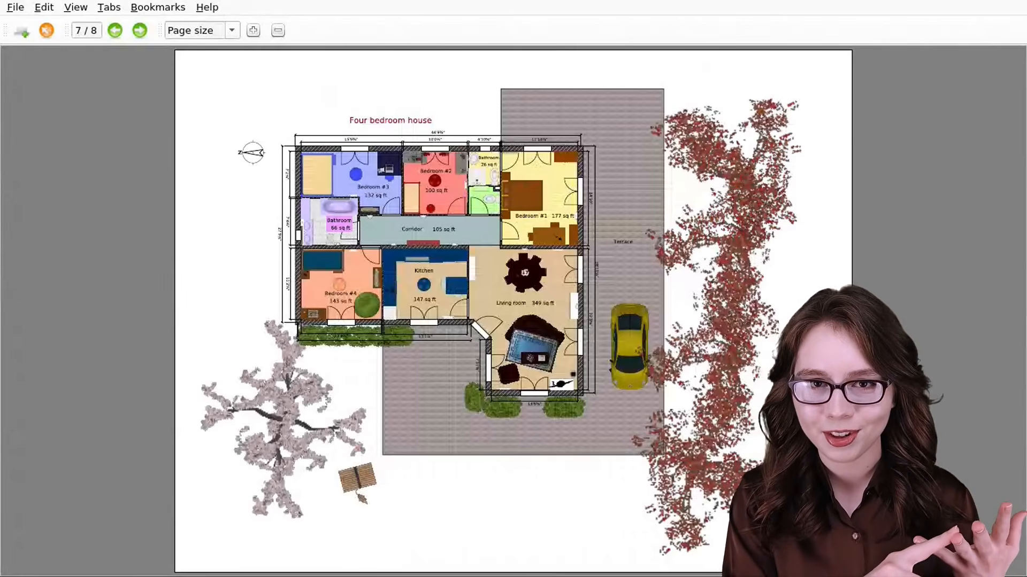
key(Page_Down)
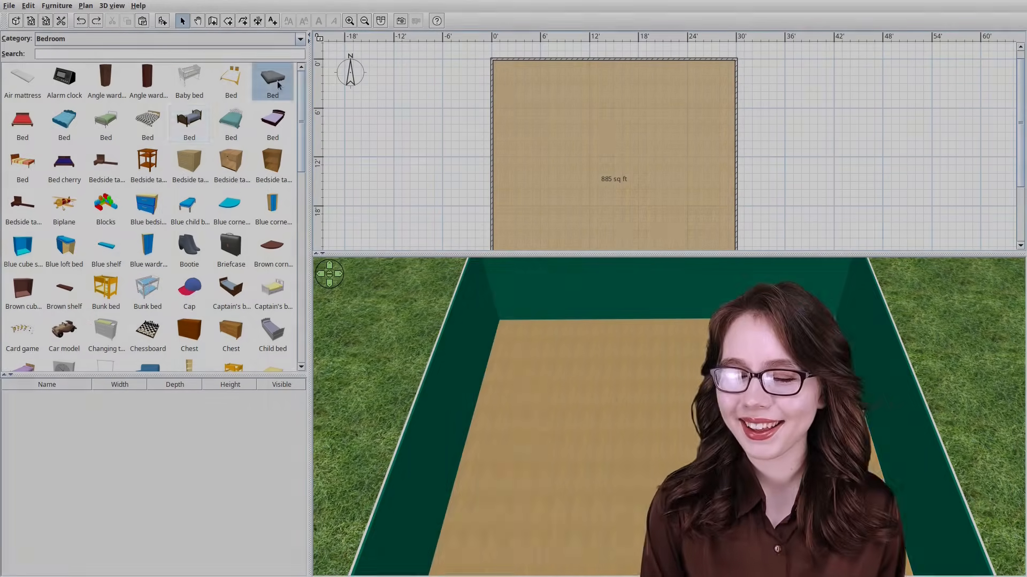
- In Sweet Home 3D, place six different bed models from the Bedroom category inside the room on the floor plan
drag(272, 80, 544, 114)
drag(22, 123, 609, 113)
drag(64, 123, 682, 115)
drag(106, 123, 548, 203)
drag(148, 123, 579, 174)
drag(190, 123, 660, 171)
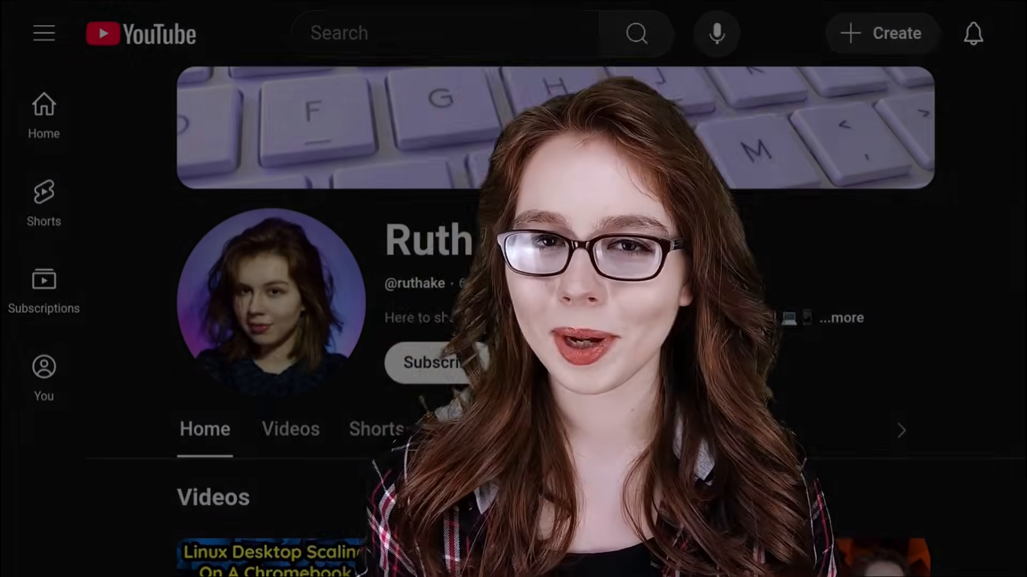
- Look through the videos and Linux playlists on the YouTube channel's home page
scroll(535, 320, down, 3)
scroll(535, 321, down, 8)
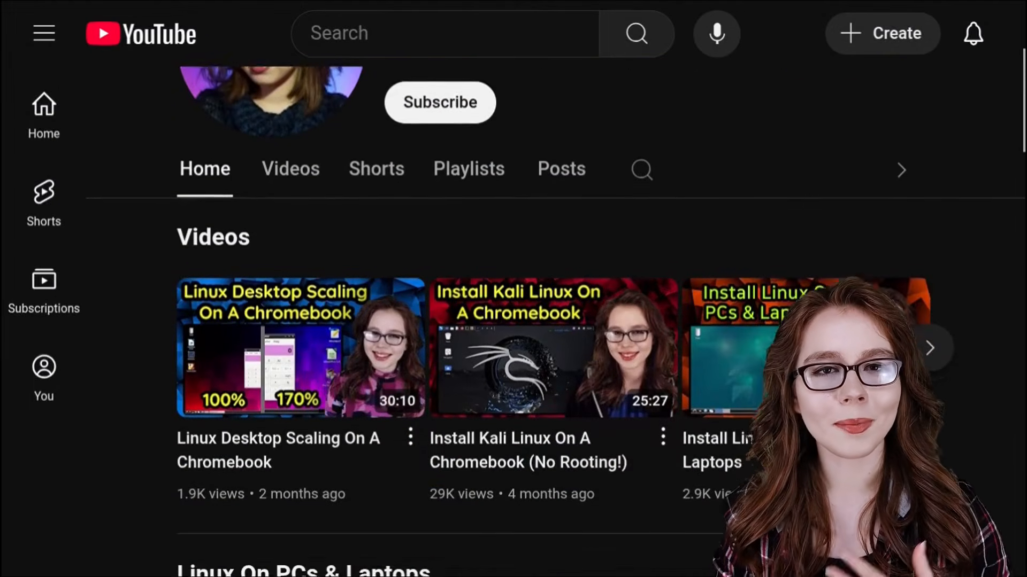
scroll(535, 321, down, 9)
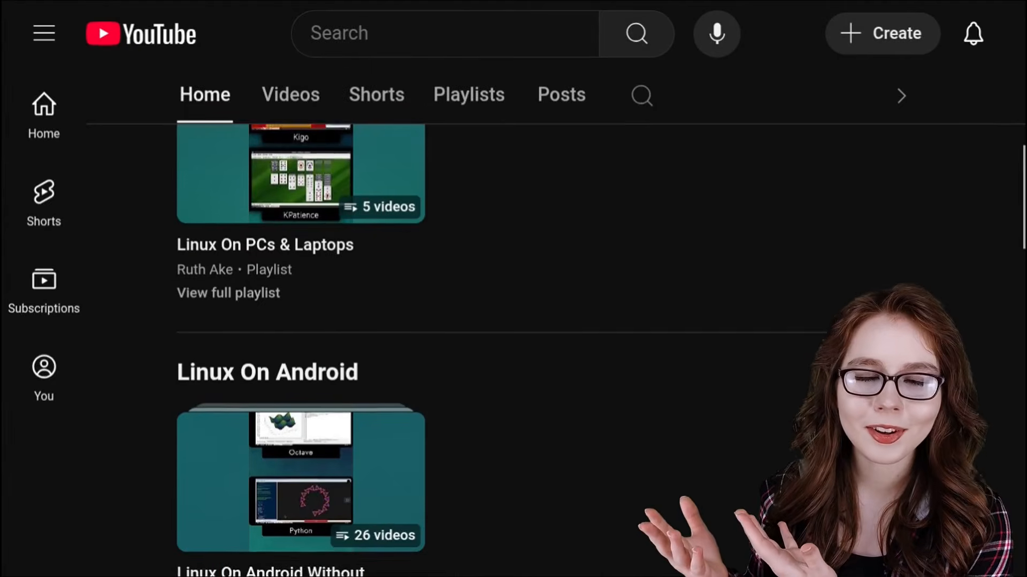
scroll(534, 321, down, 9)
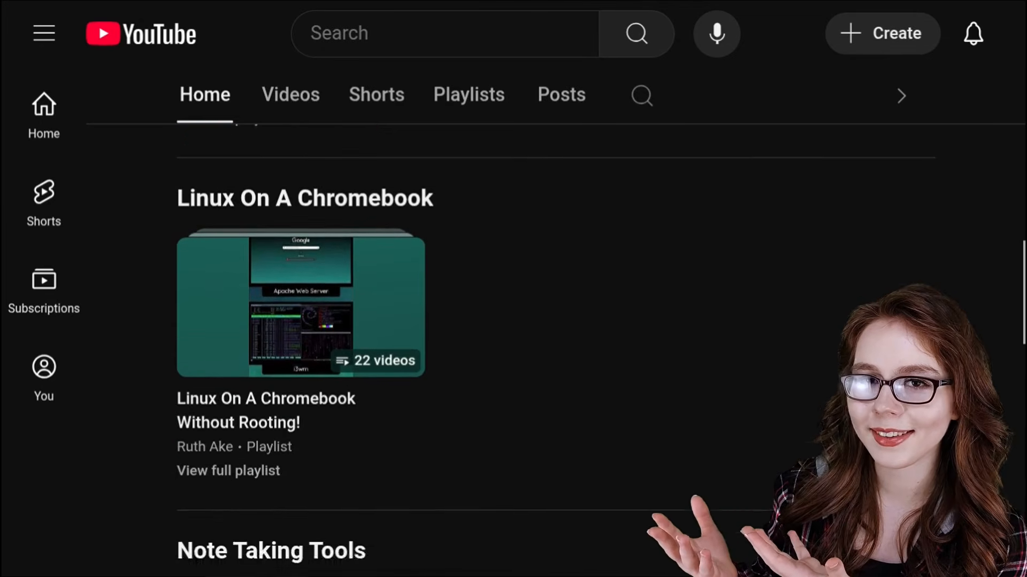
scroll(535, 321, down, 3)
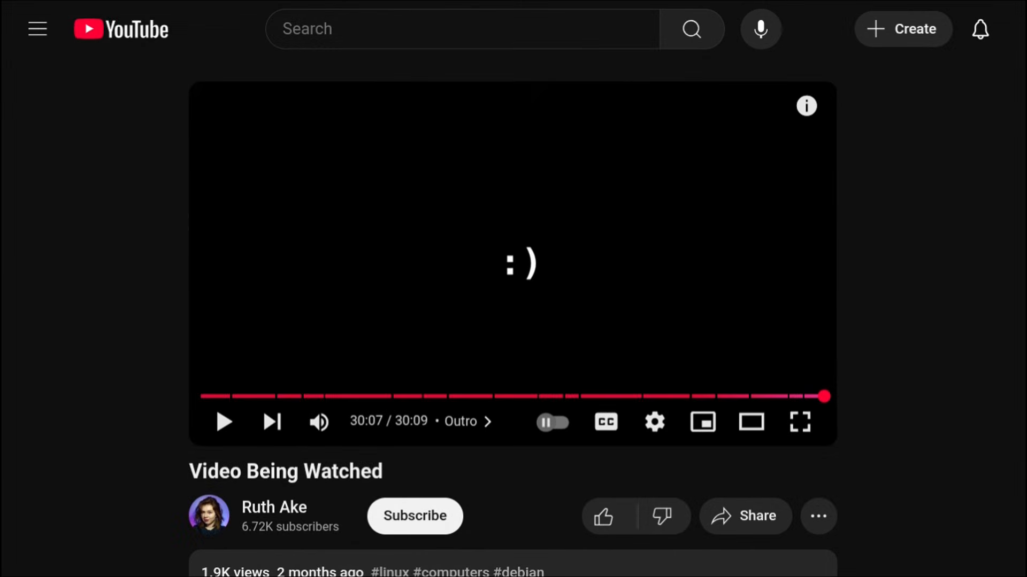
- Expand the pinned comment under the video and select its full KALI INSTALL INSTRUCTIONS text for copying
scroll(513, 321, down, 6)
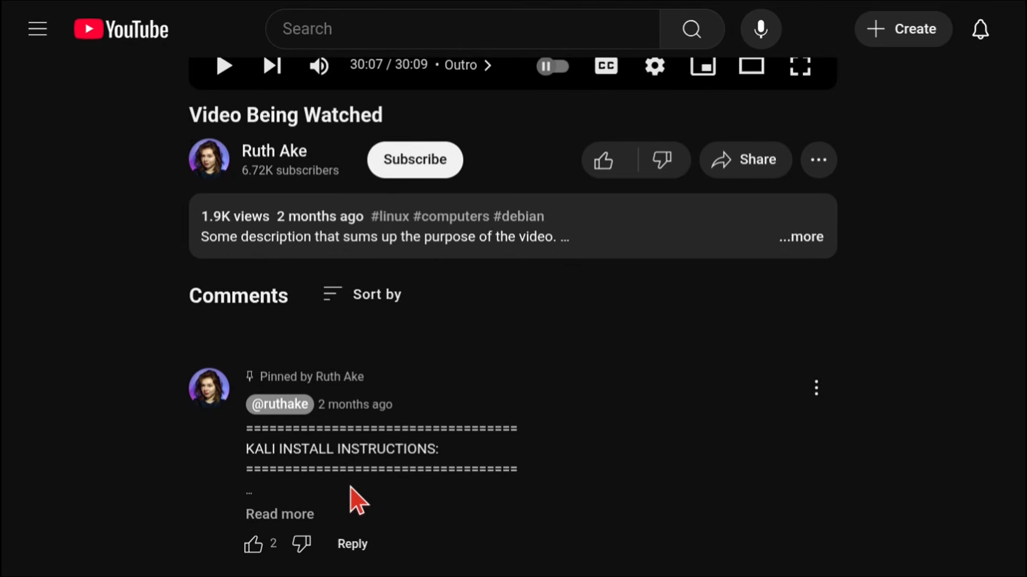
click(279, 516)
scroll(279, 516, down, 5)
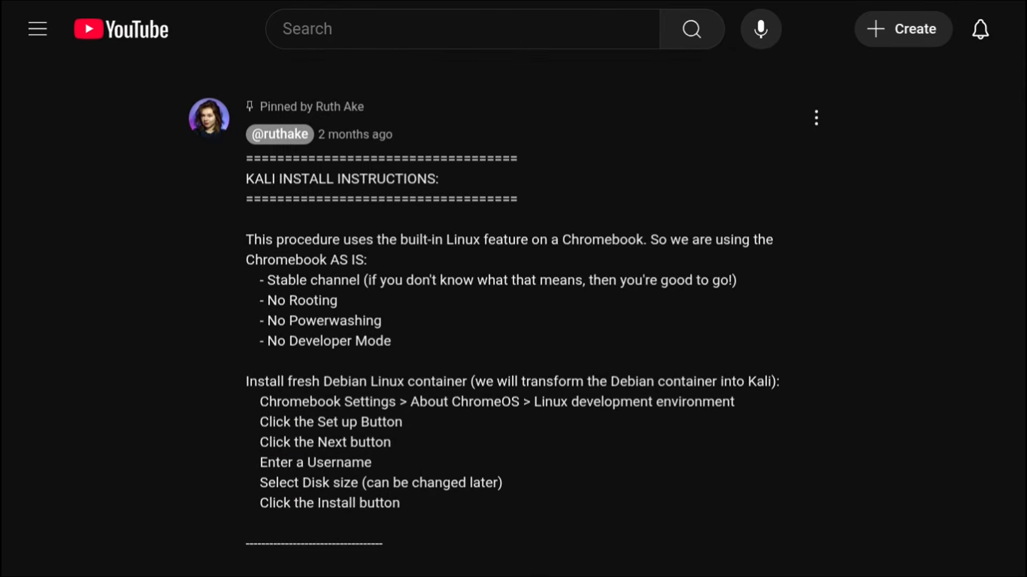
drag(246, 158, 252, 573)
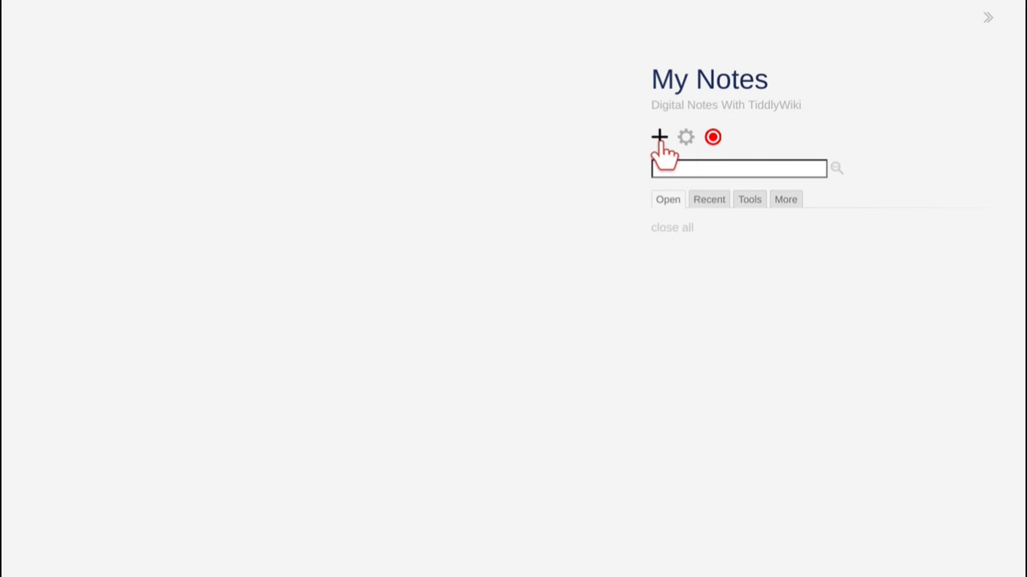
- In the TiddlyWiki notes, create a new tiddler titled "Chromebook Kali Install"
click(661, 138)
text(Chromebook K)
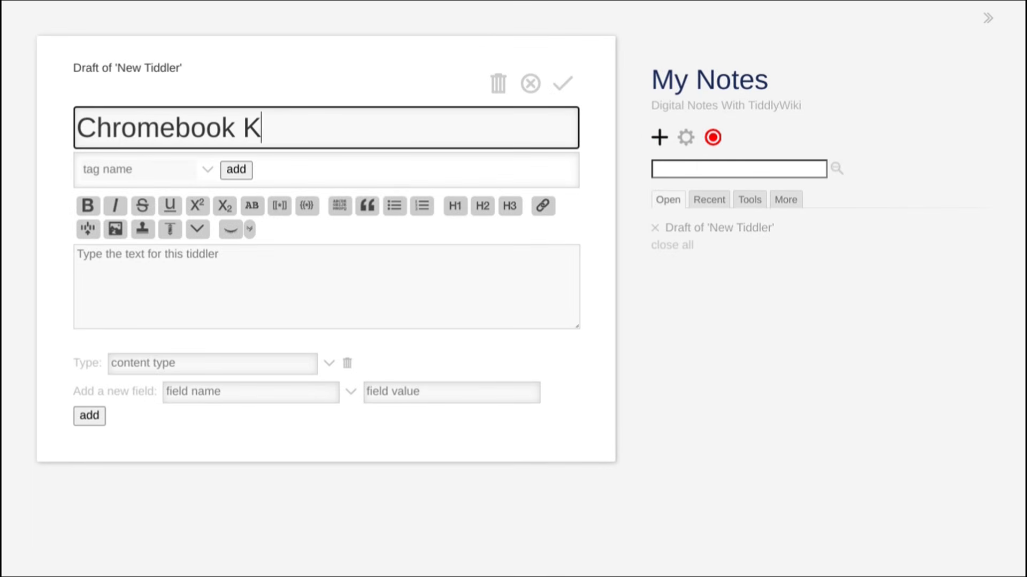
text(ali Install)
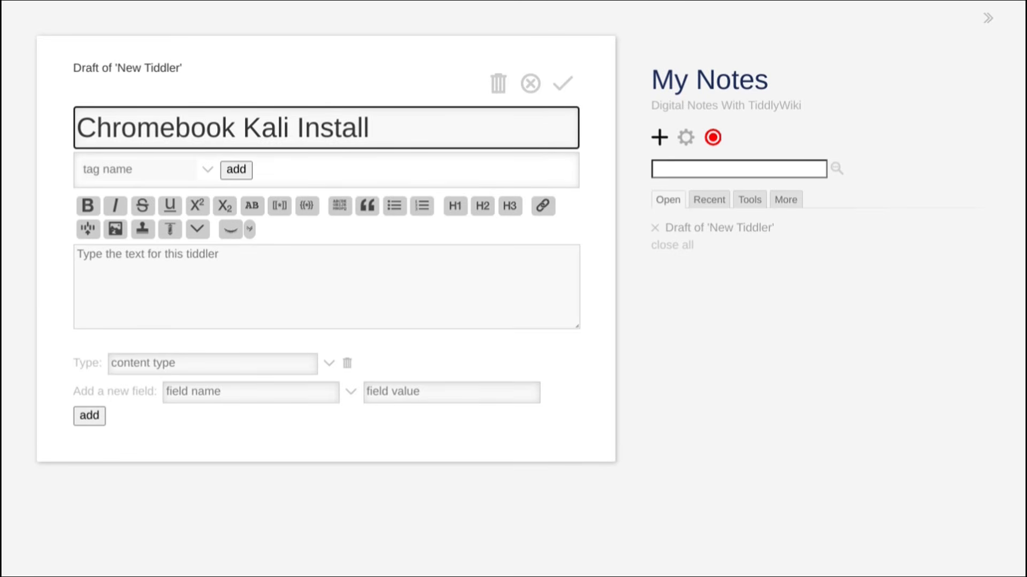
- Paste the copied Kali install instructions between two lines of triple backticks in the tiddler's text and save the tiddler
click(422, 257)
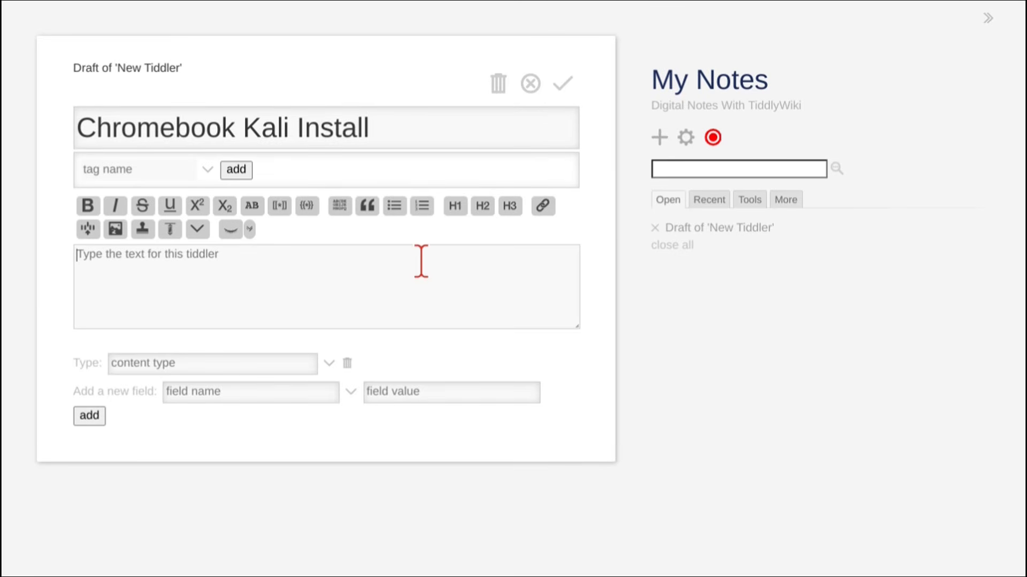
text(```)
key(Return)
key(Return)
text(```)
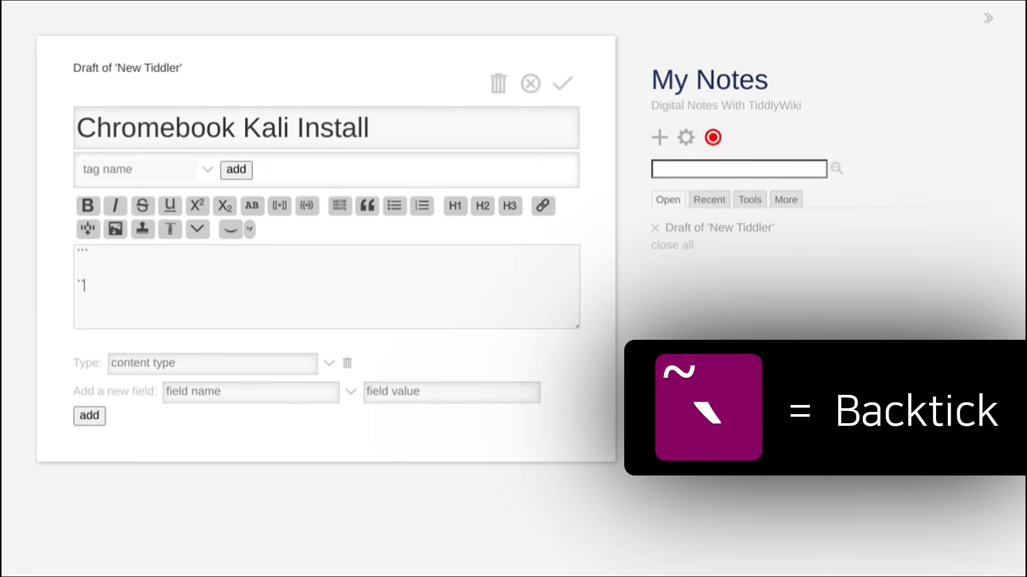
key(Up)
key(ctrl+v)
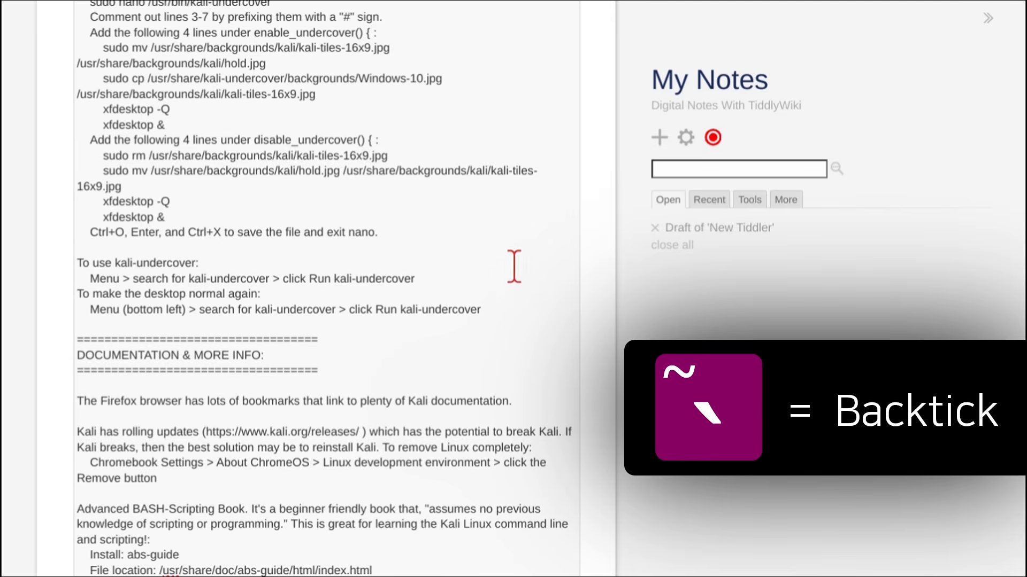
scroll(516, 265, up, 20)
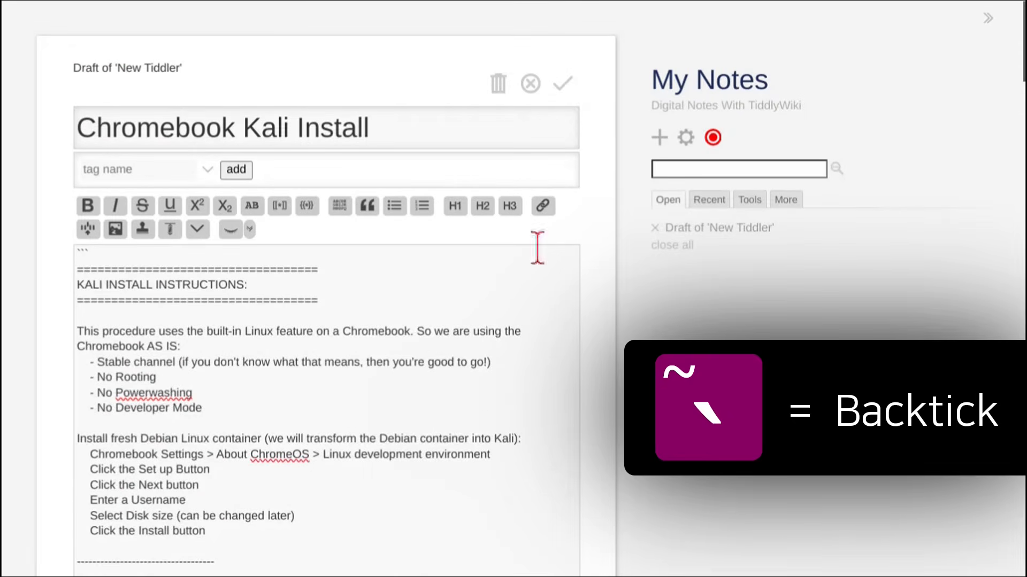
click(567, 87)
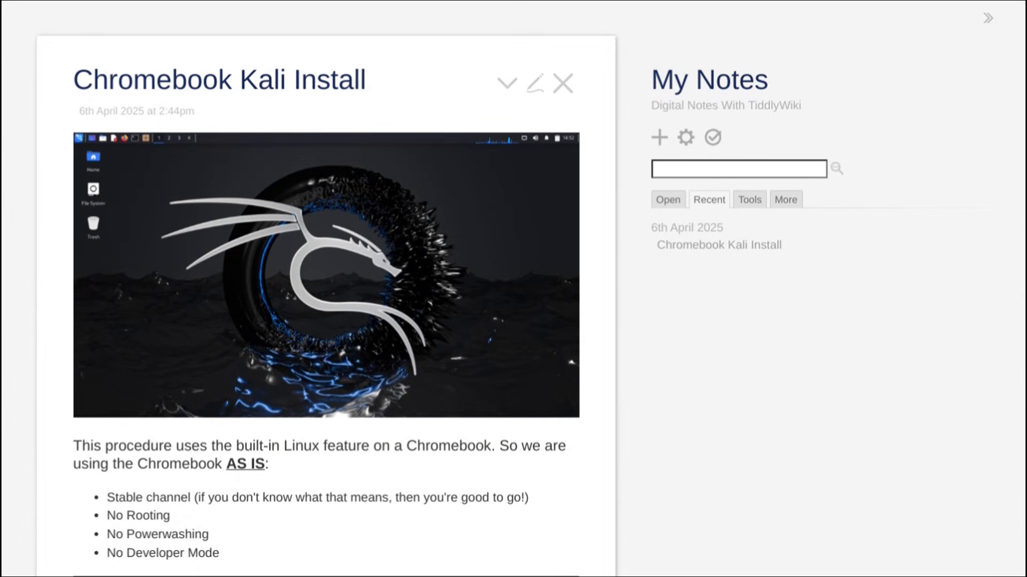
- Review the formatted Chromebook Kali Install note, from the Linux setup through the Kali installation commands and the shutdown instructions
scroll(326, 299, down, 8)
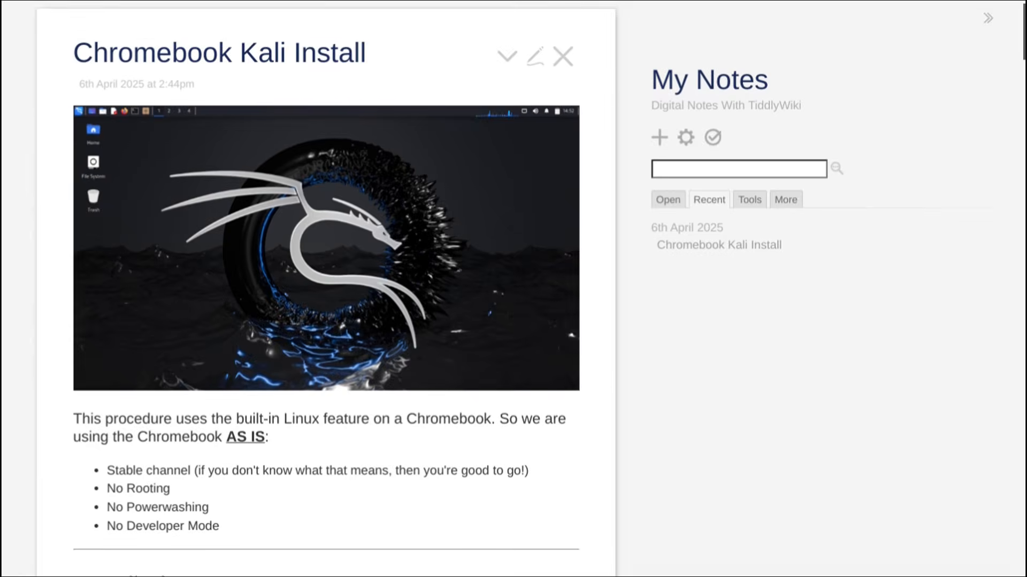
scroll(327, 289, down, 10)
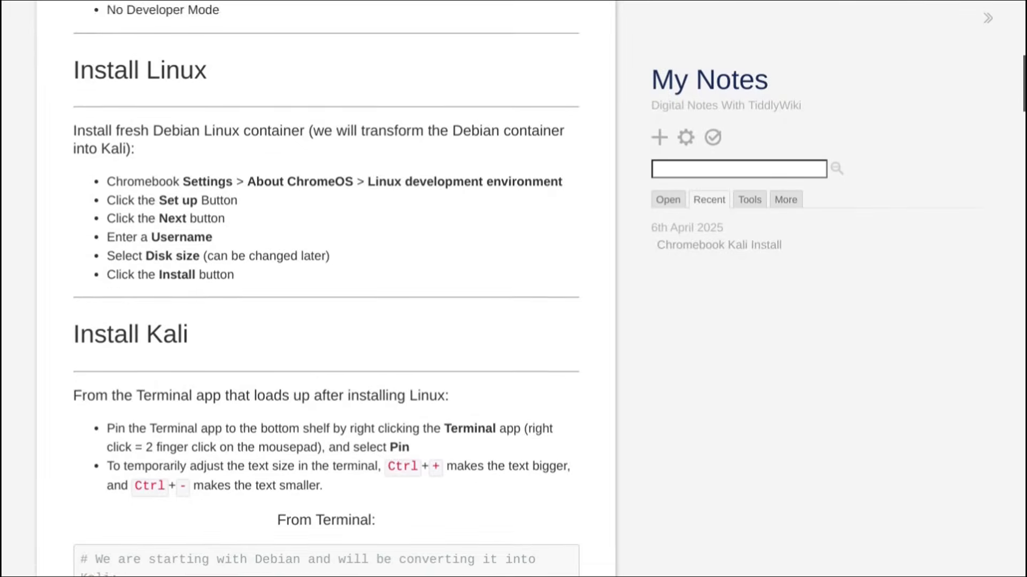
scroll(326, 288, down, 10)
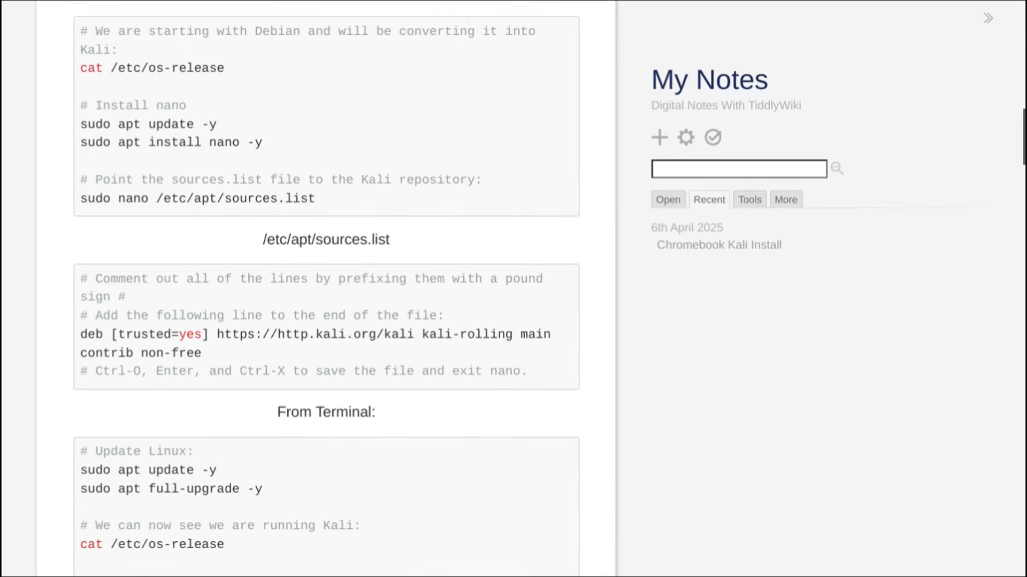
scroll(326, 289, down, 10)
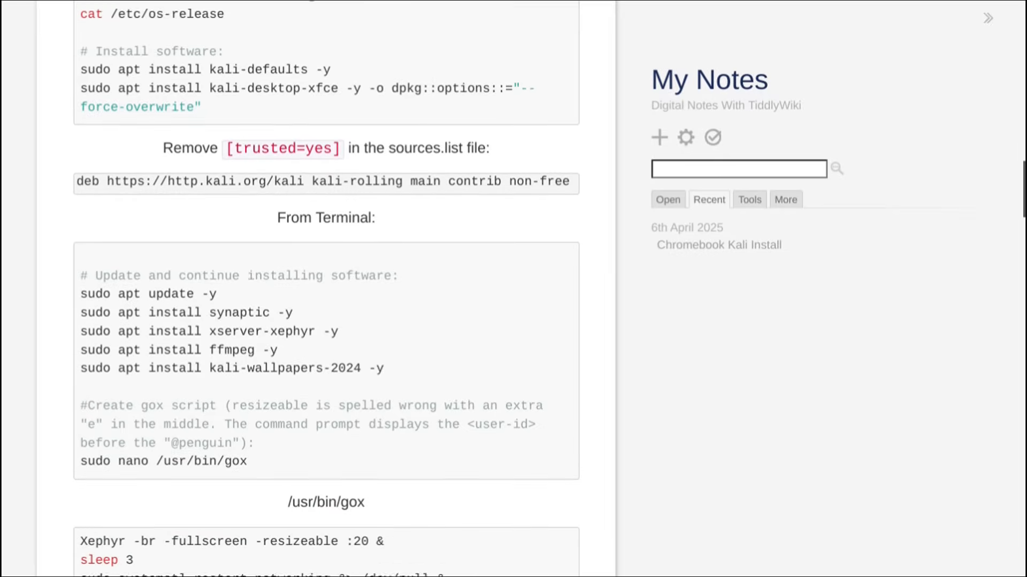
scroll(326, 289, down, 10)
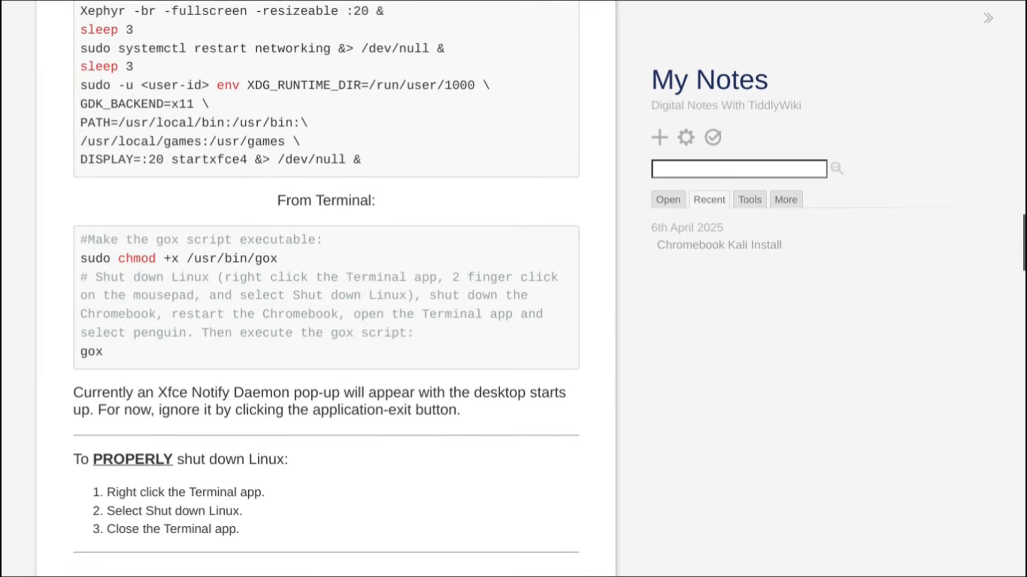
scroll(326, 289, down, 8)
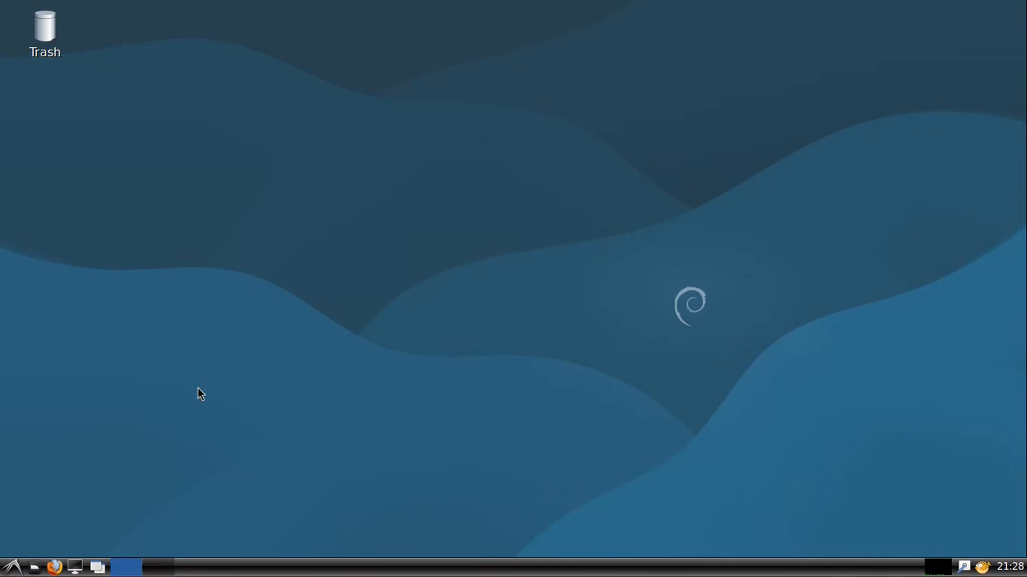
- Open a terminal from the Debian desktop, maximize its window and enlarge its text
click(74, 568)
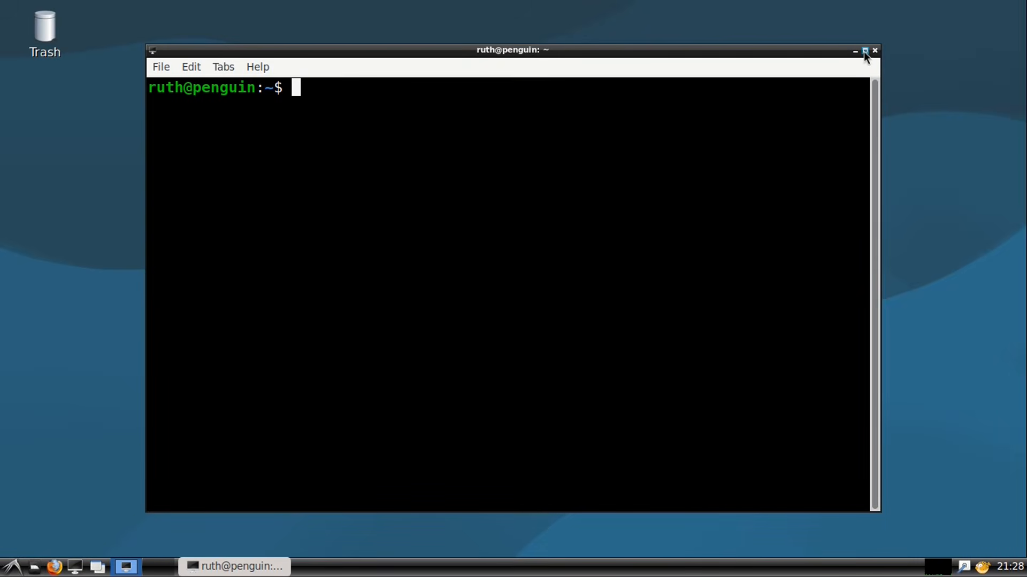
click(865, 51)
key(ctrl+plus)
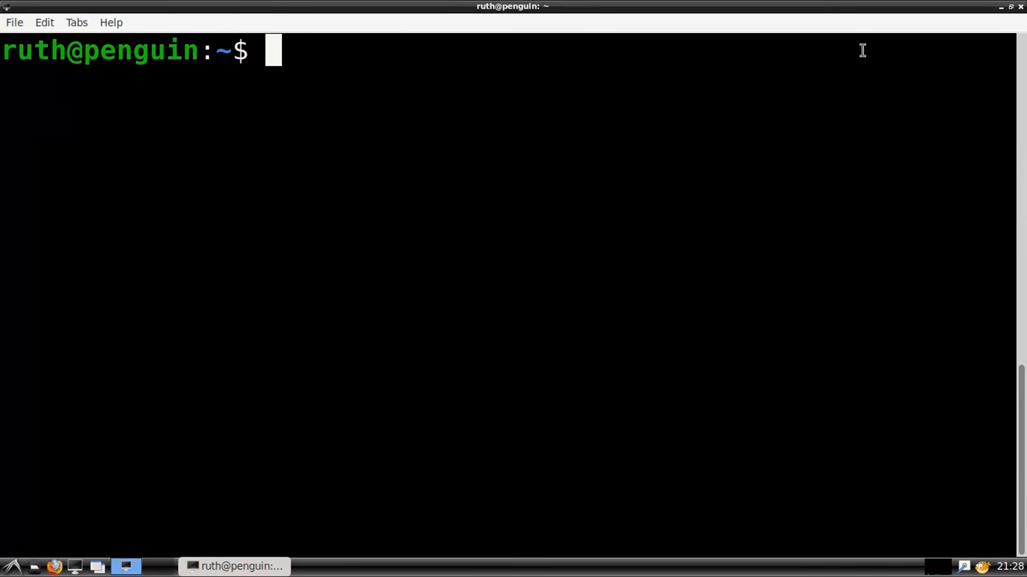
- Change to the /etc/apt directory in the terminal and list its files
text(cd)
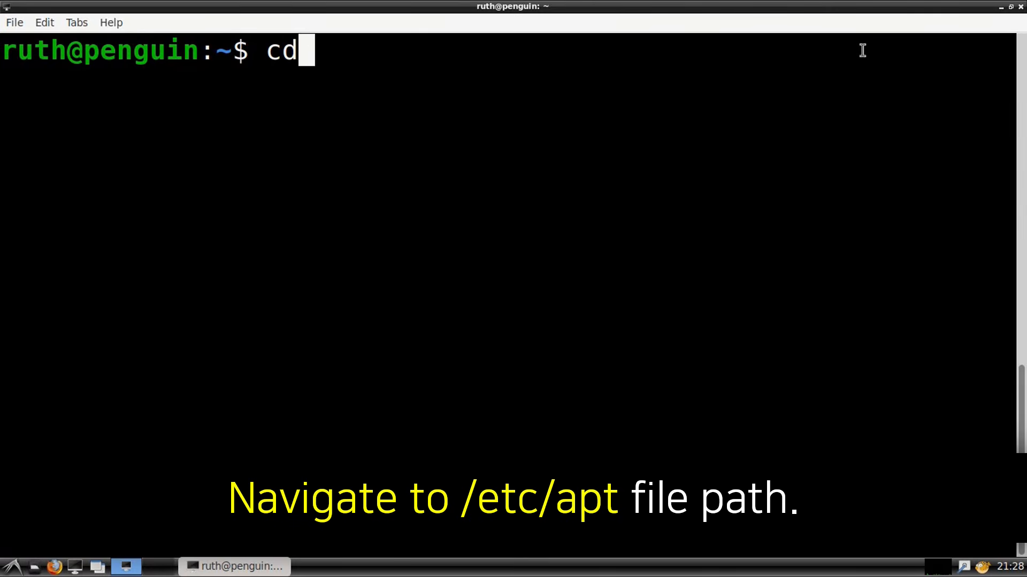
text( /etc/apt)
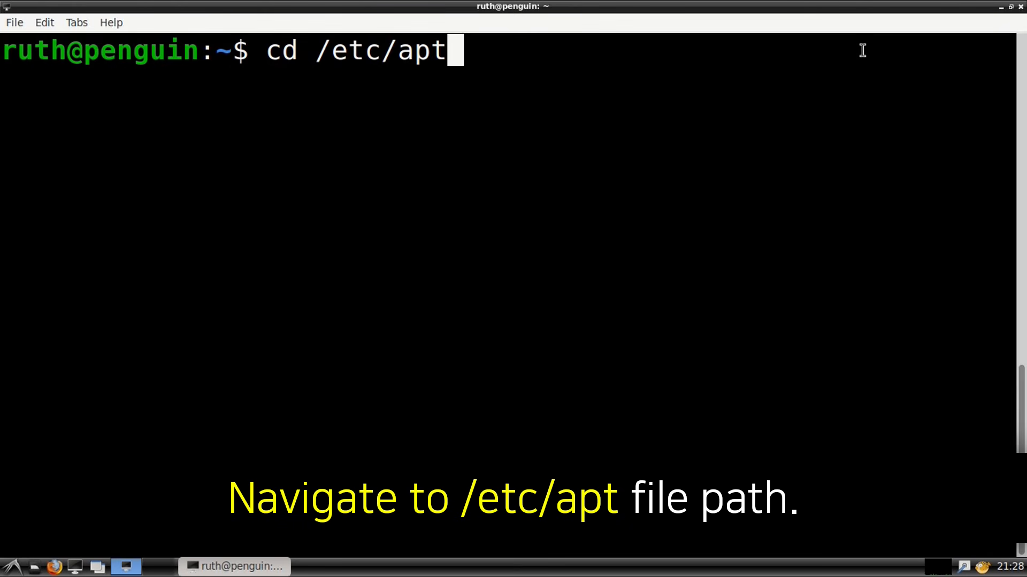
key(Return)
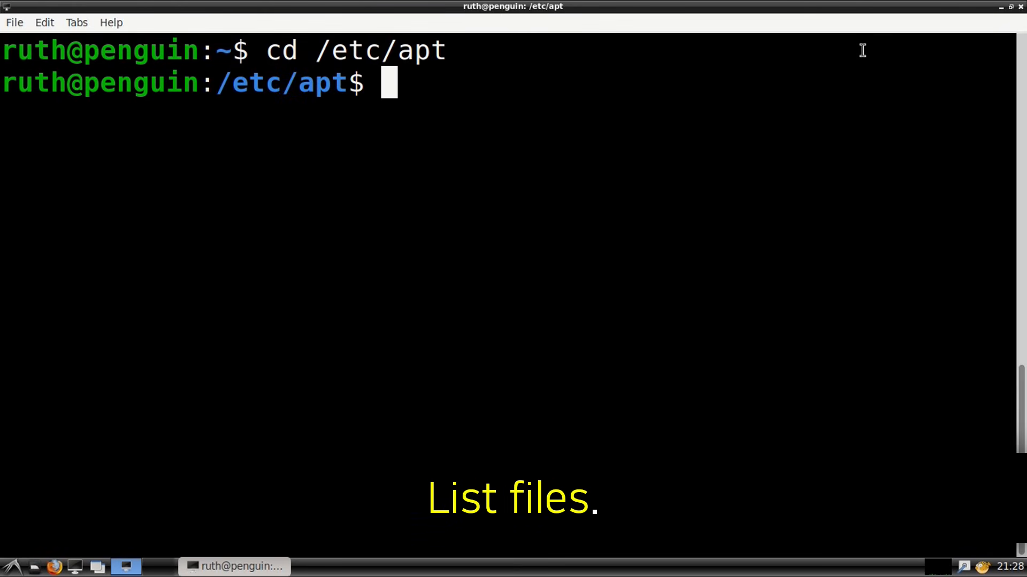
text(ls)
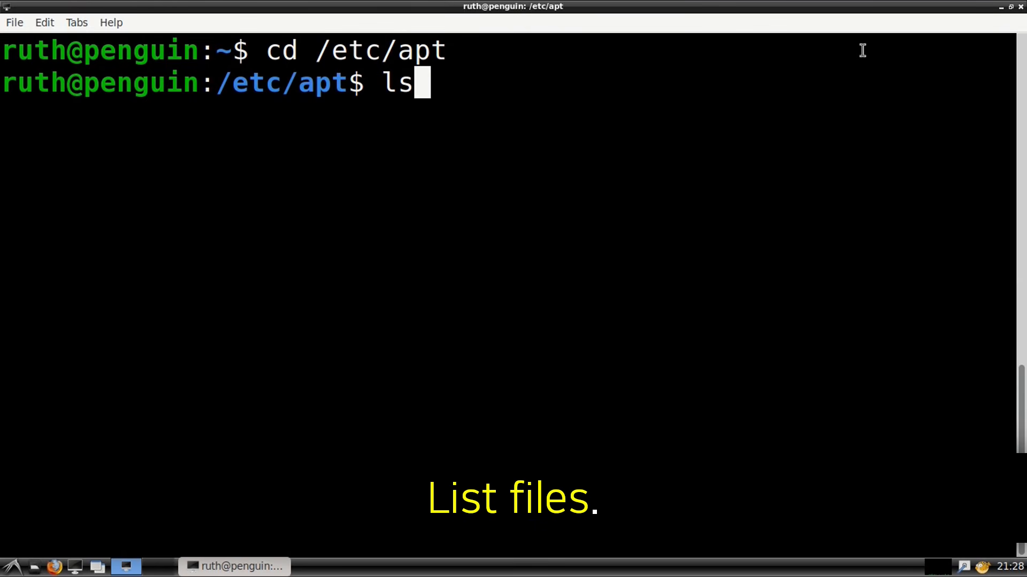
key(Return)
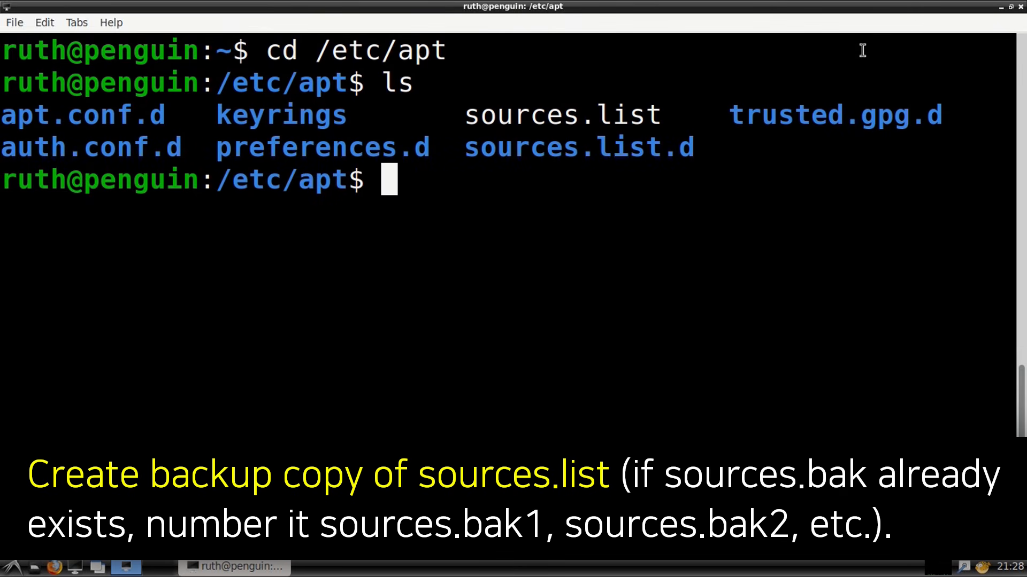
- Copy sources.list to sources.bak with sudo as a backup and list the directory's files again
text(sudo)
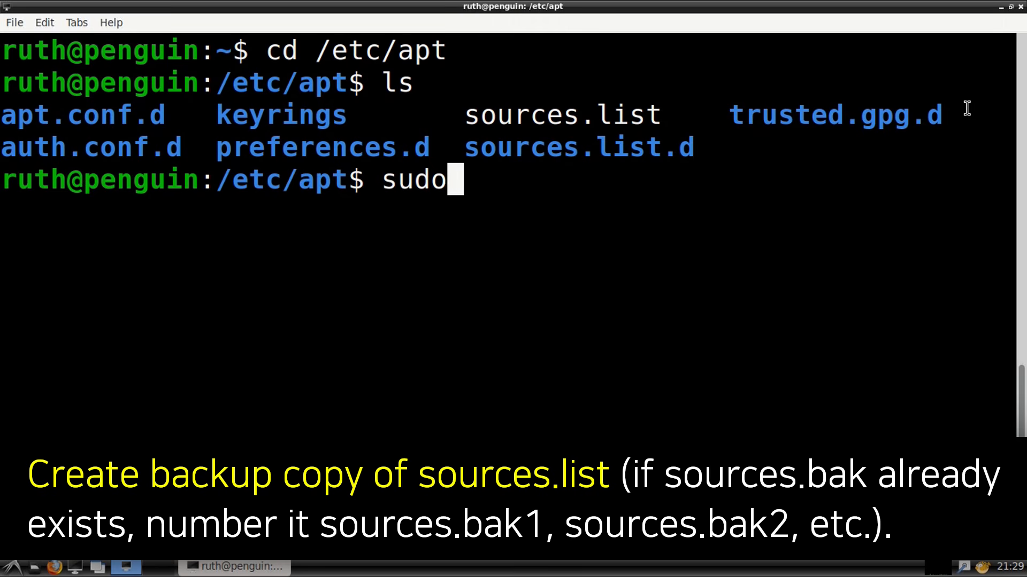
text( cp sources.list sources.bak)
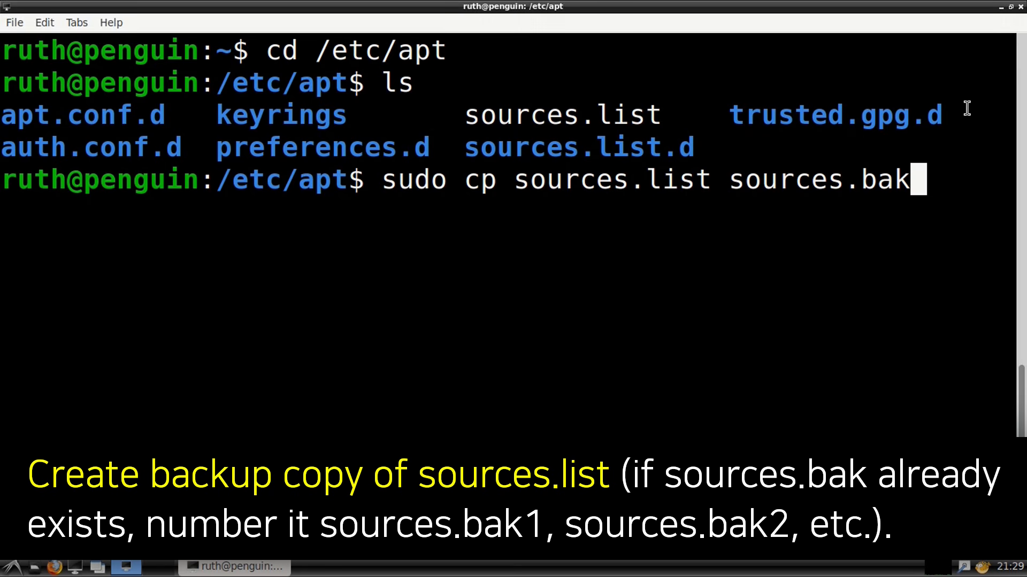
key(Return)
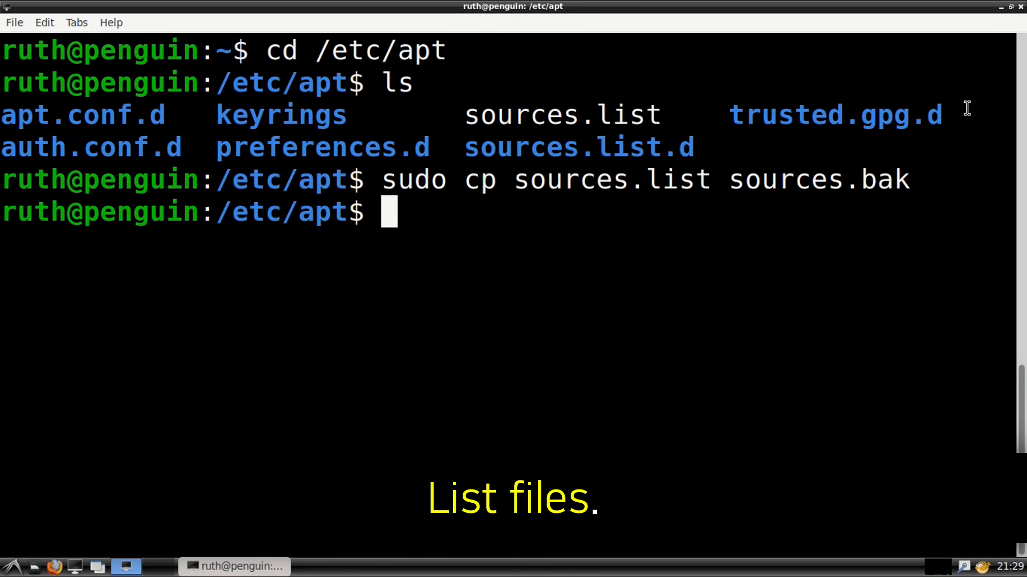
text(ls)
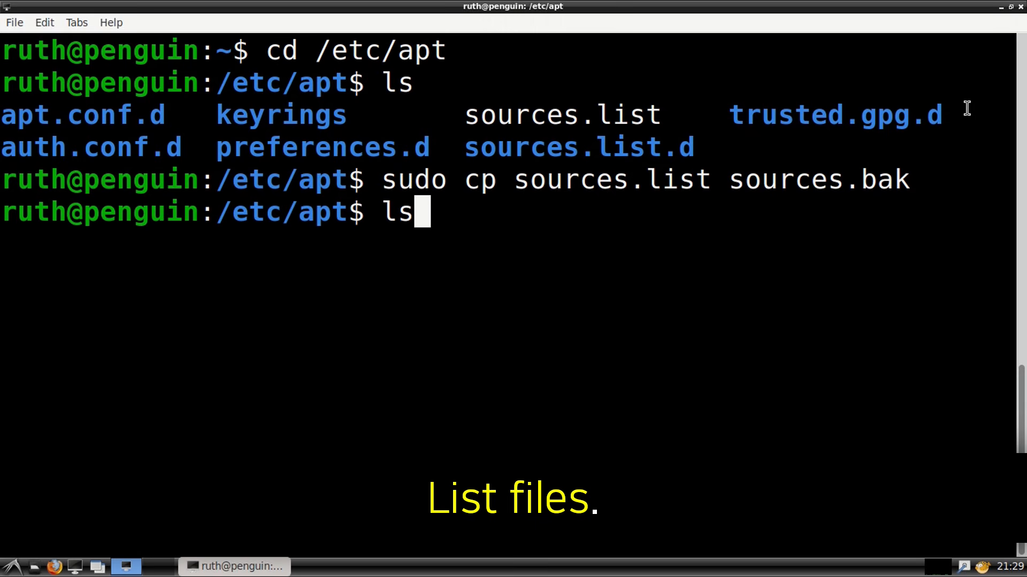
key(Return)
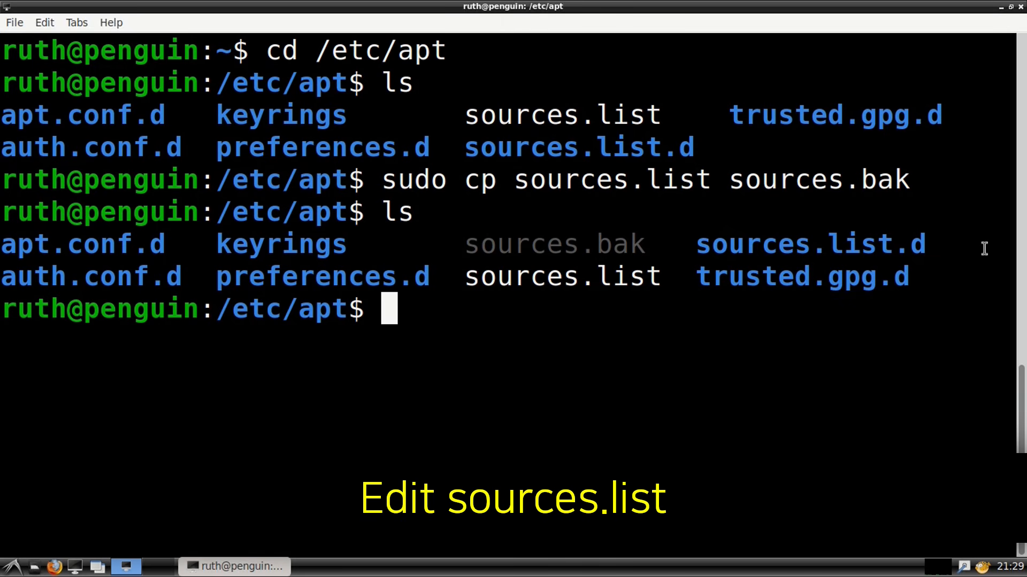
- Open sources.list for editing in nano with sudo
text(sudo )
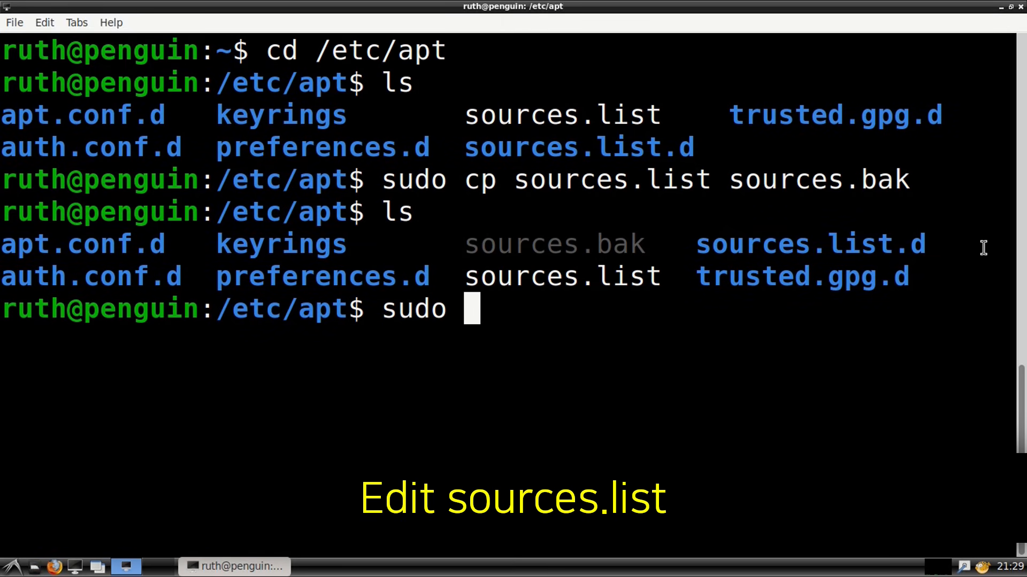
text(nano sources.list)
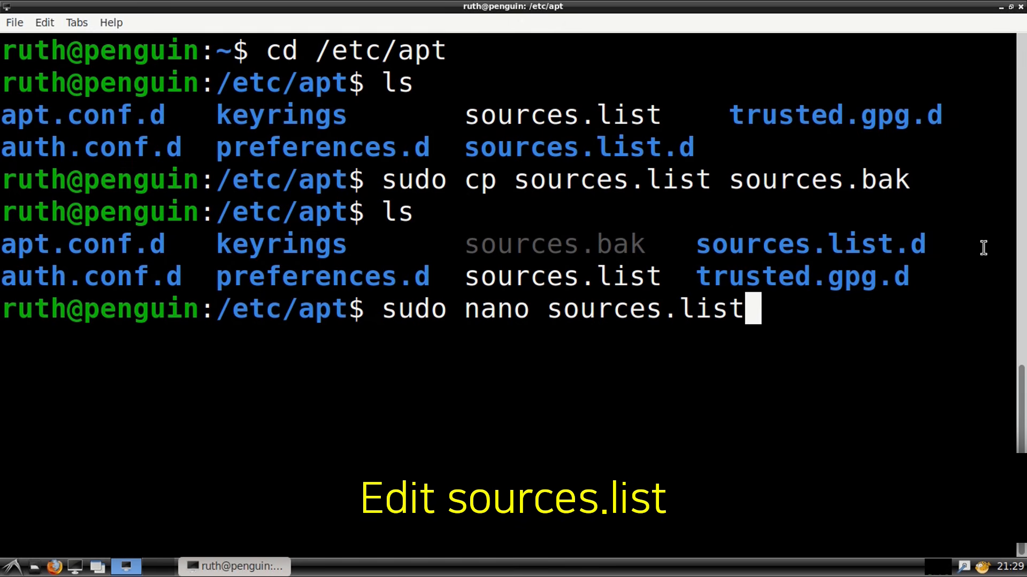
key(Return)
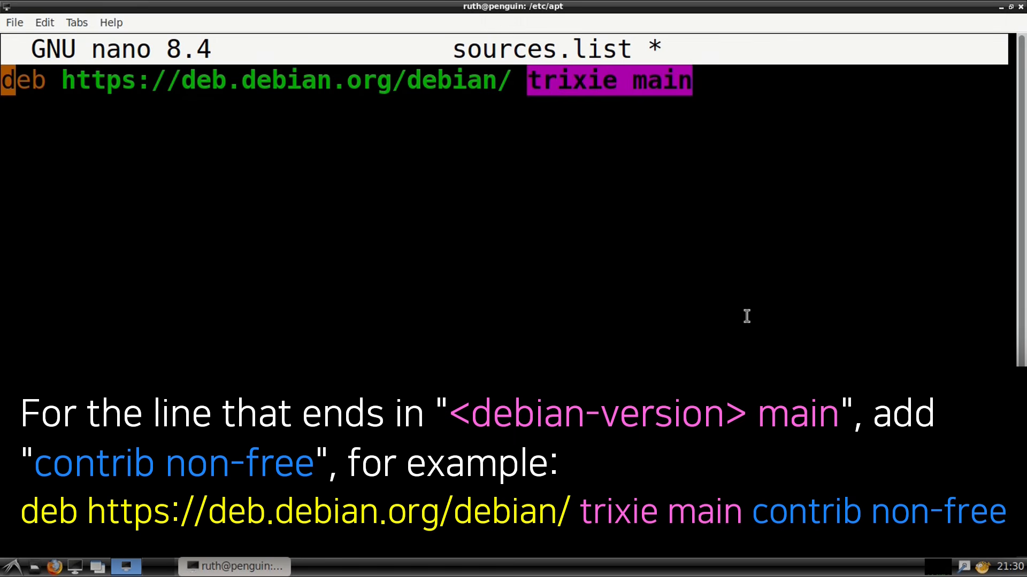
- Append "contrib non-free" to the end of the "trixie main" line, then save sources.list and exit nano
key(Right)
key(Right)
key(Right)
key(Right)
key(Right)
key(Right)
key(Right)
key(Right)
key(Right)
key(Right)
key(Right)
key(Right)
key(Right)
key(Right)
key(Right)
key(Right)
key(Right)
key(Right)
key(Right)
key(Right)
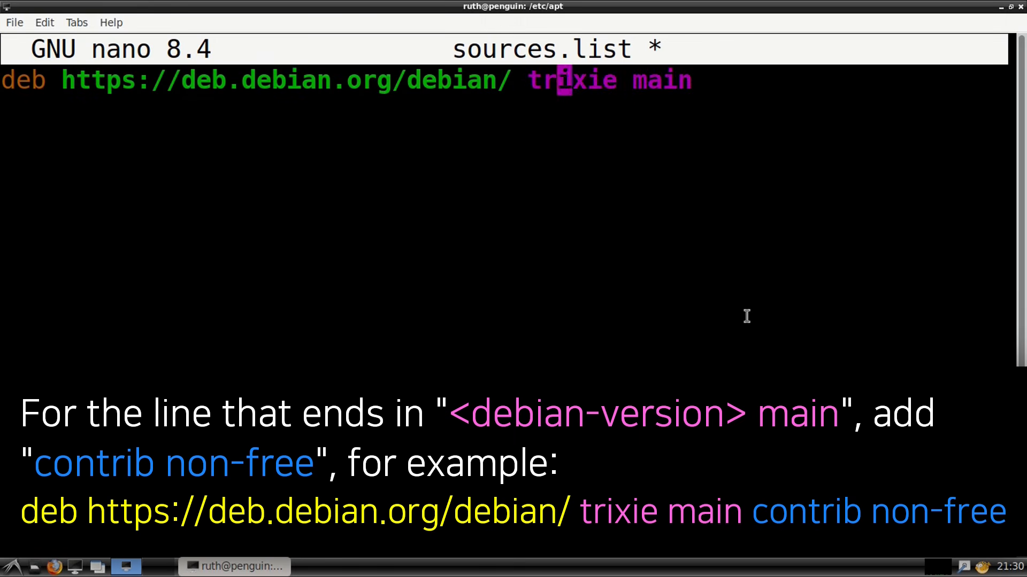
key(Right)
text(contrib )
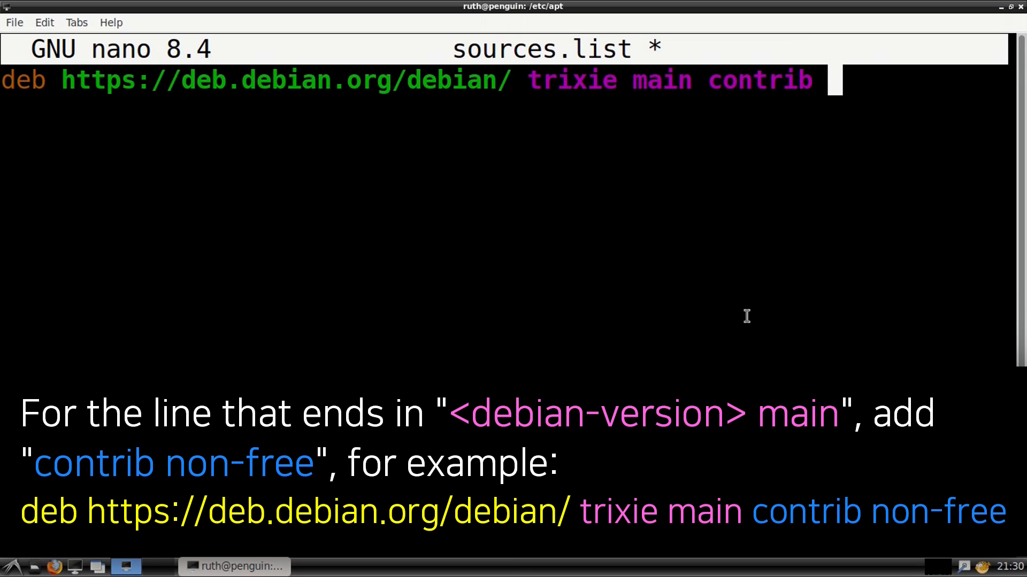
text(non-free)
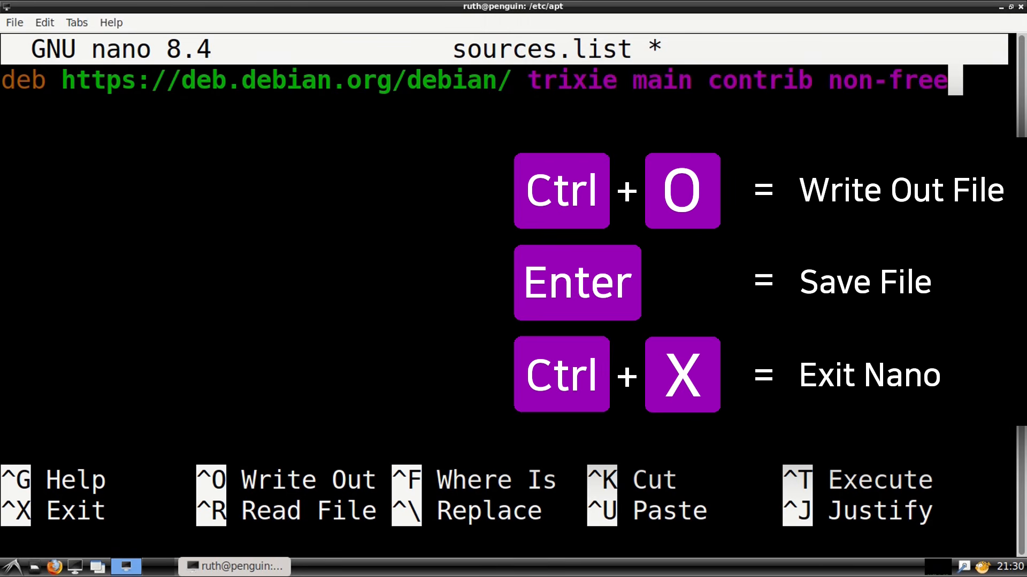
key(ctrl+o)
key(Return)
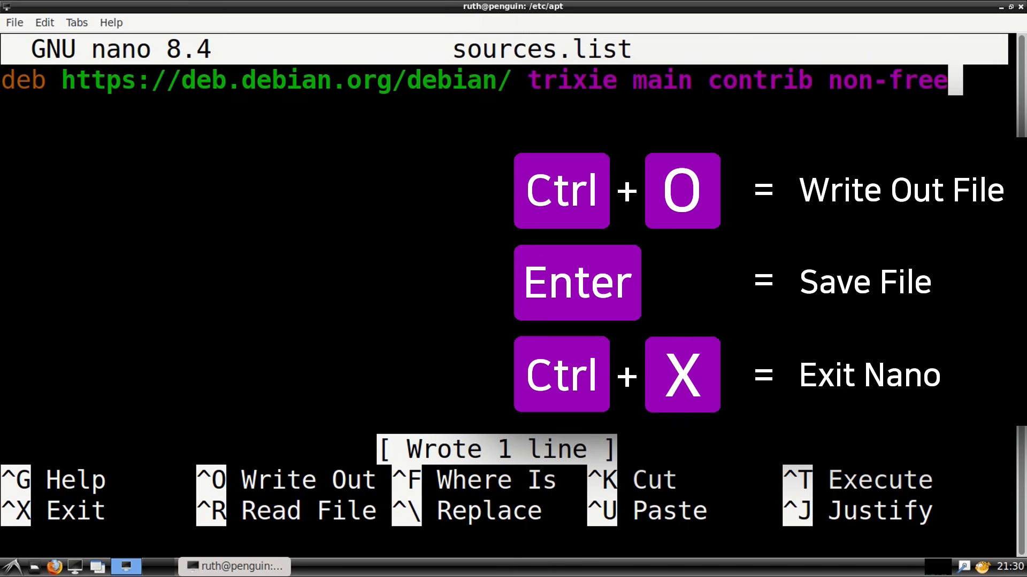
key(ctrl+x)
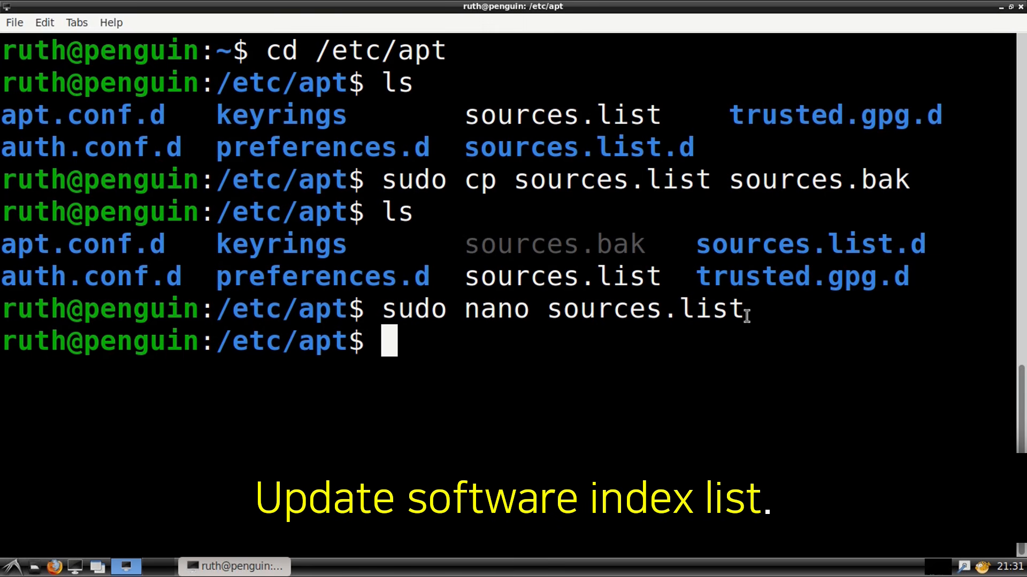
- Update the package index with sudo apt update -y in a cleared terminal and close the terminal window
key(ctrl+l)
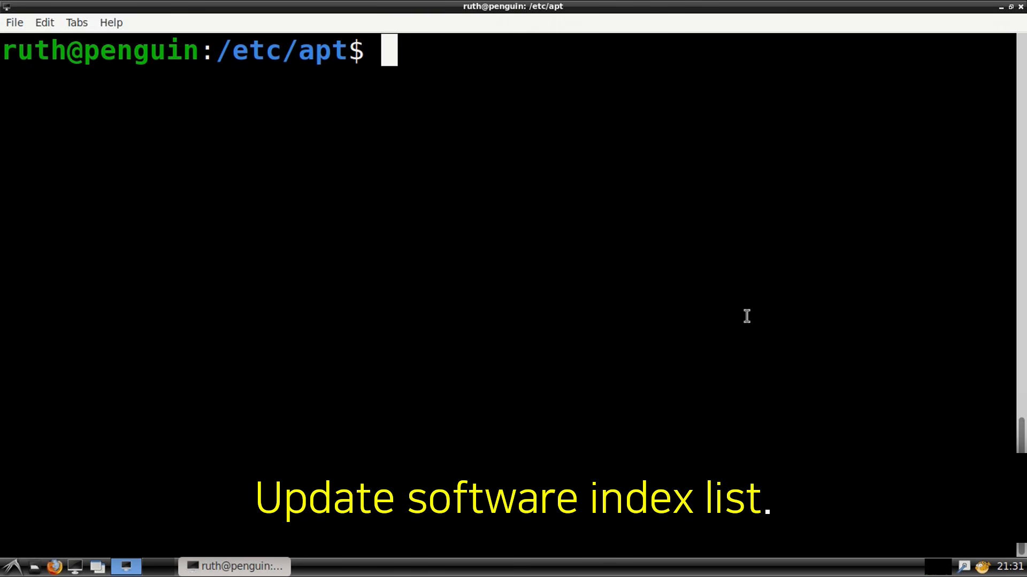
text(sudo apt )
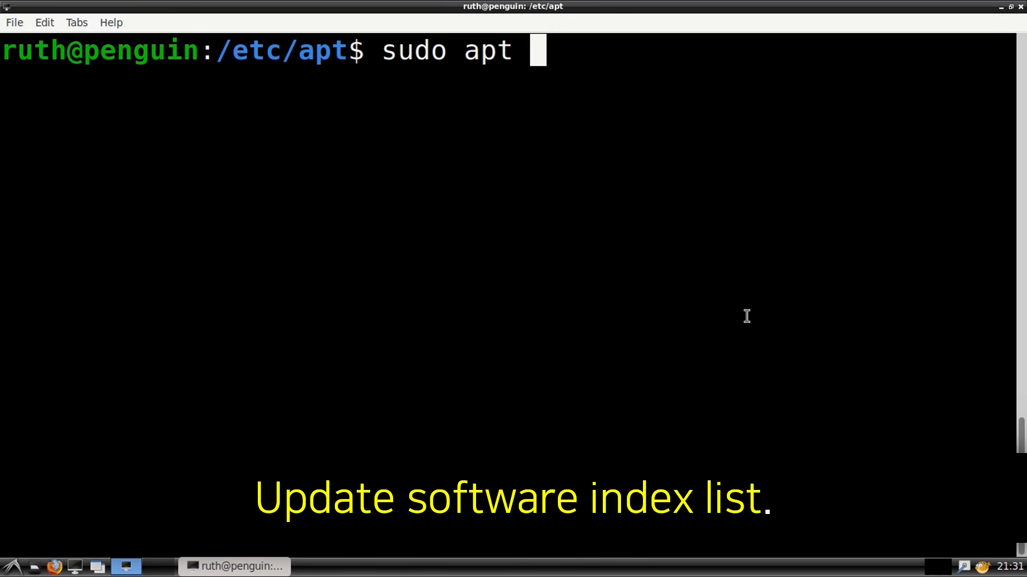
text(update -y)
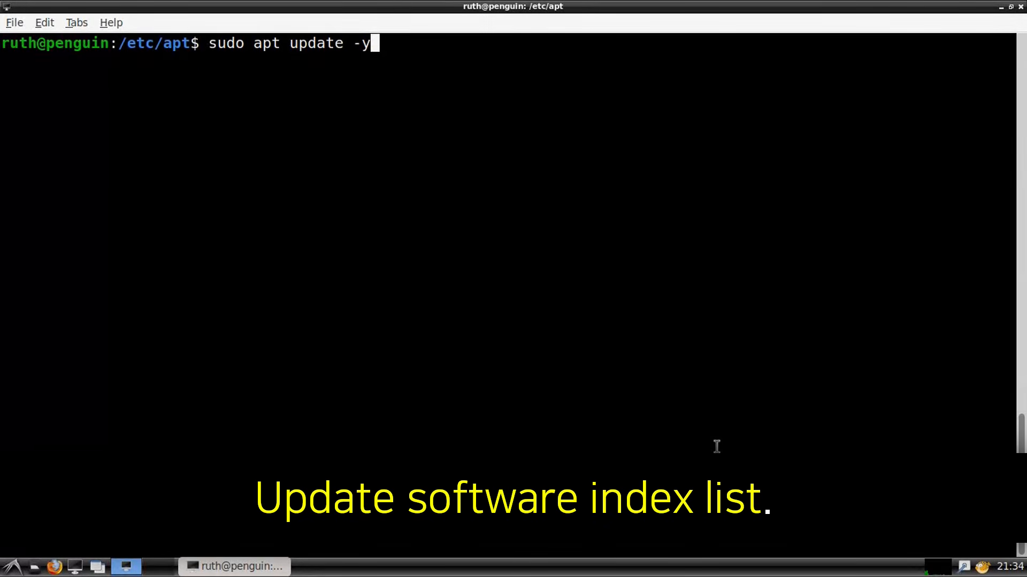
key(Return)
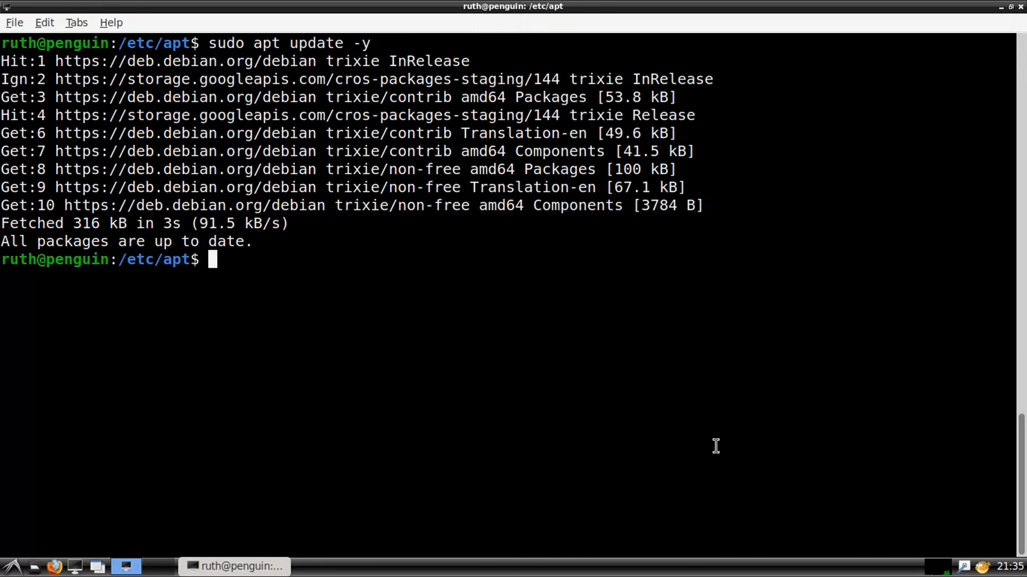
click(1020, 7)
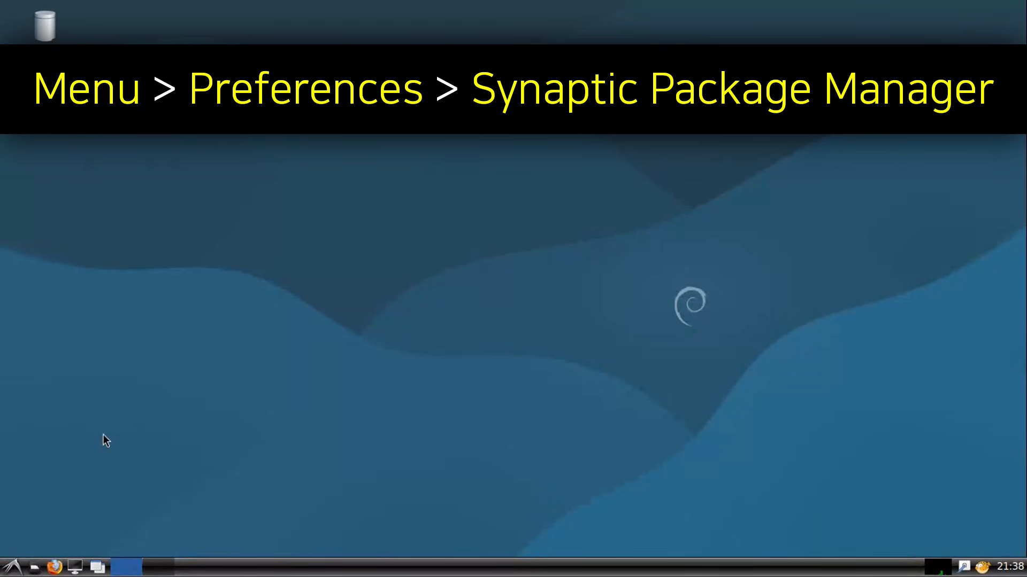
- Open Synaptic Package Manager from the desktop and reload its package information
click(11, 568)
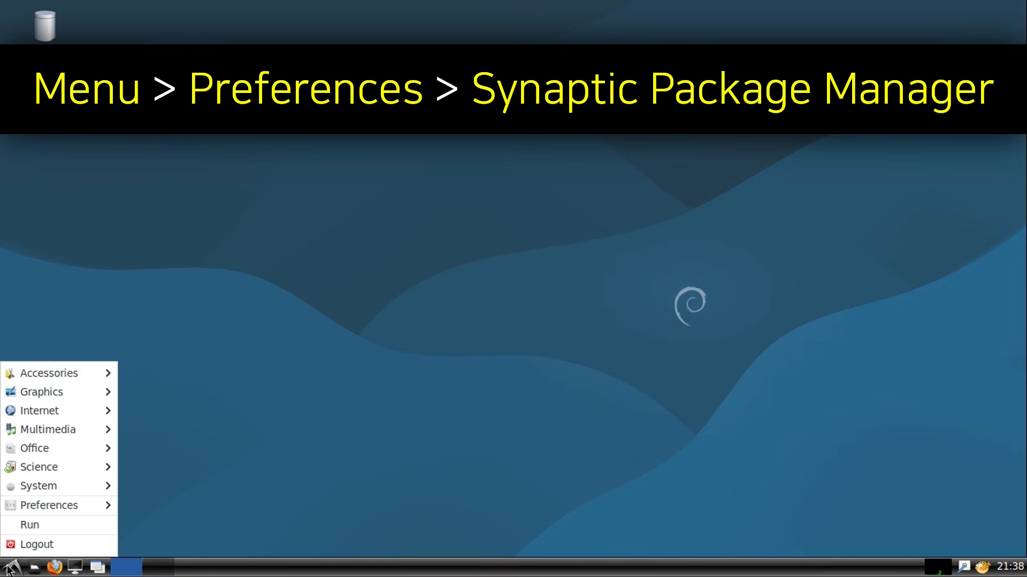
mouse_move(94, 511)
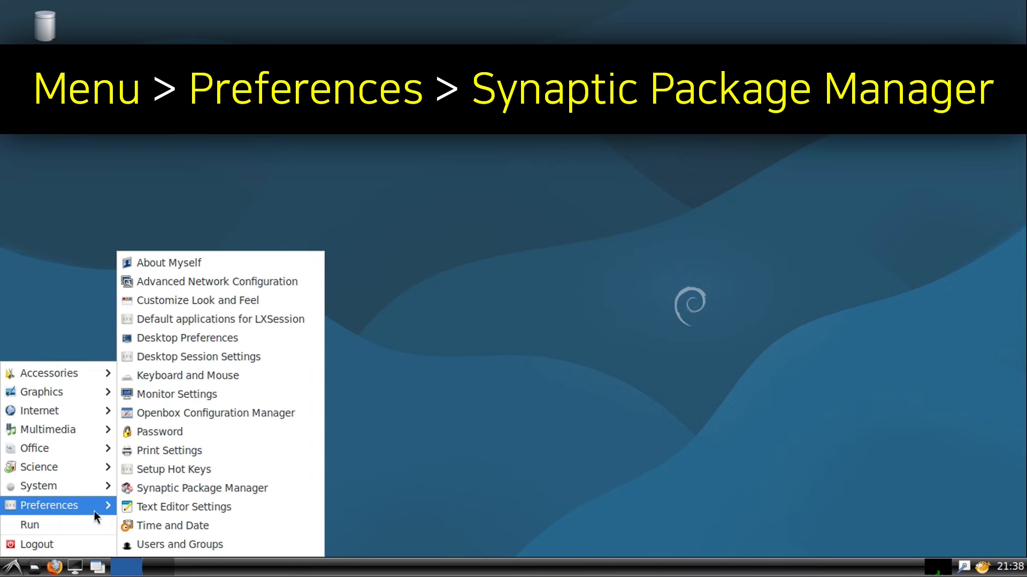
click(187, 493)
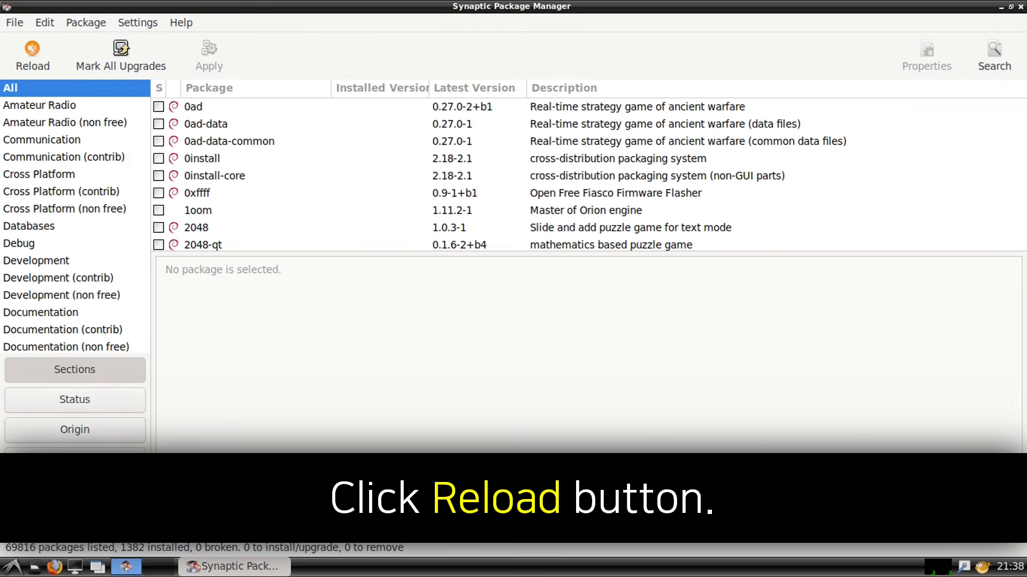
click(44, 72)
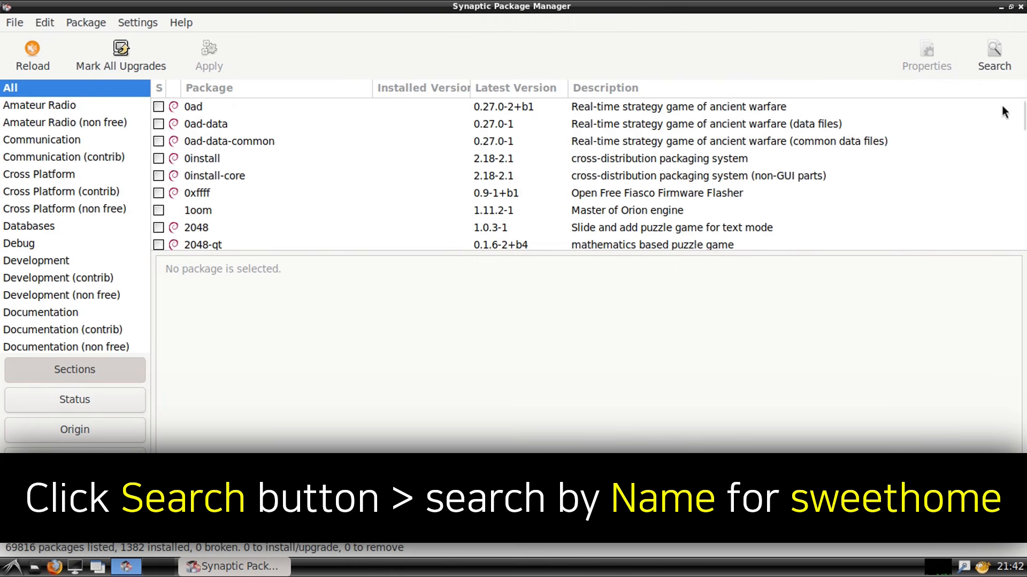
- Search the packages by Name for sweethome
click(997, 70)
click(598, 297)
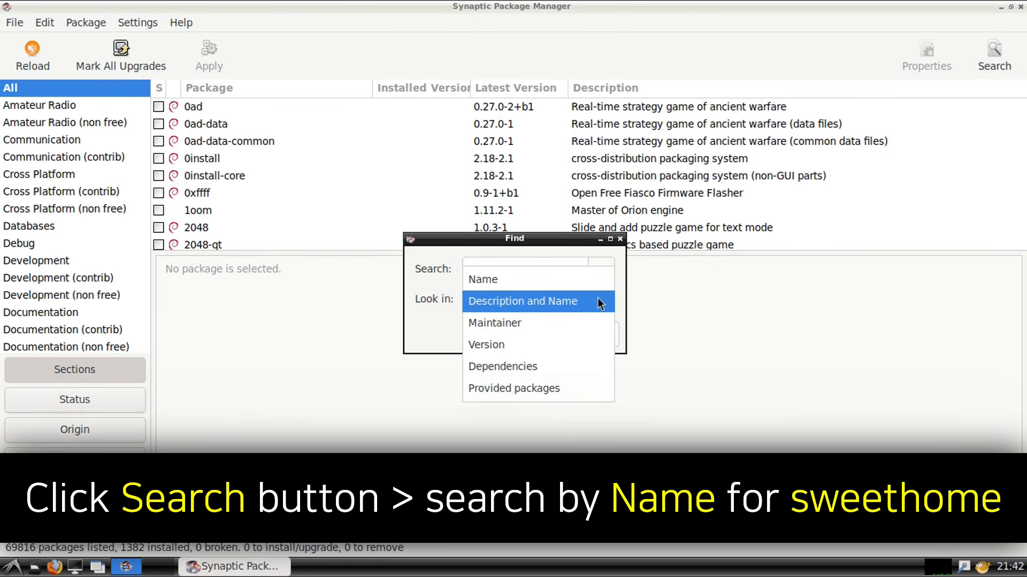
click(570, 284)
click(560, 272)
text(sweet)
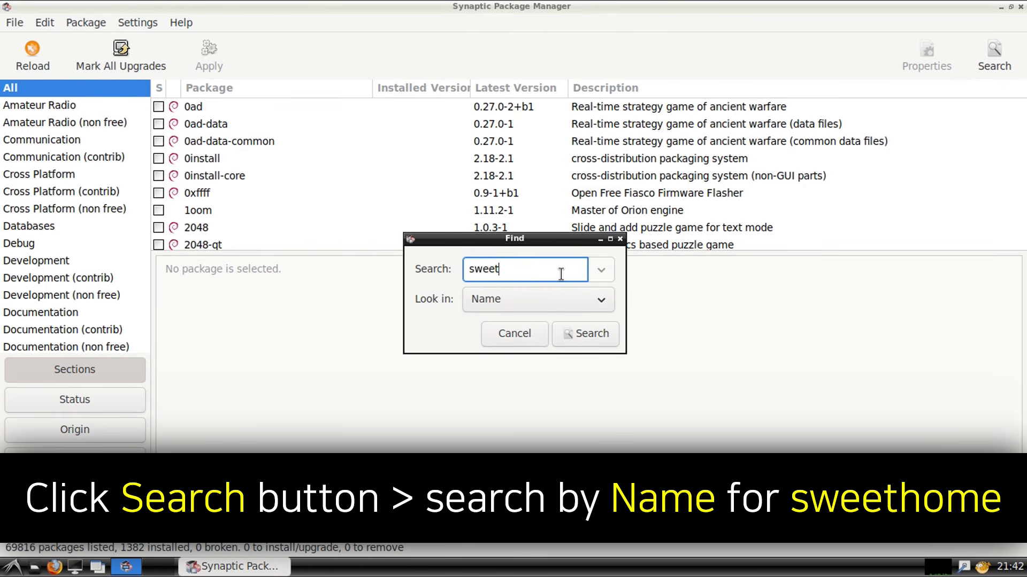
text(home)
key(Return)
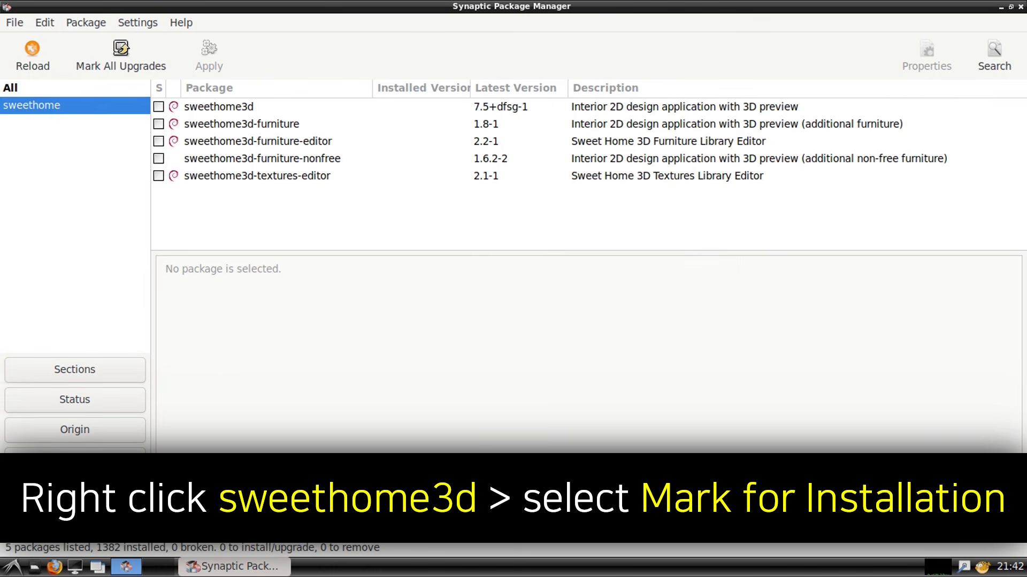
- Install the sweethome3d package together with its additional required packages and dismiss the completion dialog
right_click(271, 107)
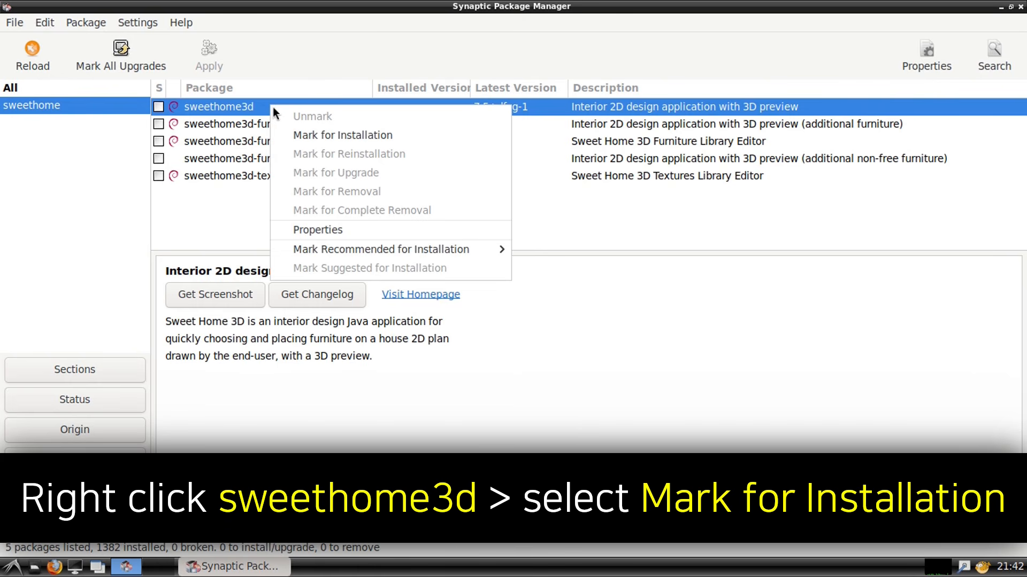
click(336, 137)
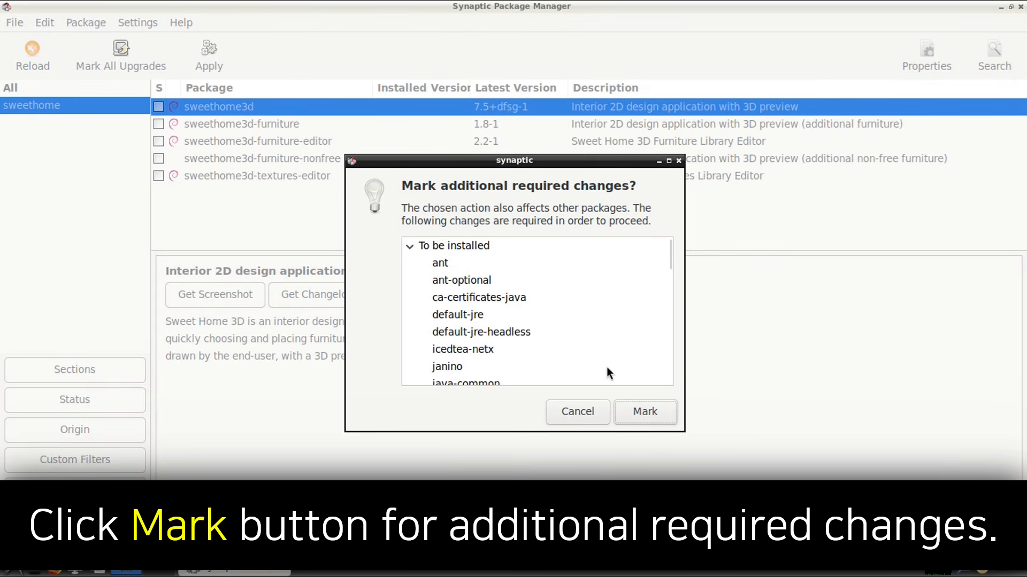
click(632, 418)
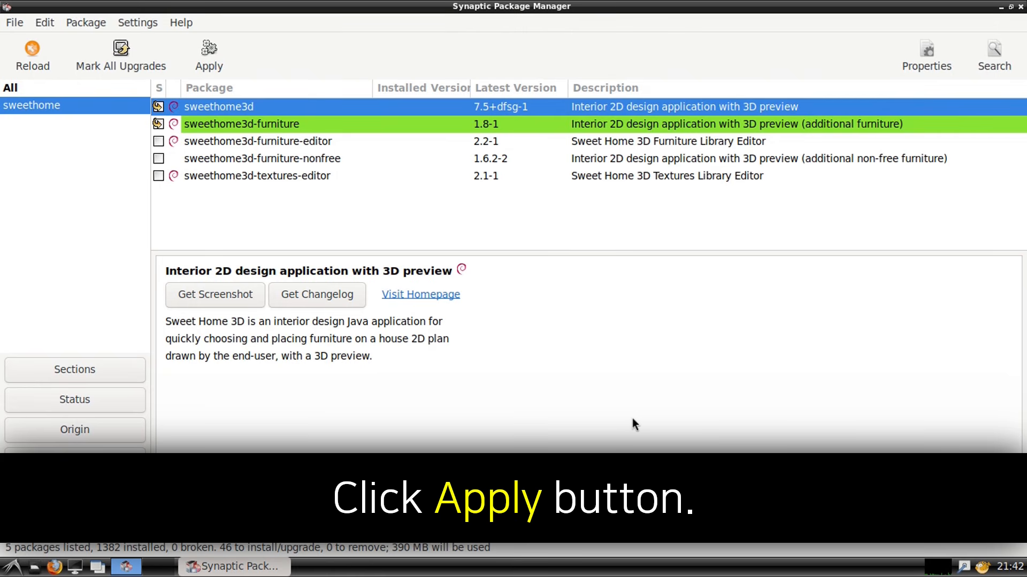
click(213, 74)
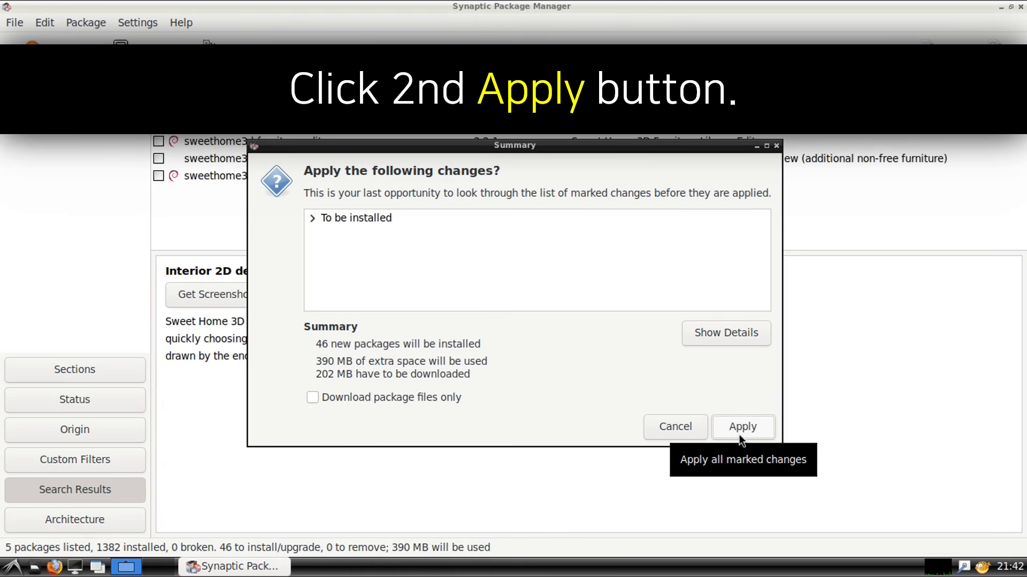
click(740, 436)
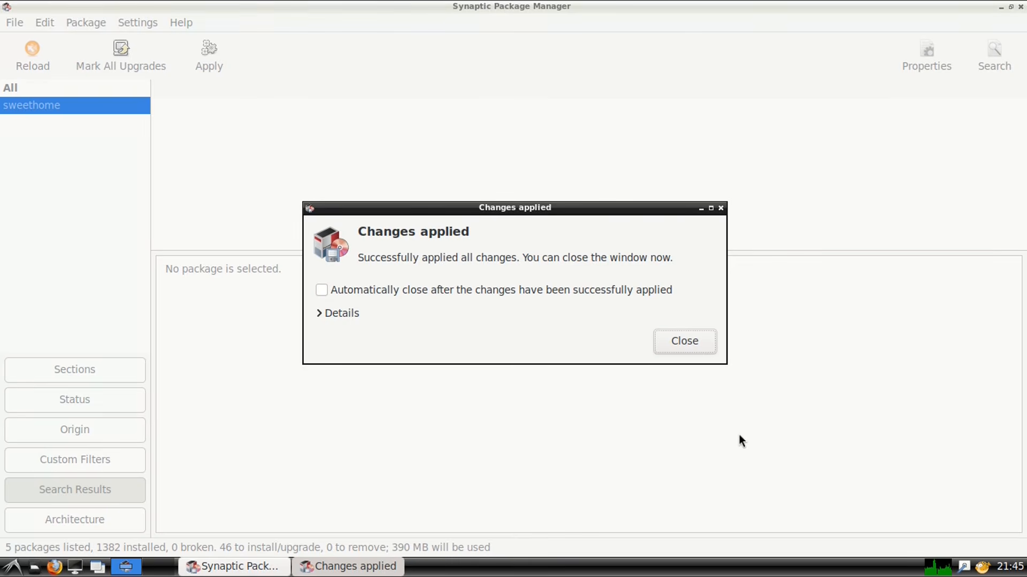
click(706, 348)
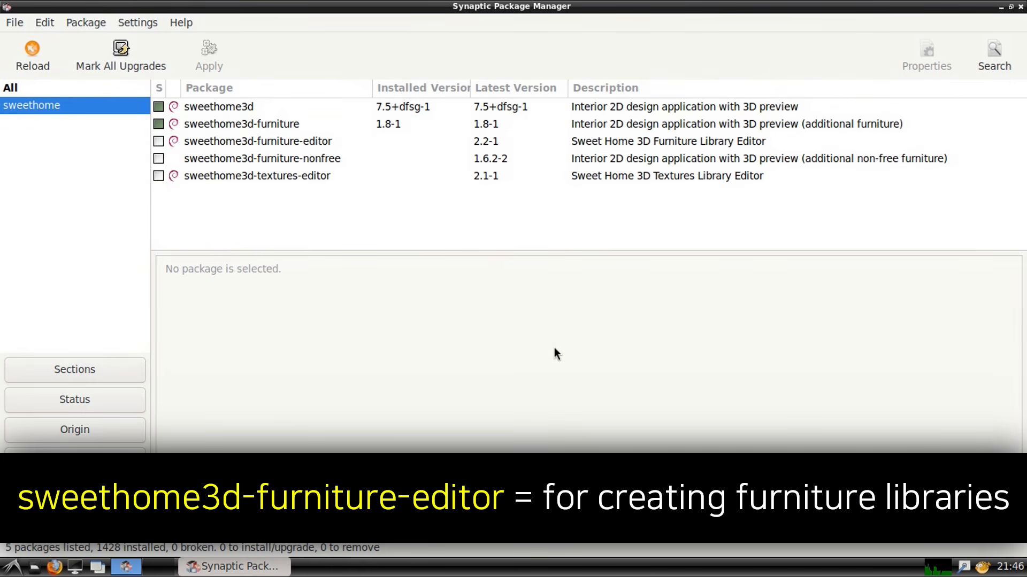
- Install the sweethome3d-furniture-editor package and close the installation dialog
right_click(345, 143)
click(408, 171)
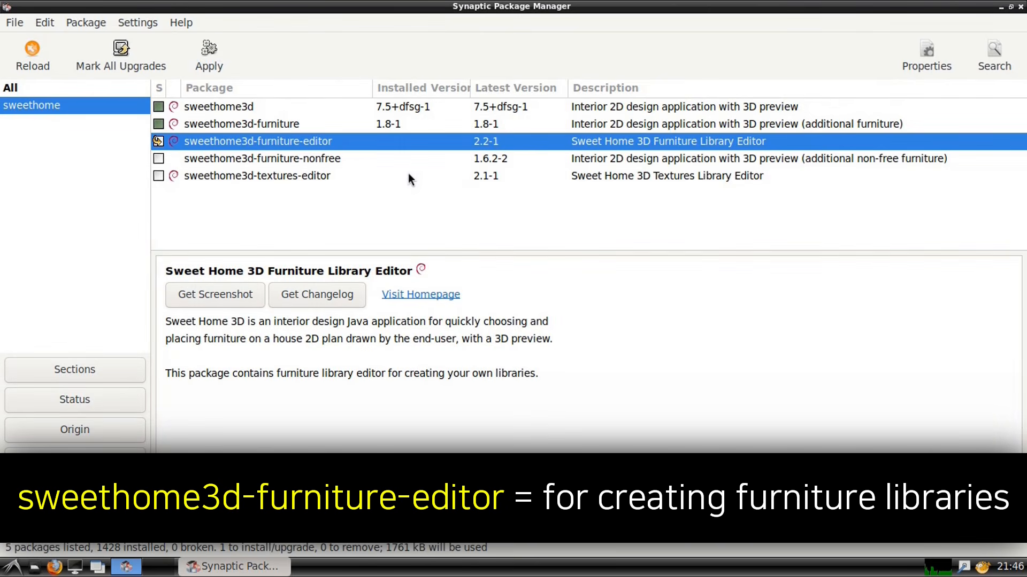
click(227, 69)
click(740, 429)
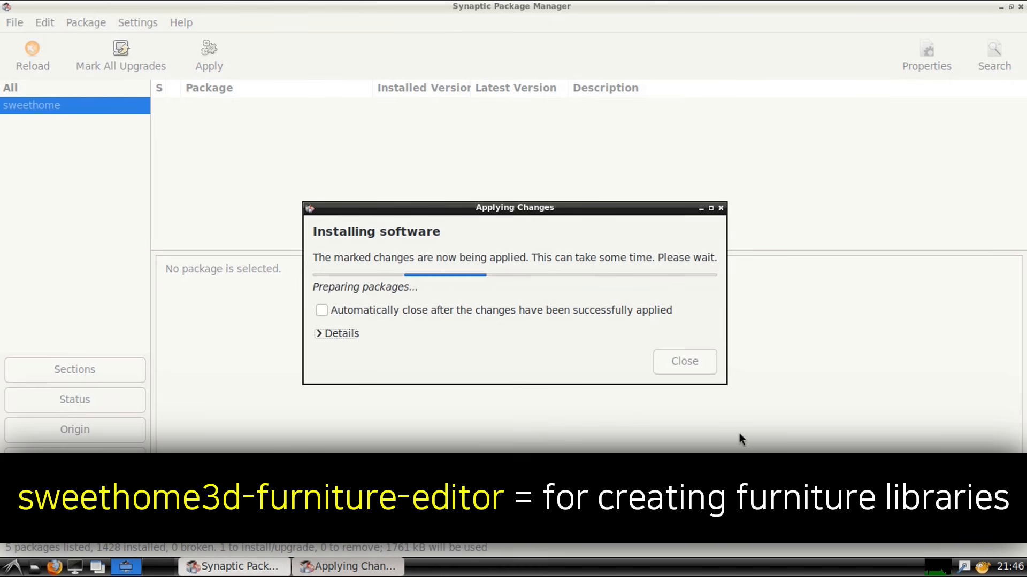
click(710, 356)
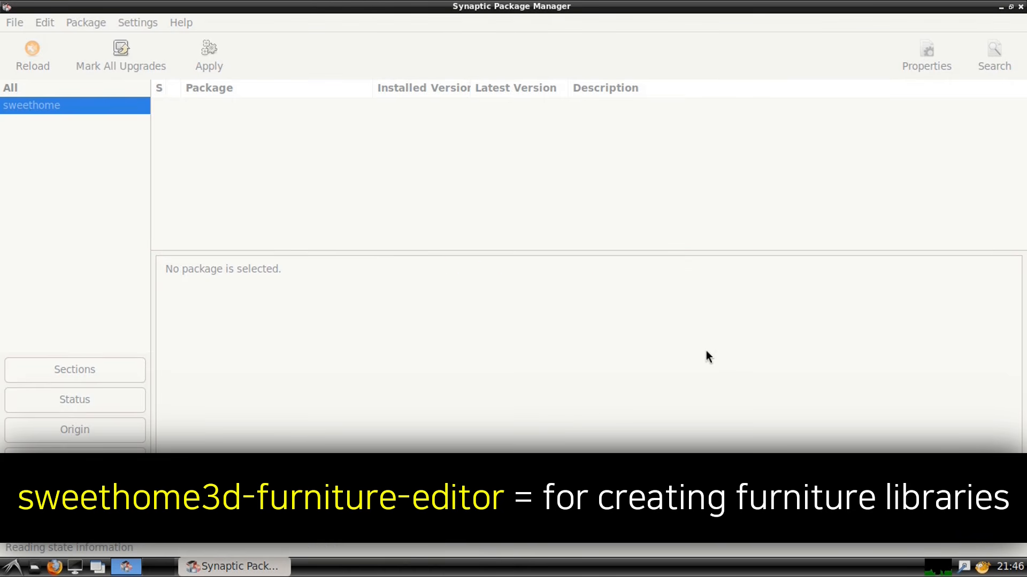
- Install the sweethome3d-furniture-nonfree package and close the installation dialog
double_click(321, 159)
click(208, 56)
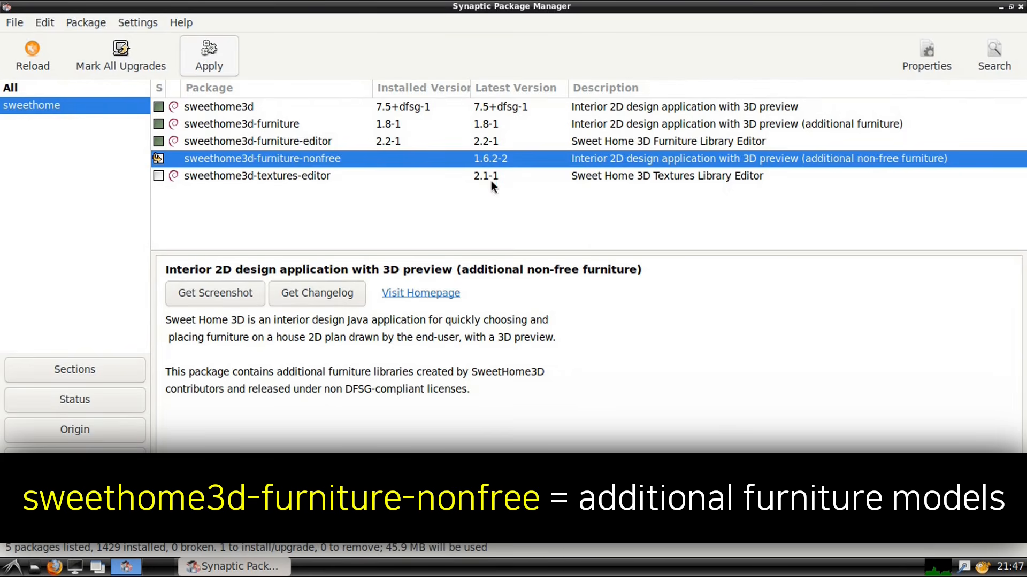
click(742, 431)
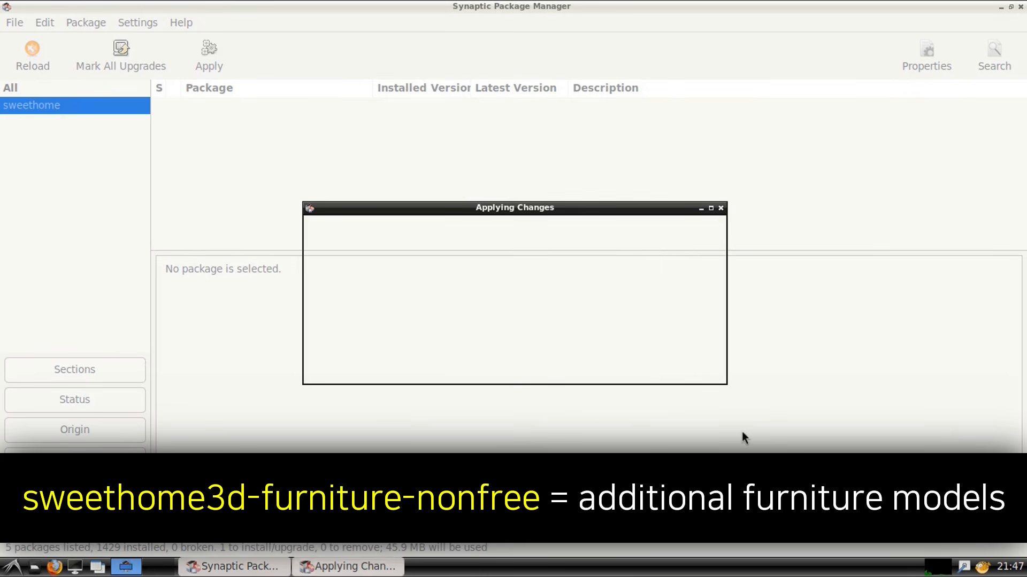
click(711, 359)
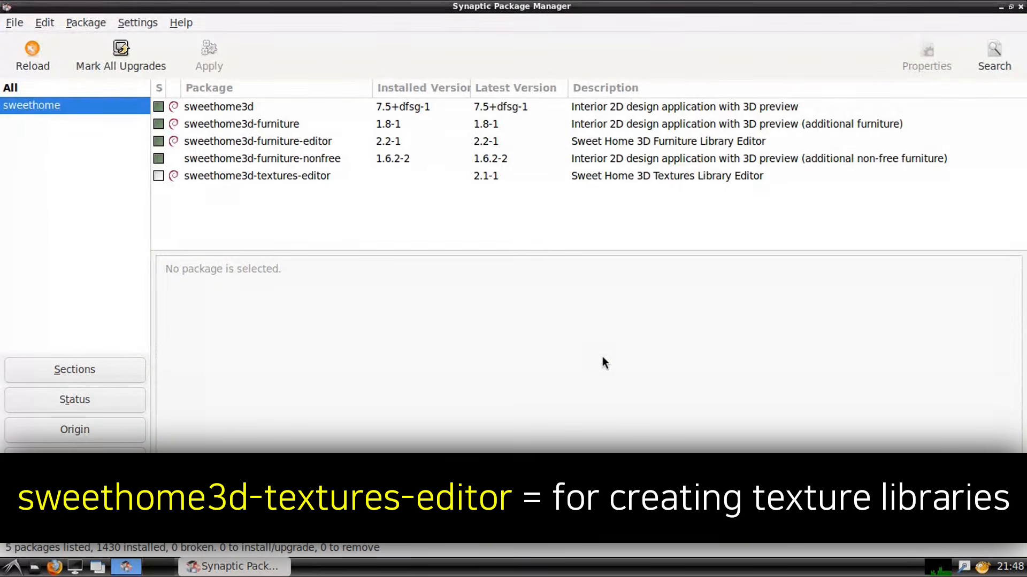
- Install the sweethome3d-textures-editor package and close the installation dialog
right_click(345, 179)
click(393, 211)
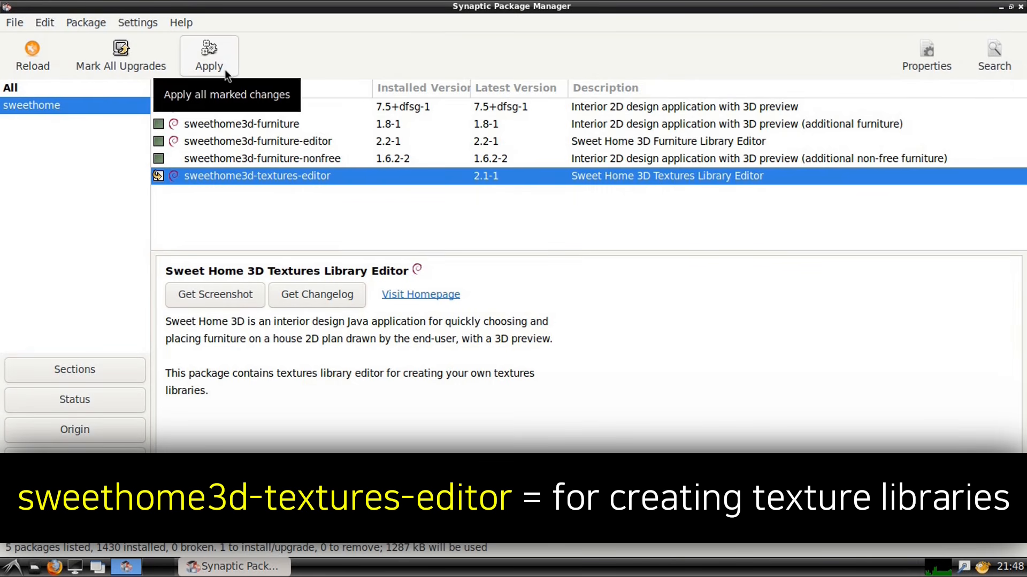
click(209, 51)
click(743, 431)
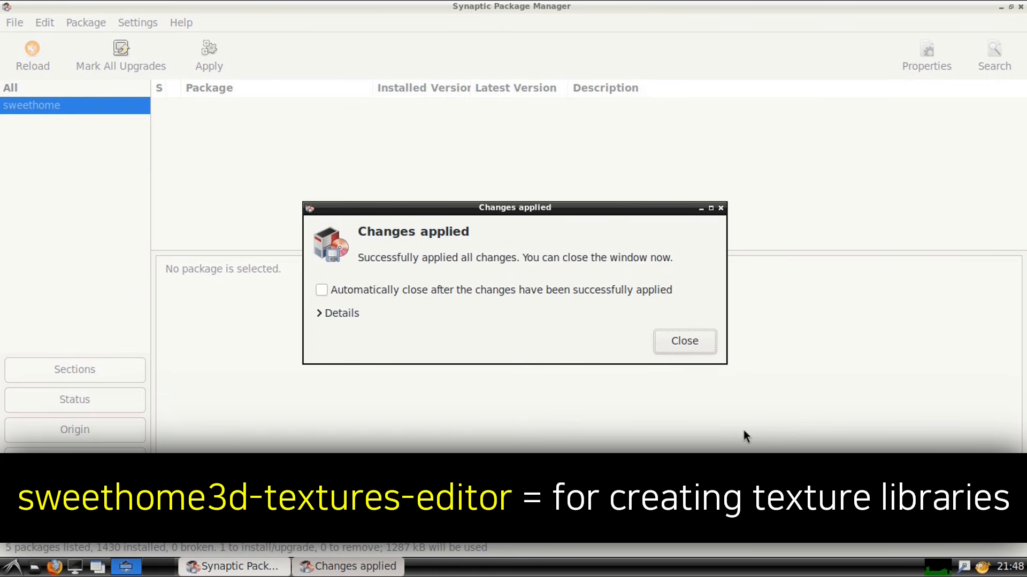
click(708, 347)
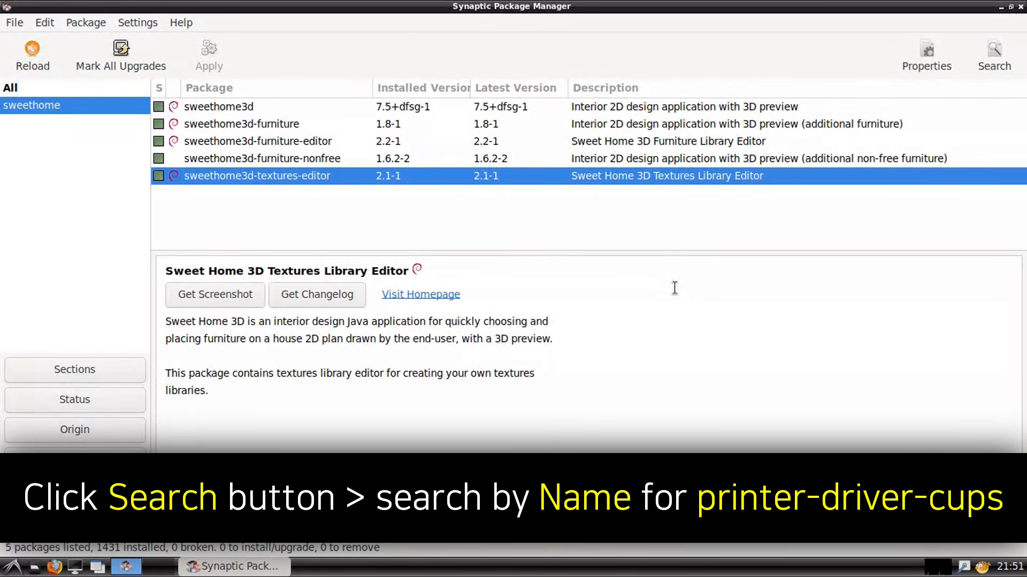
- Search the packages by name for printer-driver-cups
click(986, 72)
text(pr)
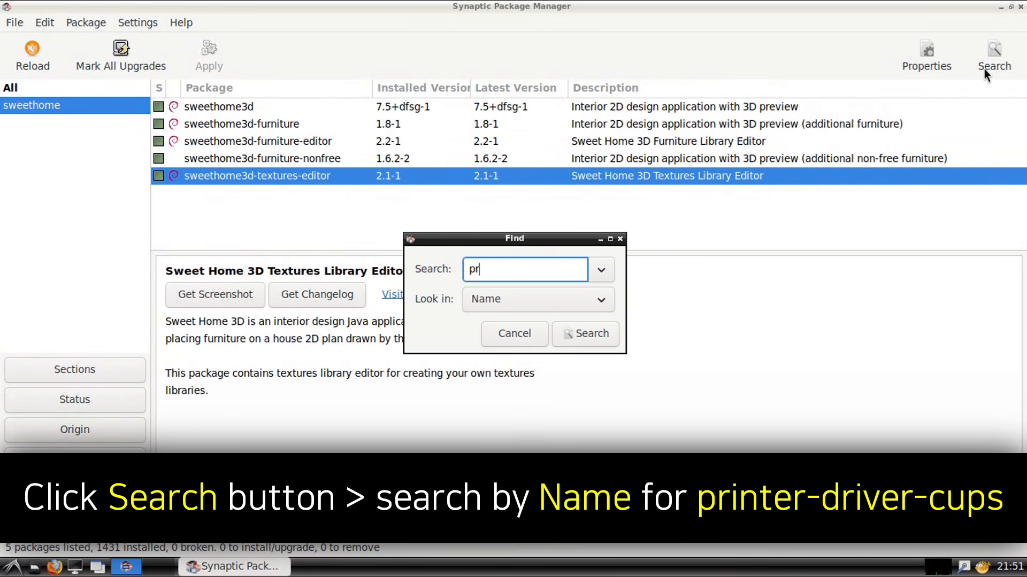
text(inter-driver-cups)
key(Return)
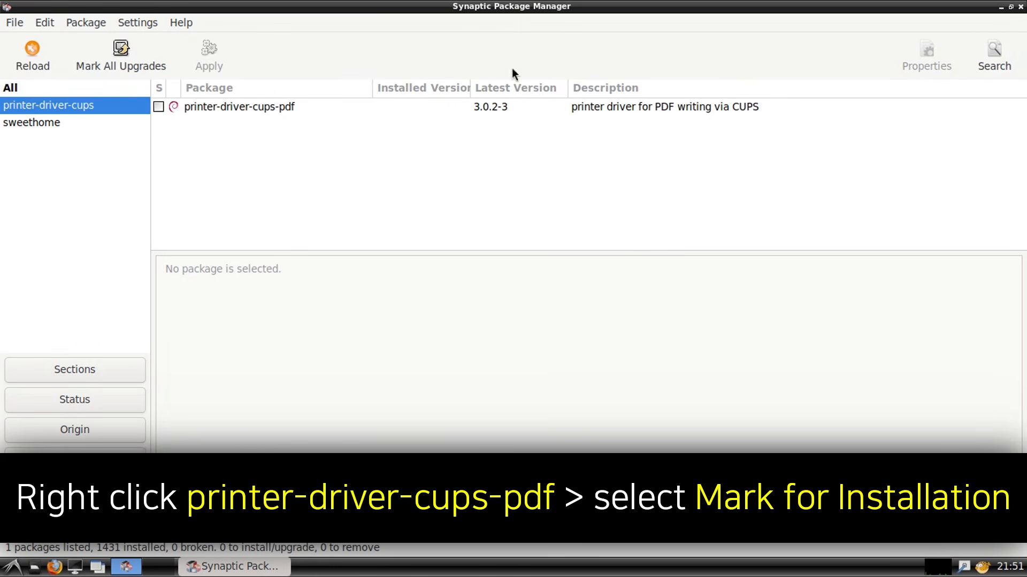
- Install the printer-driver-cups-pdf package, dismiss the completion dialog and close the package manager
right_click(307, 107)
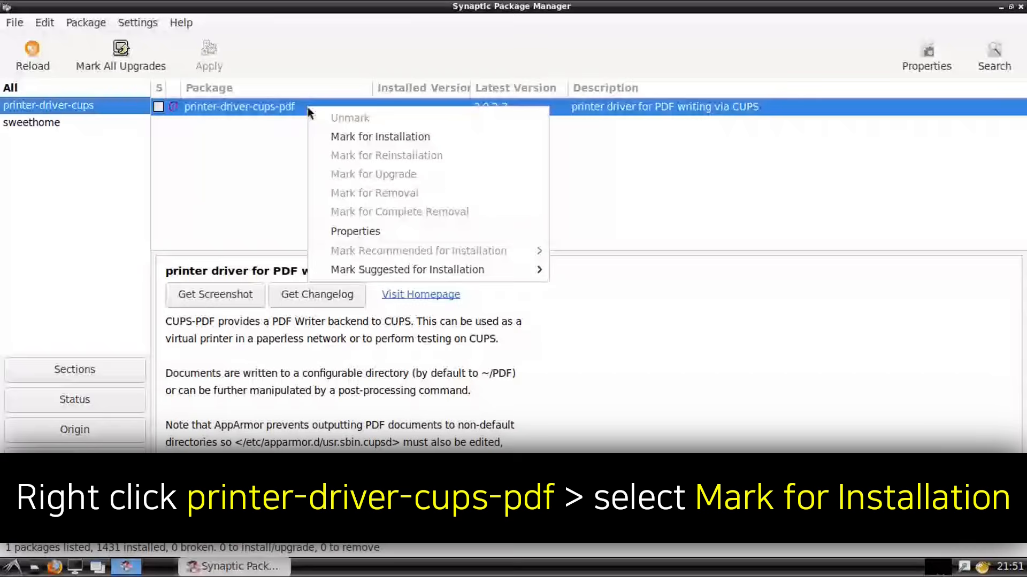
click(381, 138)
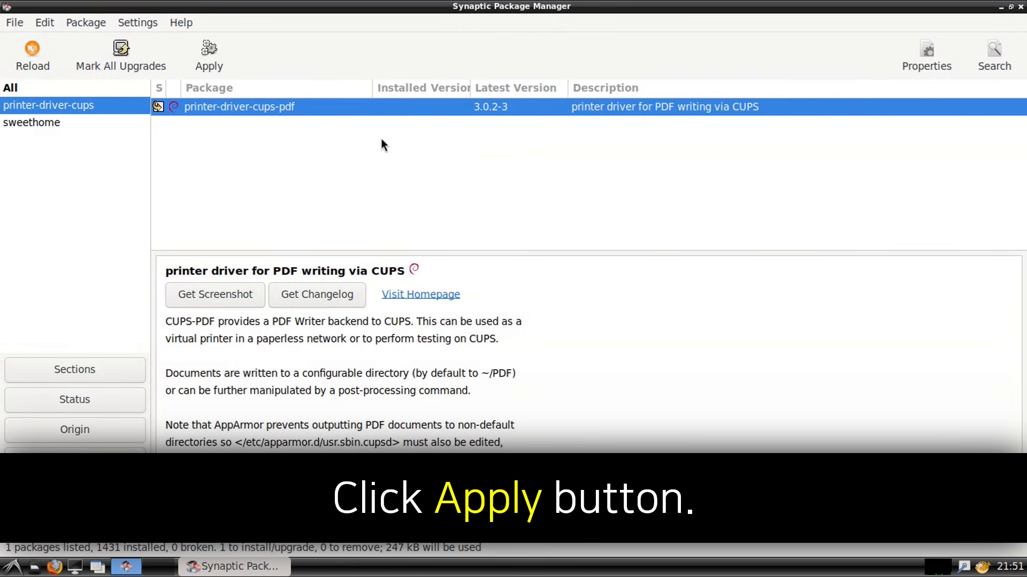
click(226, 72)
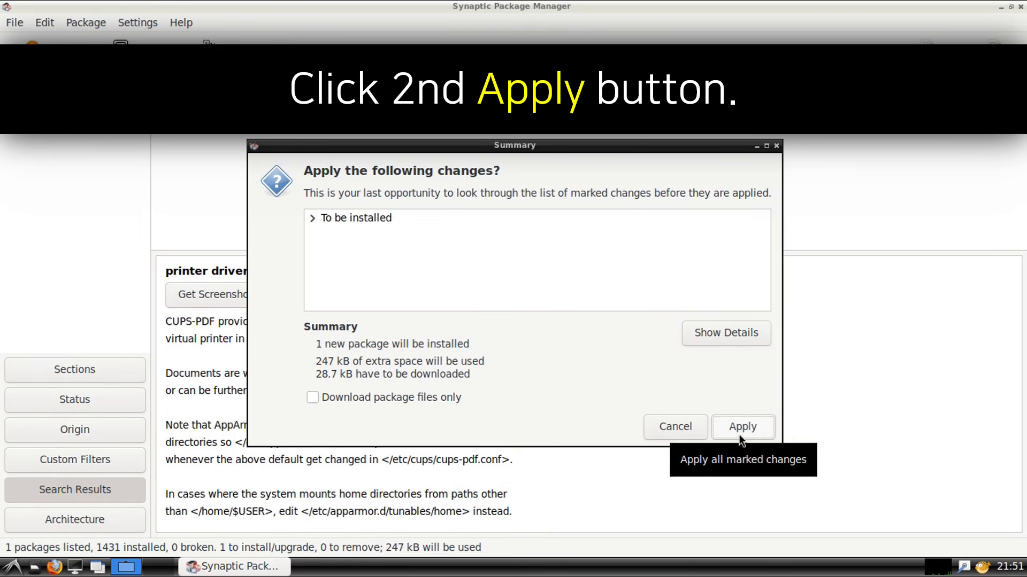
click(740, 439)
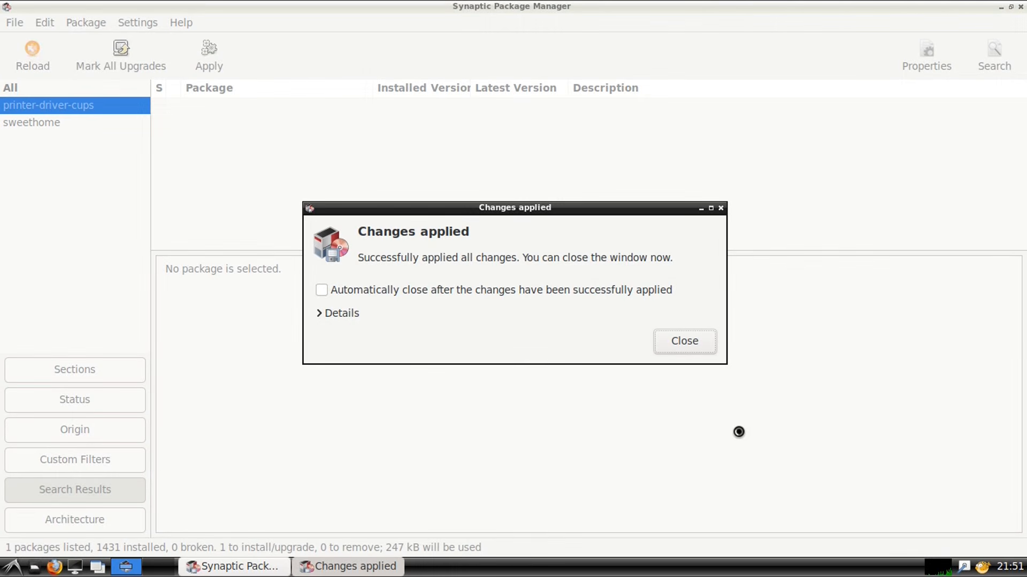
click(708, 348)
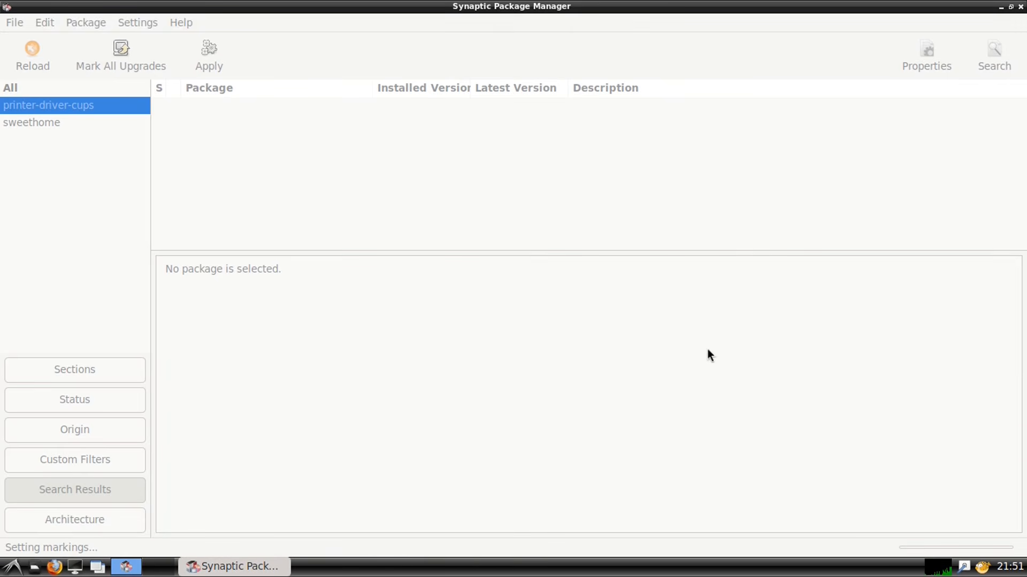
click(1021, 7)
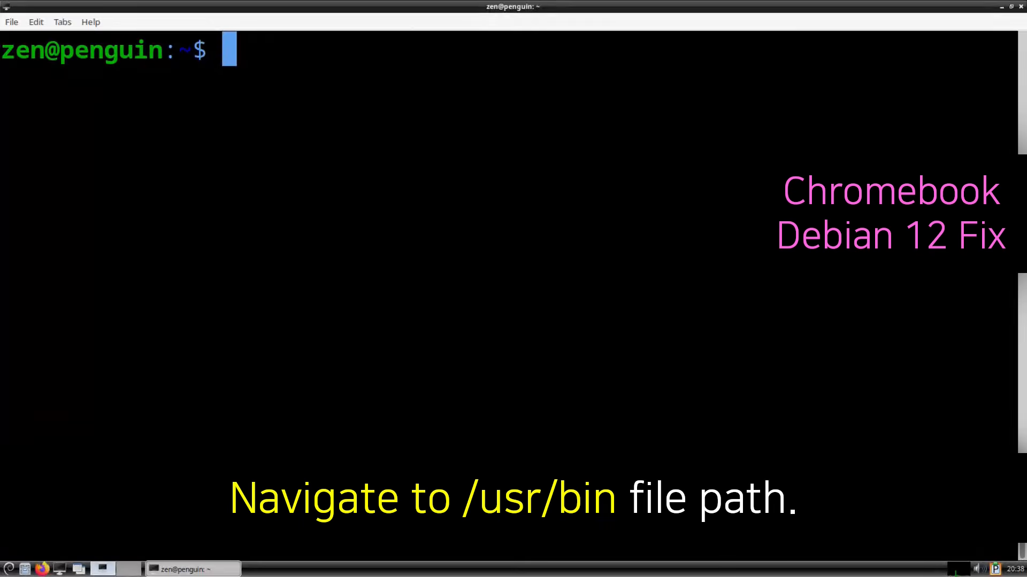
- Change the terminal's working directory to /usr/bin
text(cd /usr/bi)
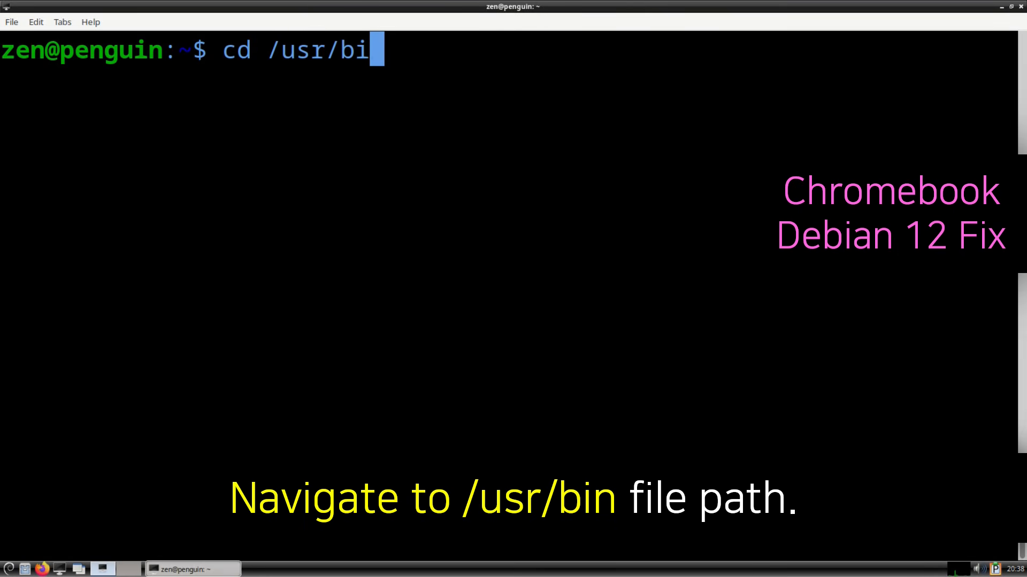
text(n)
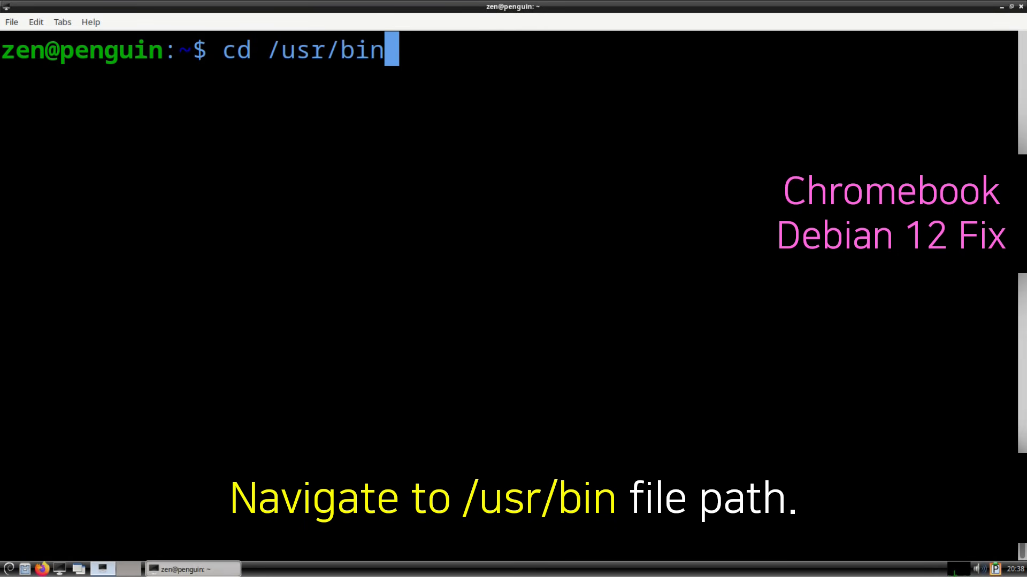
key(Return)
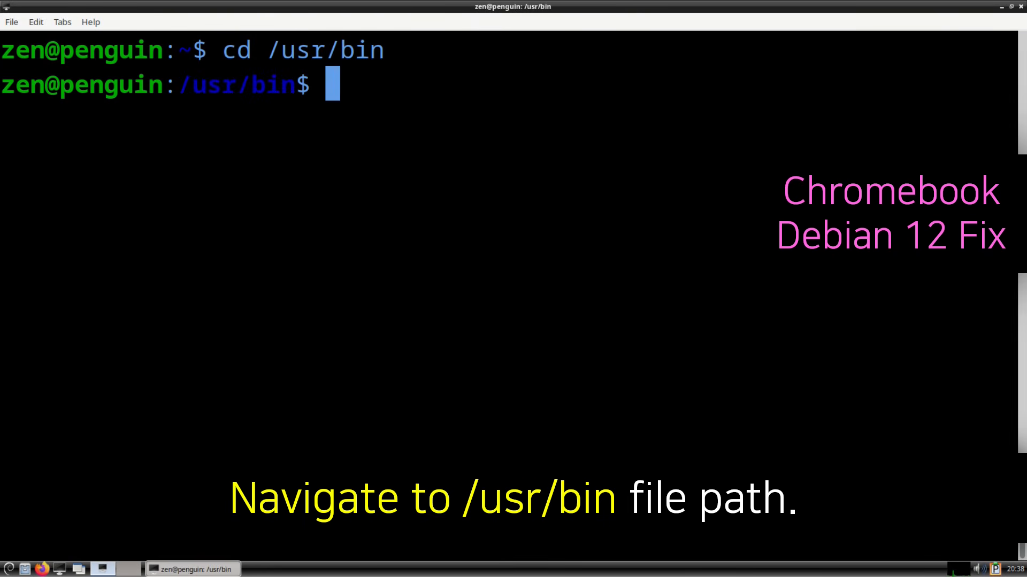
- Copy sweethome3d to sweethome3d.bak with sudo and list the files whose names start with sweet
text(s)
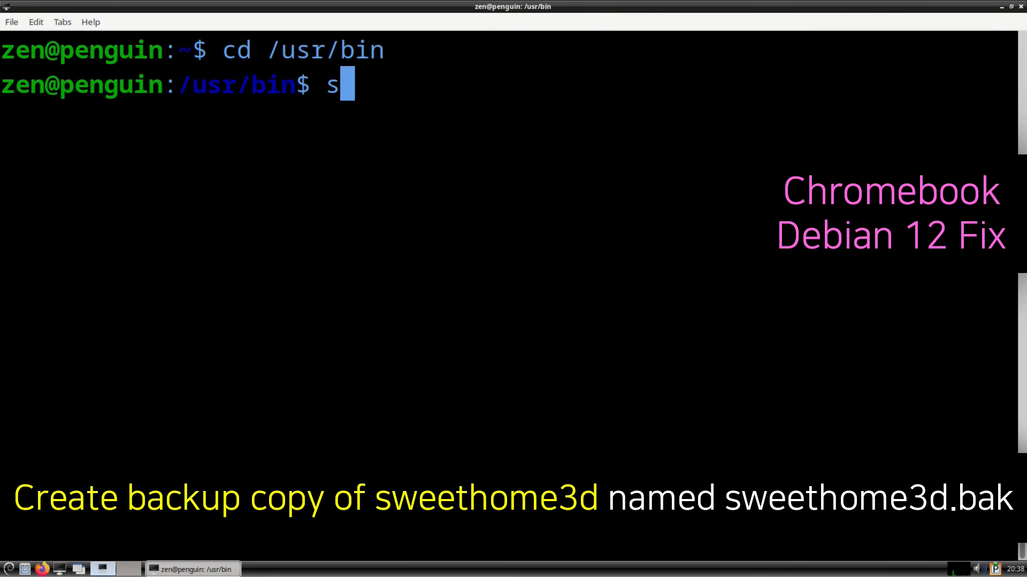
text(udo cp )
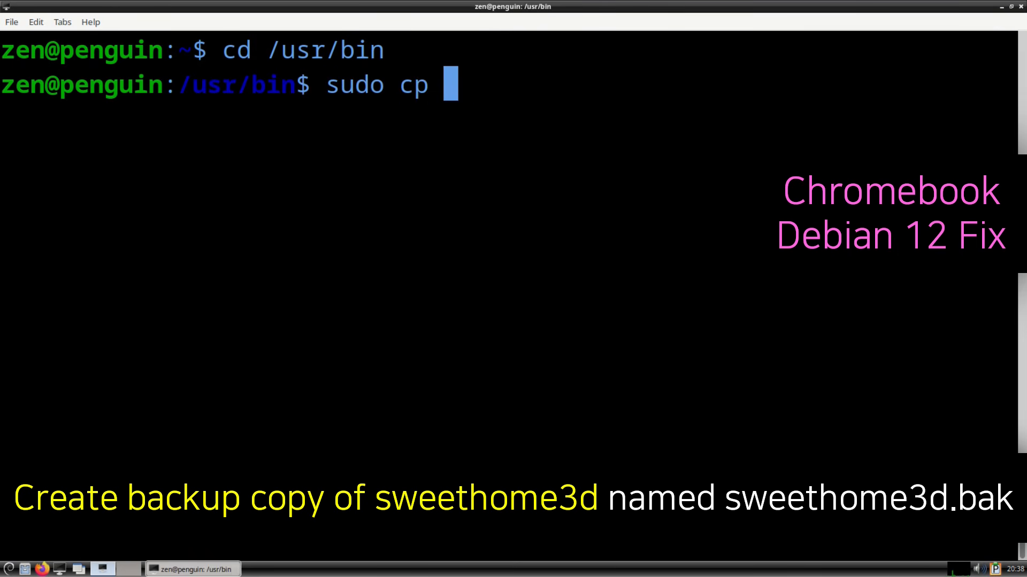
text(sweethome3d )
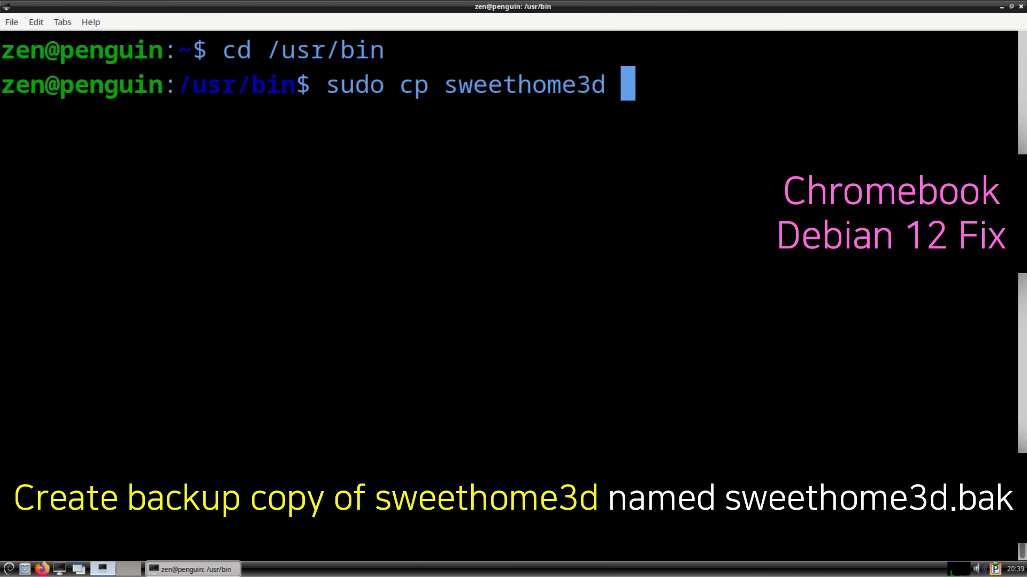
text(sweethome3d.bak)
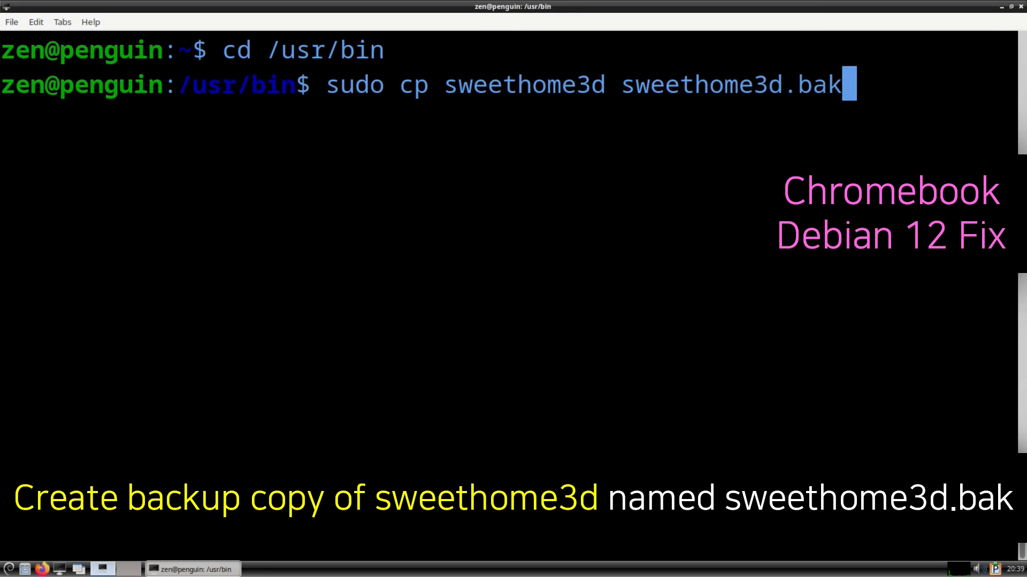
key(Return)
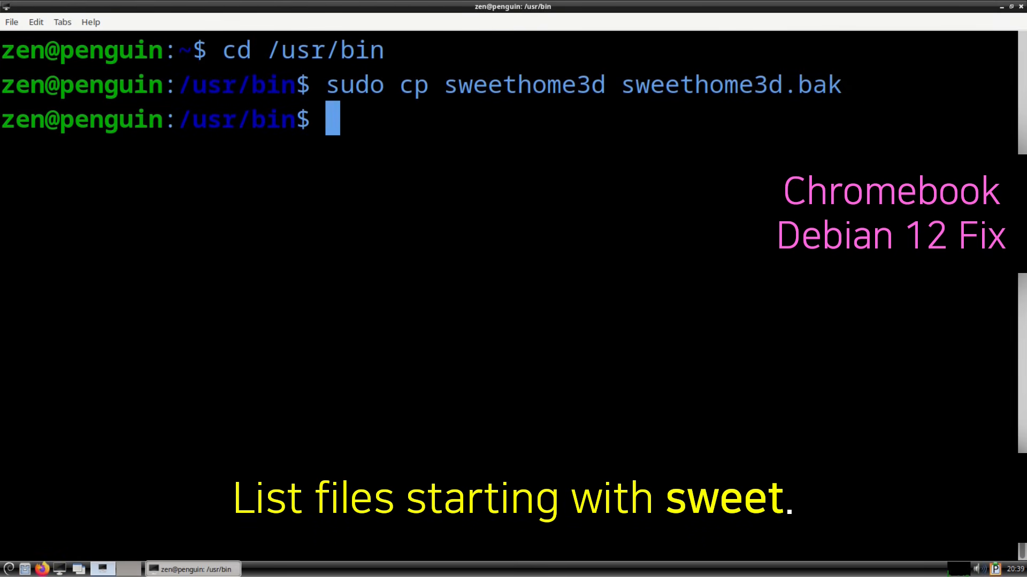
text(ls sweet*)
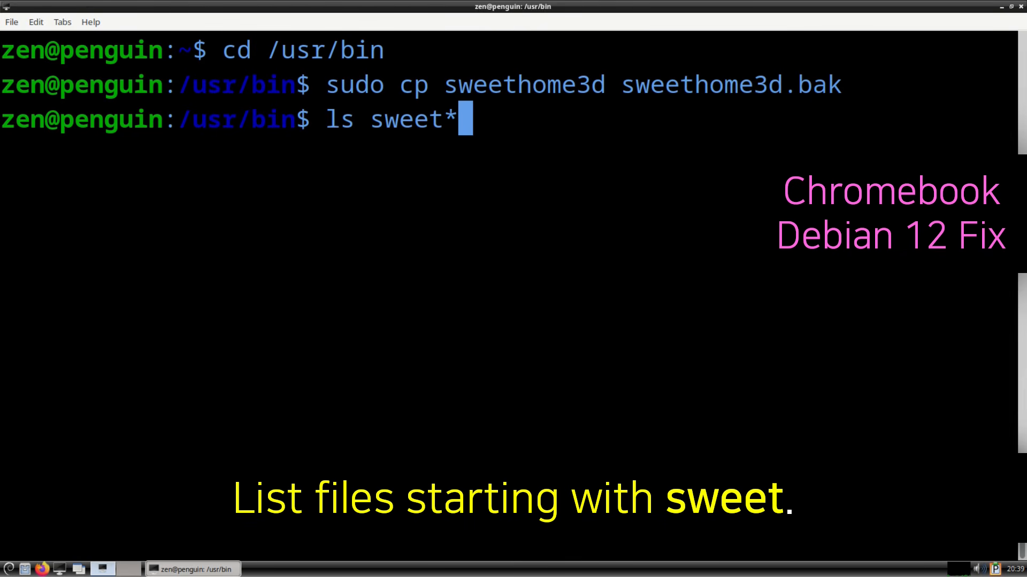
key(Return)
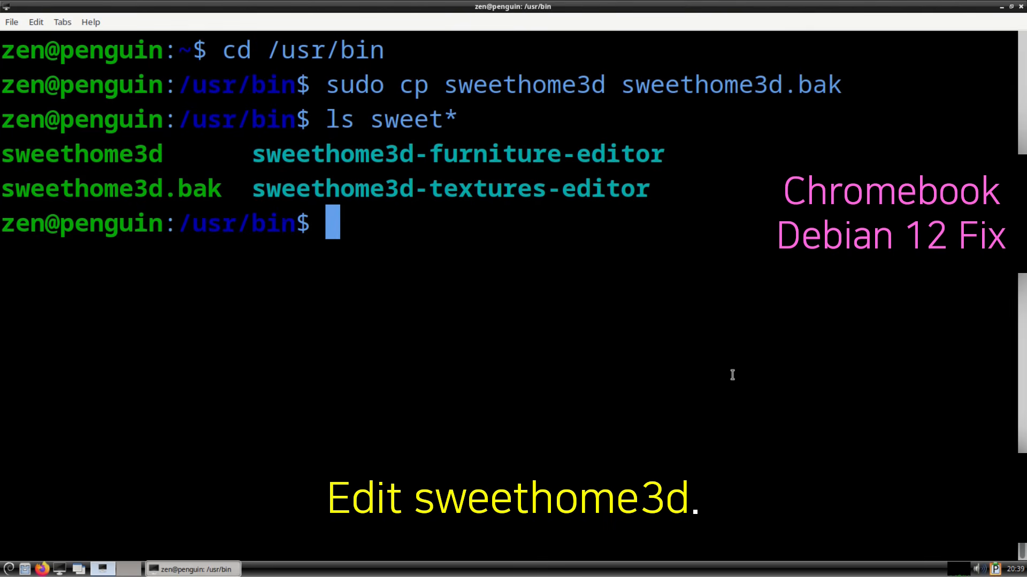
- Open the sweethome3d script in nano with sudo
text(sudo)
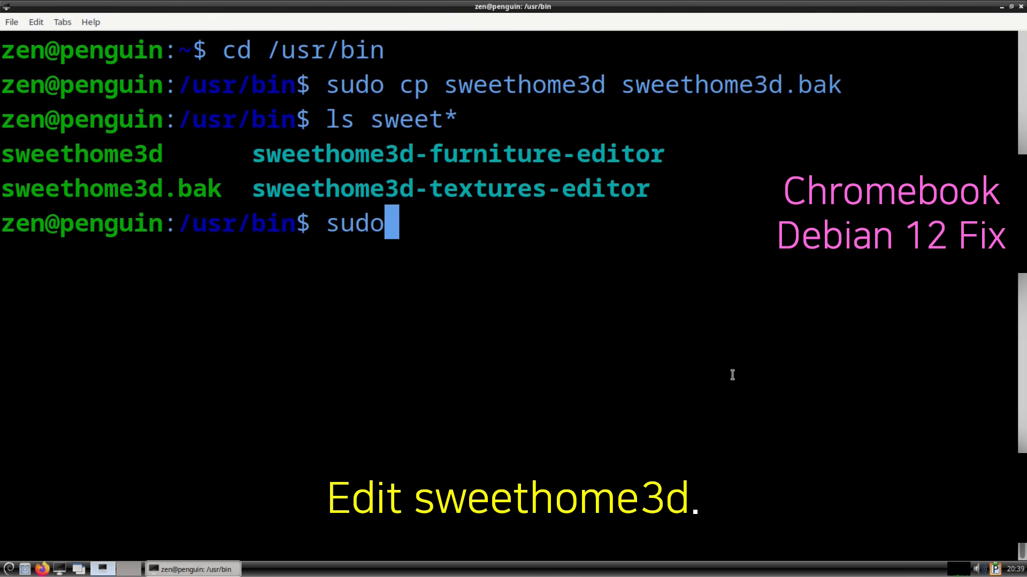
text( nano sweet)
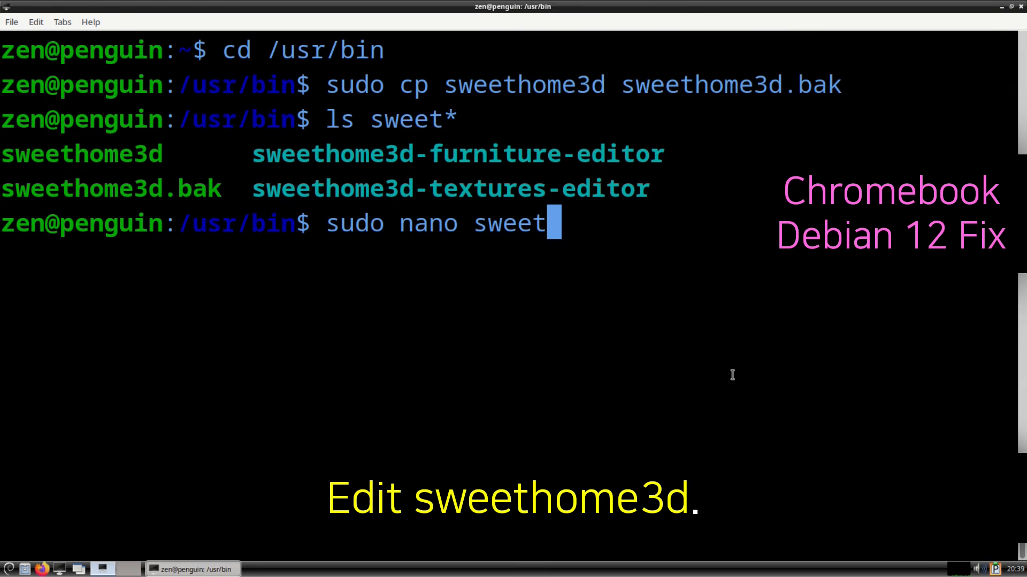
text(home3d)
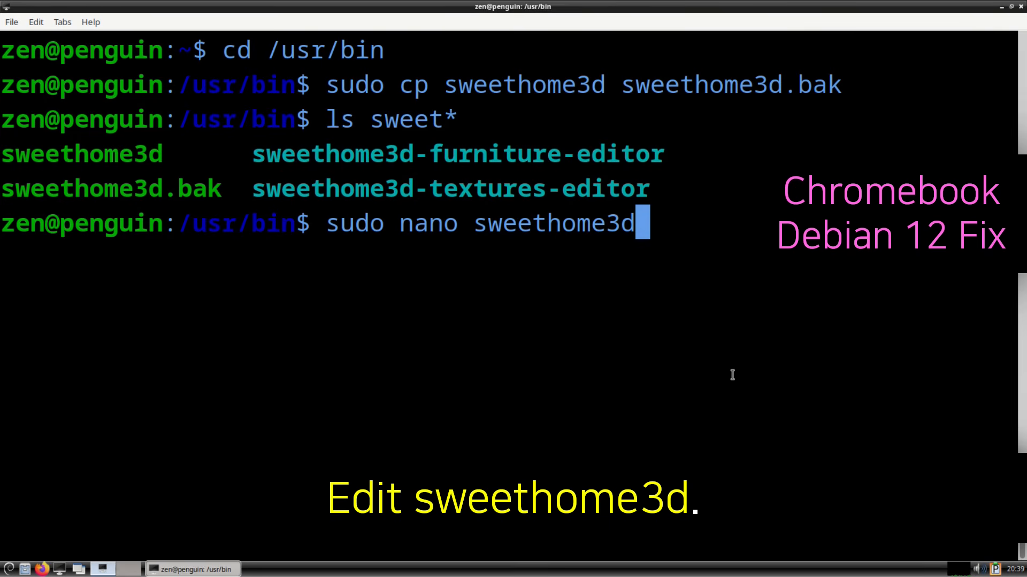
key(Return)
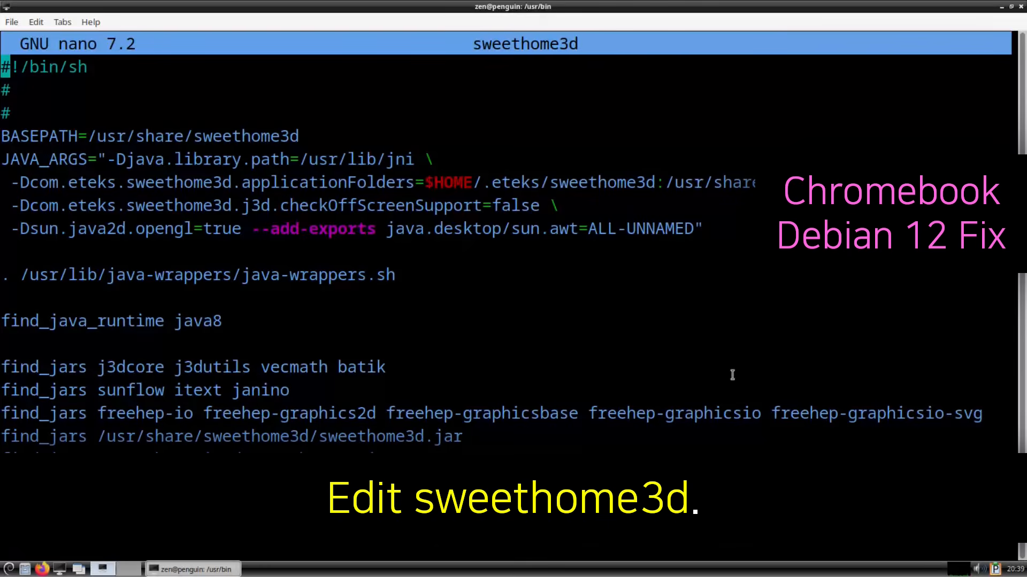
- Set the -Dsun.java2d.opengl option in JAVA_ARGS to false, save the script under the same name and exit nano
key(Down)
key(Down)
key(Down)
key(Down)
key(Down)
key(Down)
key(Down)
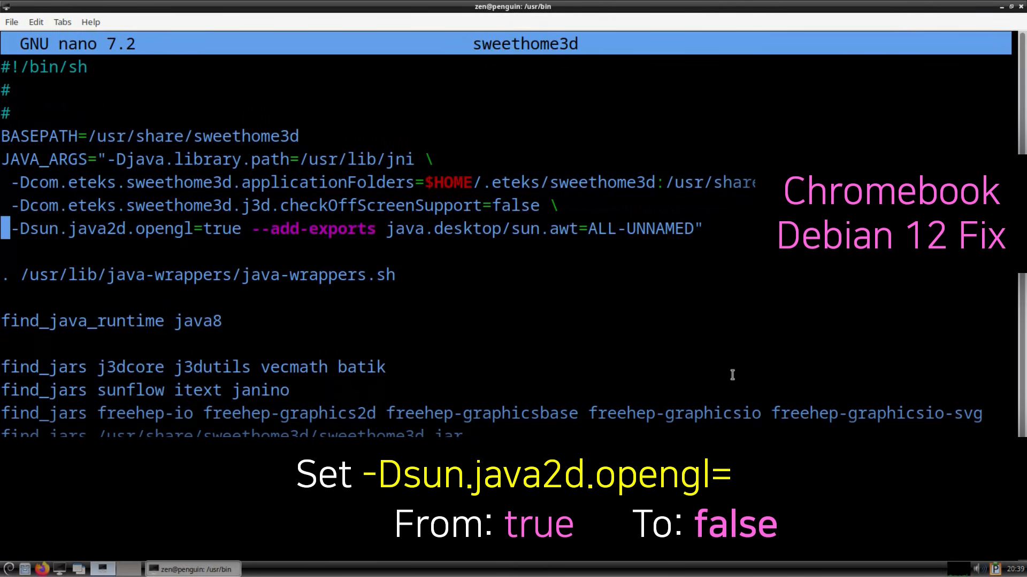
key(Right)
key(Right)
key(Right)
key(Right)
key(Right)
key(Right)
key(Right)
key(Right)
key(Right)
key(Right)
key(Right)
key(Right)
key(Right)
key(Right)
key(Right)
key(Right)
key(Right)
key(Right)
key(Right)
key(Right)
key(Right)
key(Right)
key(Right)
key(Right)
key(Right)
key(BackSpace)
key(BackSpace)
key(BackSpace)
key(BackSpace)
text(fals)
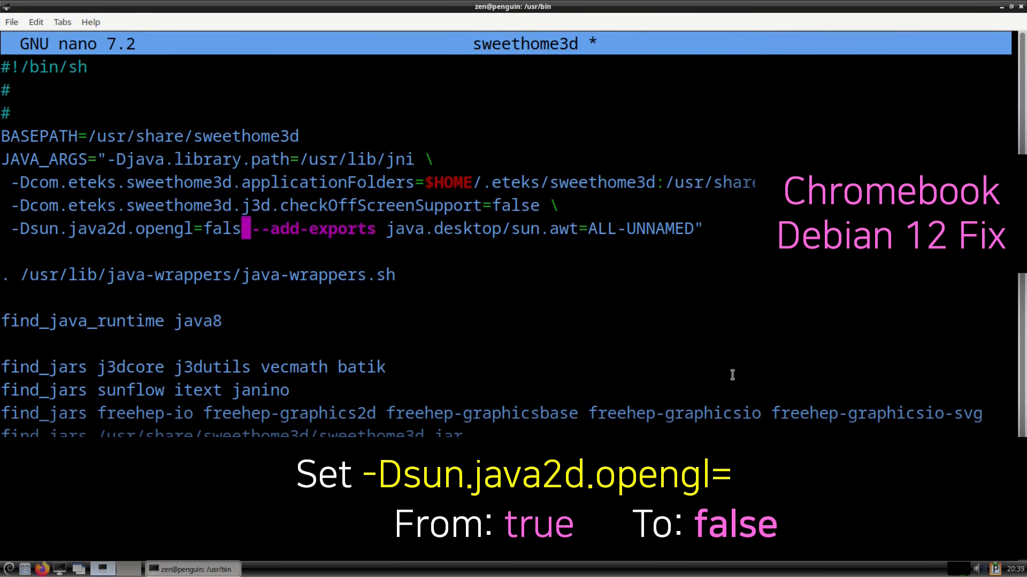
text(e)
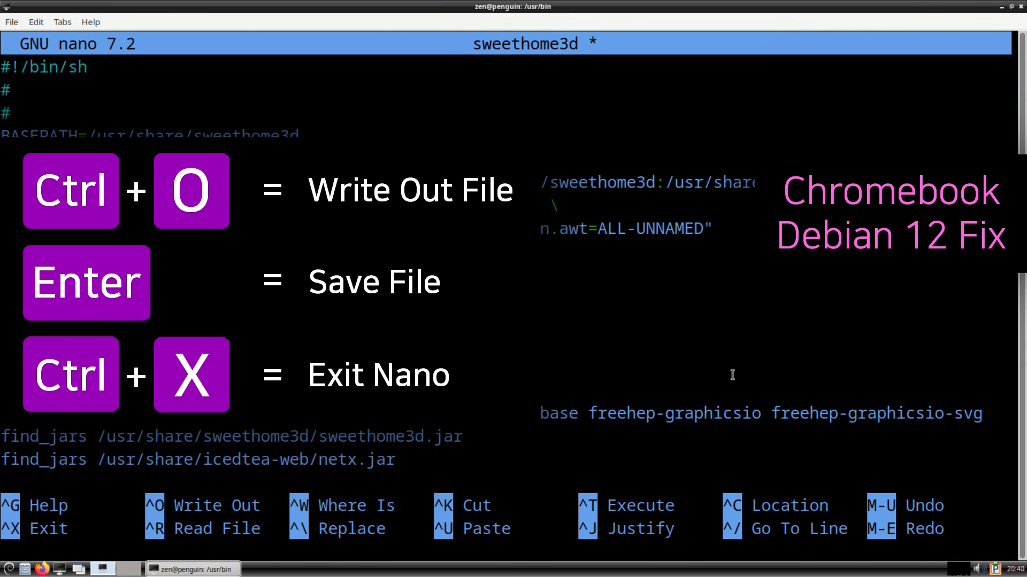
key(ctrl+o)
key(Return)
key(ctrl+x)
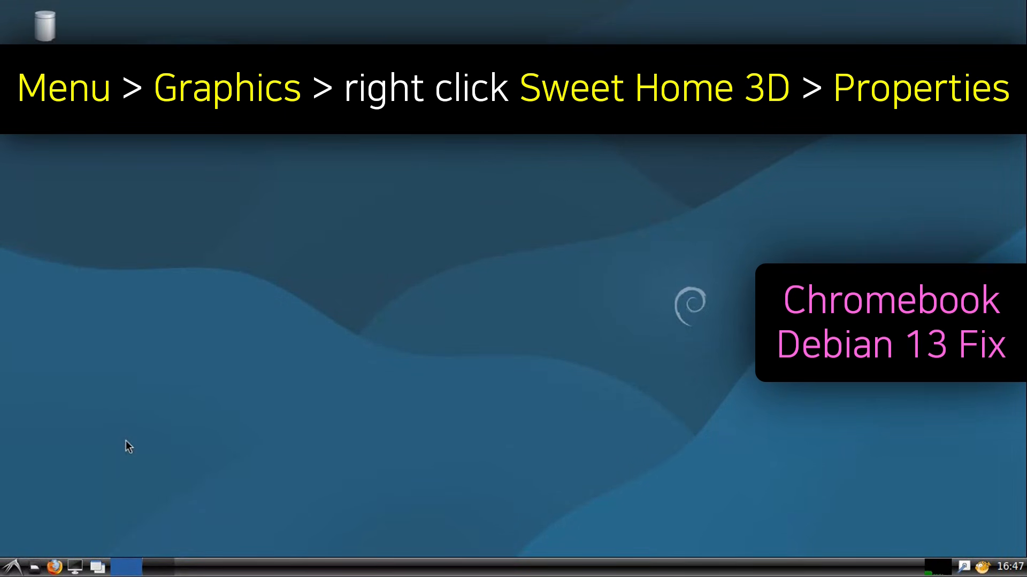
- Open the properties of the Sweet Home 3D launcher in the desktop's Graphics applications
click(11, 567)
mouse_move(85, 387)
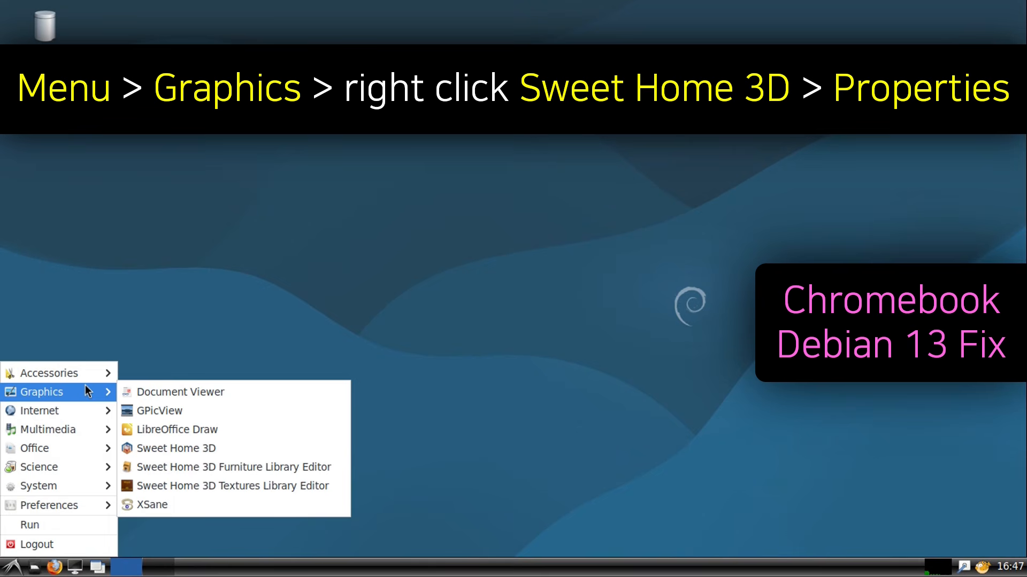
right_click(223, 451)
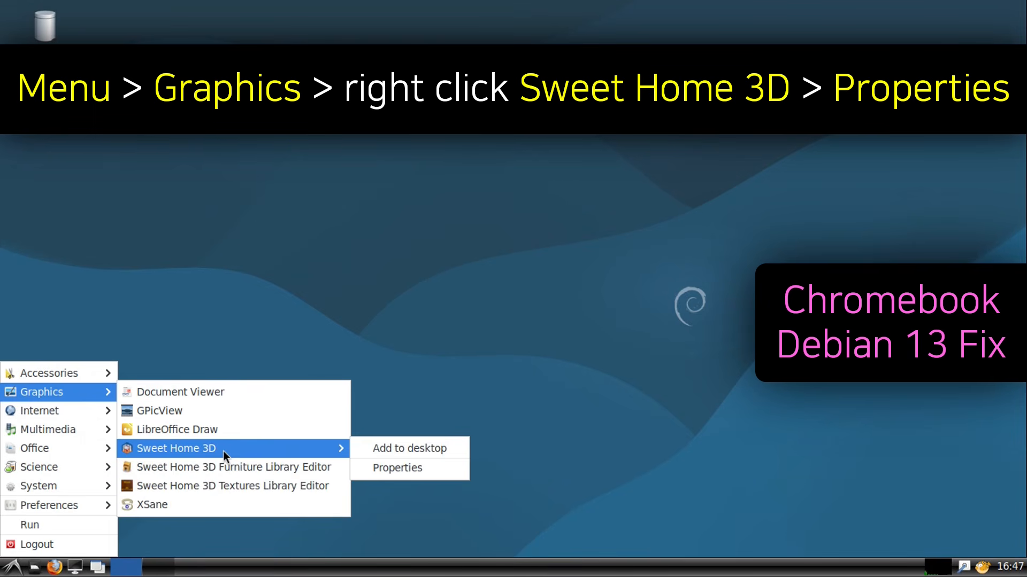
click(429, 467)
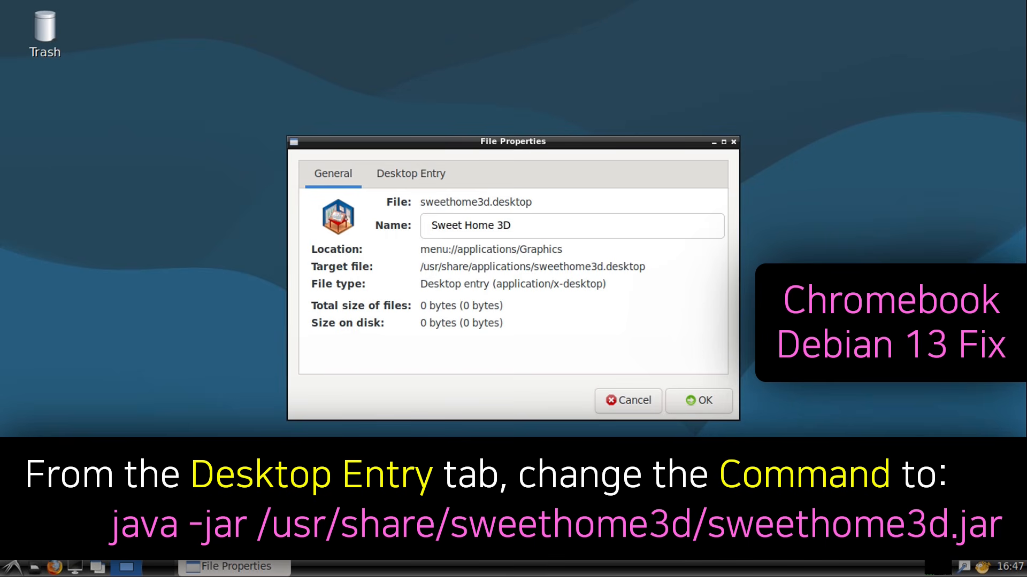
- Set the launcher's command to java -jar /usr/share/sweethome3d/sweethome3d.jar in its desktop entry and apply the change
click(420, 182)
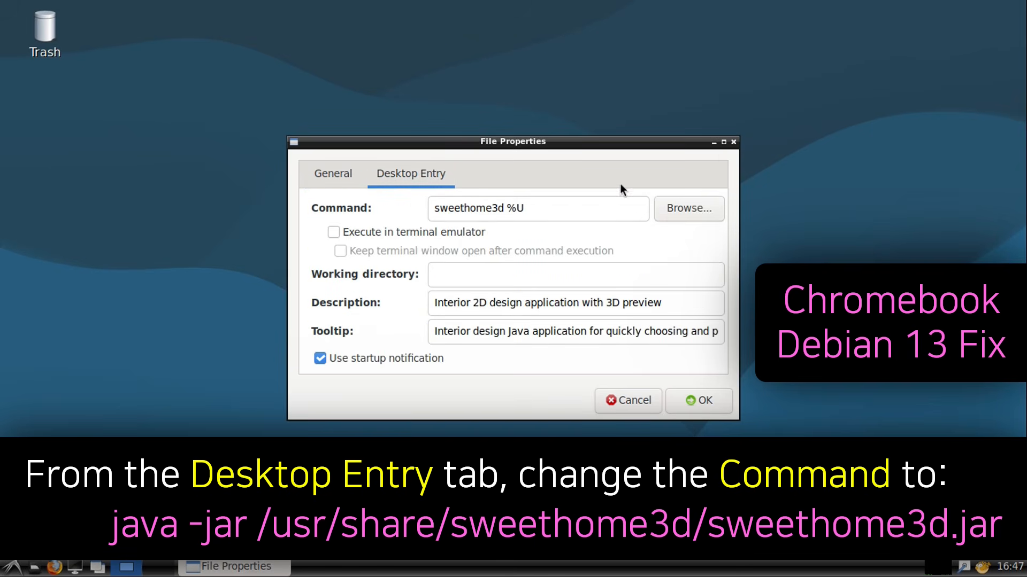
click(724, 142)
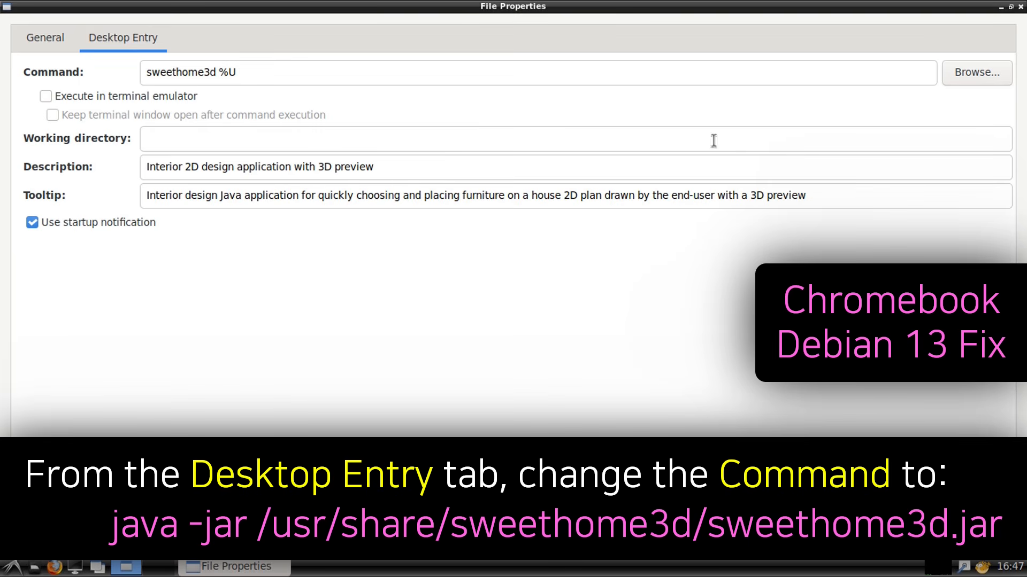
triple_click(329, 73)
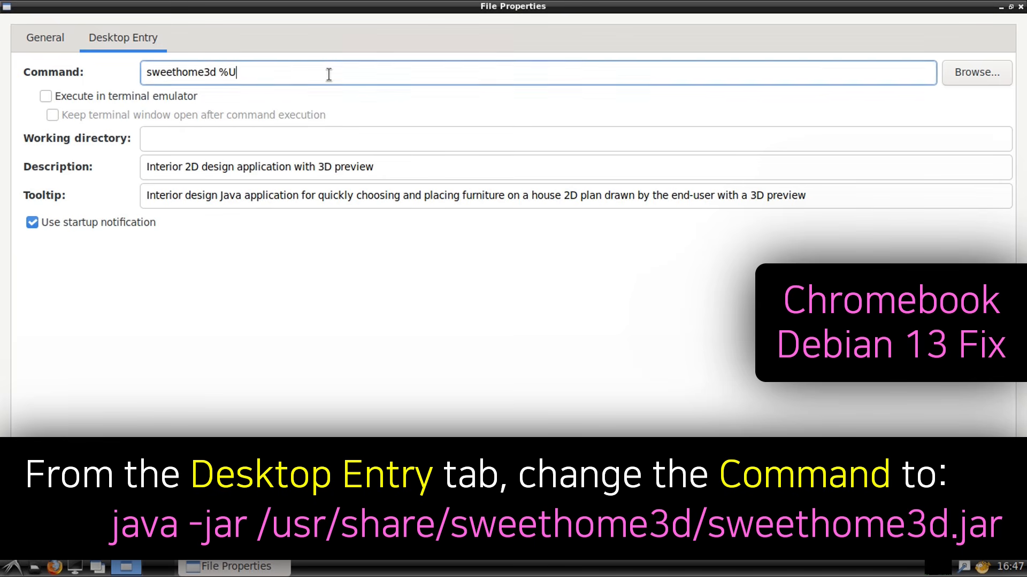
text(java )
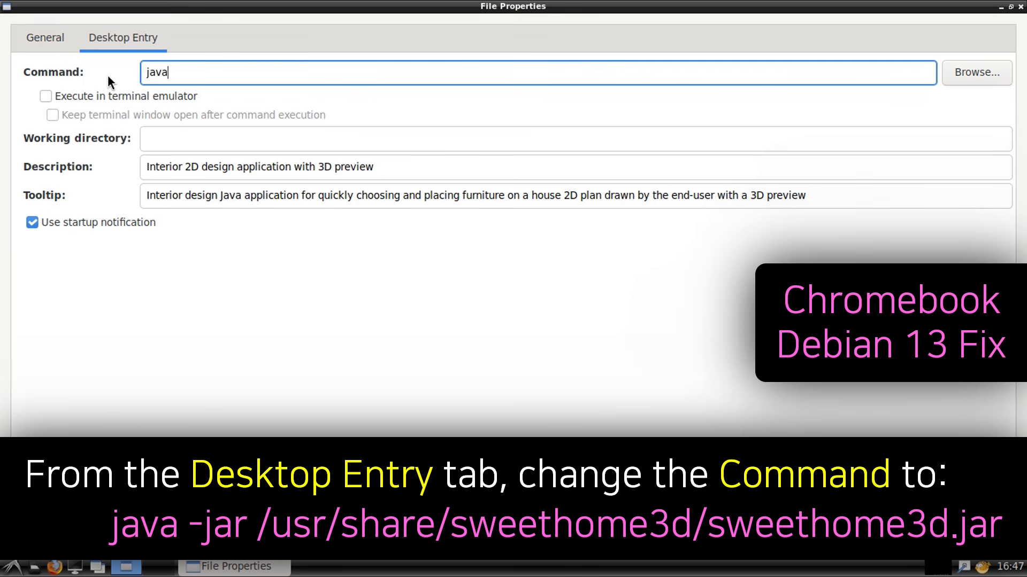
text(-jar /usr/share/sweethome)
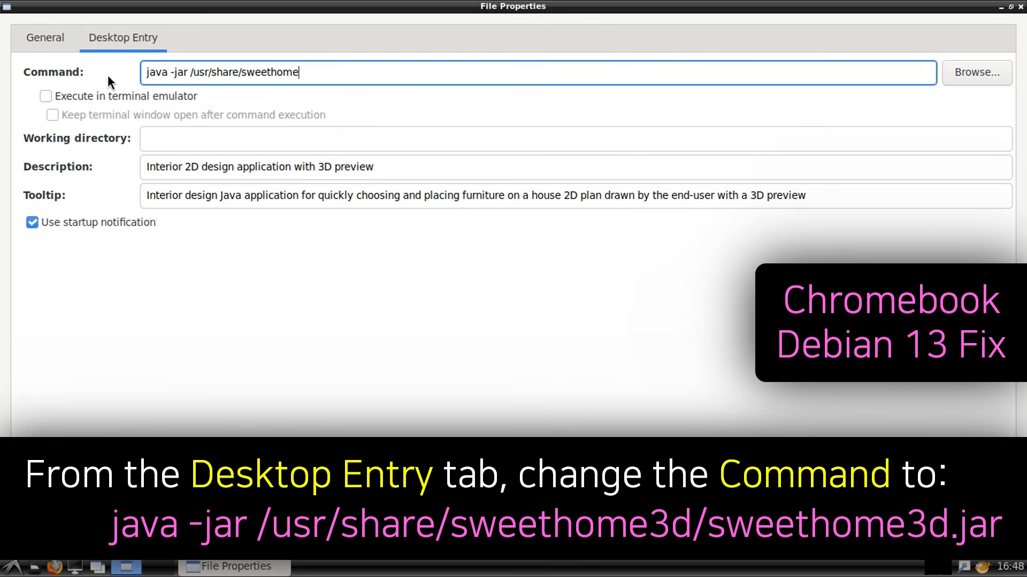
text(3d/sweethome3d.jar)
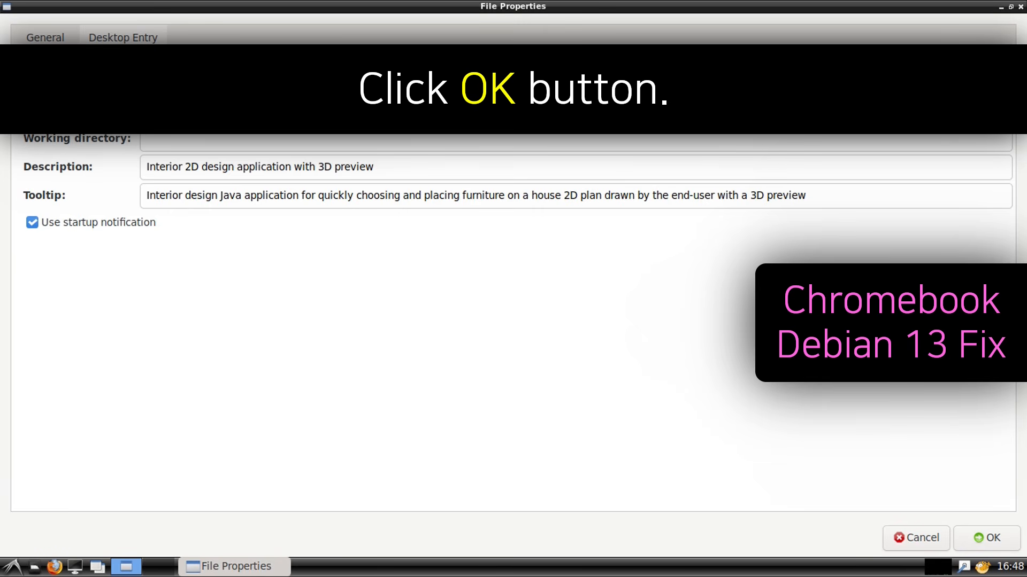
click(971, 543)
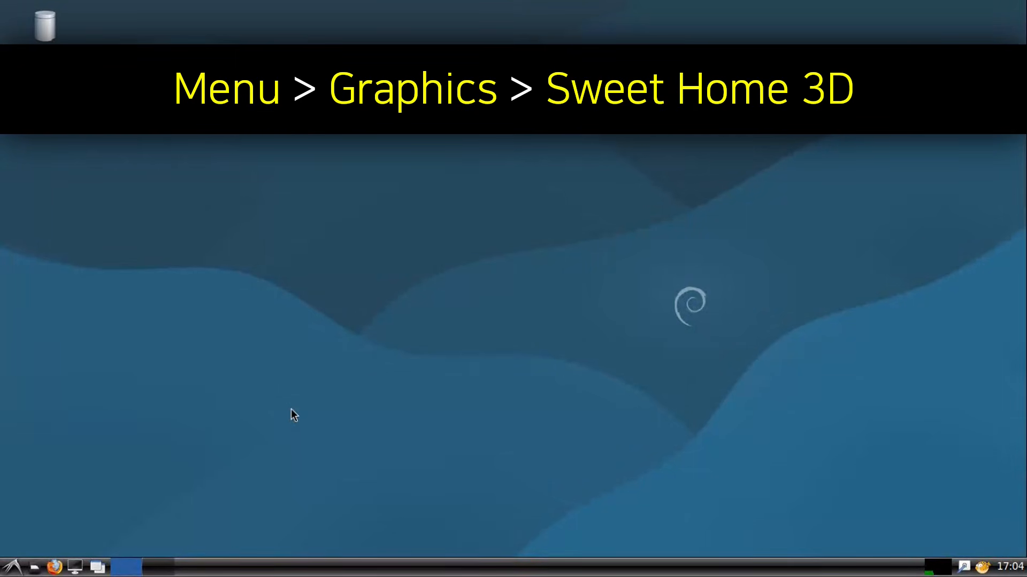
- Launch Sweet Home 3D from the desktop's Graphics applications and maximize its window
click(11, 565)
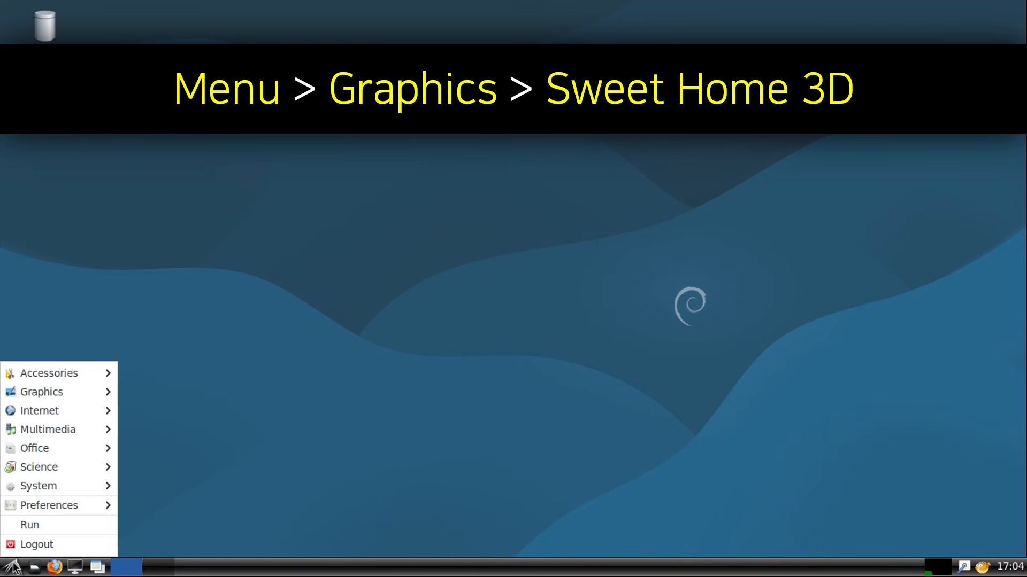
mouse_move(82, 395)
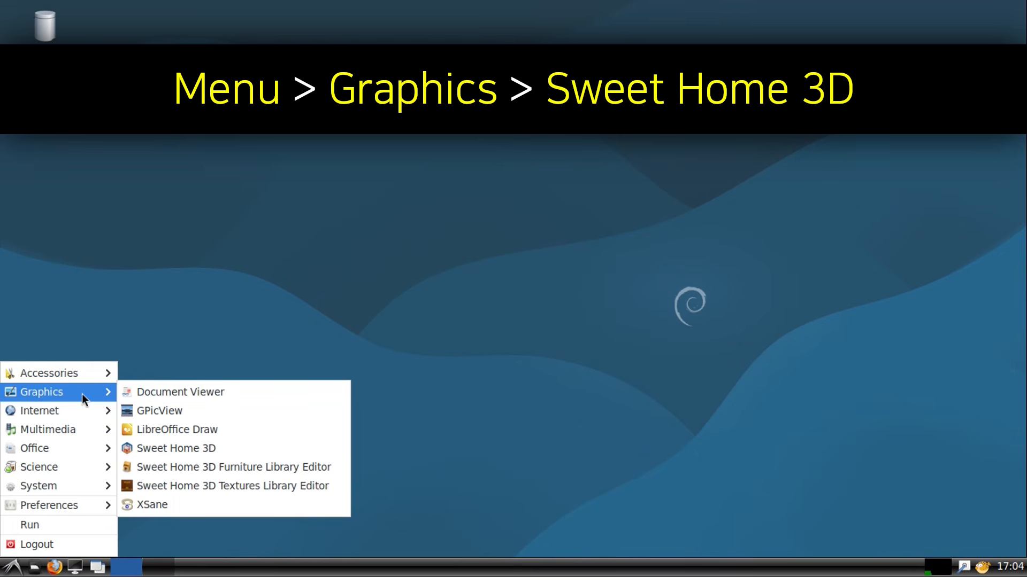
click(227, 449)
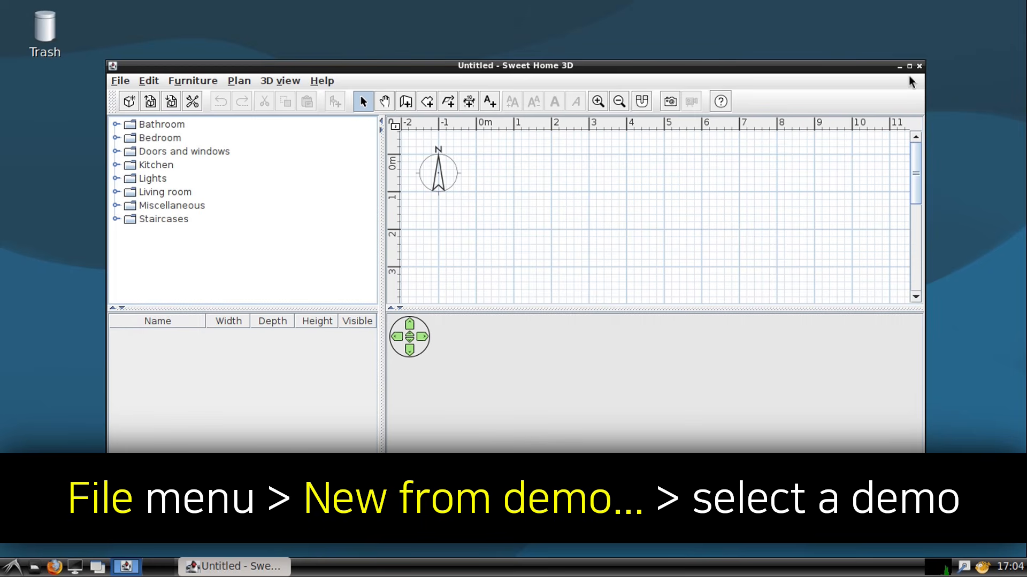
click(909, 66)
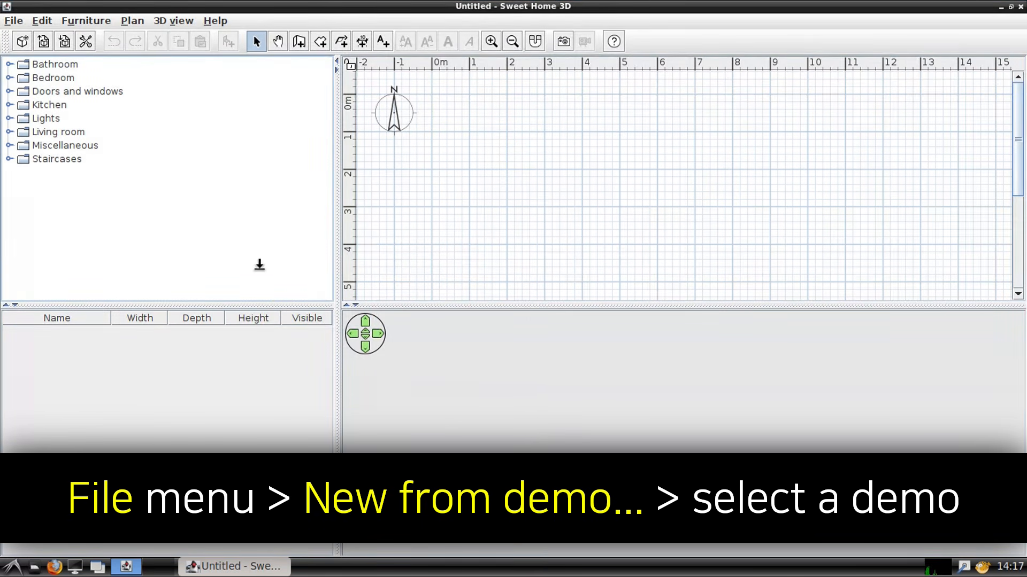
- Create a new home from the 4-Bedroom house demo
click(14, 21)
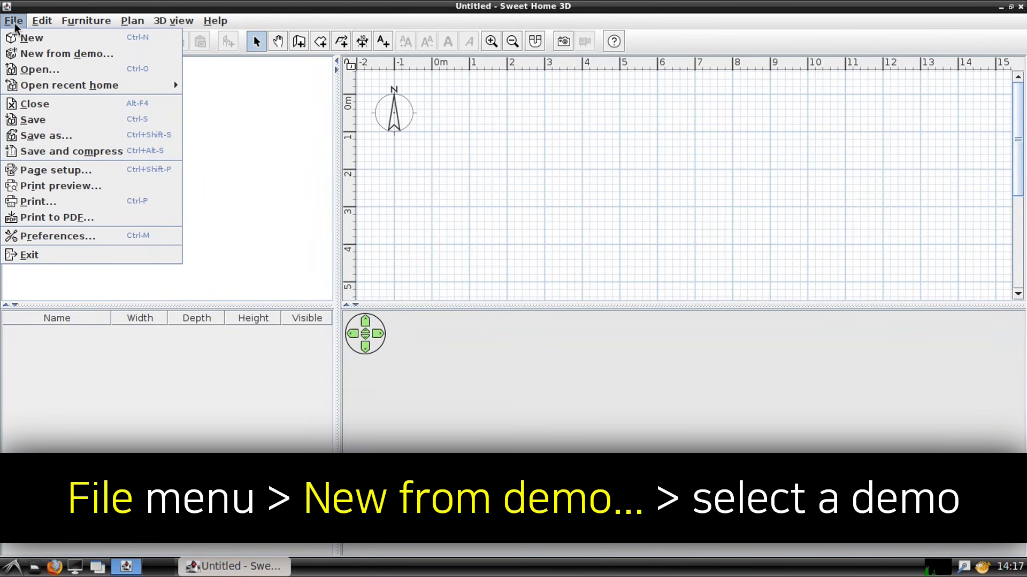
click(46, 57)
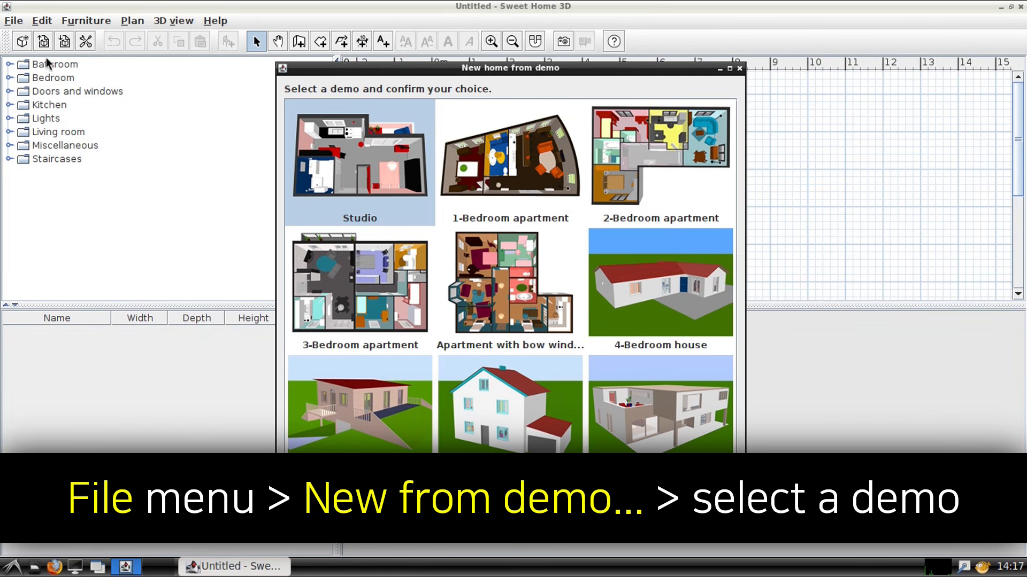
click(659, 295)
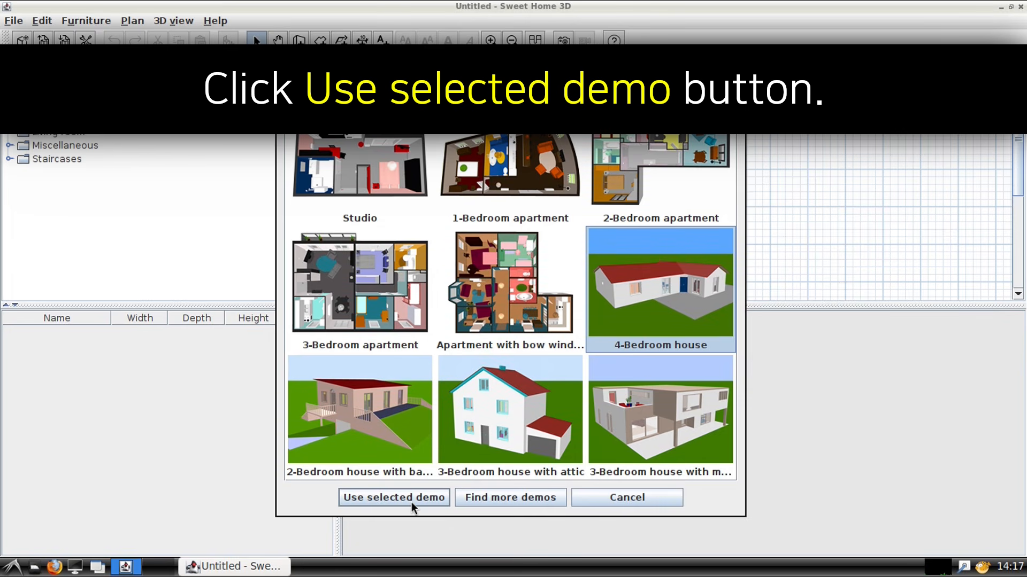
click(411, 499)
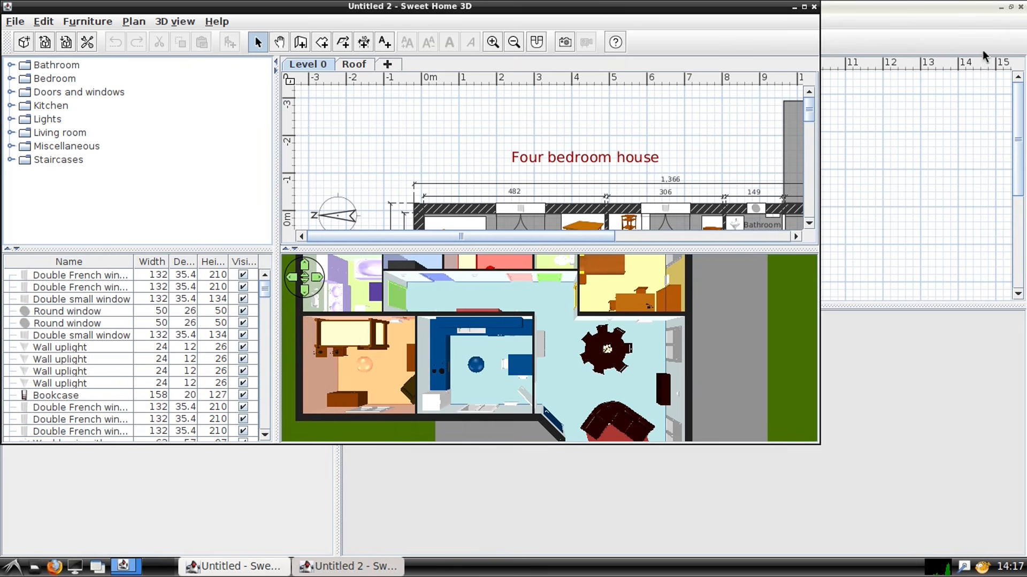
- Close the empty Untitled home, maximize the demo home's window and switch it to fullscreen
click(1021, 14)
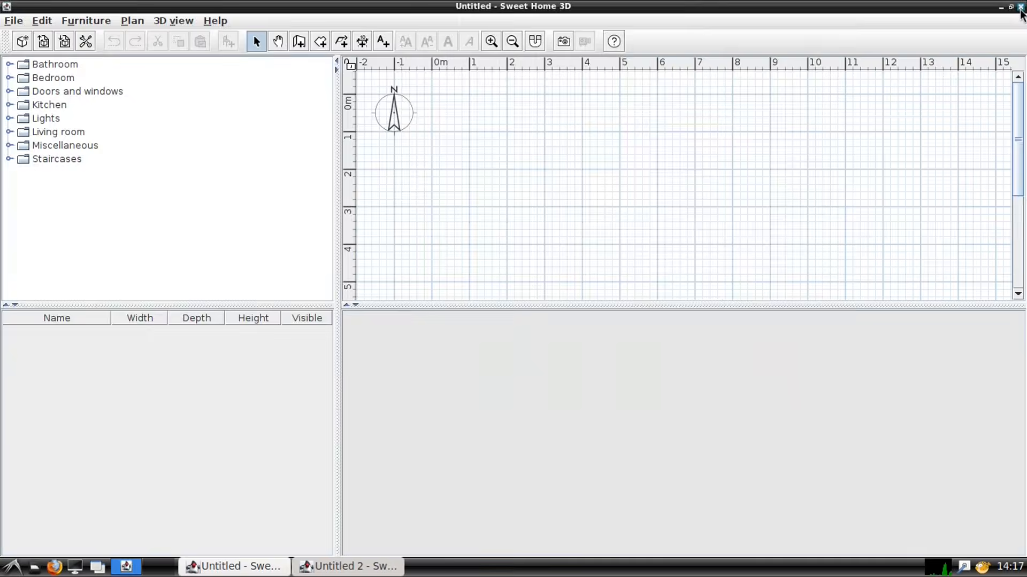
click(1020, 9)
double_click(802, 8)
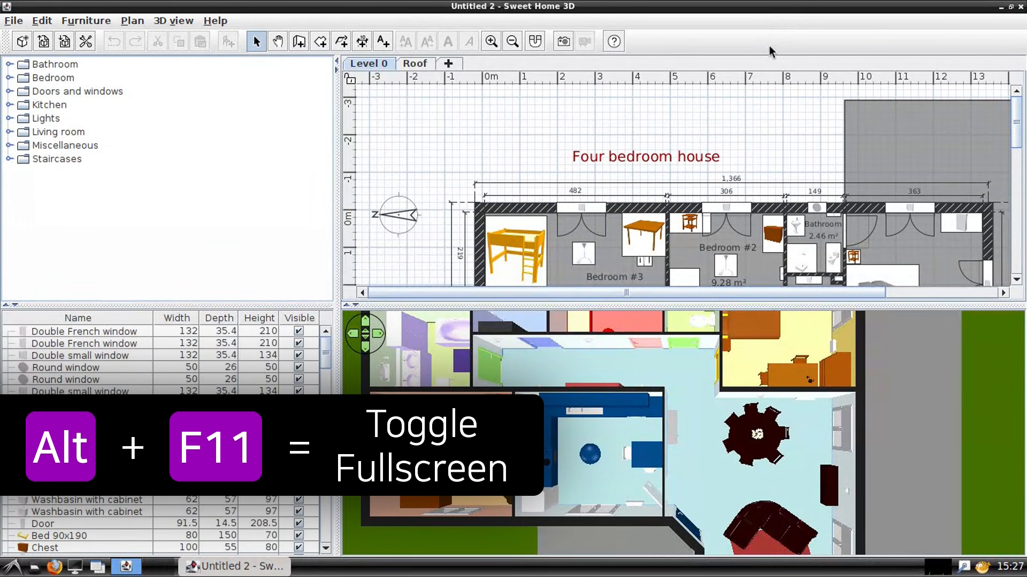
key(alt+F11)
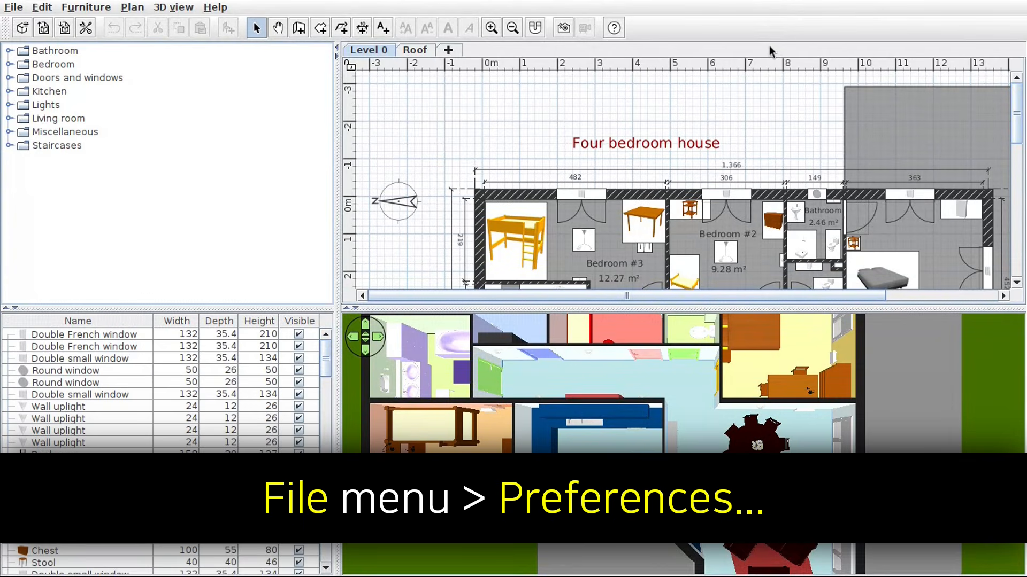
- In the preferences, set the unit to Foot/Inch/Fraction and the furniture catalog view to Searchable list
click(14, 8)
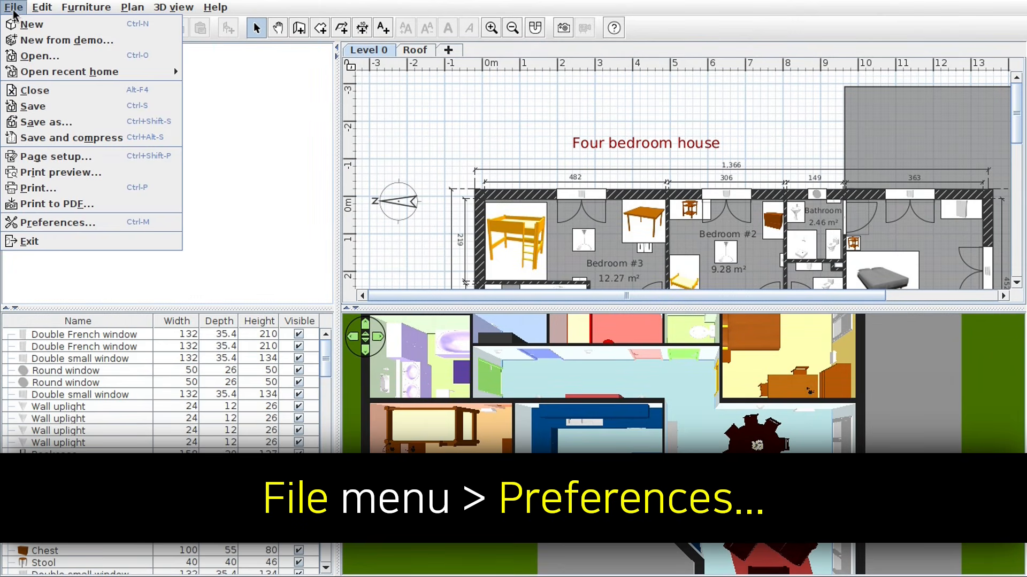
click(101, 224)
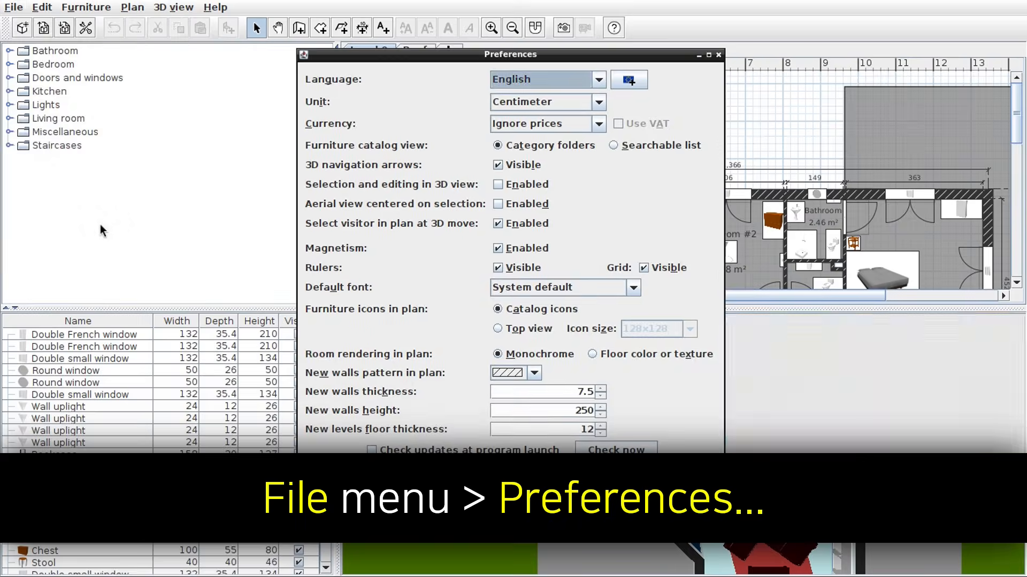
click(599, 102)
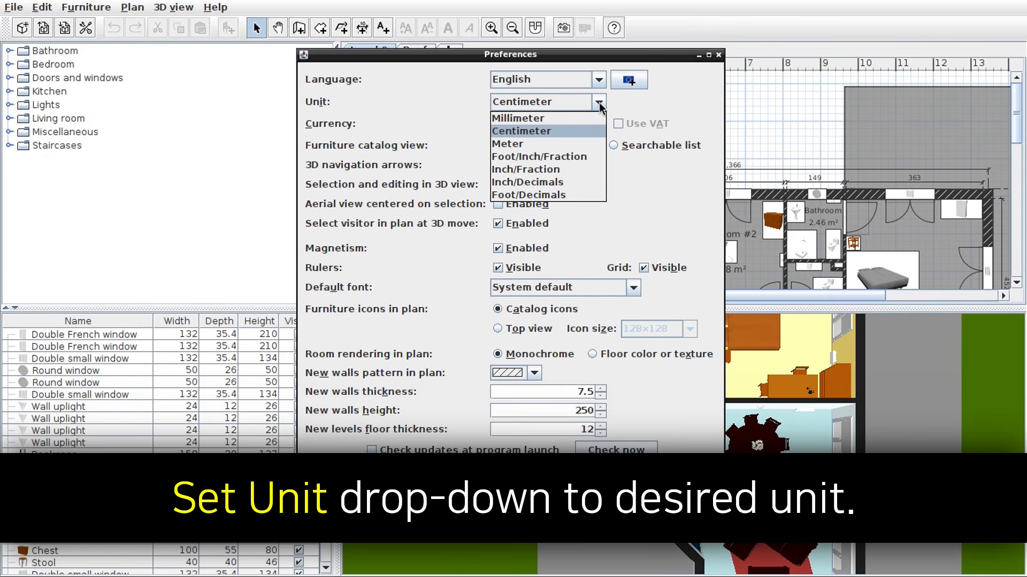
click(588, 159)
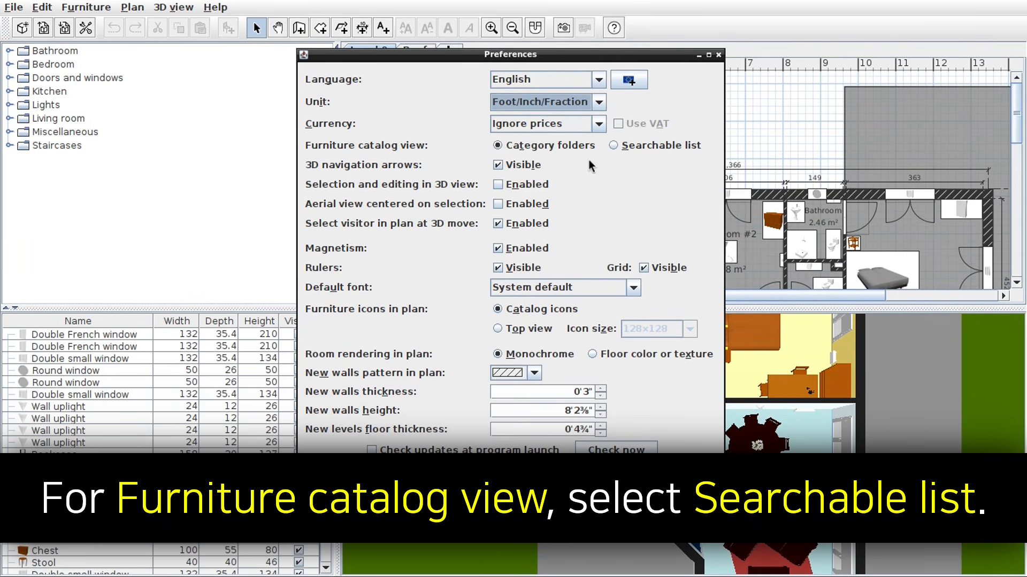
click(613, 146)
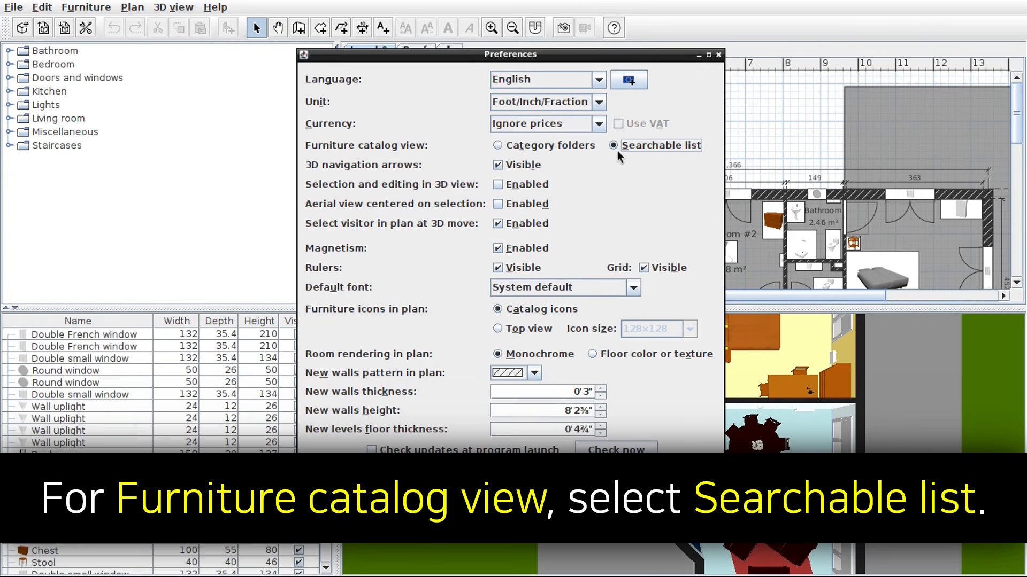
- Enable aerial view centered on selection, set furniture icons to Top view and room rendering to Floor color or texture, and apply the preferences
click(496, 206)
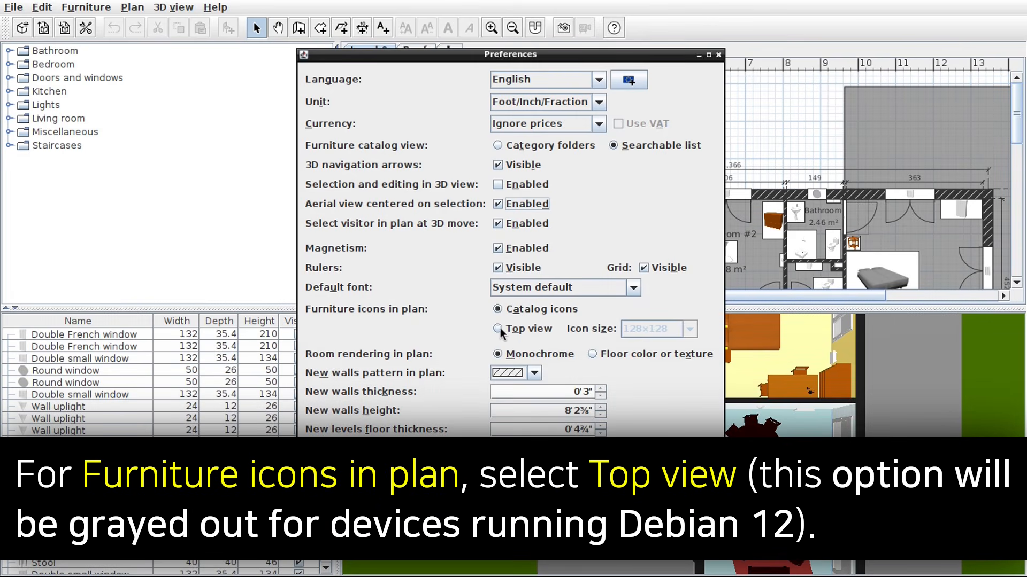
click(498, 329)
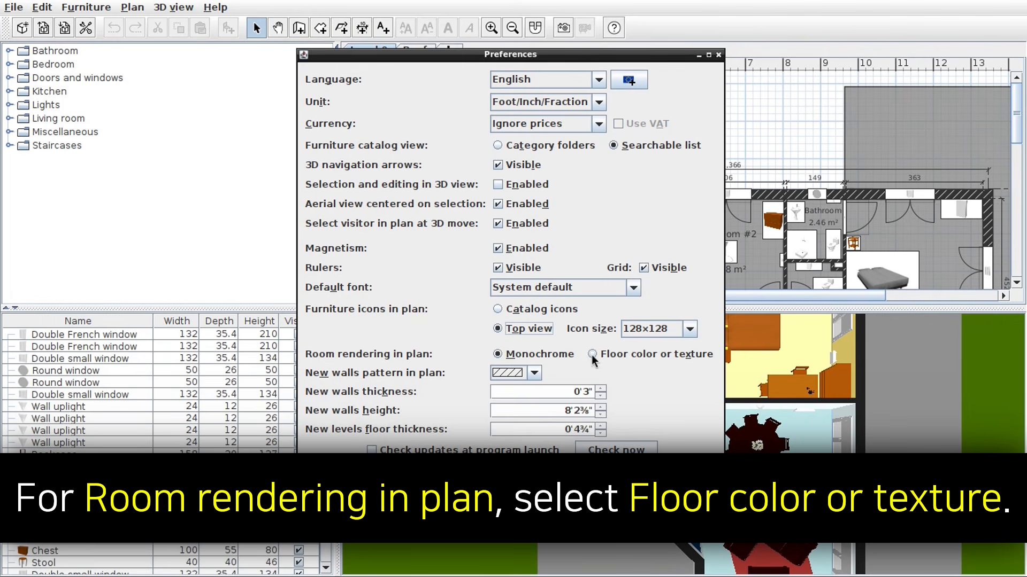
click(592, 355)
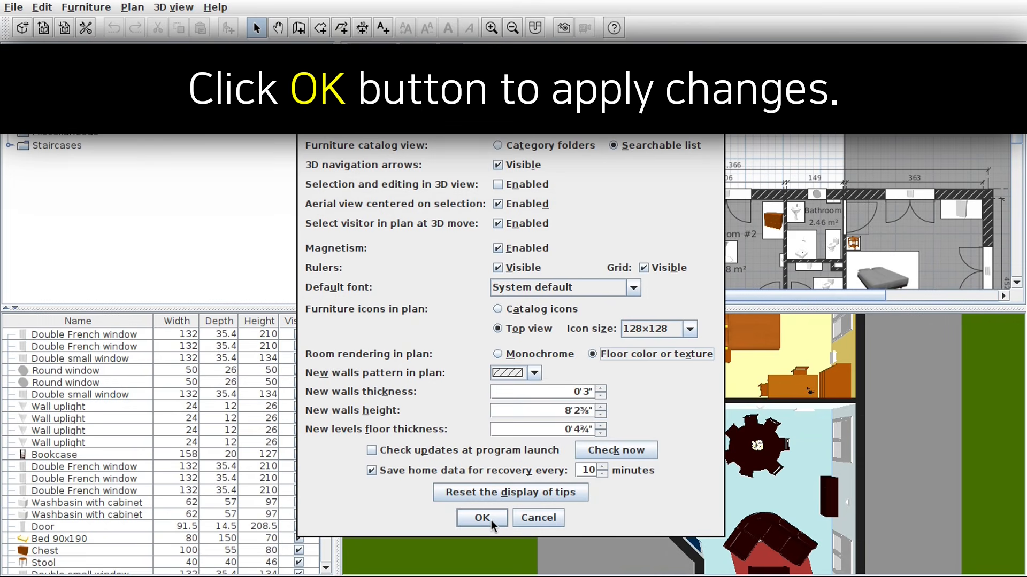
click(482, 517)
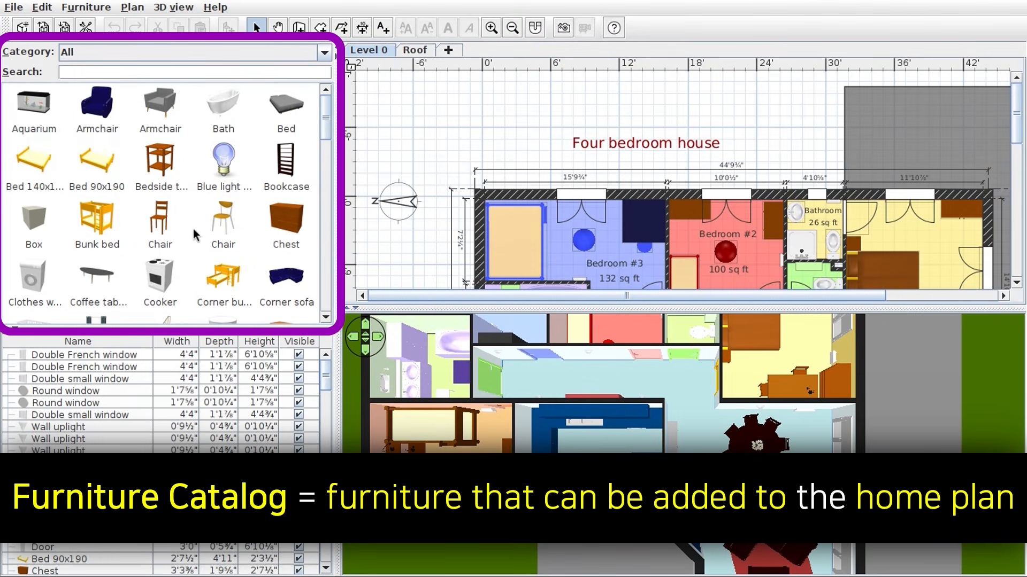
- Resize the panes by slightly narrowing the furniture catalog and list and making the plan slightly taller than before
mouse_move(194, 229)
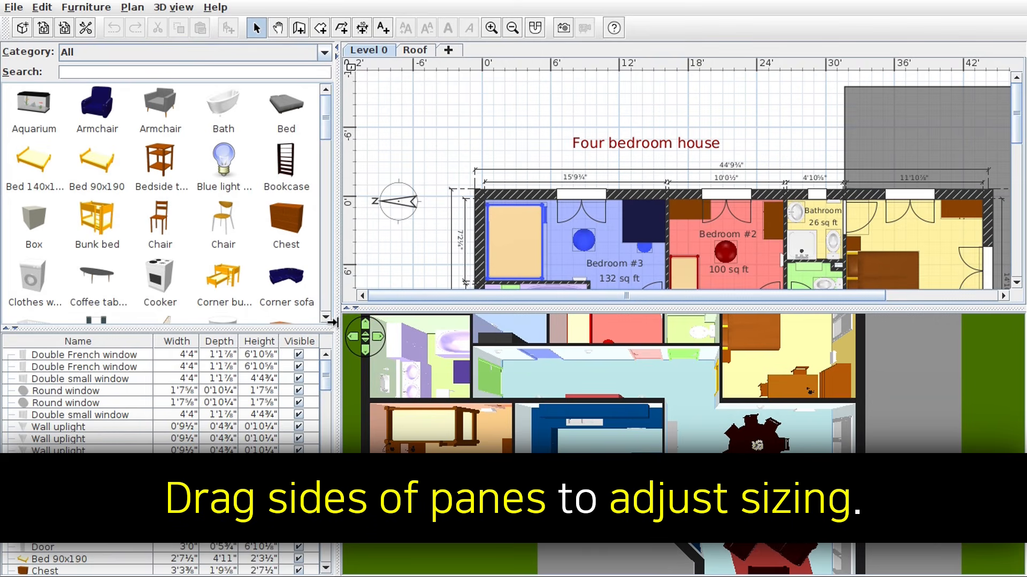
mouse_move(337, 324)
mouse_down()
mouse_move(467, 324)
mouse_move(328, 324)
mouse_up()
mouse_move(384, 309)
mouse_down()
mouse_move(392, 229)
mouse_move(397, 313)
mouse_up()
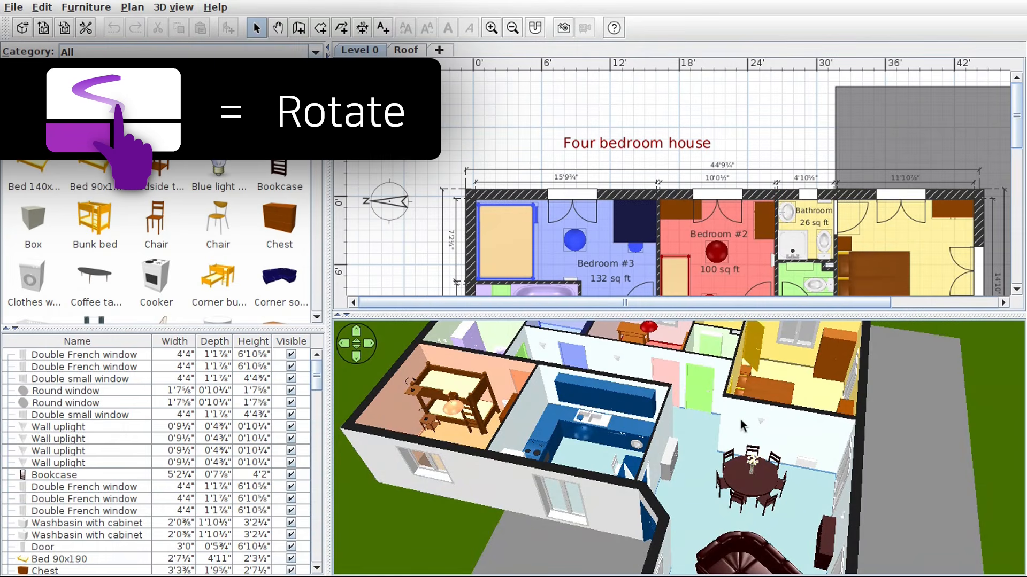
- Examine the four bedroom house in the 3D view by rotating it and zooming in and out
drag(740, 419, 572, 530)
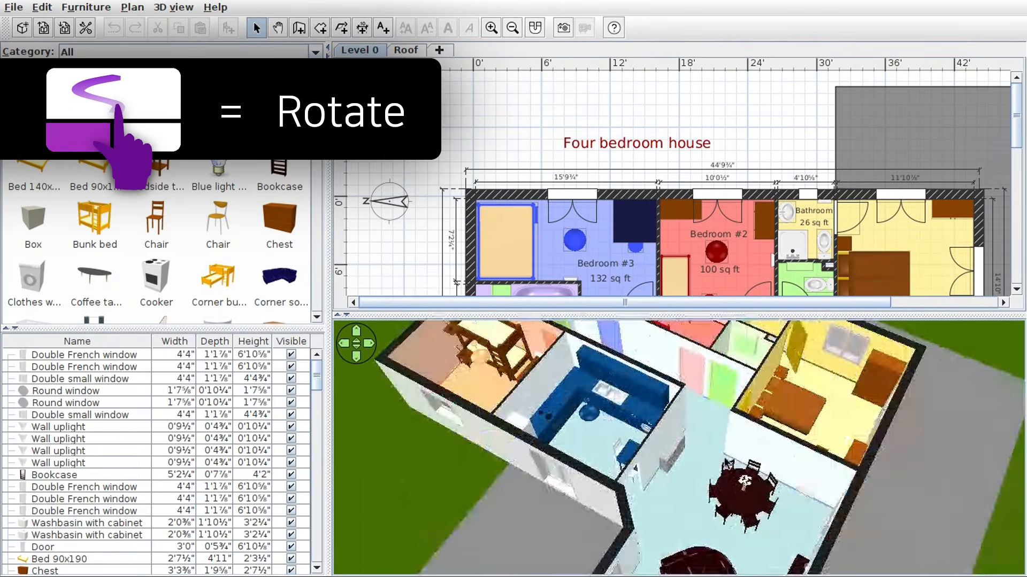
drag(725, 459, 748, 432)
key(Up)
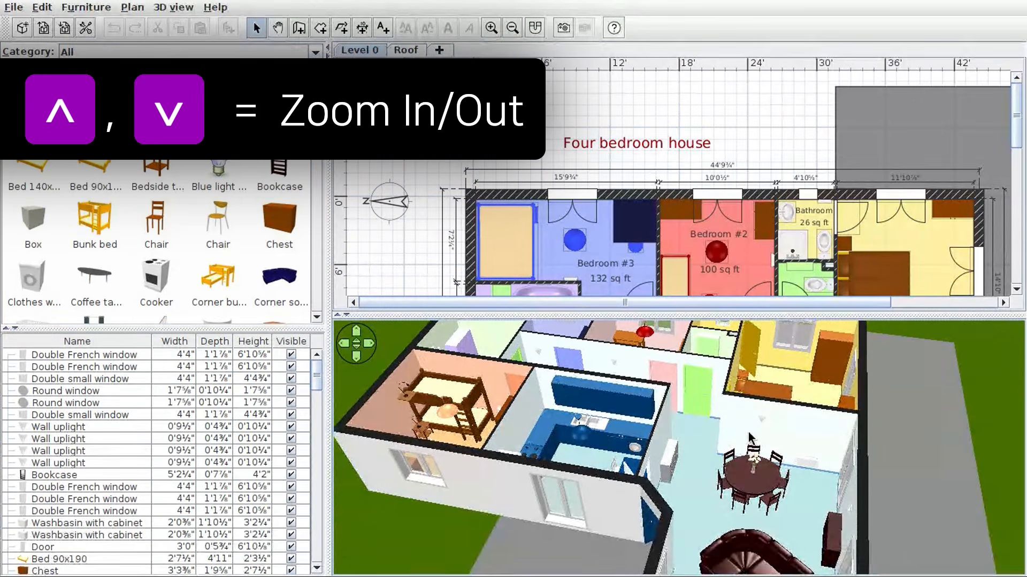
key(Up)
key(Up)
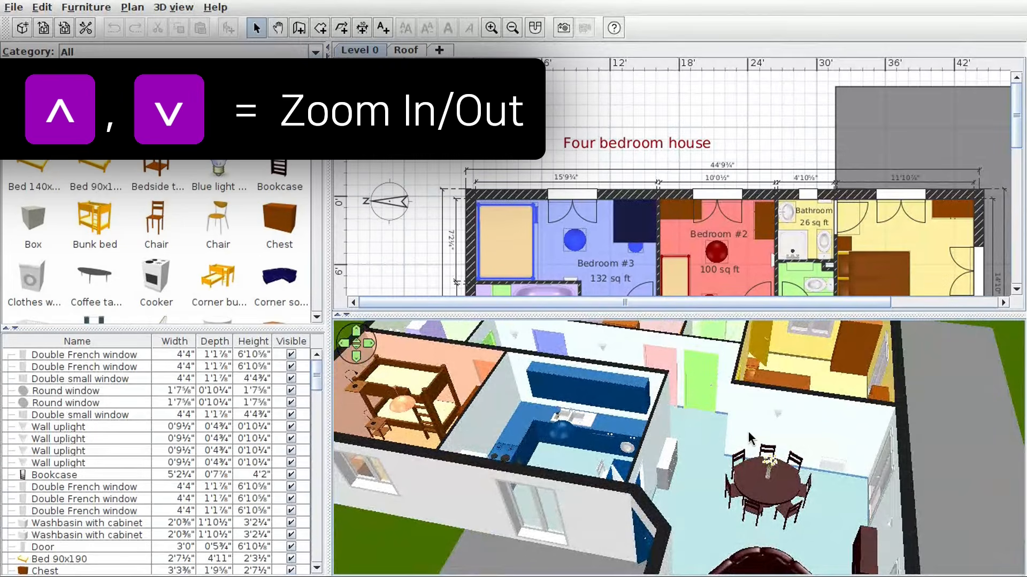
key(Down)
key(Down)
key(Down)
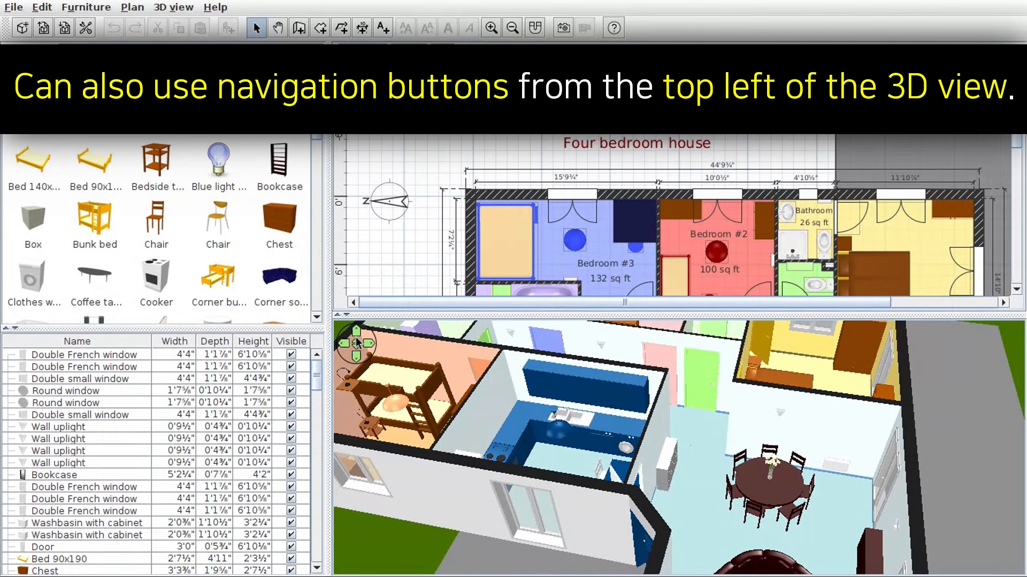
click(358, 357)
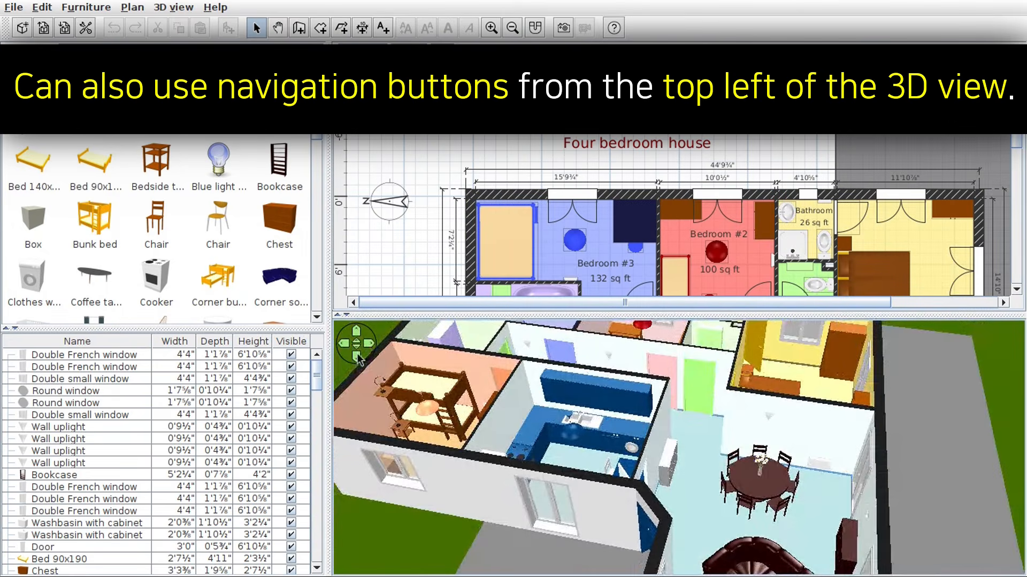
click(355, 335)
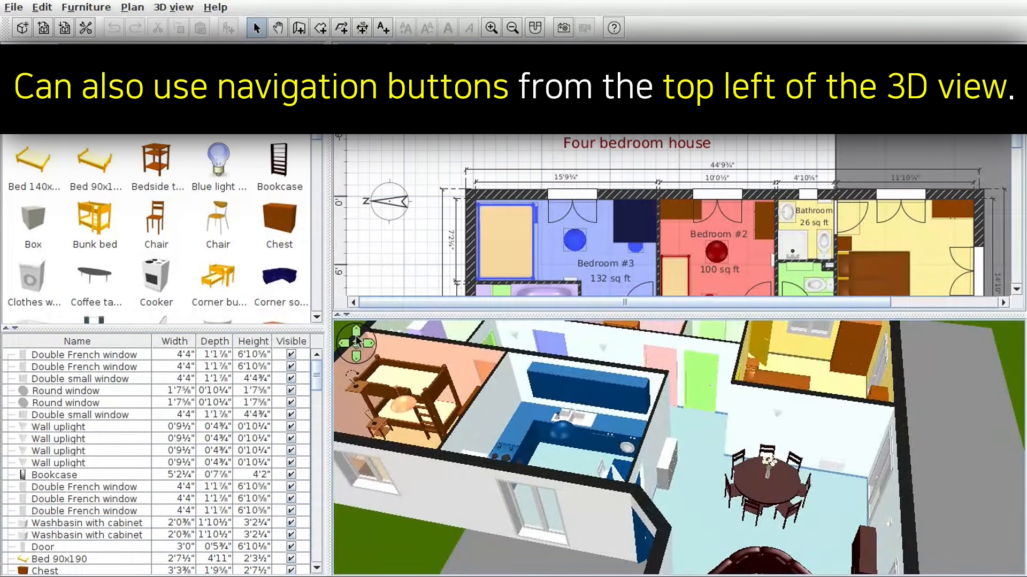
- Display all levels of the house in the 3D view and examine its roof and exterior from several sides
click(369, 345)
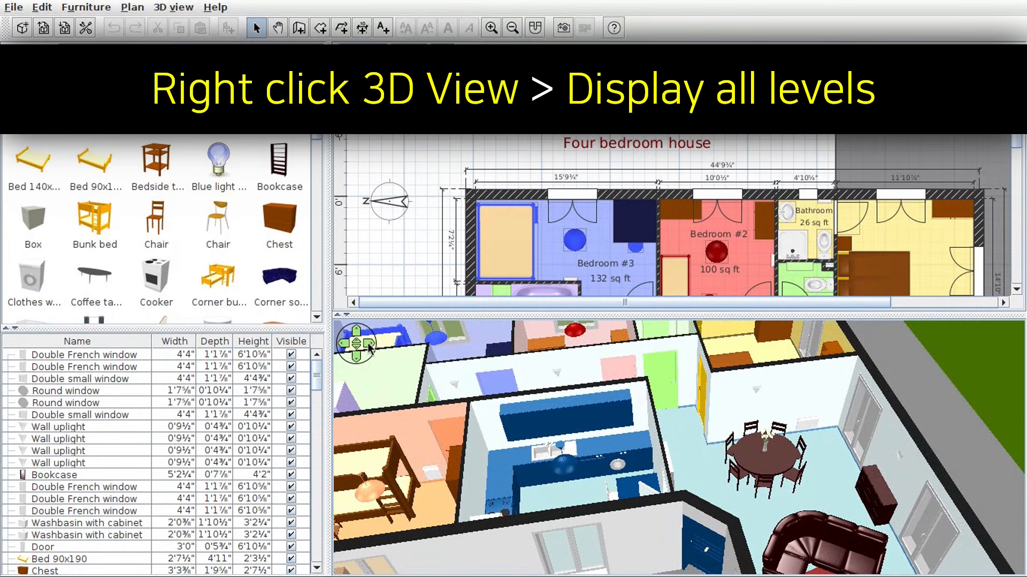
right_click(656, 404)
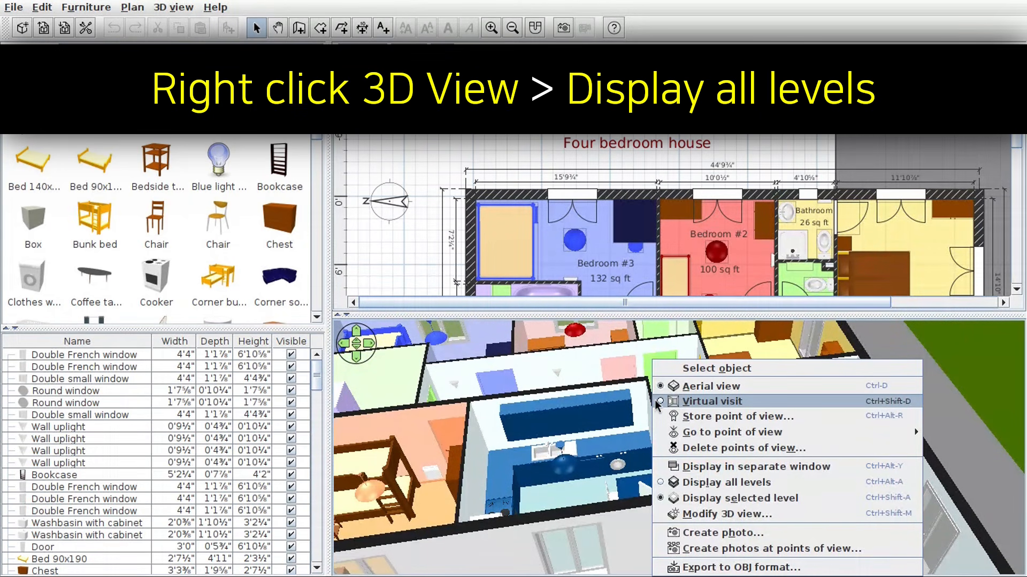
click(749, 485)
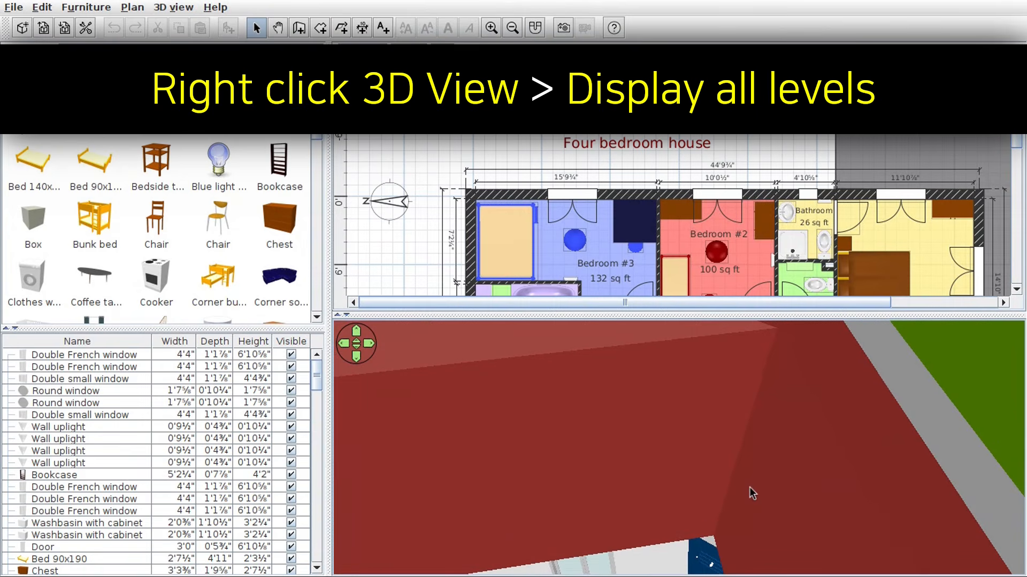
scroll(750, 487, down, 5)
drag(749, 486, 516, 435)
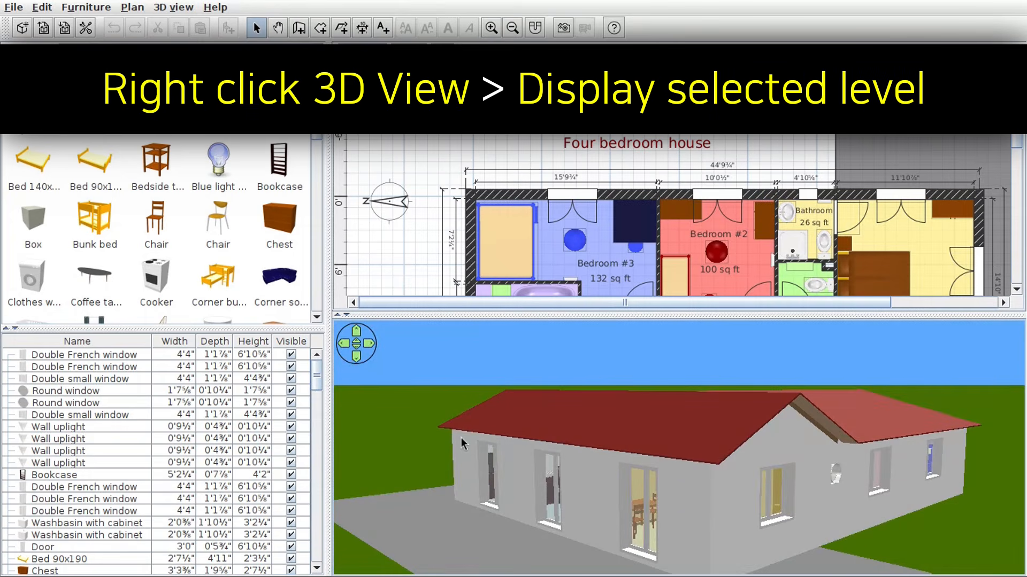
scroll(782, 489, up, 3)
drag(782, 488, 875, 445)
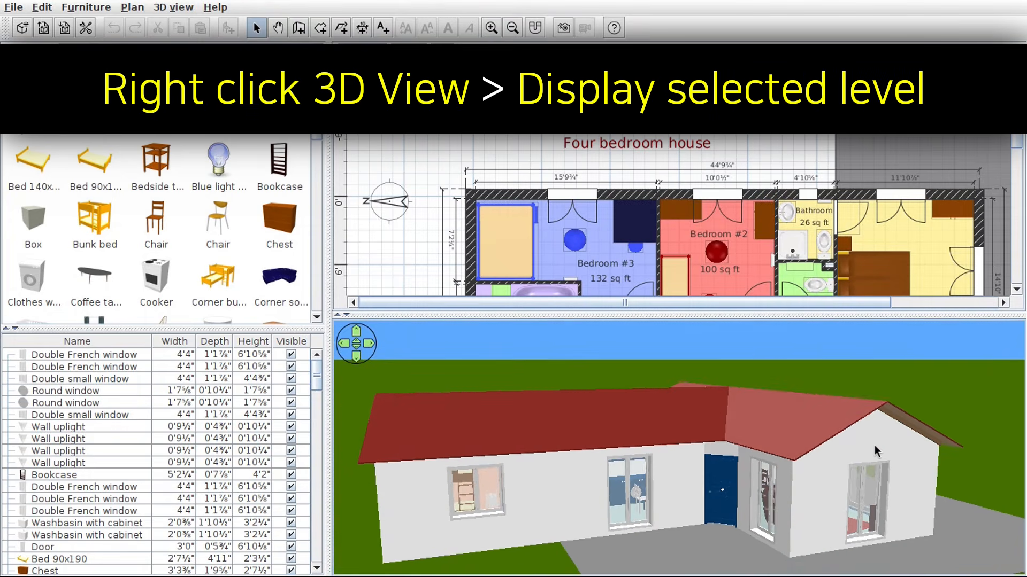
- Display only the selected level in the 3D view, show the Roof level, and return to Level 0
right_click(686, 413)
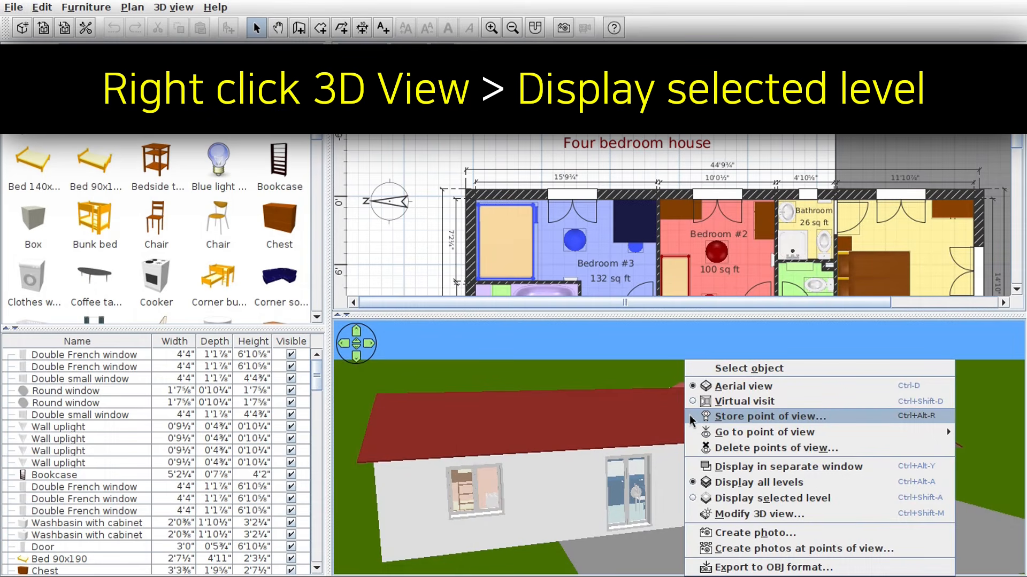
click(785, 499)
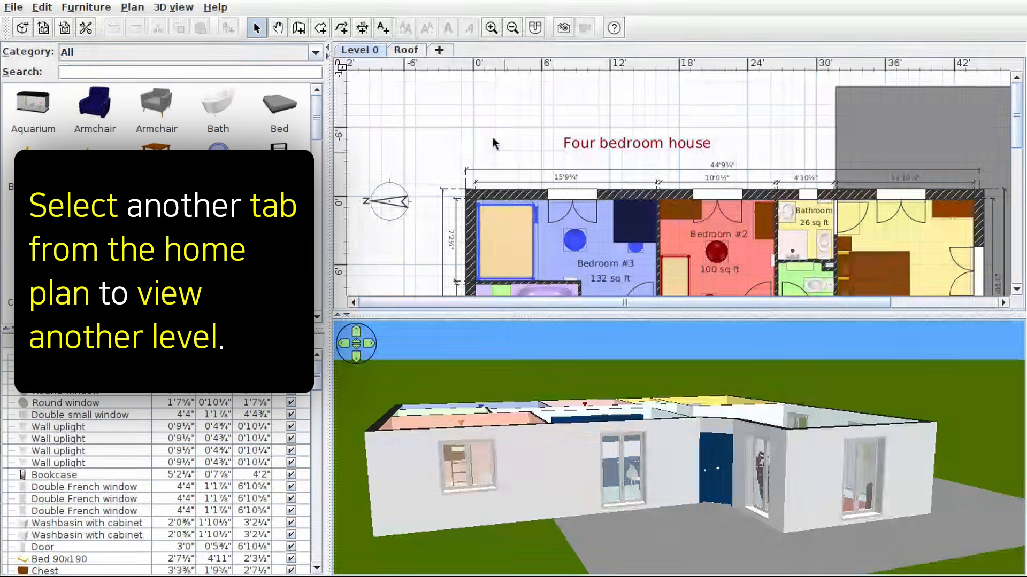
click(413, 50)
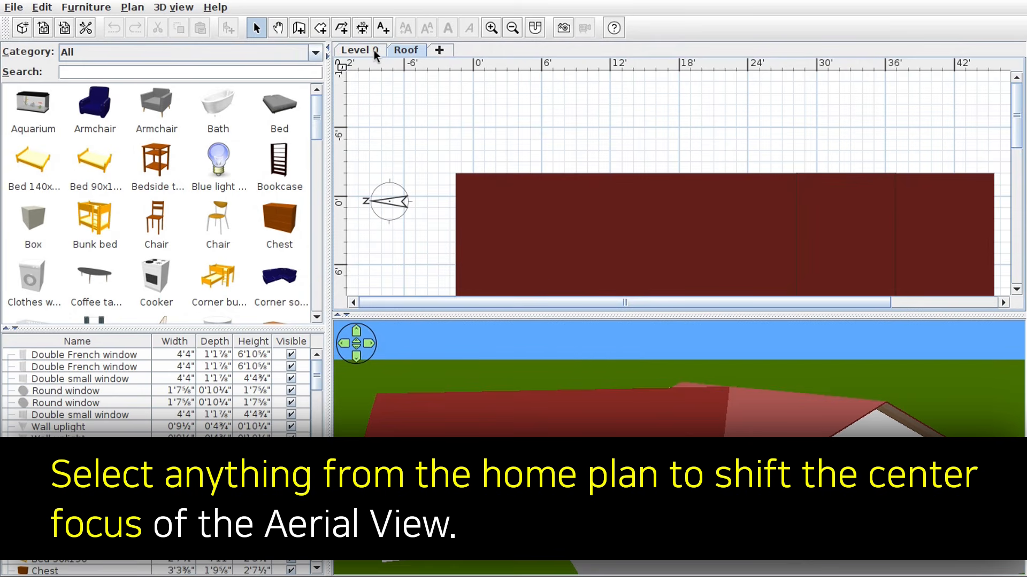
click(374, 49)
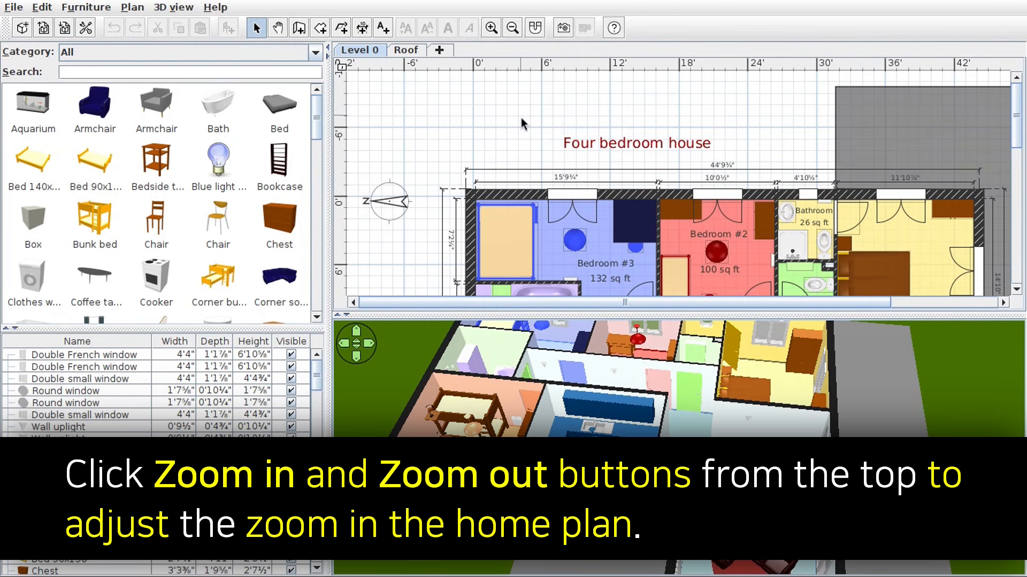
- Zoom in on the home plan and pan from the bedrooms to the bathroom beside the corridor
double_click(491, 28)
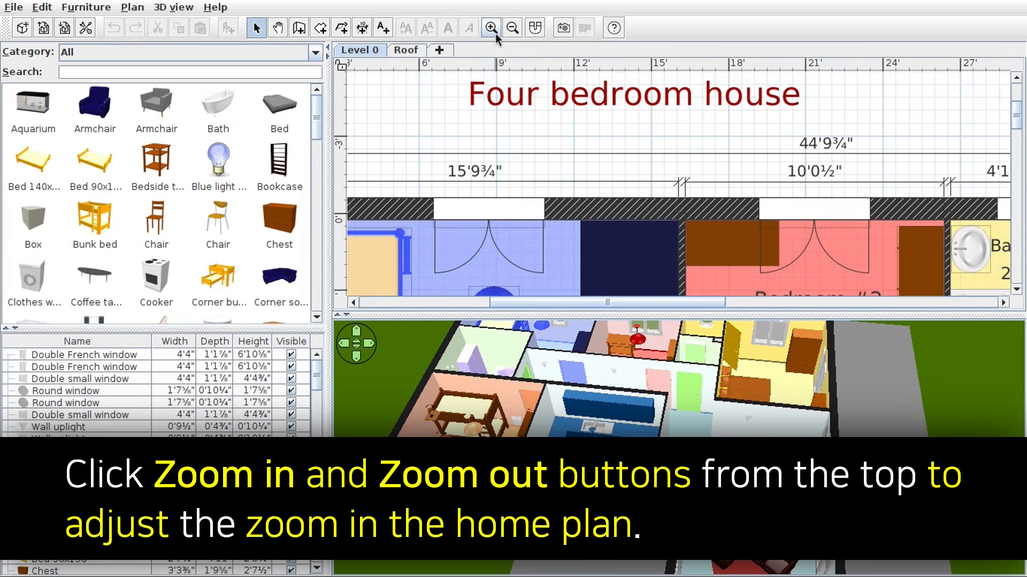
click(491, 27)
click(512, 28)
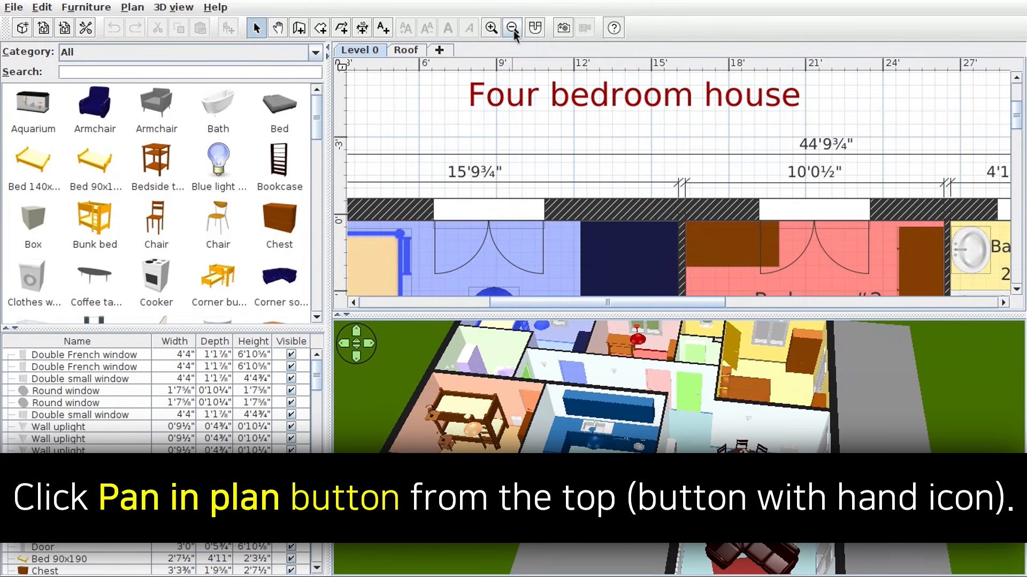
click(277, 28)
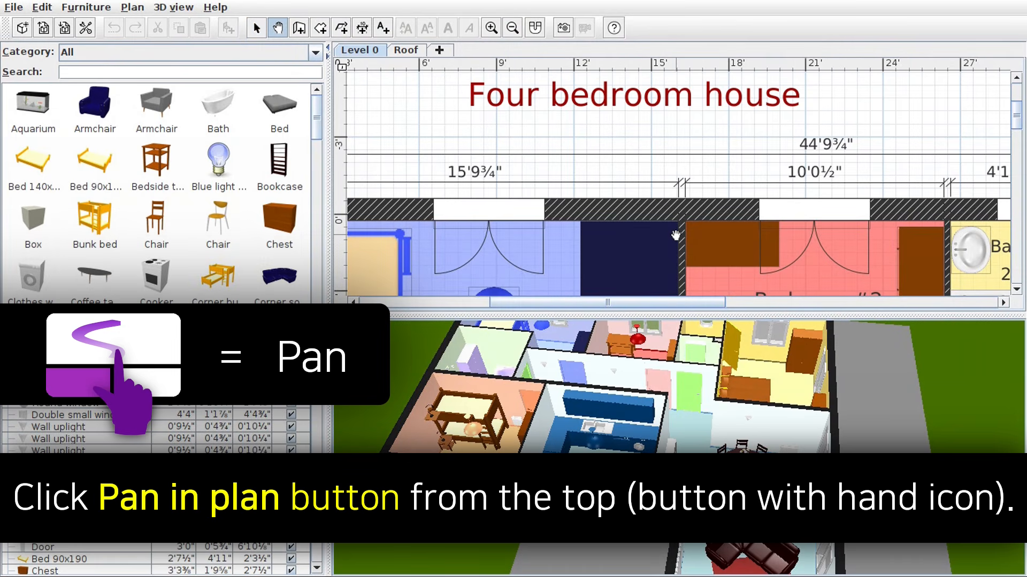
drag(572, 181, 681, 85)
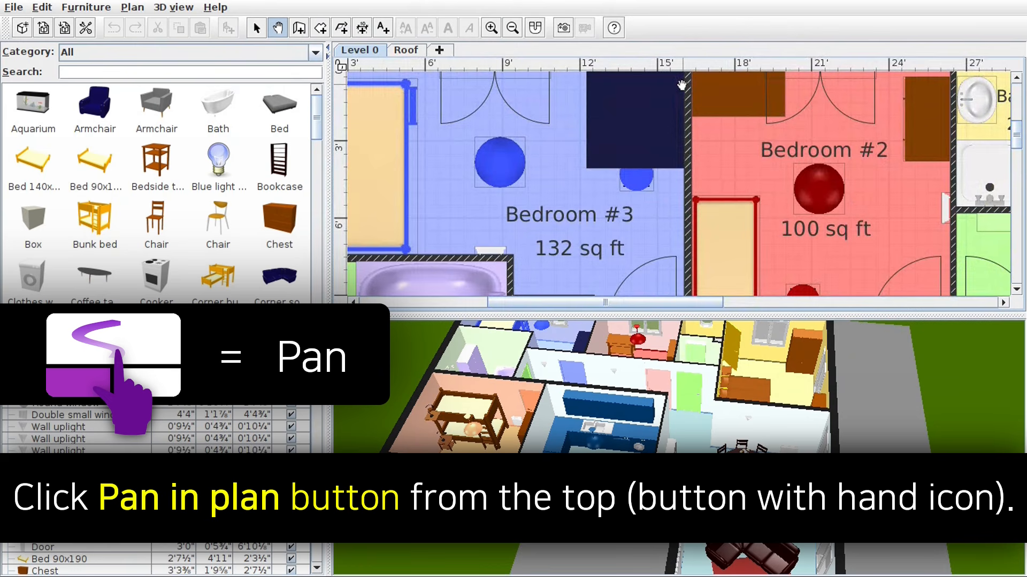
drag(688, 301, 634, 304)
drag(1021, 135, 1021, 158)
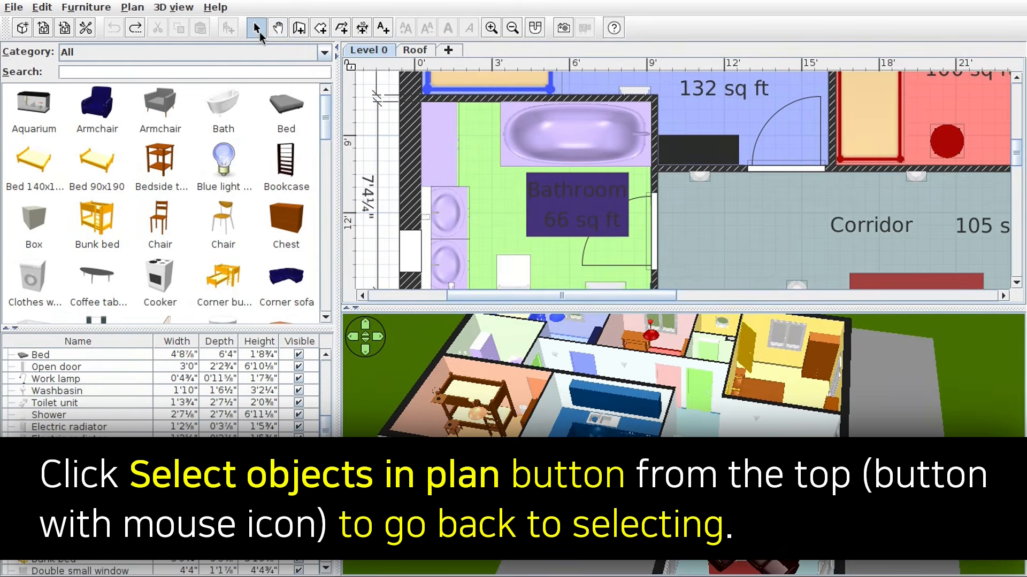
- Return to object selection and center the aerial view on the bathroom's bath and on the bed in Bedroom #1
click(569, 148)
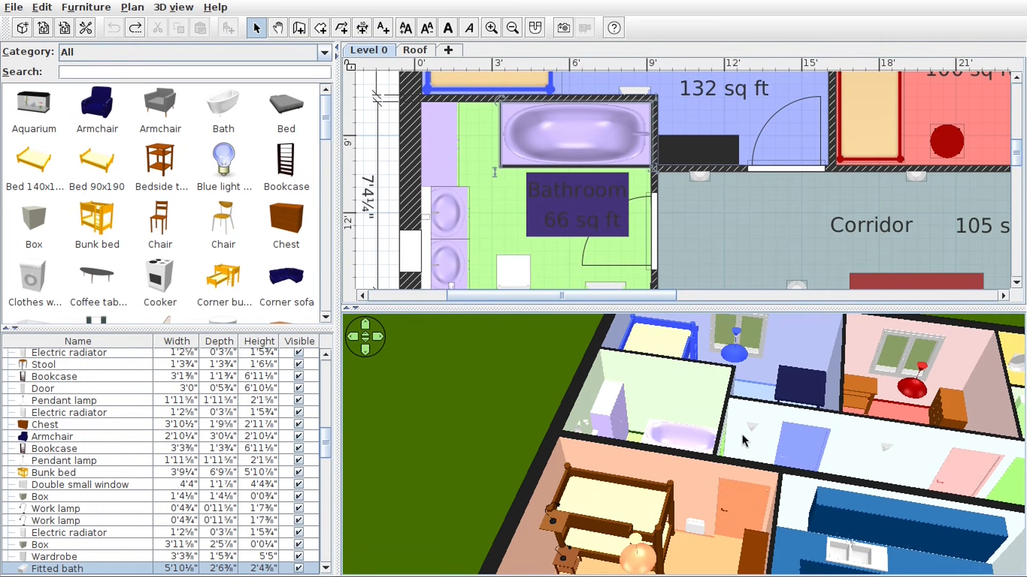
drag(737, 450, 342, 472)
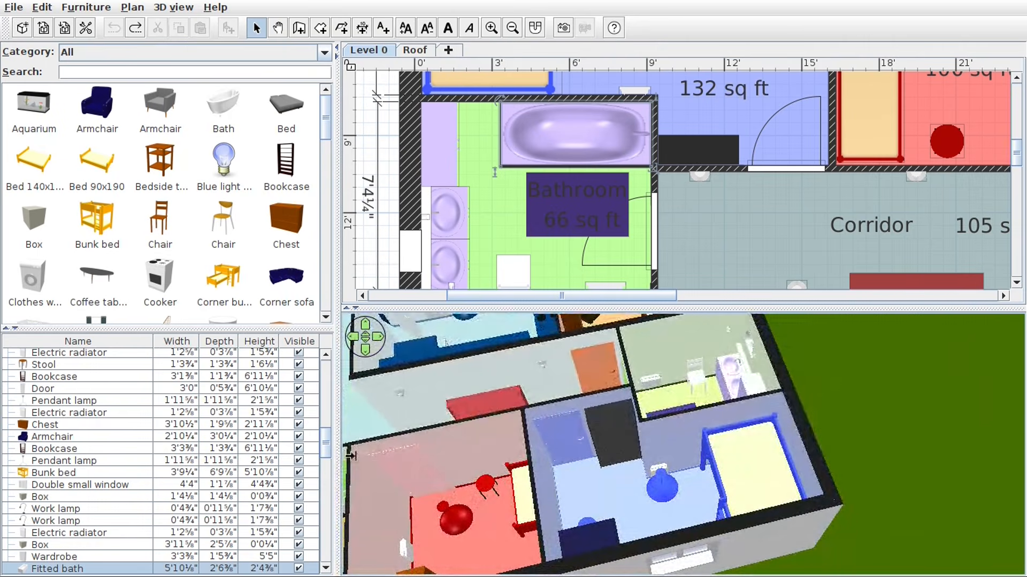
click(513, 30)
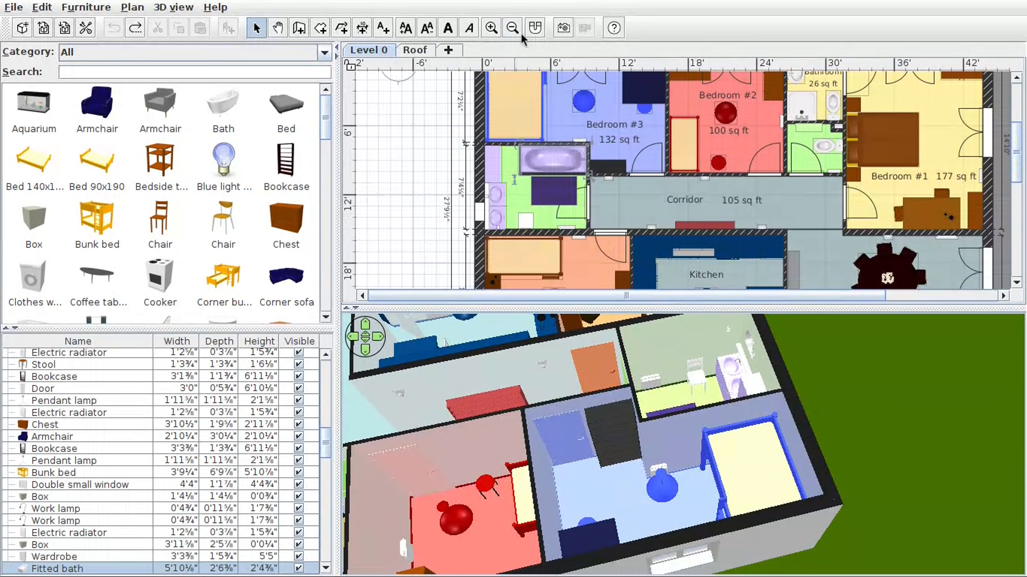
click(876, 155)
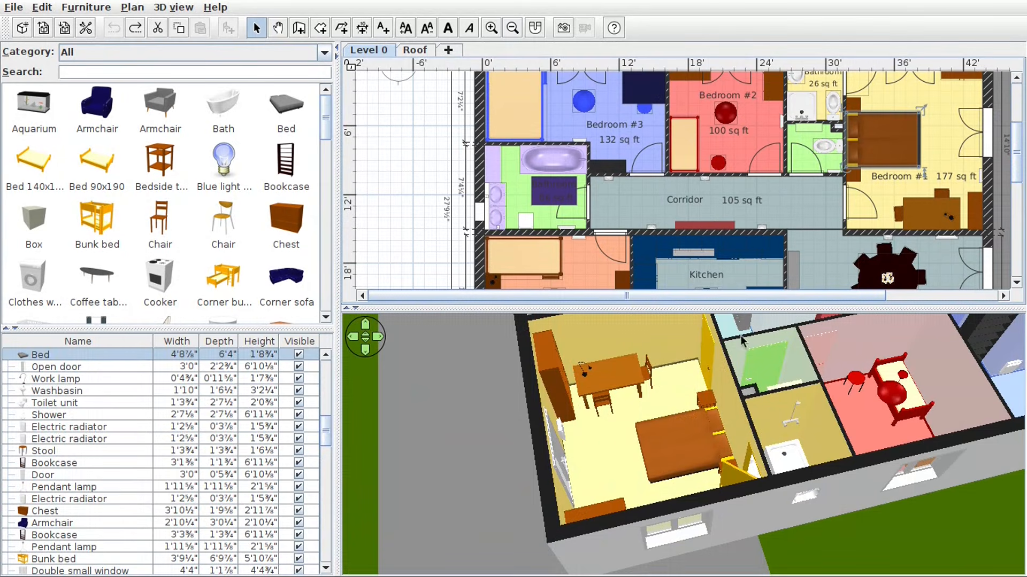
drag(604, 393, 615, 372)
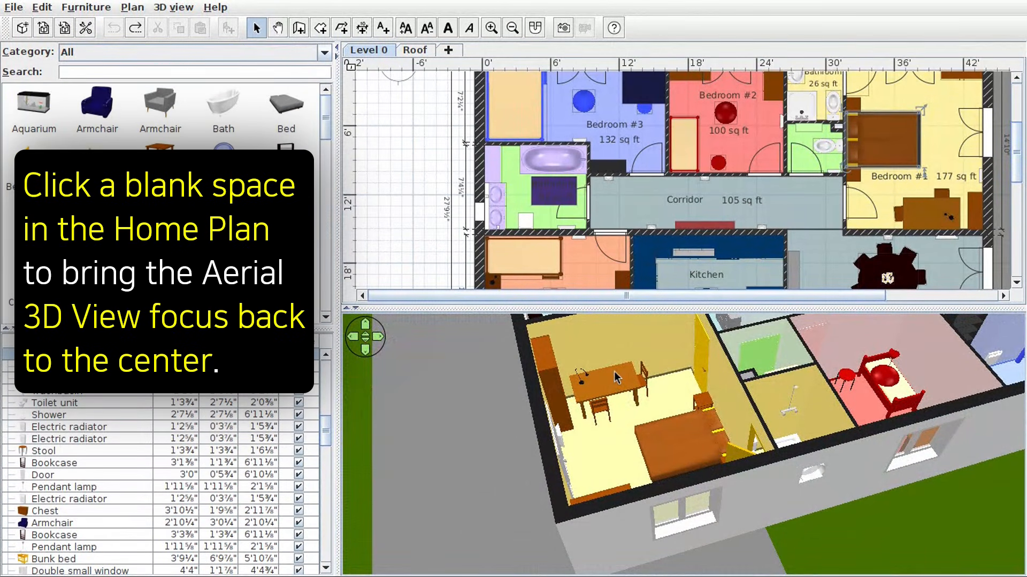
- Clear the plan selection to recenter the aerial view on the whole house and rotate the view
click(395, 191)
click(395, 189)
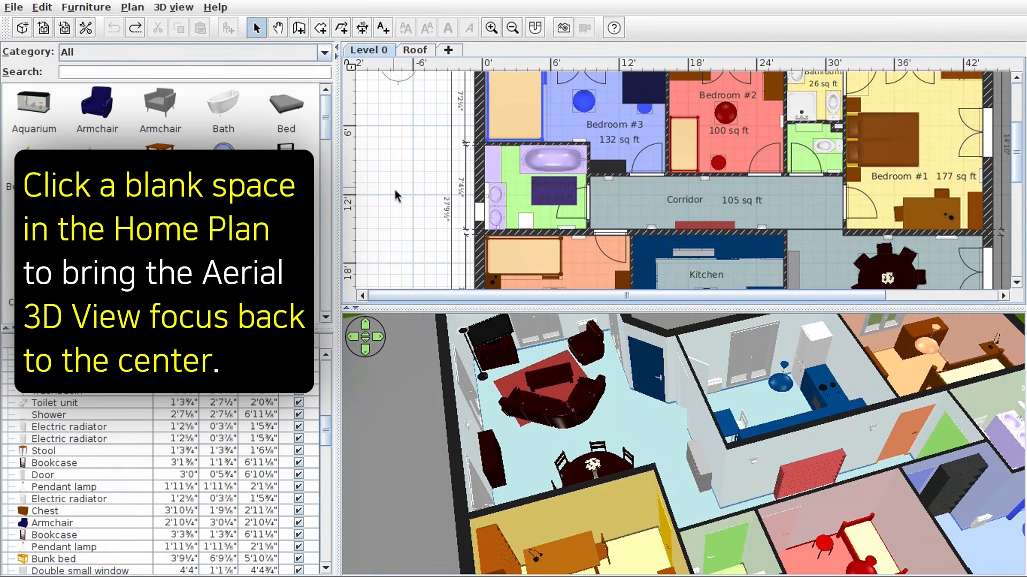
drag(495, 373, 840, 342)
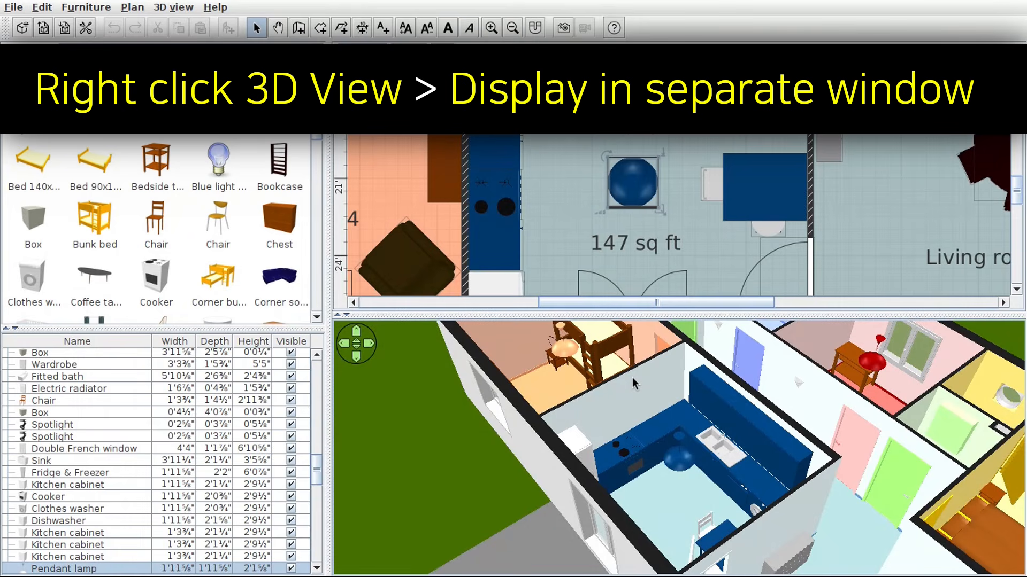
- Display the 3D view in a separate window, maximize it, make it full screen, and rotate the house around the kitchen
right_click(632, 378)
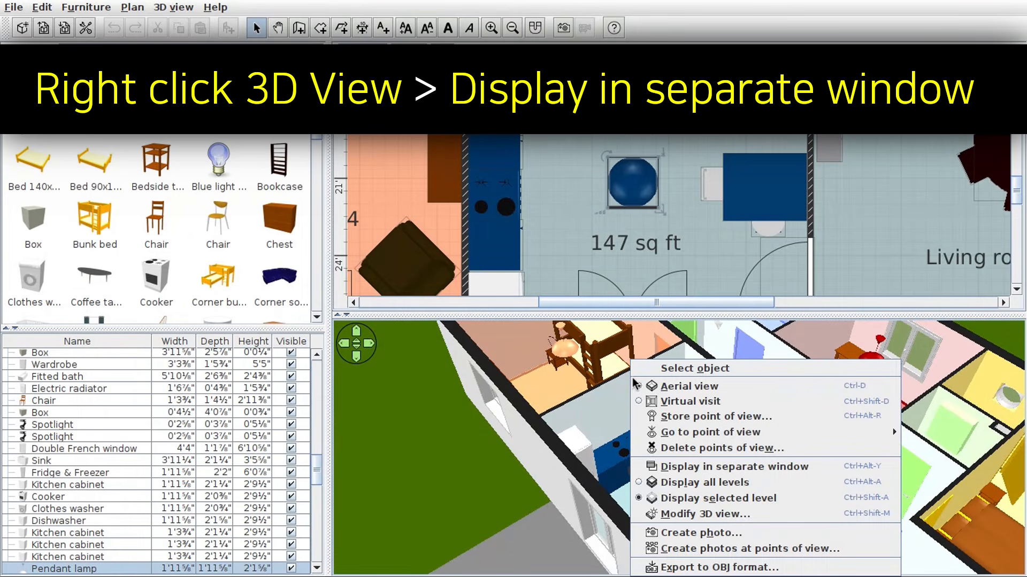
click(720, 468)
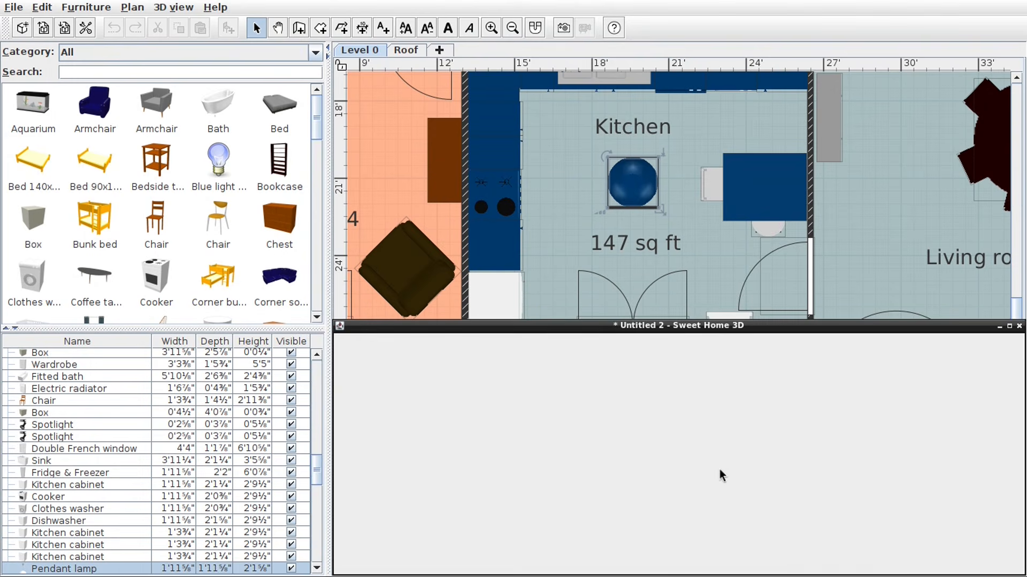
click(1009, 325)
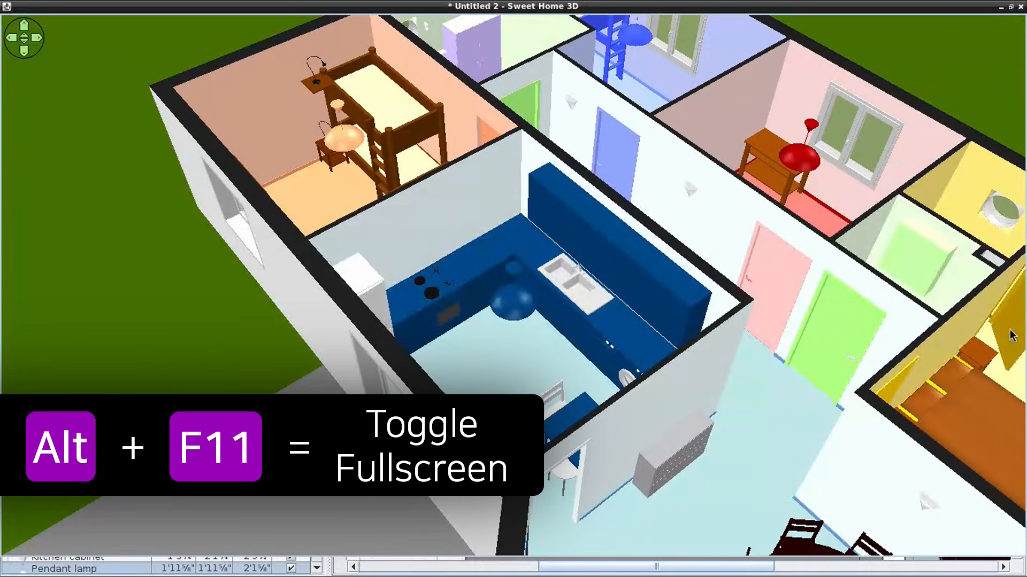
key(alt+F11)
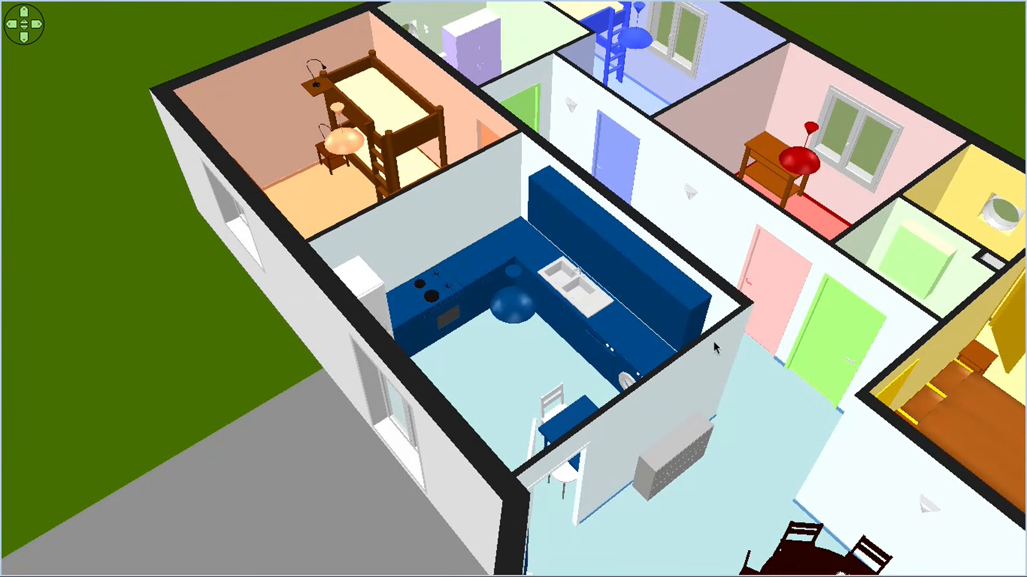
drag(713, 341, 894, 329)
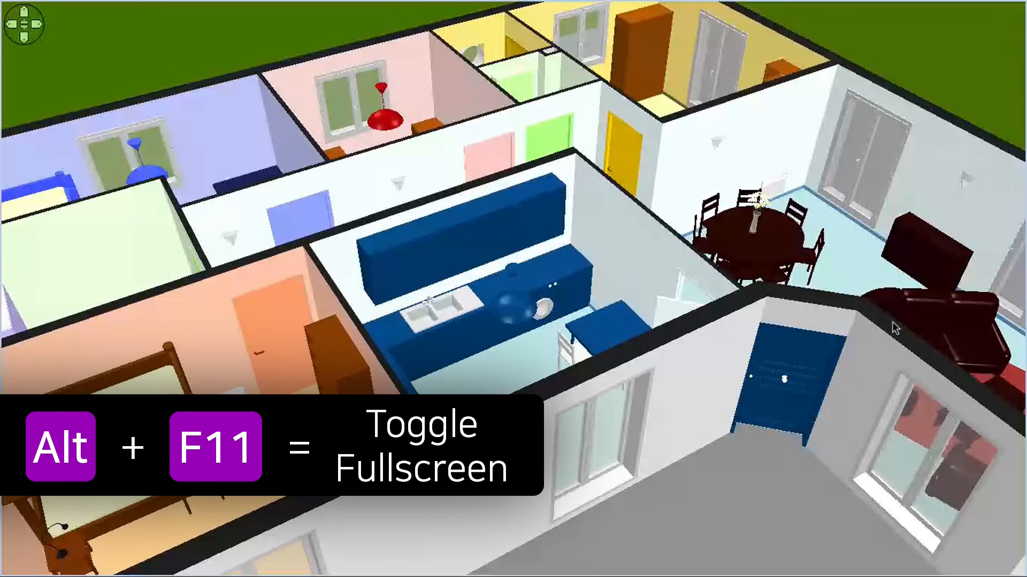
- Leave full screen and display the 3D view in the main window again
key(alt+F11)
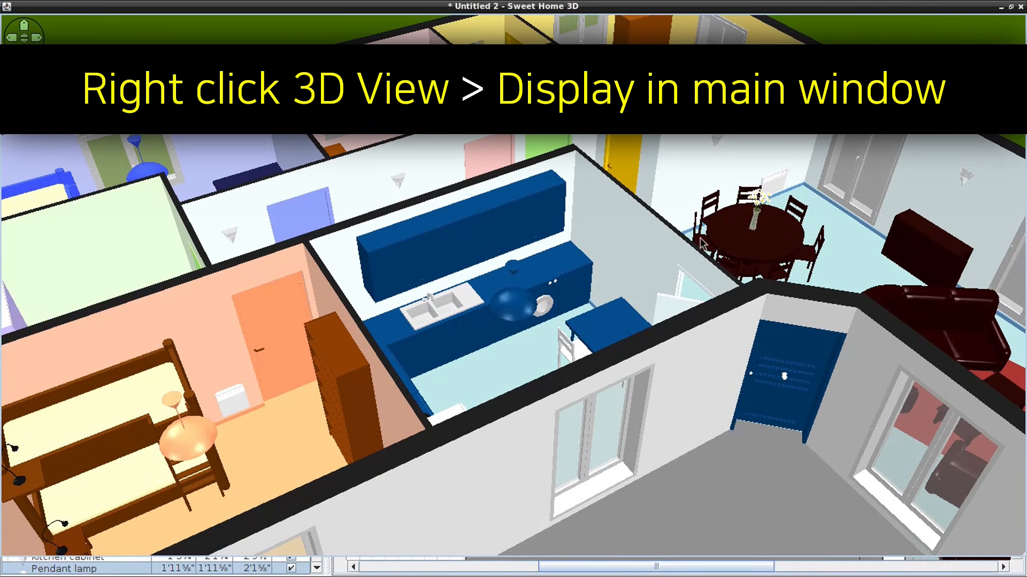
right_click(651, 224)
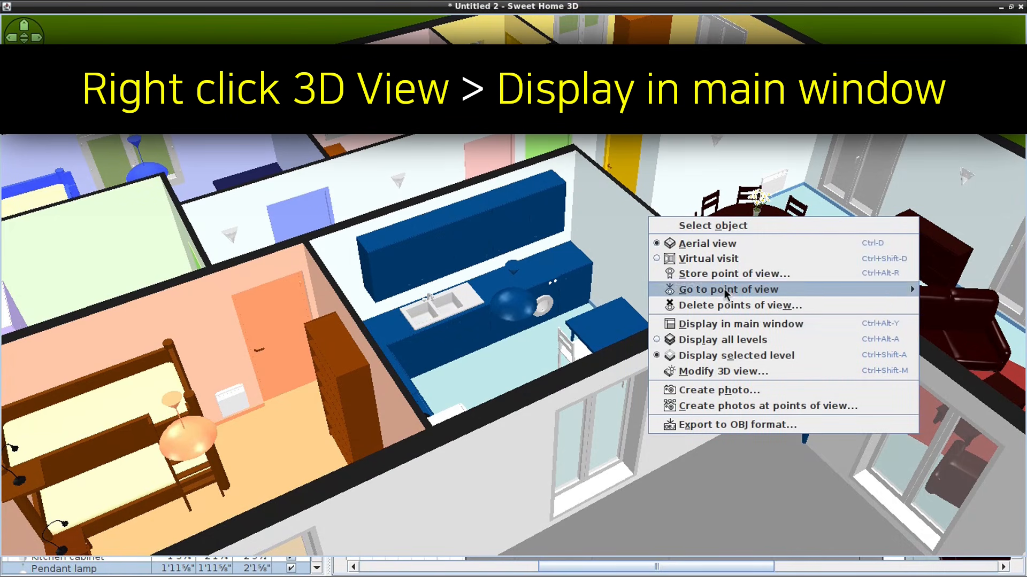
click(755, 332)
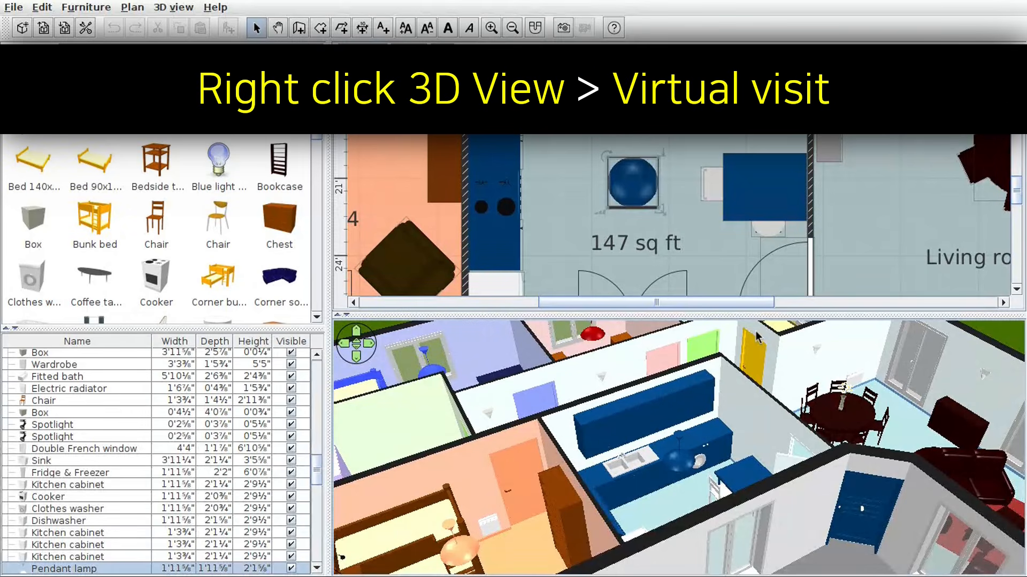
- Switch the 3D view to Virtual visit and bring the visitor beside the kitchen wall into close view in the plan
right_click(718, 357)
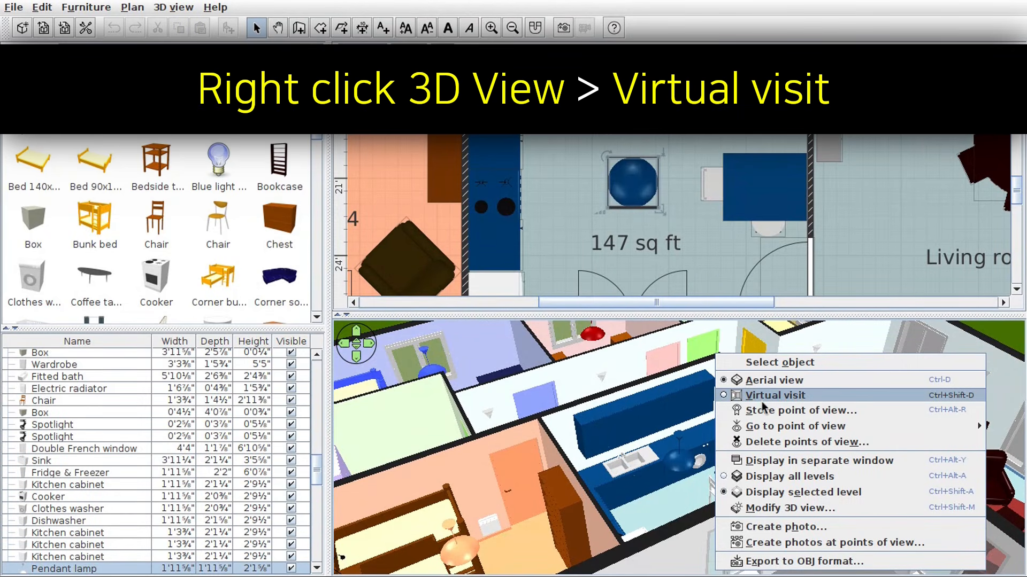
click(762, 400)
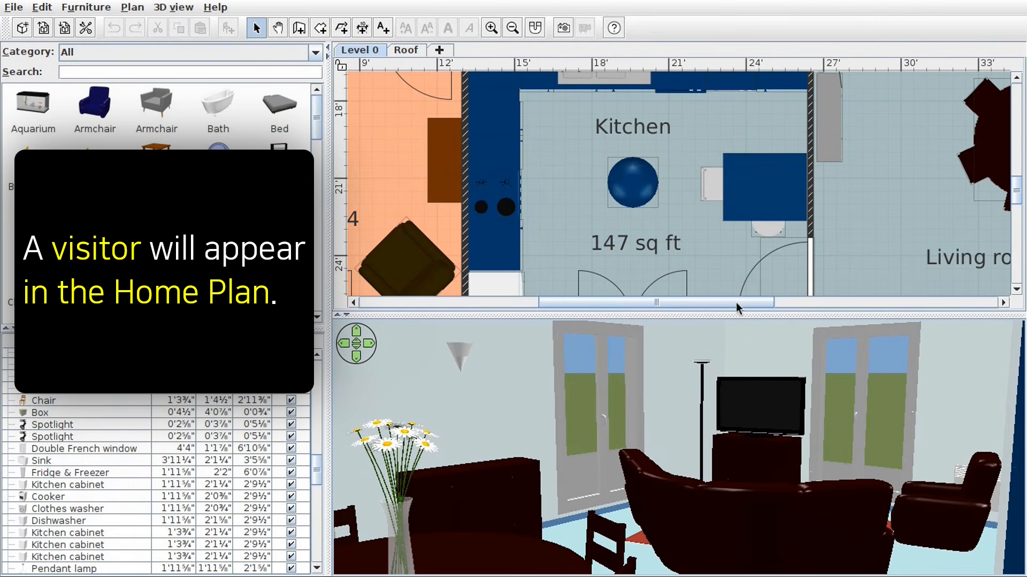
drag(736, 302, 811, 306)
drag(1016, 190, 999, 170)
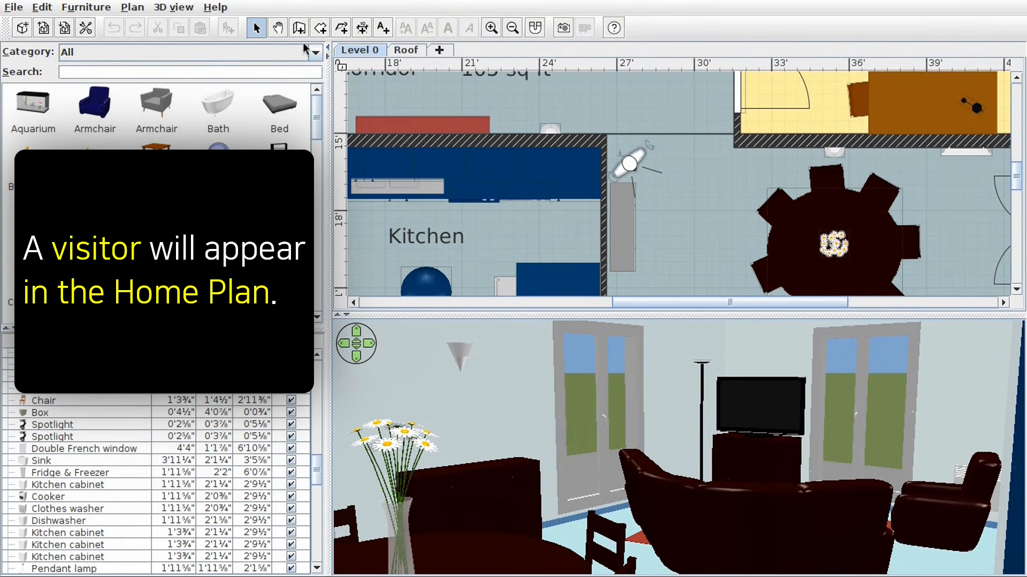
click(488, 32)
click(488, 30)
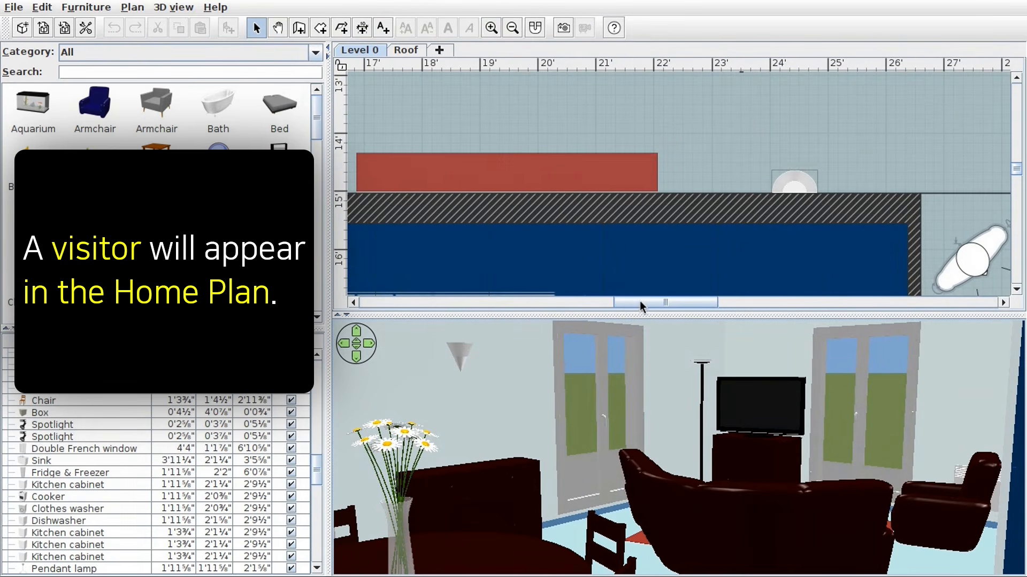
drag(639, 302, 706, 313)
drag(1016, 175, 1016, 181)
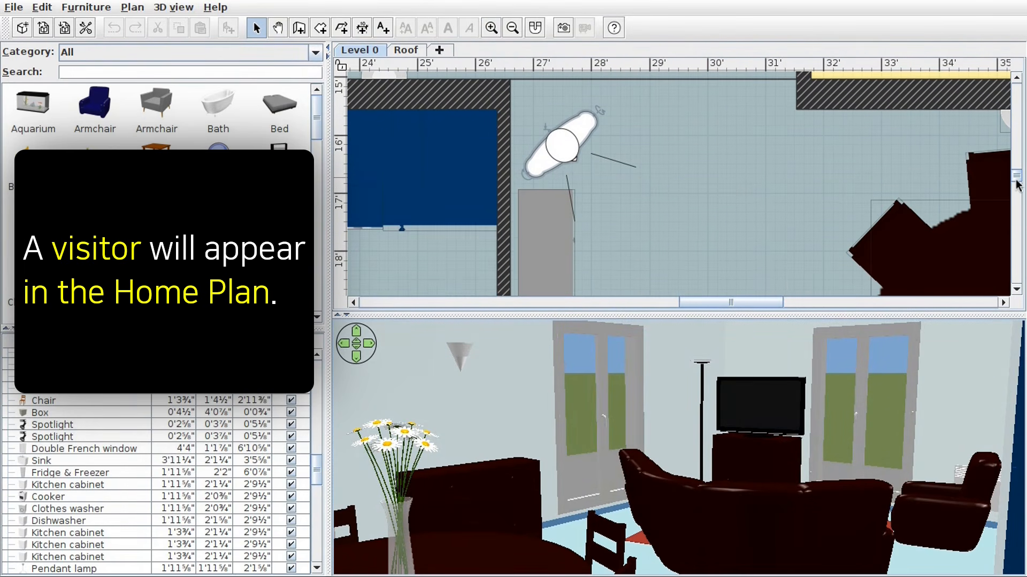
- Turn the visitor toward the sofa and the blue door in the virtual visit and move forward
drag(637, 396, 701, 425)
key(Up)
key(Up)
key(Up)
key(Up)
key(Up)
key(Up)
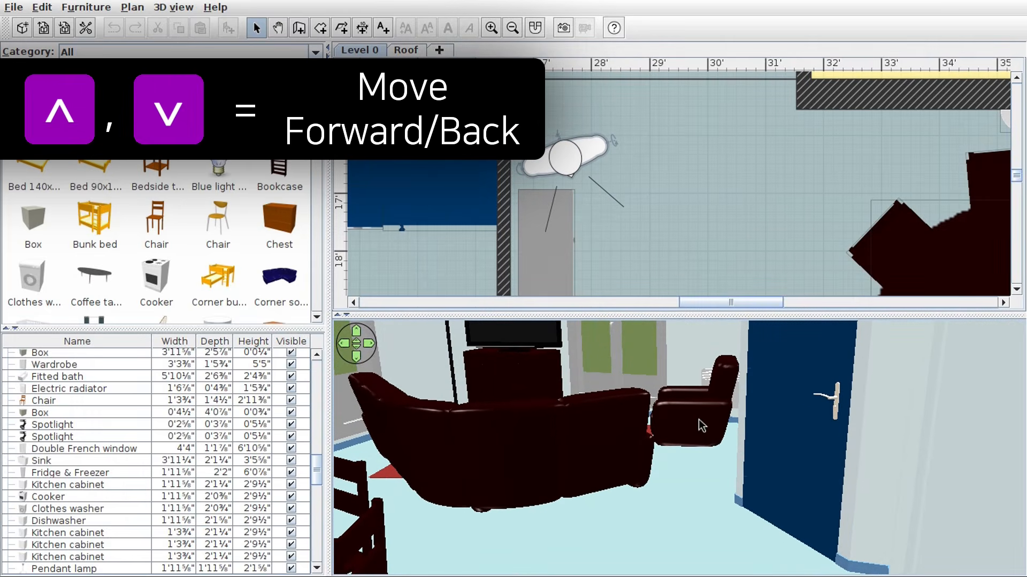
- Move the visitor backward in the virtual visit, away from the sofa
key(Down)
key(Down)
key(Down)
key(Down)
key(Down)
key(Down)
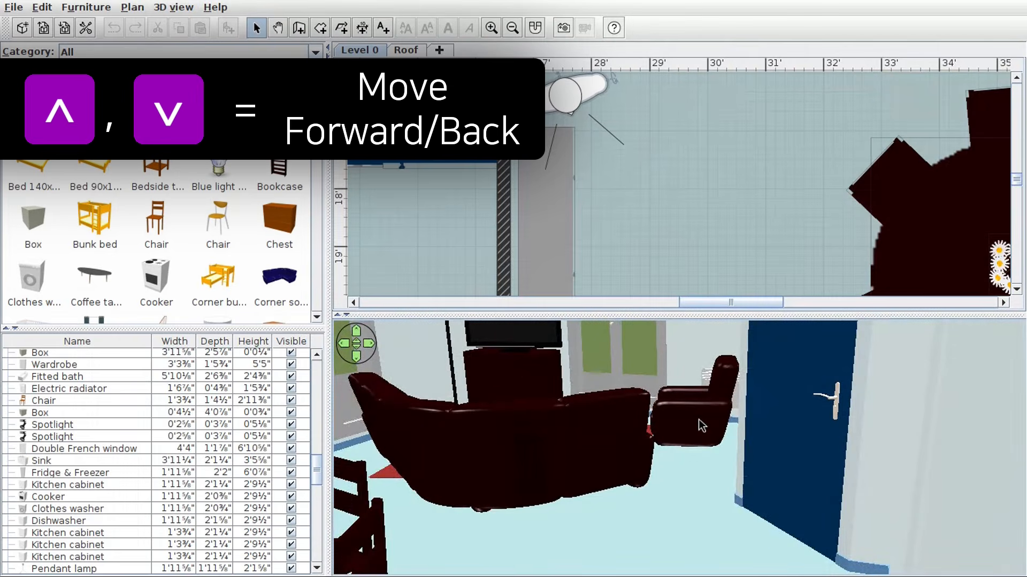
- Turn the visitor left toward the dining table in the virtual visit and back right toward the sofa
key(Left)
key(Left)
key(Left)
key(Left)
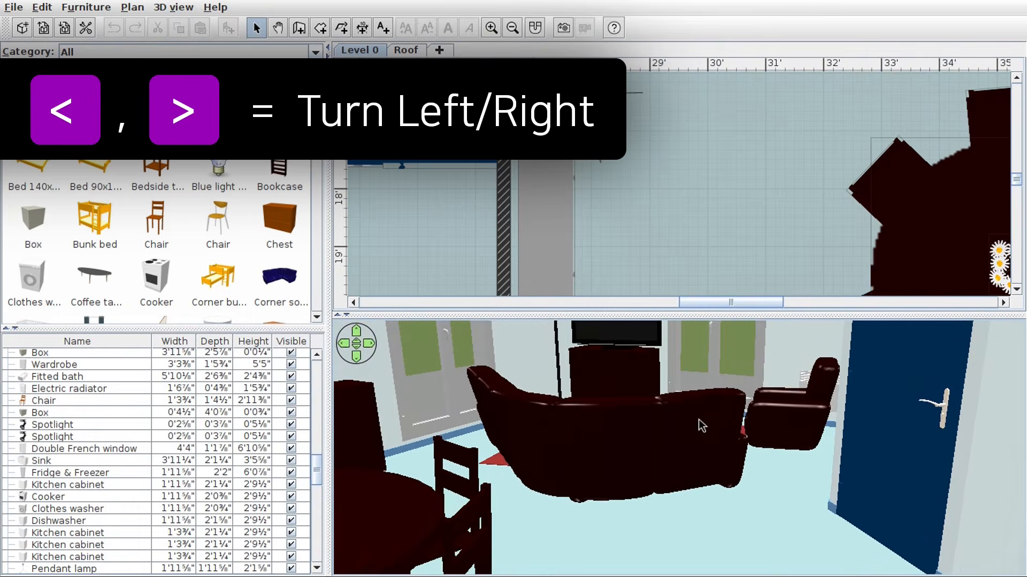
key(Left)
key(Left)
key(Left)
key(Left)
key(Left)
key(Left)
key(Left)
key(Left)
key(Right)
key(Right)
key(Right)
key(Right)
key(Right)
key(Right)
key(Right)
key(Right)
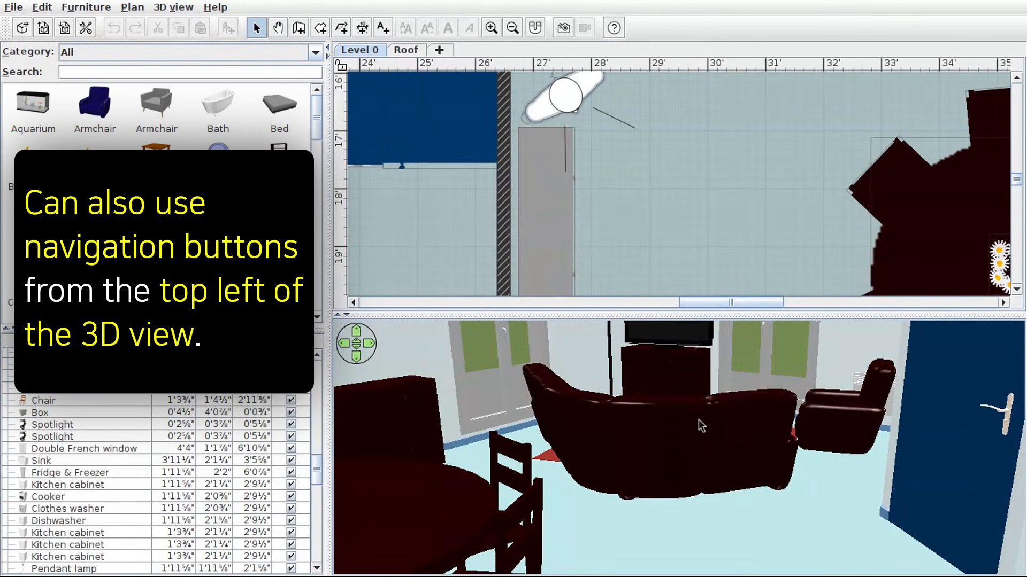
- Use the 3D view's navigation controls to move the visitor forward and turn it right toward the blue door
click(361, 343)
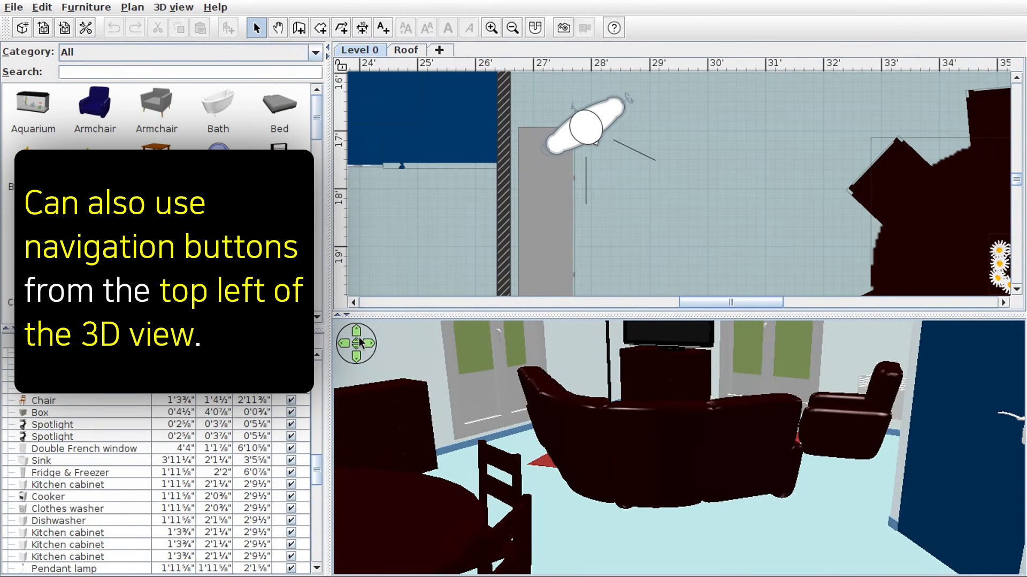
click(369, 344)
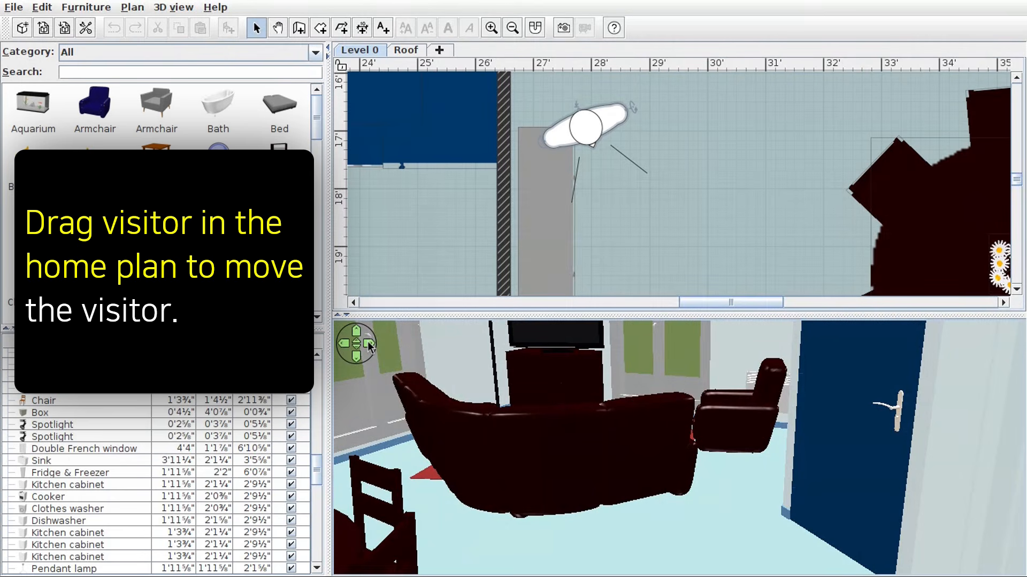
- Move the visitor in the plan from the living room into the kitchen, beside the 147 sq ft label
click(512, 27)
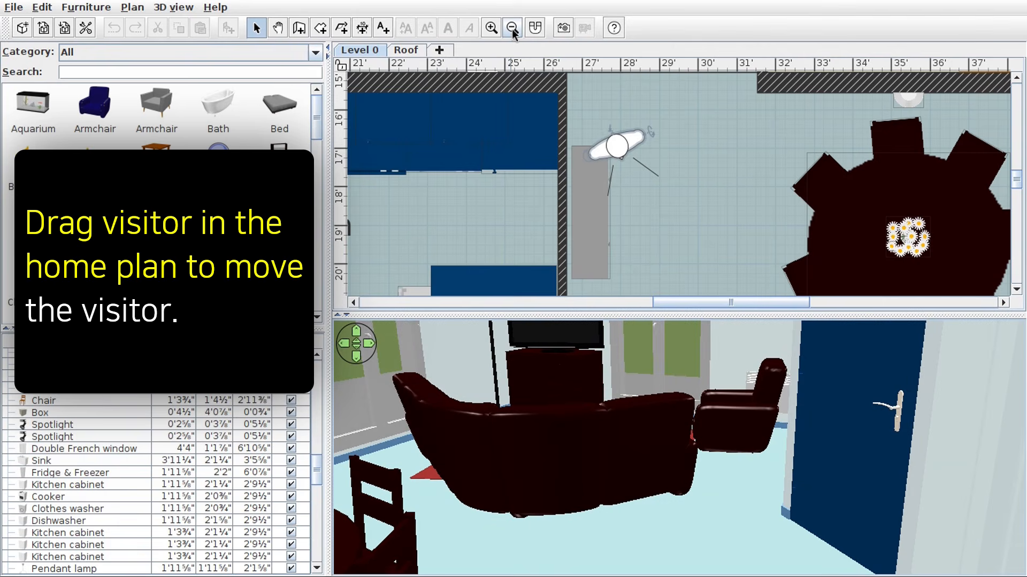
click(511, 28)
scroll(605, 179, down, 2)
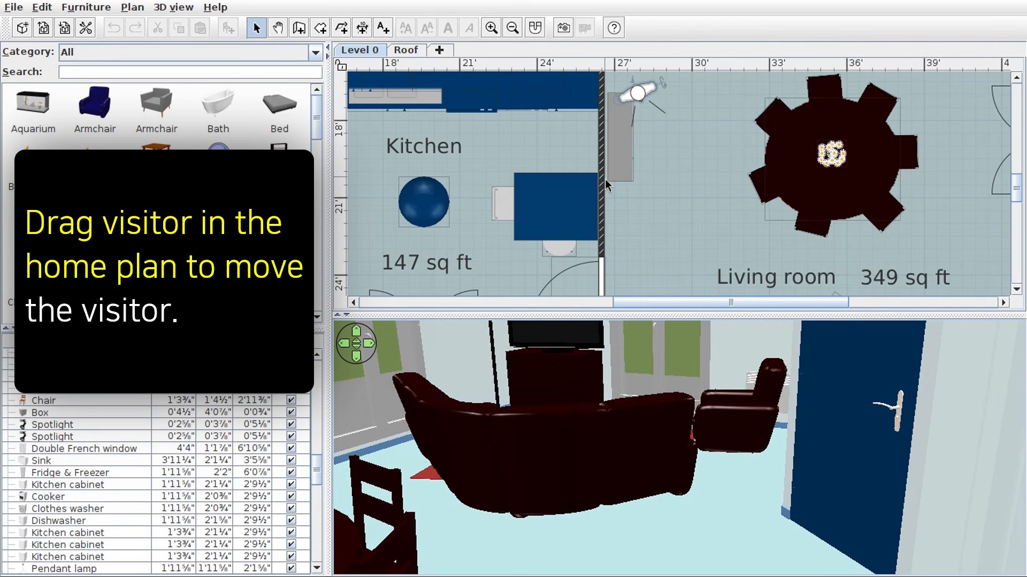
drag(636, 95, 506, 272)
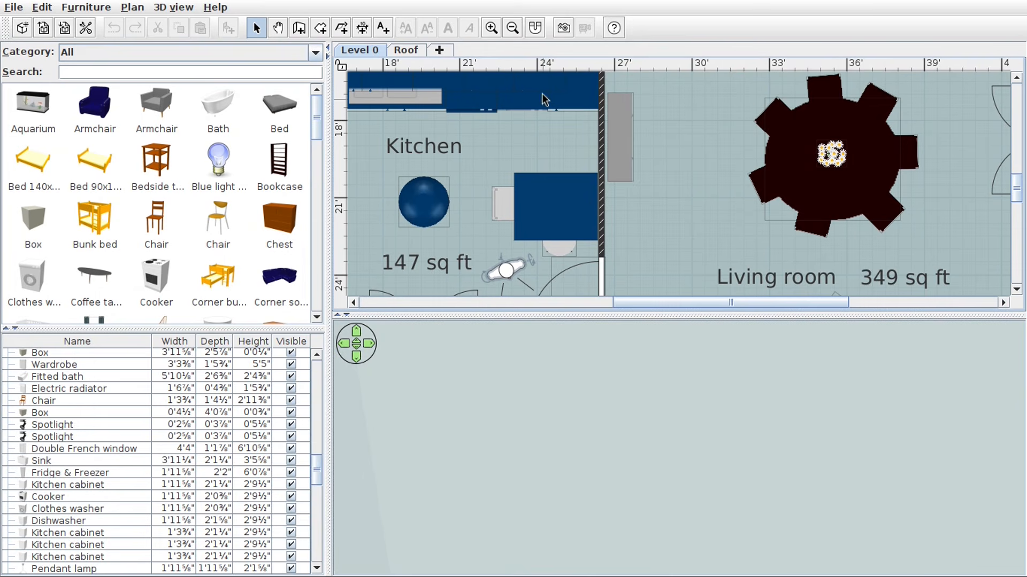
- Rotate the visitor in the plan to face the kitchen corner between the cooker and the sink
click(489, 33)
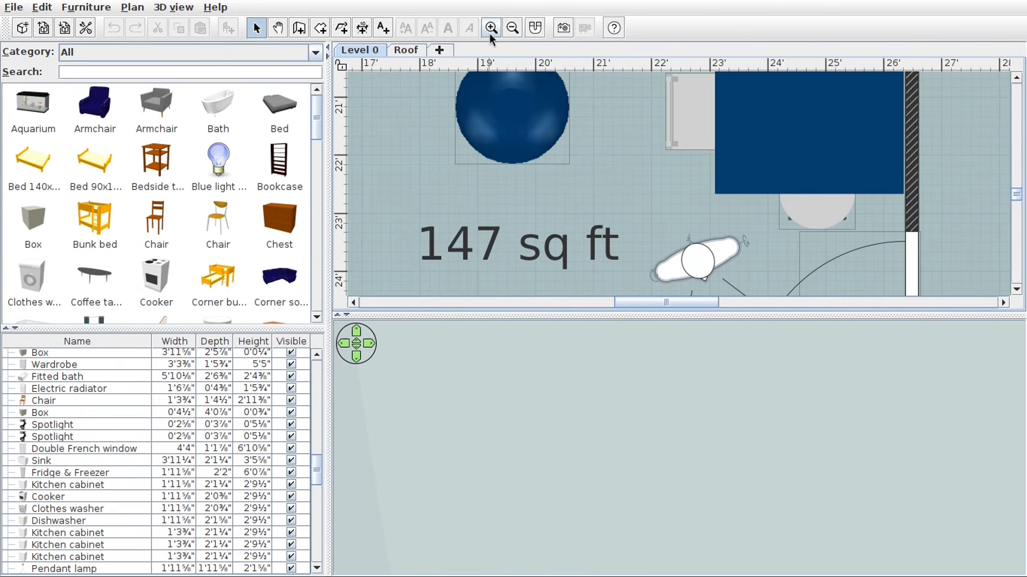
click(489, 33)
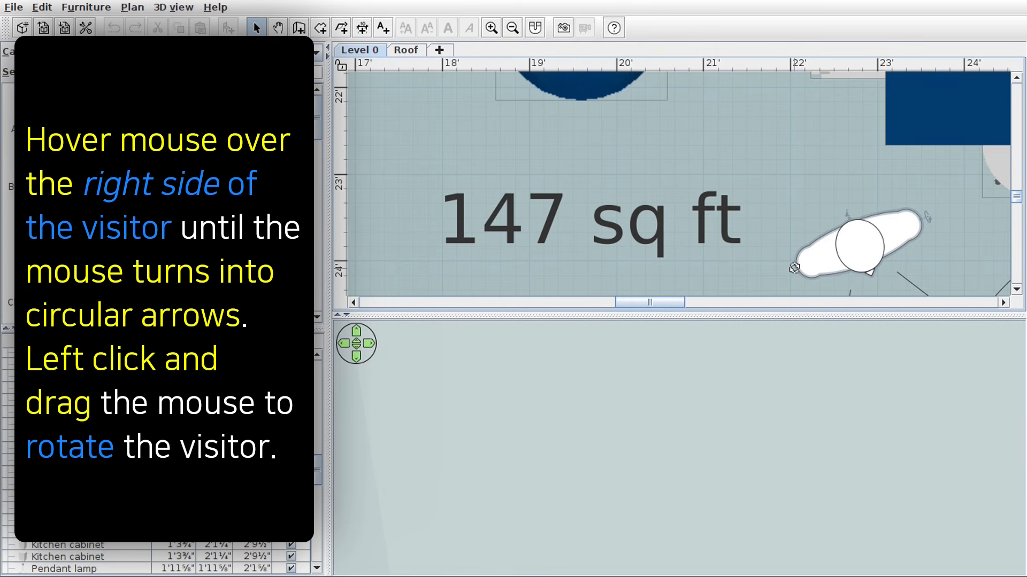
drag(794, 268, 893, 204)
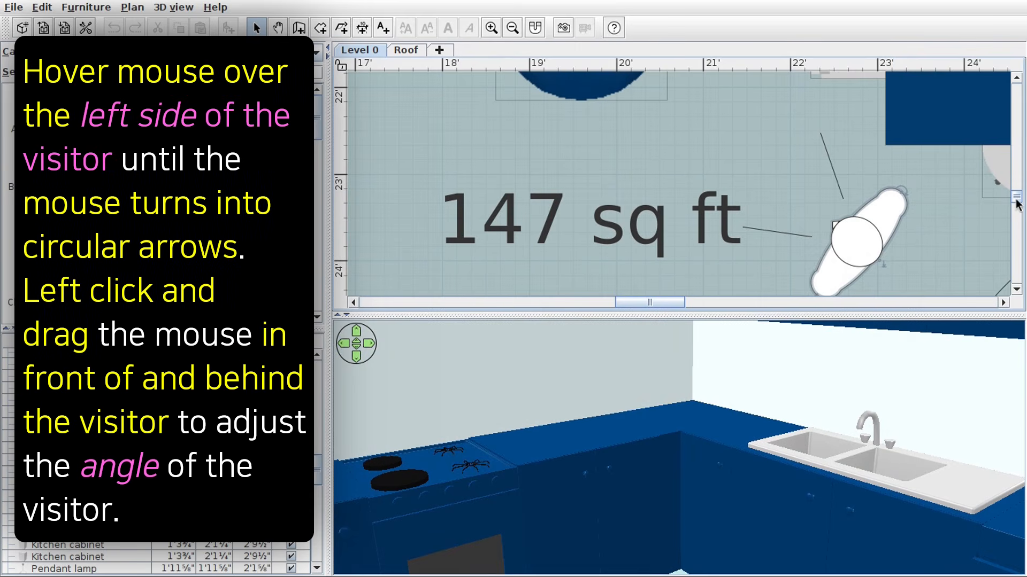
- Adjust the visitor's viewing angle and elevation with its handles in the plan, keeping the cooker and sink in view
scroll(1016, 206, down, 2)
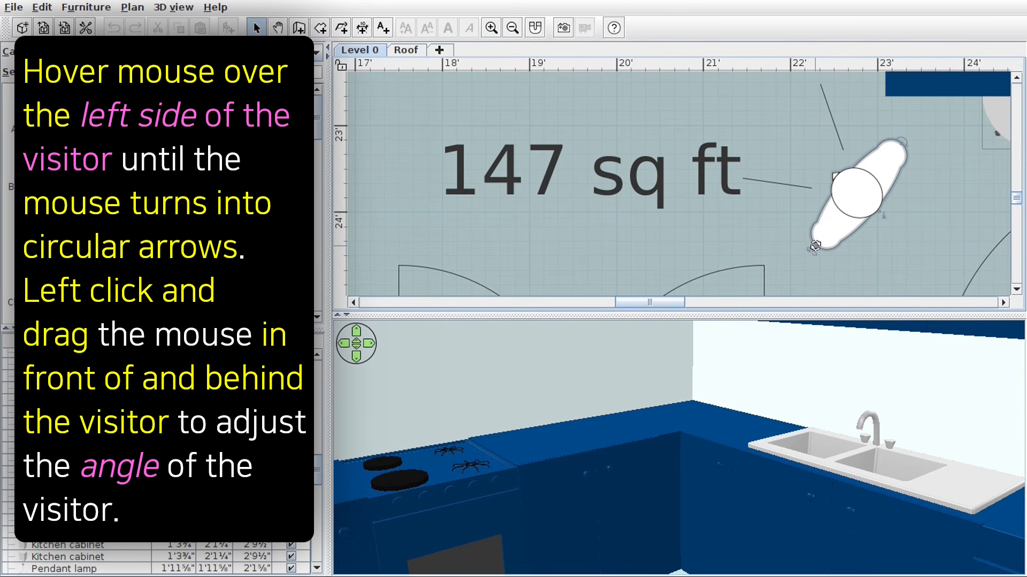
drag(815, 245, 804, 211)
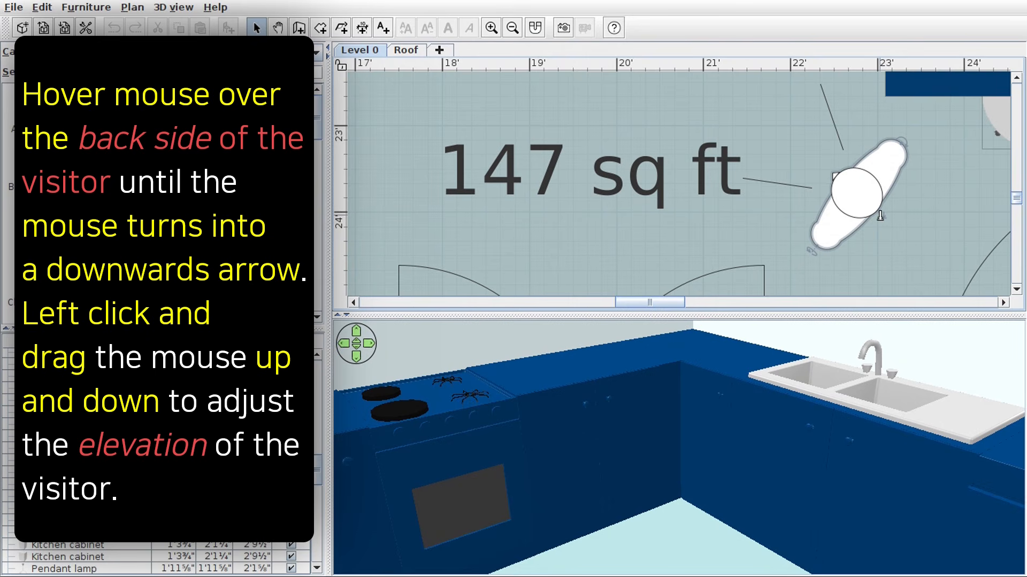
drag(880, 215, 874, 187)
drag(912, 177, 917, 178)
- Display the 3D view in a separate window and move the visitor back to frame the cooker, sink and chair
right_click(776, 396)
click(825, 467)
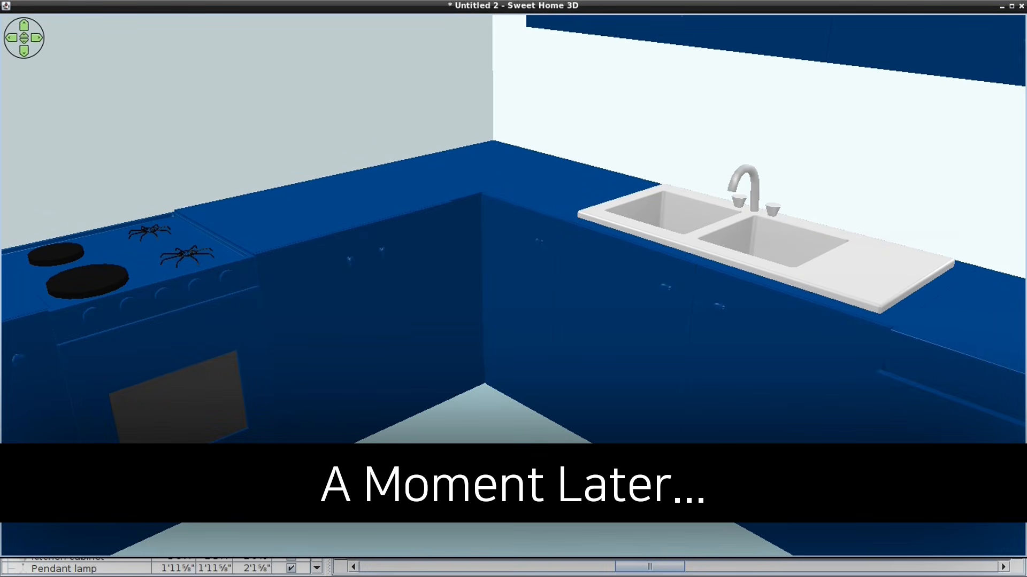
scroll(700, 350, down, 5)
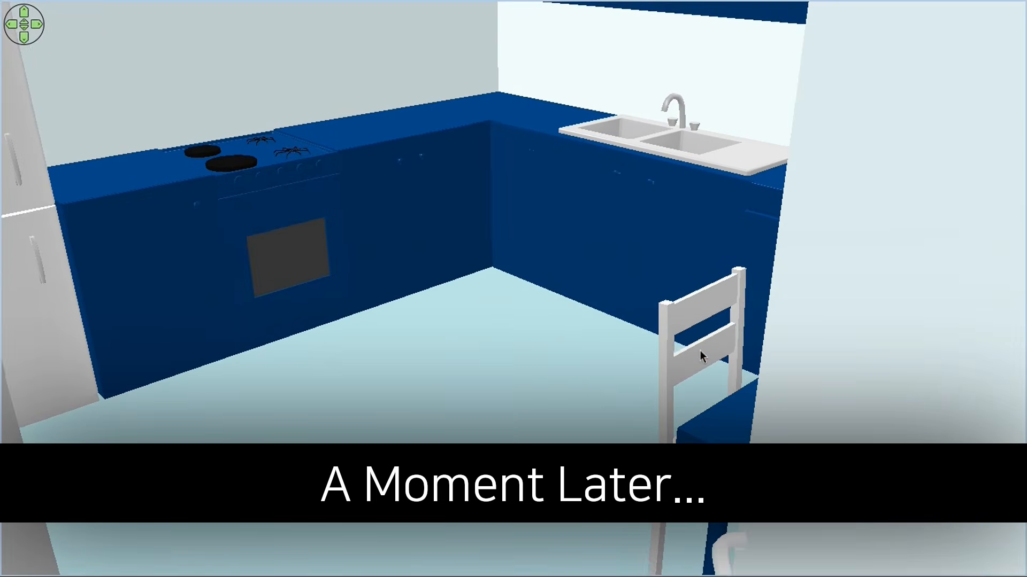
scroll(701, 350, up, 2)
mouse_move(659, 313)
mouse_down()
mouse_move(644, 291)
mouse_move(655, 303)
mouse_up()
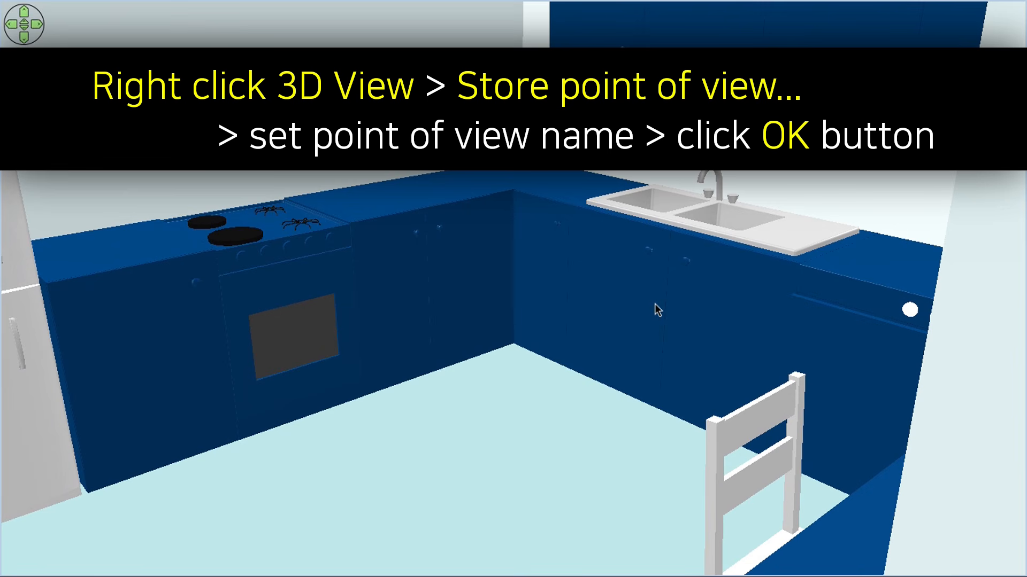
- Store the current point of view under the name Kitchen
right_click(569, 260)
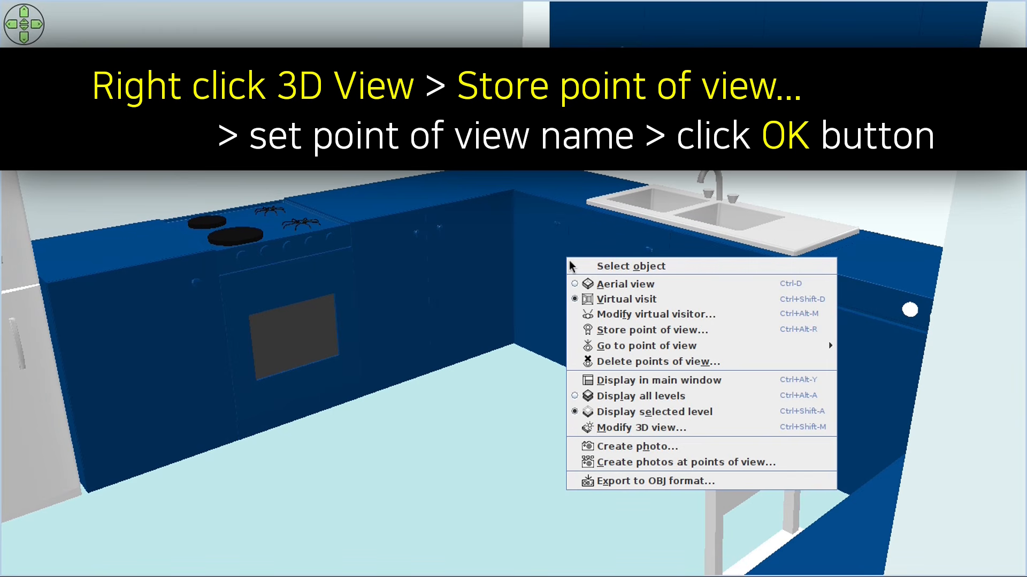
click(691, 337)
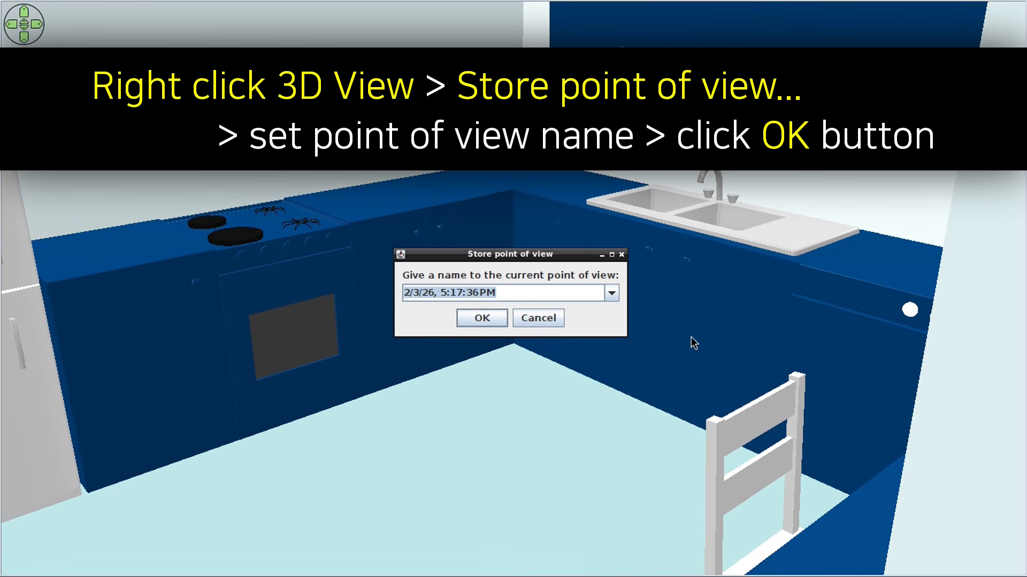
text(Kitchen)
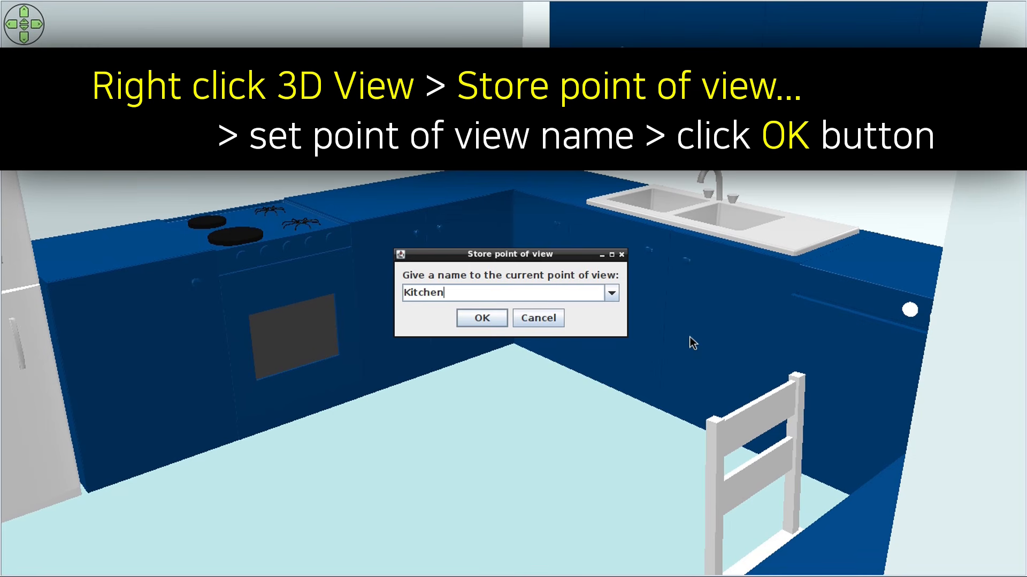
click(493, 324)
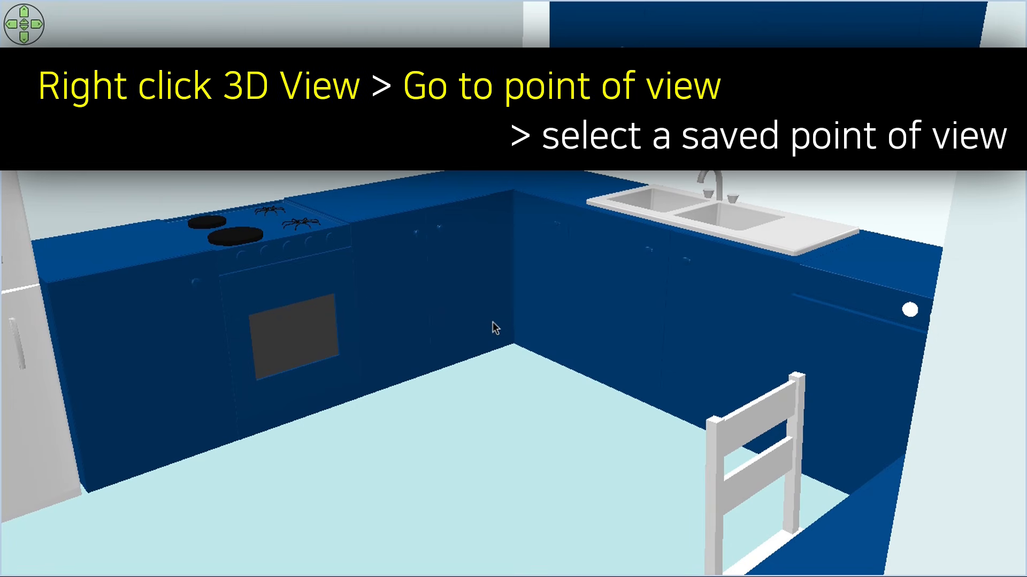
- Go to the stored Living room point of view and return to the Kitchen one
right_click(487, 290)
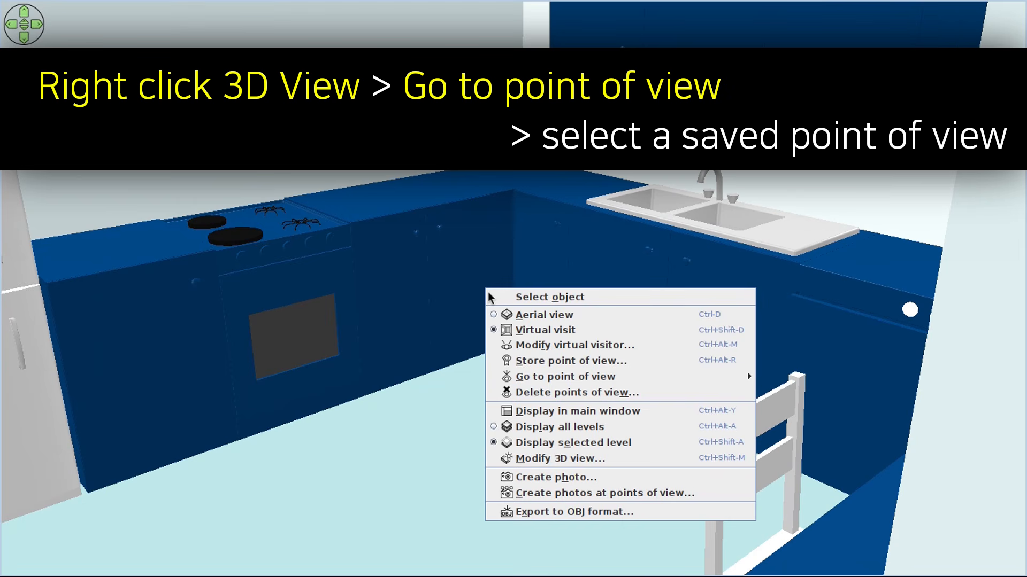
mouse_move(628, 378)
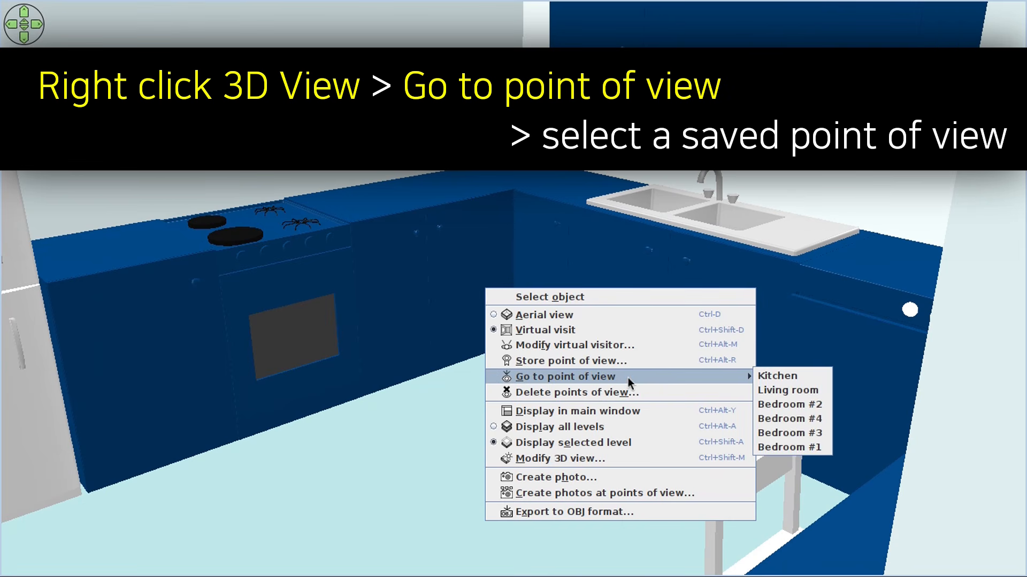
click(790, 392)
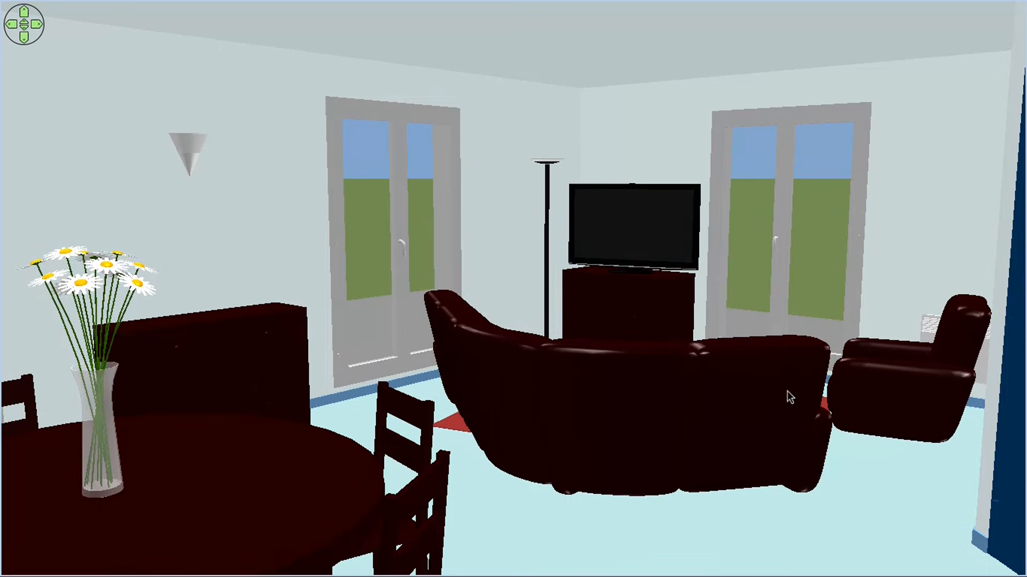
right_click(736, 351)
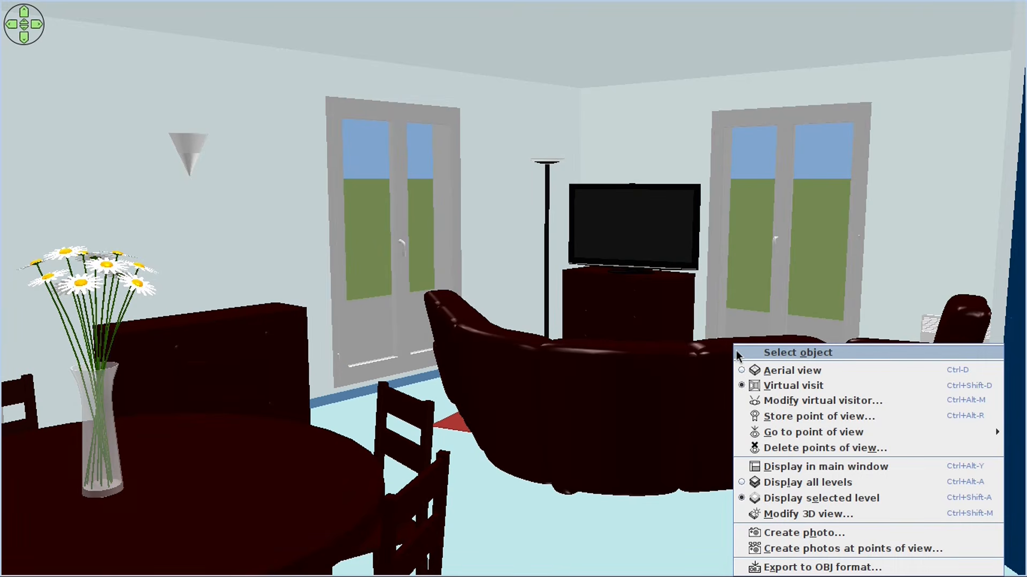
mouse_move(773, 433)
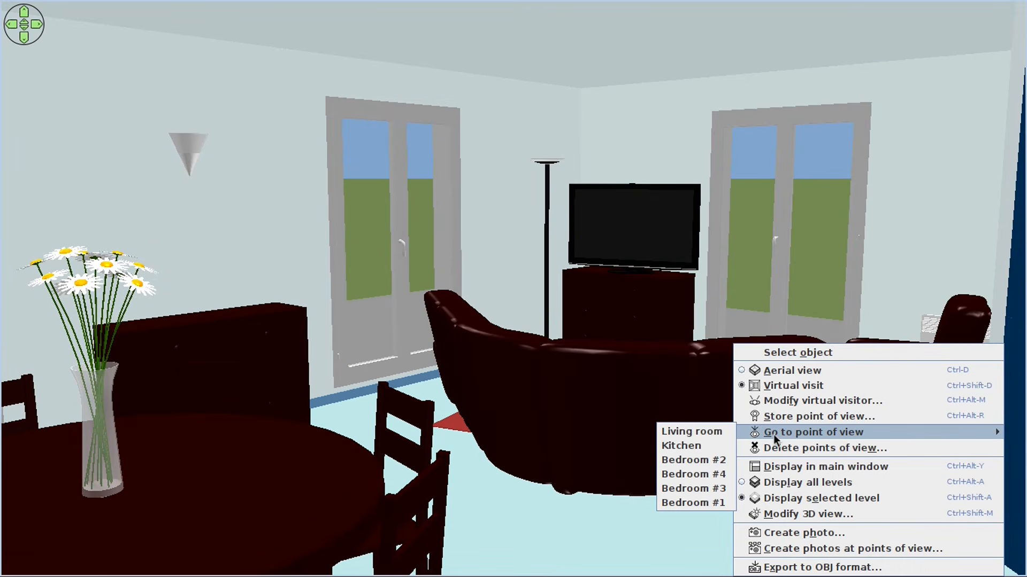
click(724, 447)
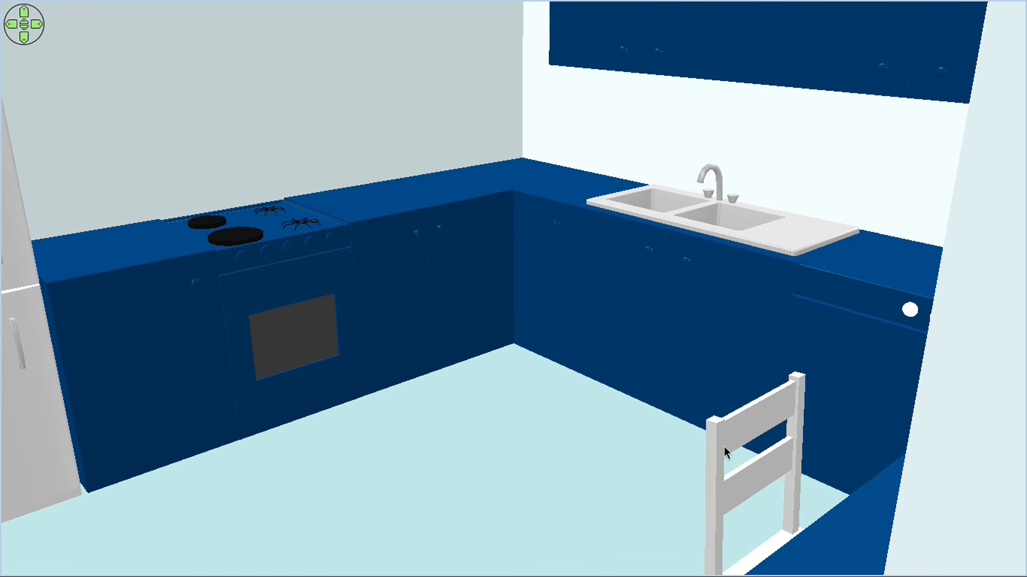
- Go to the Living room point of view and display the 3D view in the main window
right_click(509, 314)
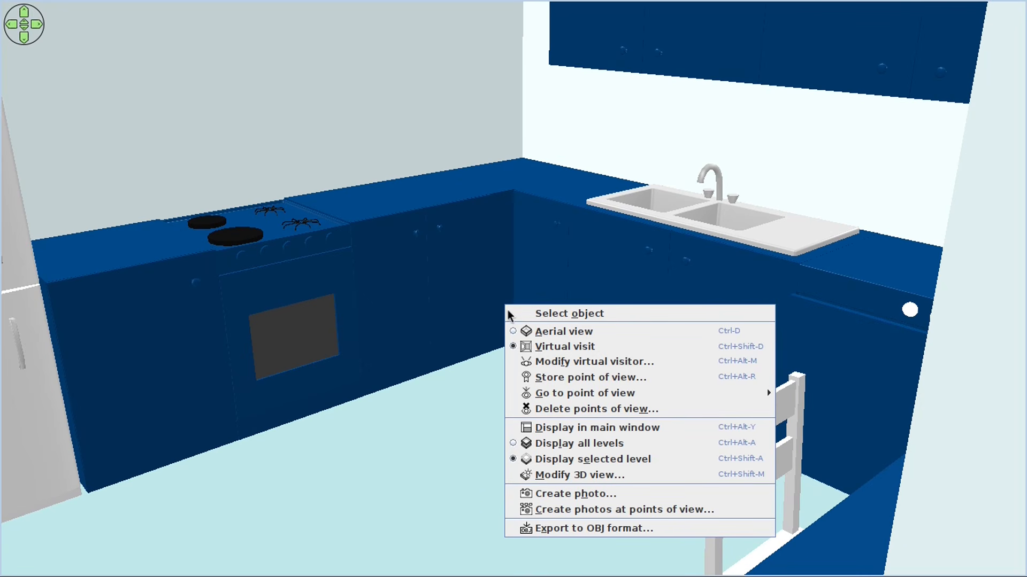
mouse_move(591, 395)
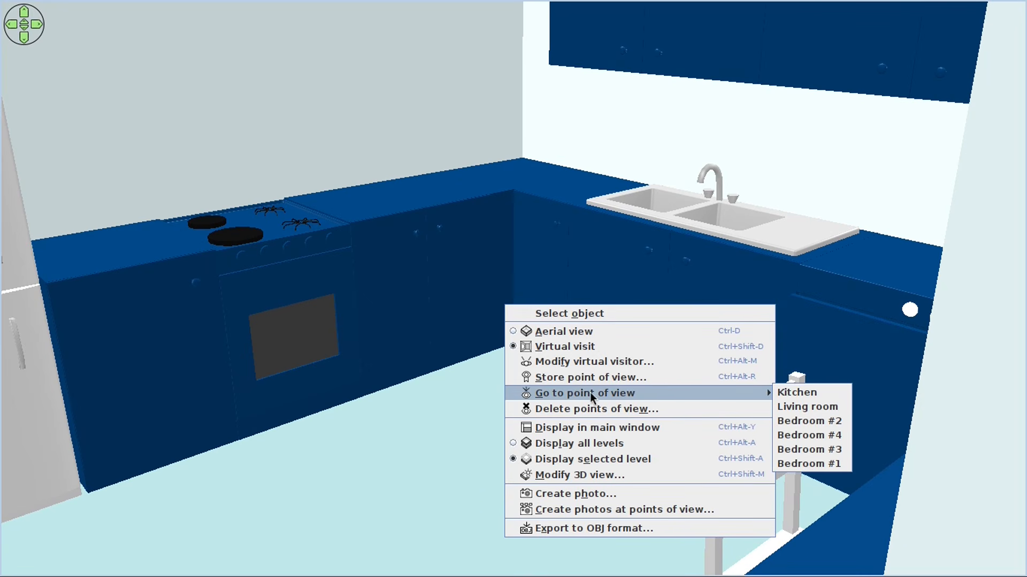
click(797, 408)
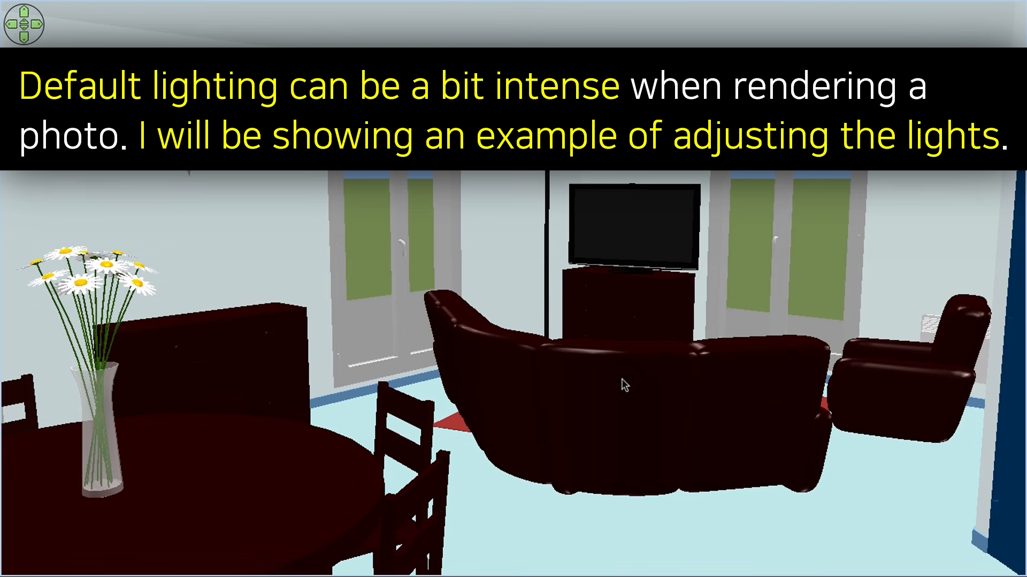
right_click(624, 385)
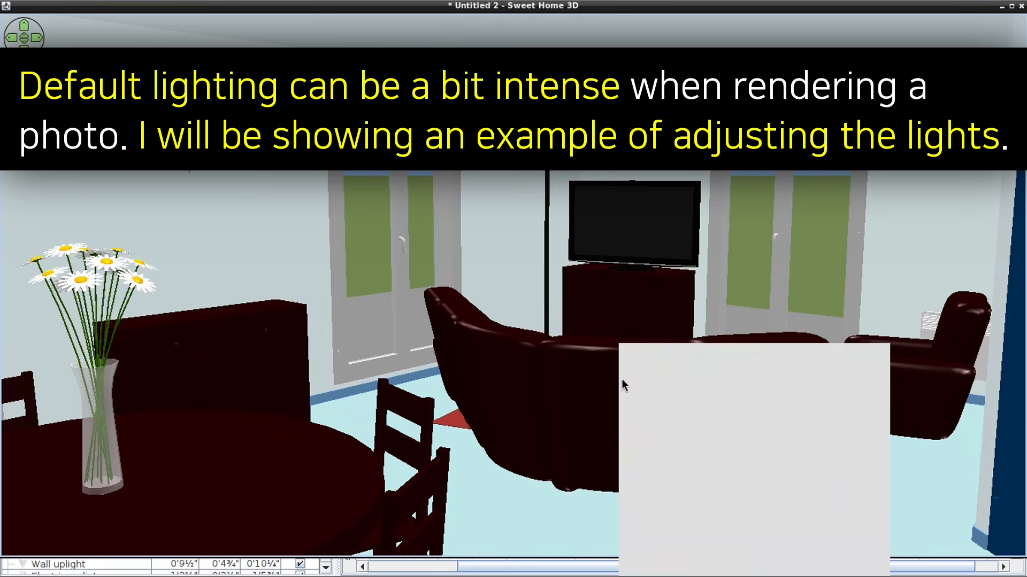
click(697, 466)
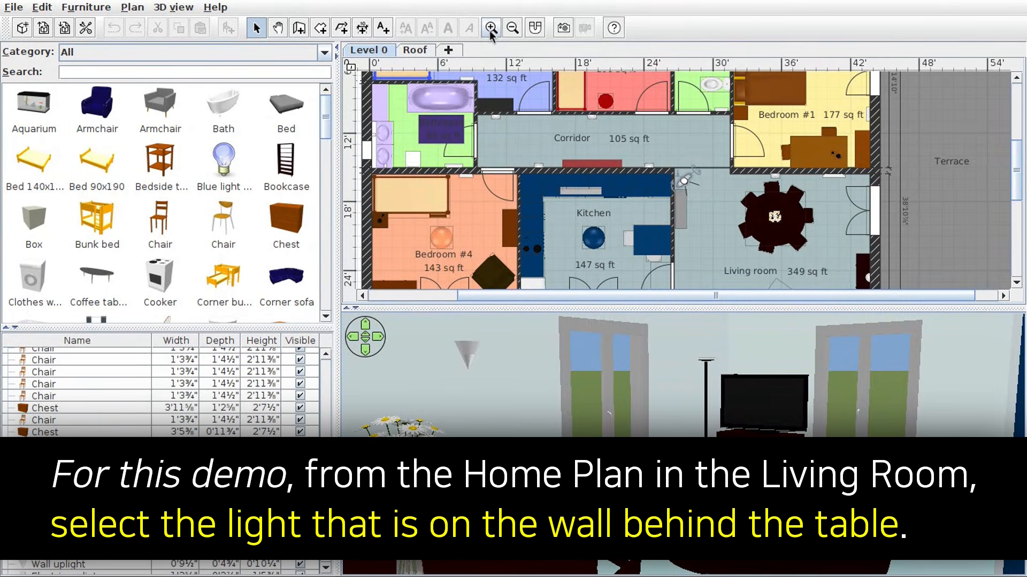
- Select the Living room's wall light behind the table, the wall light above the drawers and the floor light next to the TV together
click(491, 28)
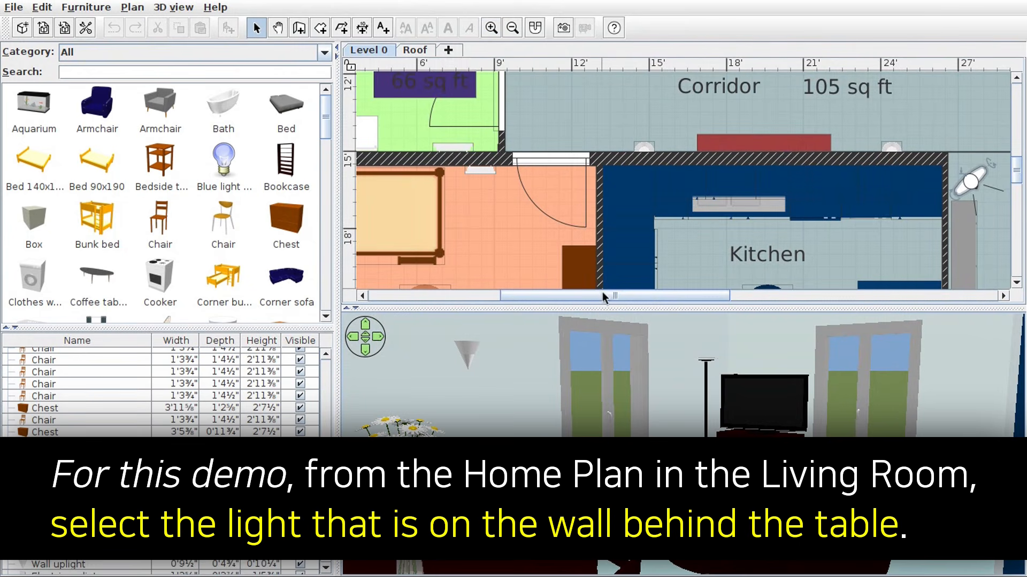
drag(607, 296, 775, 303)
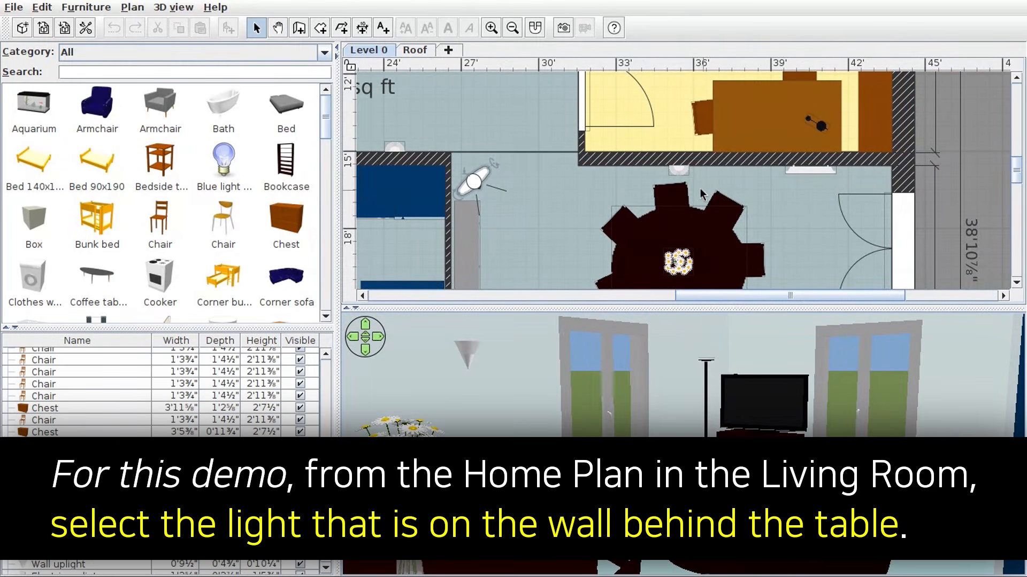
click(683, 175)
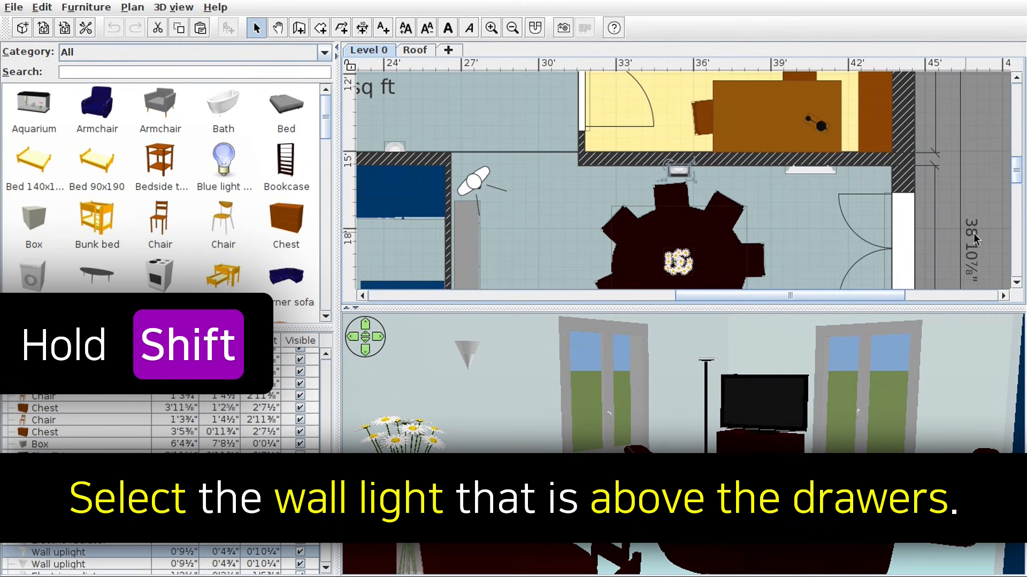
drag(1019, 172, 1017, 195)
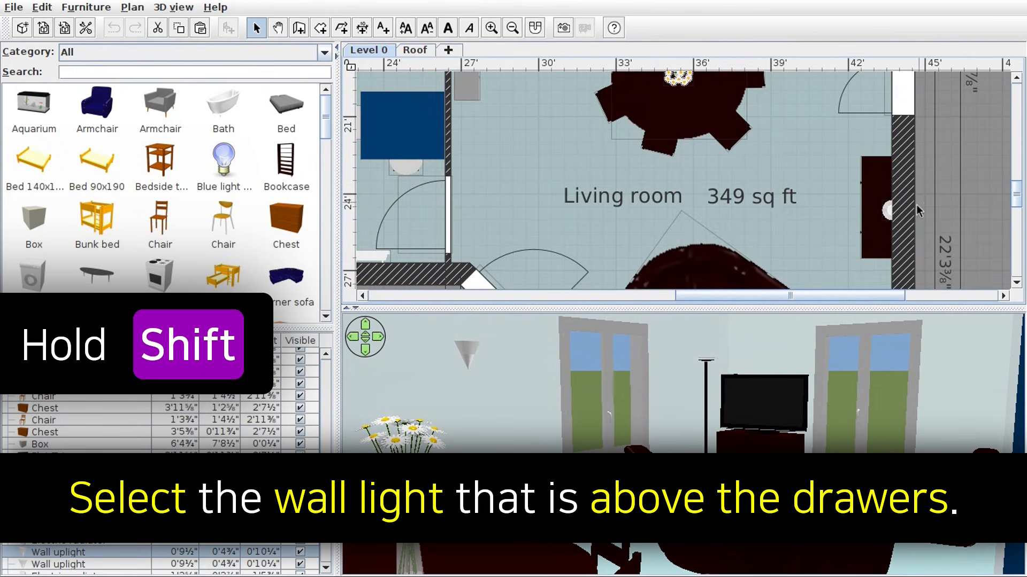
shift+click(889, 211)
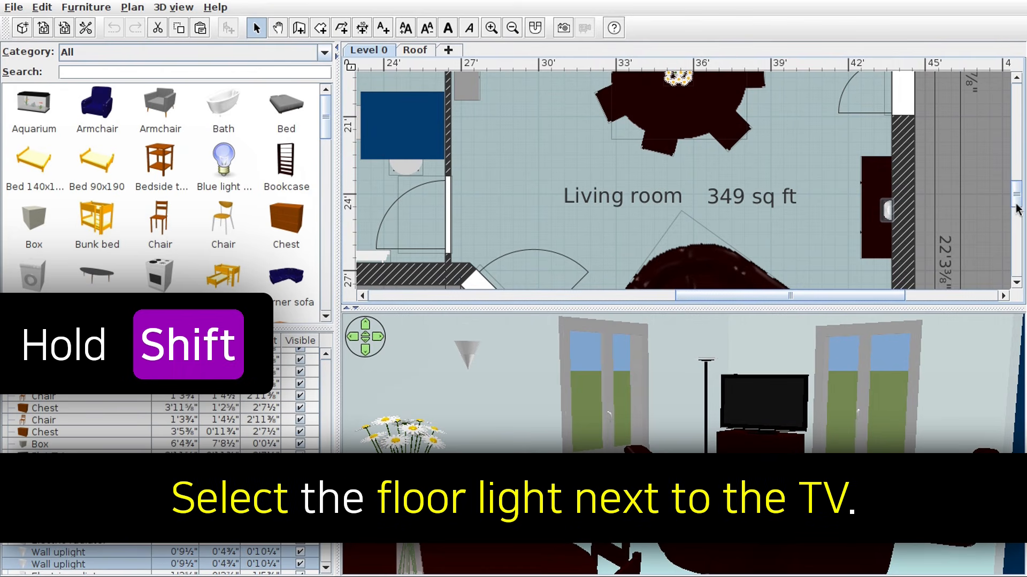
drag(1019, 209, 1018, 254)
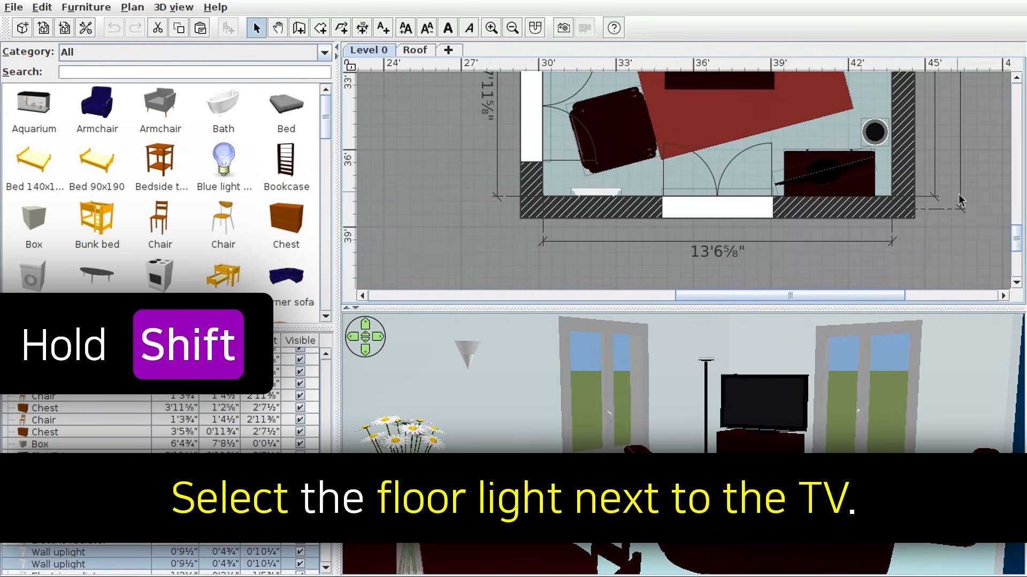
shift+click(880, 140)
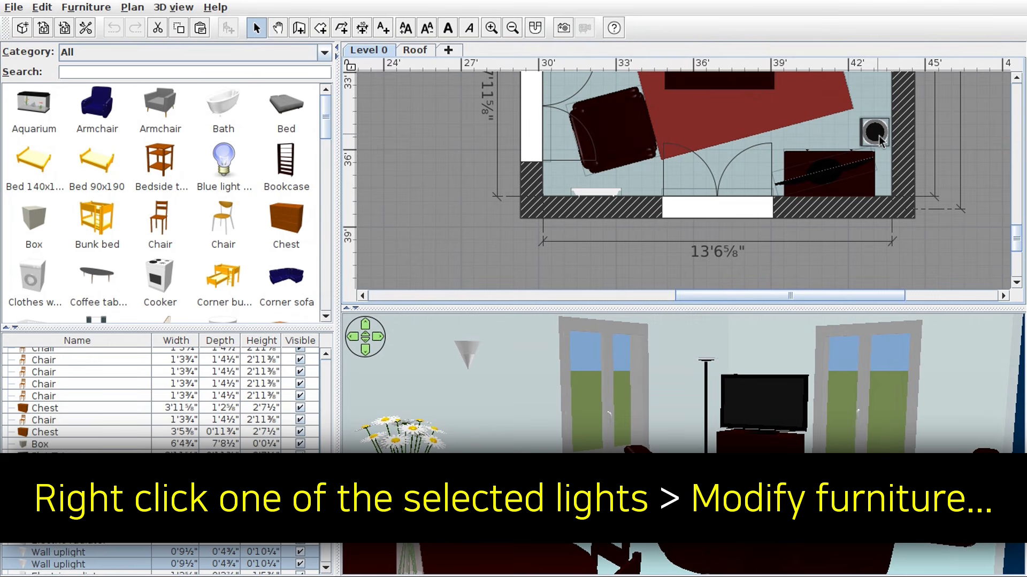
- Set the light power of the three selected lights to 10%
right_click(879, 140)
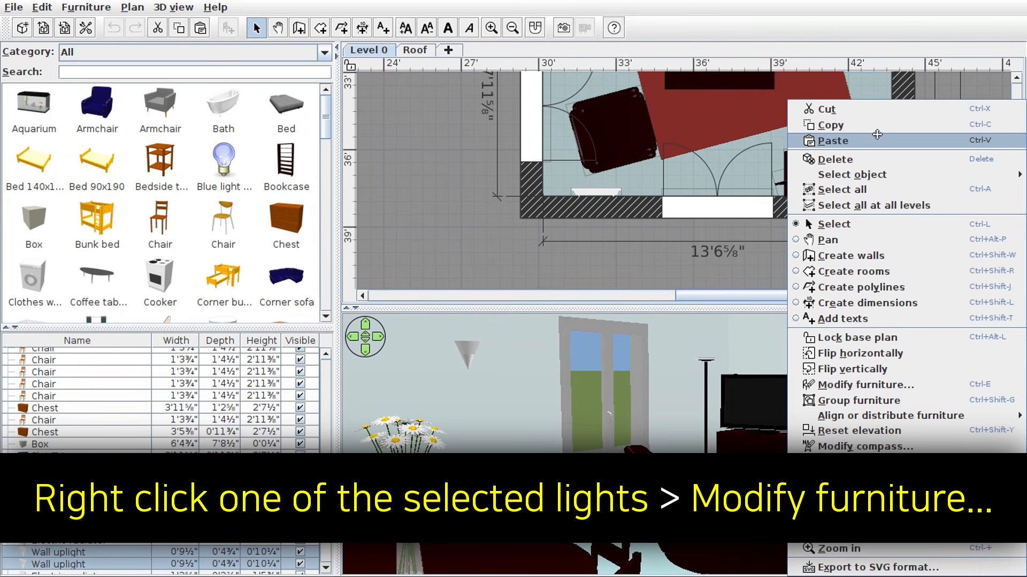
click(927, 385)
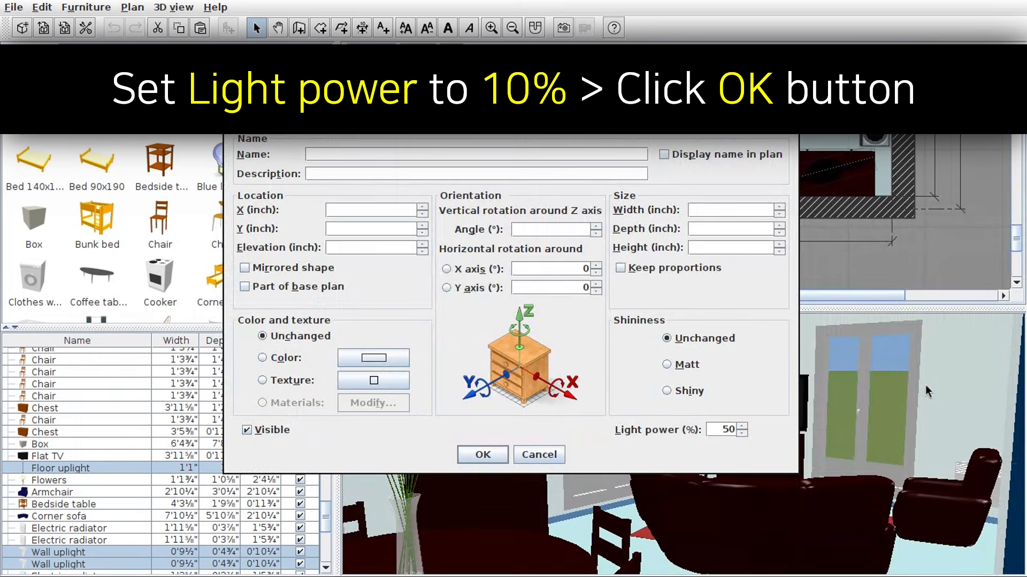
double_click(736, 426)
click(483, 455)
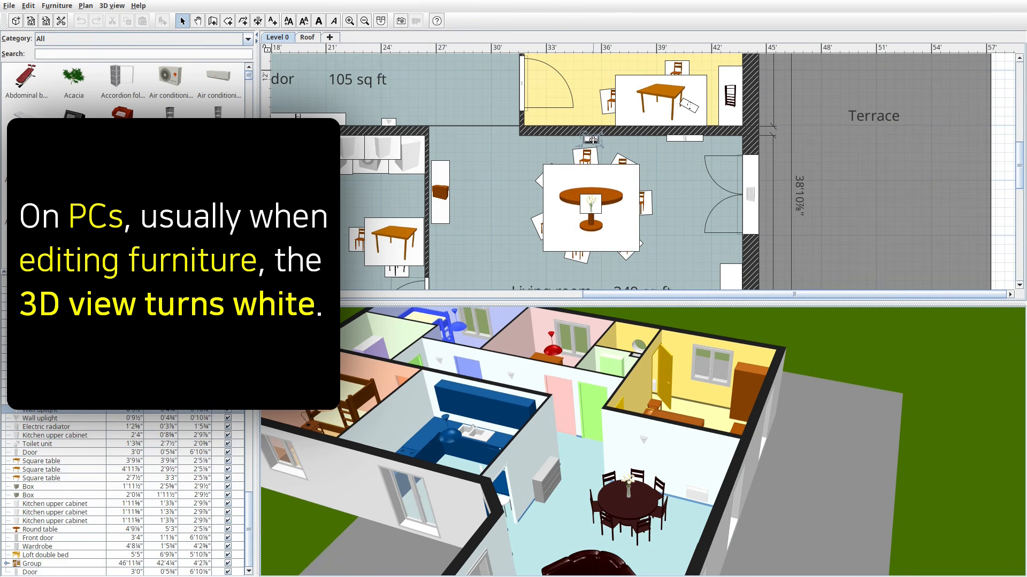
- Open the furniture settings of the wall uplight behind the dining table, cancel them and restore the blank 3D view
right_click(592, 140)
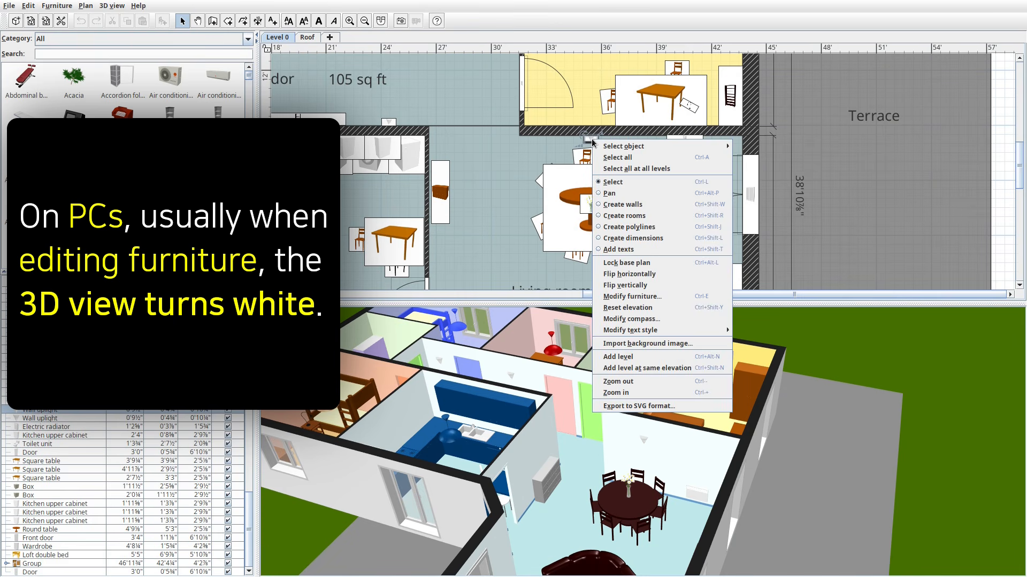
click(668, 298)
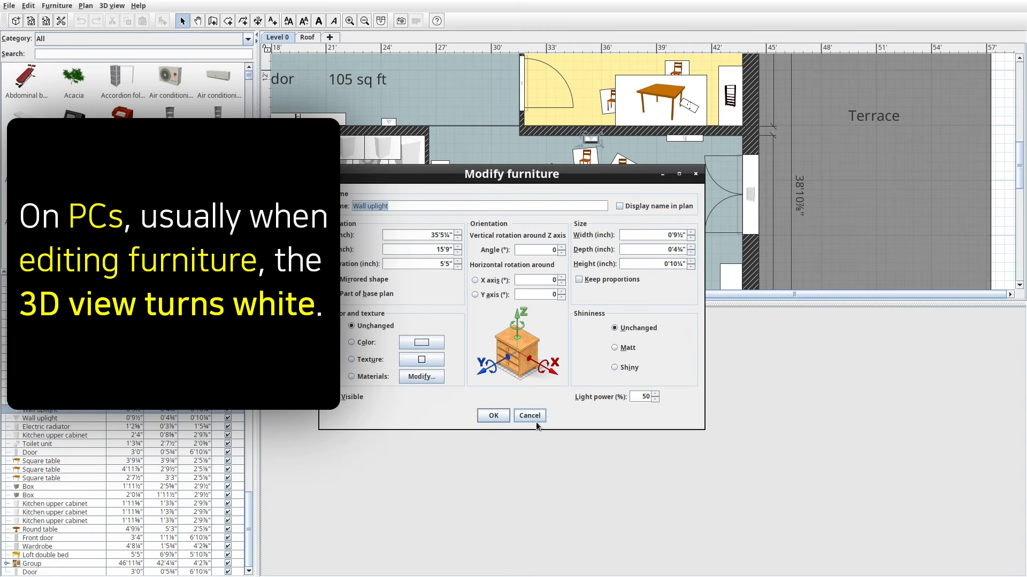
click(535, 420)
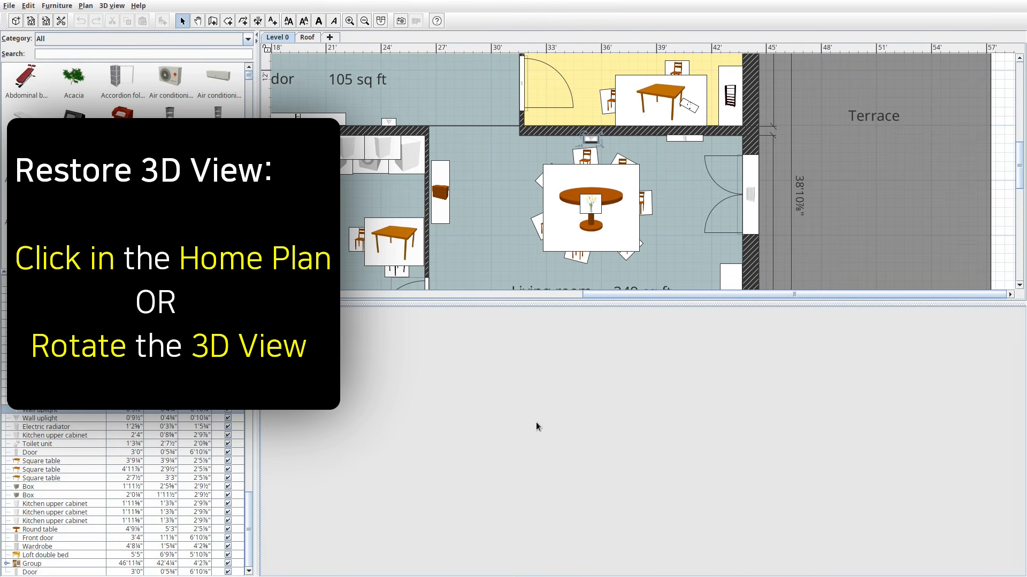
click(588, 141)
drag(691, 403, 685, 413)
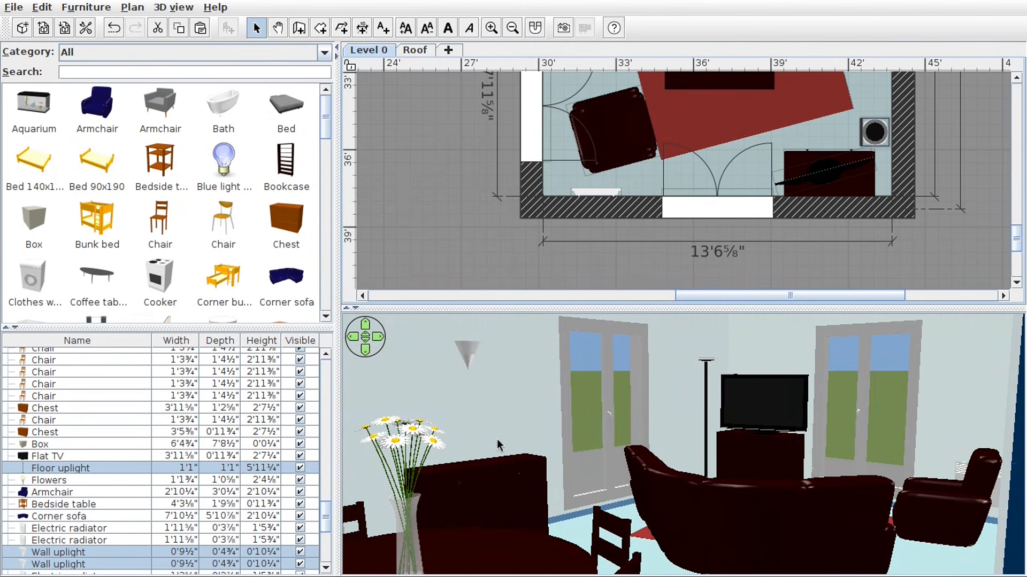
- Filter the furniture catalog to Lights and place an Incandescent light source near the Living room's center, between the table and the couch
click(512, 29)
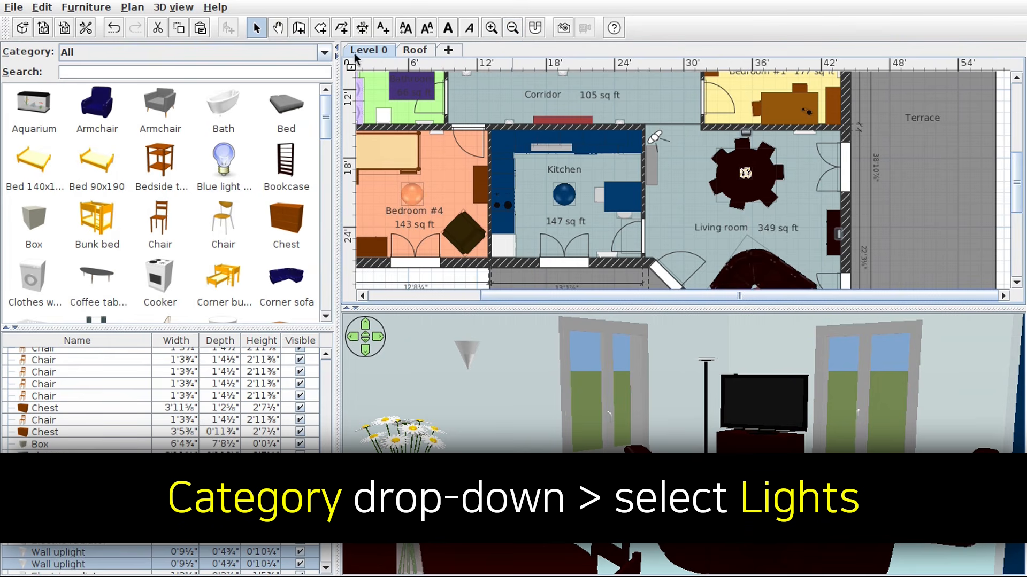
click(325, 53)
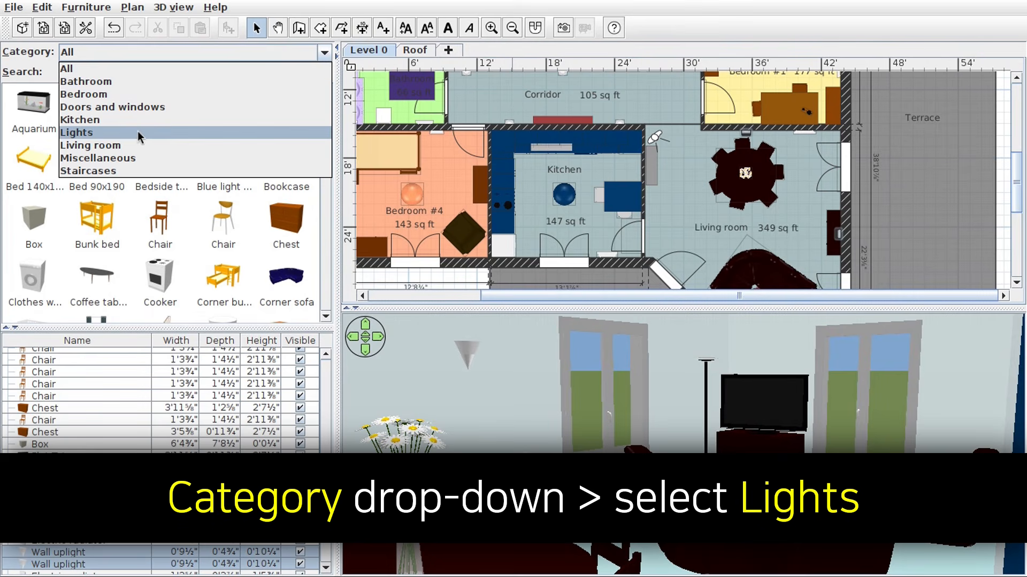
click(137, 132)
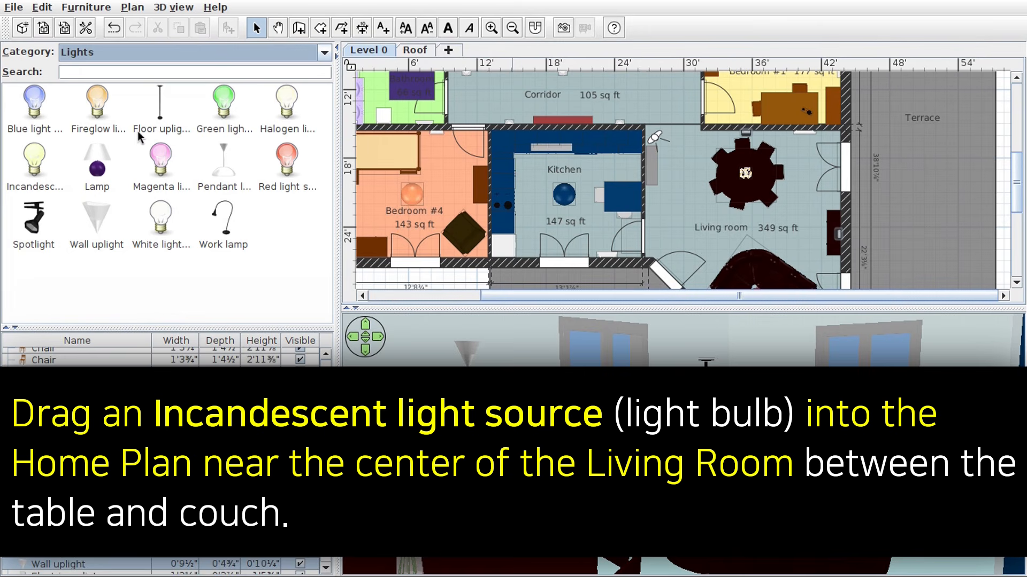
click(41, 166)
drag(42, 167, 748, 220)
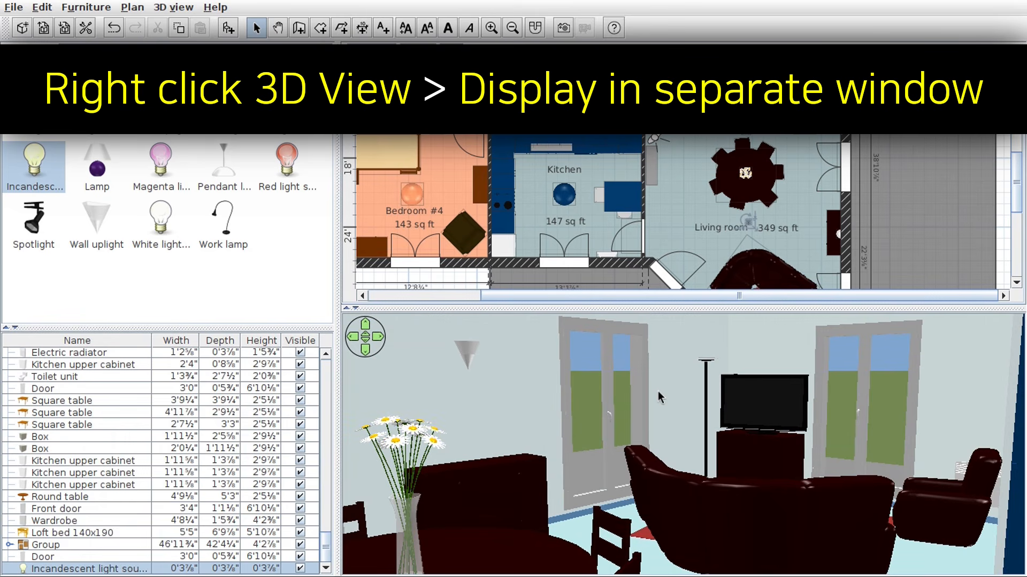
- Display the 3D view in a separate window and maximize it
right_click(659, 394)
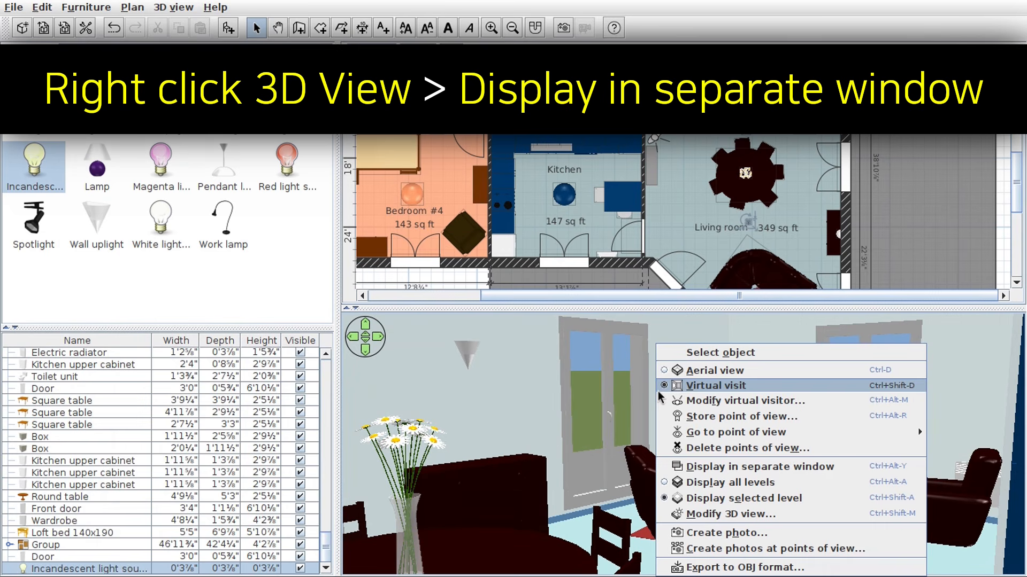
click(733, 471)
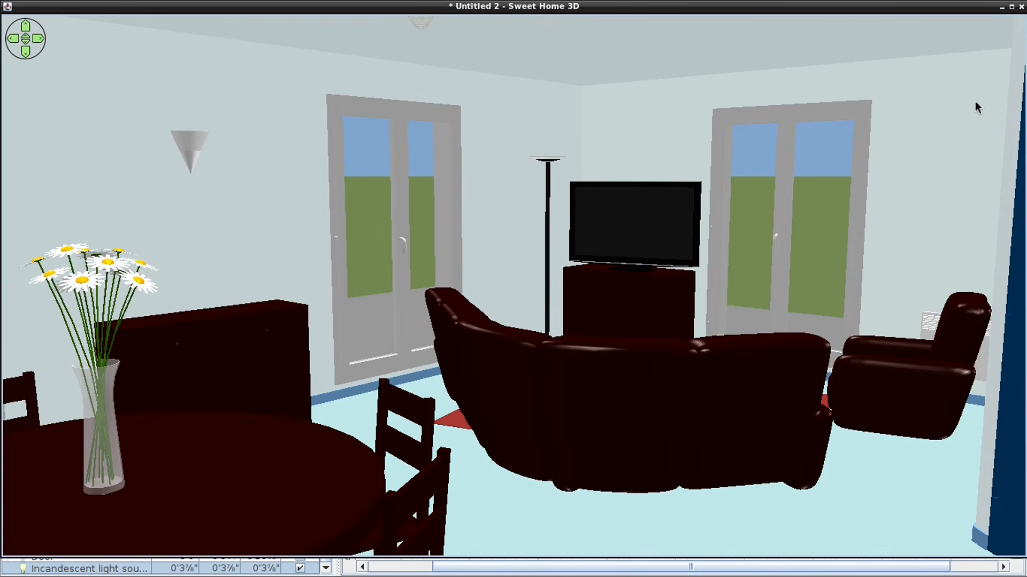
click(1011, 6)
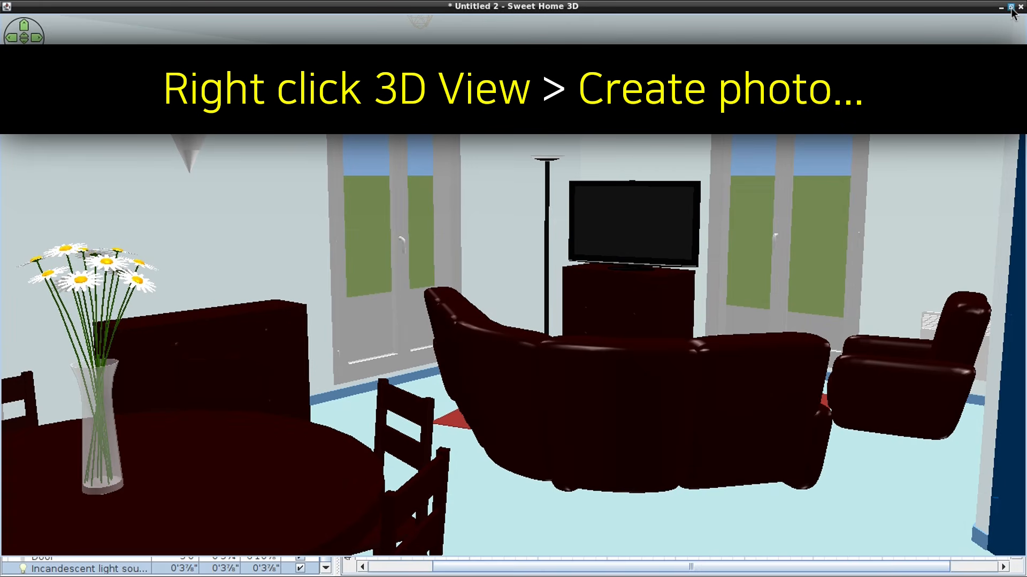
- Open photo creation for this view in a maximized window and set 16:9 proportions with a width of 1920 pixels
right_click(766, 200)
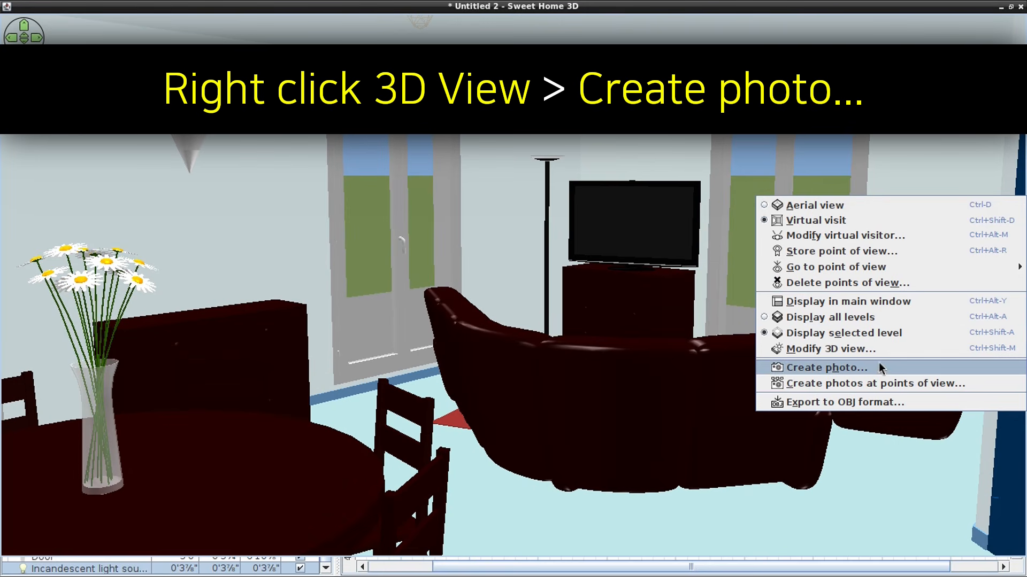
click(879, 368)
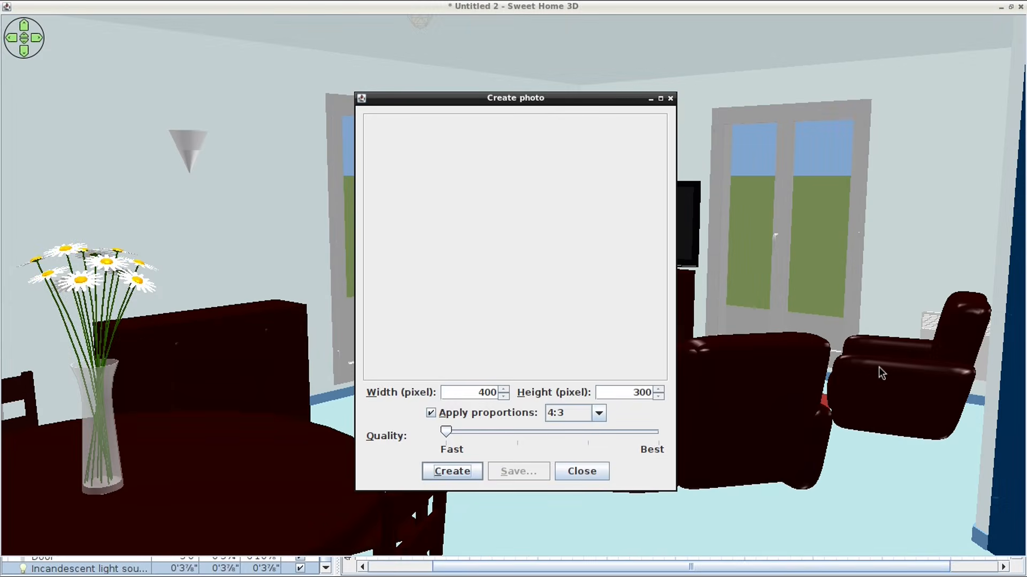
click(661, 98)
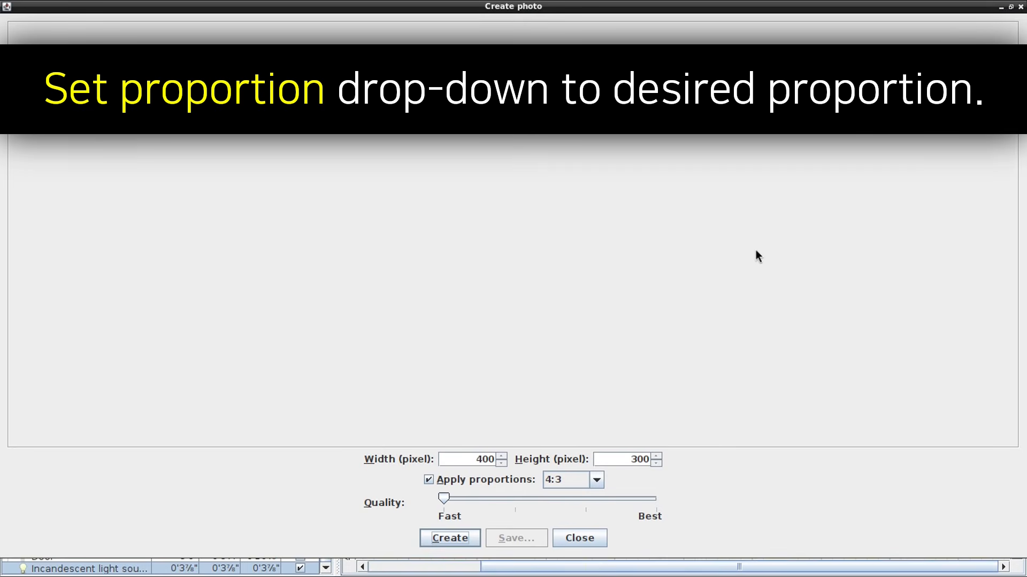
click(595, 480)
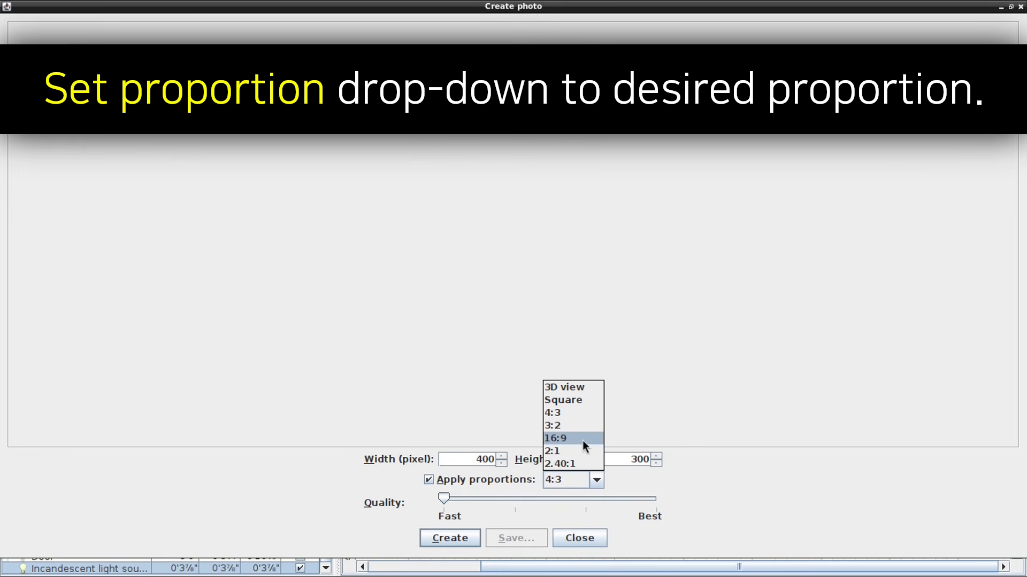
click(582, 440)
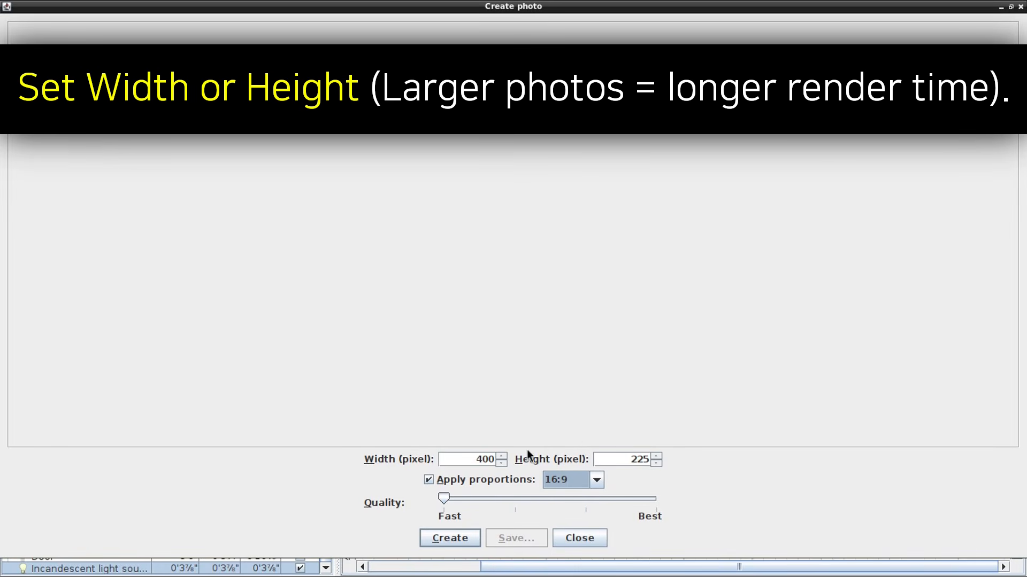
drag(466, 461, 507, 459)
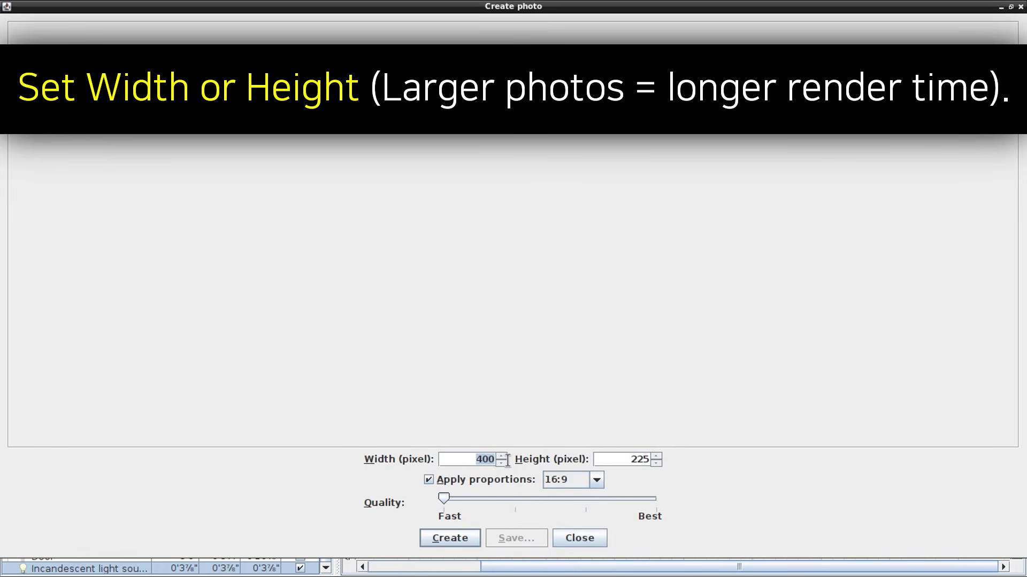
text(1920)
- Render the photo at Best quality with the added ceiling lights turned off
drag(444, 498, 698, 477)
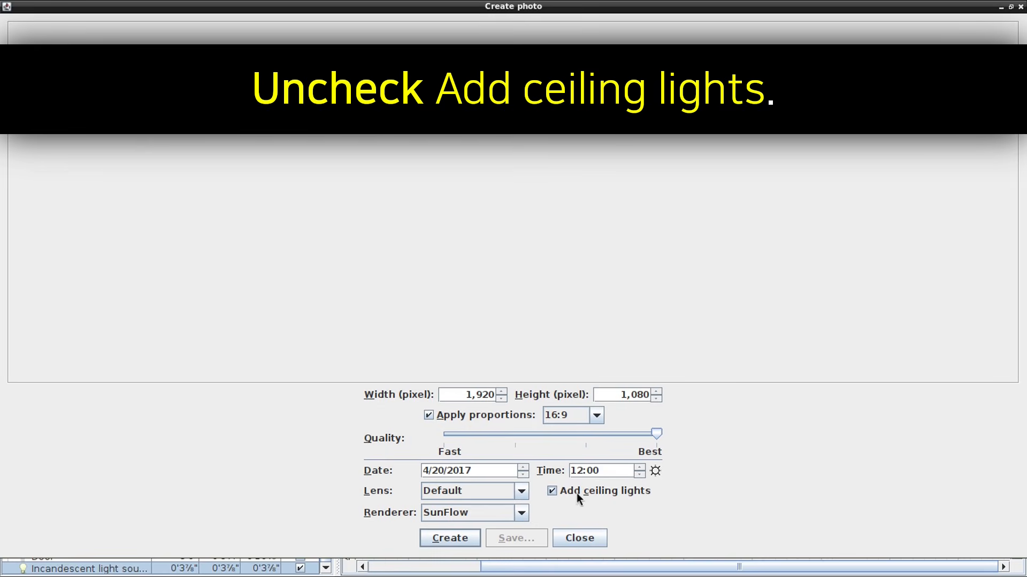
click(553, 493)
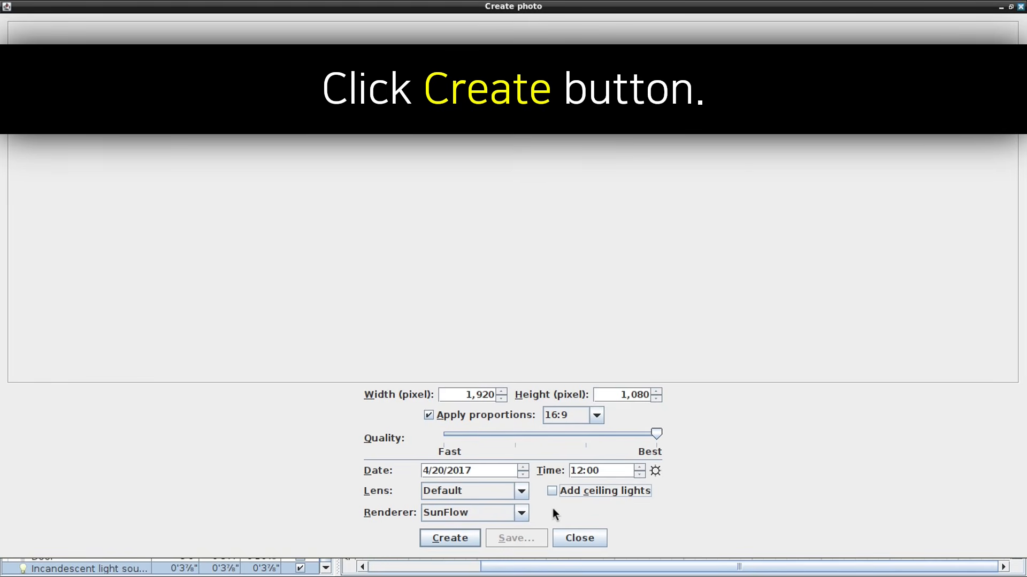
click(473, 541)
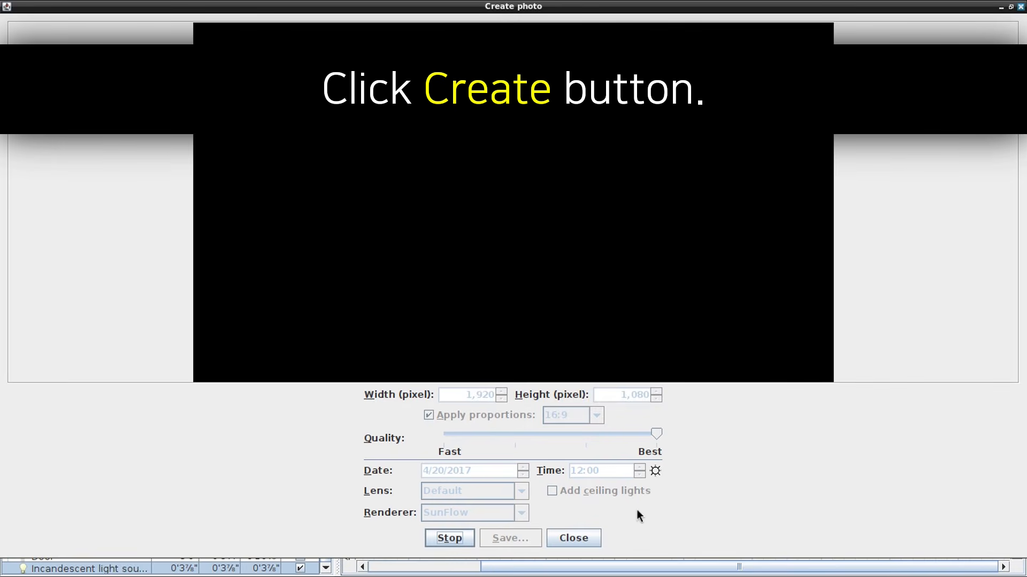
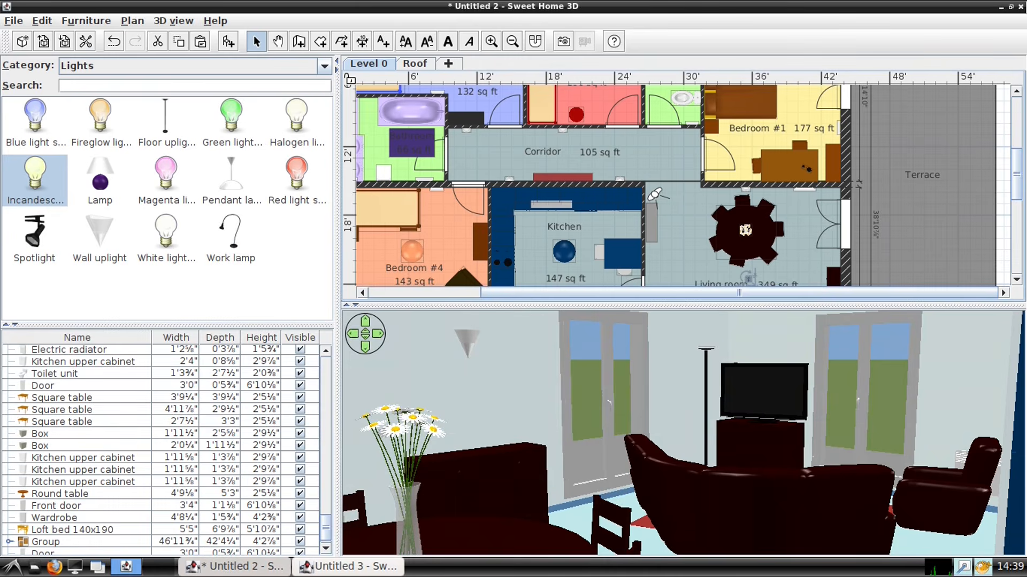
- Close the Untitled 2 home without saving and expand the empty Untitled 3 window to full screen
click(1020, 7)
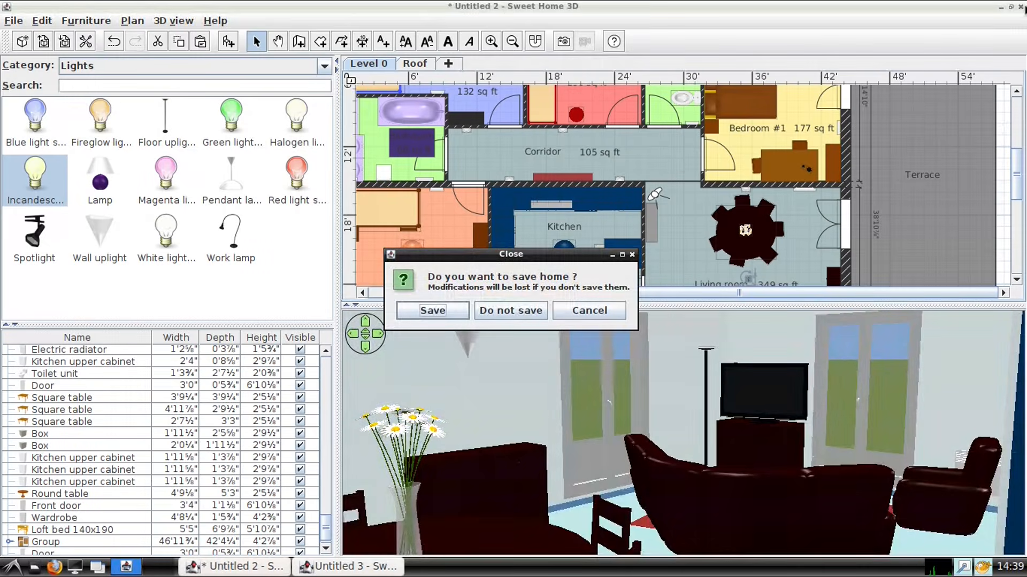
click(516, 311)
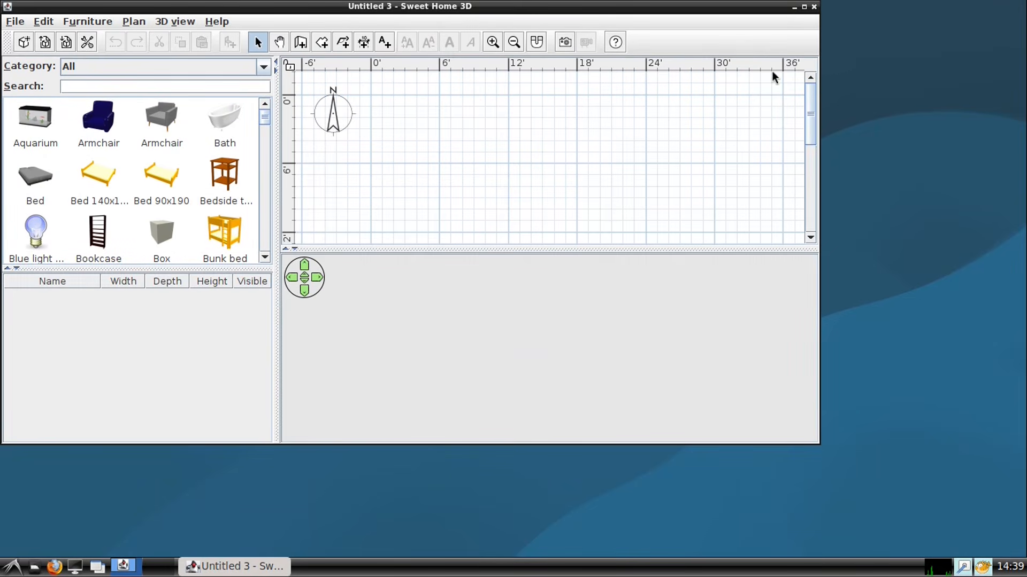
key(alt+F11)
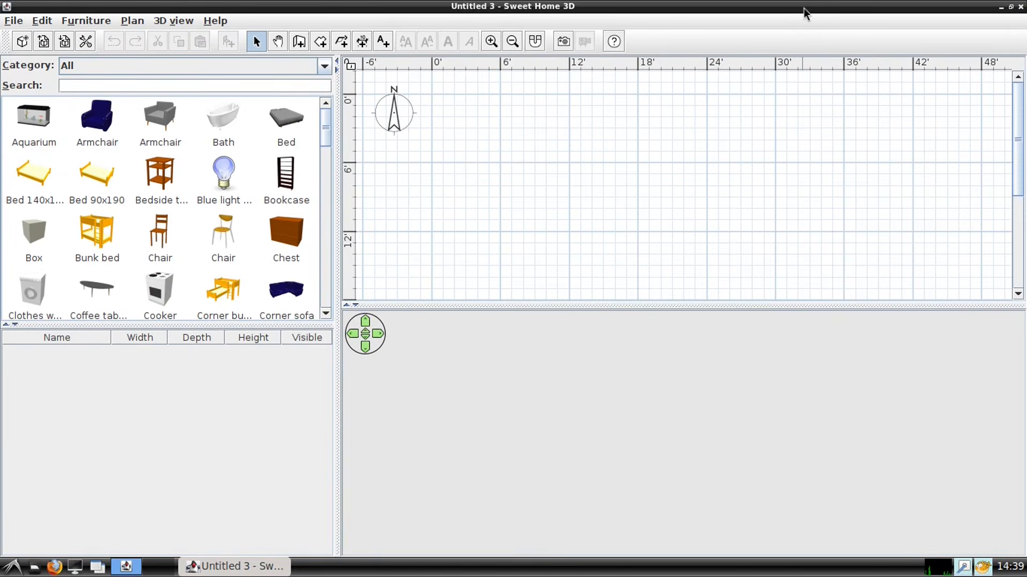
key(alt+F11)
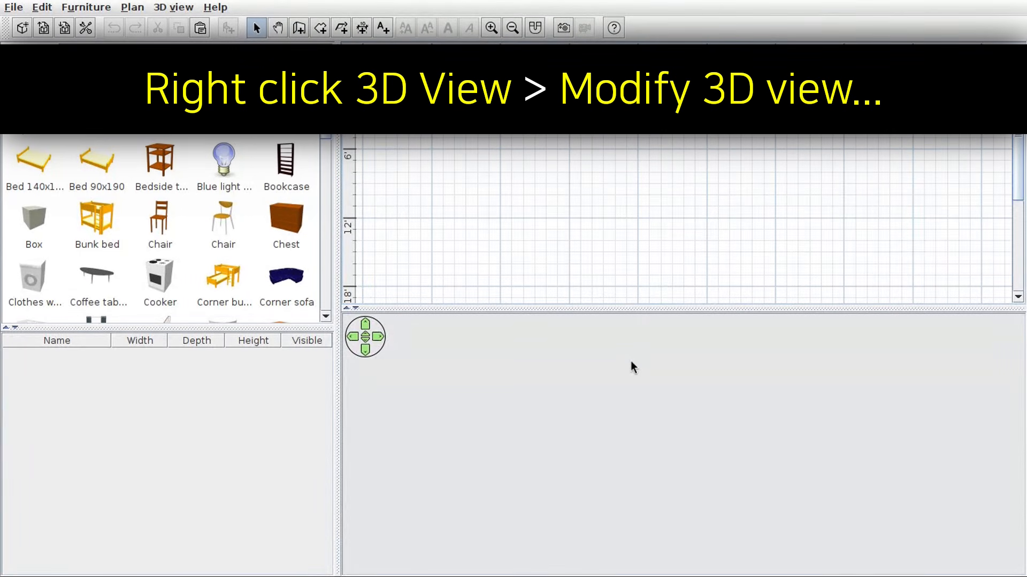
- Open the 3D view settings and give the ground the first Floor - Grass texture at 800% scale
right_click(625, 411)
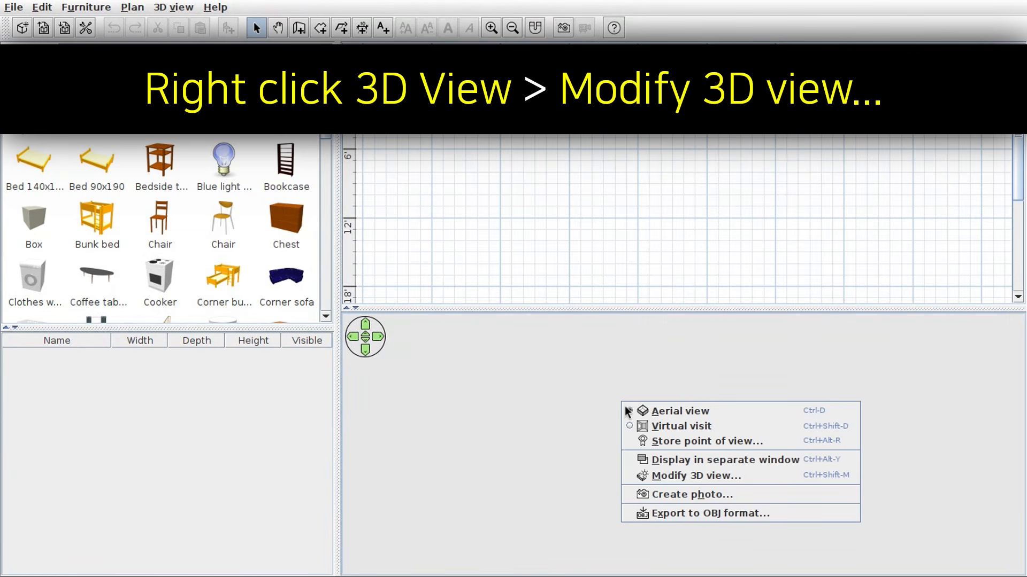
click(695, 476)
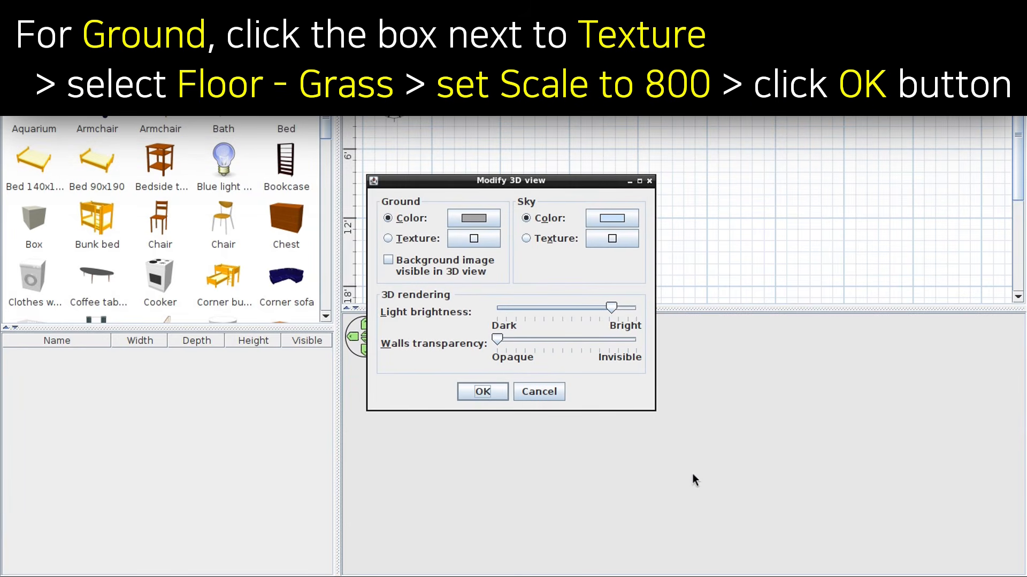
click(491, 241)
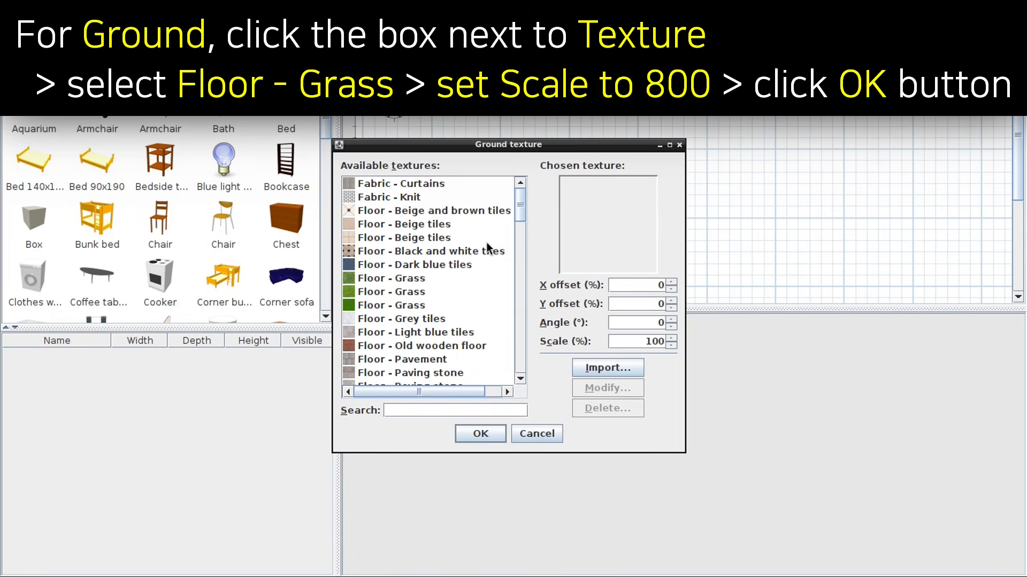
click(426, 280)
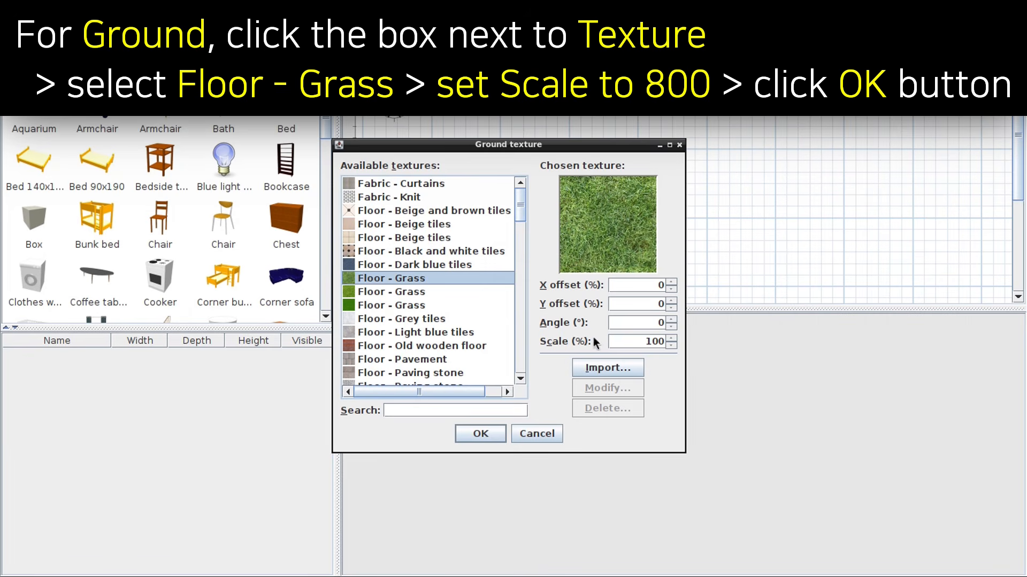
click(651, 342)
key(BackSpace)
text(8)
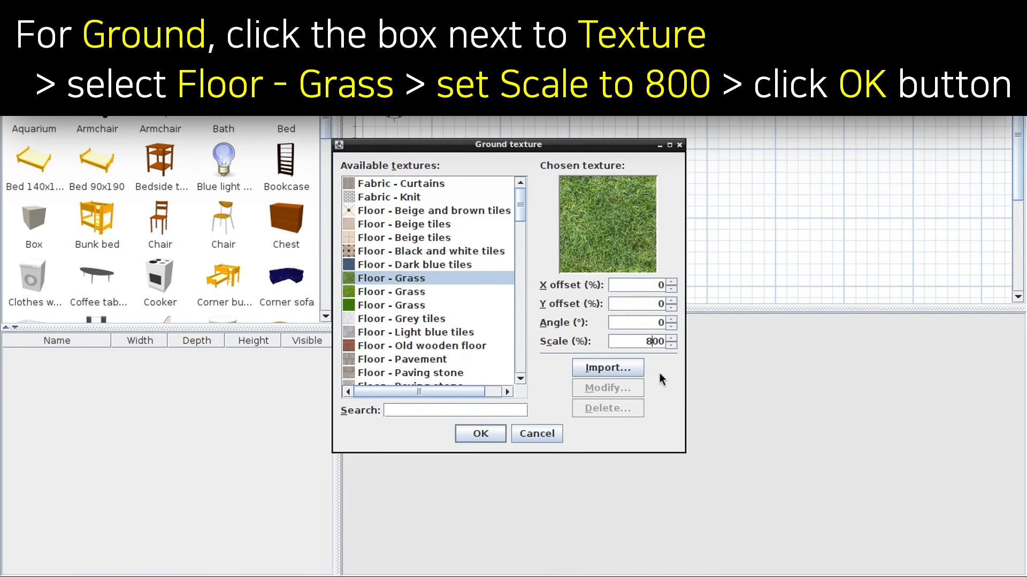
click(492, 435)
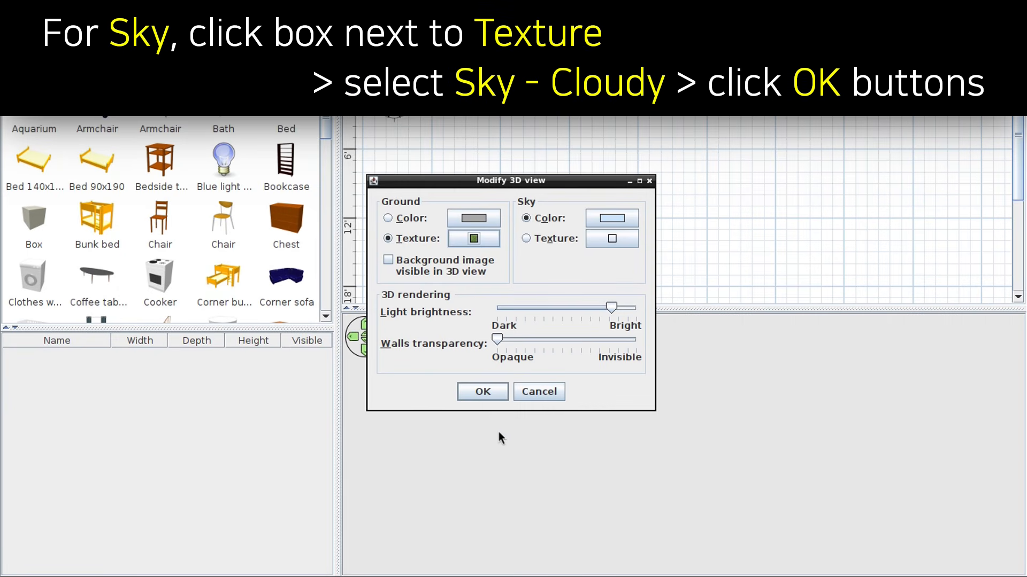
- Give the sky the Sky - Cloudy texture and apply the 3D view changes
click(627, 240)
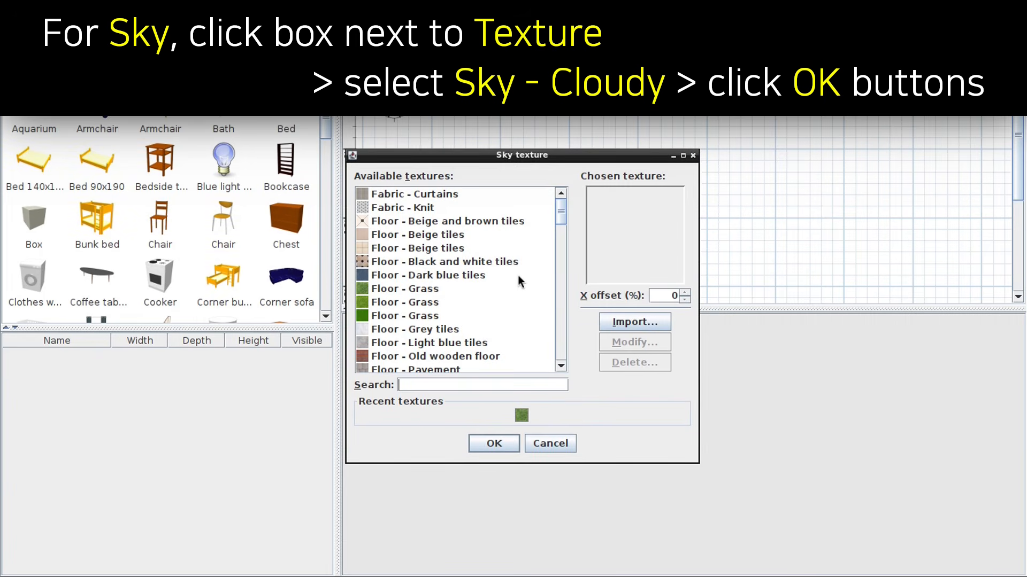
scroll(516, 272, down, 8)
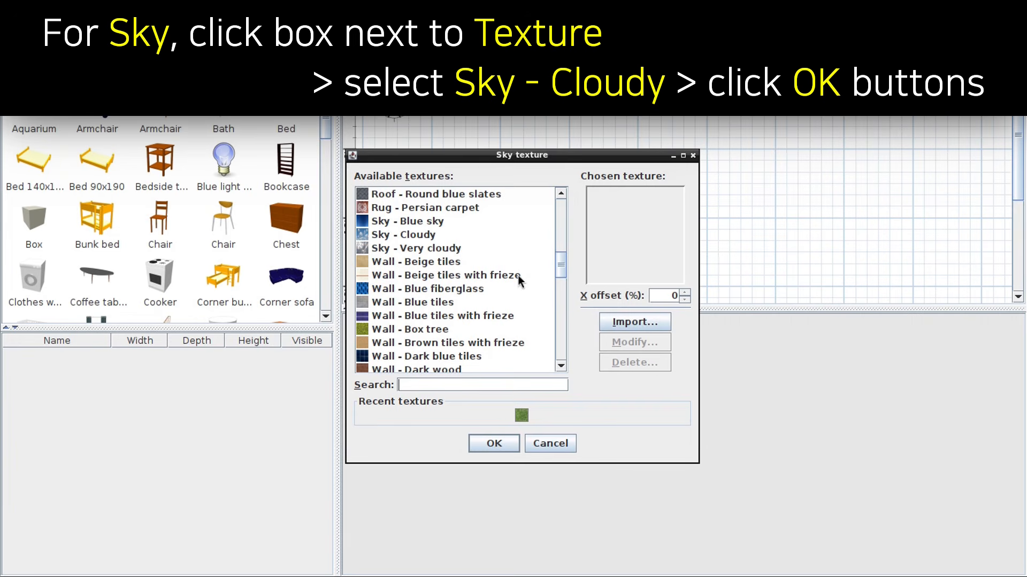
click(442, 239)
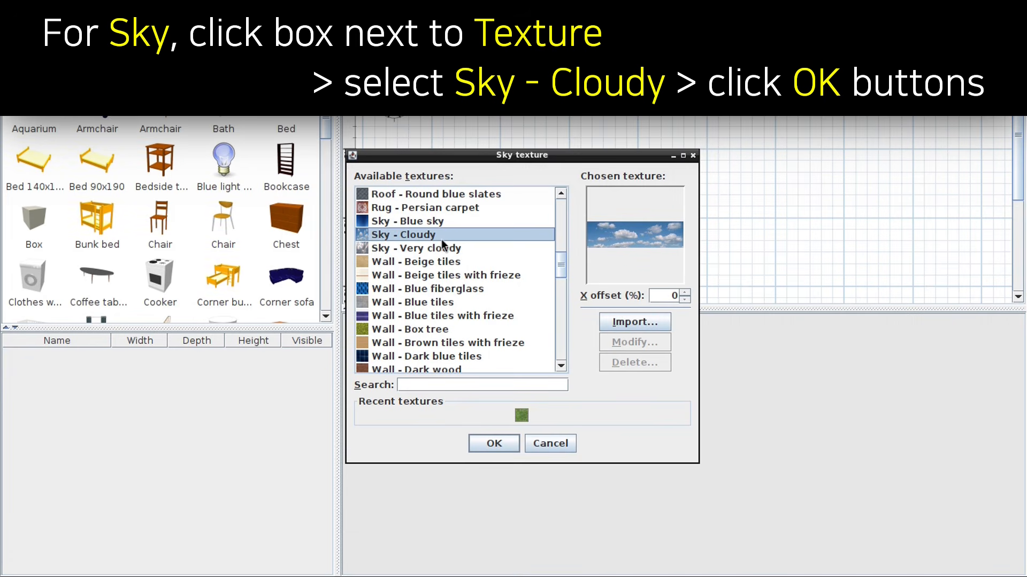
click(515, 450)
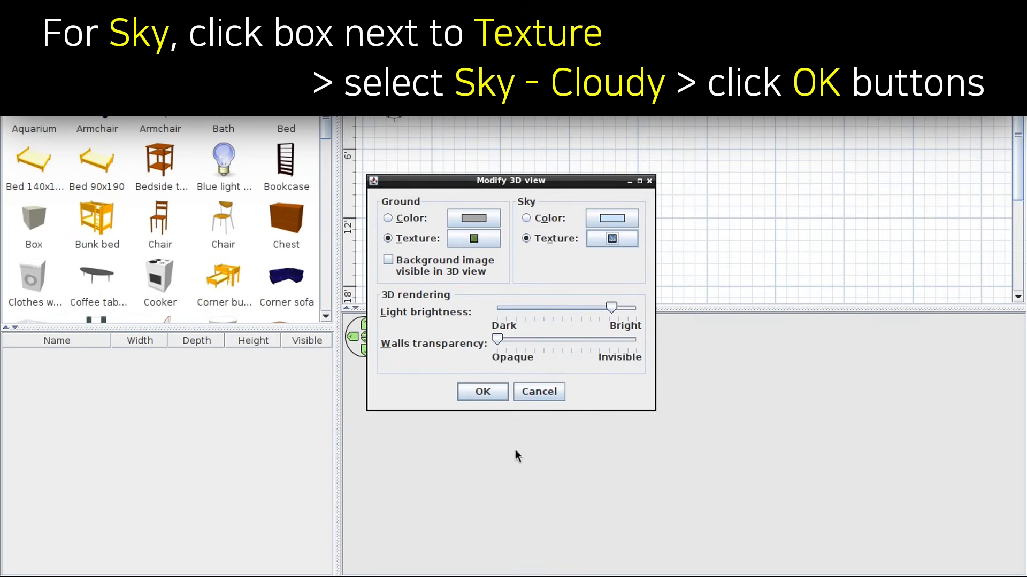
click(484, 392)
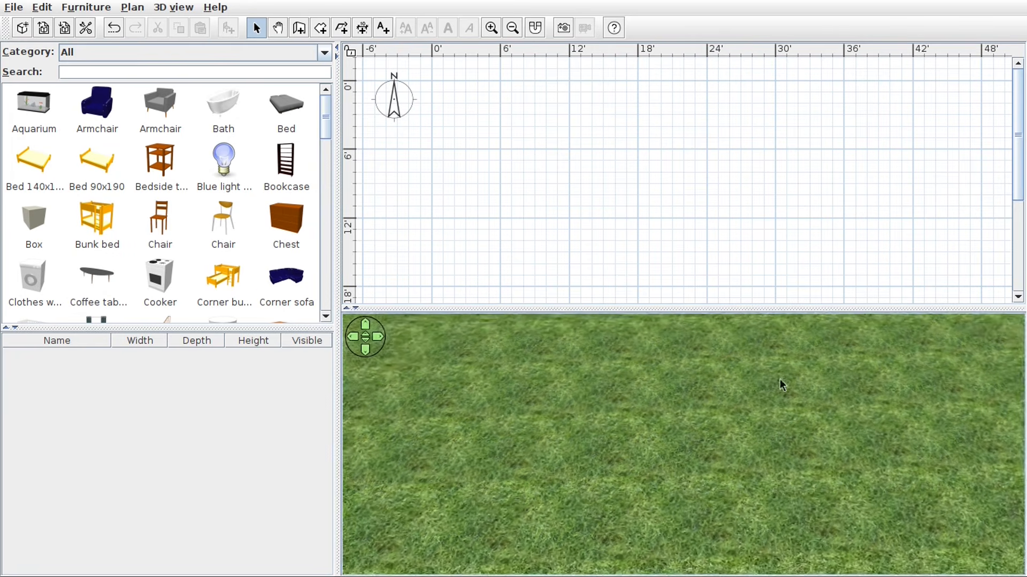
drag(779, 380, 748, 350)
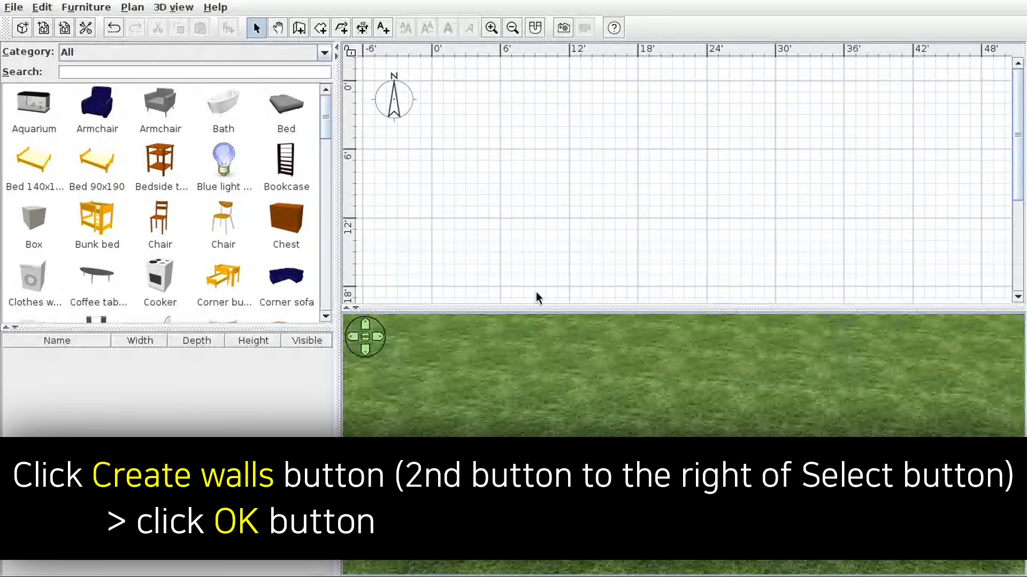
- Draw a closed freehand outline of six walls with Create walls, about 30' by 15' overall, with a notch in its northwest corner
click(303, 31)
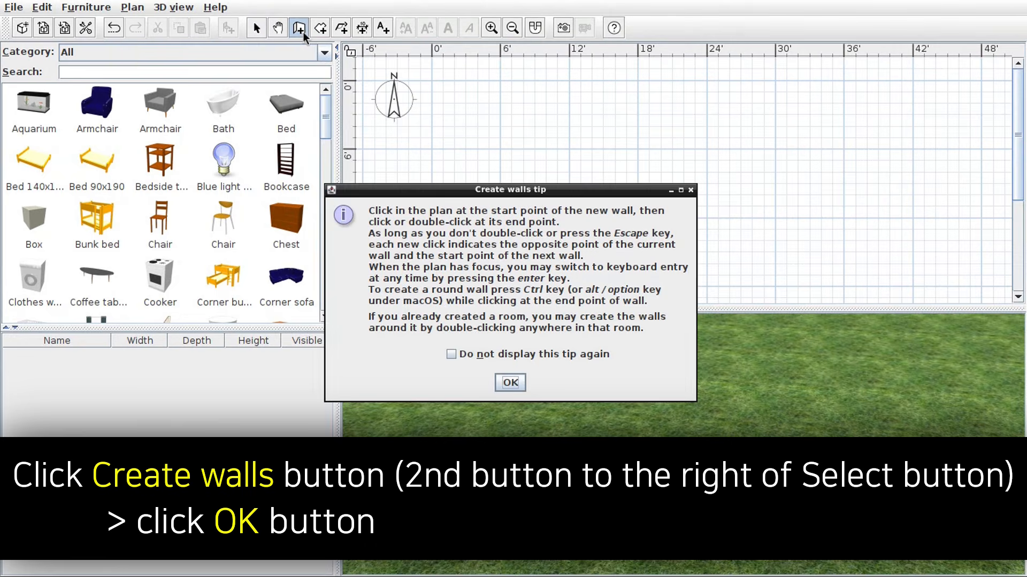
click(510, 387)
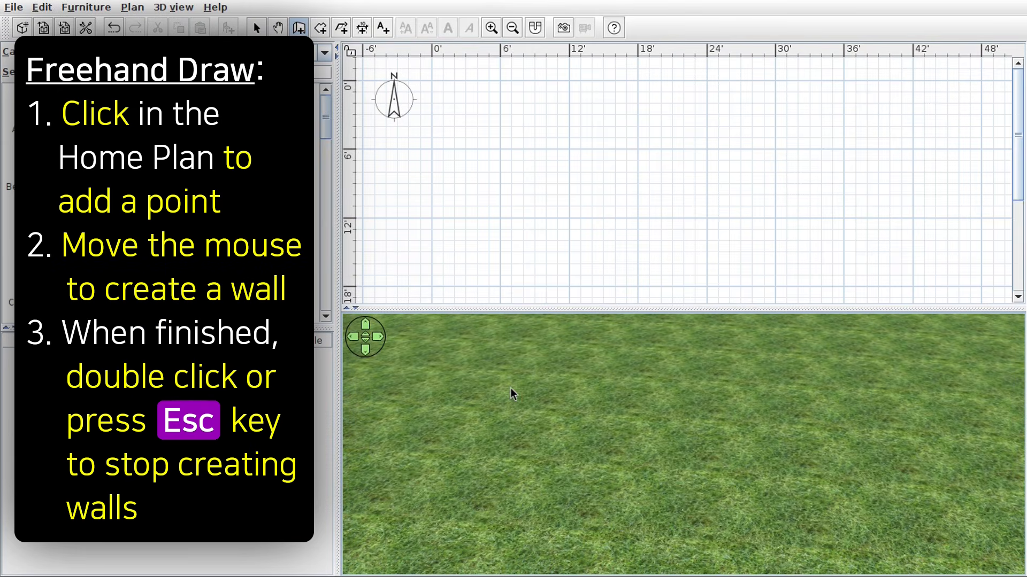
click(473, 176)
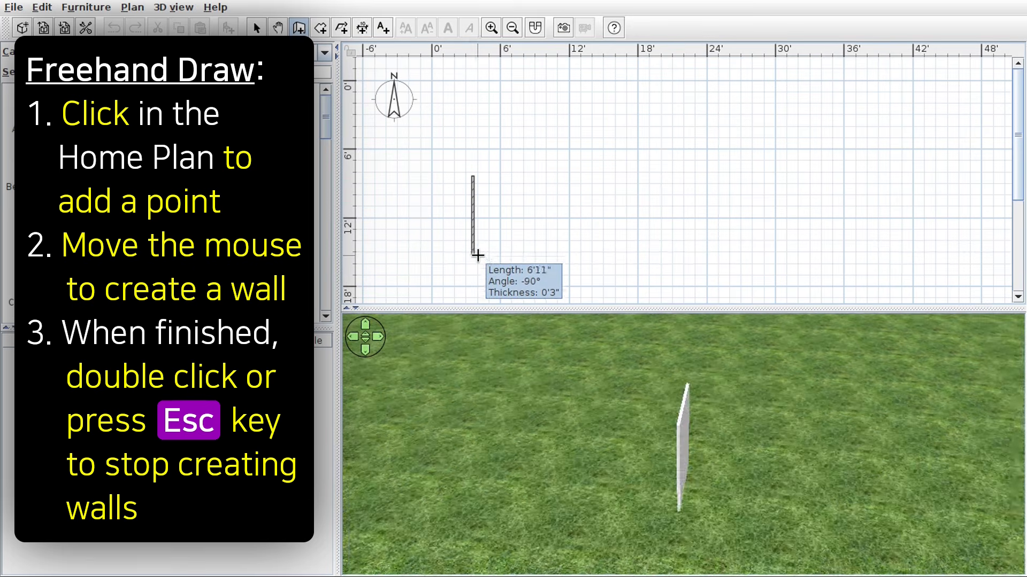
double_click(478, 256)
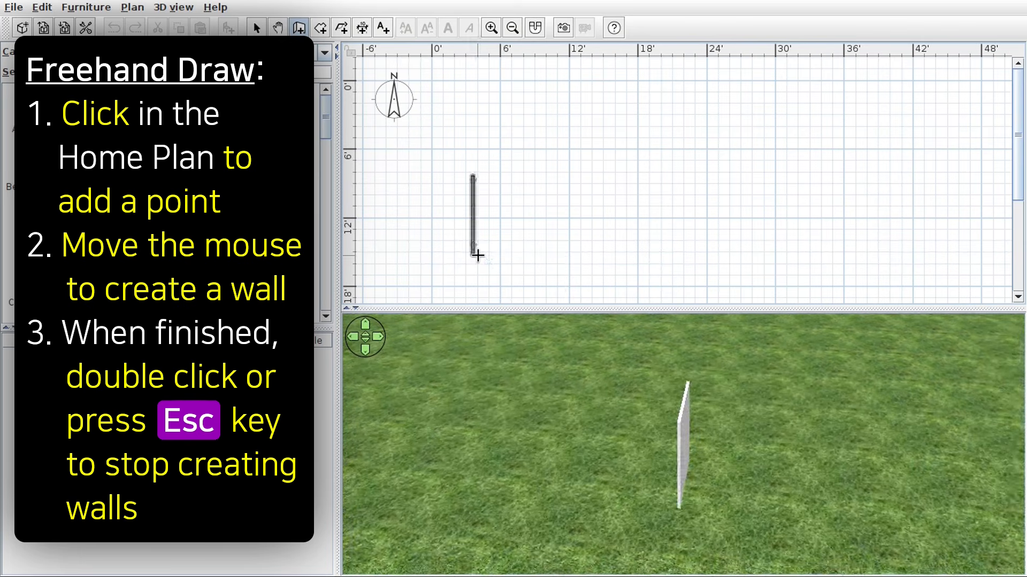
click(478, 255)
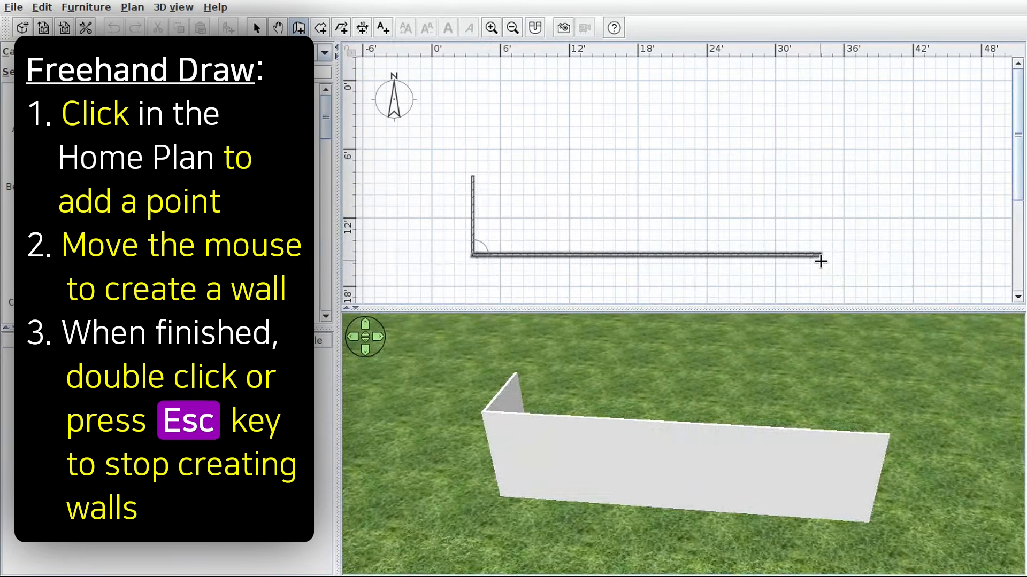
click(820, 260)
click(804, 80)
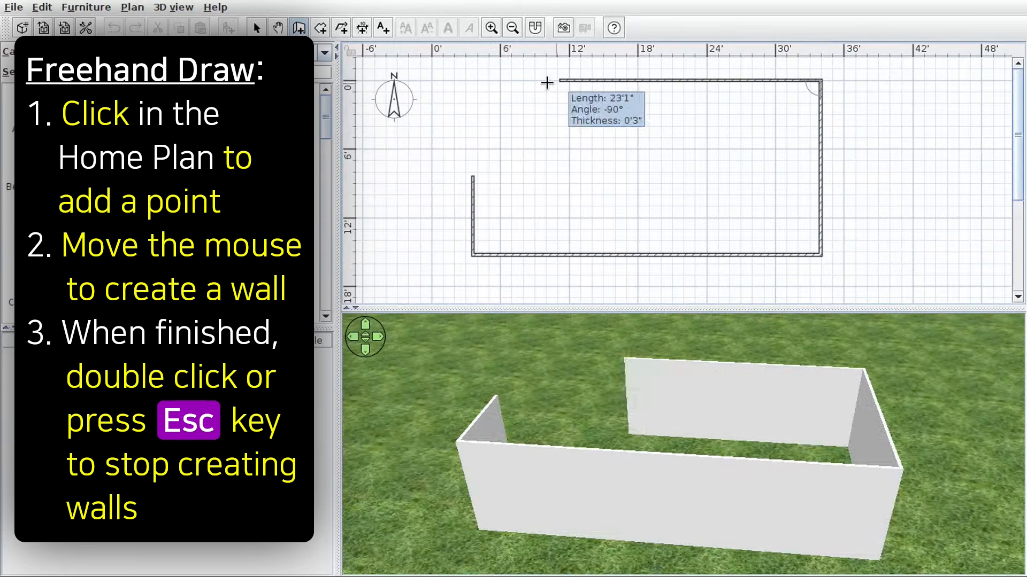
click(546, 81)
click(552, 176)
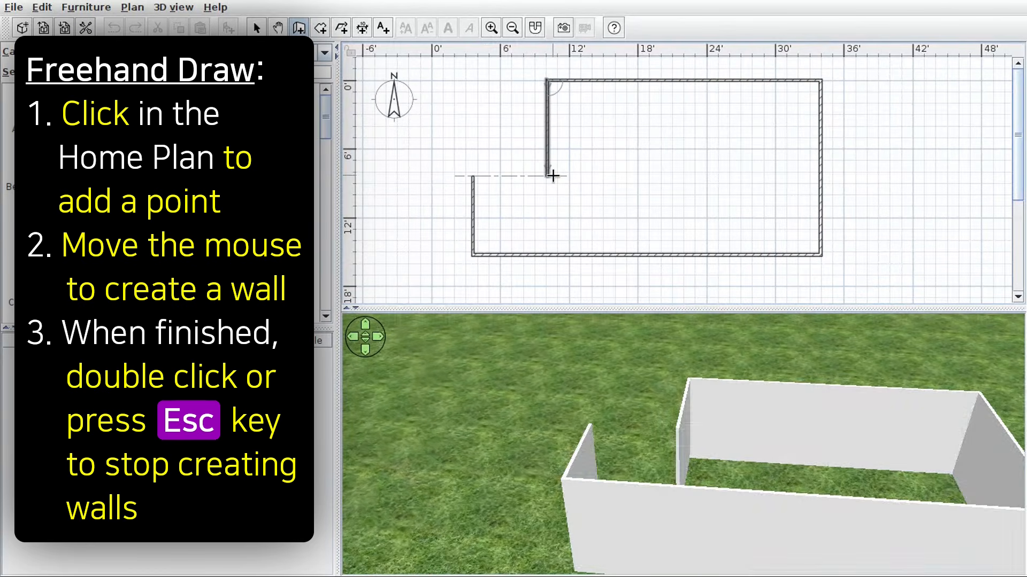
double_click(472, 177)
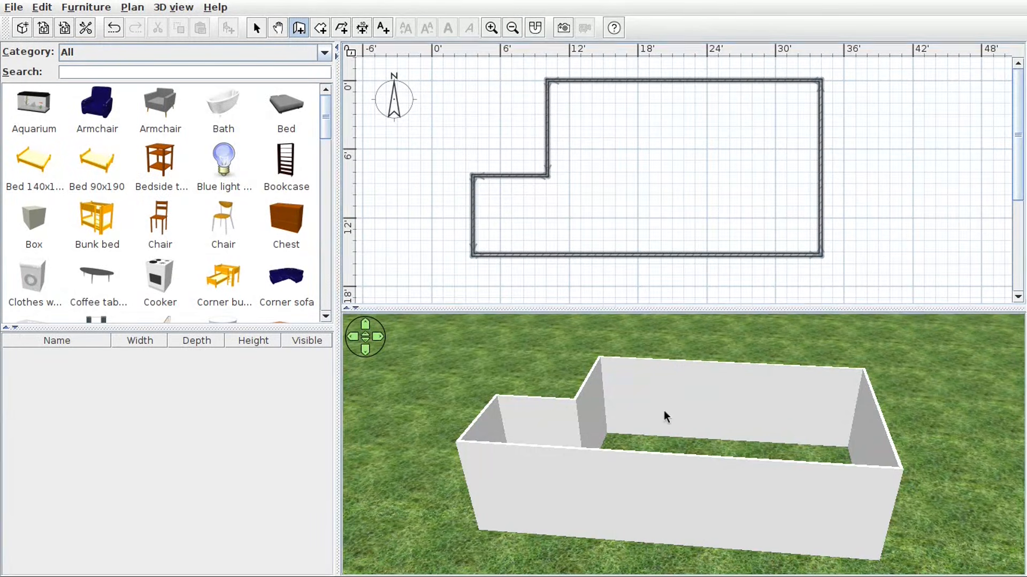
- Undo the wall creation, redo it, and undo it once more to empty the plan
drag(664, 409, 680, 447)
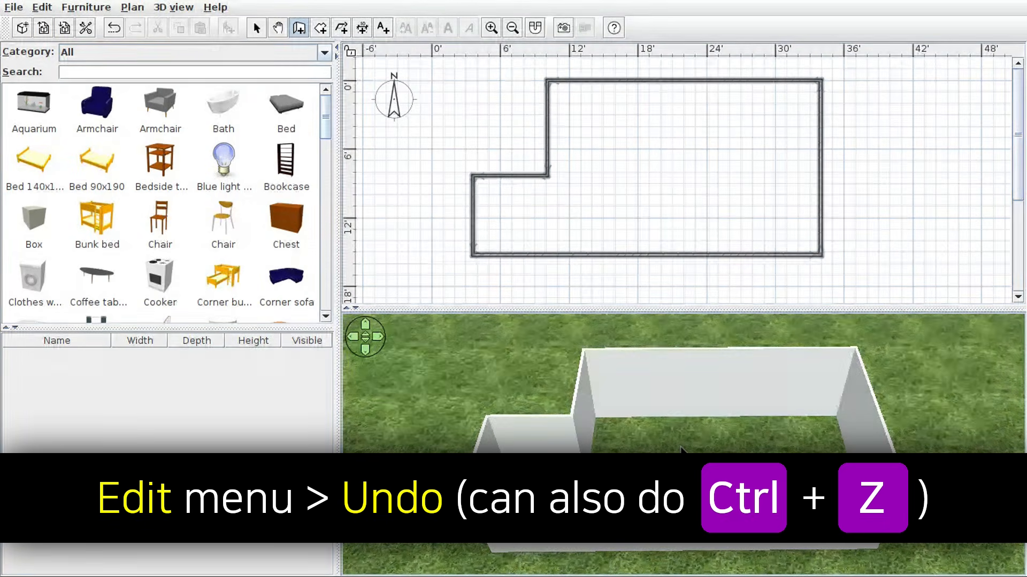
click(42, 7)
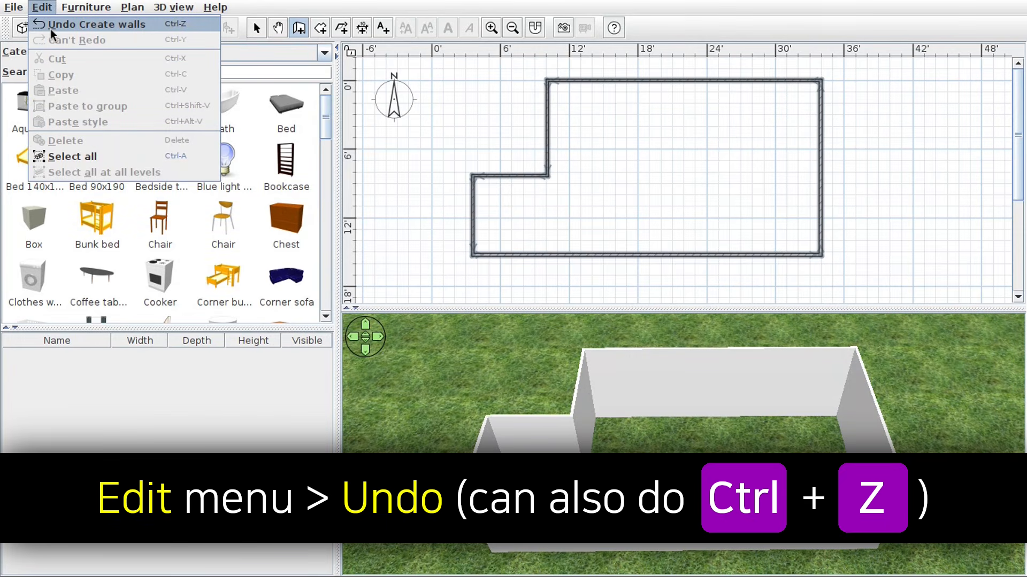
click(50, 29)
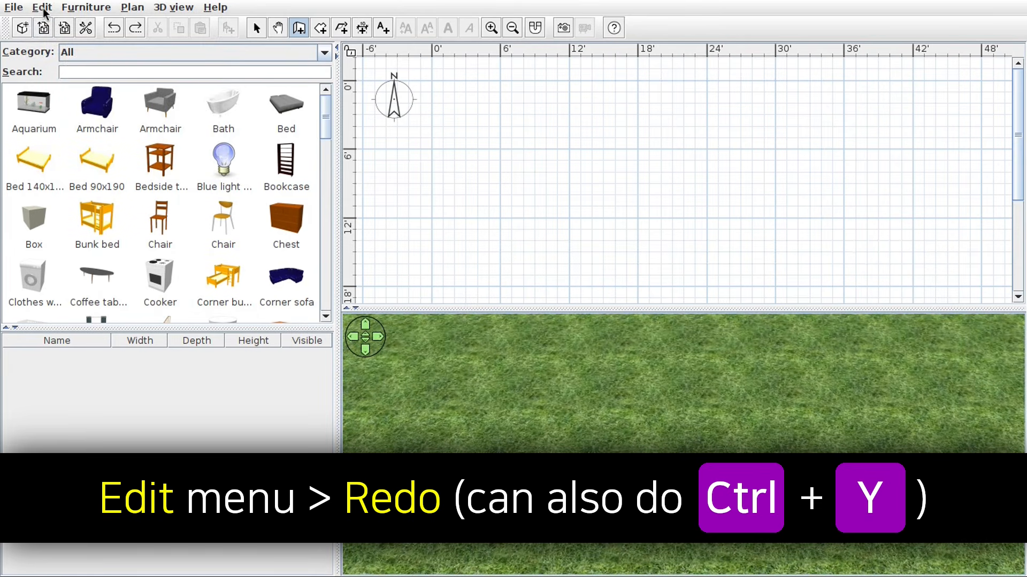
click(43, 8)
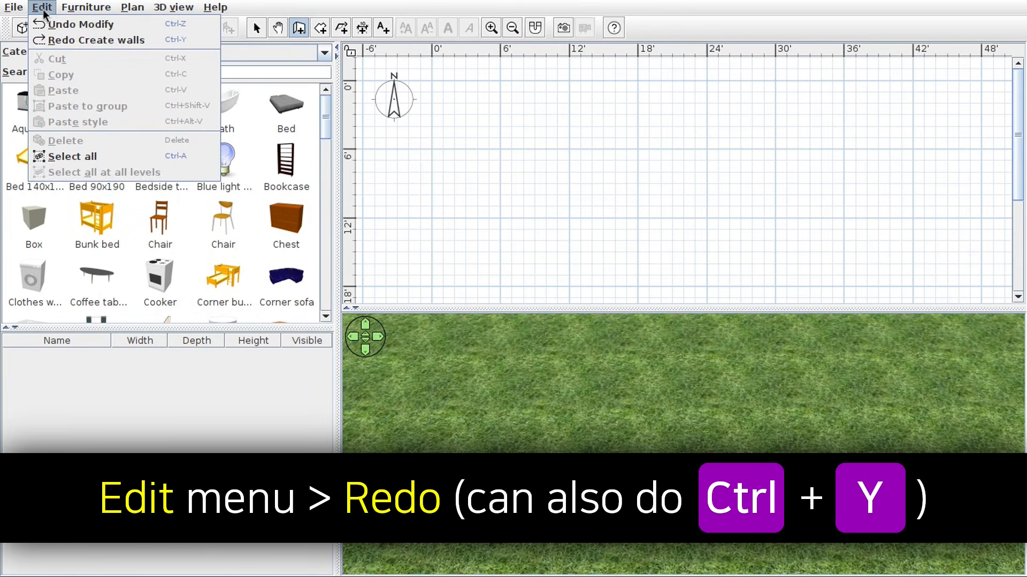
click(70, 43)
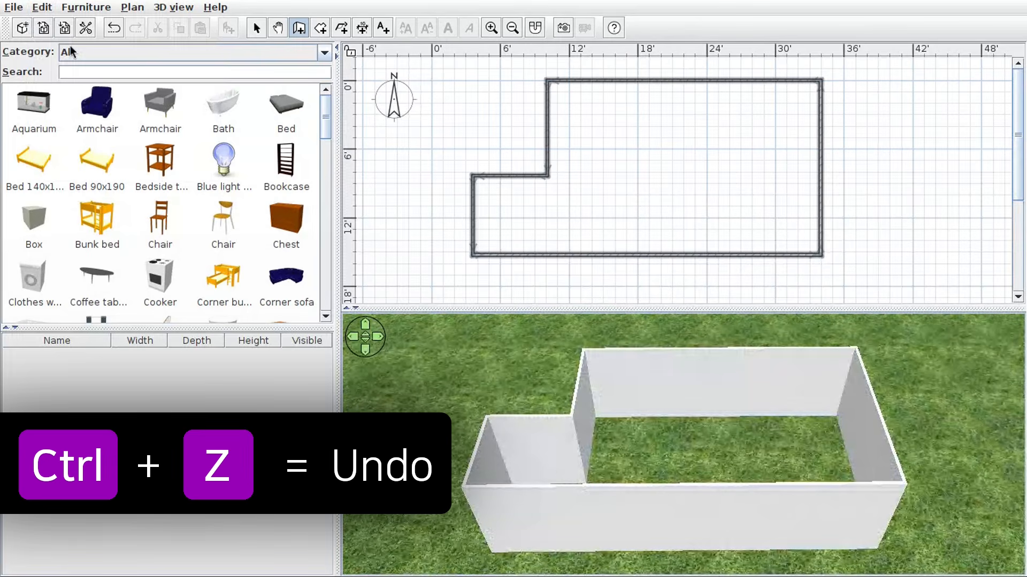
key(ctrl+z)
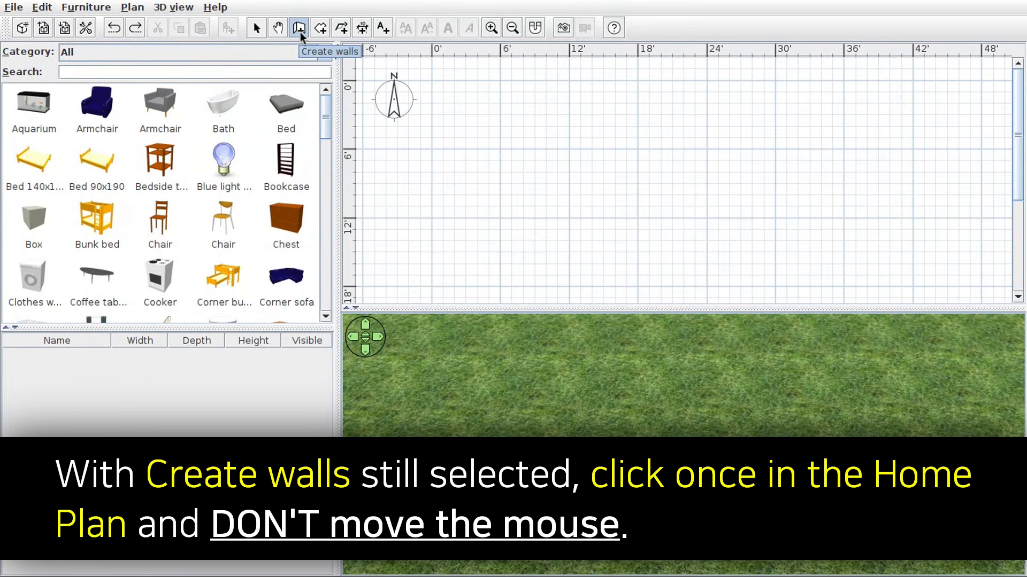
- Start a new wall in the plan with its starting point set to X 0 and Y 0
click(464, 119)
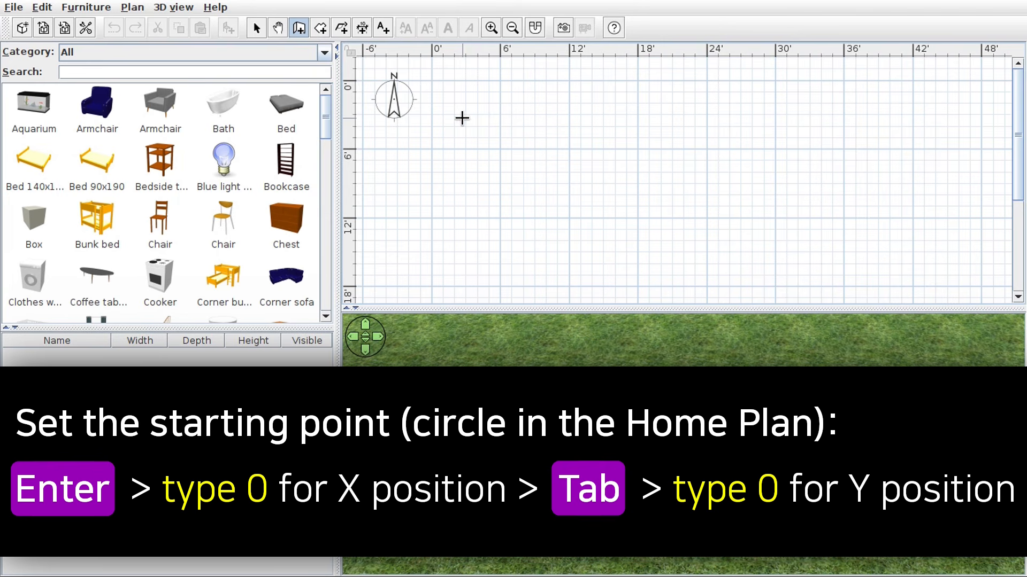
key(Return)
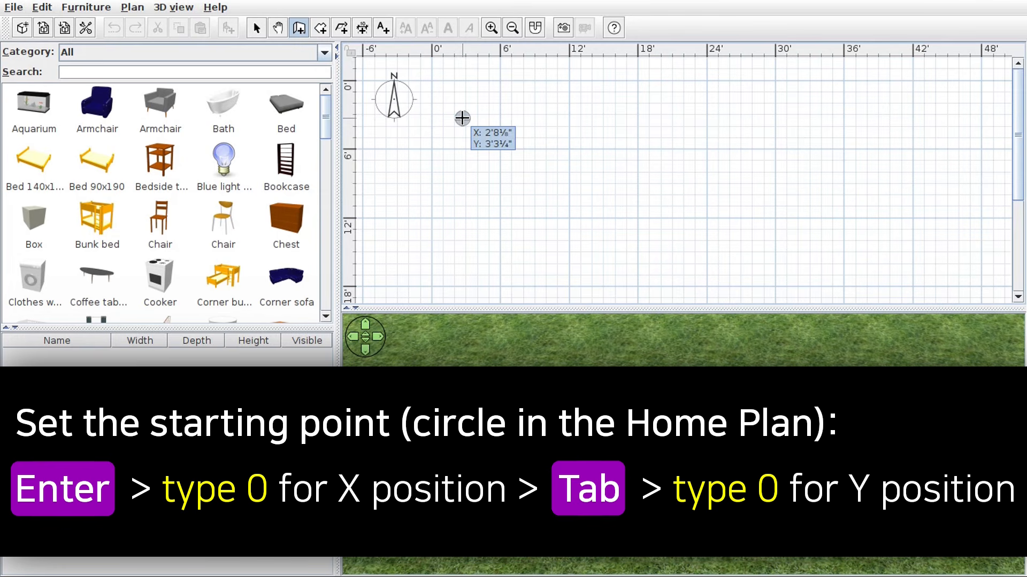
text(0)
key(BackSpace)
key(BackSpace)
key(BackSpace)
key(BackSpace)
key(BackSpace)
key(BackSpace)
text(0)
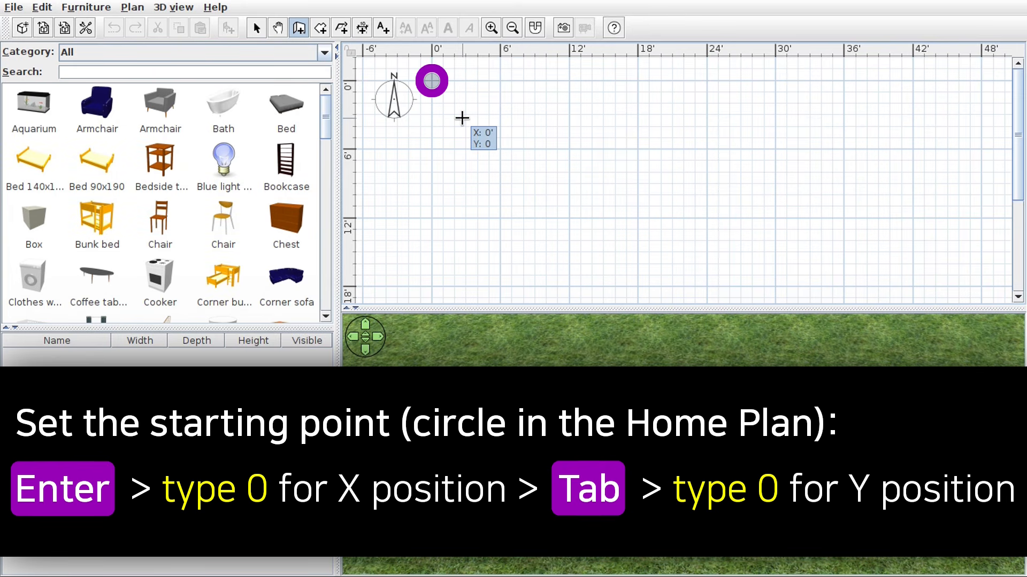
key(Return)
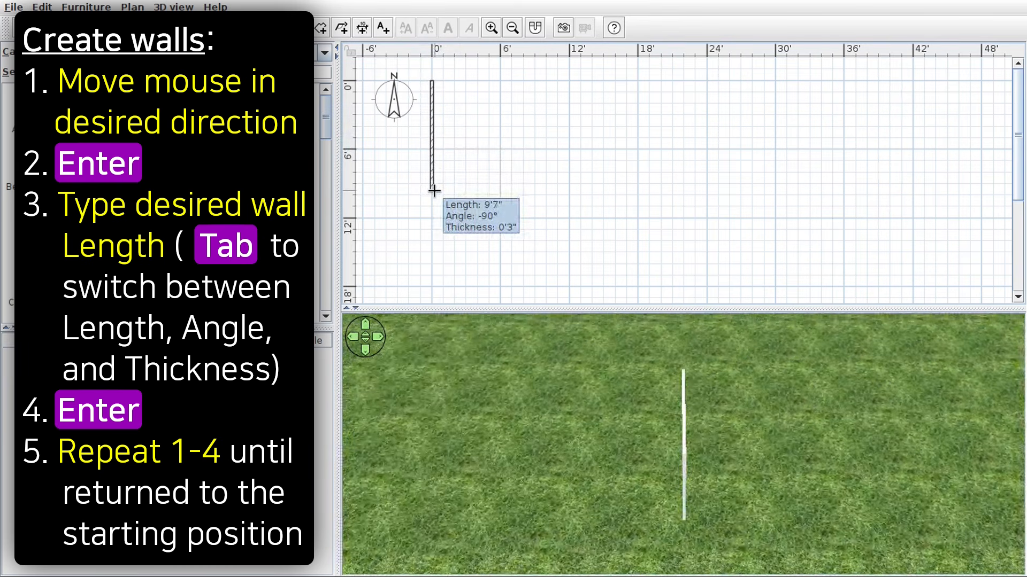
- Draw the west wall 6' long southward from the starting point, and continue eastward with a 33' south wall
key(Return)
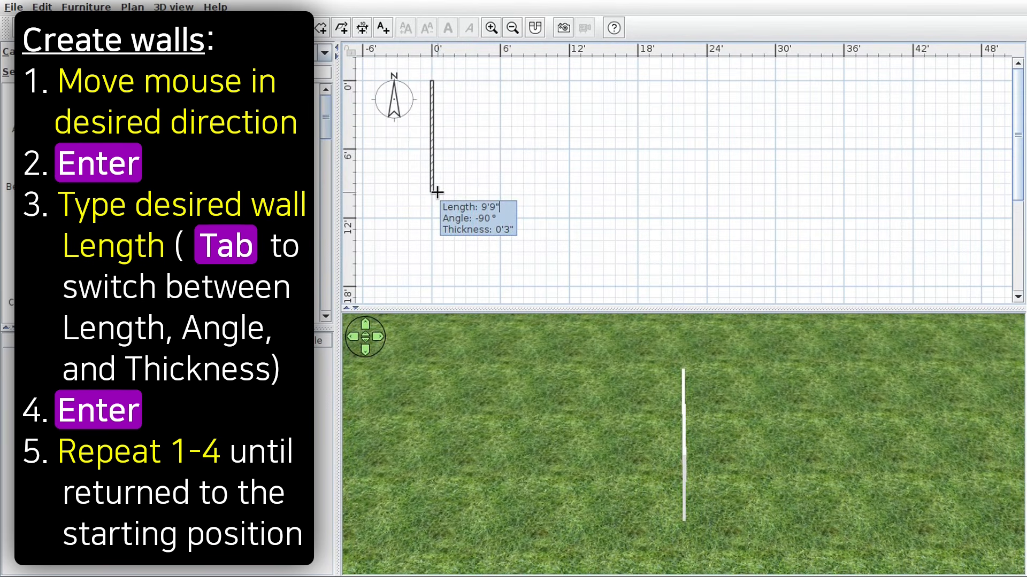
text(6')
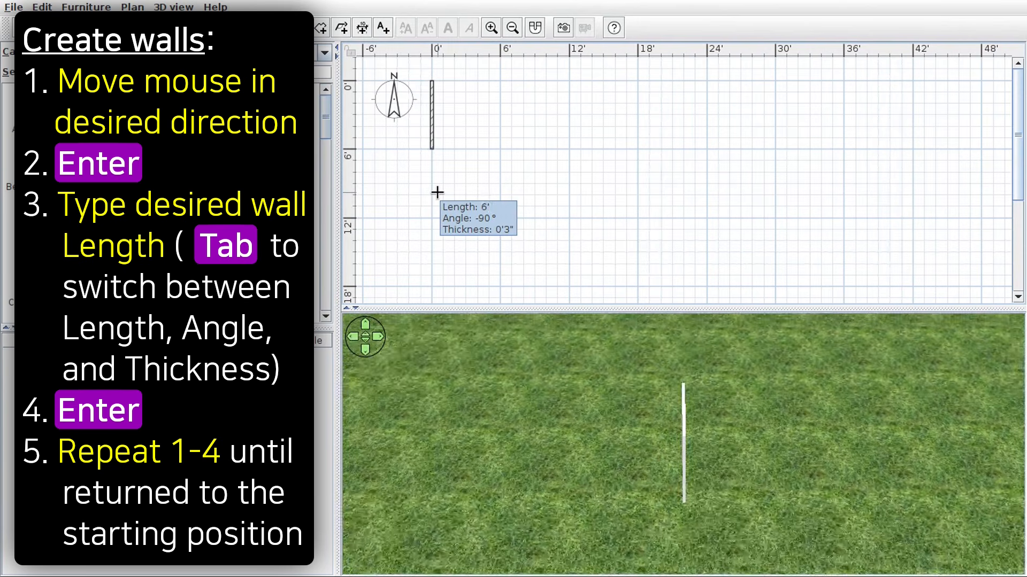
key(Return)
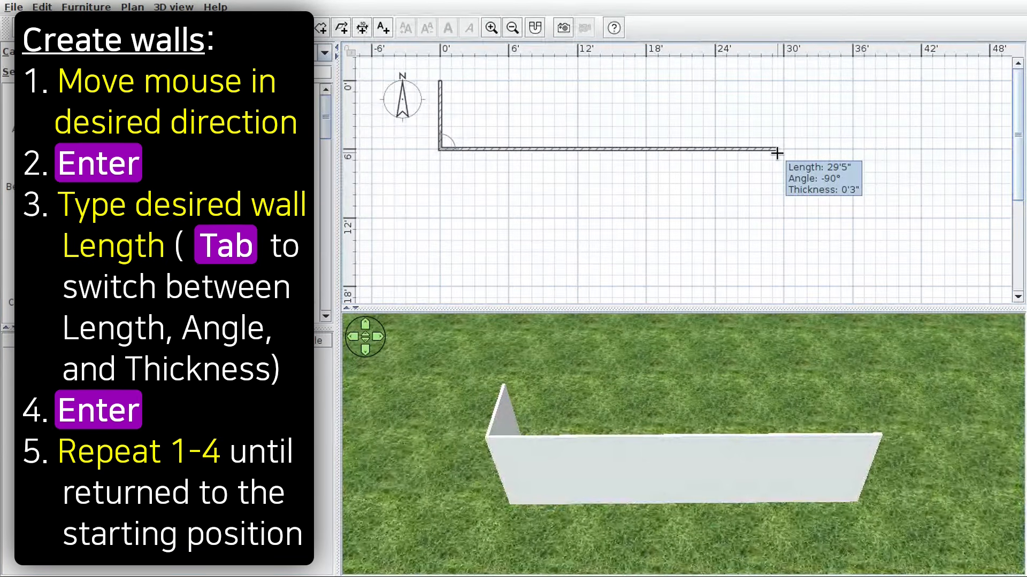
key(Return)
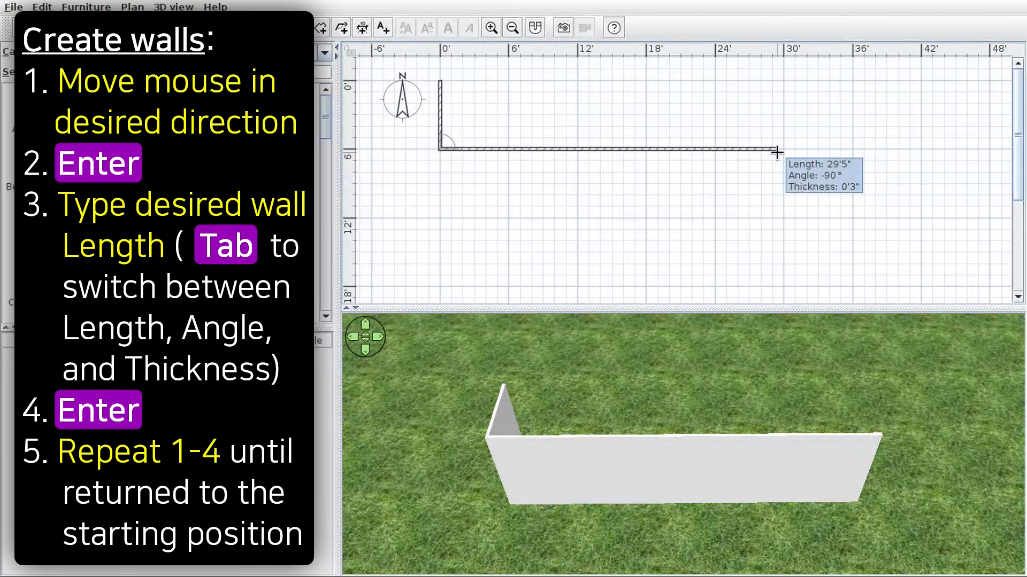
text(33')
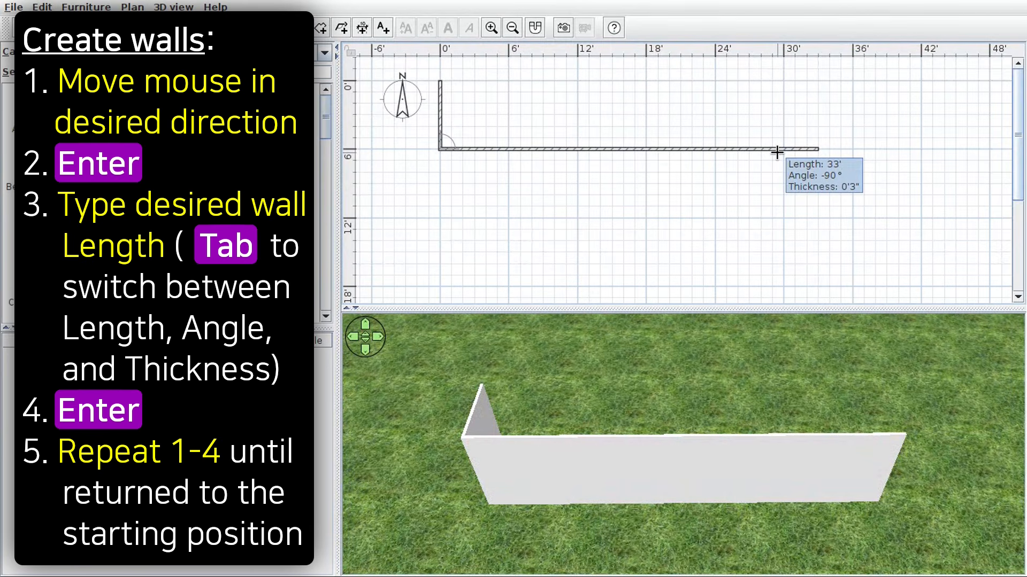
key(Return)
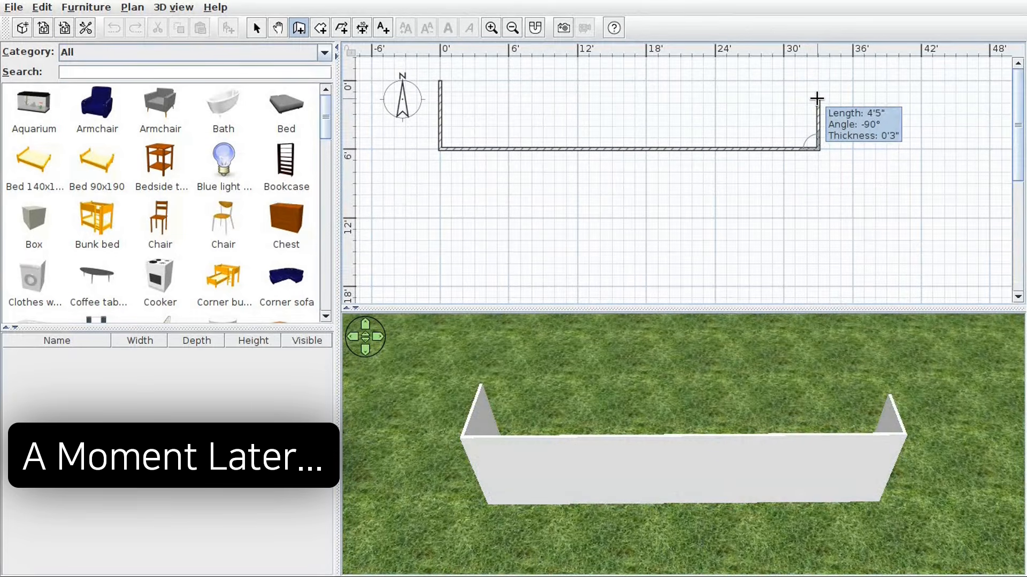
- Add a 12' east wall and a 27' north wall, and close the outline with two 6' walls forming the northwest notch
key(Return)
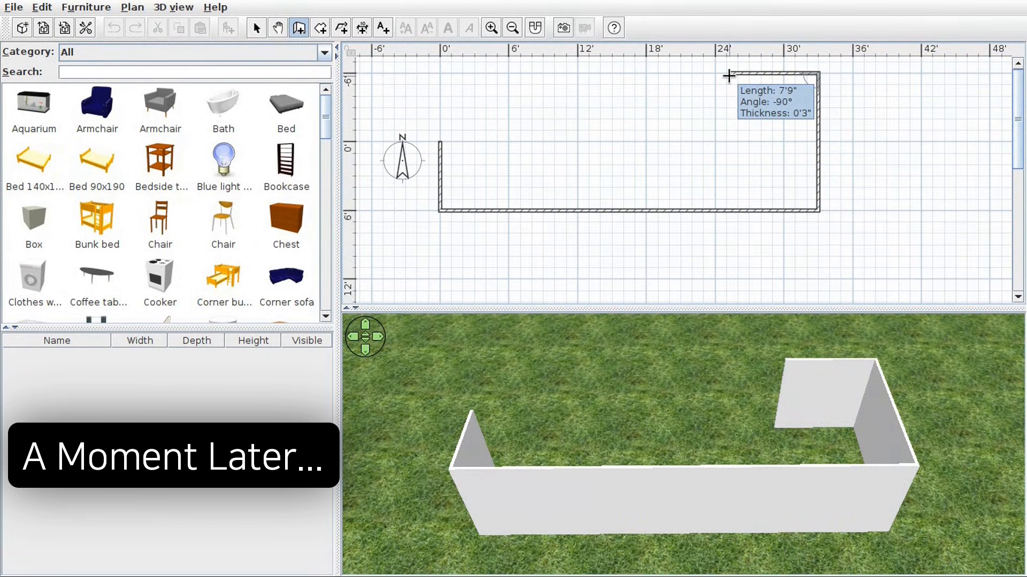
text(27')
key(Return)
click(509, 129)
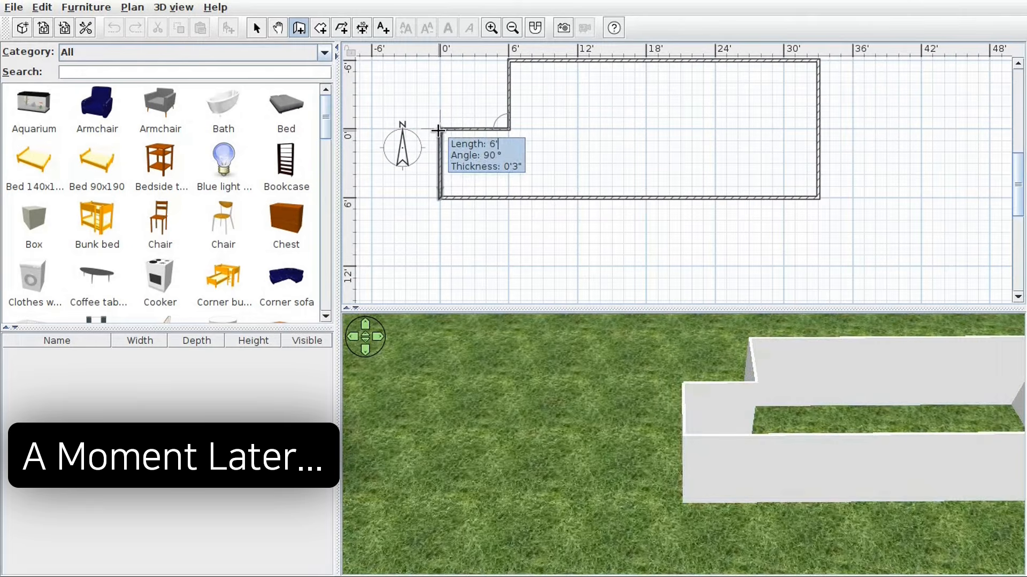
double_click(440, 128)
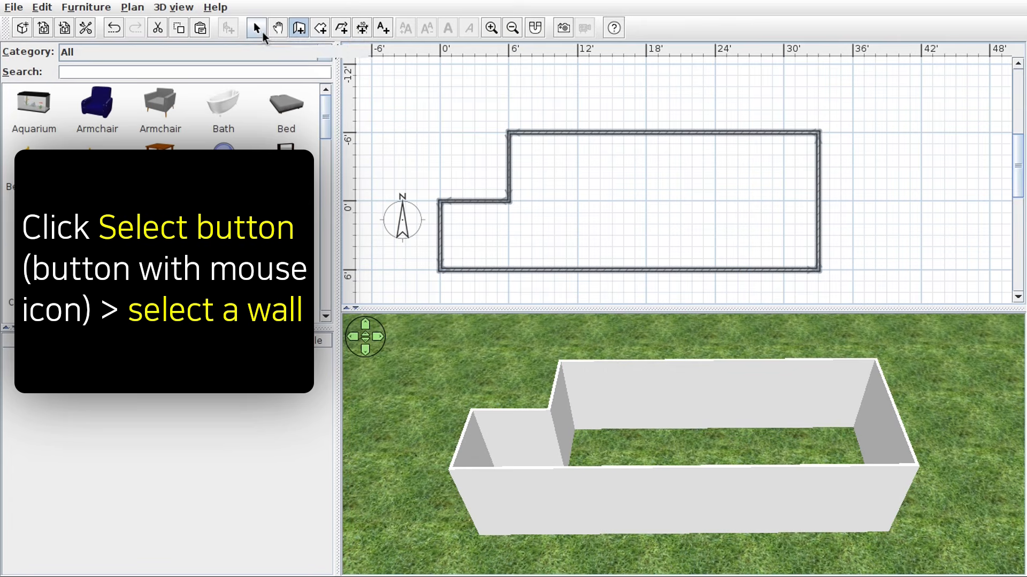
- Select the 27' north wall on its own and move its east end to adjust the wall's length and position
click(263, 33)
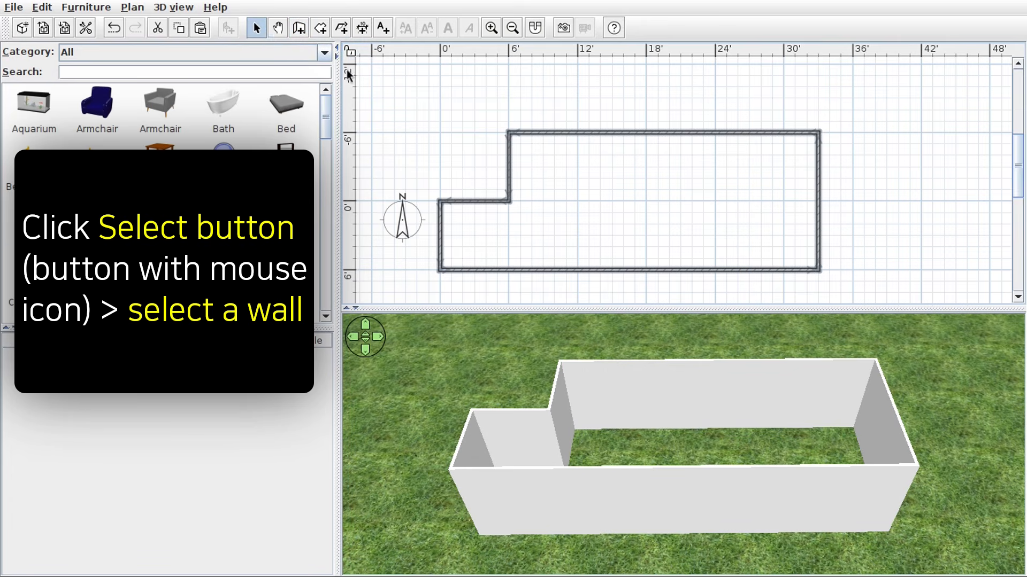
click(768, 132)
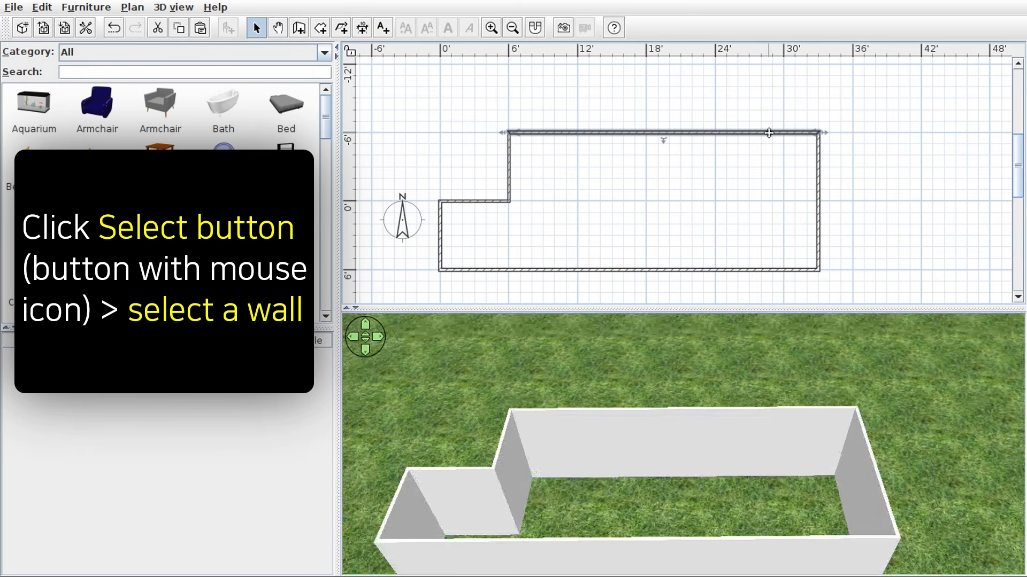
drag(819, 133, 819, 136)
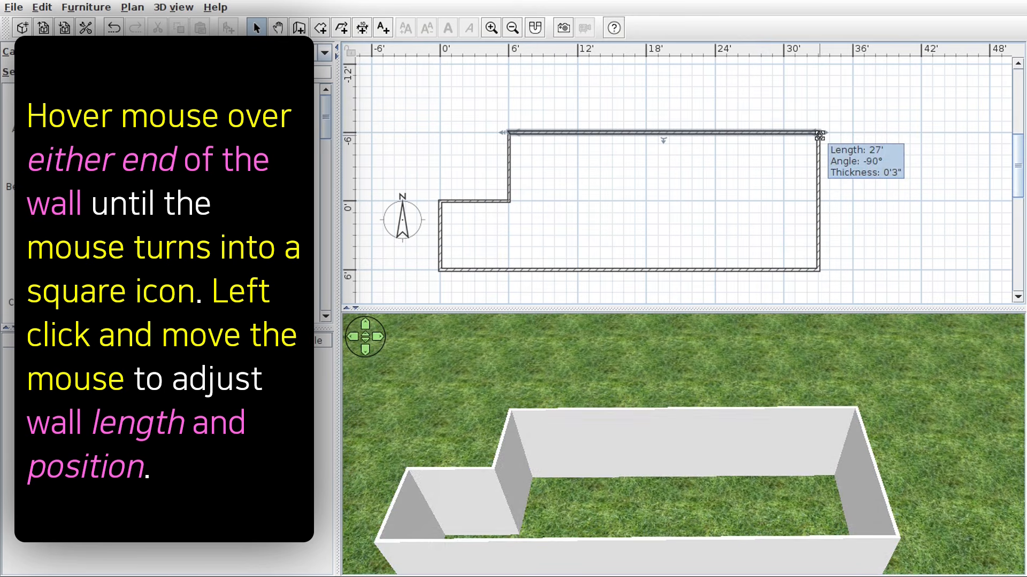
- Stretch the north wall's east end to a length of 27'6" and bow the wall outward to an arc extent of about -34°
mouse_move(819, 135)
mouse_down()
mouse_move(891, 133)
mouse_move(824, 136)
mouse_up()
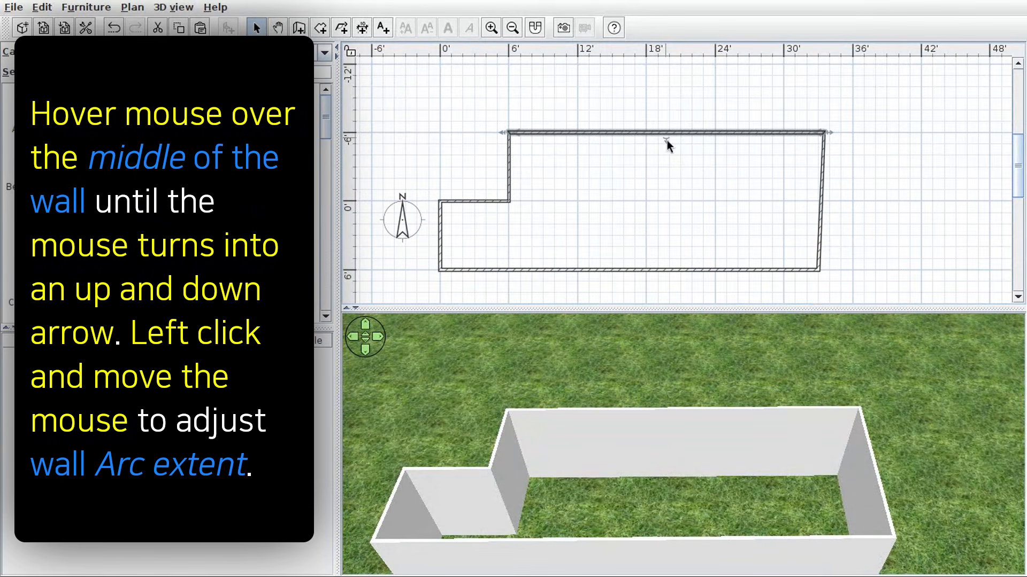
drag(665, 134, 665, 135)
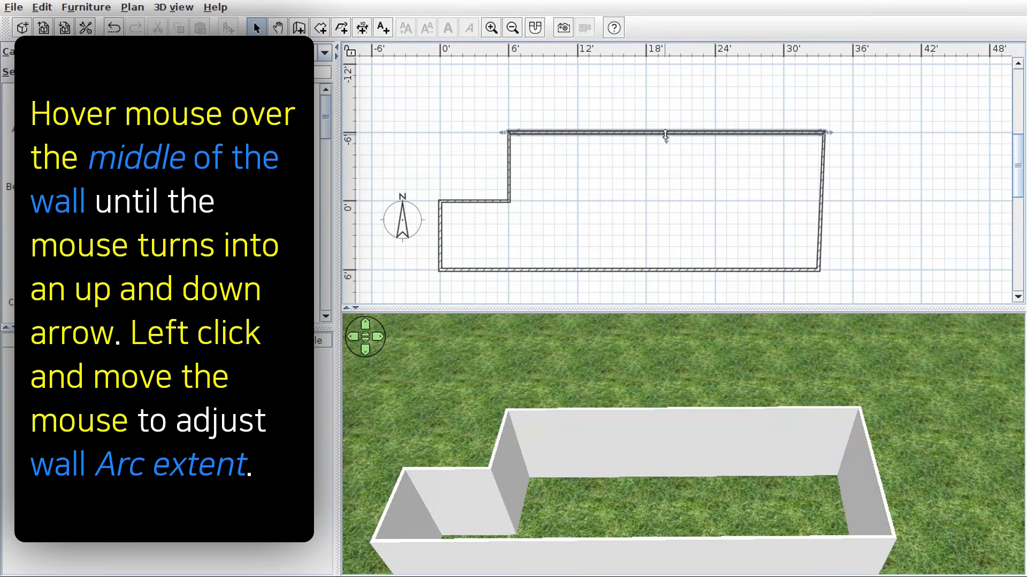
drag(665, 134, 667, 112)
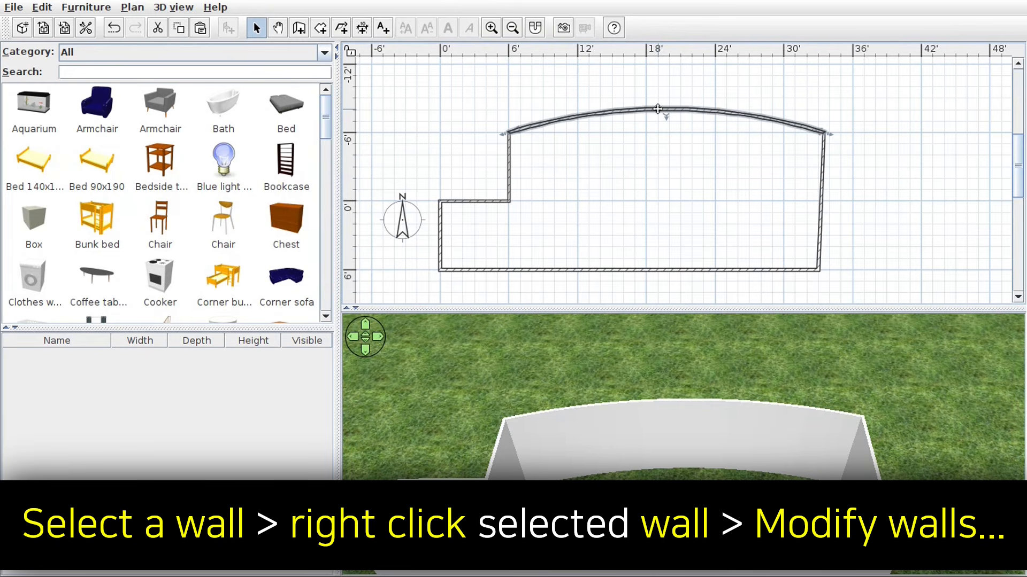
- Review the curved wall's settings without changing them, and undo the wall's curve and end-point adjustment
right_click(658, 108)
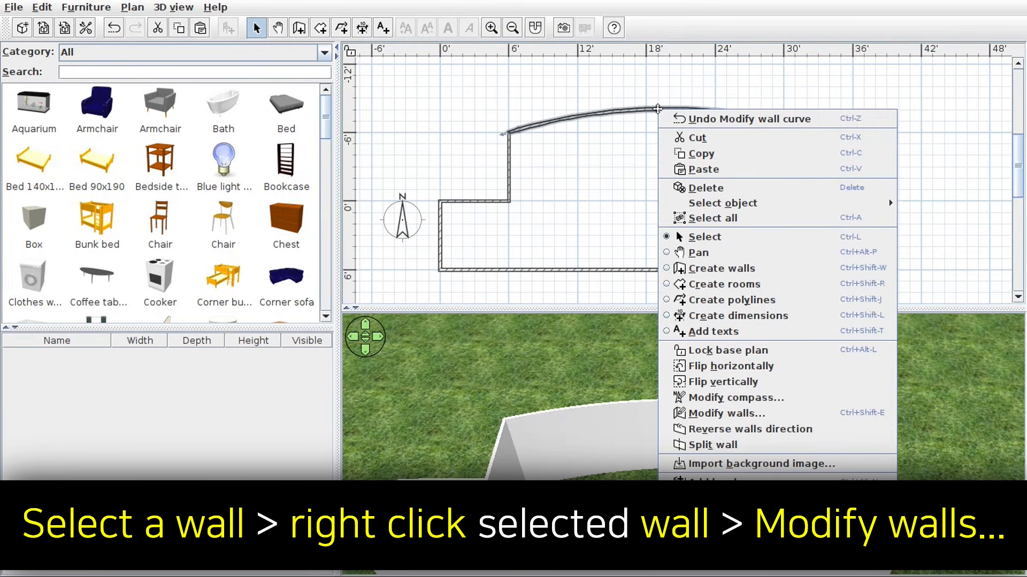
click(795, 413)
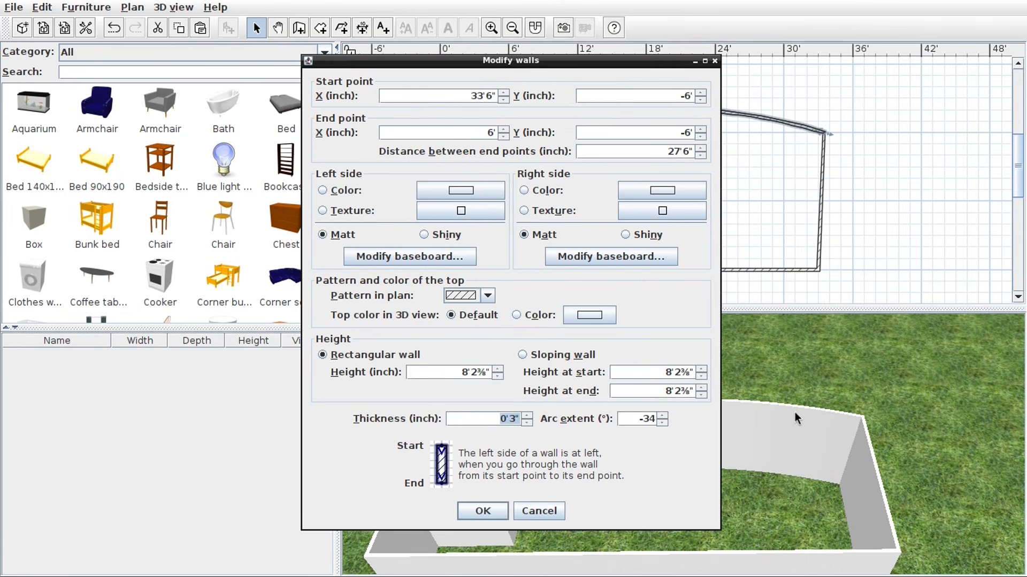
click(541, 517)
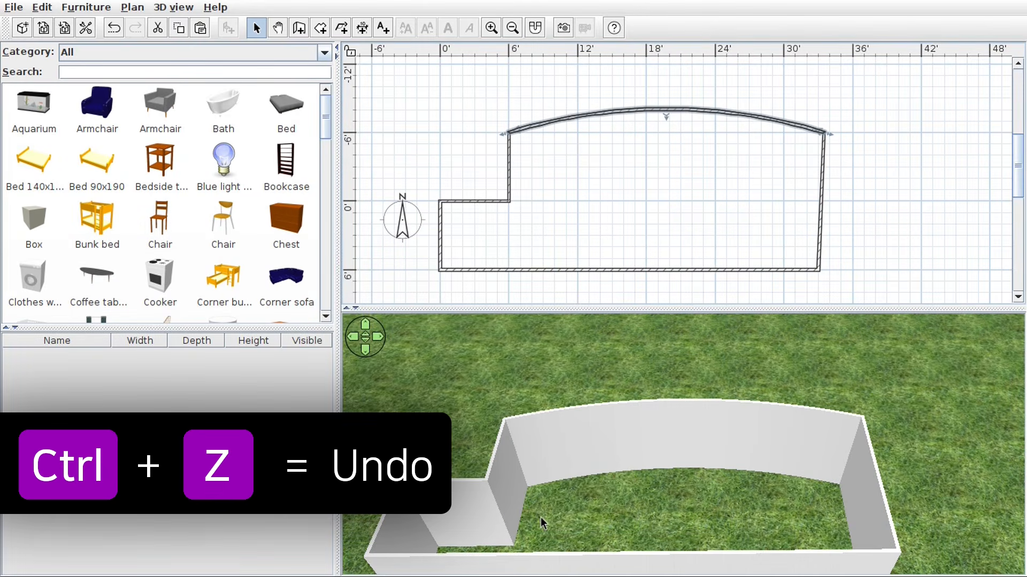
key(ctrl+z)
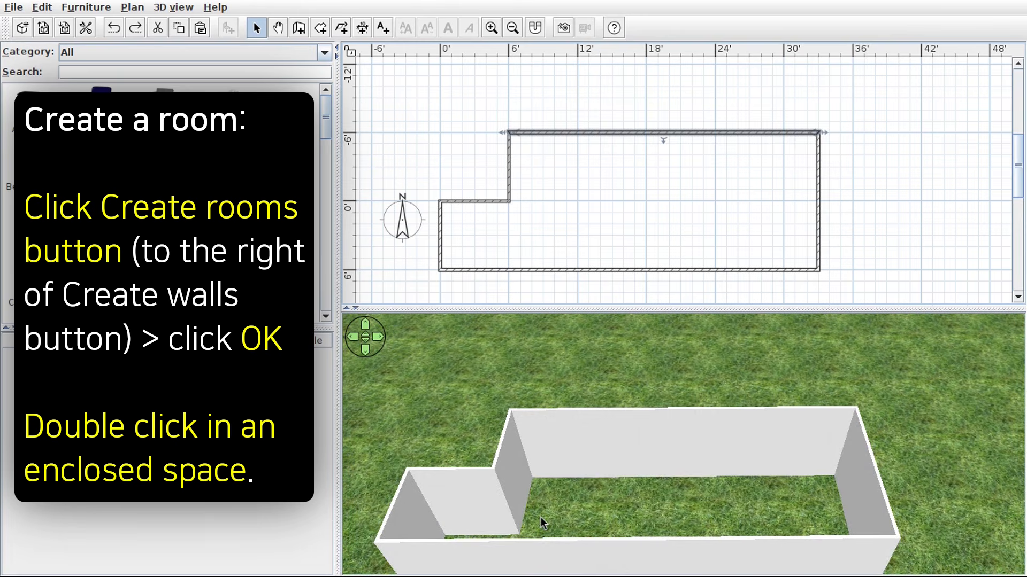
click(540, 518)
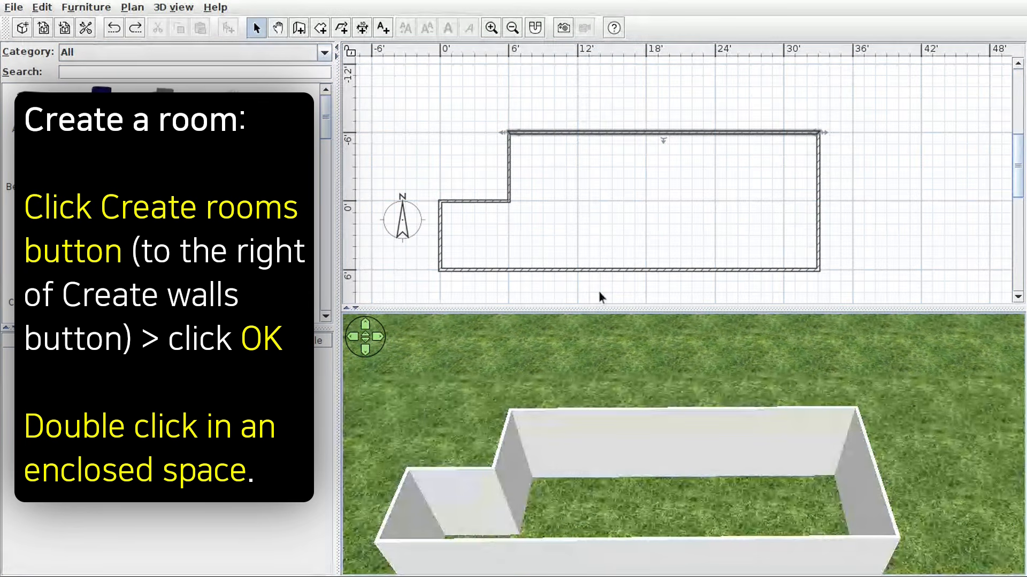
- Create a room that fills the whole space enclosed by the walls
click(322, 34)
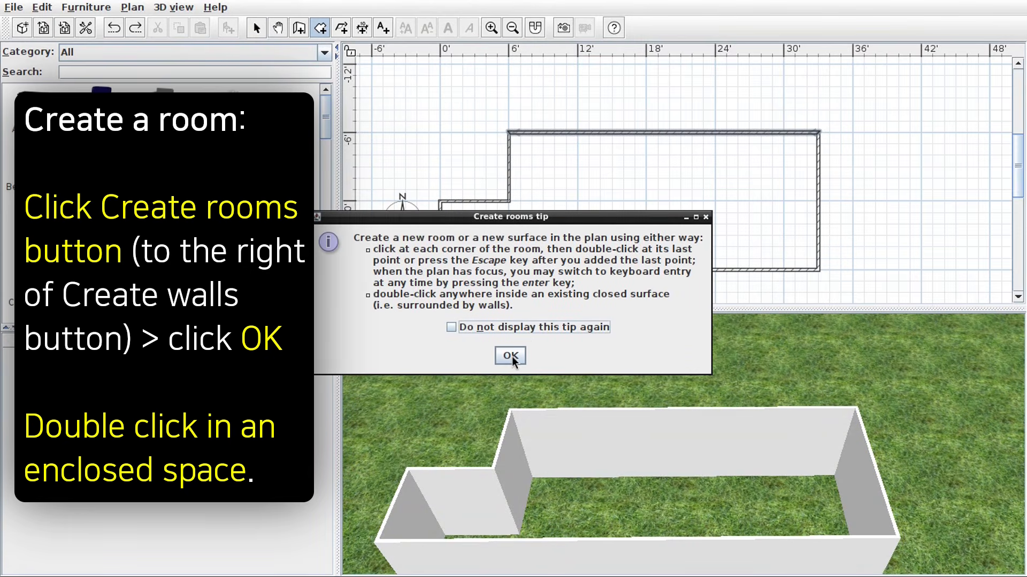
click(511, 356)
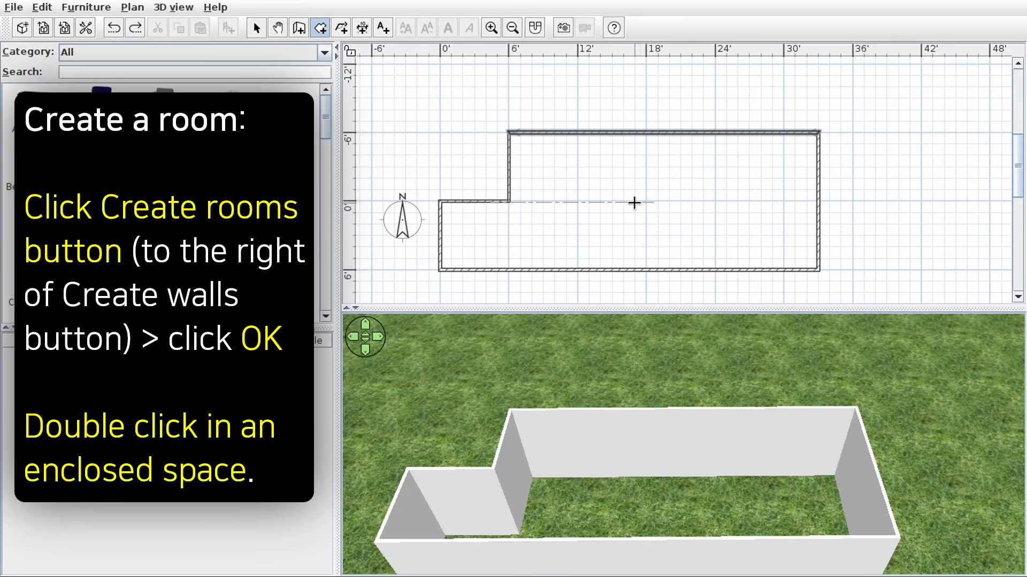
double_click(634, 203)
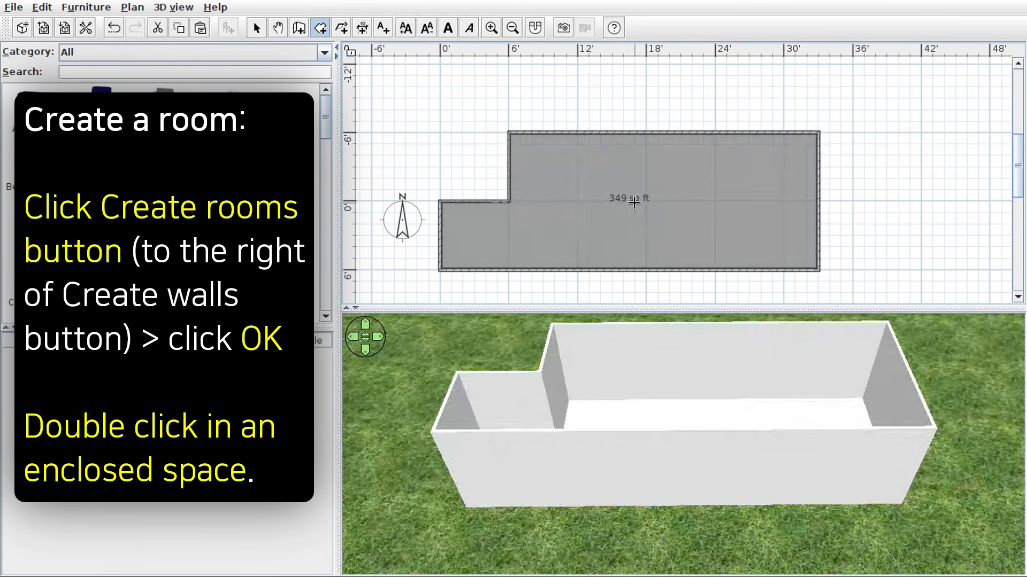
drag(672, 393, 672, 425)
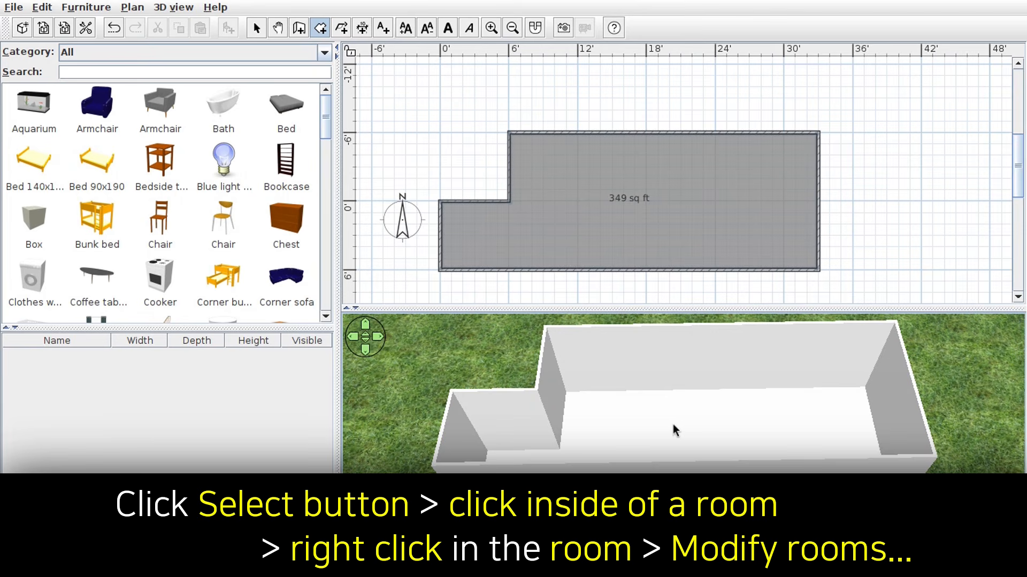
- Modify the new room and set its name to Bedroom
click(256, 29)
click(632, 217)
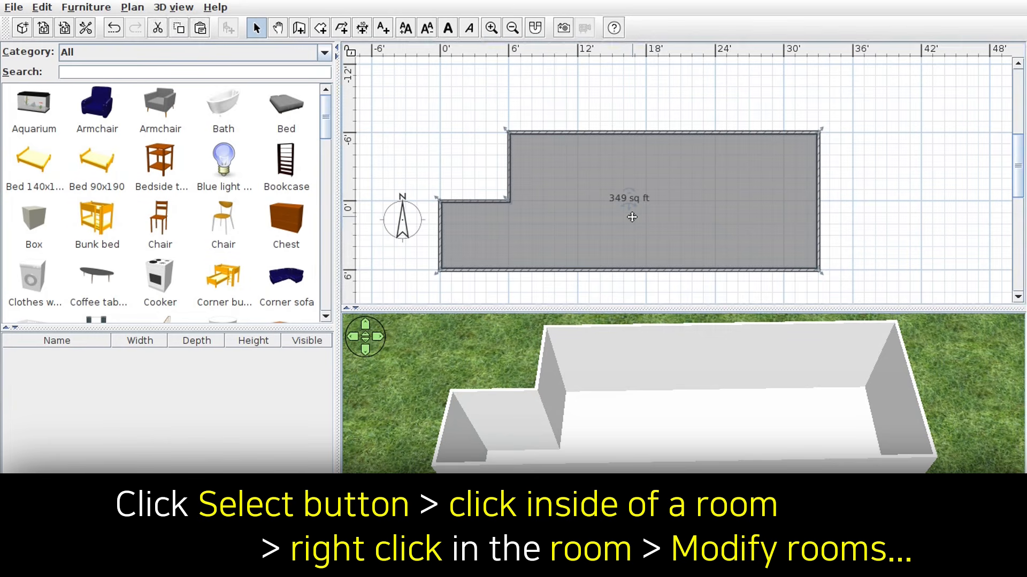
right_click(632, 217)
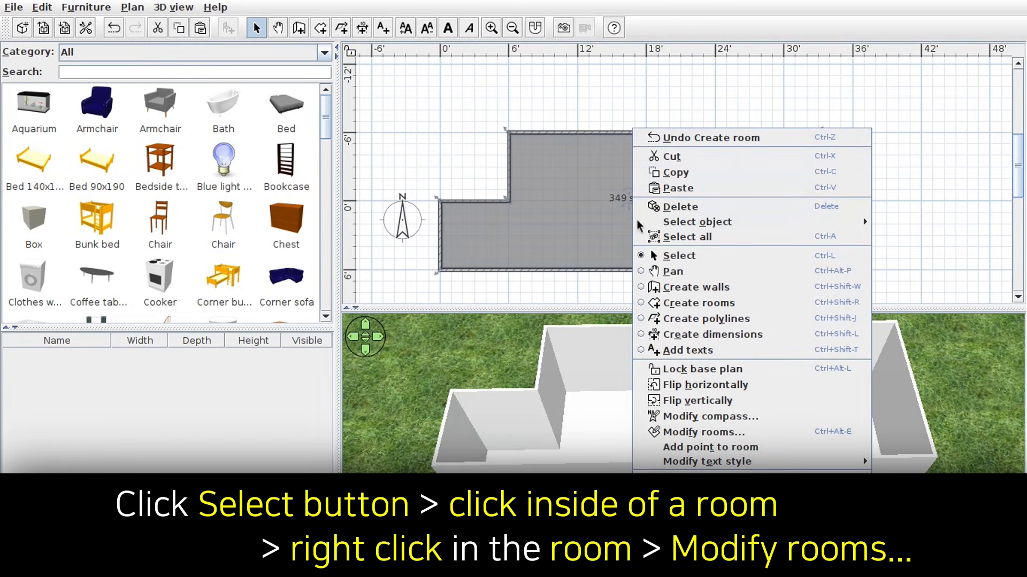
click(784, 437)
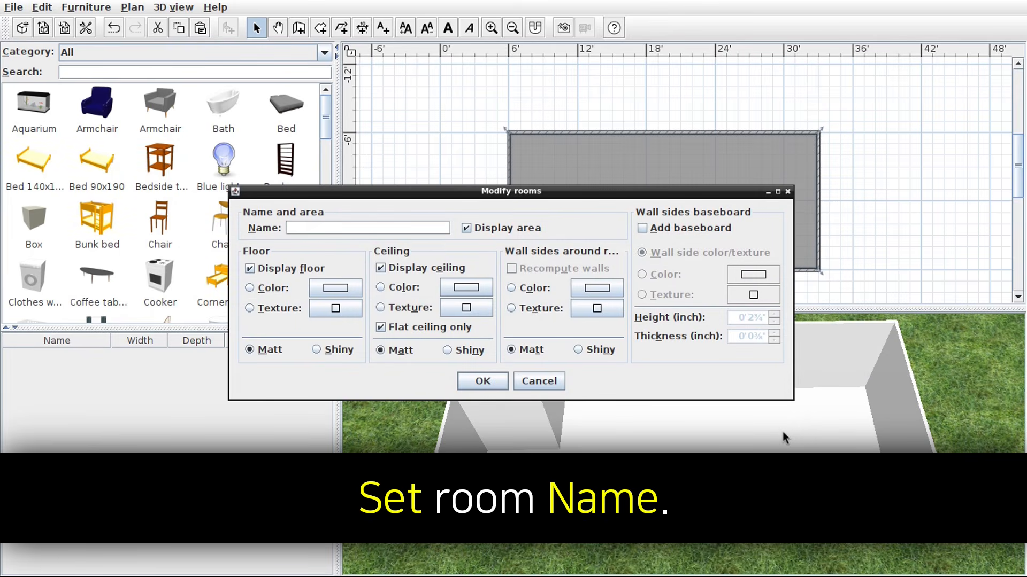
text(Bedroom)
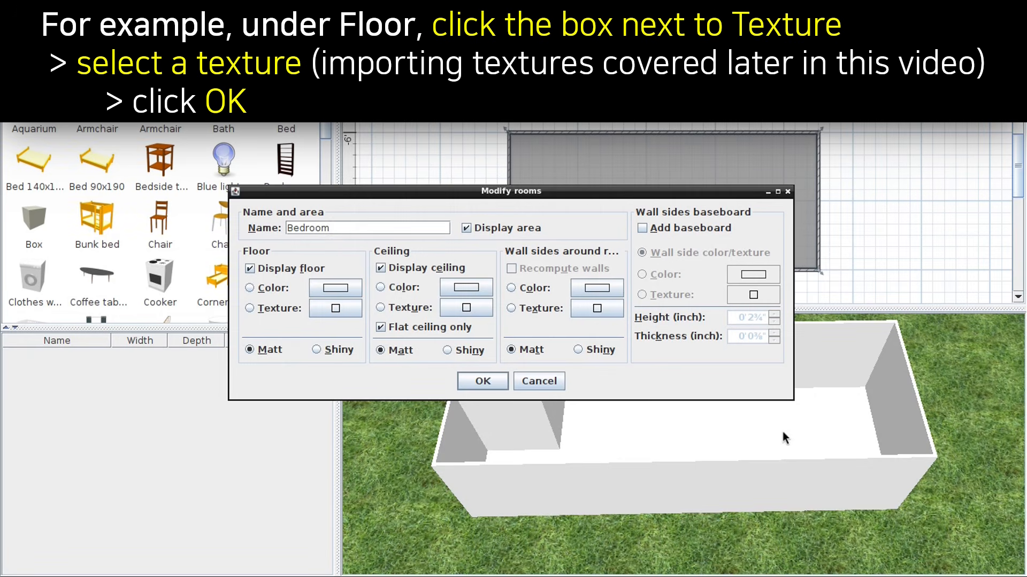
- Set the room's floor texture to Wood - Birch
click(352, 313)
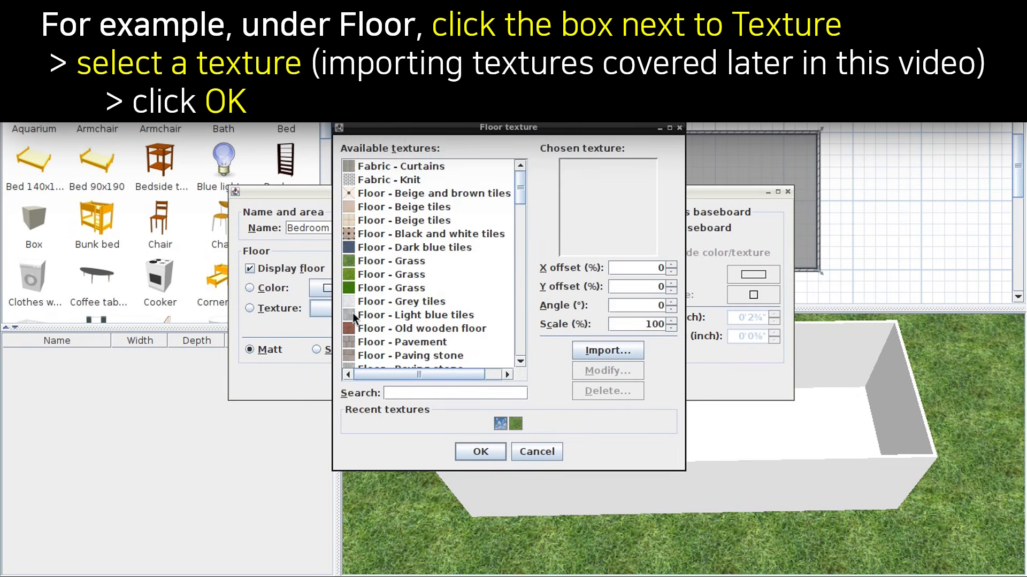
scroll(457, 313, down, 10)
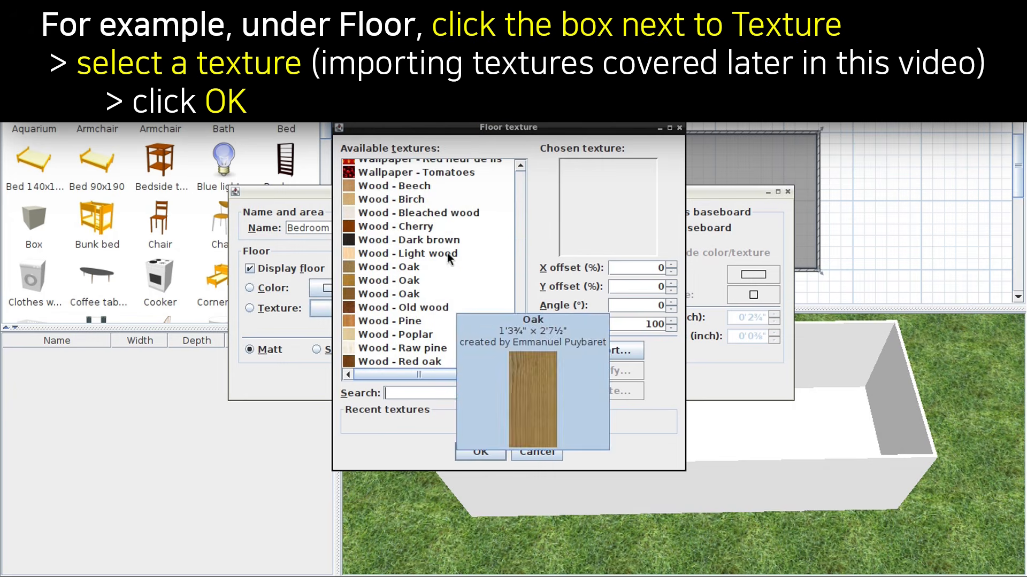
click(422, 199)
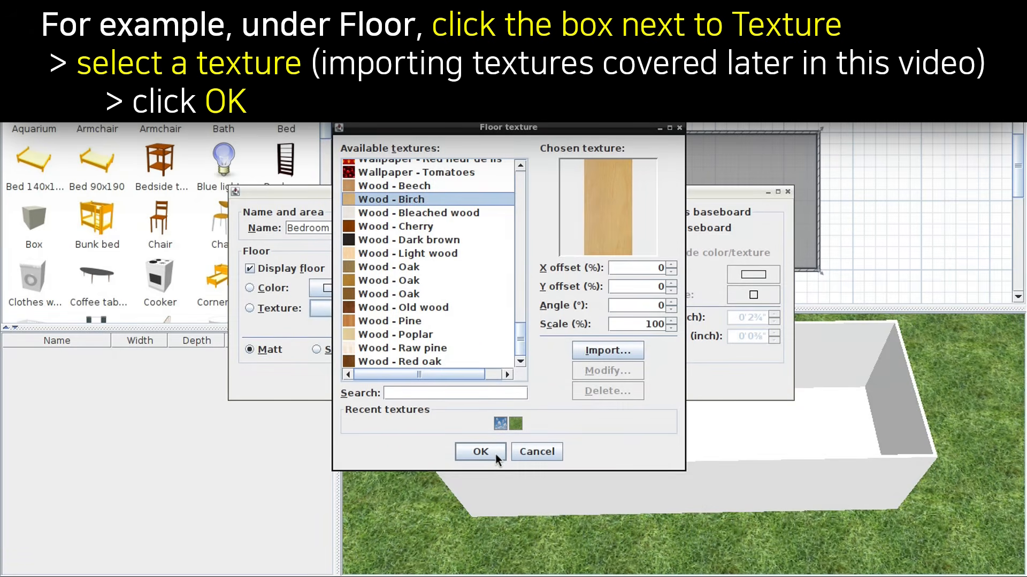
click(480, 452)
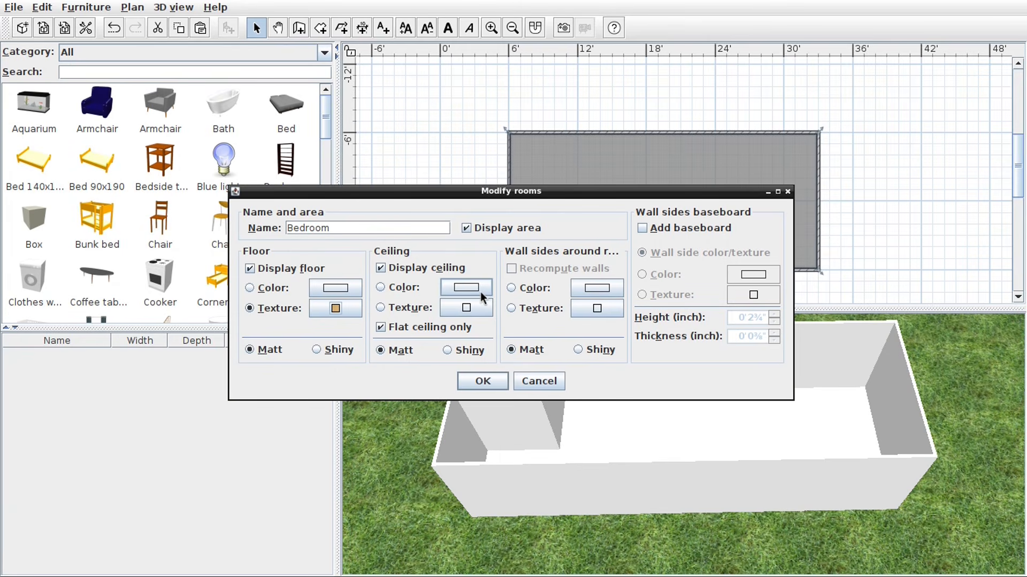
- Set the room's ceiling color to light grey #DADADA
click(480, 294)
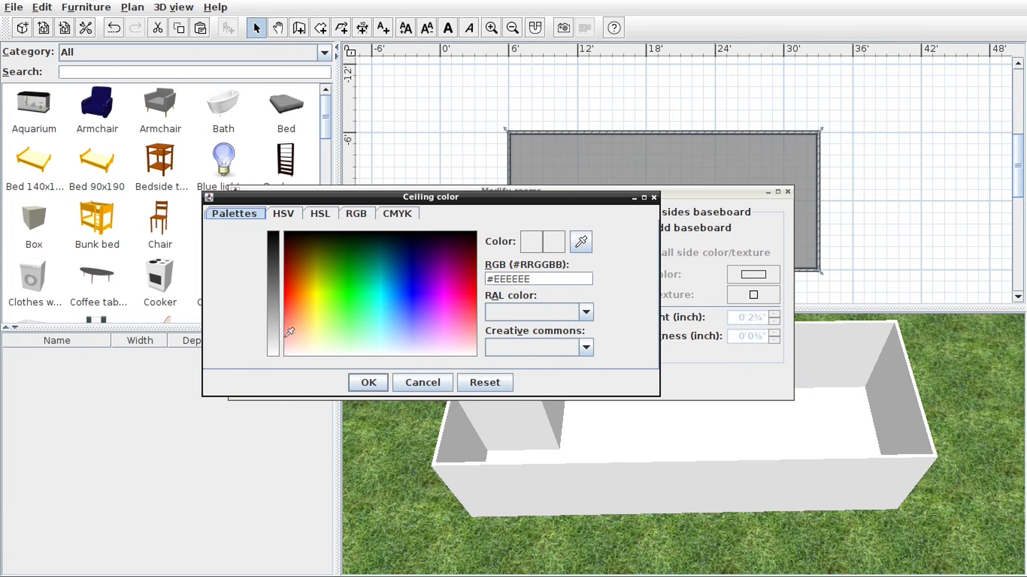
click(275, 335)
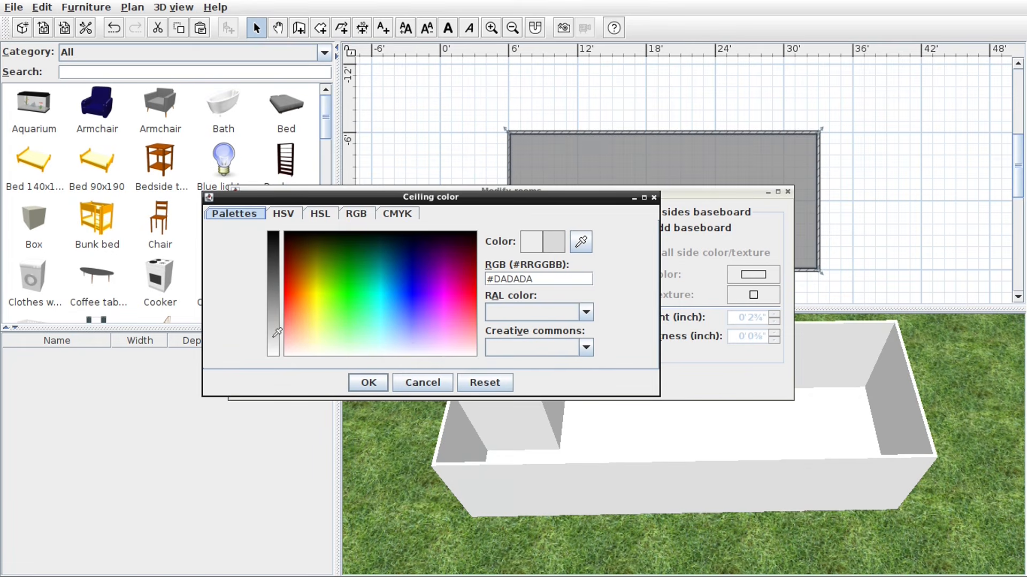
click(368, 382)
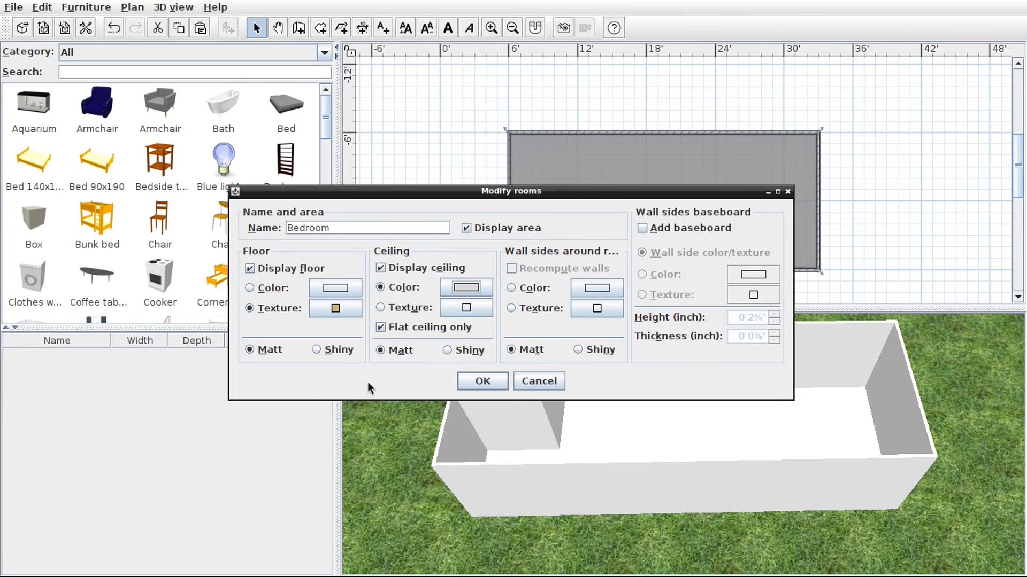
- Set the color of the wall sides around the room to purple #8200CC
click(611, 290)
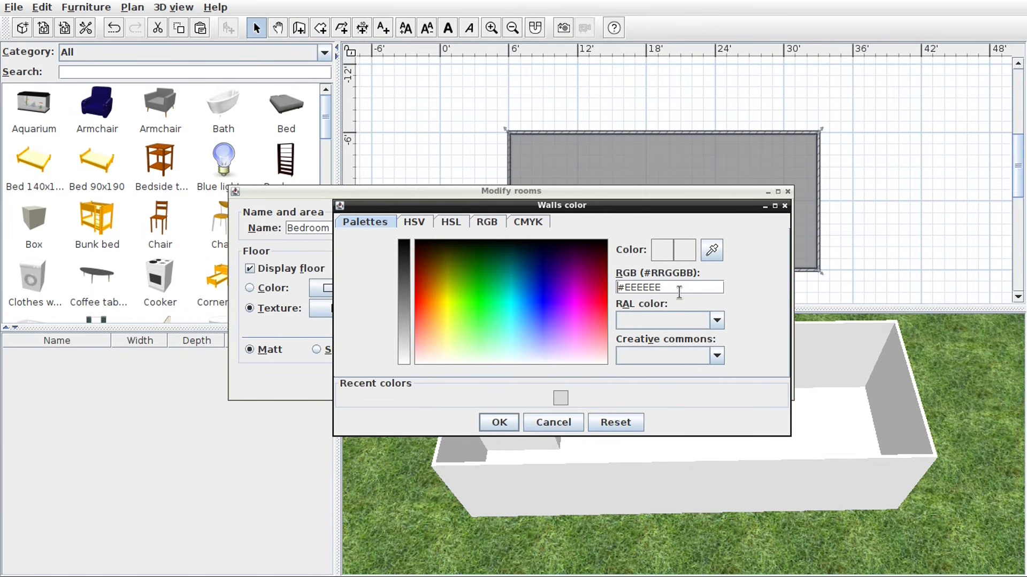
click(678, 291)
key(BackSpace)
key(BackSpace)
key(BackSpace)
key(BackSpace)
key(BackSpace)
key(BackSpace)
text(8200CC)
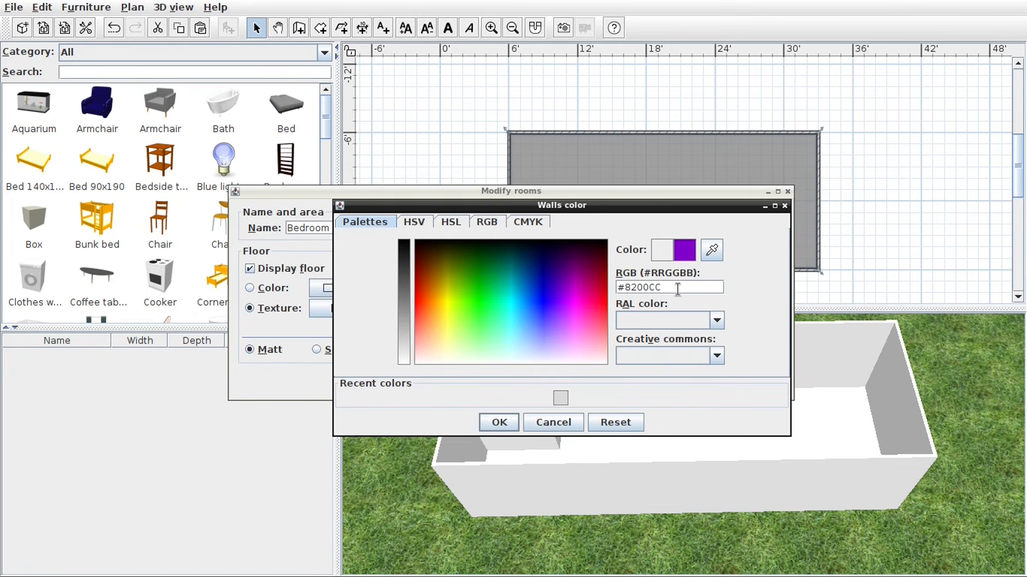
click(498, 422)
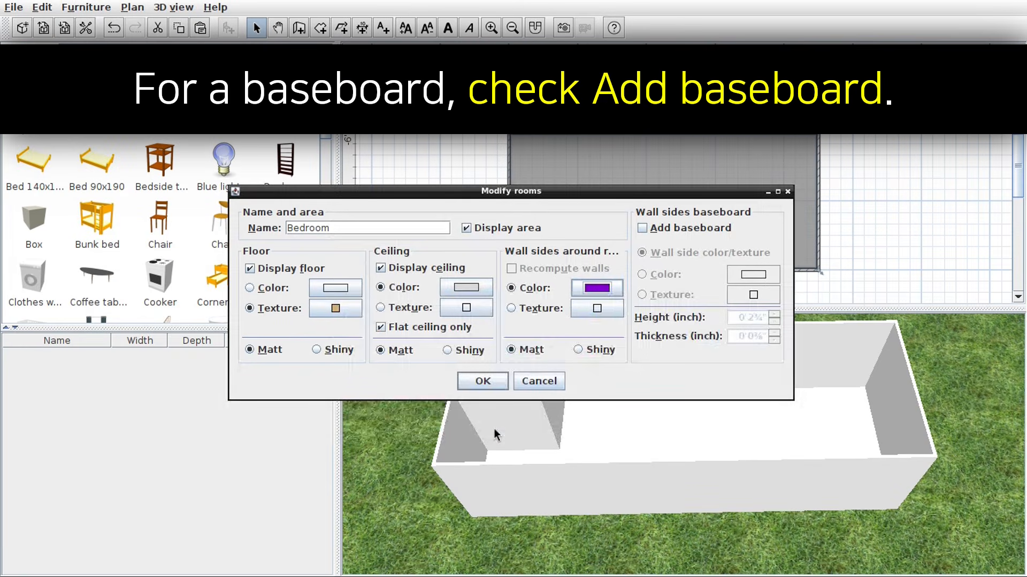
- Add a baseboard in white #FFFFFF to the room's wall sides and apply the room changes
click(644, 232)
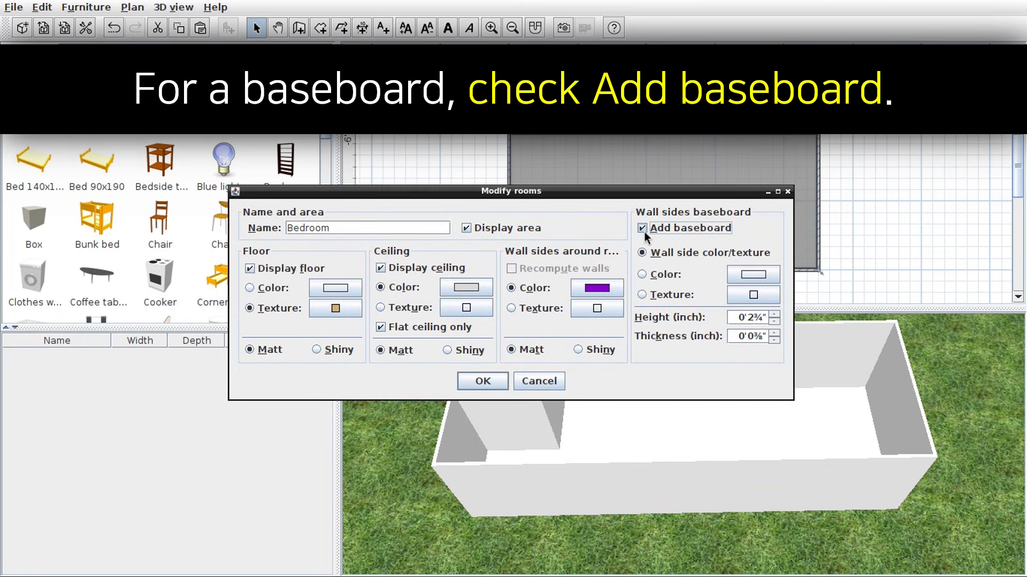
click(739, 272)
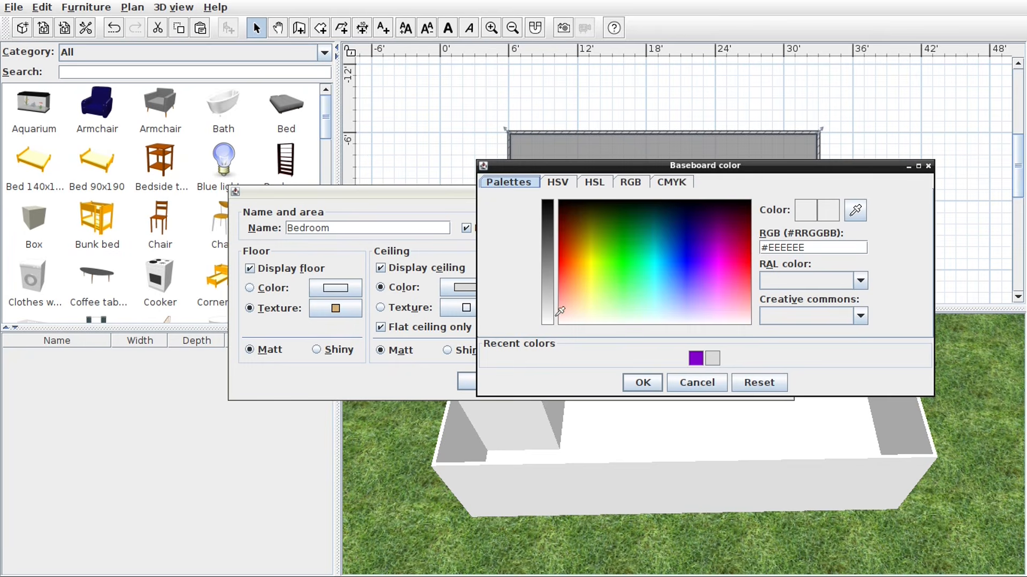
click(554, 318)
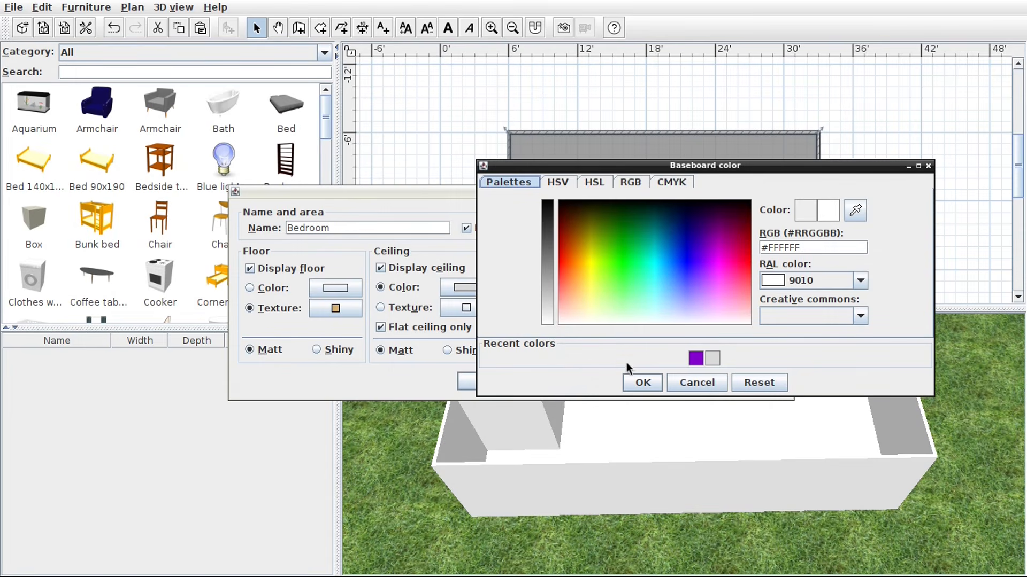
click(644, 390)
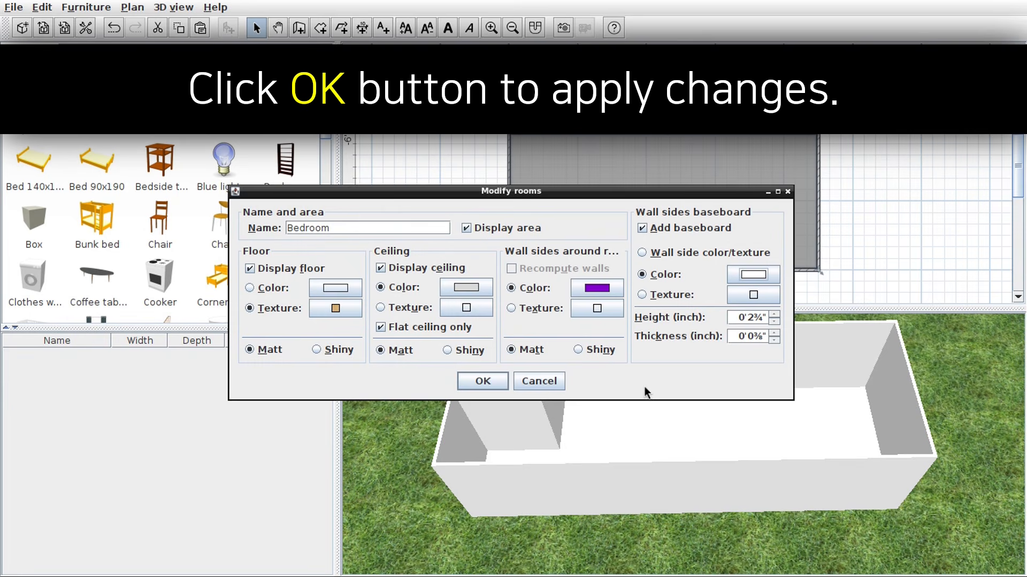
click(490, 385)
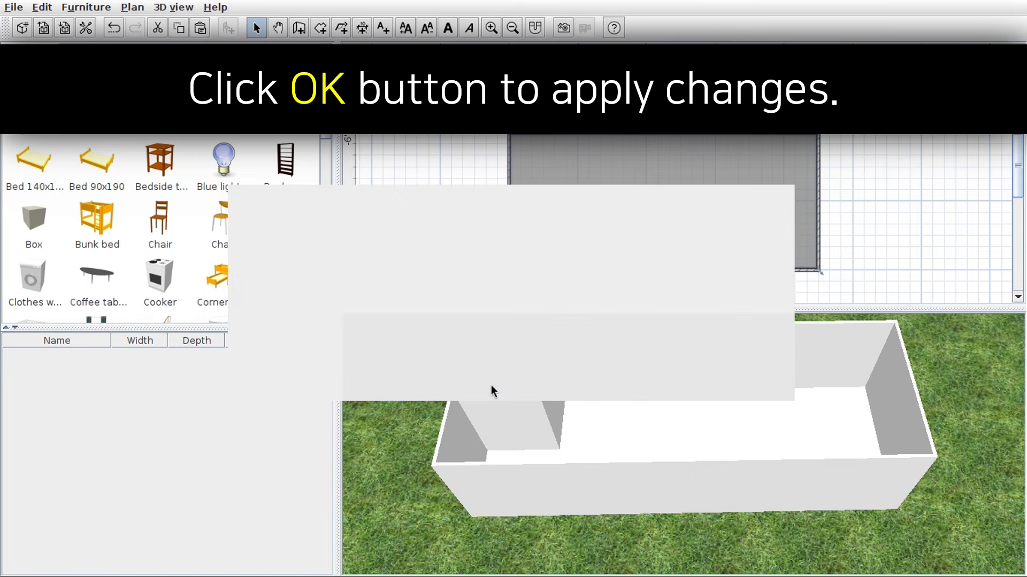
scroll(653, 418, up, 5)
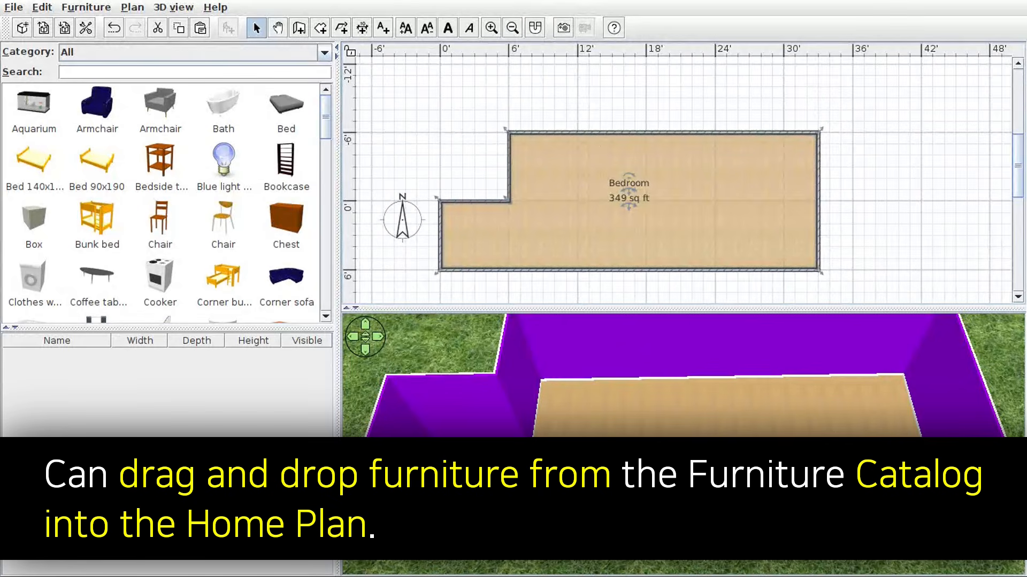
- Start a furniture library import, show the files in the detailed list and browse to the root folder /
mouse_move(225, 206)
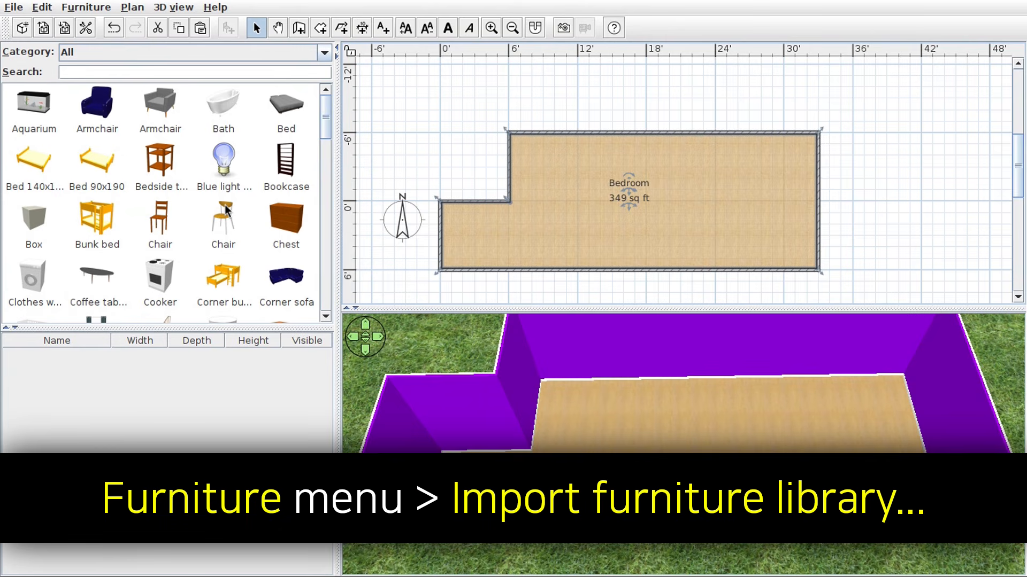
click(86, 13)
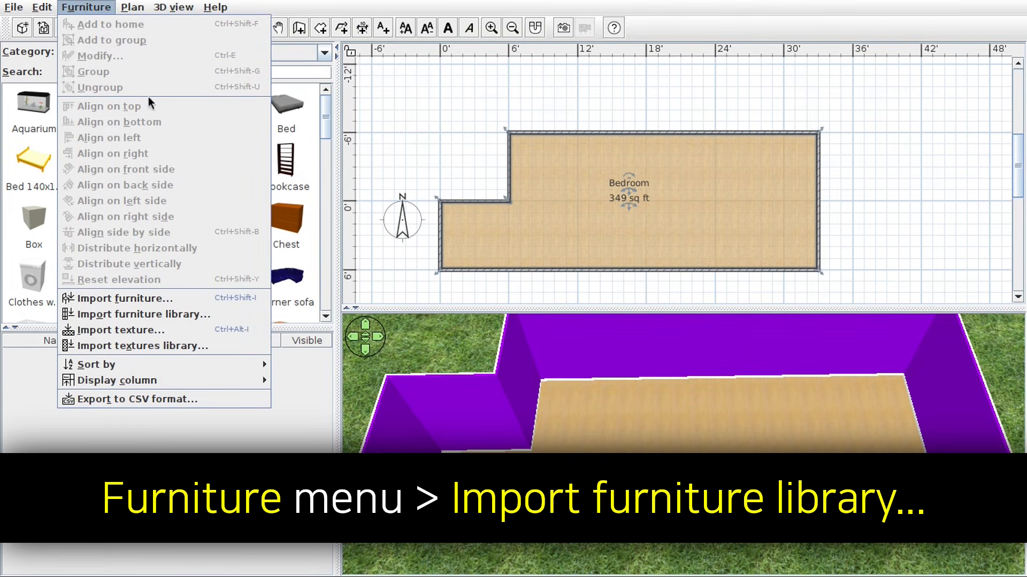
click(216, 319)
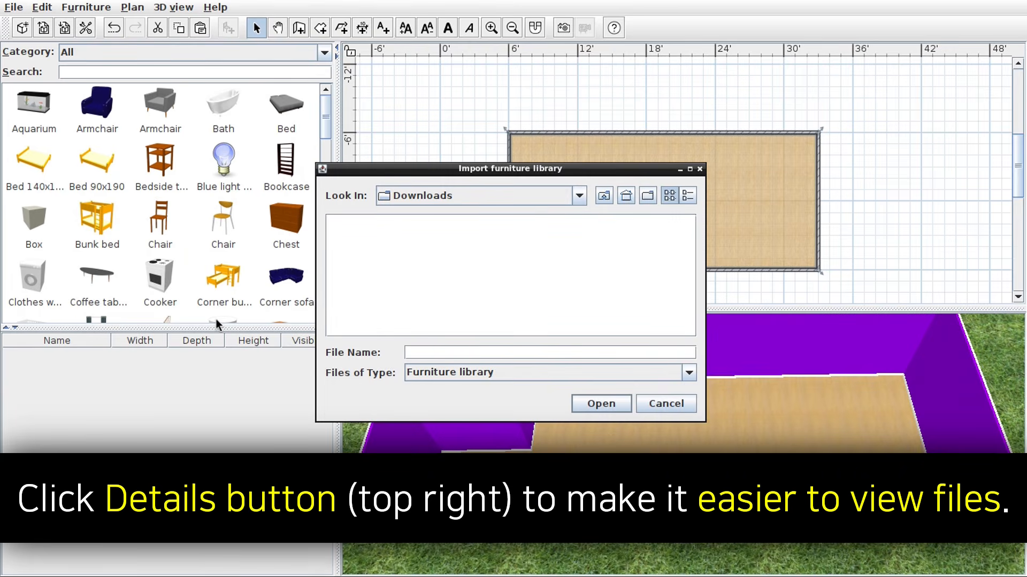
click(689, 196)
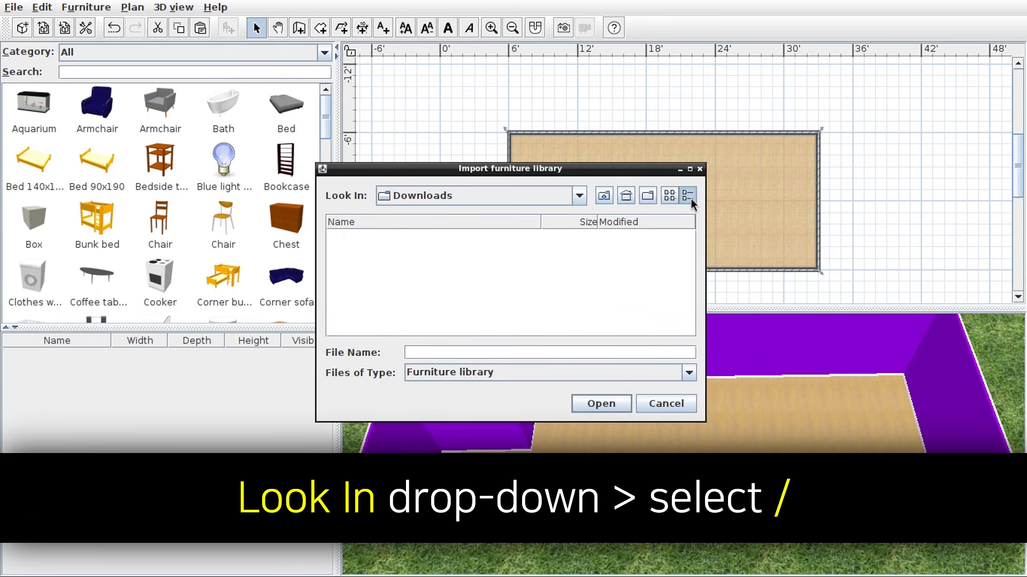
click(579, 197)
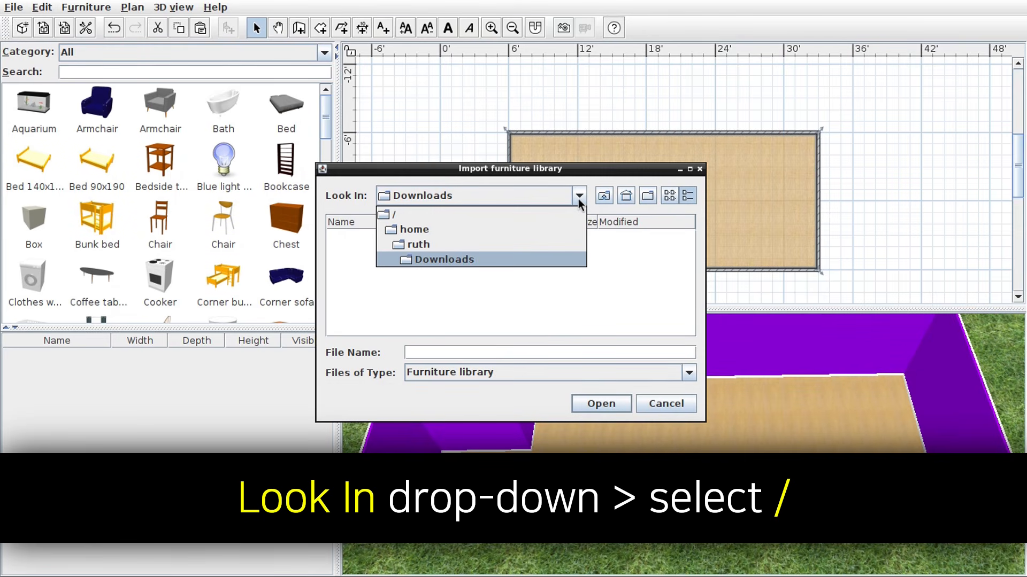
click(502, 217)
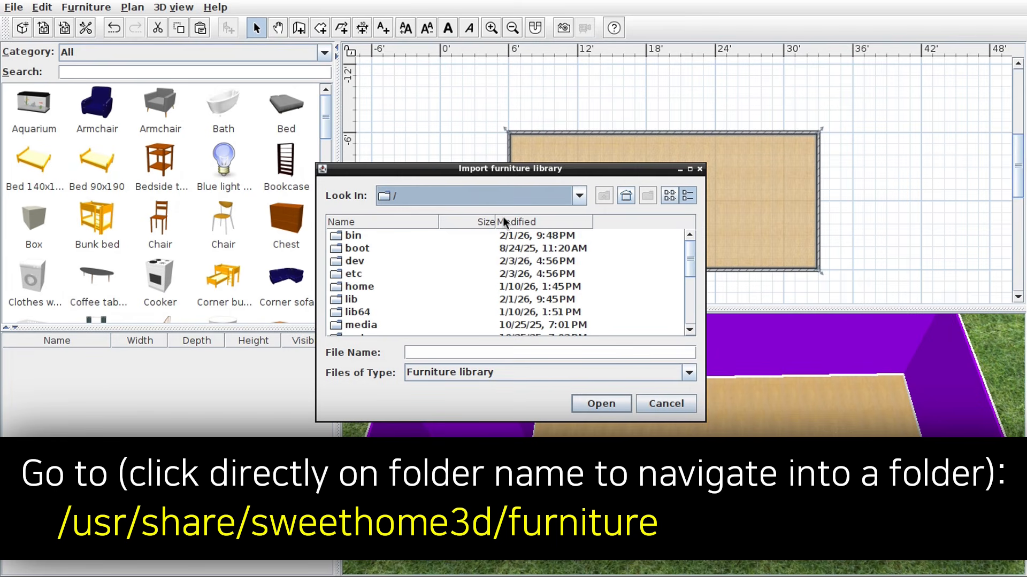
- Browse from the root folder to /usr/share/sweethome3d/furniture
scroll(462, 262, down, 4)
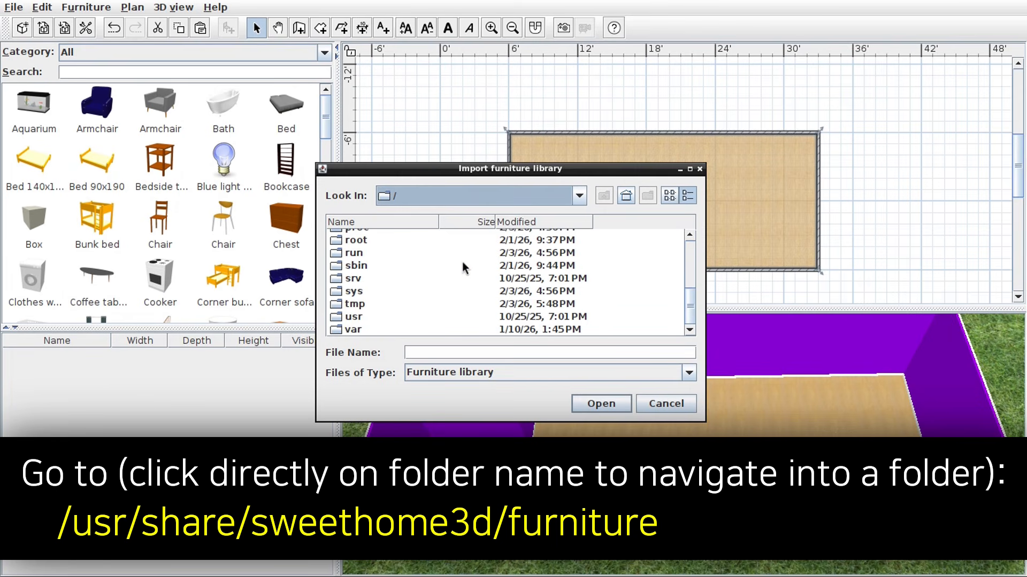
double_click(354, 317)
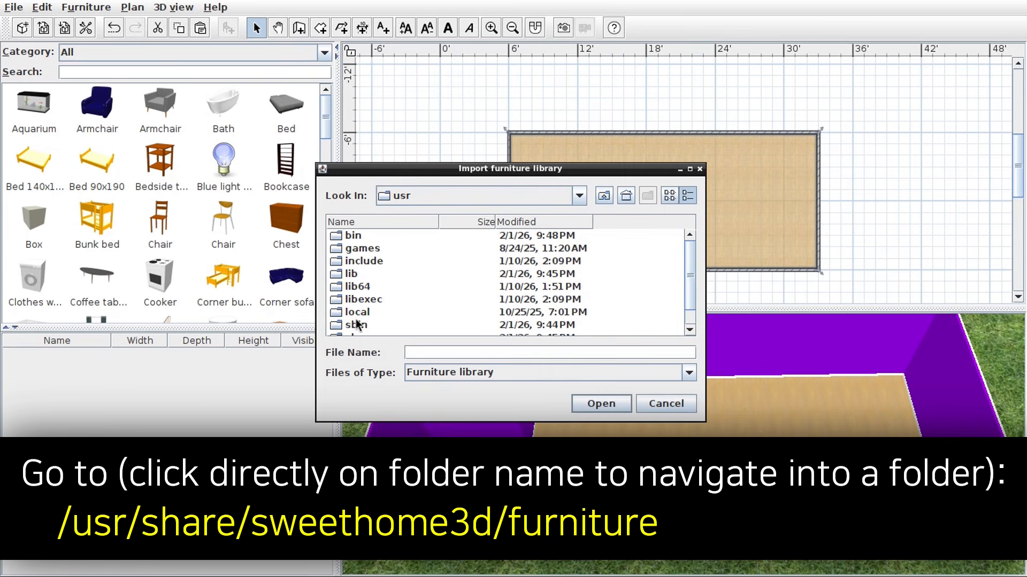
scroll(357, 324, down, 1)
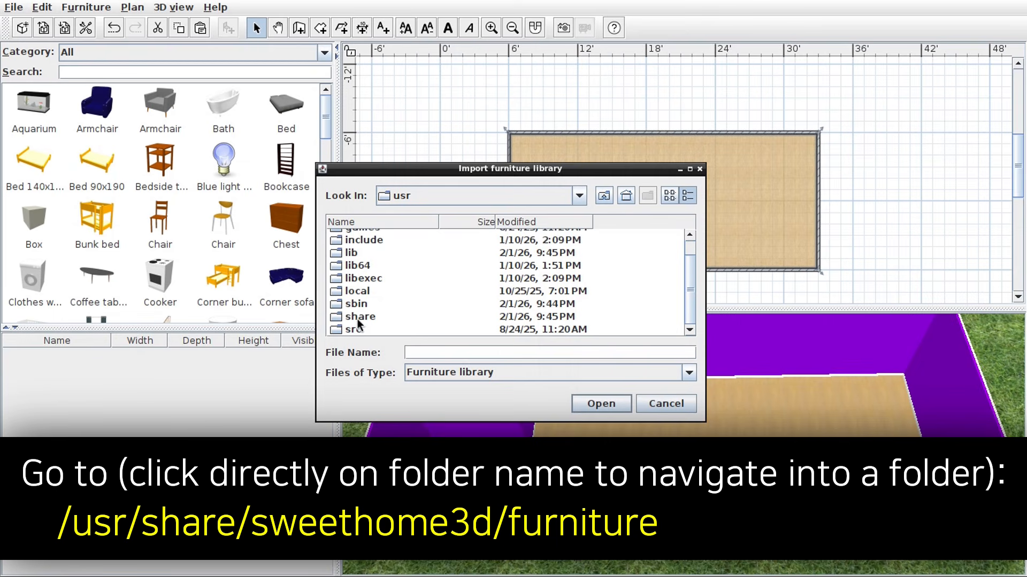
double_click(374, 321)
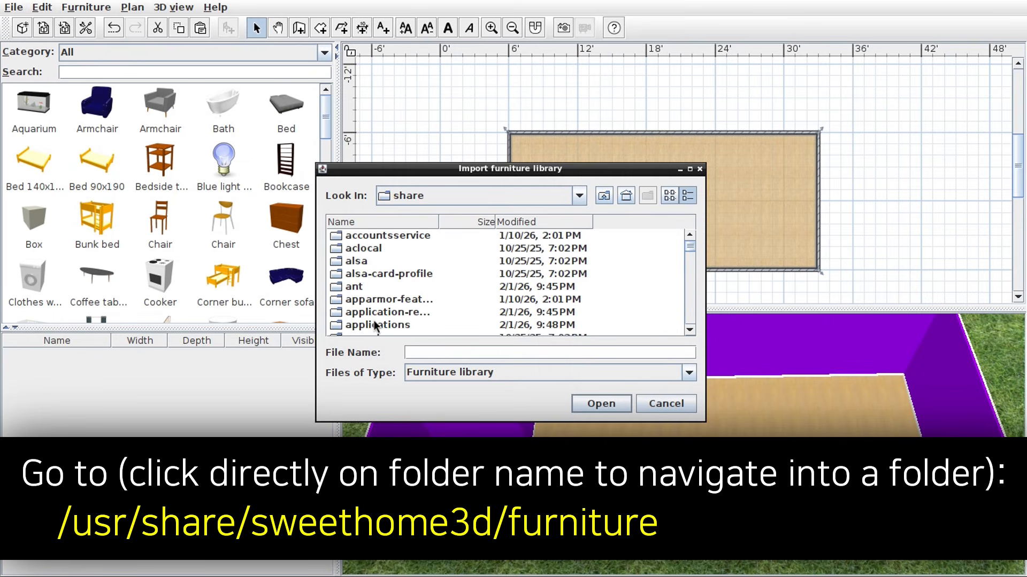
scroll(374, 320, down, 8)
scroll(376, 325, down, 20)
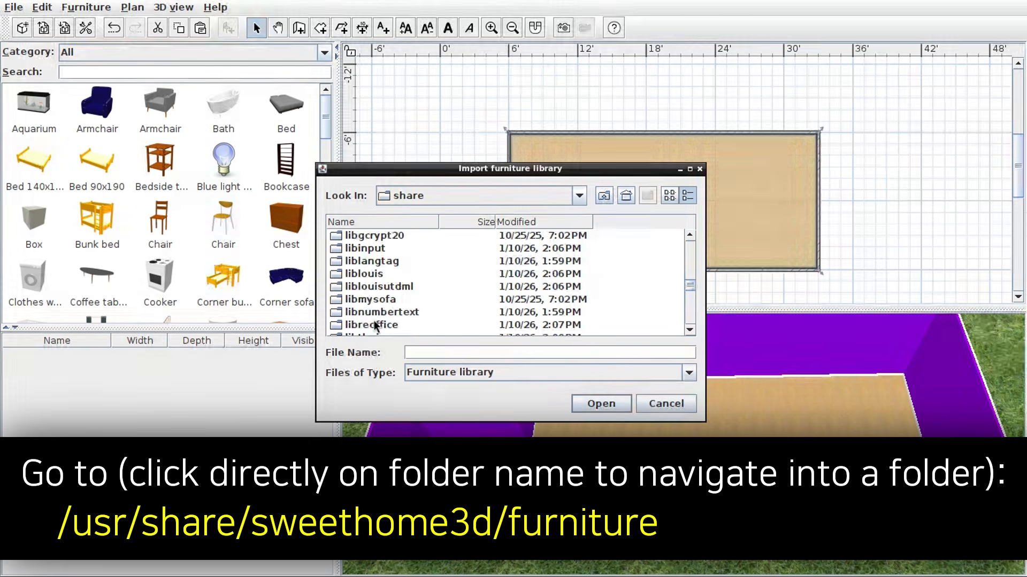
scroll(376, 325, down, 10)
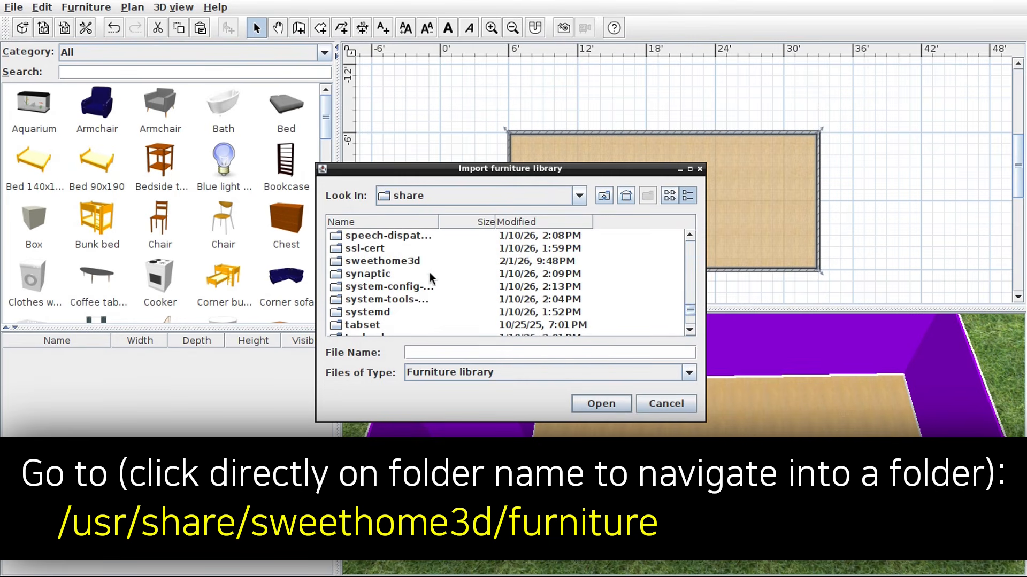
double_click(382, 261)
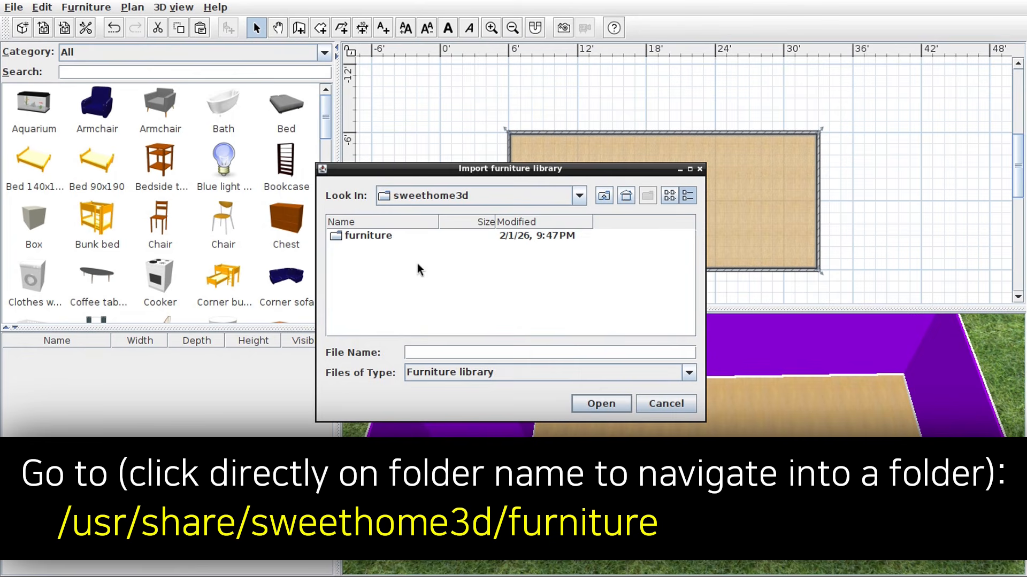
double_click(391, 238)
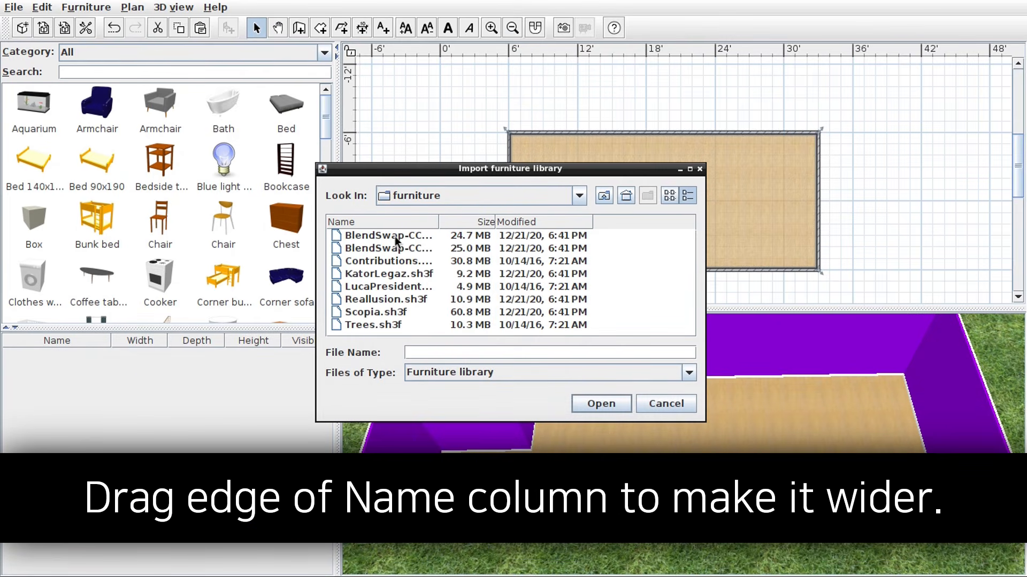
- Widen the Name column of the file list and import the furniture library BlendSwap-CC-0.sh3f
drag(438, 222, 488, 223)
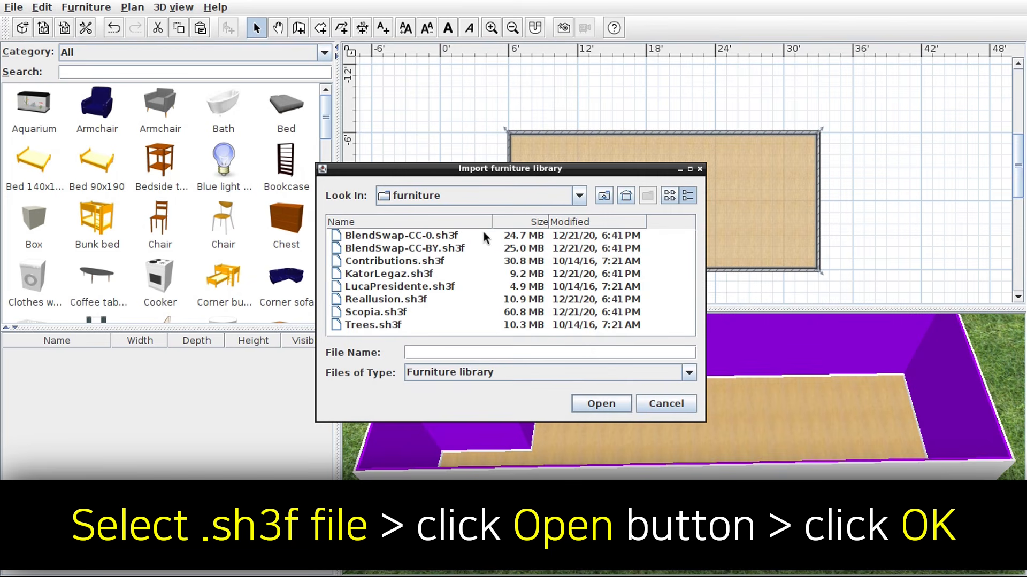
click(447, 239)
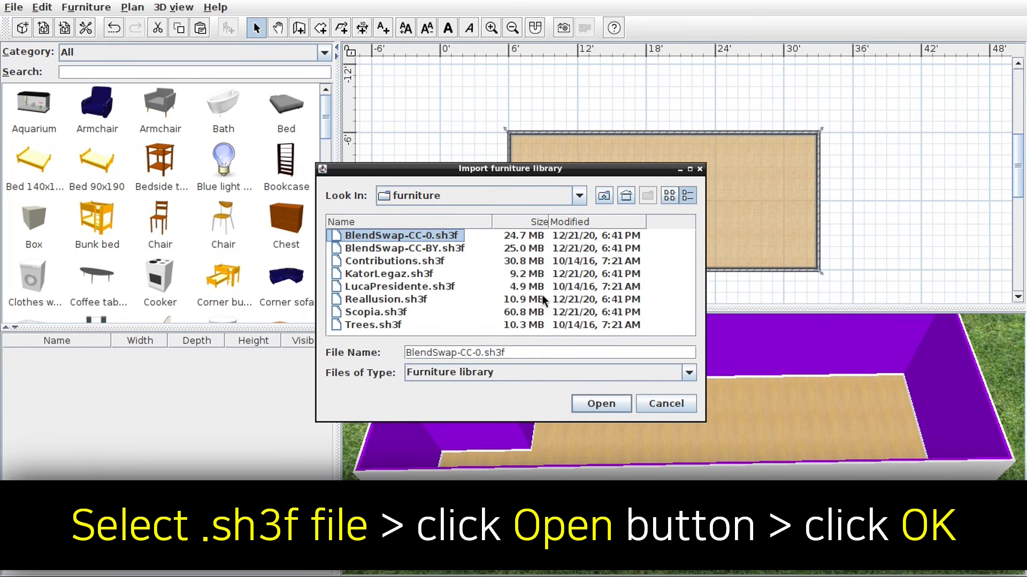
click(600, 404)
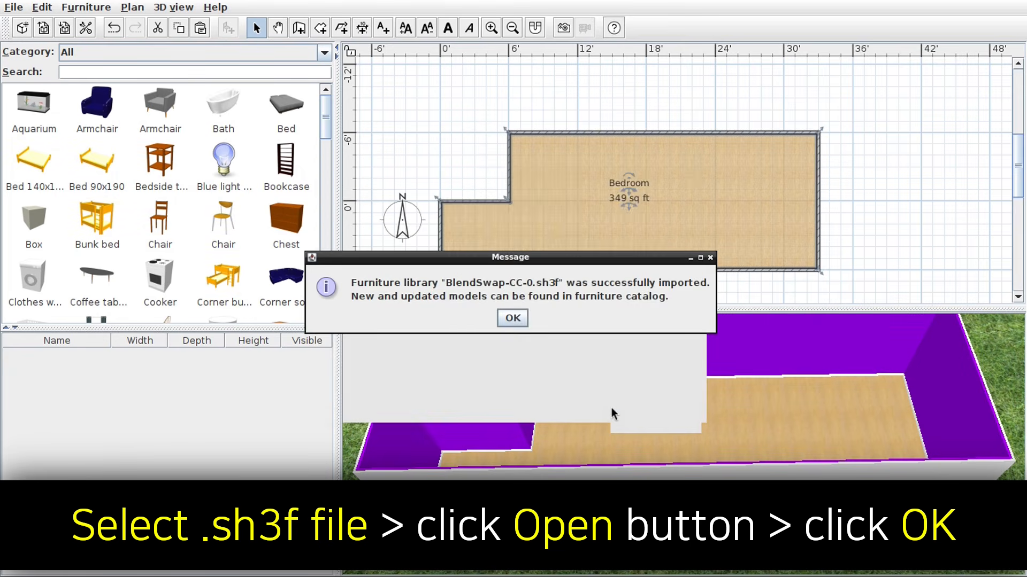
click(512, 315)
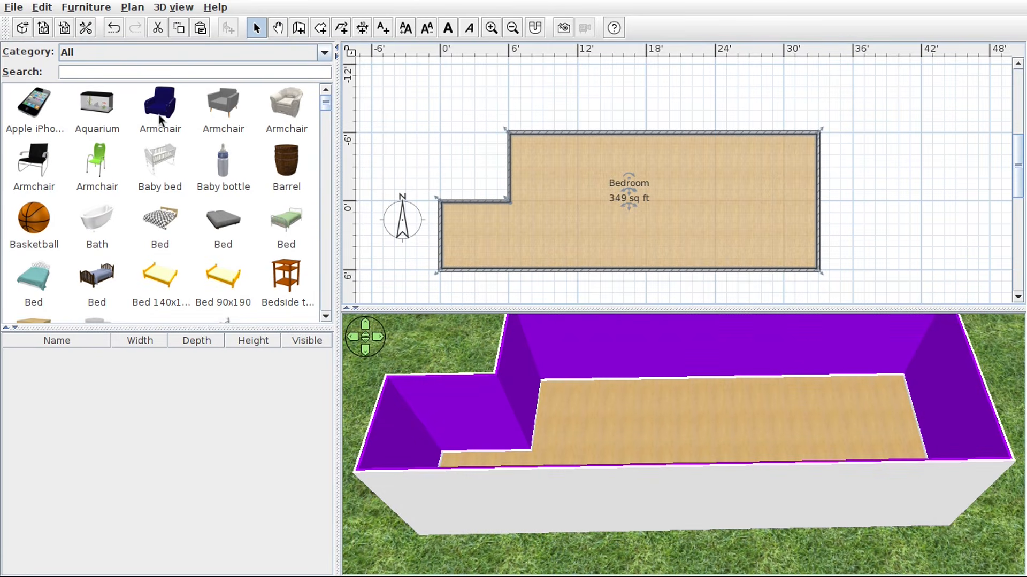
- Import the furniture library BlendSwap-CC-BY.sh3f from the same furniture folder
mouse_move(104, 211)
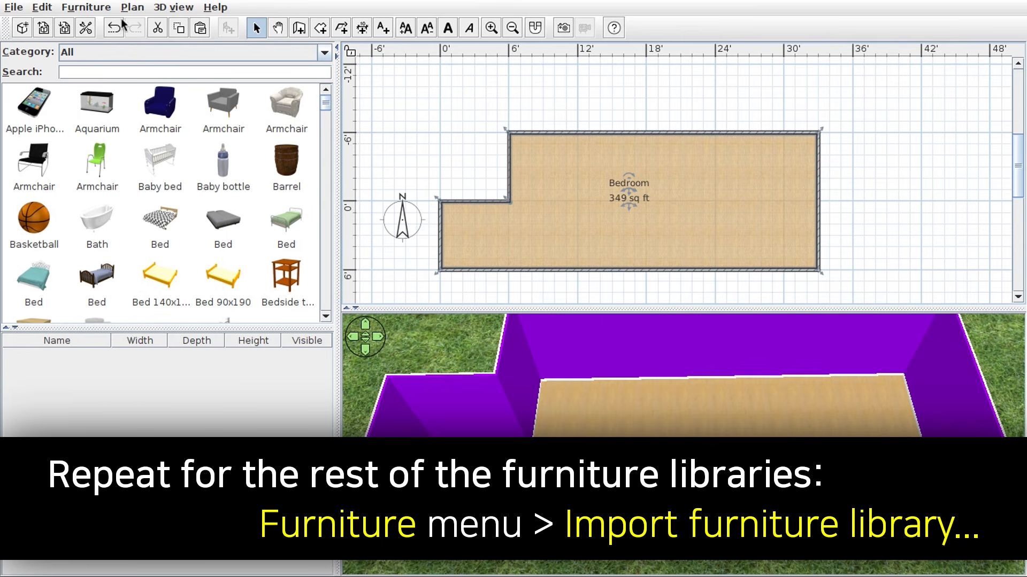
click(99, 11)
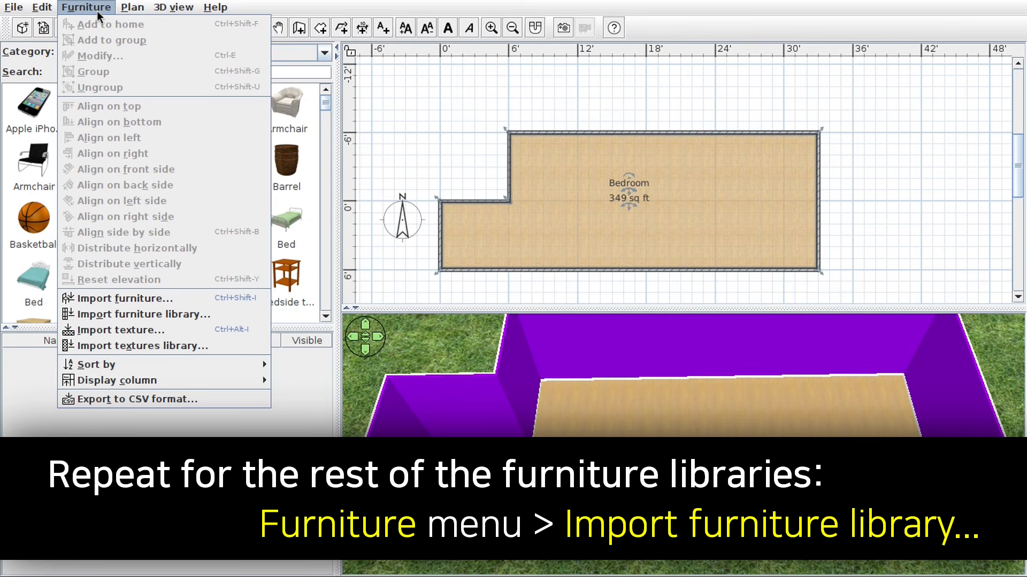
click(211, 317)
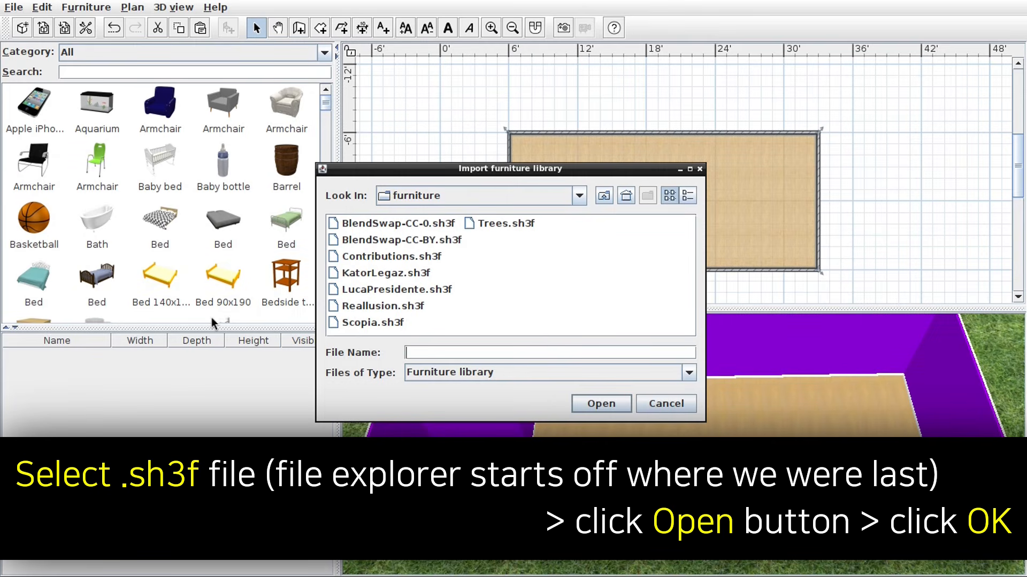
click(402, 244)
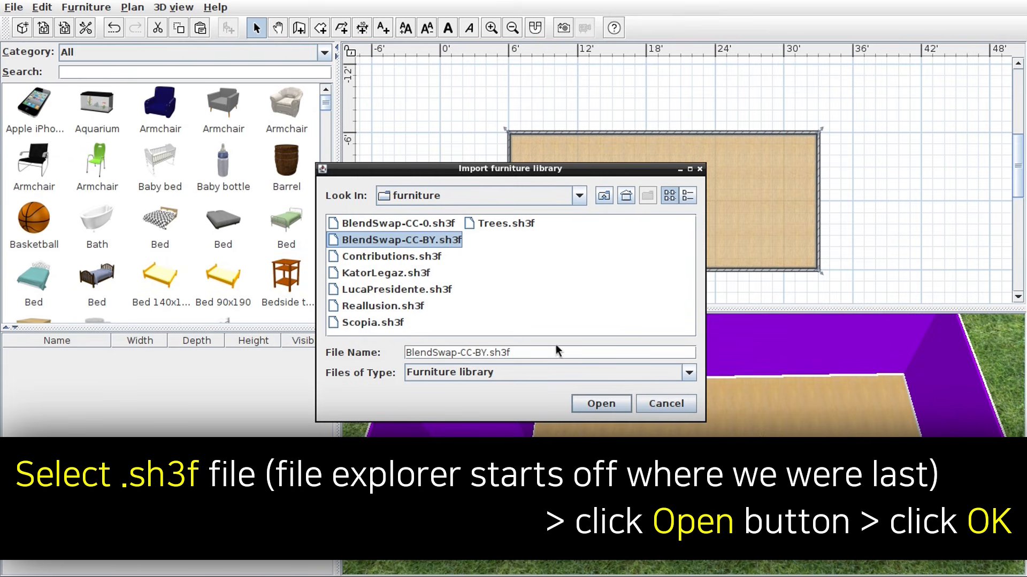
click(597, 408)
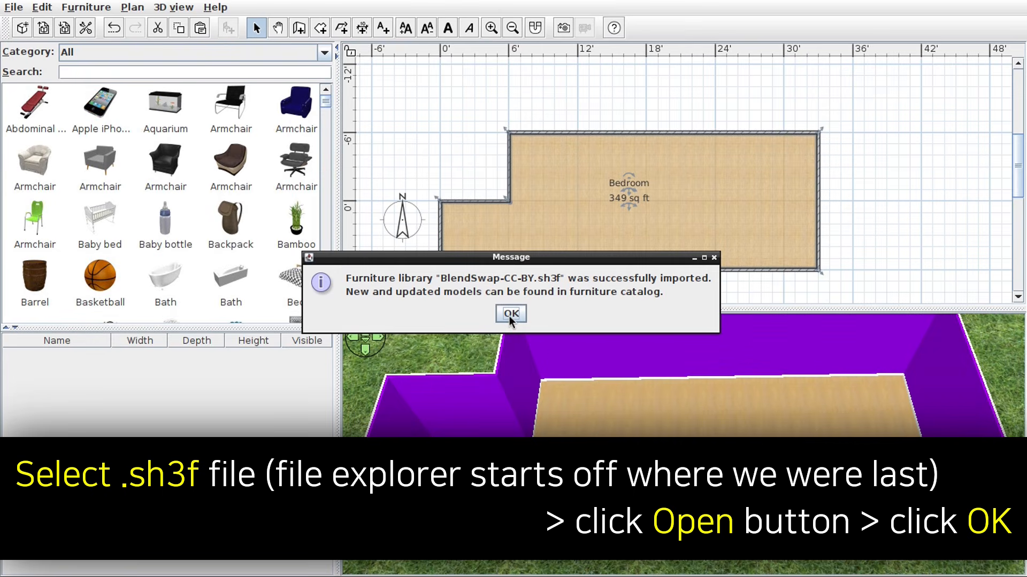
click(510, 314)
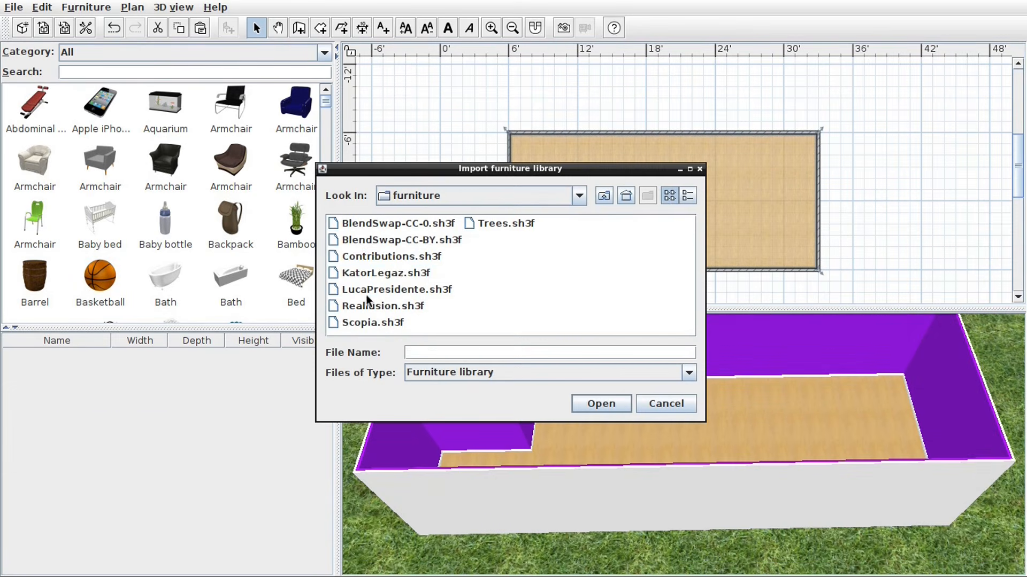
- Import the furniture library Contributions.sh3f from the furniture folder
click(355, 265)
click(610, 410)
click(510, 313)
- Import the furniture library KatorLegaz.sh3f from the furniture folder
click(86, 7)
click(144, 315)
click(377, 272)
click(594, 404)
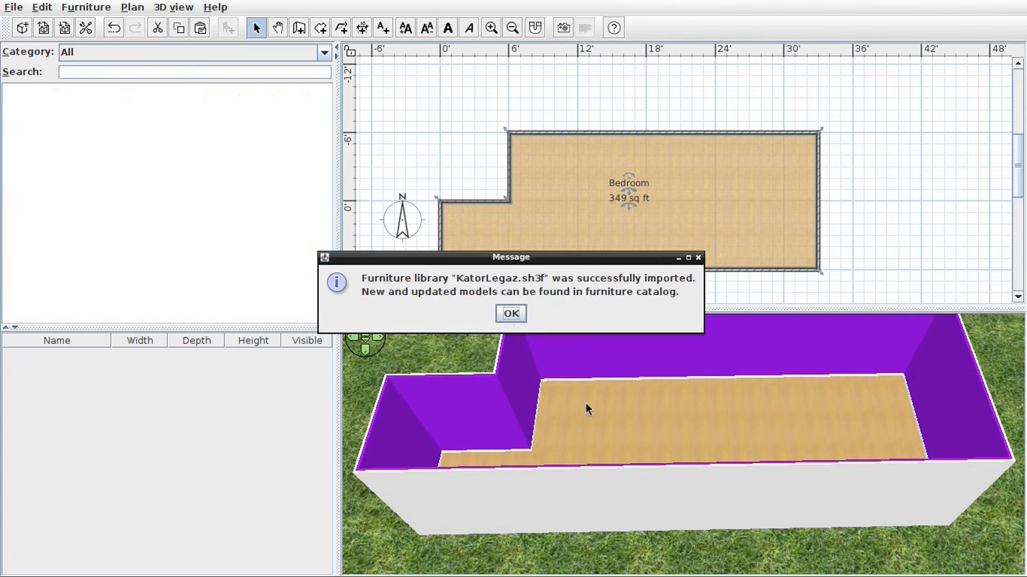
click(510, 313)
- Import the furniture library LucaPresidente.sh3f from the furniture folder
click(99, 9)
click(144, 314)
click(397, 289)
click(601, 403)
click(510, 313)
- Import the furniture library Reallusion.sh3f from the furniture folder
click(87, 7)
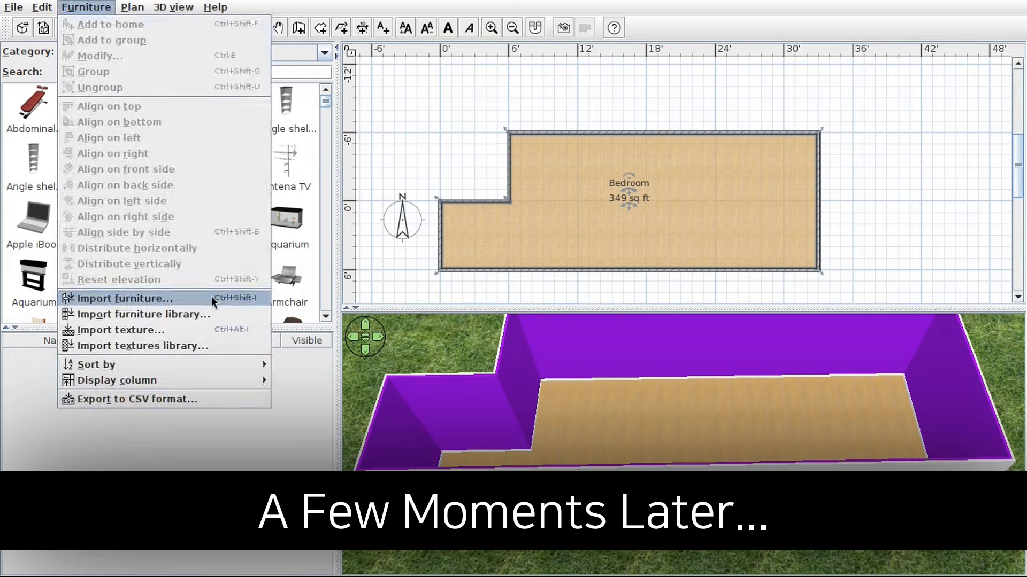
click(143, 315)
click(383, 306)
click(598, 404)
click(510, 314)
- Import the furniture library Scopia.sh3f from the furniture folder
click(96, 7)
click(144, 314)
click(372, 323)
click(601, 404)
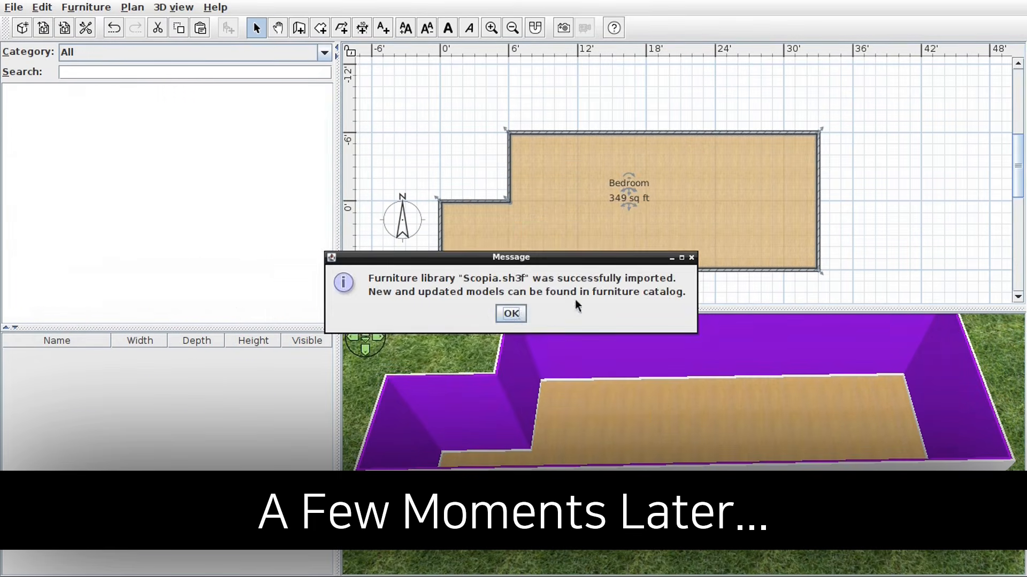
click(510, 313)
- Import the furniture library Trees.sh3f from the furniture folder
click(96, 7)
click(144, 314)
click(499, 222)
click(601, 404)
click(510, 313)
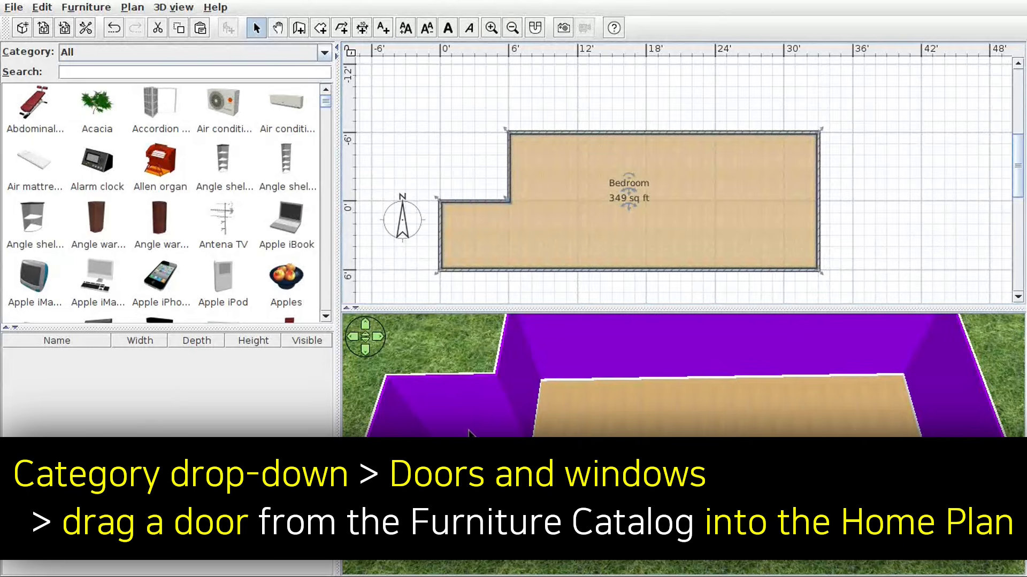
- Place the black Exterior door from the Doors and windows category in the bedroom's short west wall and inspect it in 3D
click(324, 58)
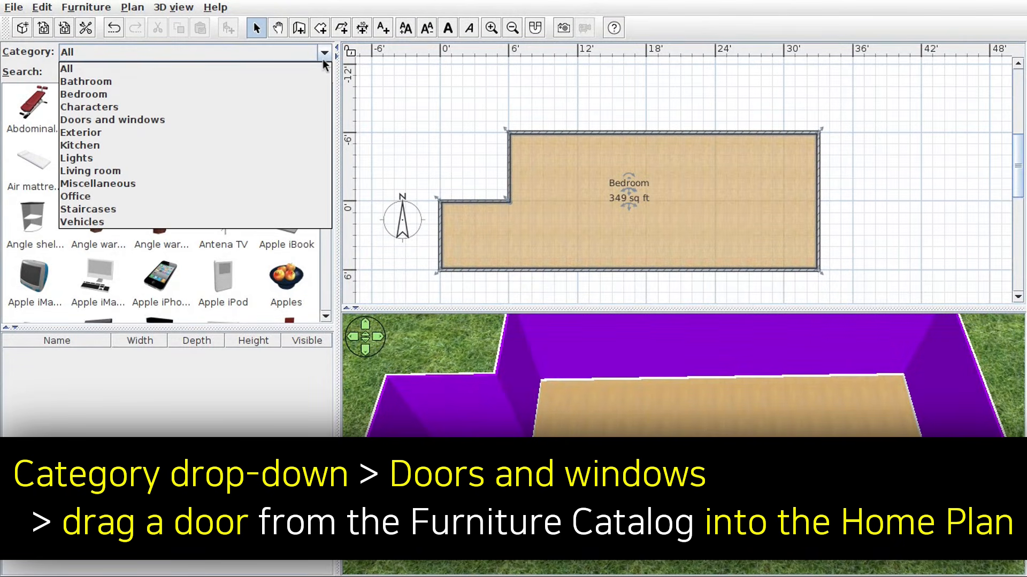
click(183, 126)
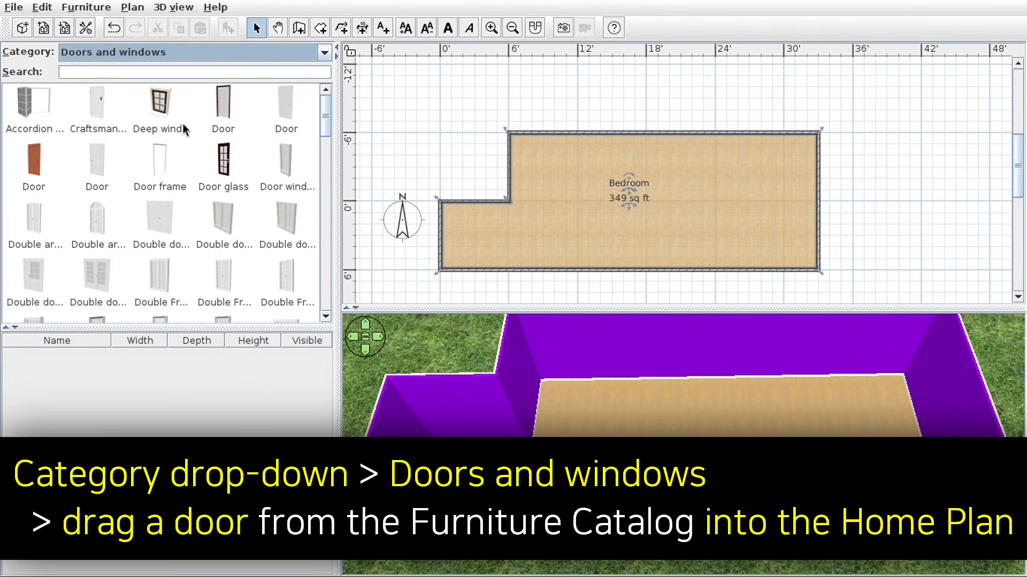
scroll(183, 128, down, 5)
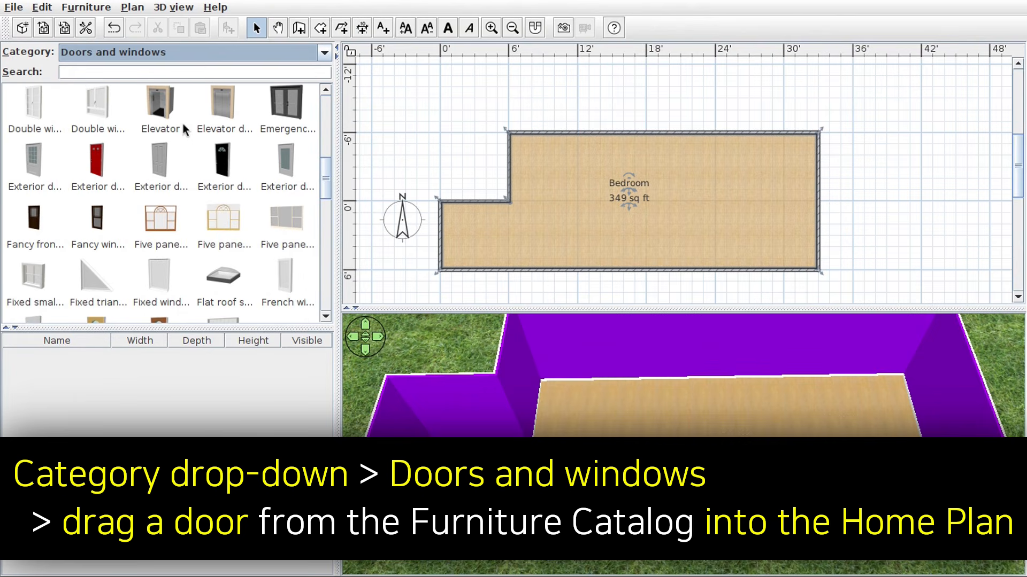
mouse_move(226, 162)
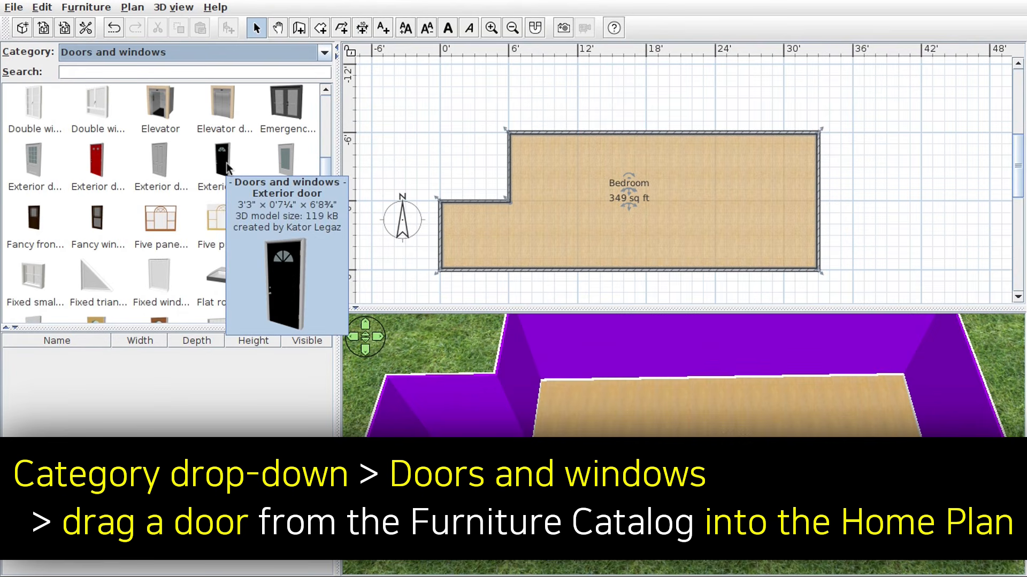
drag(226, 162, 442, 256)
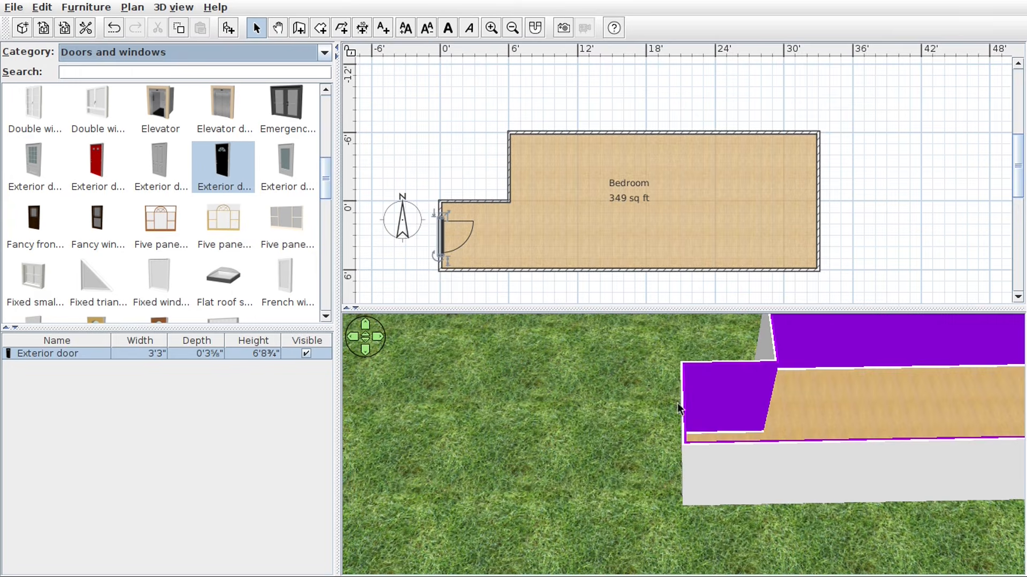
drag(692, 437, 816, 370)
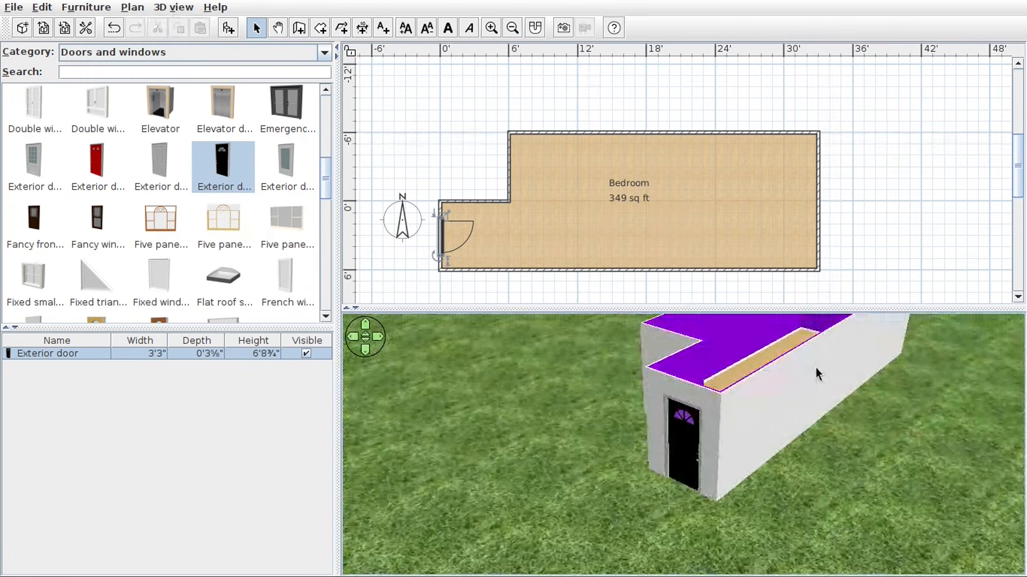
scroll(816, 367, up, 5)
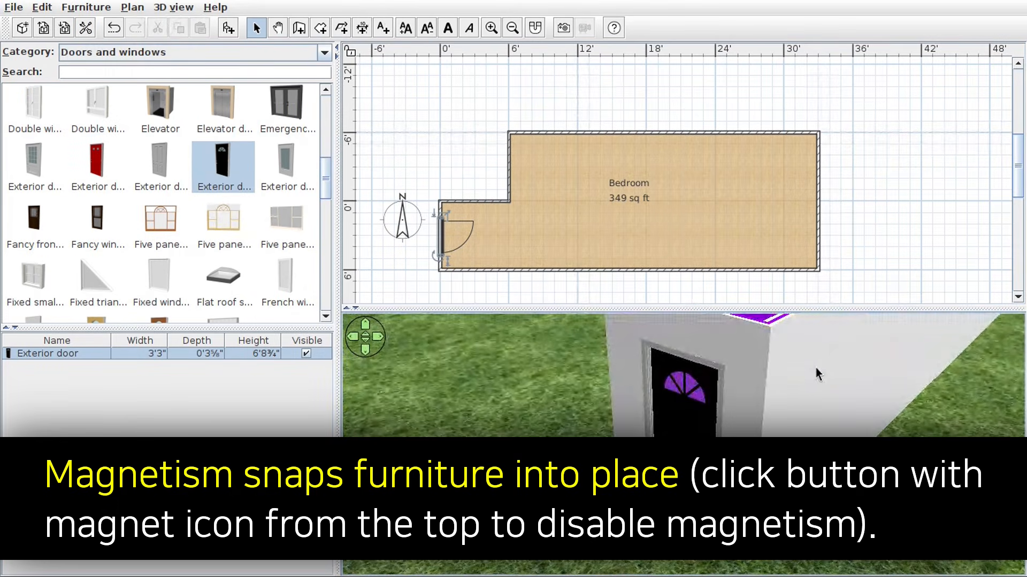
- Search all furniture categories for "bed" and place the checkered bed against the bedroom's north wall near its east end
scroll(815, 368, down, 3)
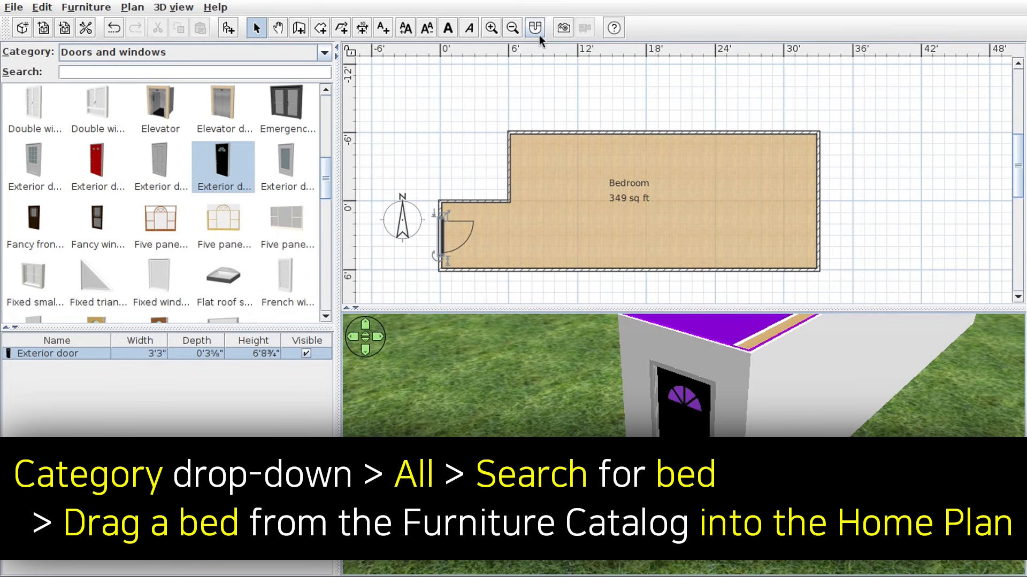
click(325, 54)
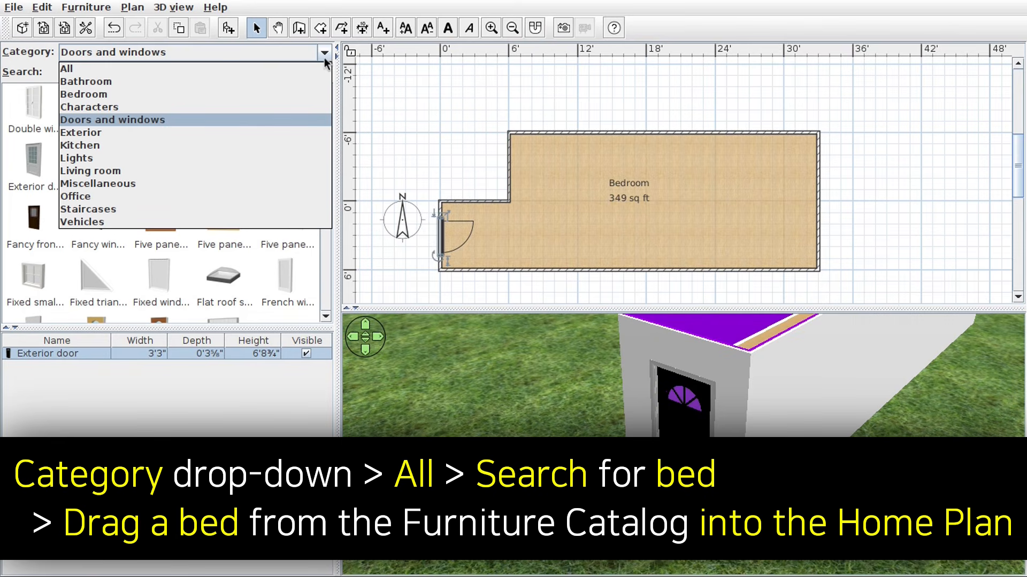
click(264, 73)
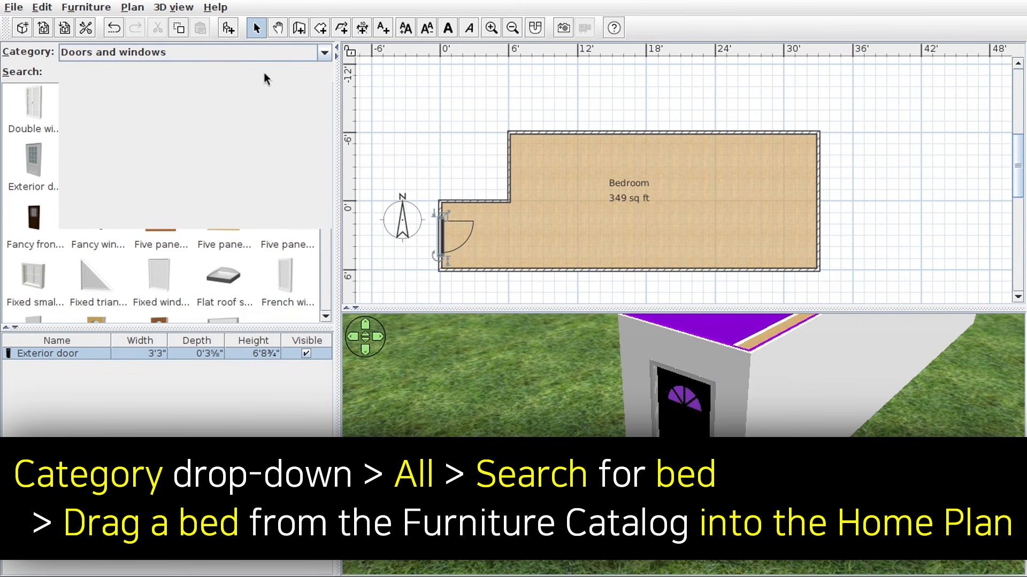
click(256, 72)
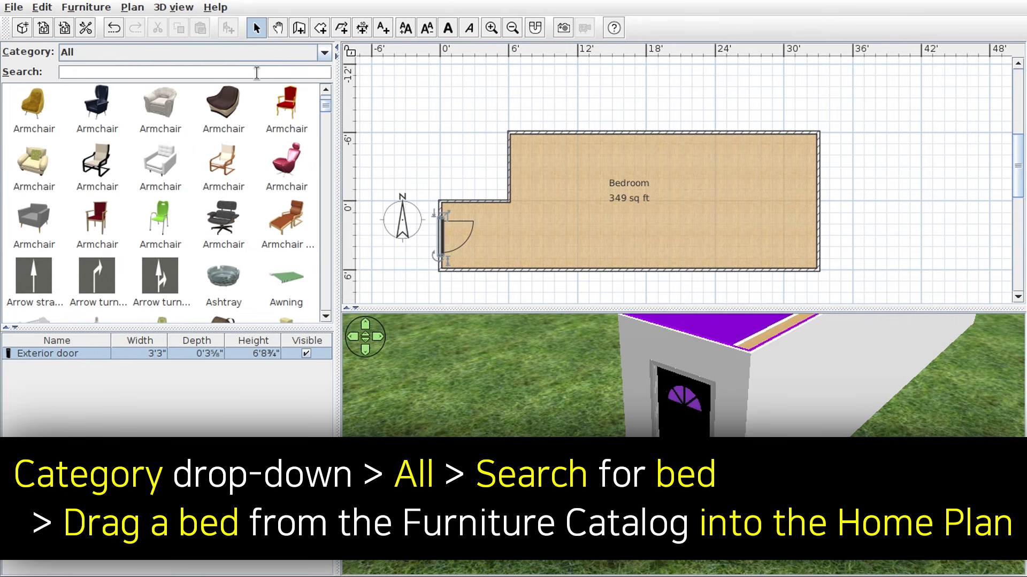
text(bed)
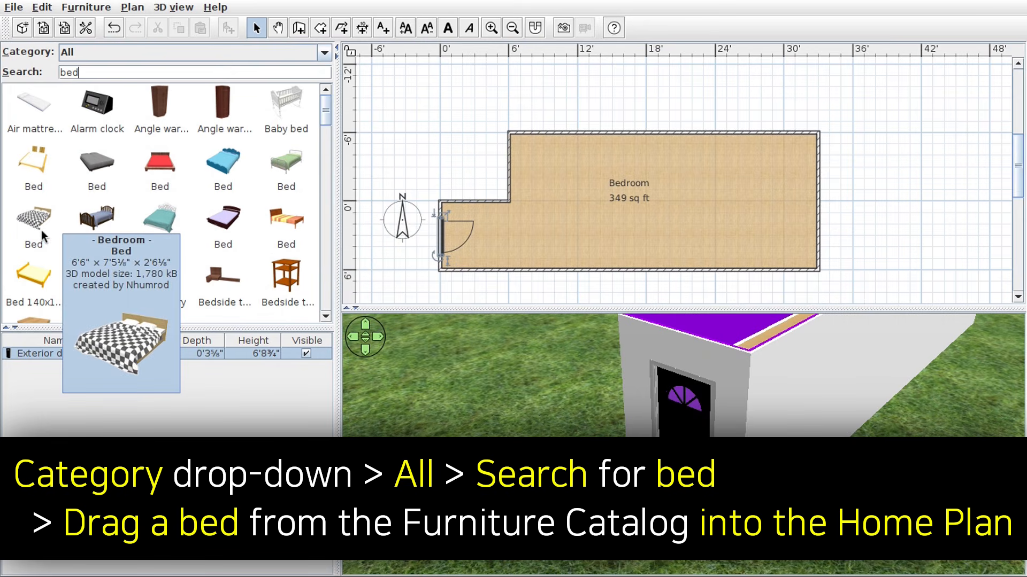
drag(38, 226, 702, 139)
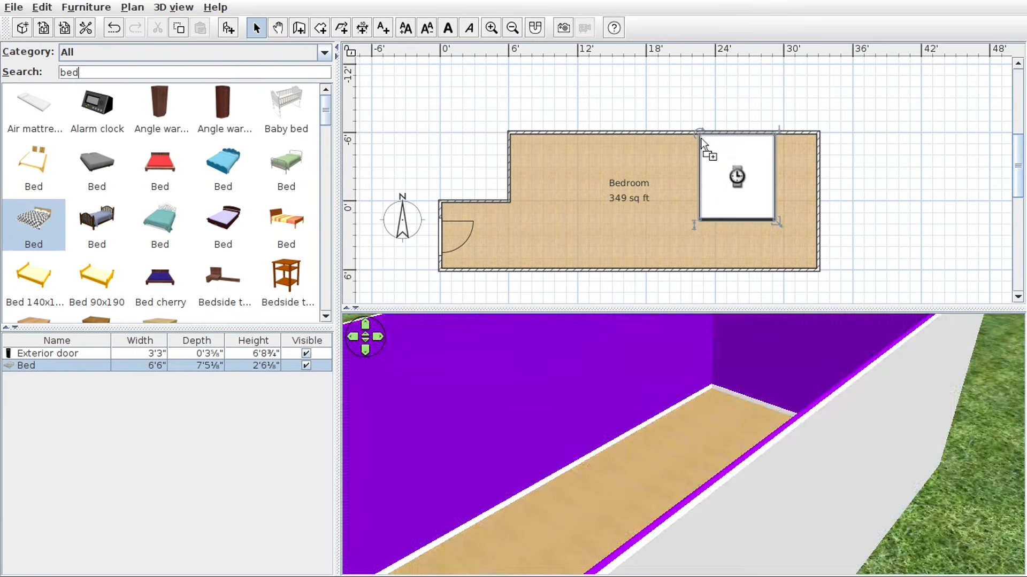
scroll(736, 404, up, 5)
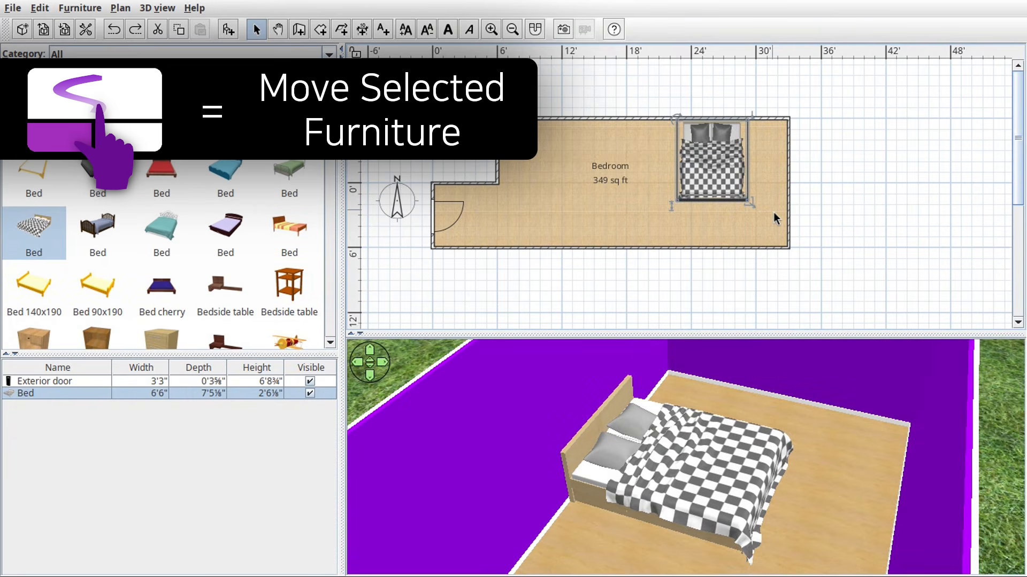
mouse_move(714, 154)
mouse_down()
mouse_move(701, 176)
mouse_move(716, 142)
mouse_up()
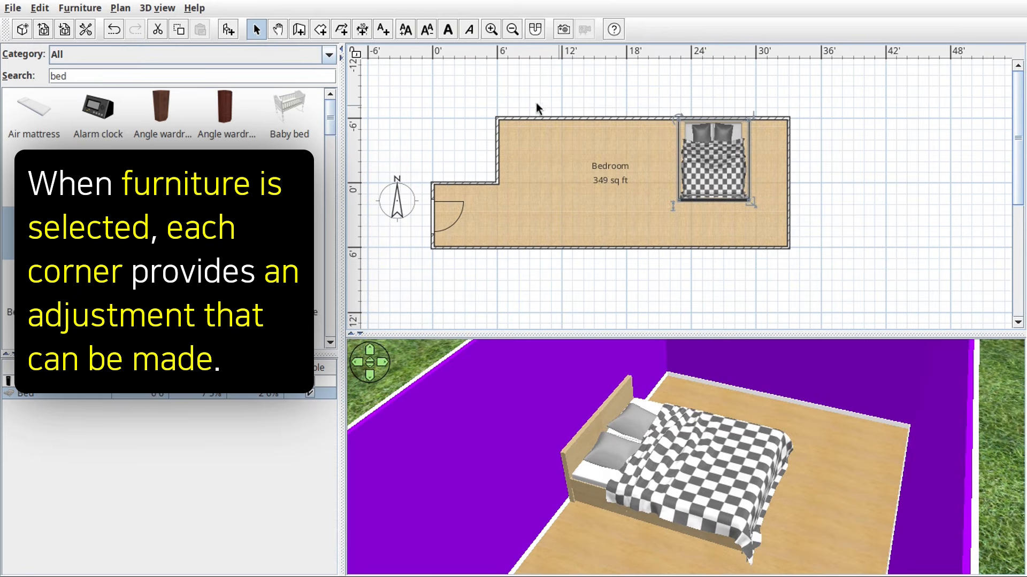
- Resize the checkered bed in the plan by widening its footprint and increasing its height
click(489, 30)
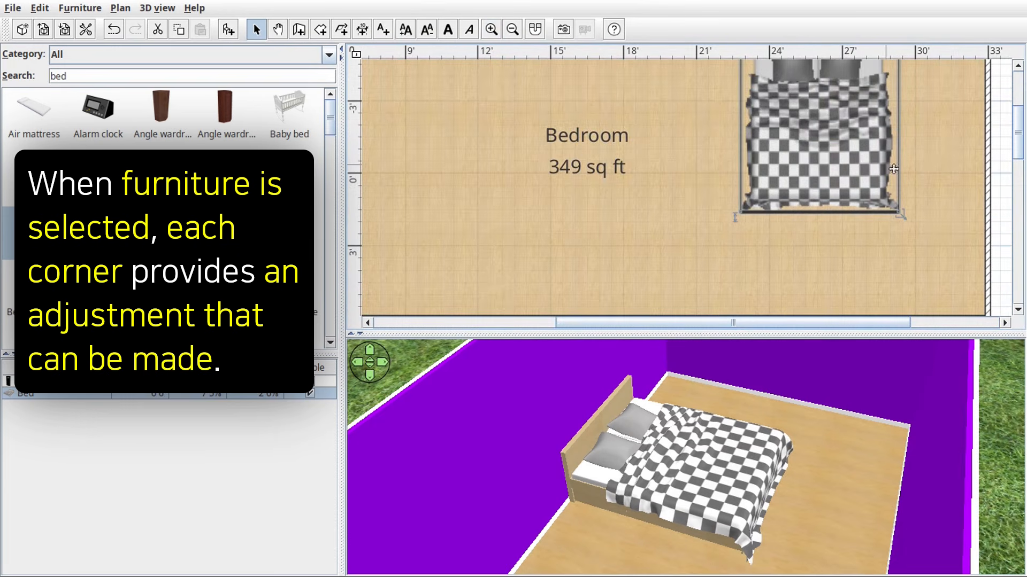
scroll(979, 191, up, 3)
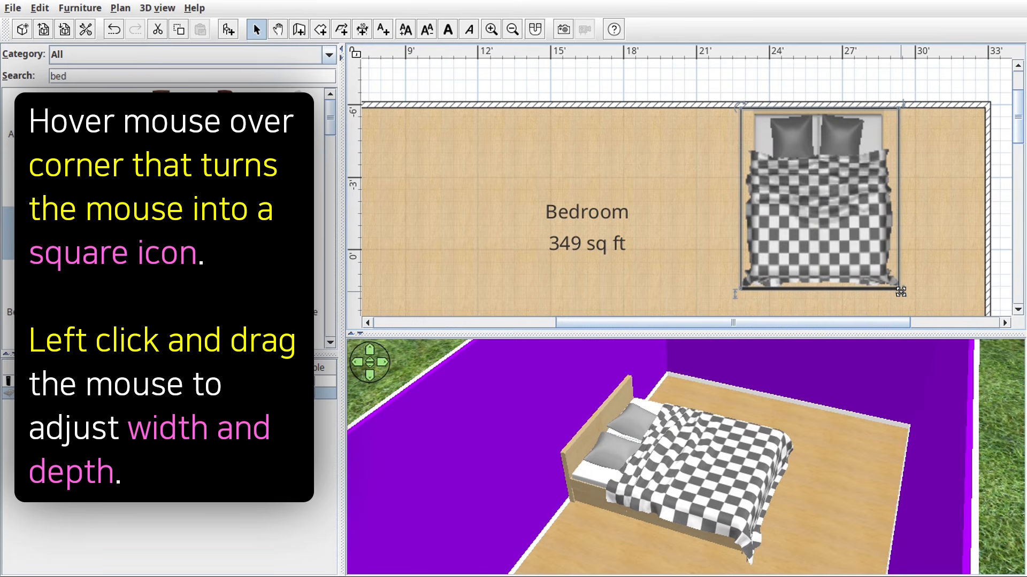
drag(900, 291, 941, 241)
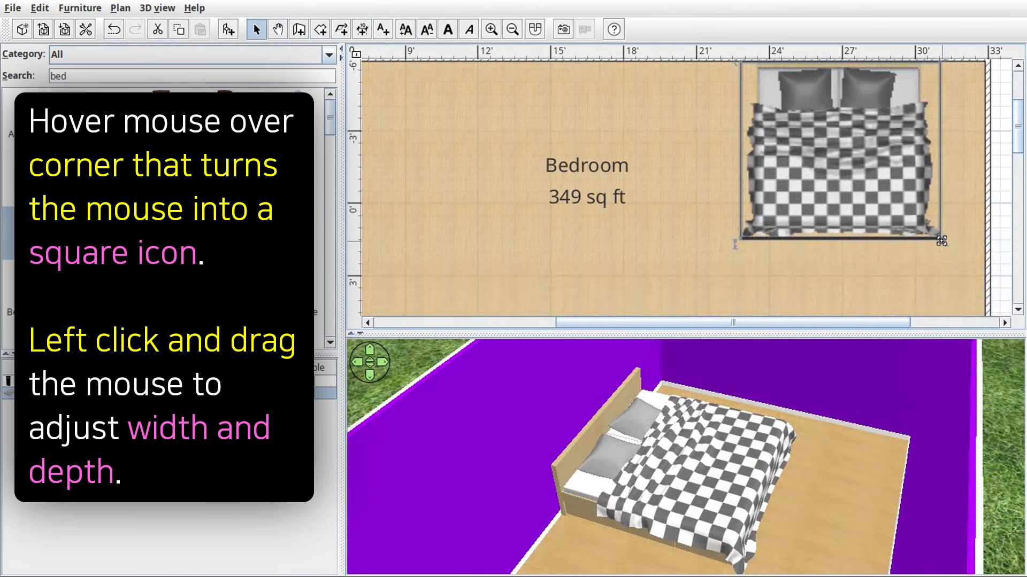
drag(1019, 129, 1019, 123)
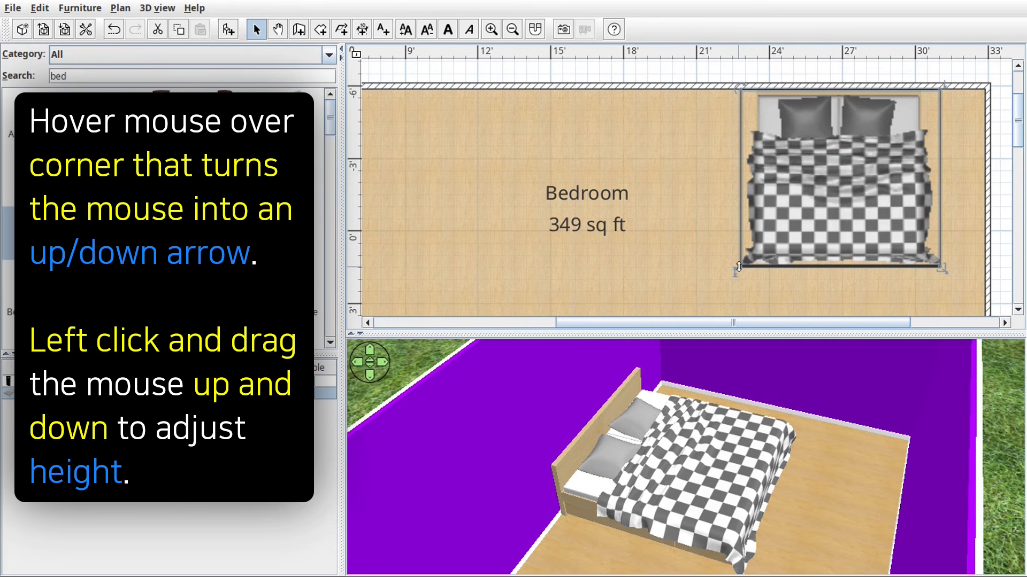
drag(738, 266, 740, 232)
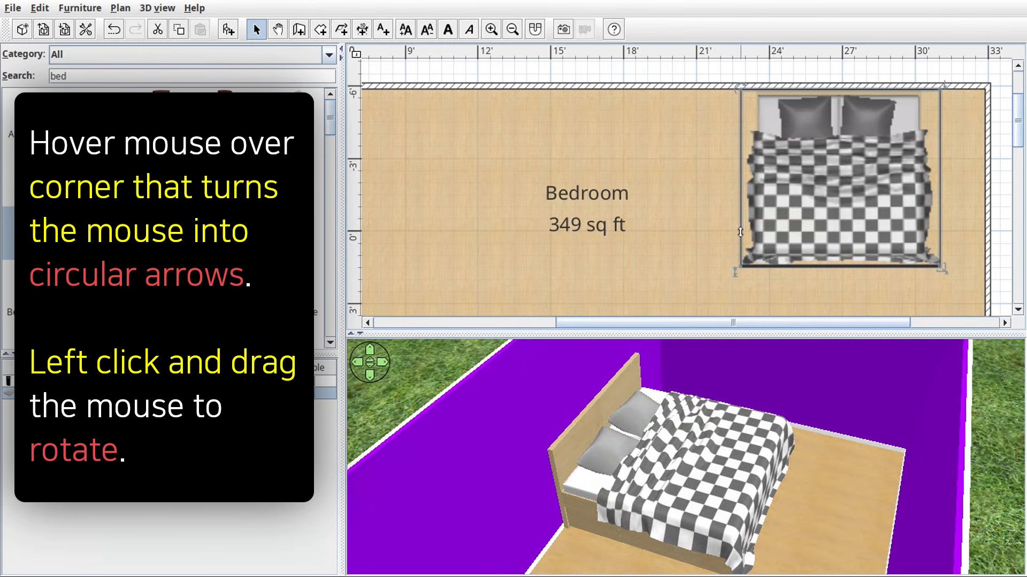
- Try rotating the checkered bed and adjusting its elevation in the plan
drag(740, 90, 740, 91)
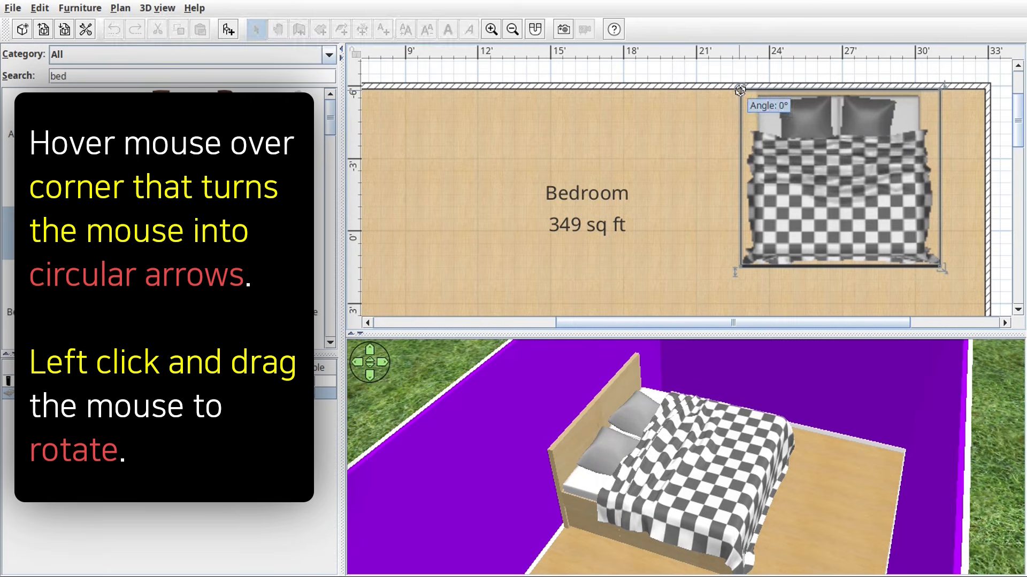
drag(739, 90, 796, 131)
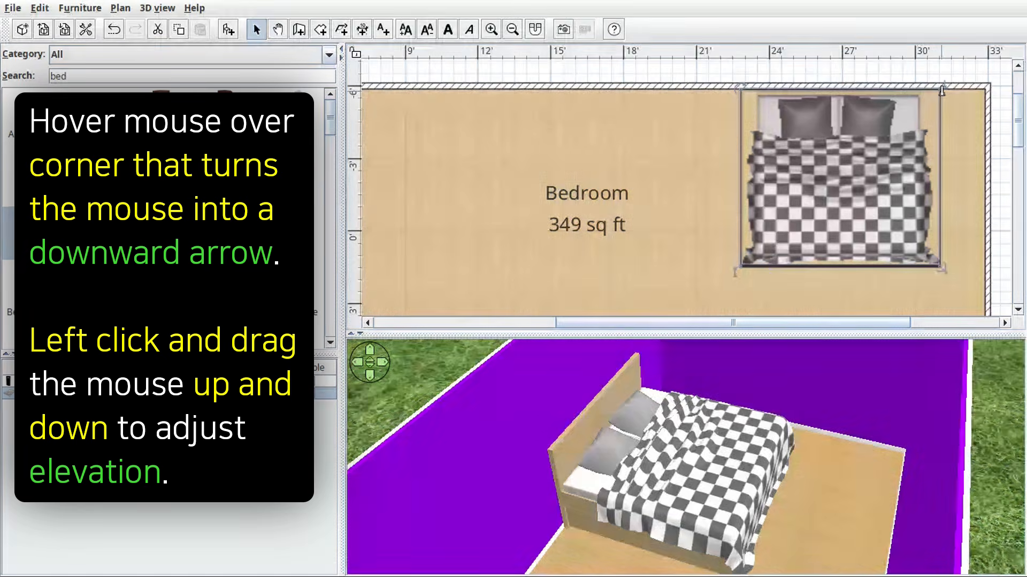
drag(942, 91, 955, 130)
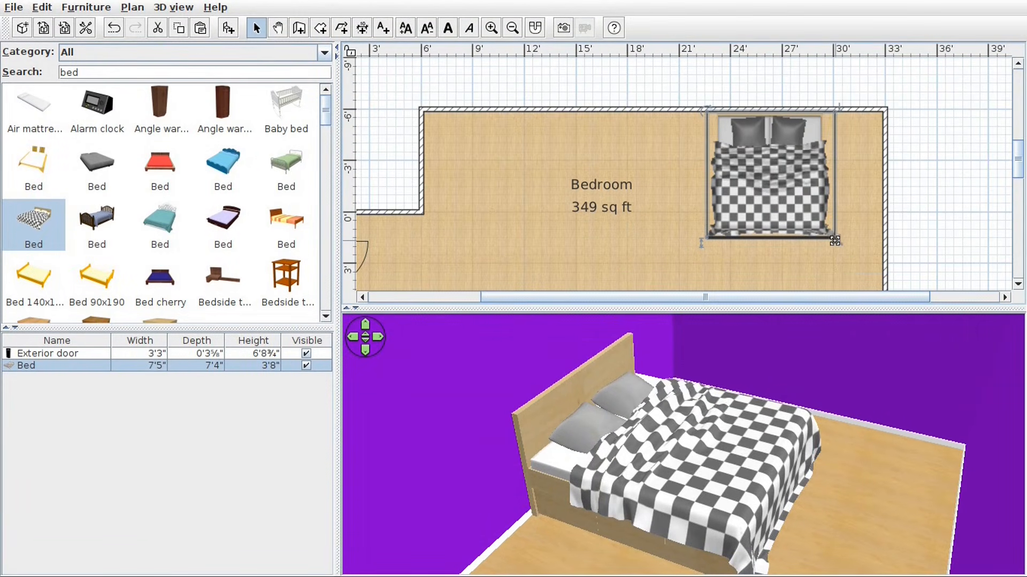
- Resize the checkered bed to 8' wide, 7' deep and 4' high
drag(834, 241, 845, 241)
drag(702, 241, 706, 225)
- Search the catalog for "desk" and place the orange-topped desk against the north wall, west of the bed
double_click(183, 73)
text(desk)
drag(160, 163, 542, 115)
drag(615, 412, 452, 423)
drag(580, 131, 597, 131)
- Search the catalog for "shelf" and place the Filled bookcase against the west wall beside the room's inner corner
double_click(208, 70)
key(BackSpace)
text(shelf)
scroll(206, 241, down, 5)
scroll(267, 228, up, 5)
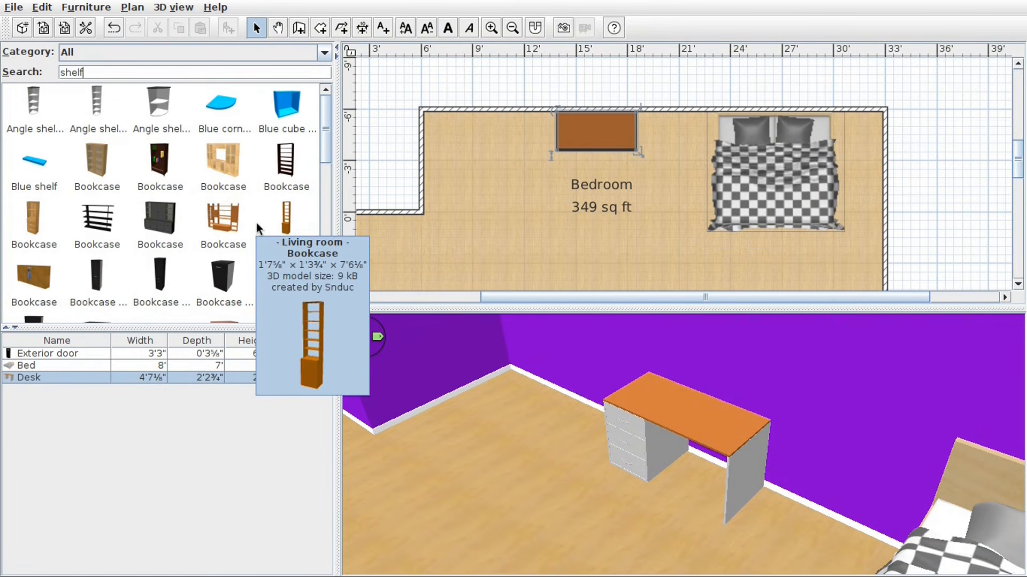
scroll(255, 225, down, 8)
scroll(255, 226, up, 3)
drag(96, 166, 440, 150)
- Duplicate the filled bookcase east of the original and delete the copy
key(ctrl+c)
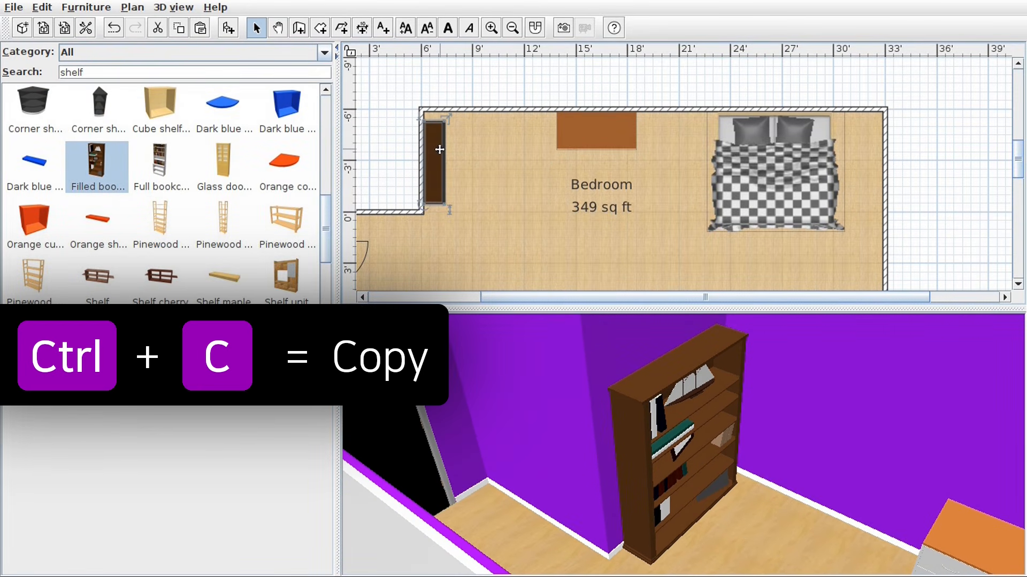
key(ctrl+v)
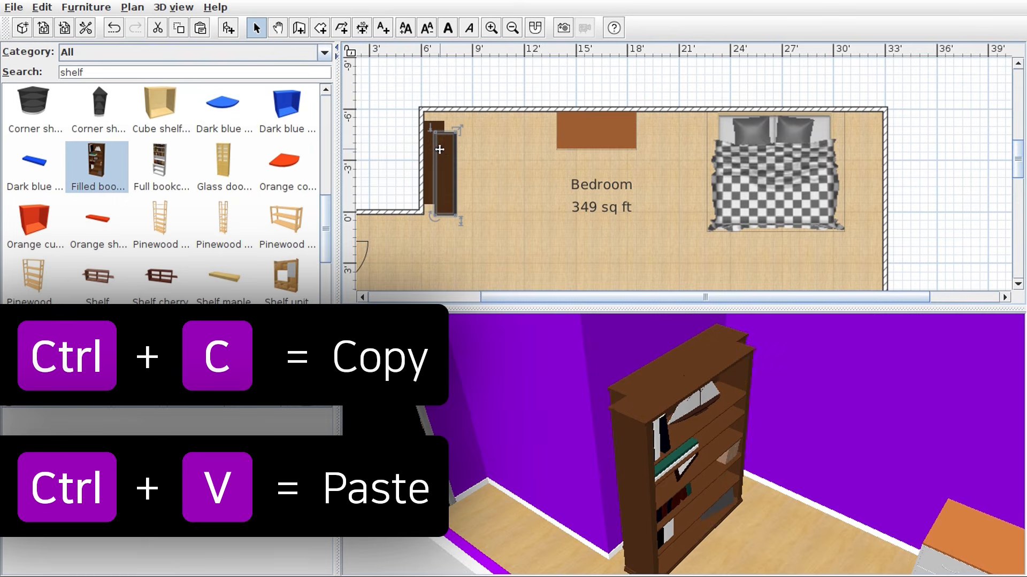
drag(440, 150, 474, 161)
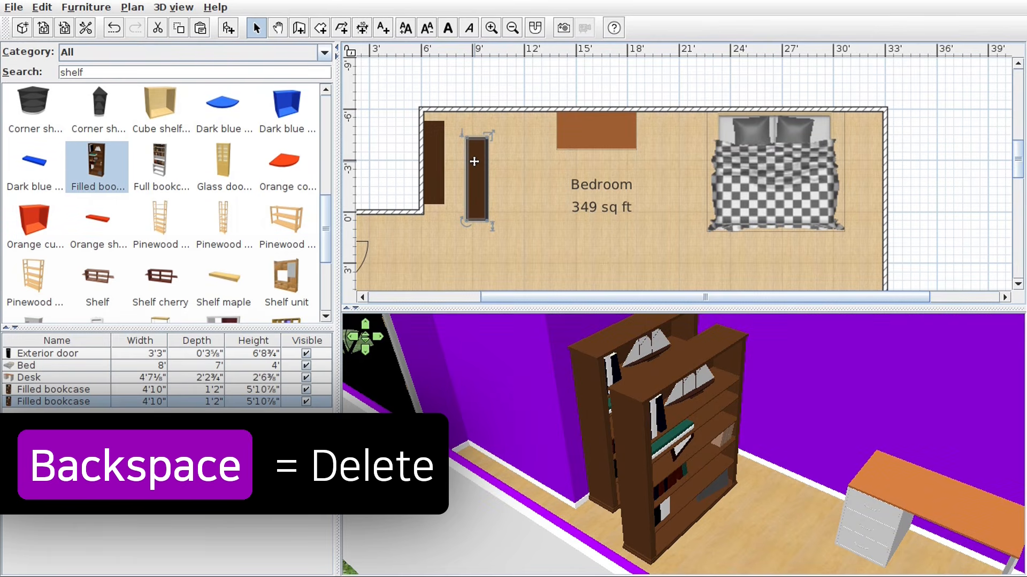
key(BackSpace)
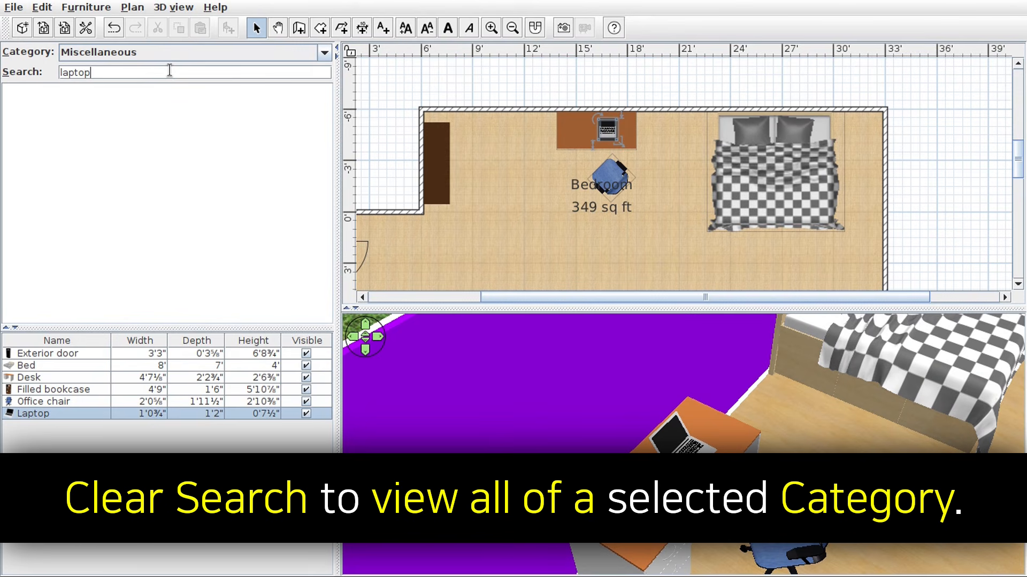
- Clear the "laptop" search and browse all items of the Miscellaneous furniture category
key(BackSpace)
key(BackSpace)
key(BackSpace)
key(BackSpace)
key(BackSpace)
key(BackSpace)
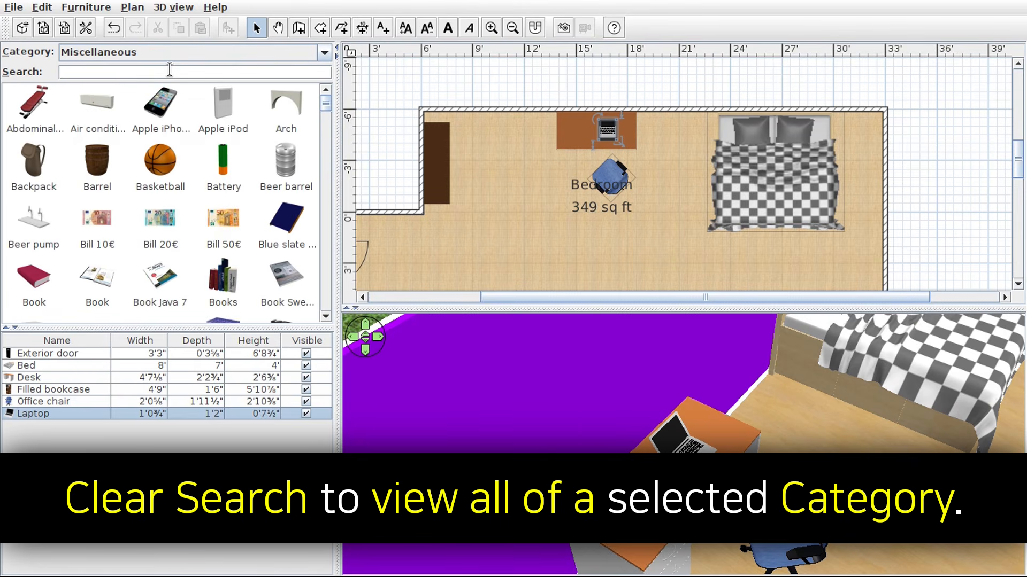
mouse_move(228, 169)
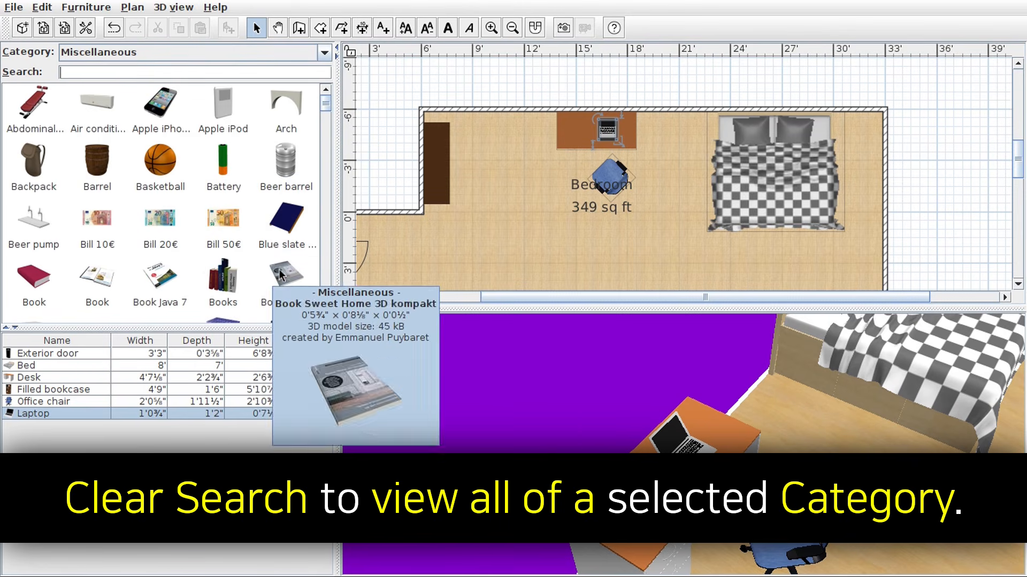
scroll(319, 261, down, 6)
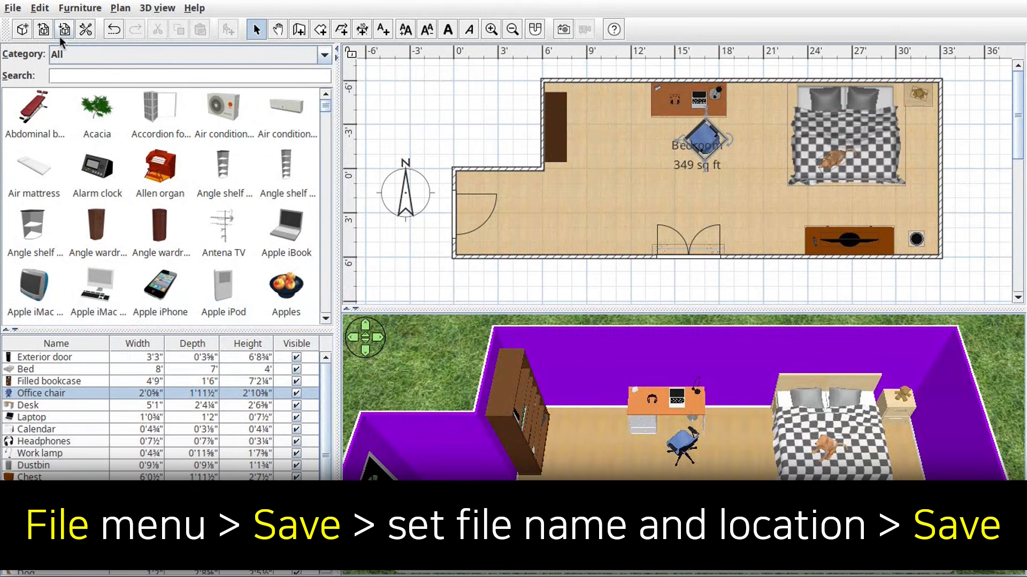
- Save the home as My Room in the home folder
click(12, 9)
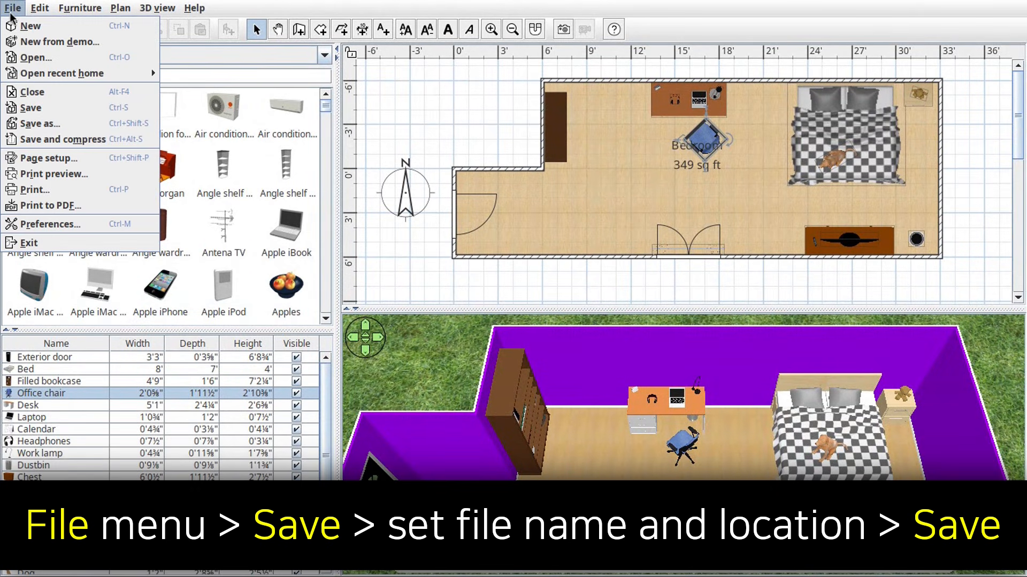
click(52, 108)
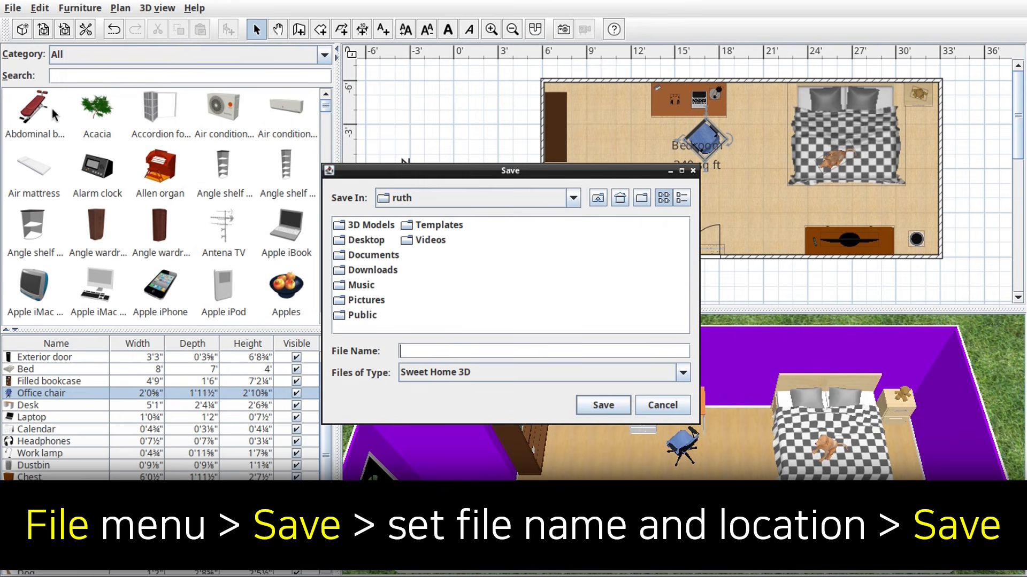
text(My Room)
click(594, 405)
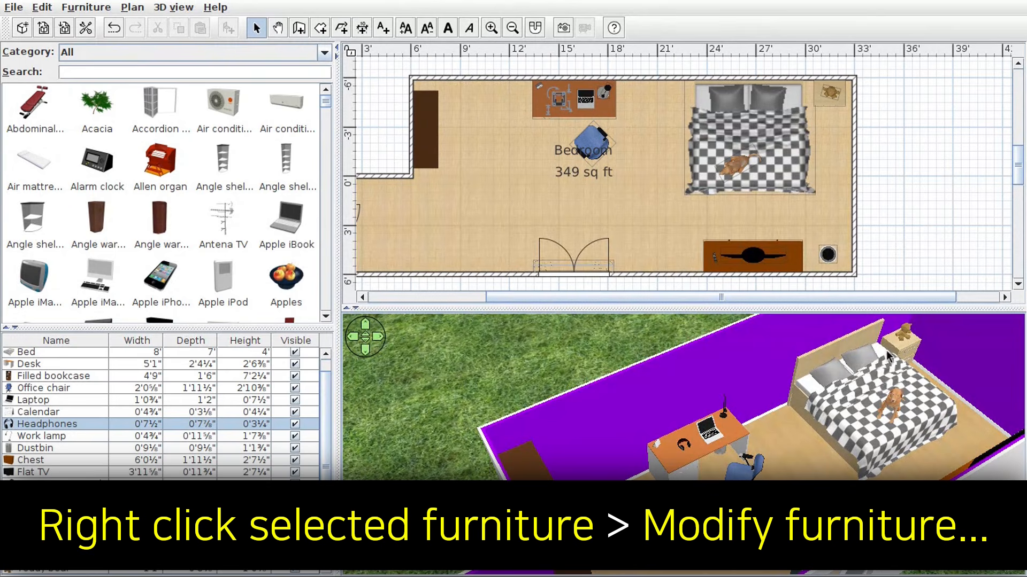
- Open the bed's furniture properties and its individual model materials for editing
click(789, 181)
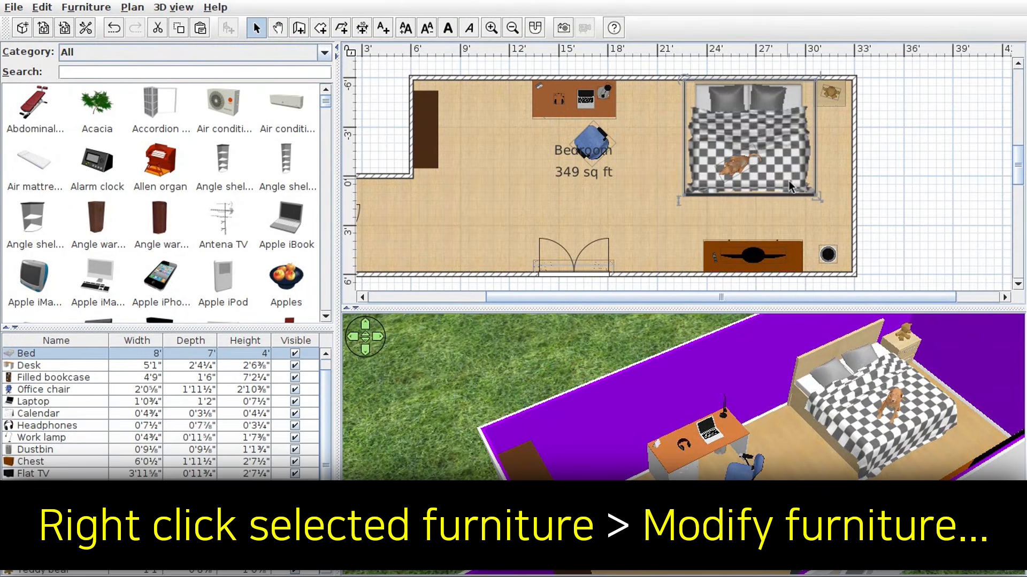
right_click(788, 181)
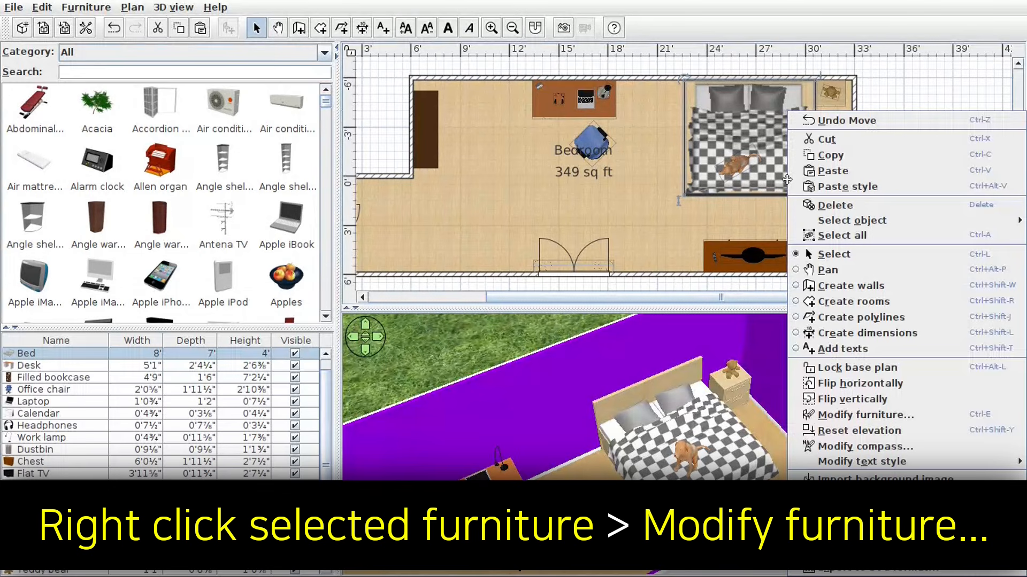
click(920, 418)
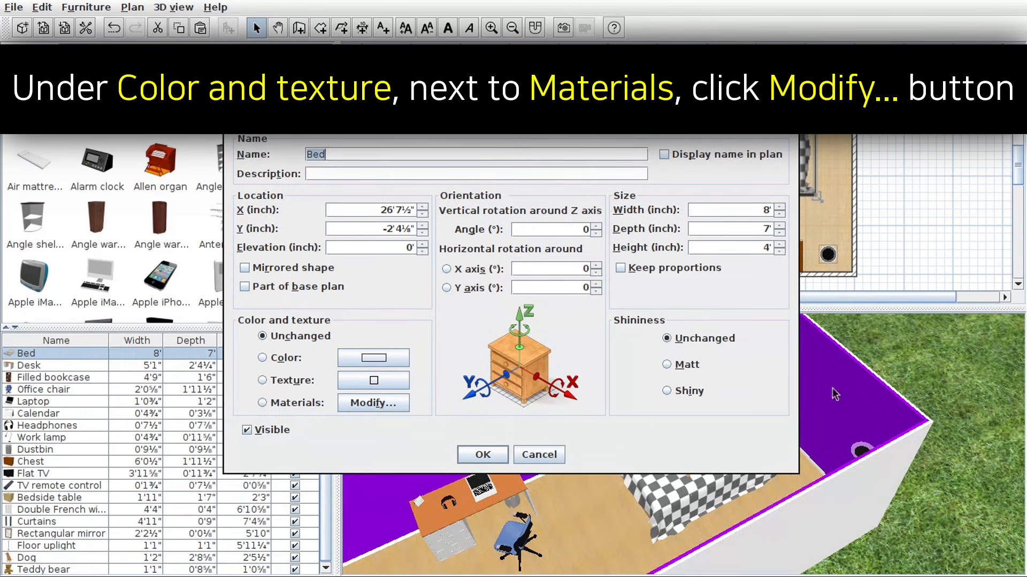
click(390, 407)
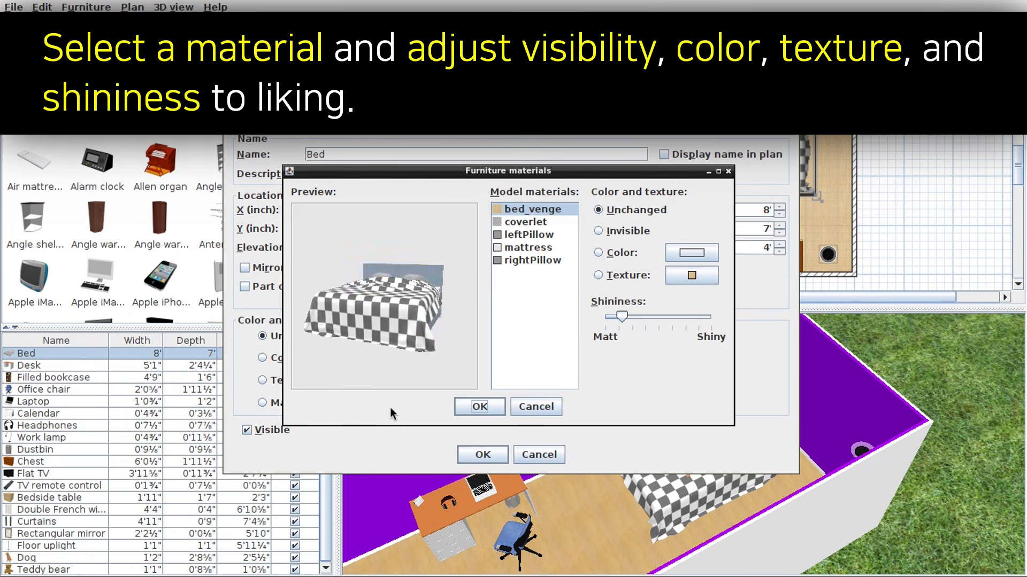
- Try making the bed's coverlet material invisible and restore it to Unchanged
click(554, 221)
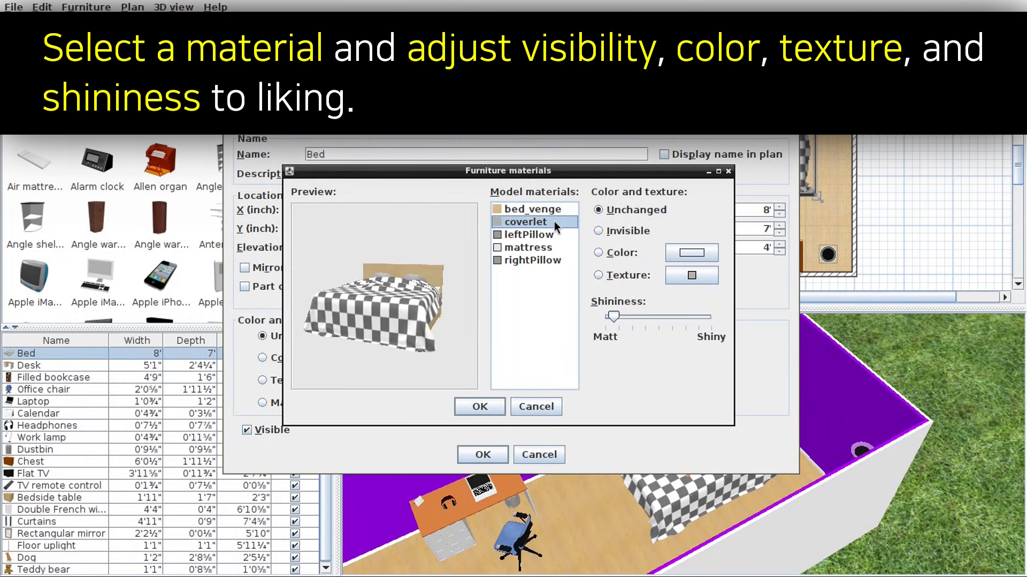
click(598, 231)
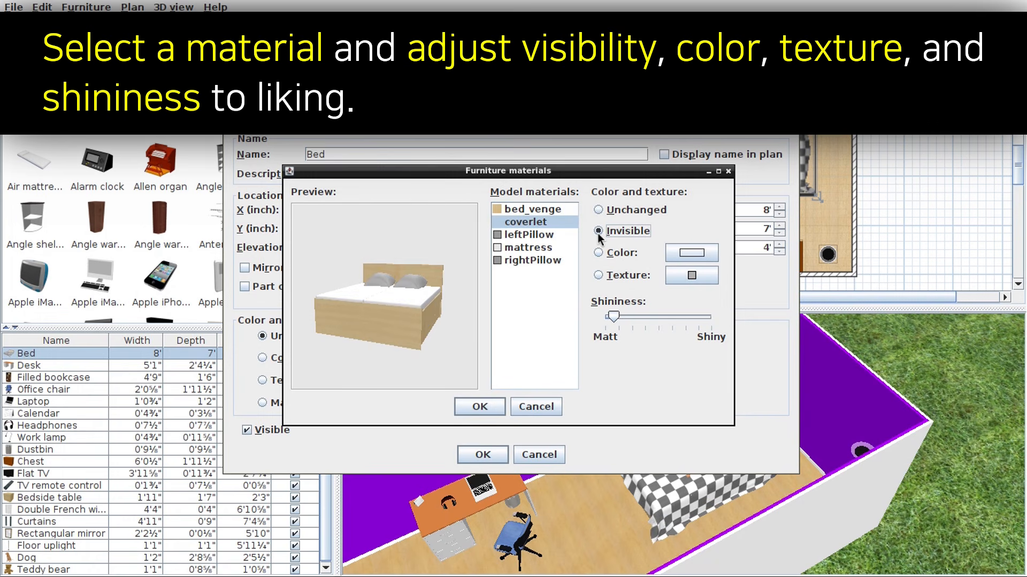
click(597, 210)
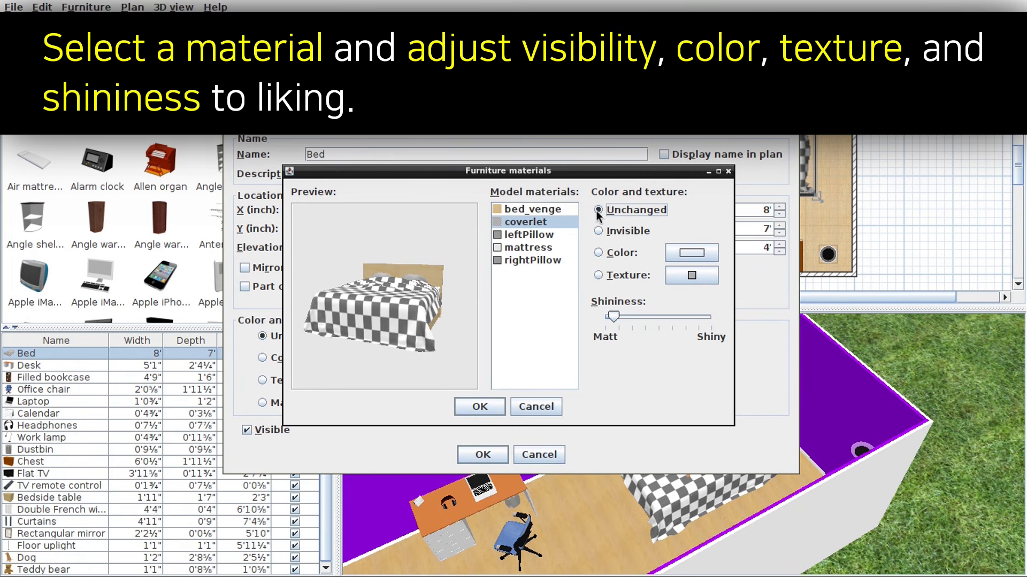
- Change the color of the bed's bed_venge material to black
click(554, 213)
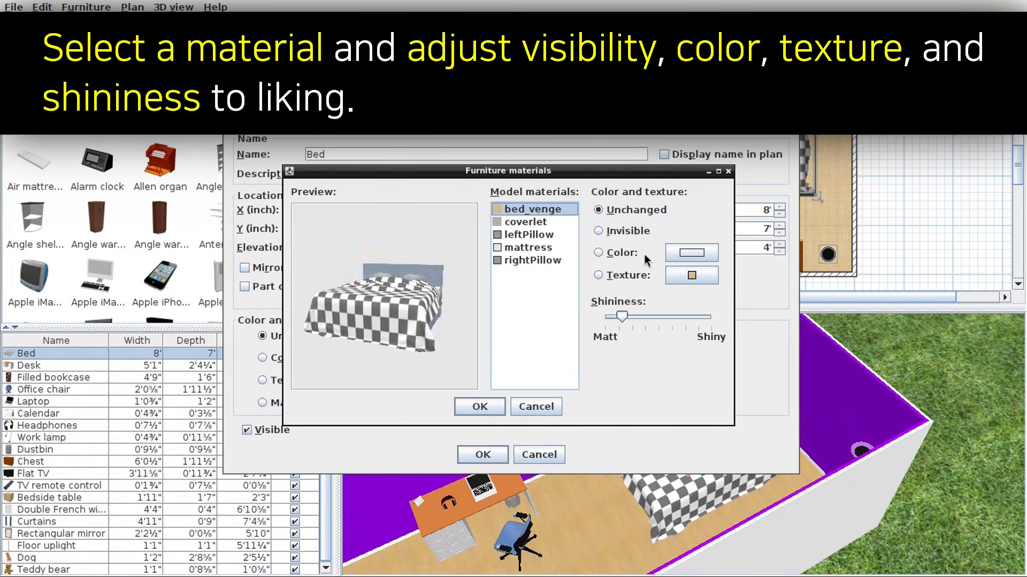
click(679, 255)
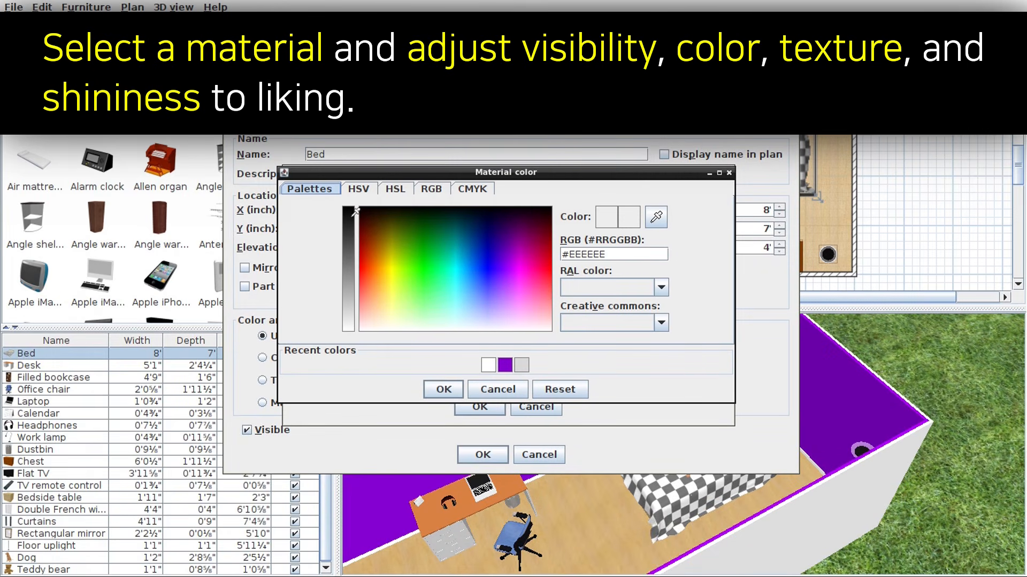
click(349, 206)
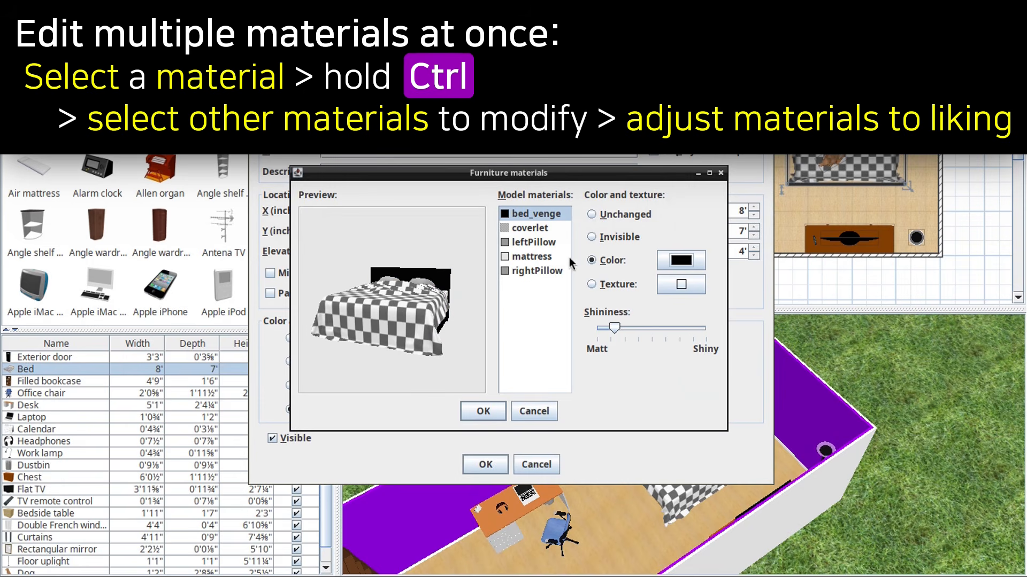
- Color the bed's leftPillow and rightPillow materials together with the green #00916A
click(561, 242)
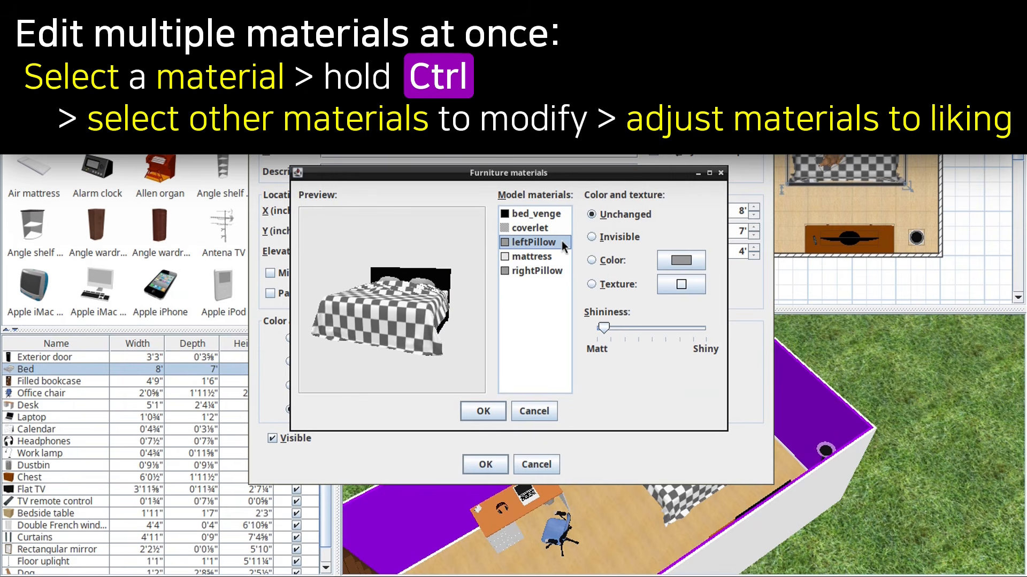
ctrl+click(563, 272)
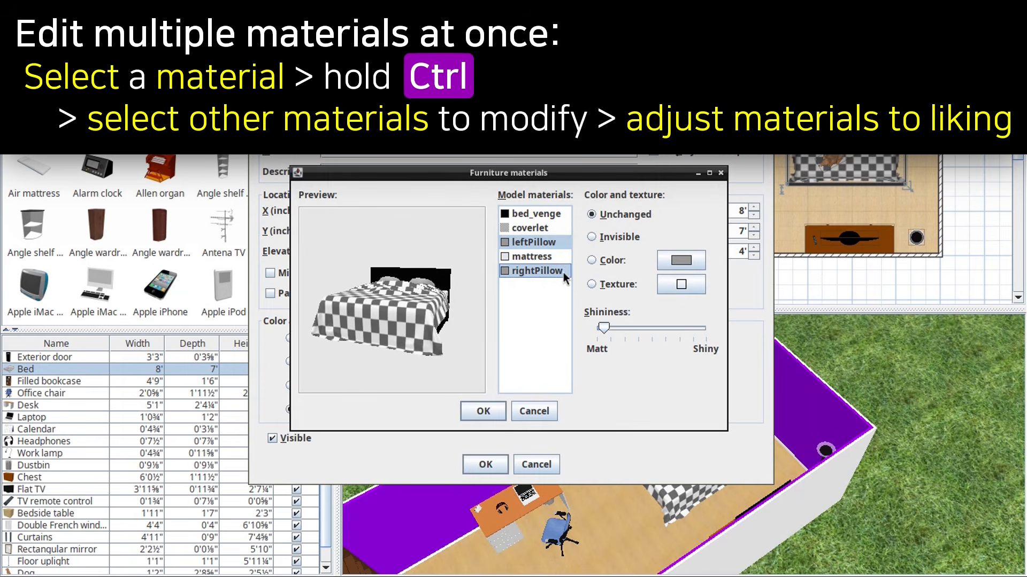
click(669, 266)
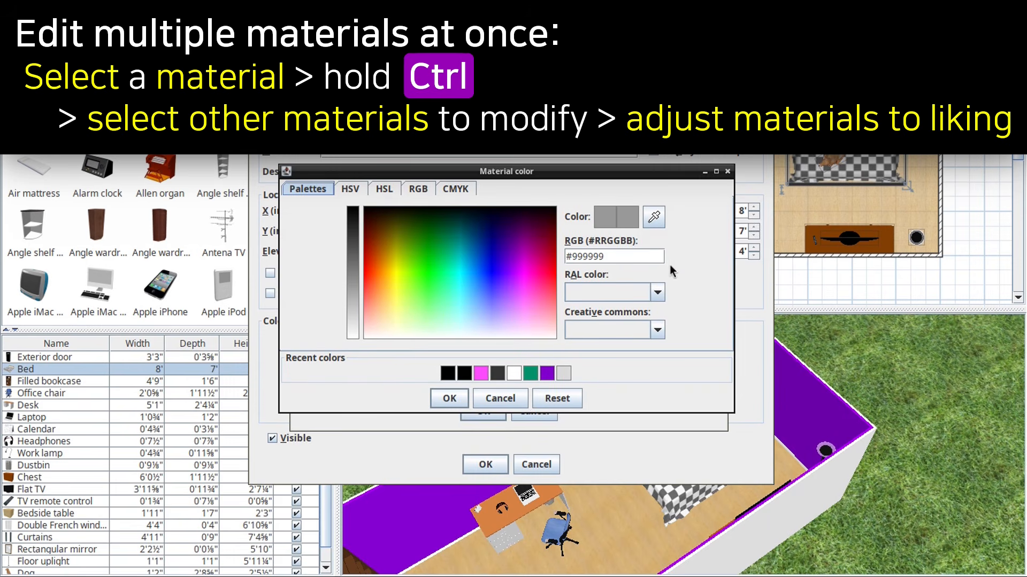
drag(642, 257, 551, 257)
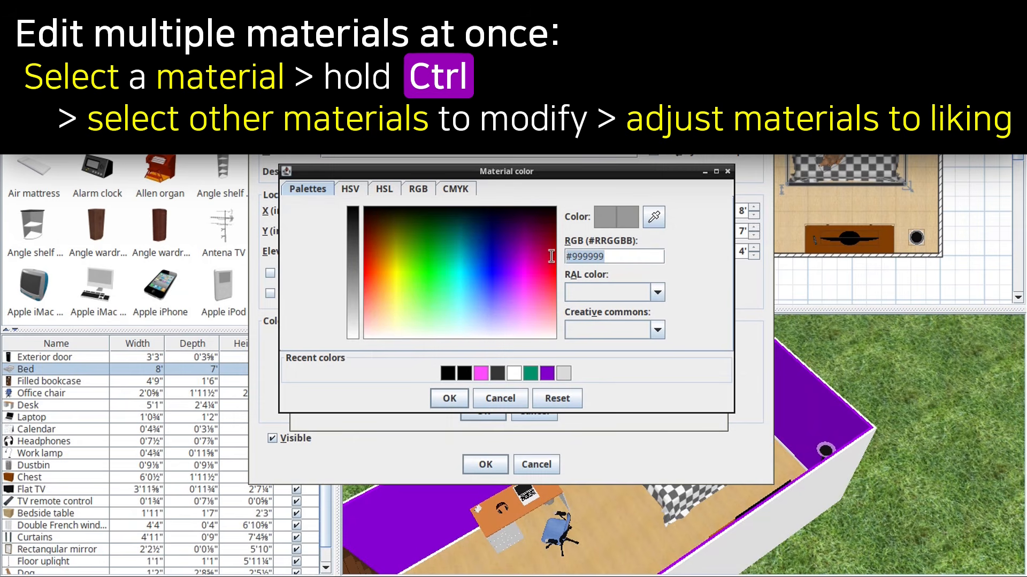
text(#00916A)
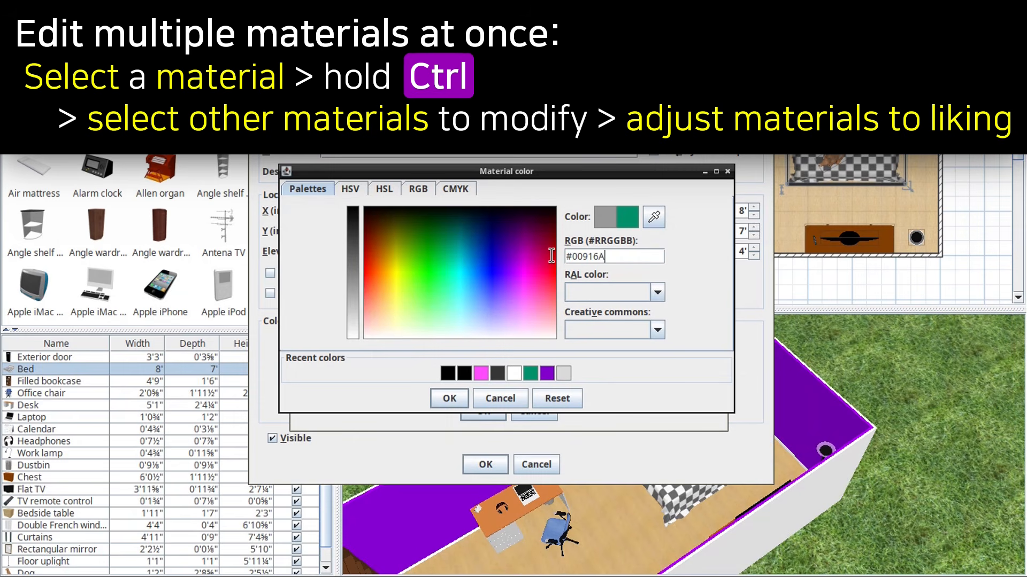
click(448, 400)
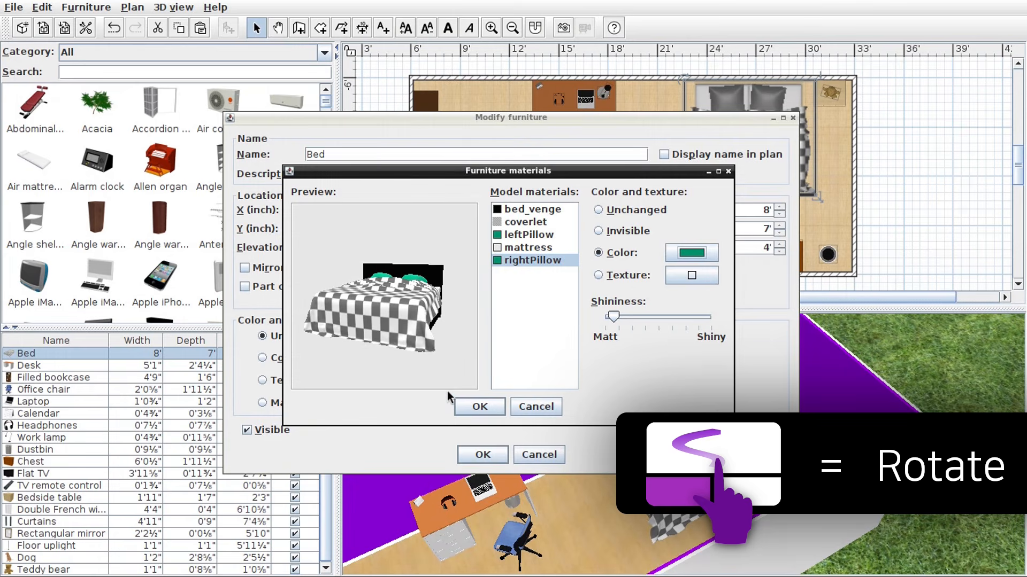
- Apply the bed's edited materials and close its furniture properties
click(410, 339)
drag(410, 338, 453, 349)
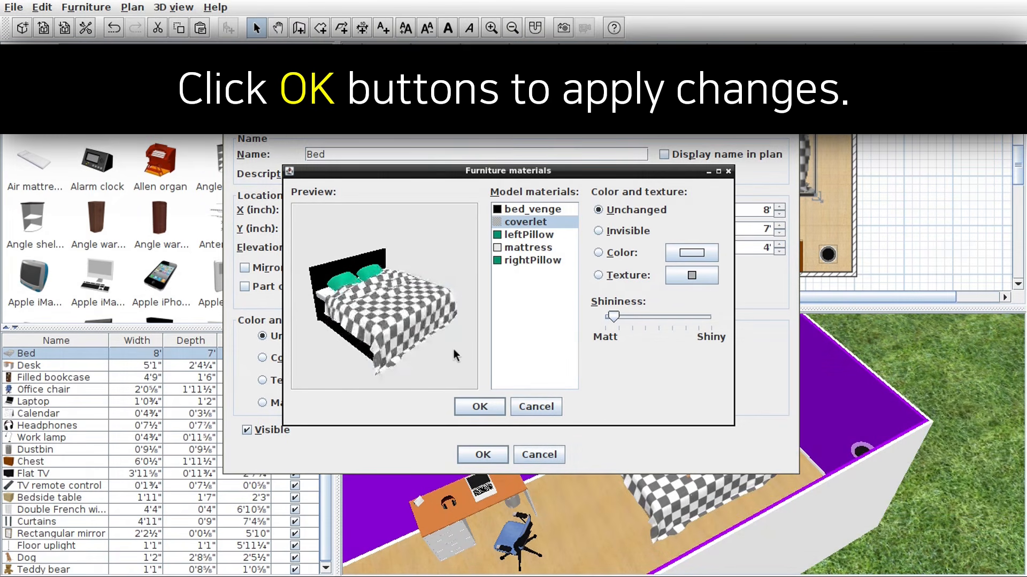
click(491, 413)
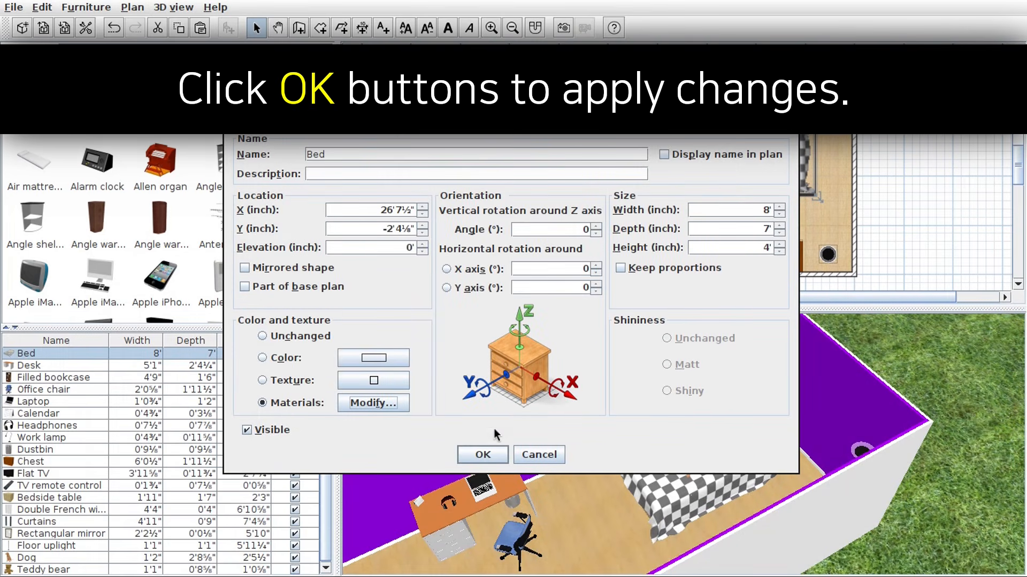
click(495, 453)
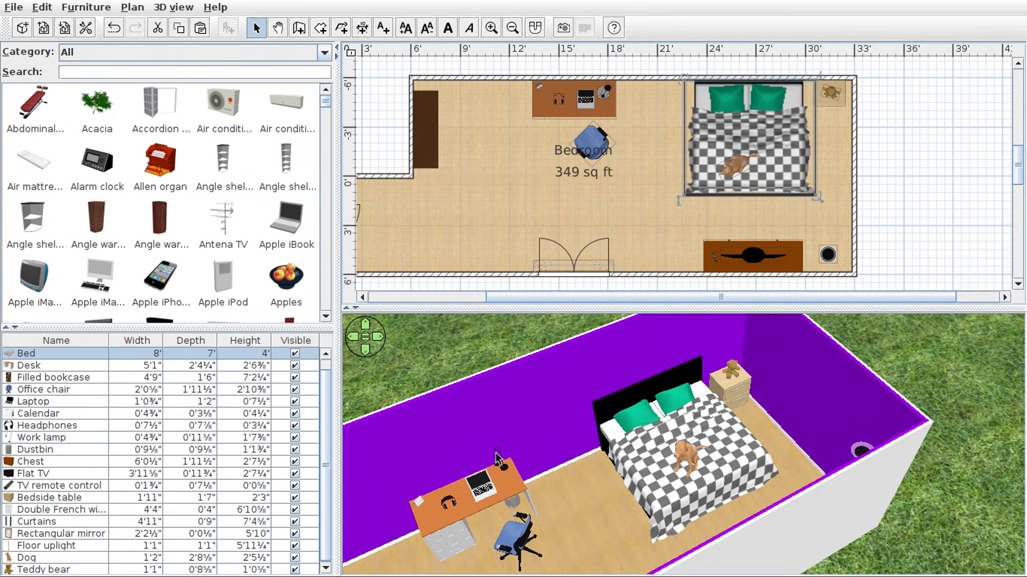
- Recolor the bedside table and desk materials dark gray #363636, and open the office chair's model materials for editing
double_click(828, 104)
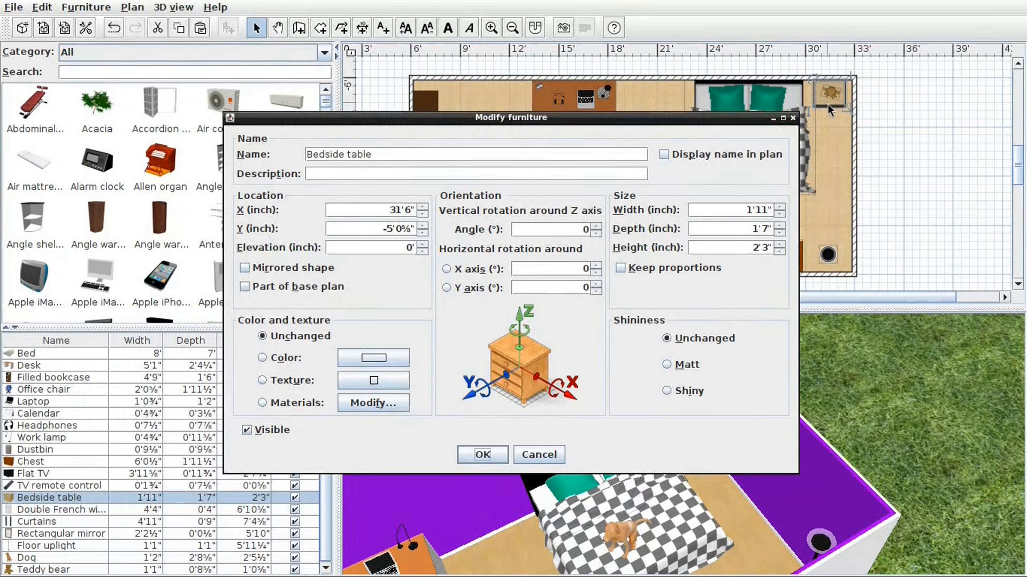
click(714, 253)
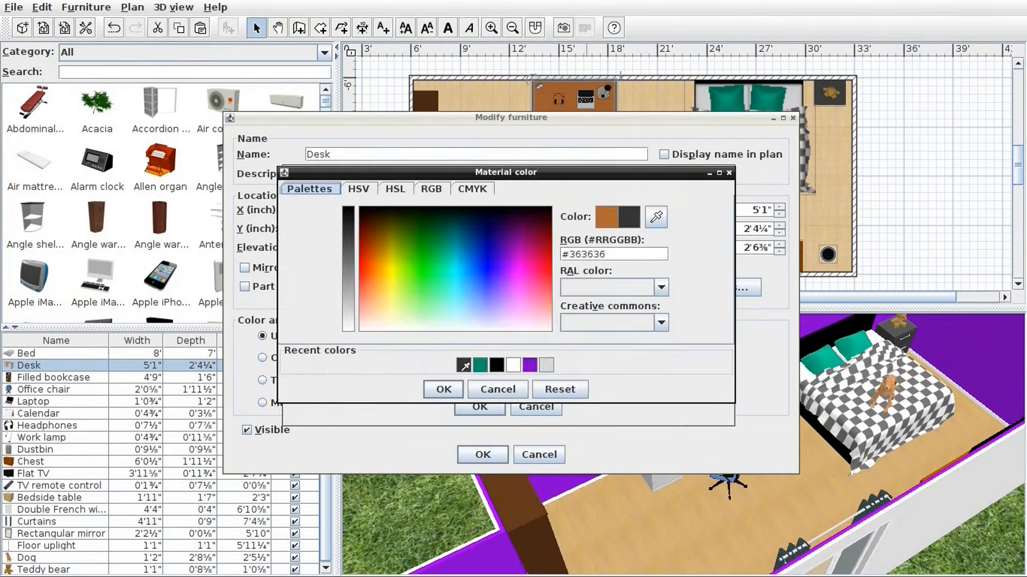
click(498, 390)
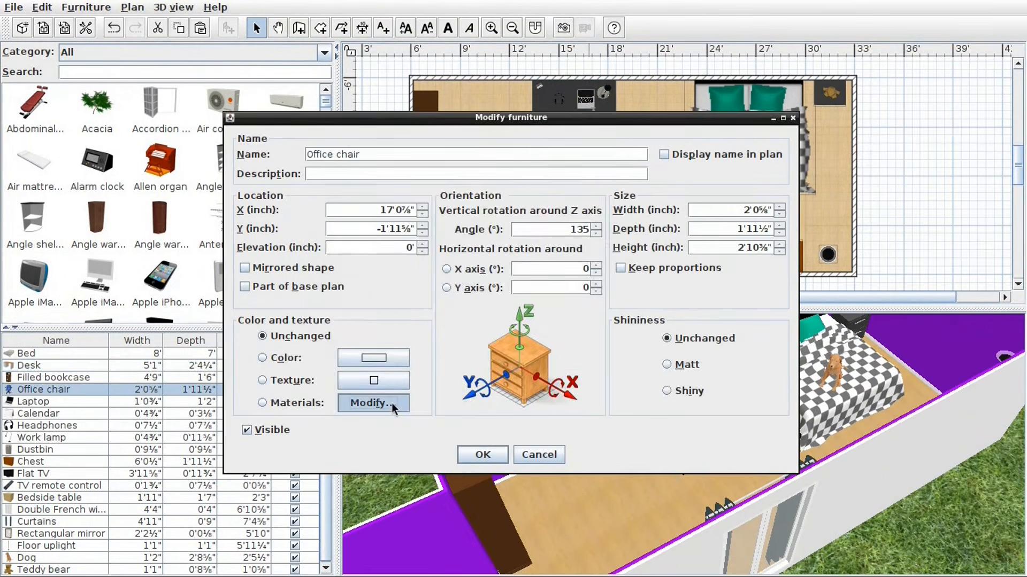
click(390, 405)
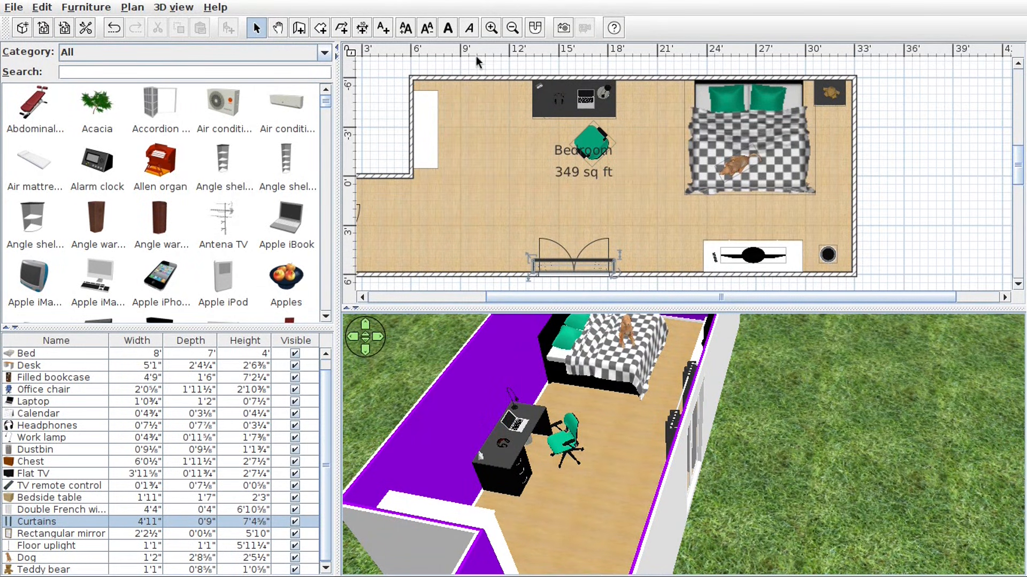
- Group the desk with the laptop, calendar, headphones, work lamp and dustbin in the plan
click(490, 28)
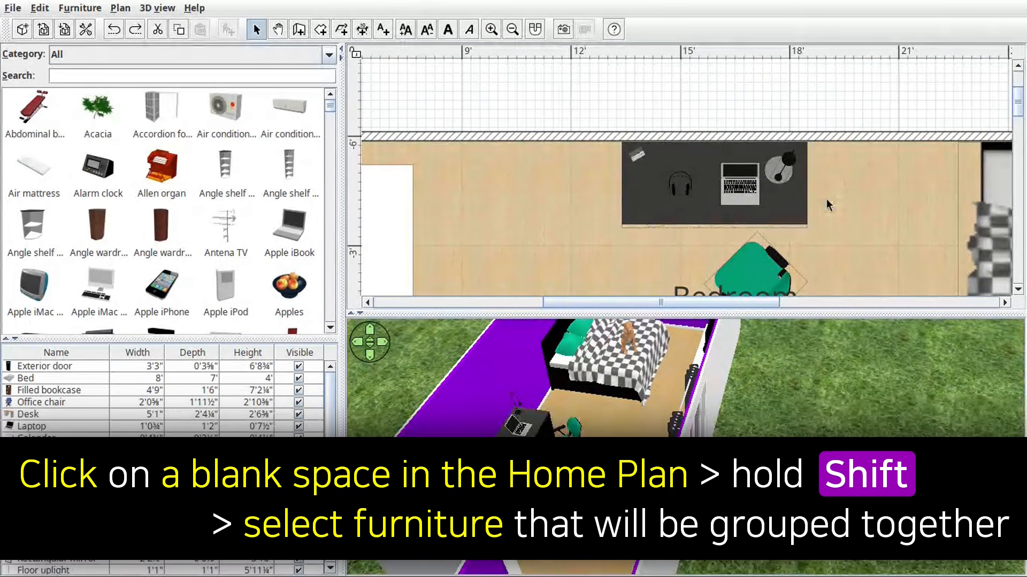
click(776, 89)
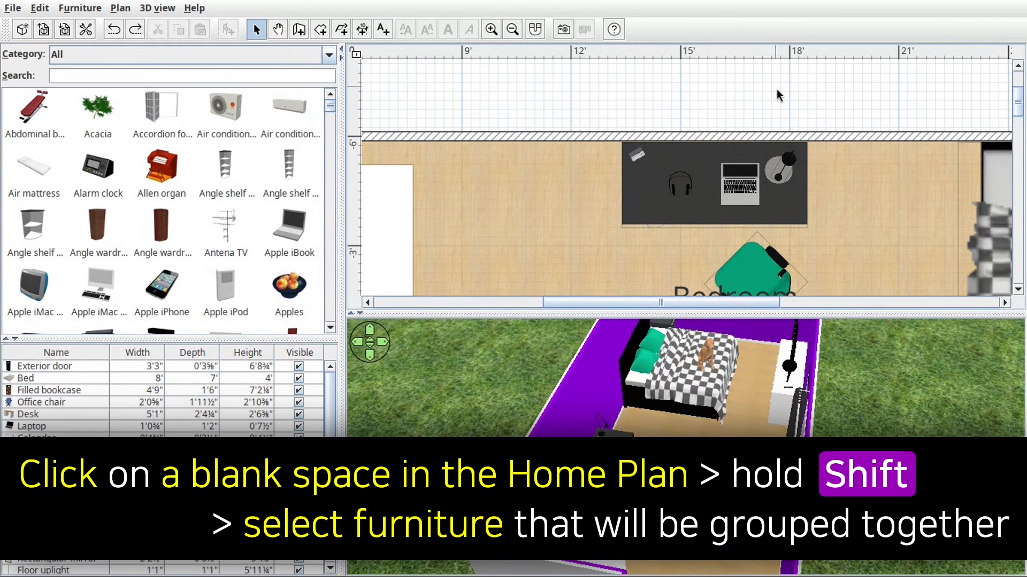
click(781, 196)
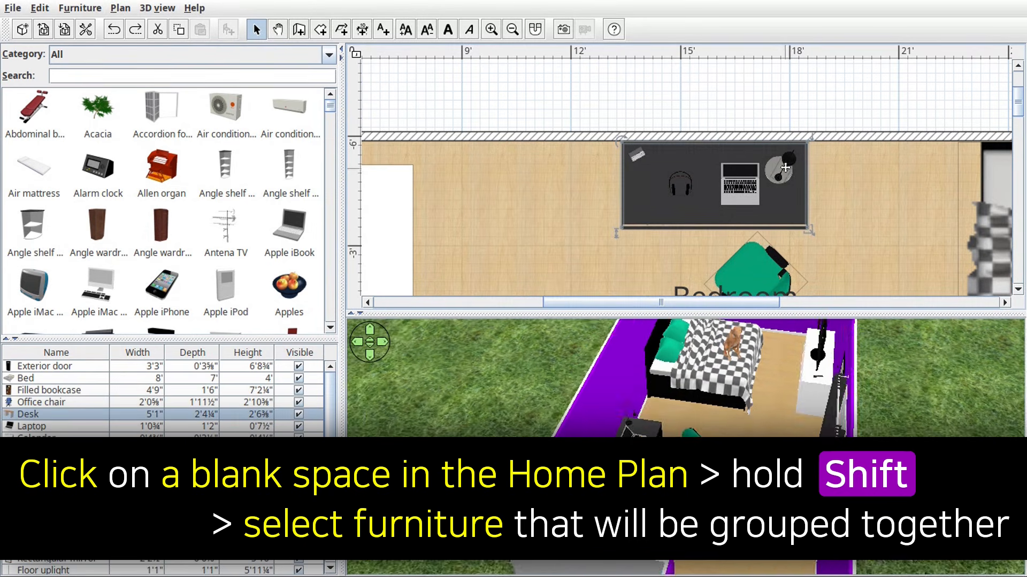
shift+click(780, 169)
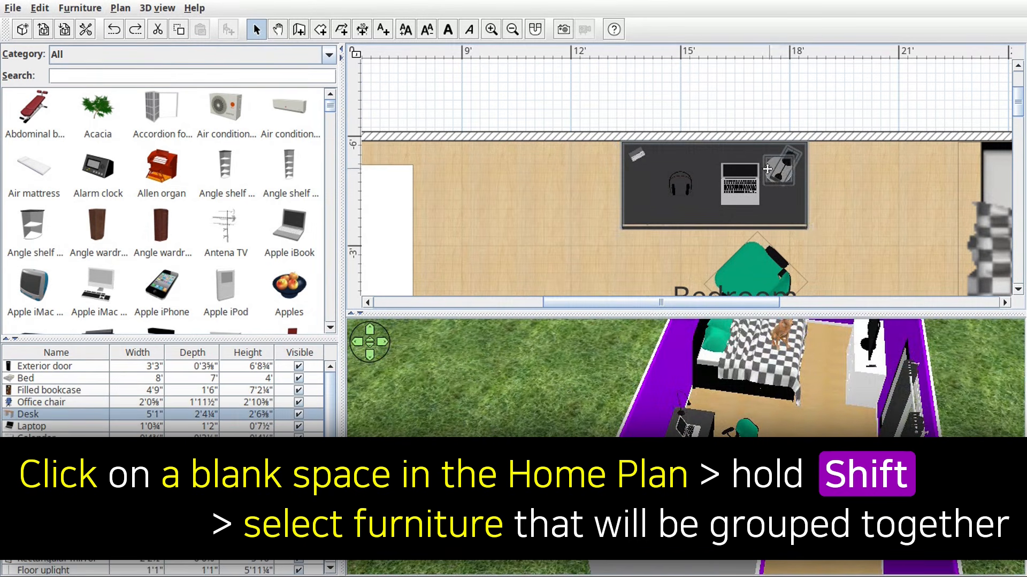
shift+click(738, 186)
shift+click(688, 191)
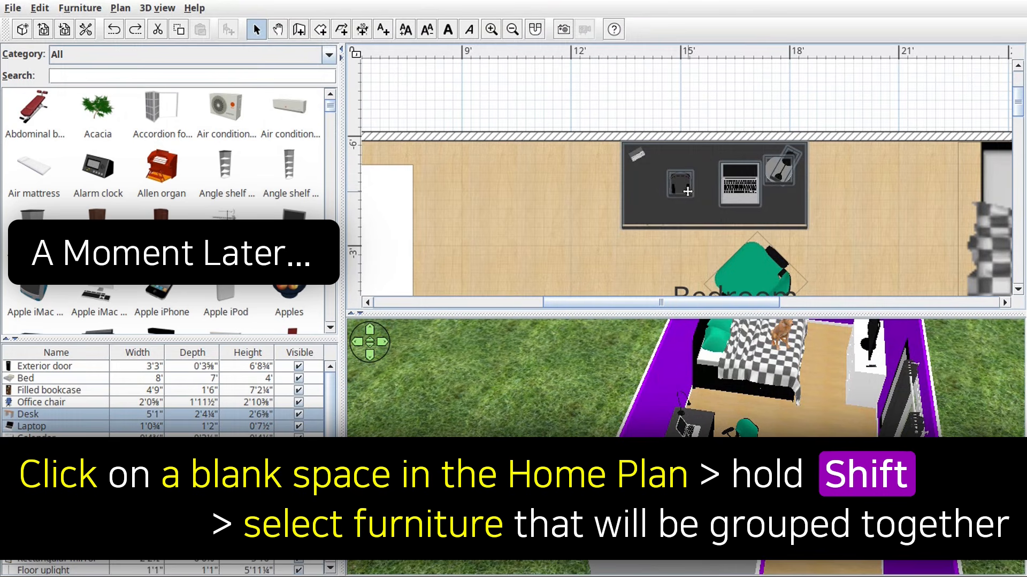
shift+click(634, 155)
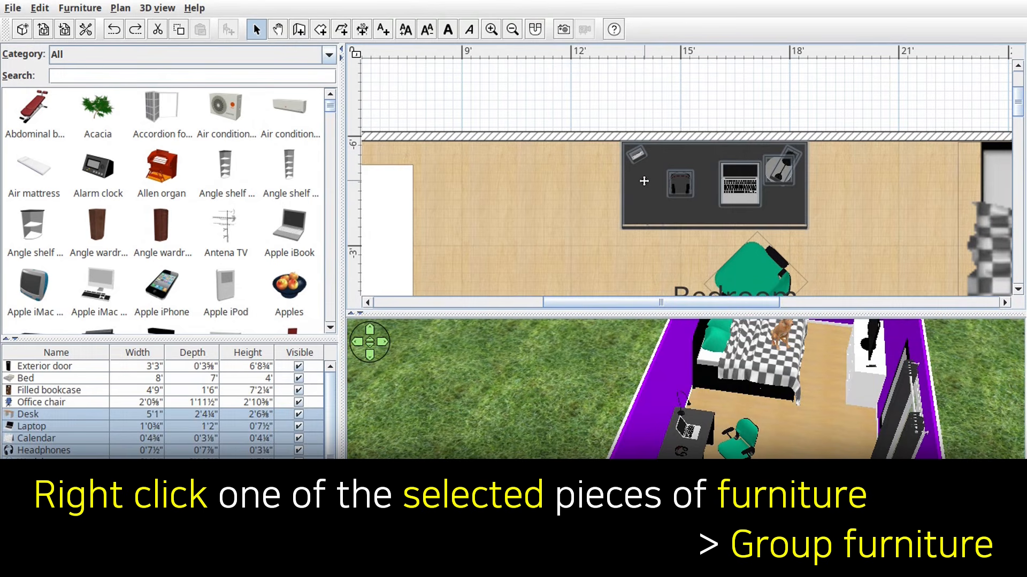
right_click(644, 181)
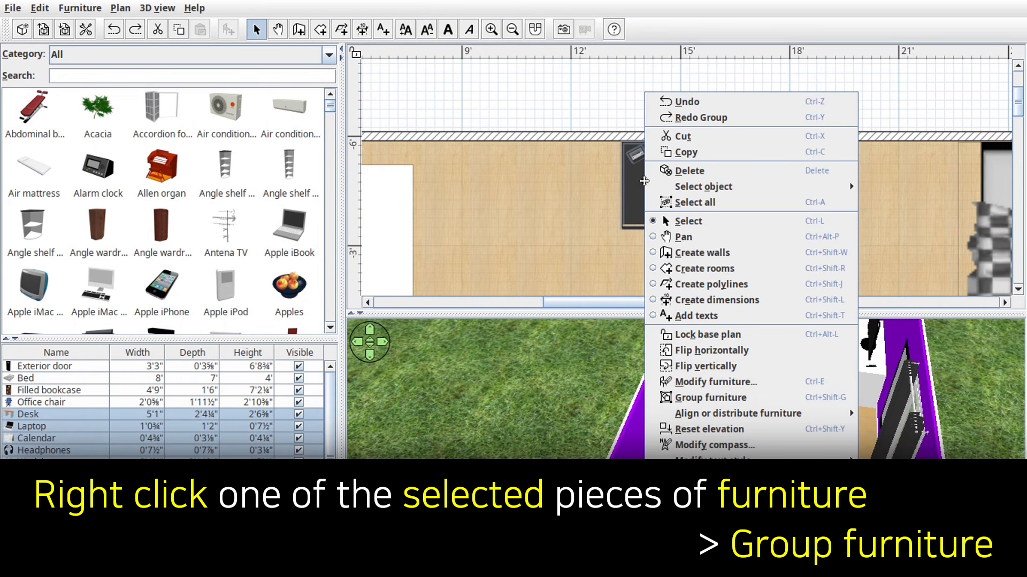
click(754, 398)
- Try moving the desk group toward the bed in the plan and undo the move
drag(731, 206, 852, 219)
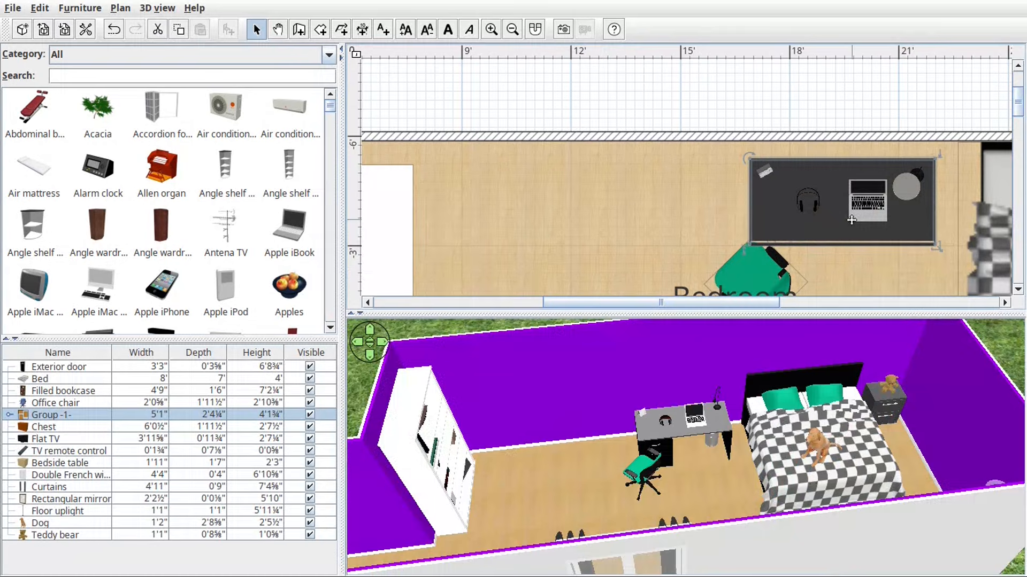
key(ctrl+z)
key(ctrl+z)
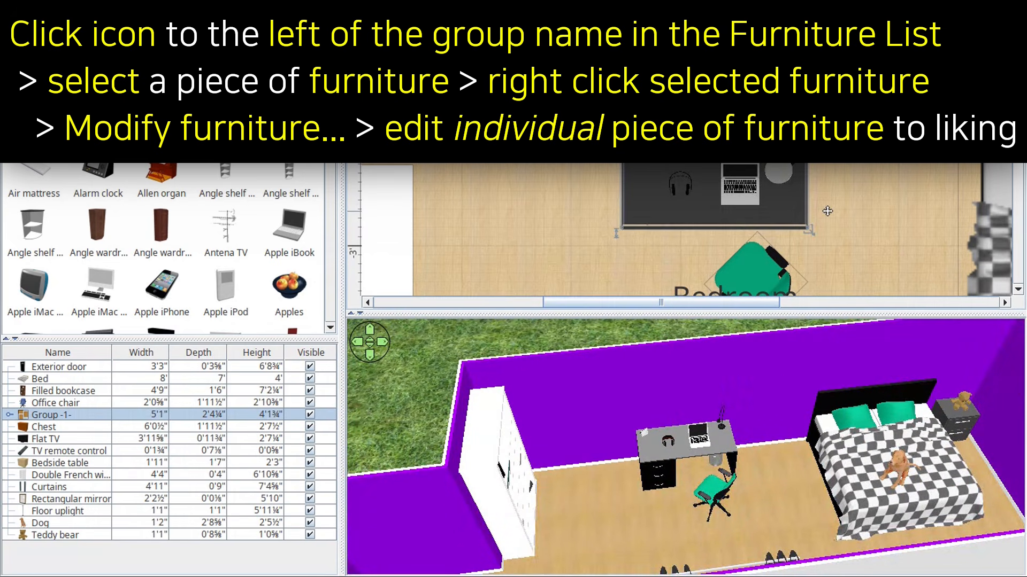
- Expand the desk group and open the properties of the desk alone for editing
click(9, 415)
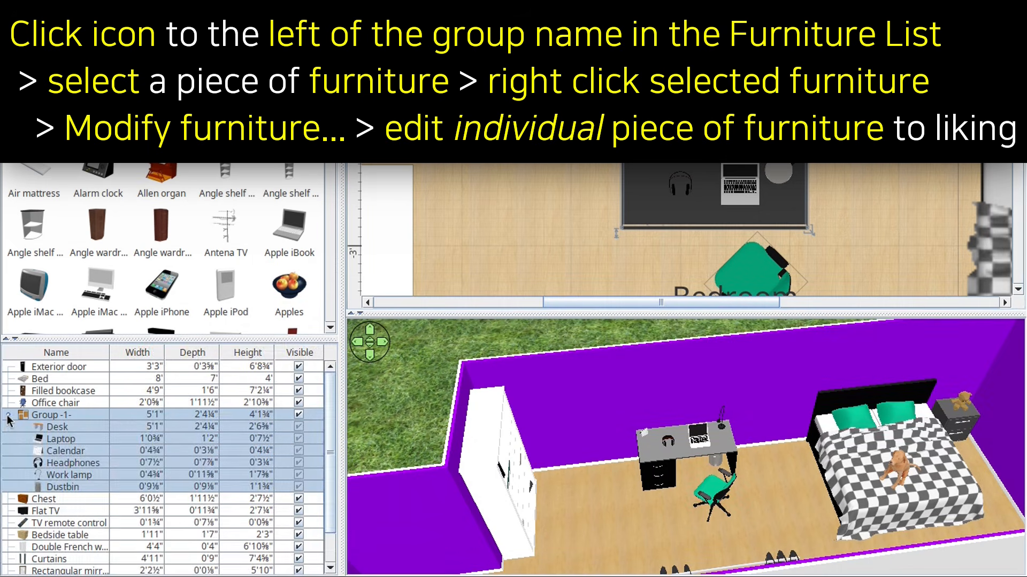
click(80, 427)
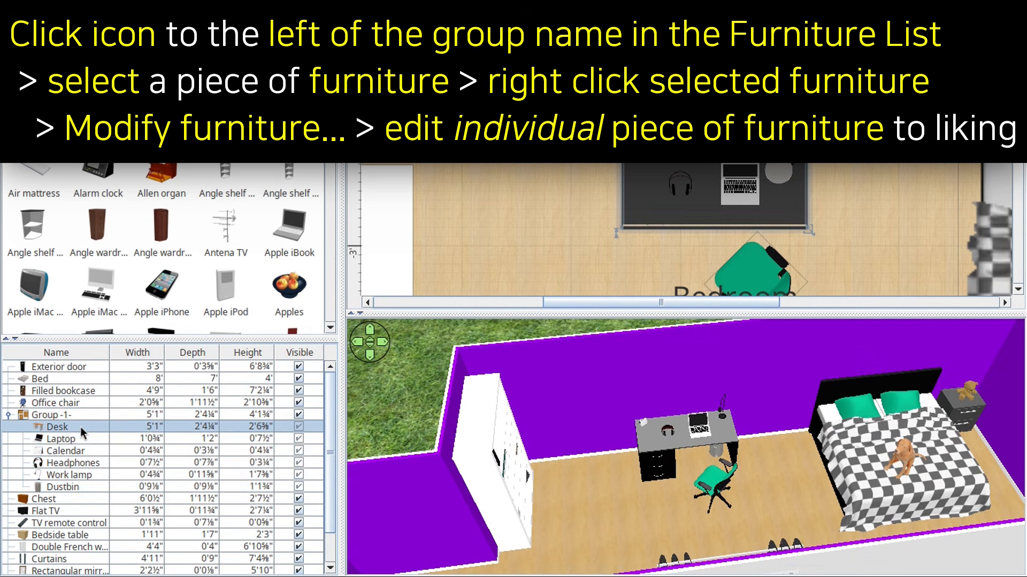
right_click(80, 427)
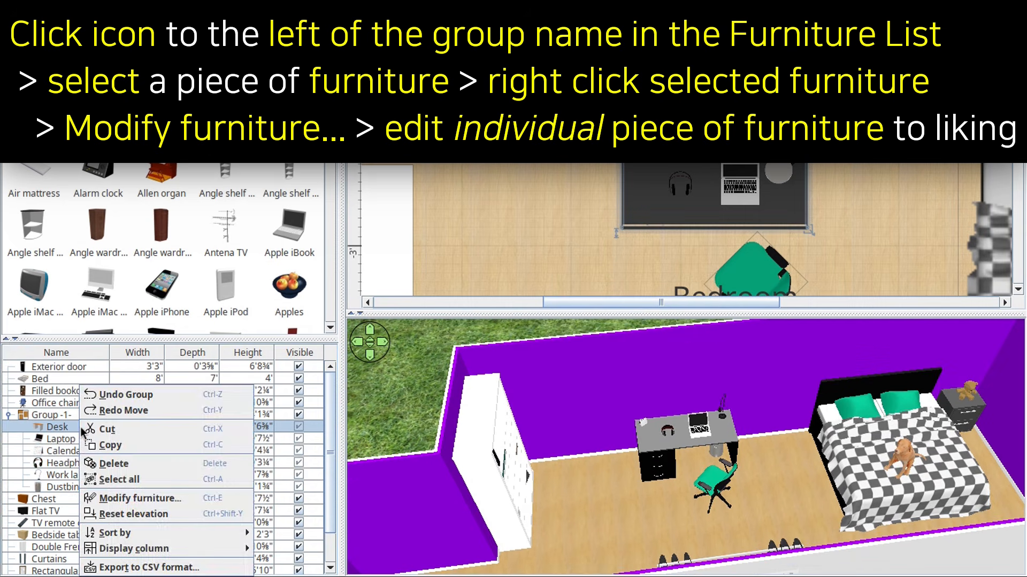
click(183, 500)
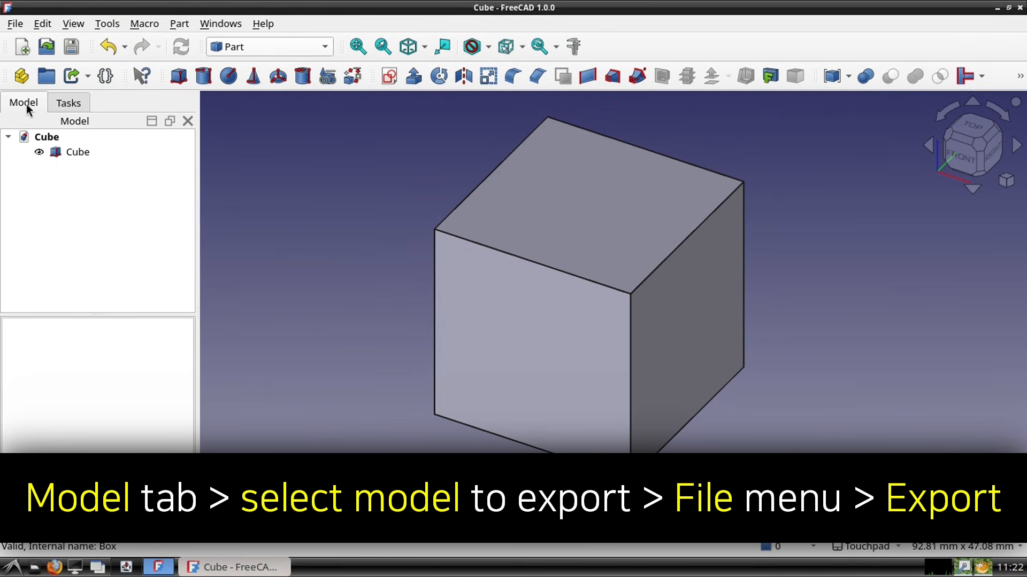
- Start exporting the cube, choose the 3D Models folder as the destination and shorten the file name to Cube
click(66, 155)
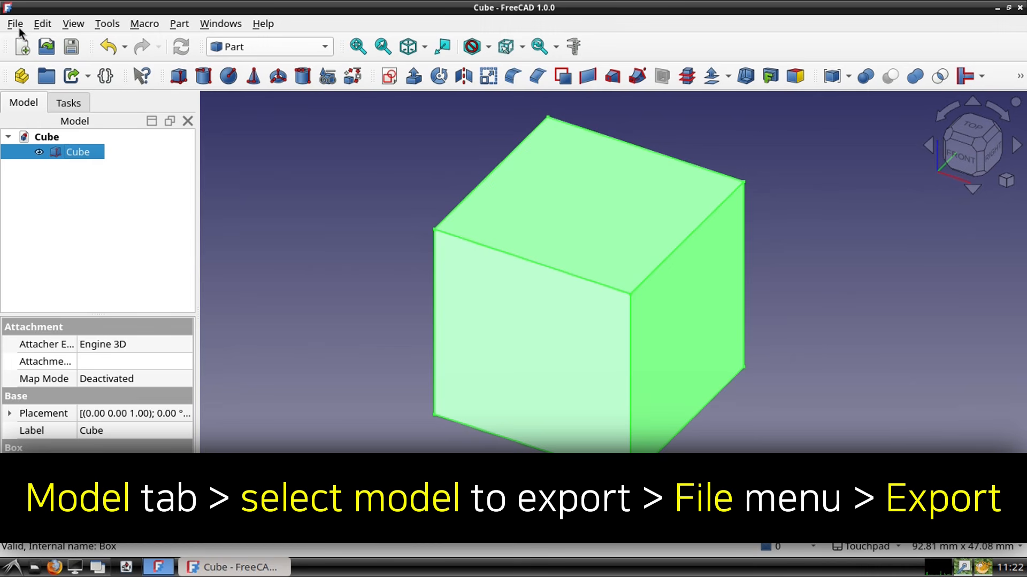
click(19, 28)
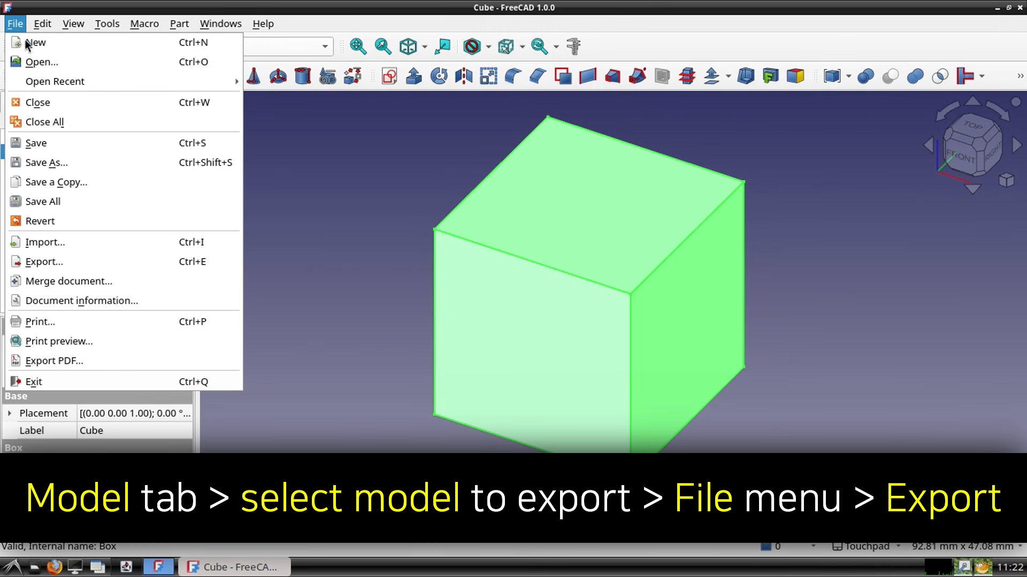
click(80, 264)
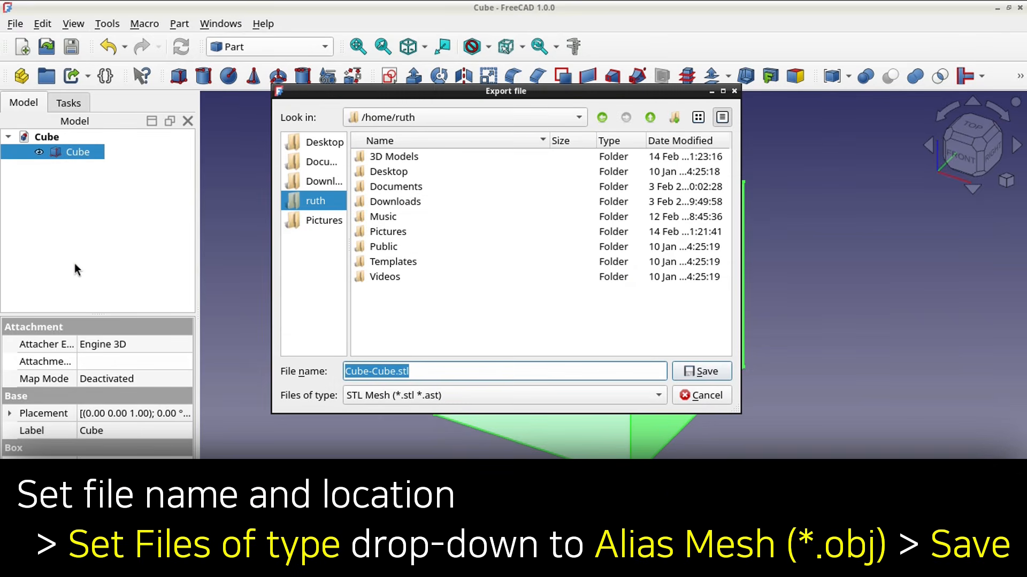
double_click(405, 162)
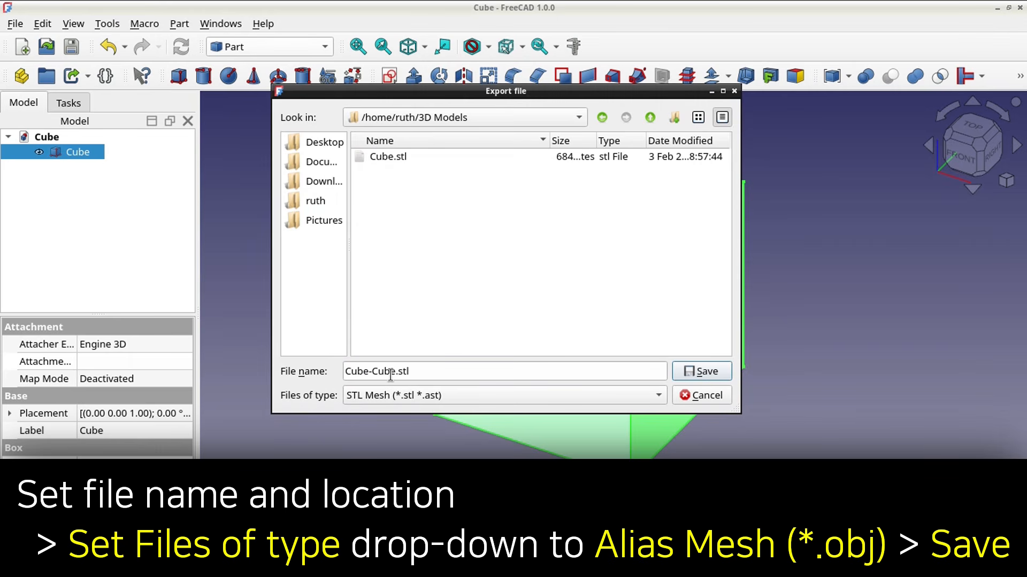
drag(396, 372, 368, 373)
key(BackSpace)
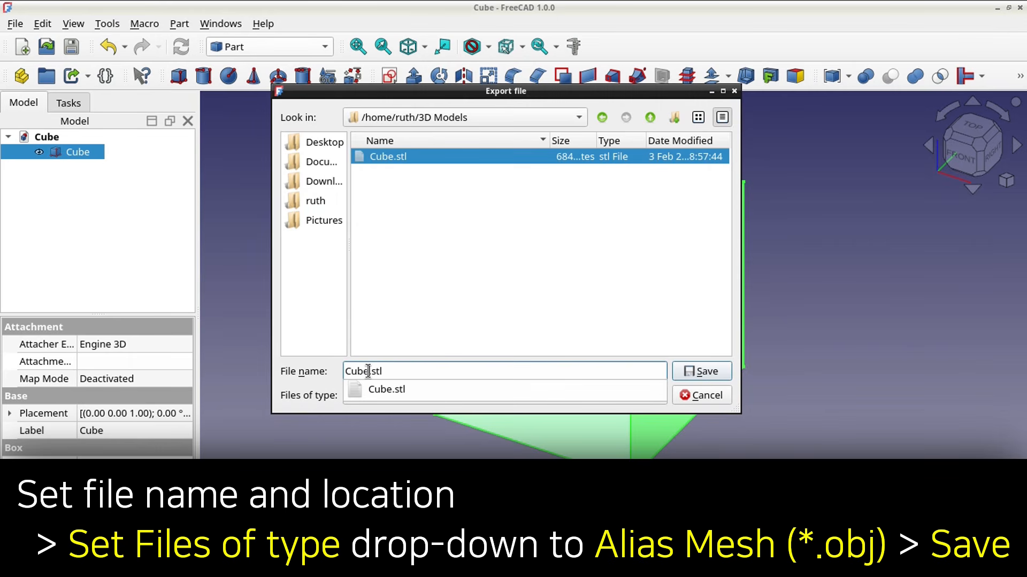
click(335, 371)
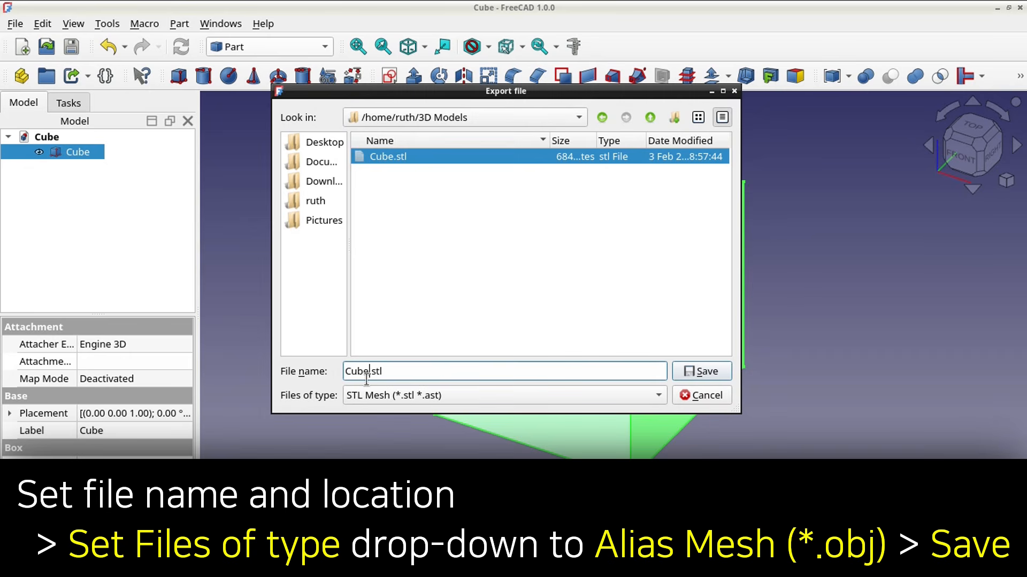
- Set the export format to Alias Mesh (*.obj), save the file as Cube.obj and close the CAD program
click(402, 406)
scroll(403, 405, up, 5)
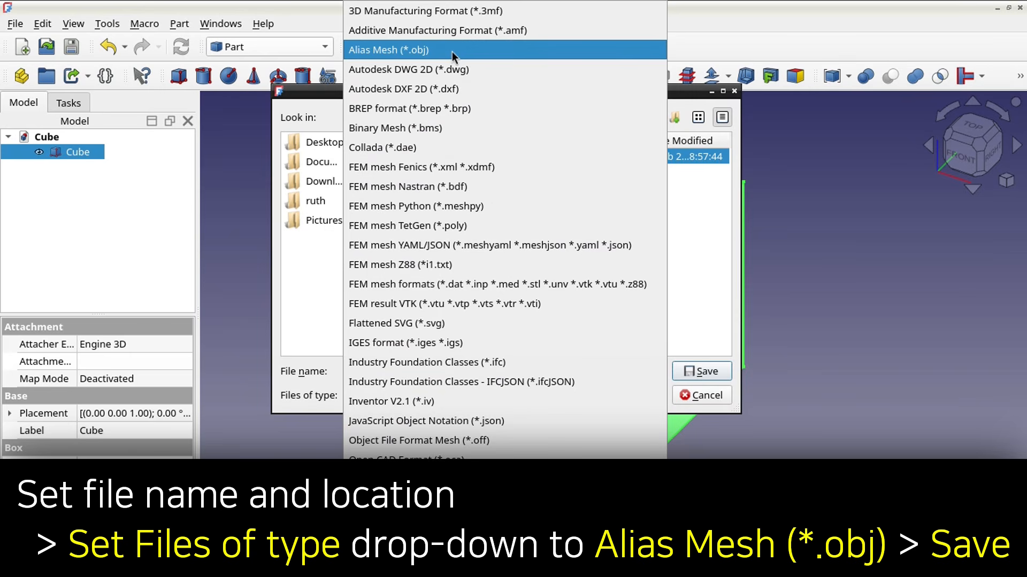
click(453, 53)
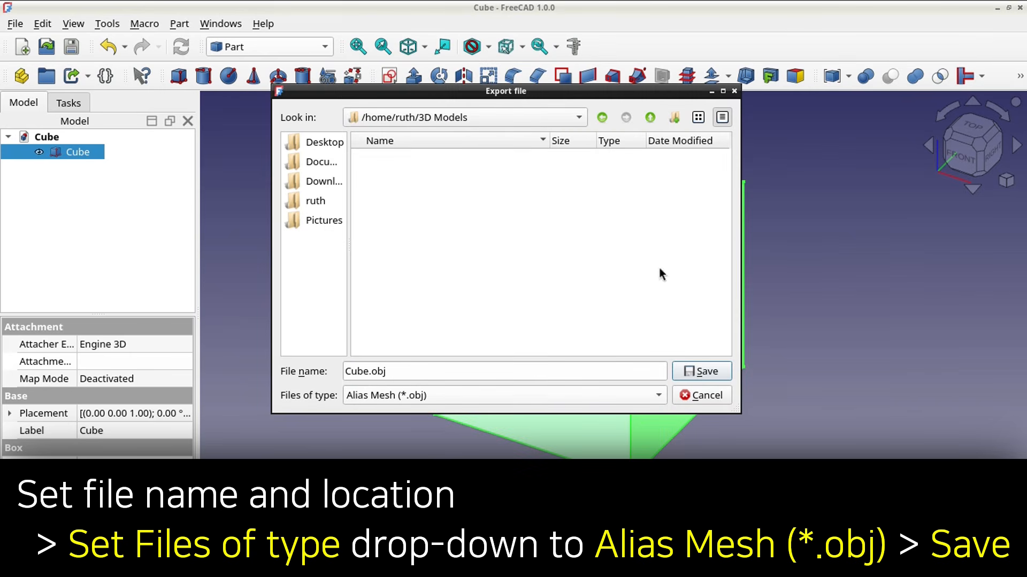
click(690, 378)
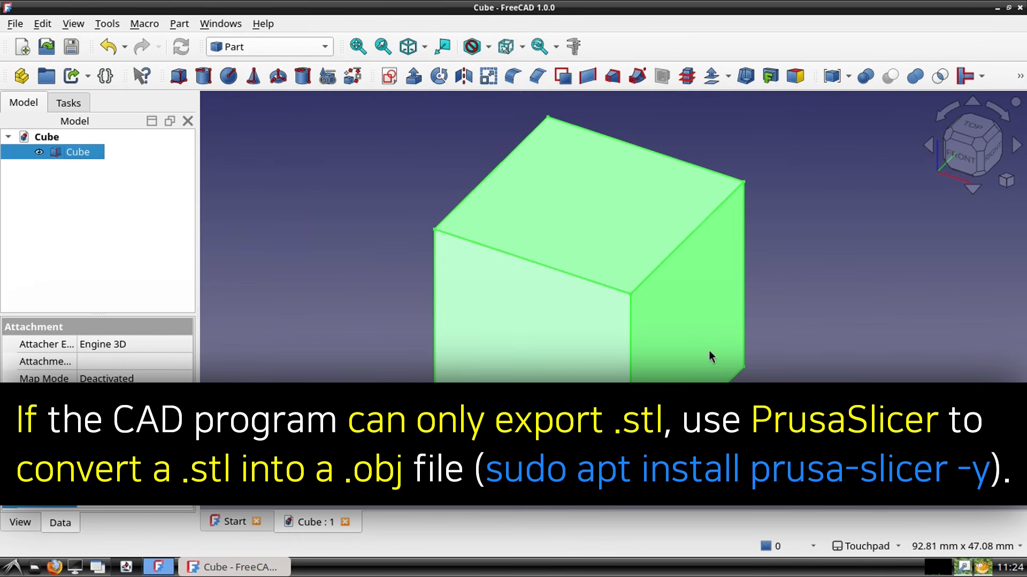
click(1019, 8)
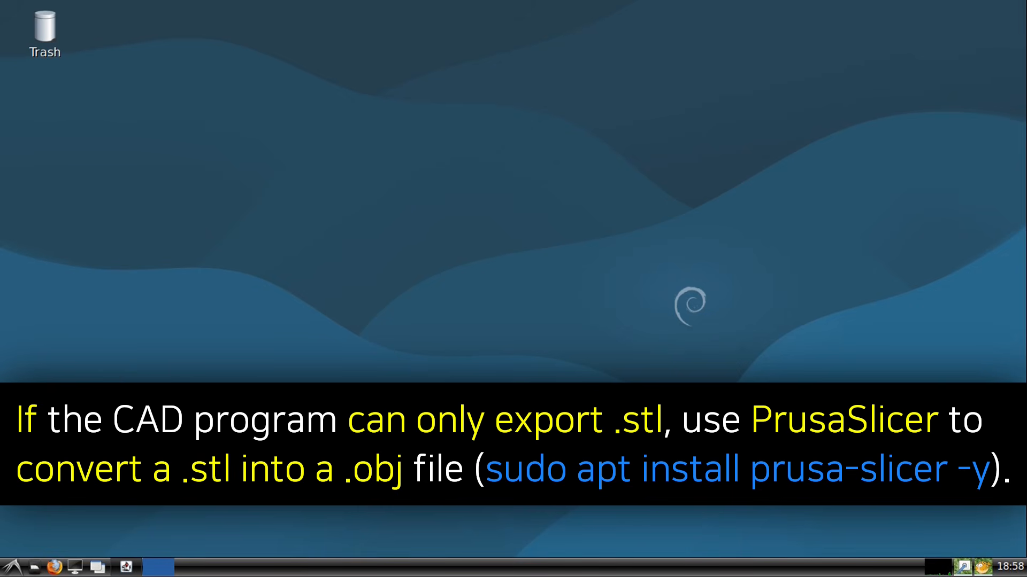
- Switch to a maximized terminal with enlarged text and change to the '3D Models' directory
click(75, 568)
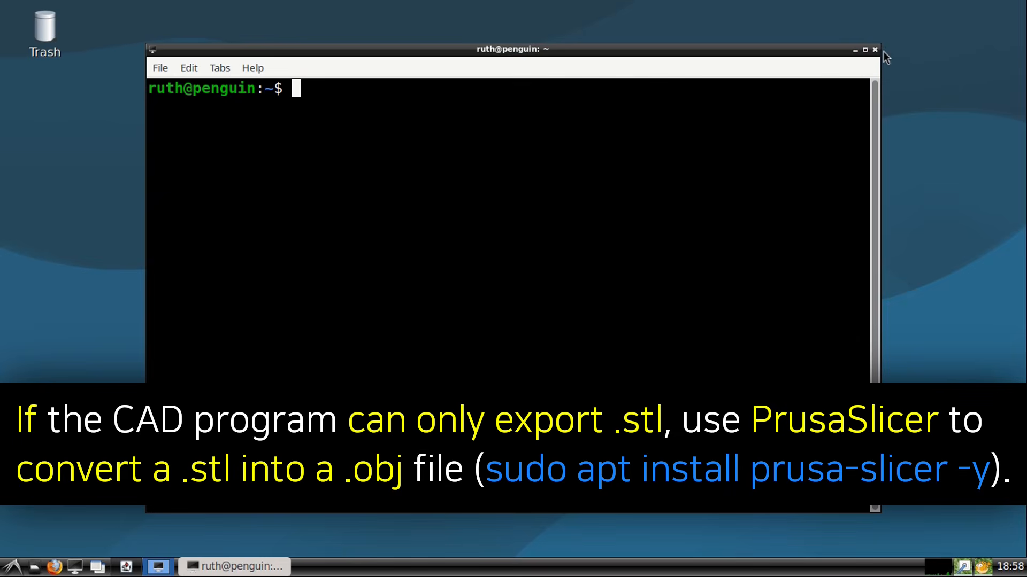
click(864, 50)
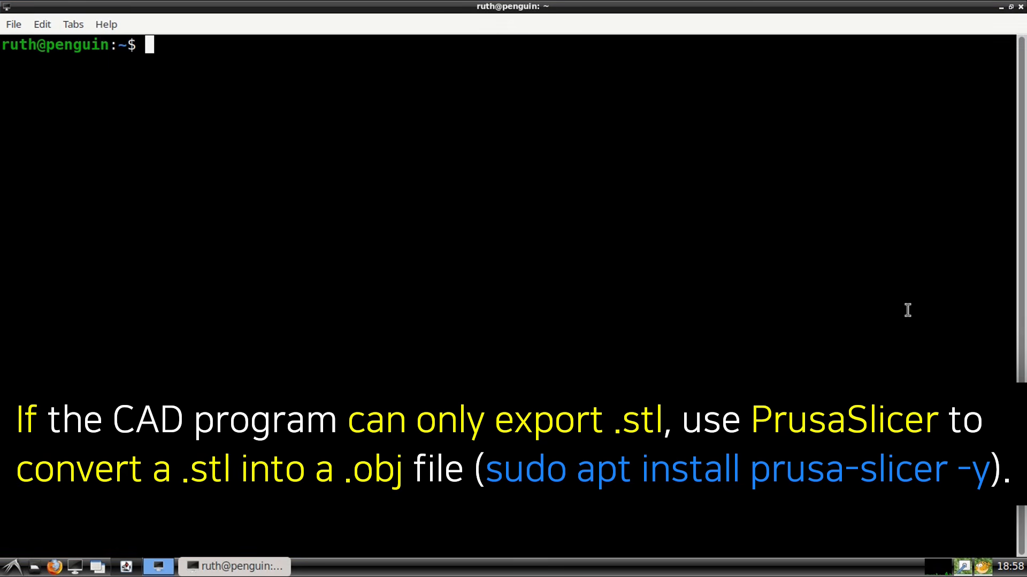
key(ctrl+plus)
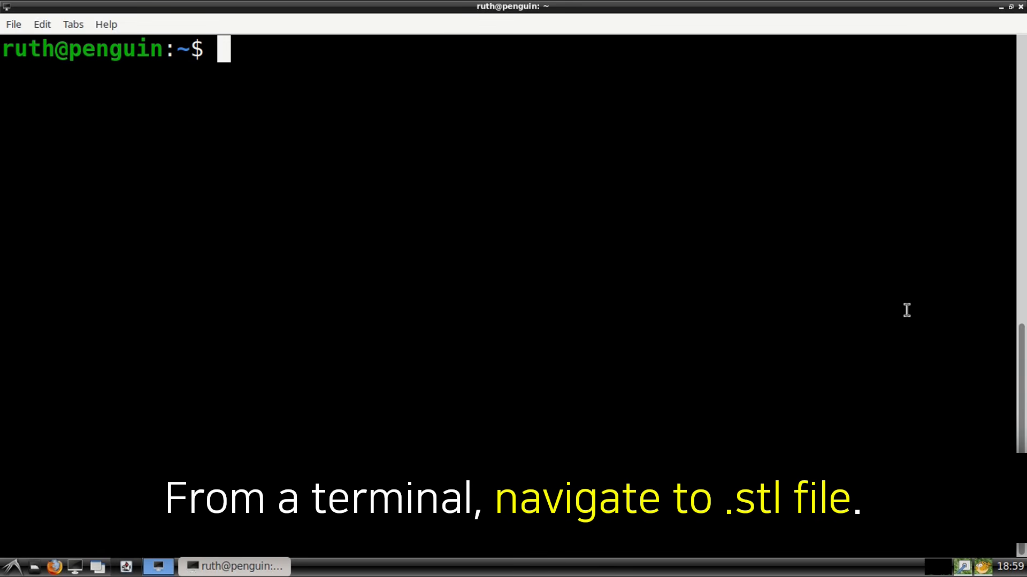
text(cd '3)
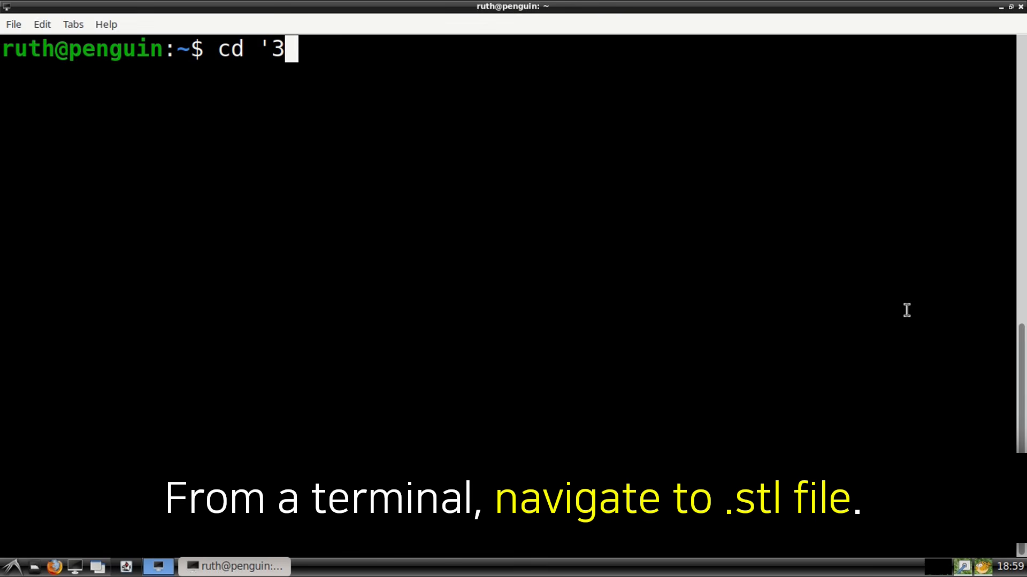
text(D Models')
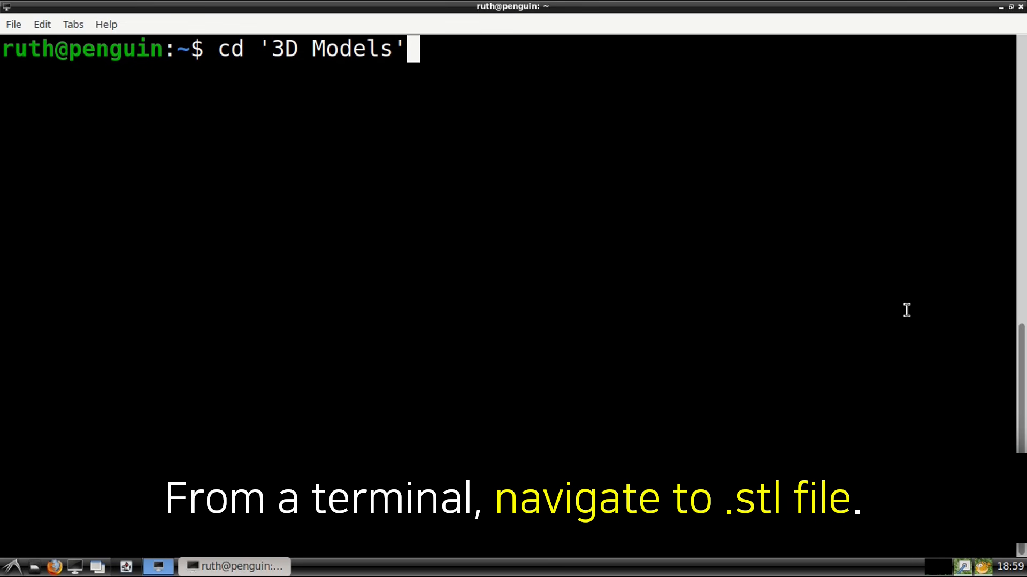
key(Return)
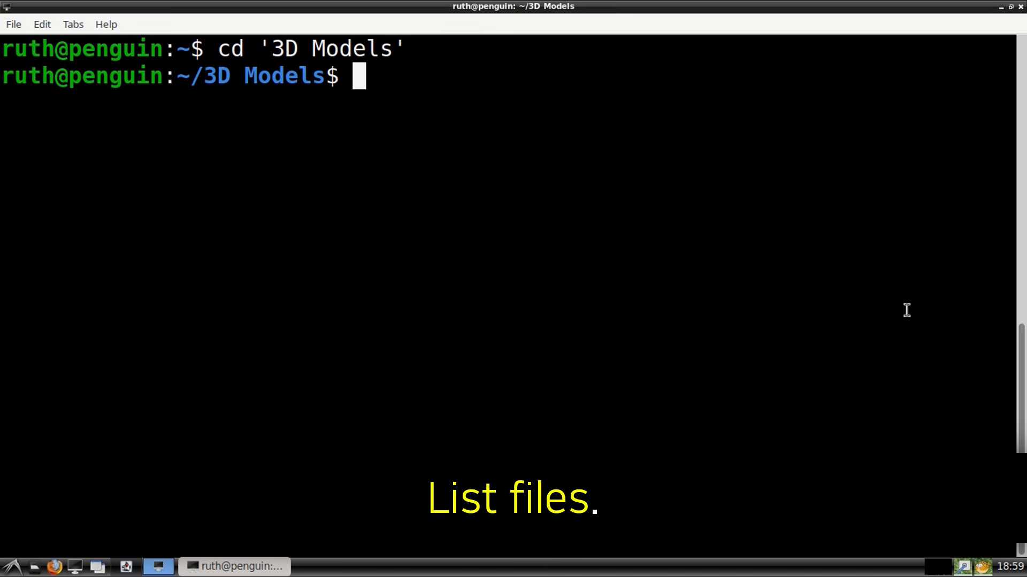
- List the files in the 3D Models directory and check the name of the STL file
text(ls)
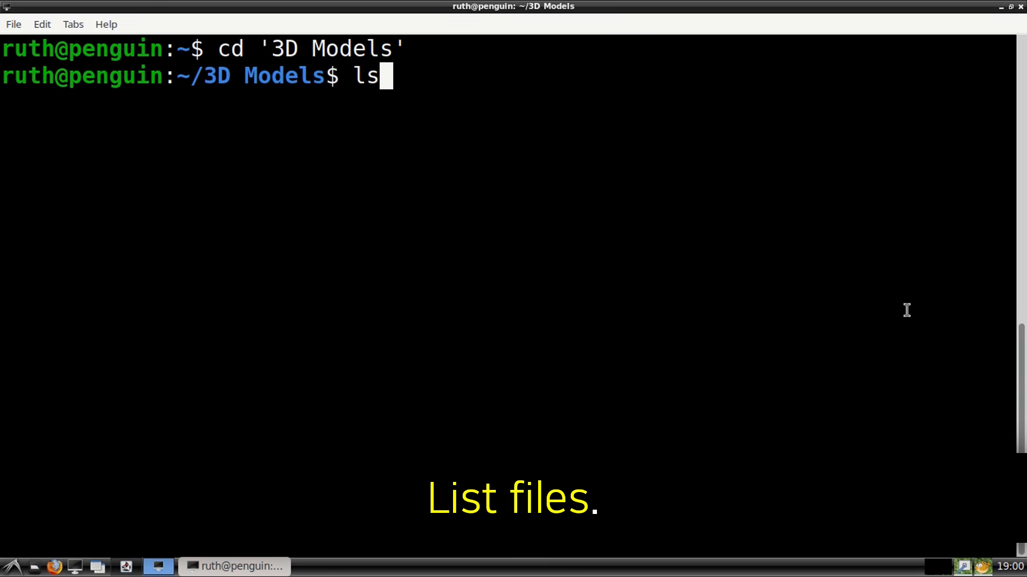
key(Return)
double_click(190, 102)
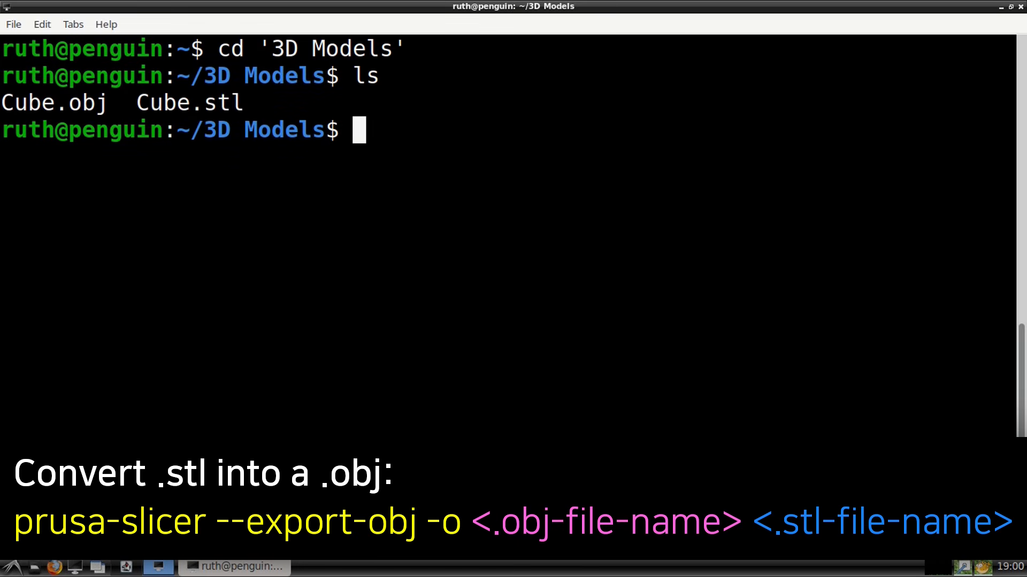
- Convert Cube.stl into MyCube.obj by running prusa-slicer with --export-obj and -o, and list the directory's files
text(pru)
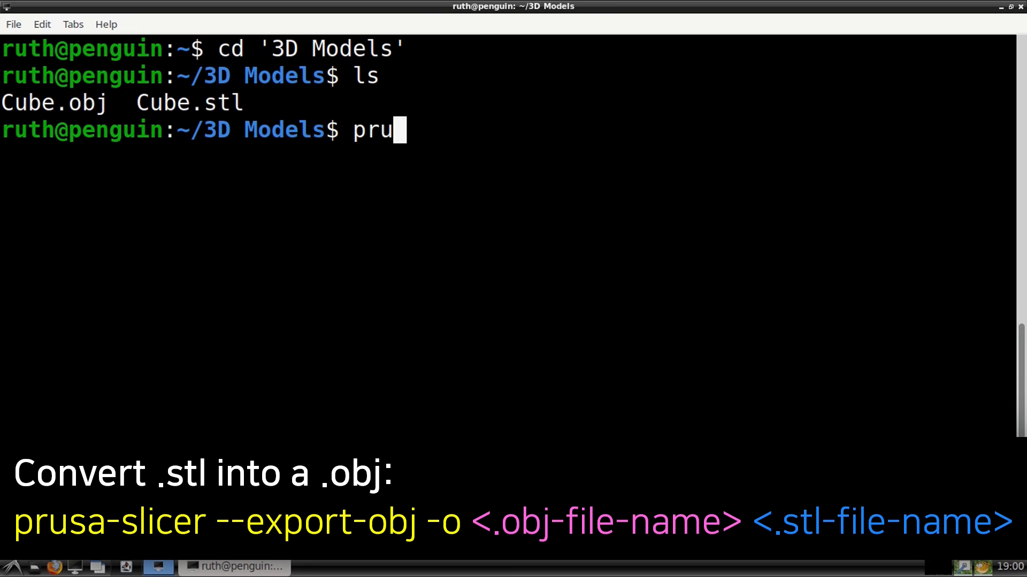
text(sa-slicer )
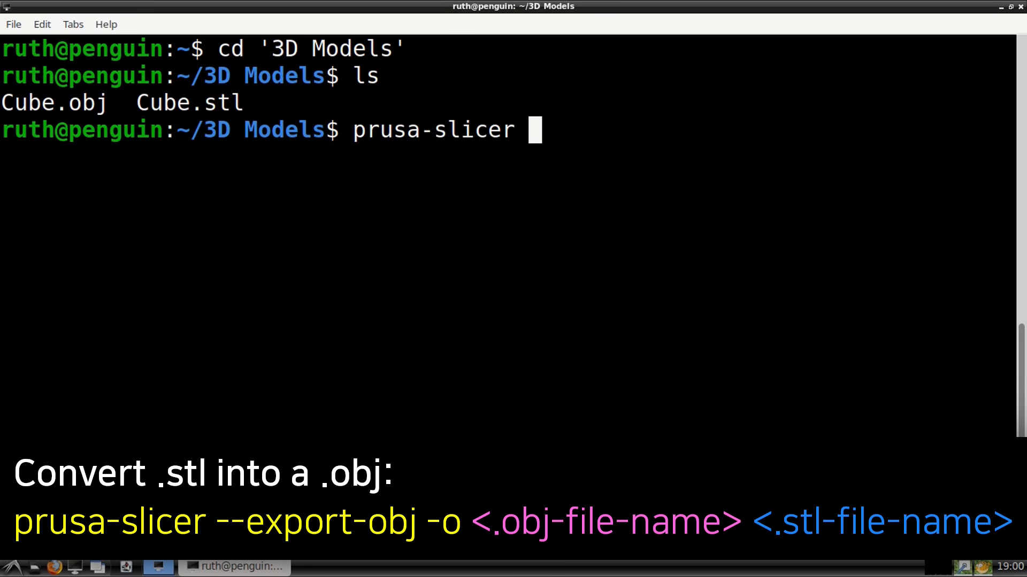
text(--export-obj)
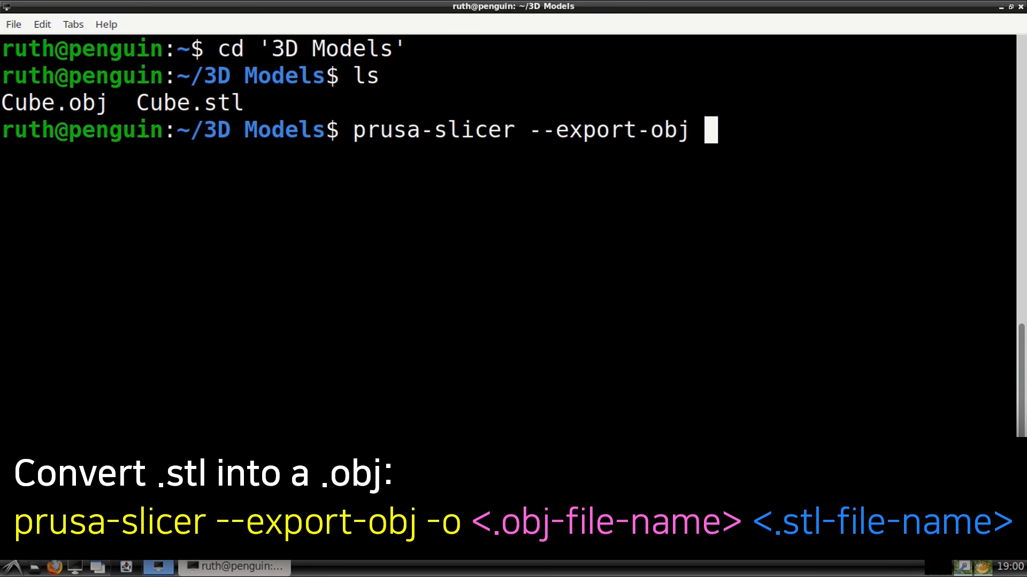
text( -o )
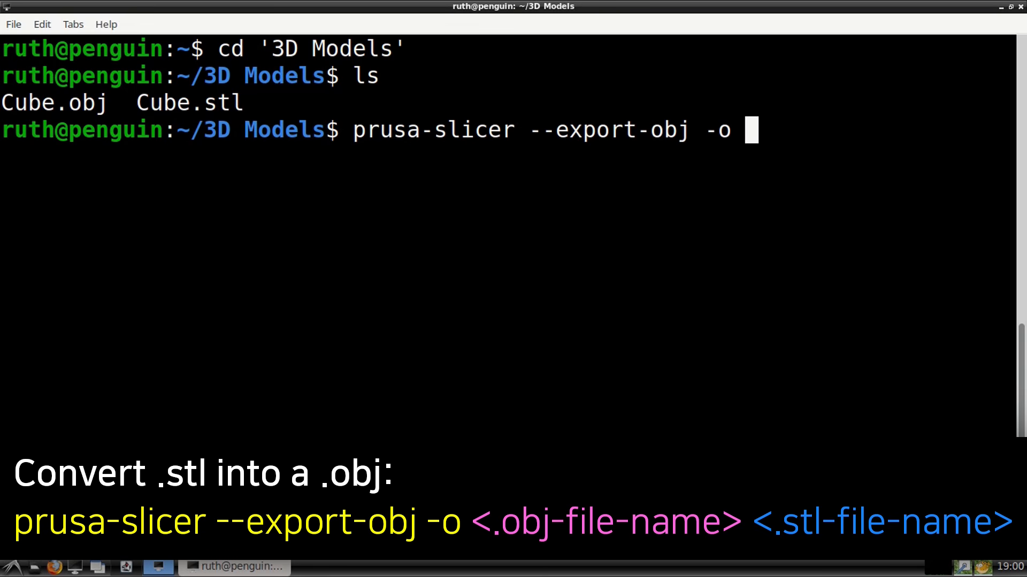
text(MyCube.obj)
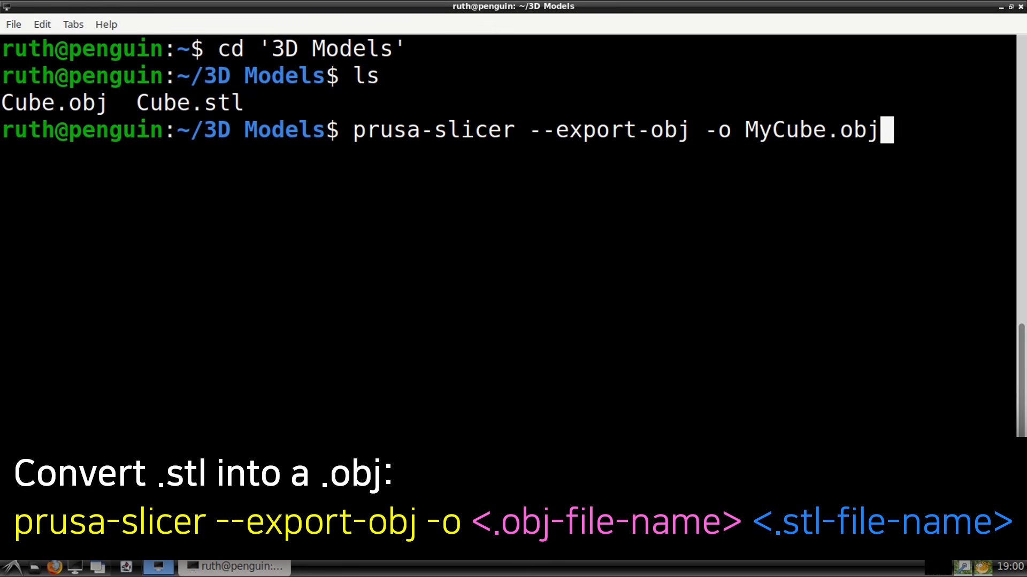
text( Cube.stl)
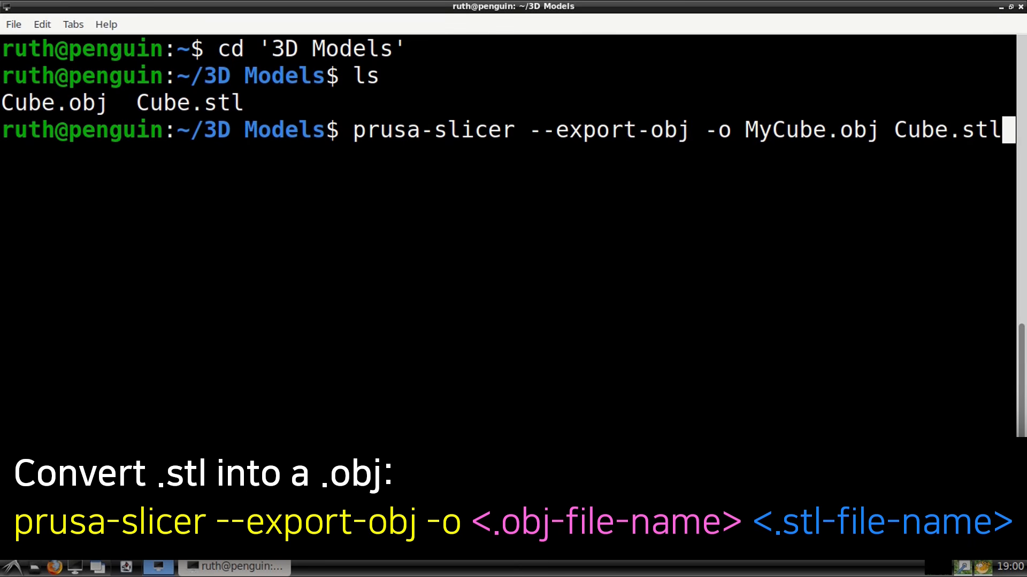
key(Return)
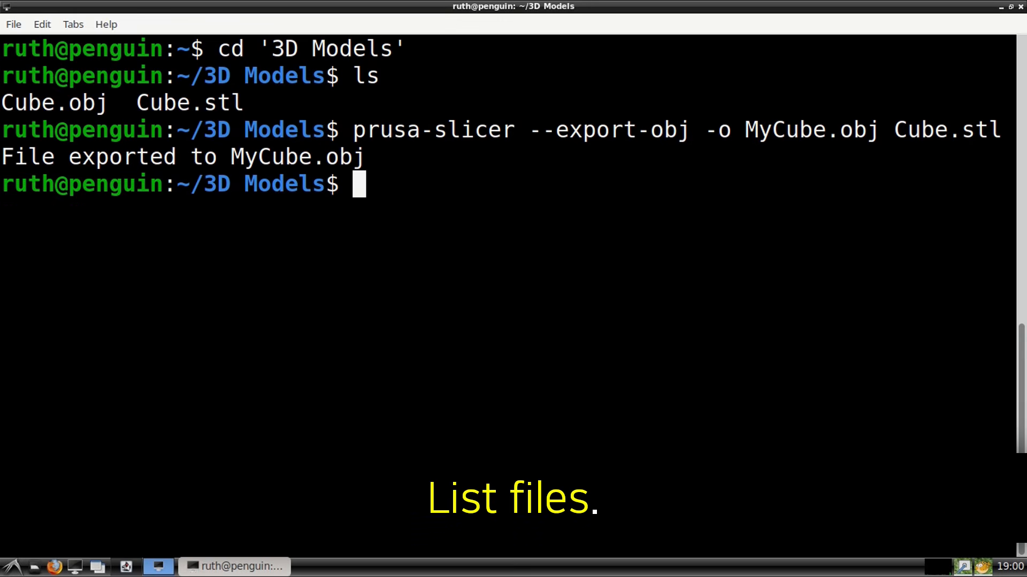
text(ls)
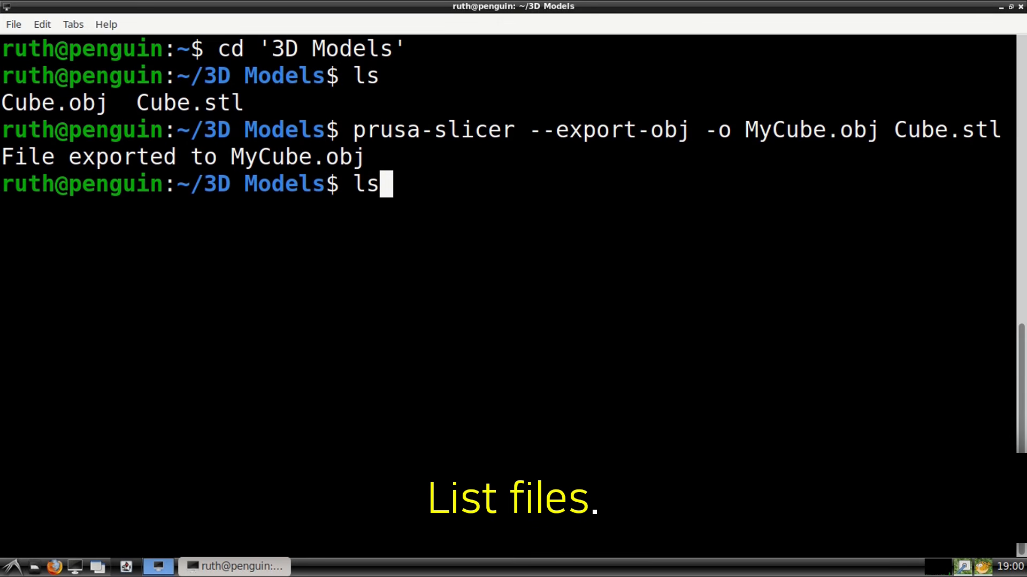
key(Return)
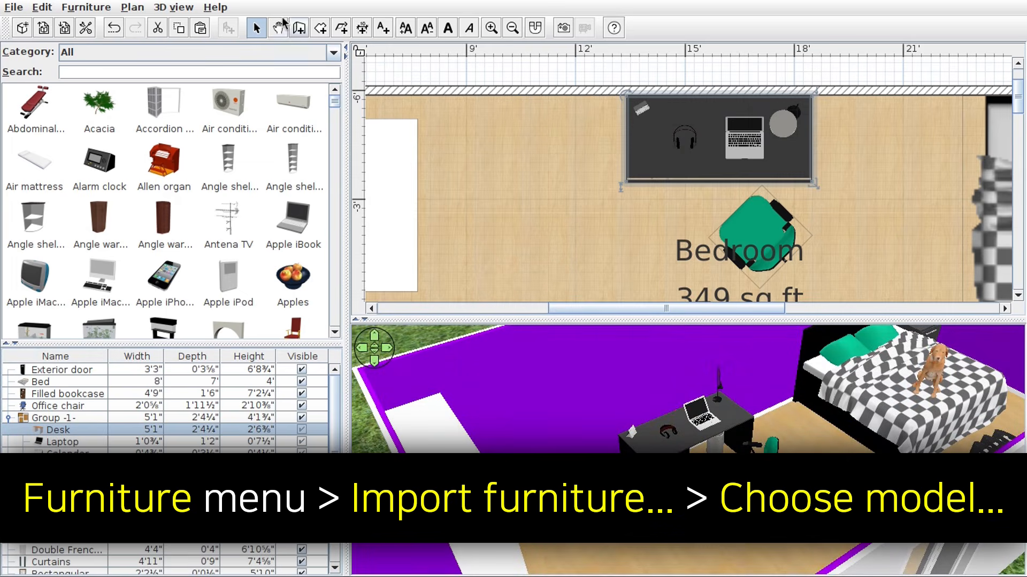
- Start a furniture import and load Cube.obj from the 3D Models folder as the model
click(88, 7)
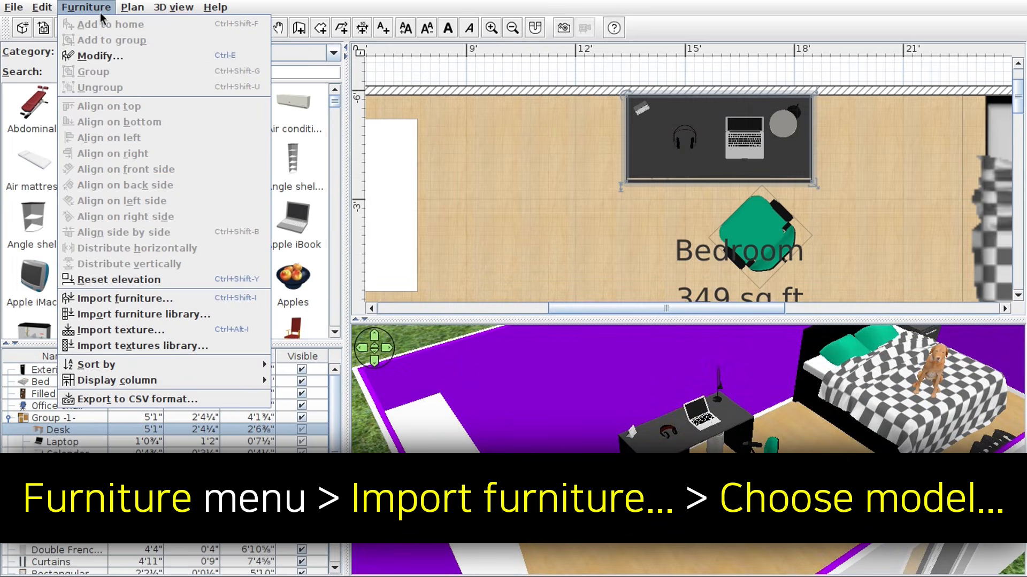
click(183, 298)
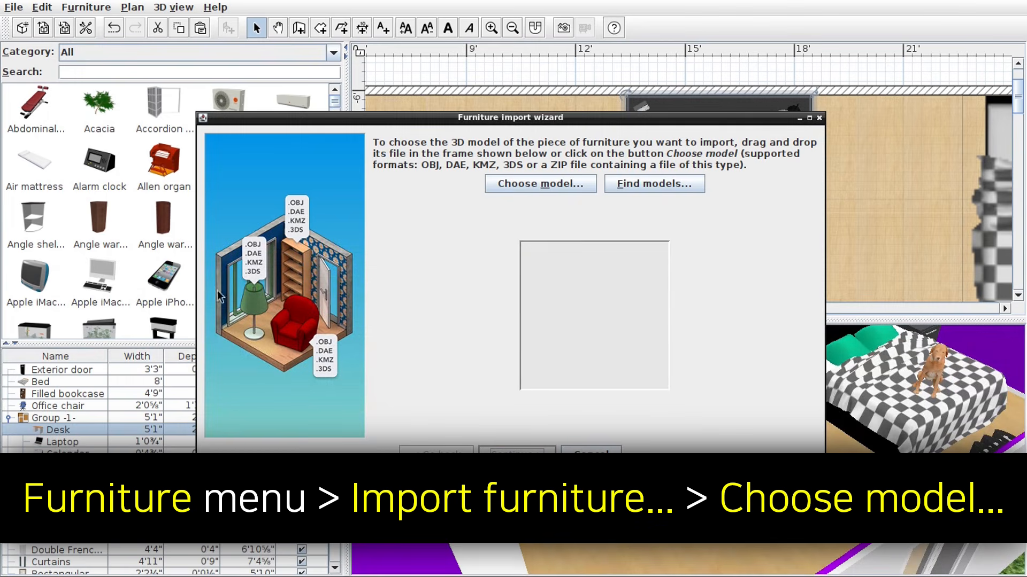
click(524, 187)
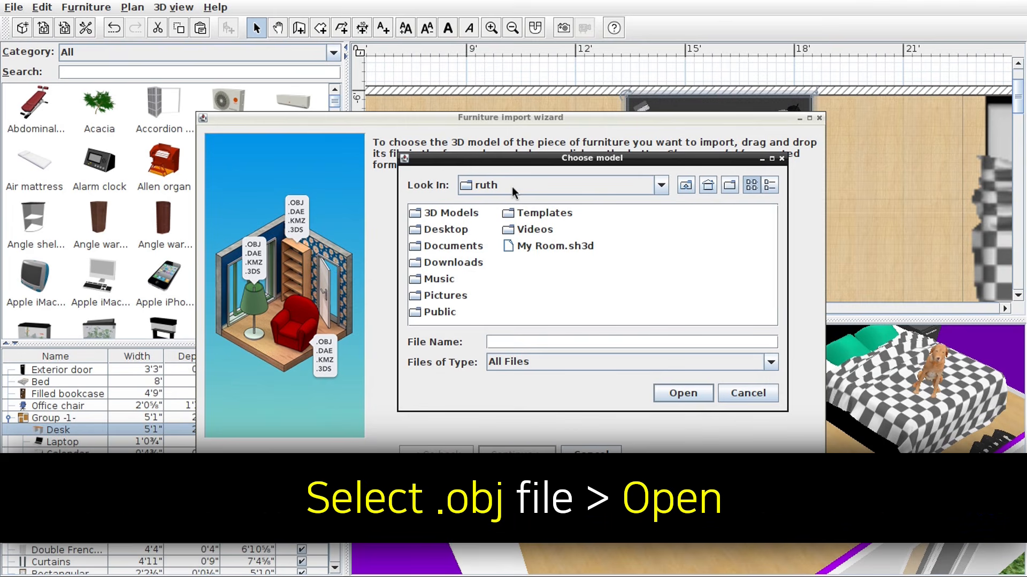
double_click(443, 213)
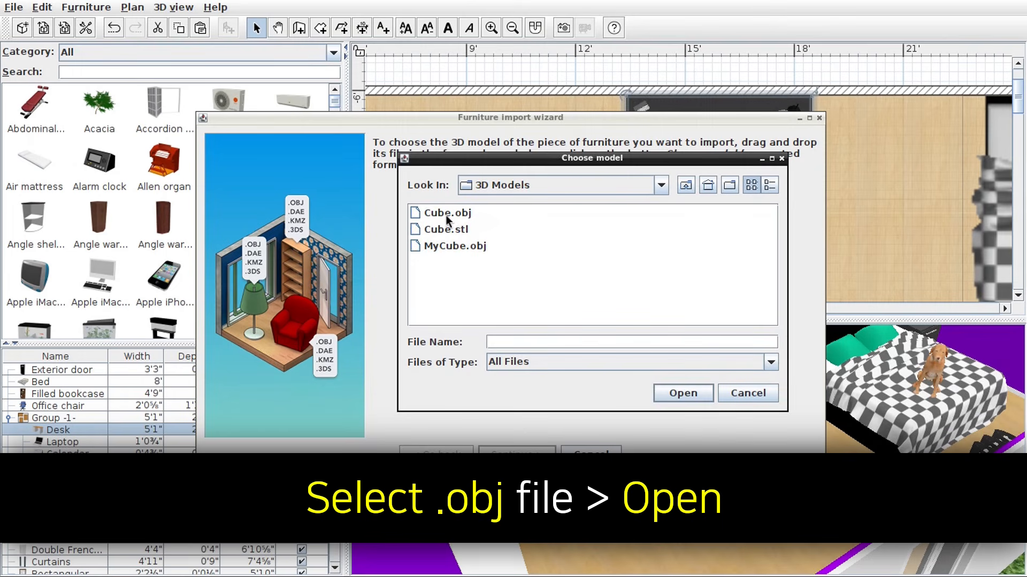
click(444, 213)
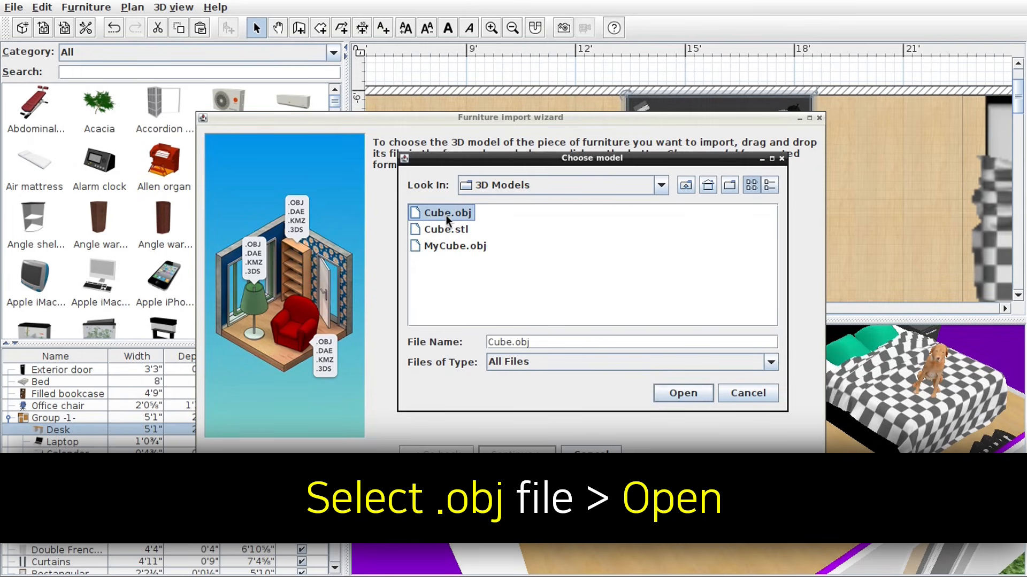
click(673, 398)
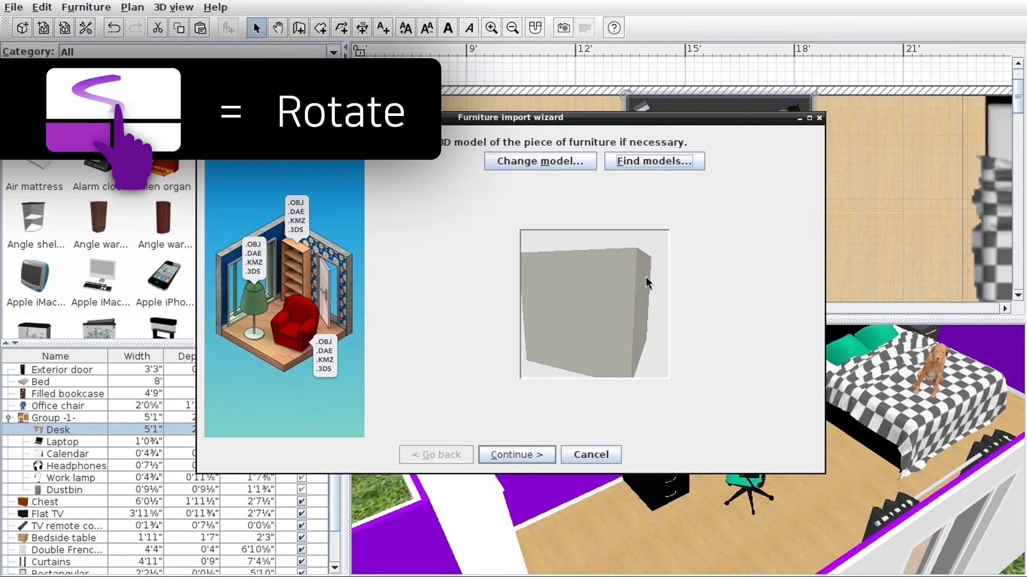
- Turn the cube's preview to check the model and accept its default orientation
drag(646, 277, 632, 306)
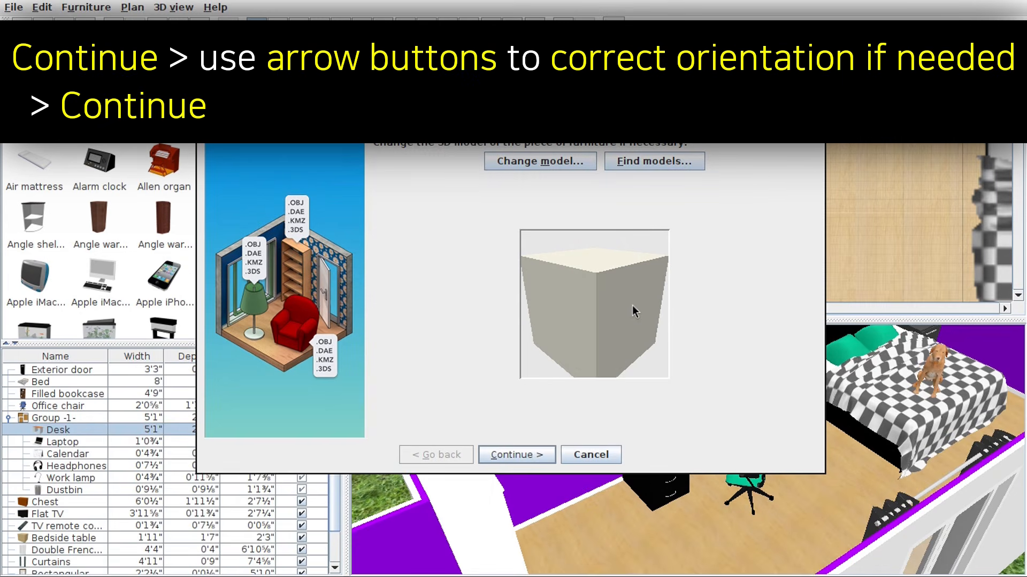
click(534, 457)
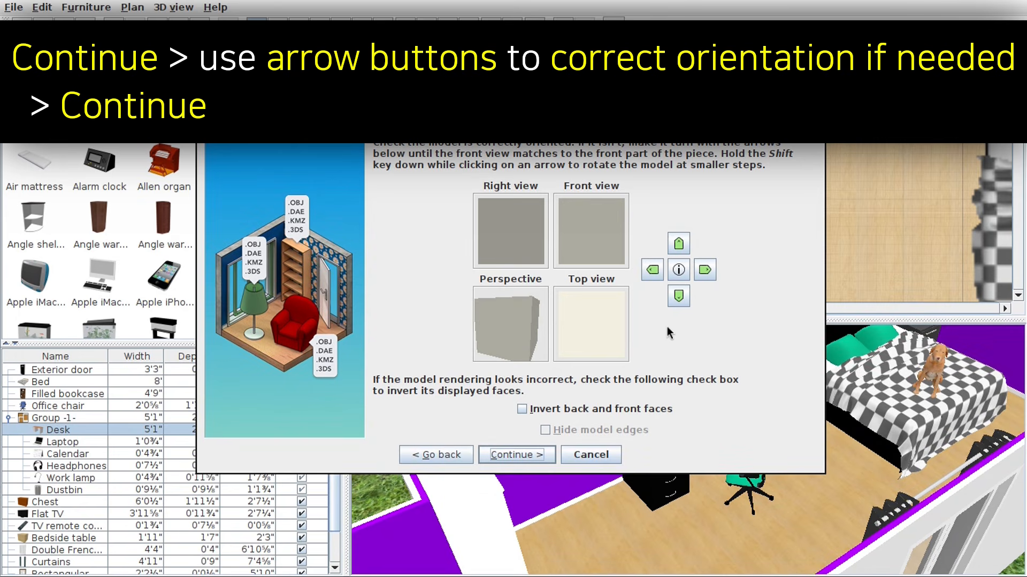
click(536, 455)
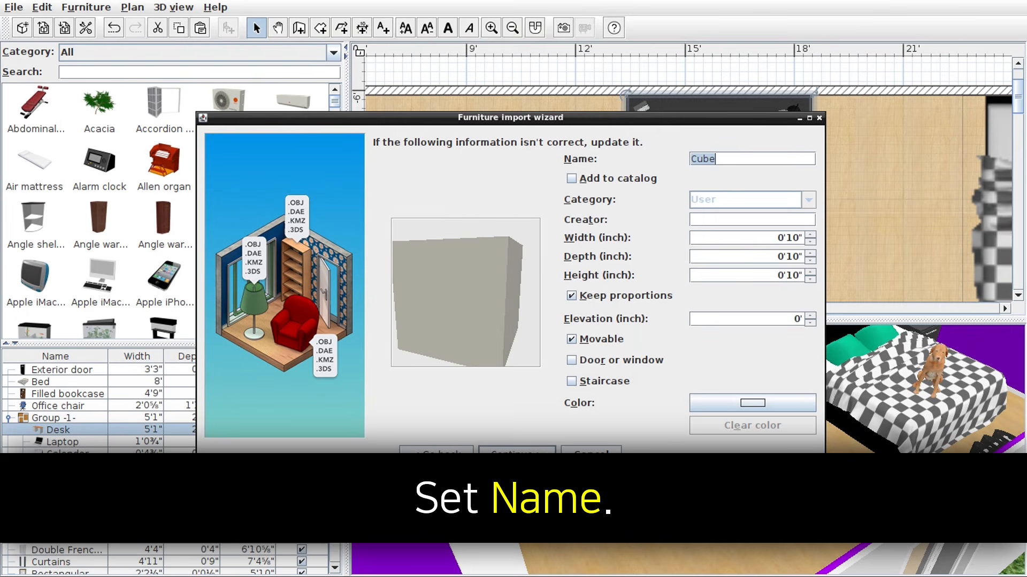
- Name the imported piece My Cube and have it added to the catalog under the User category
click(690, 160)
text(My)
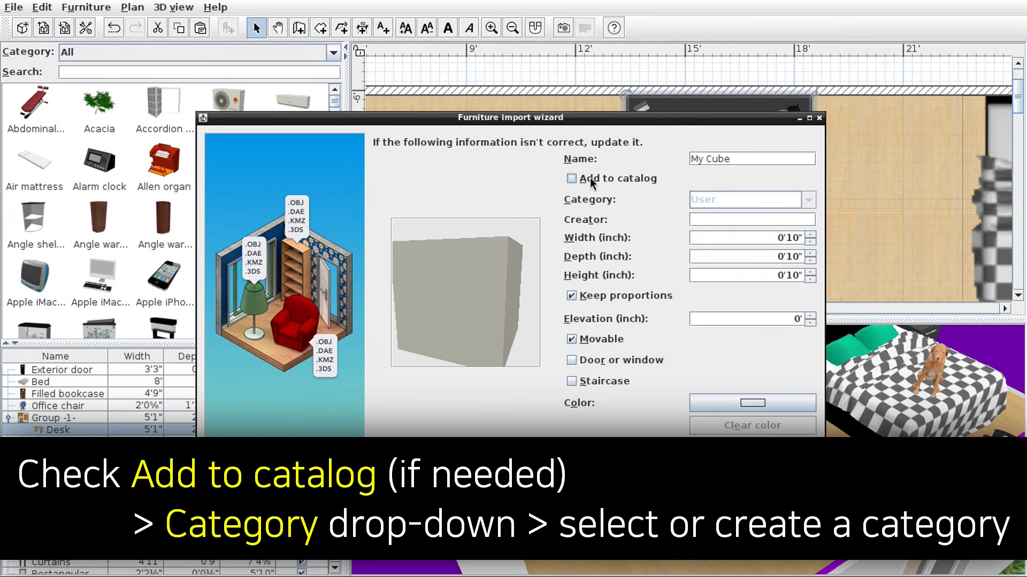
click(572, 181)
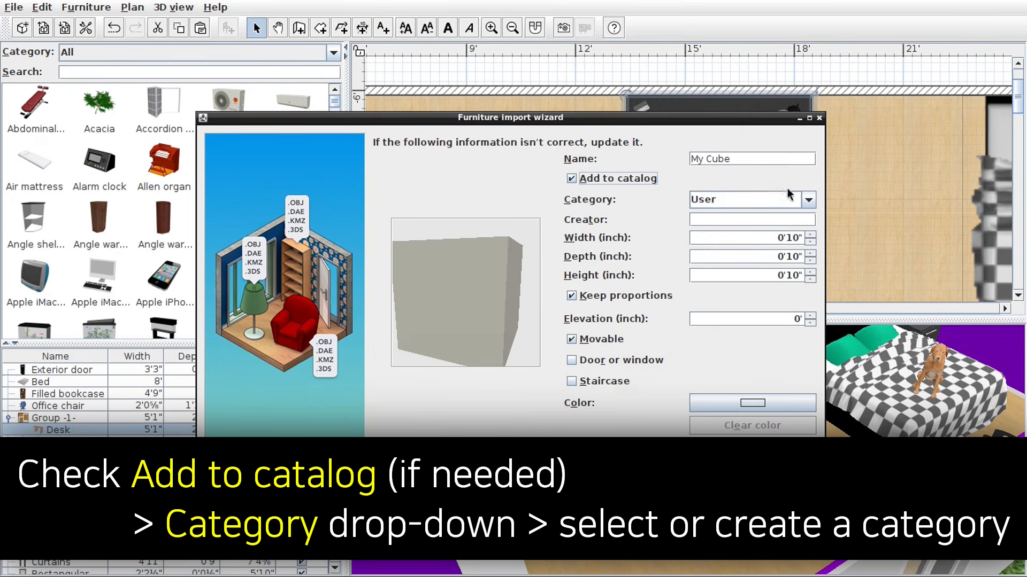
click(809, 200)
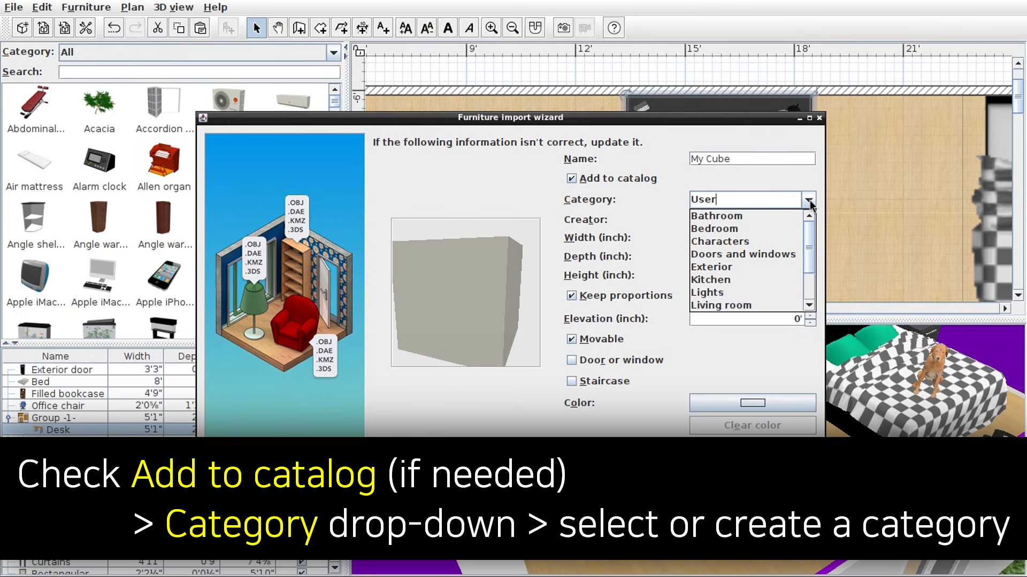
click(809, 200)
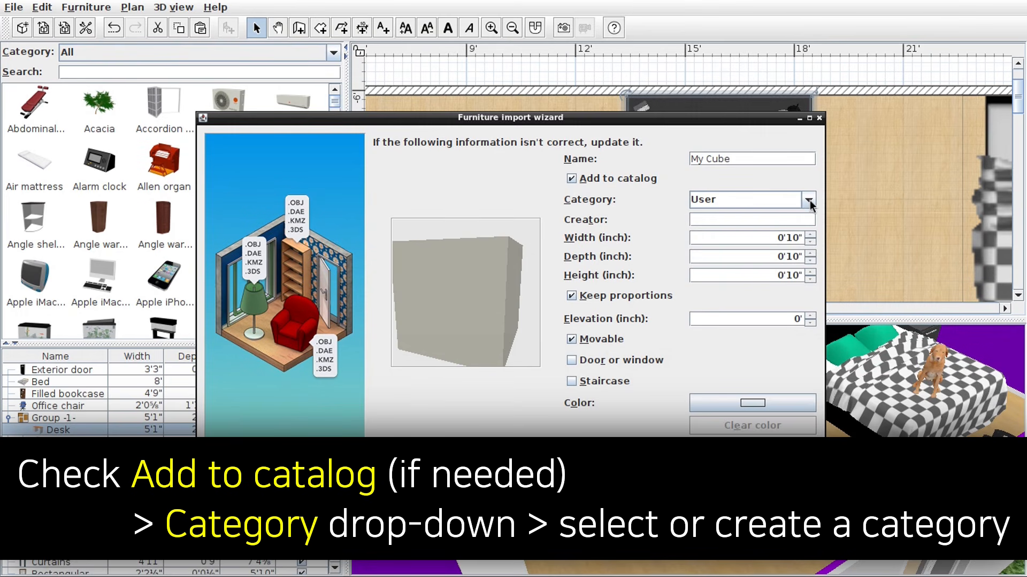
- Enter the creator's name and set the cube's width to 0'1" with proportions kept
click(779, 217)
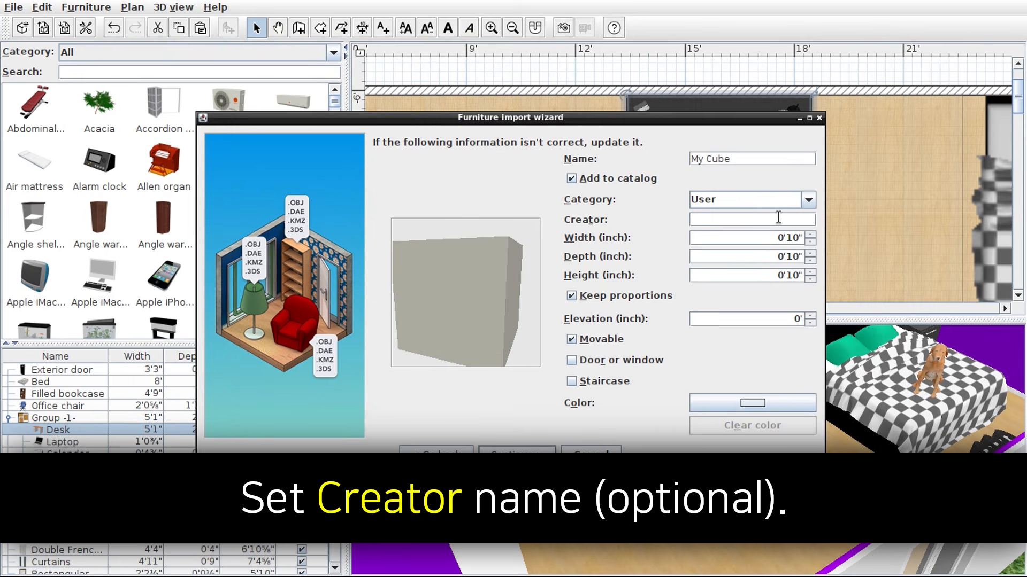
text(Ruth)
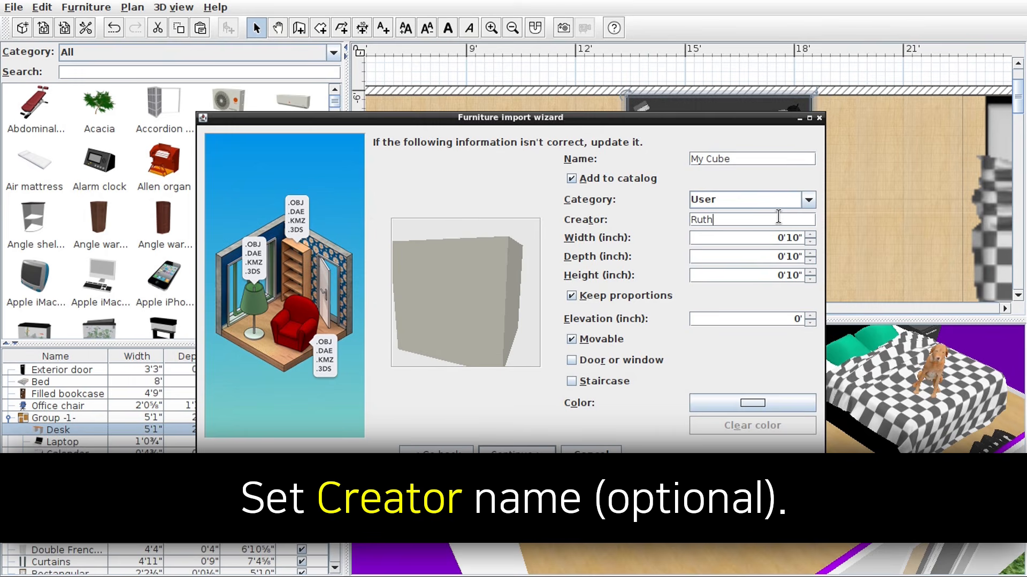
click(797, 238)
key(BackSpace)
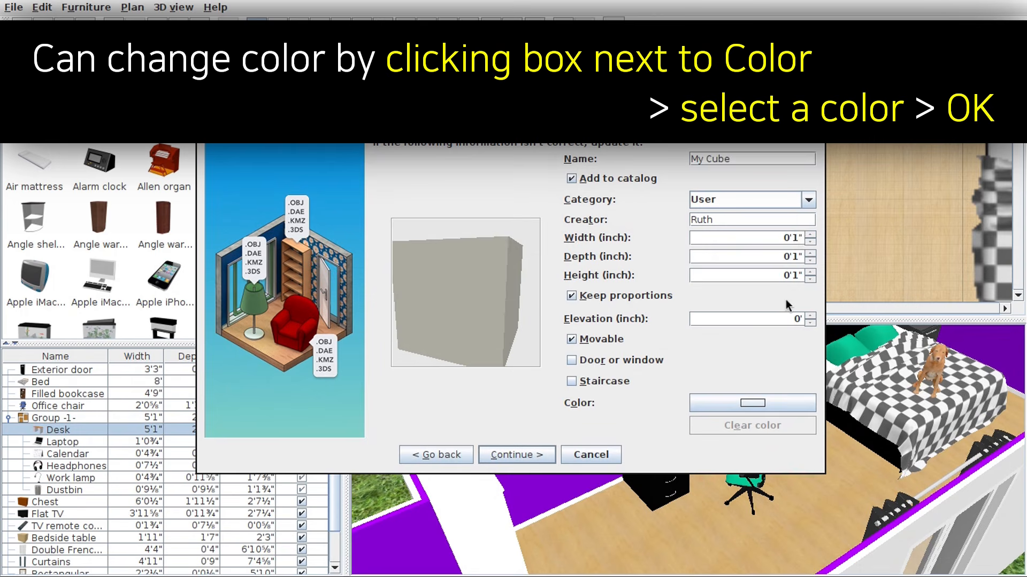
- Set the cube's color to pink #FF4CFD
click(782, 401)
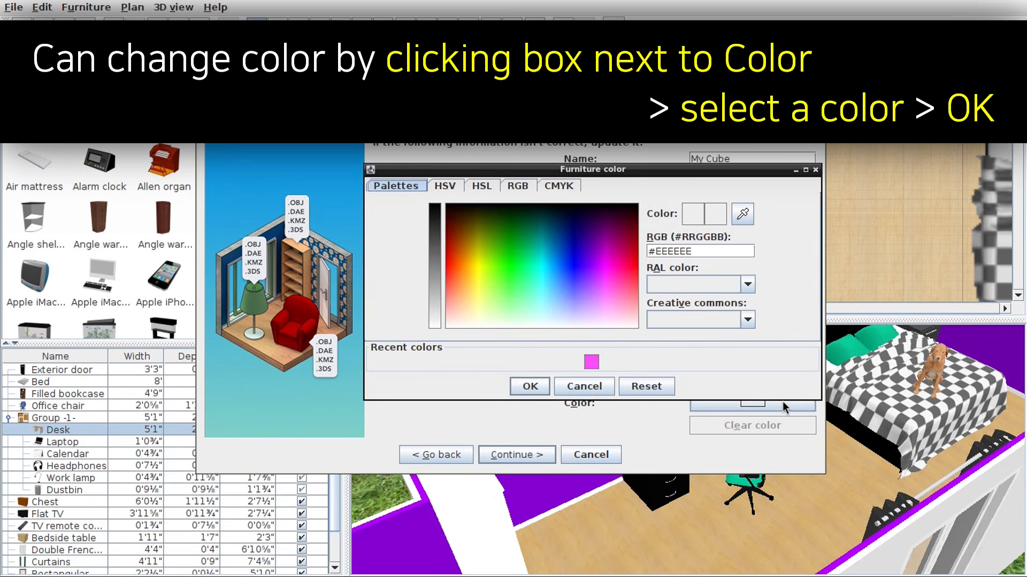
click(609, 261)
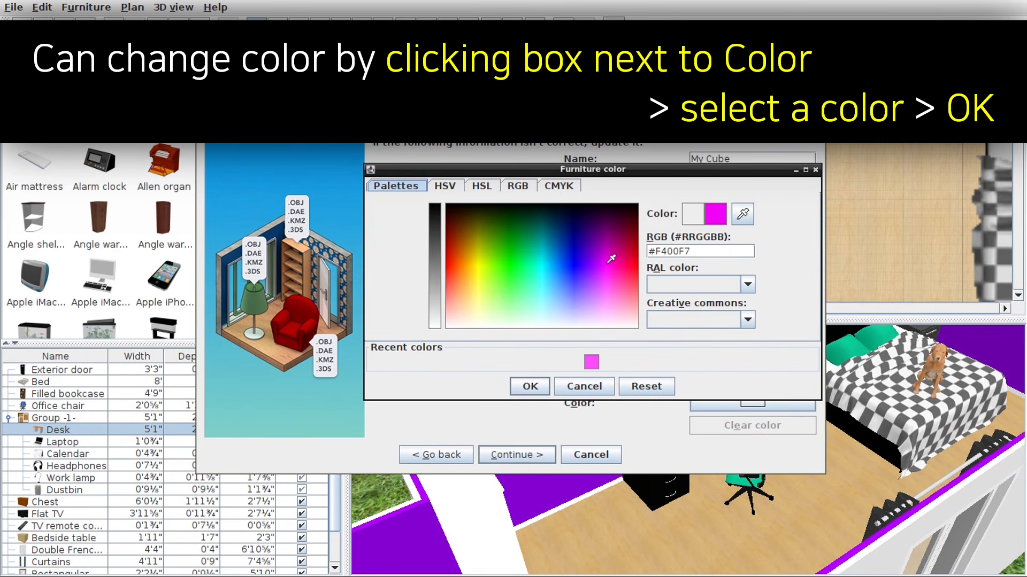
click(611, 260)
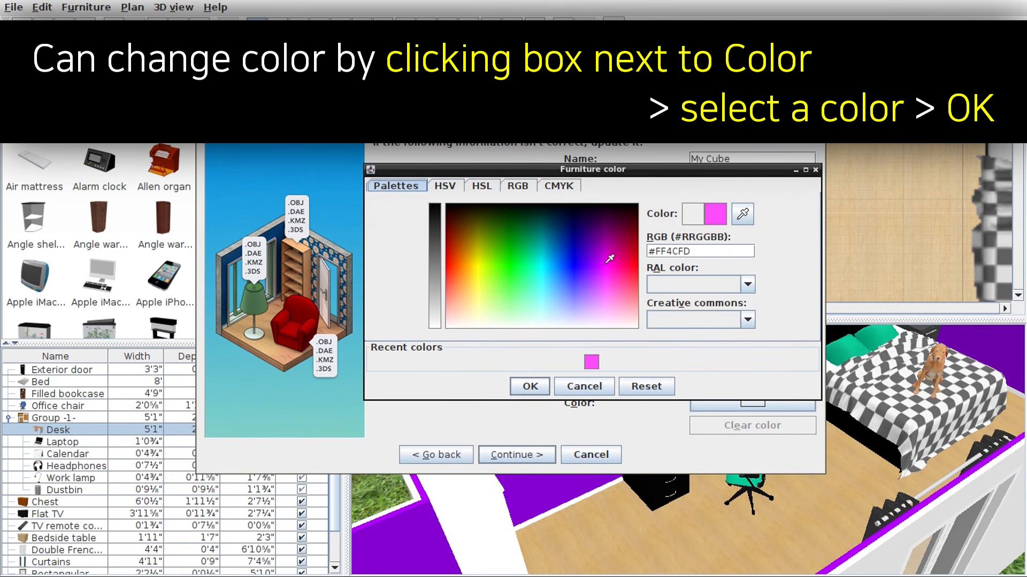
click(543, 386)
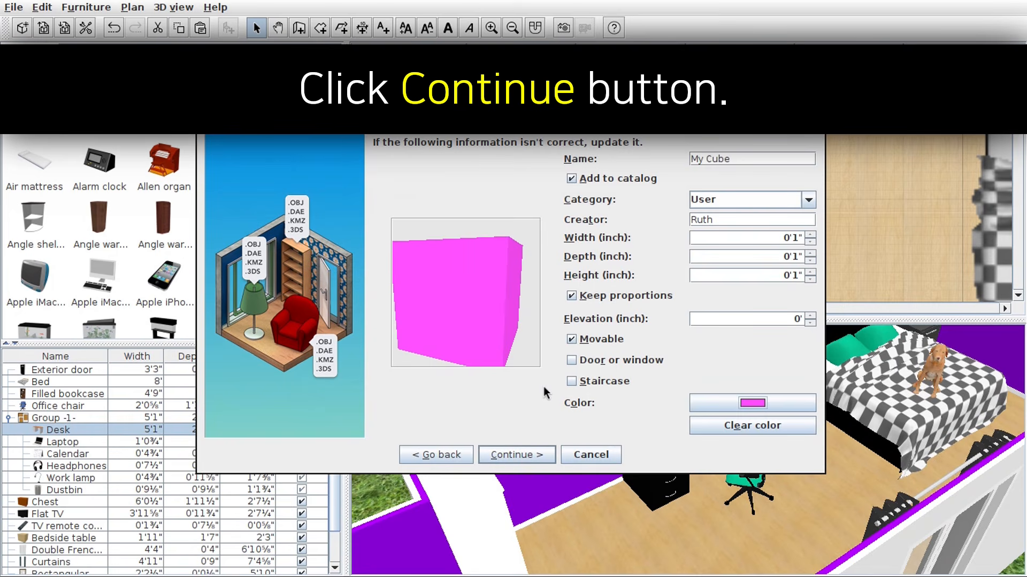
- Rotate the cube's catalog icon so a corner faces forward with the top face showing, and finish the import
click(544, 457)
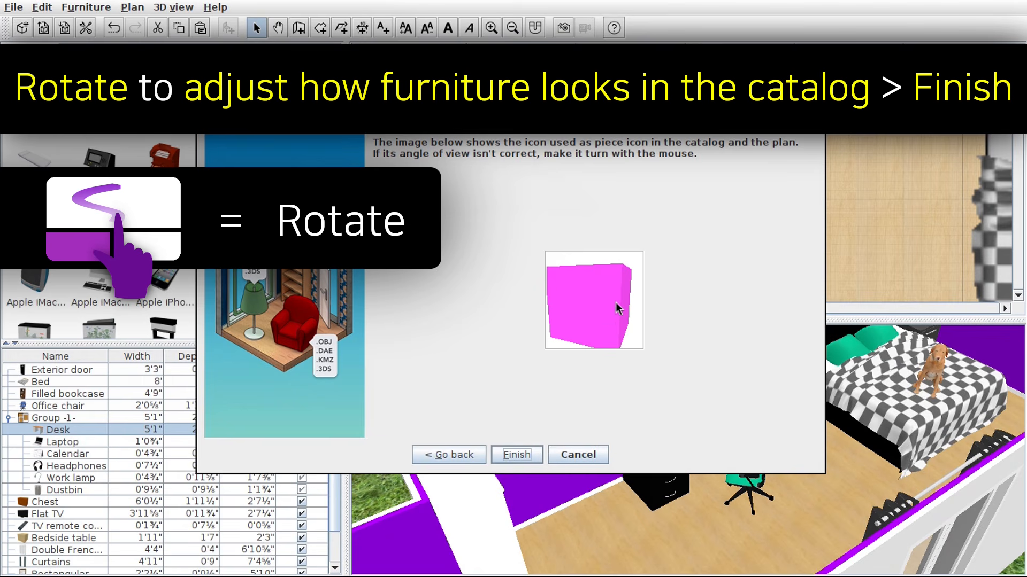
drag(616, 302, 601, 312)
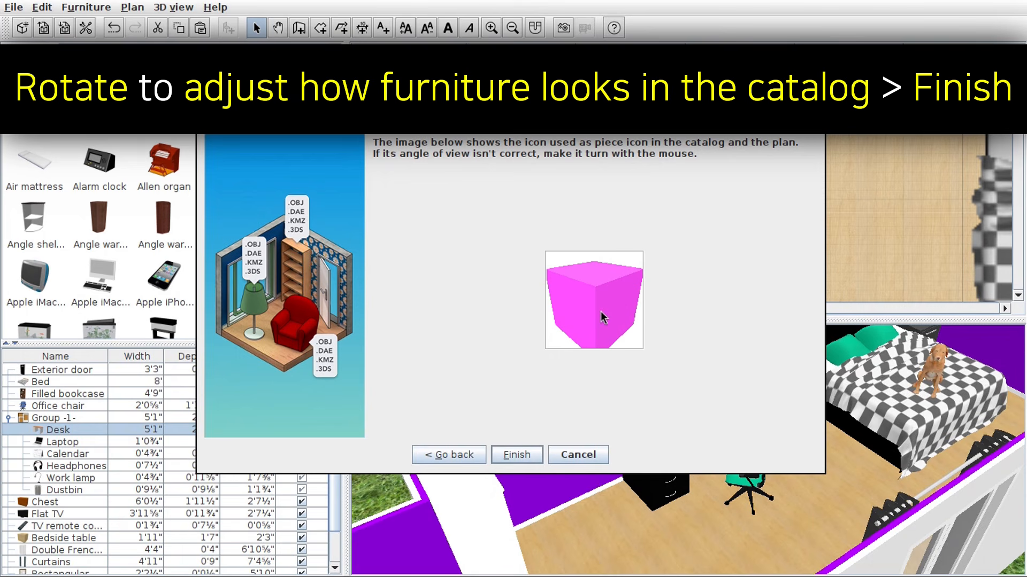
click(535, 456)
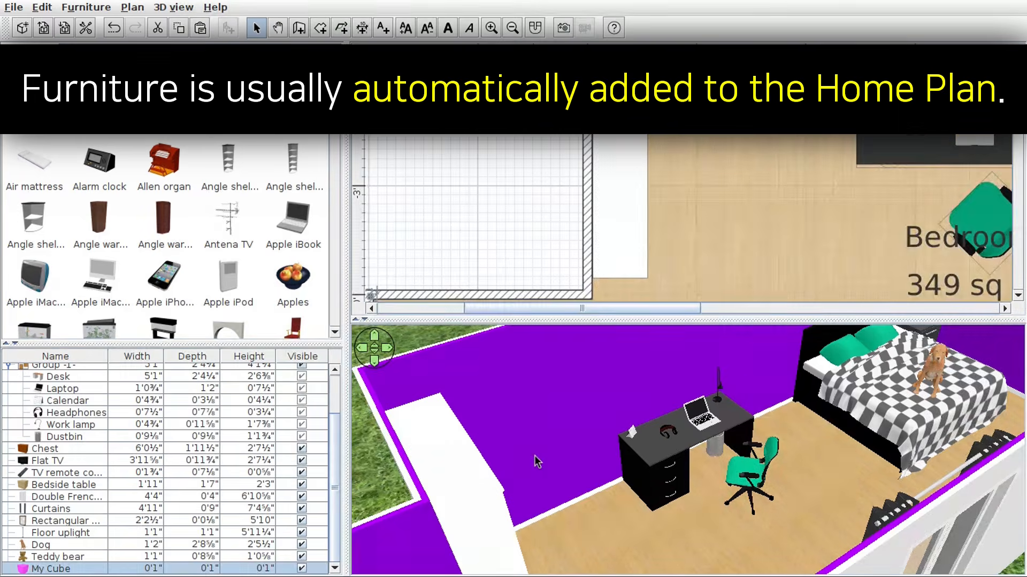
- Delete the automatically placed My Cube from the home's furniture list
drag(701, 445, 733, 443)
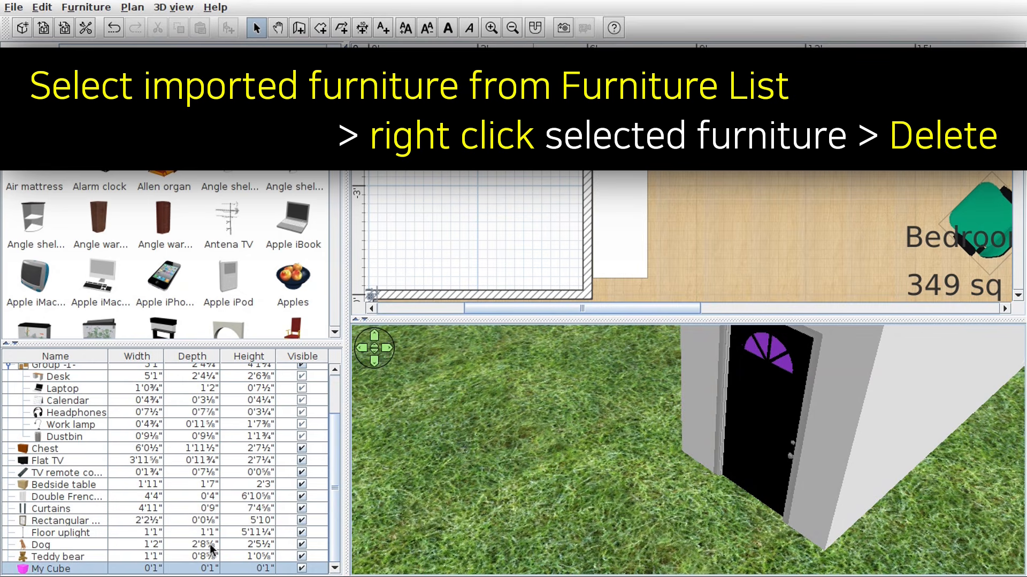
click(98, 570)
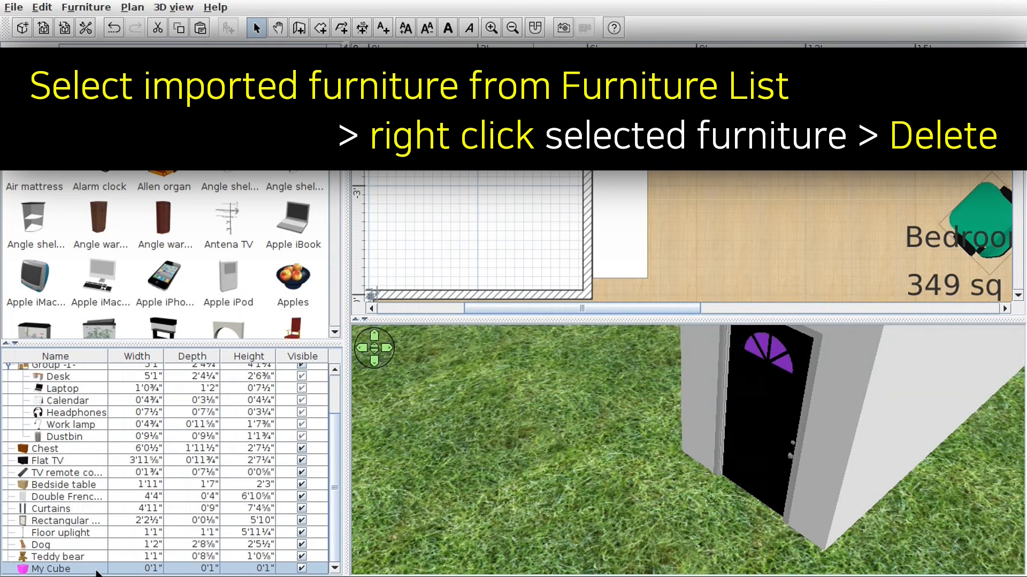
right_click(96, 571)
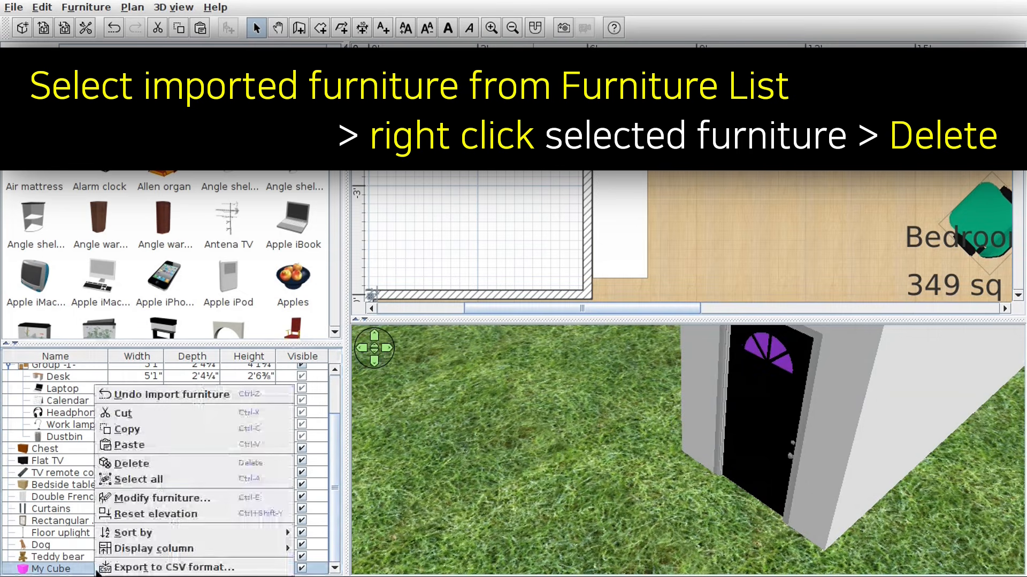
click(166, 461)
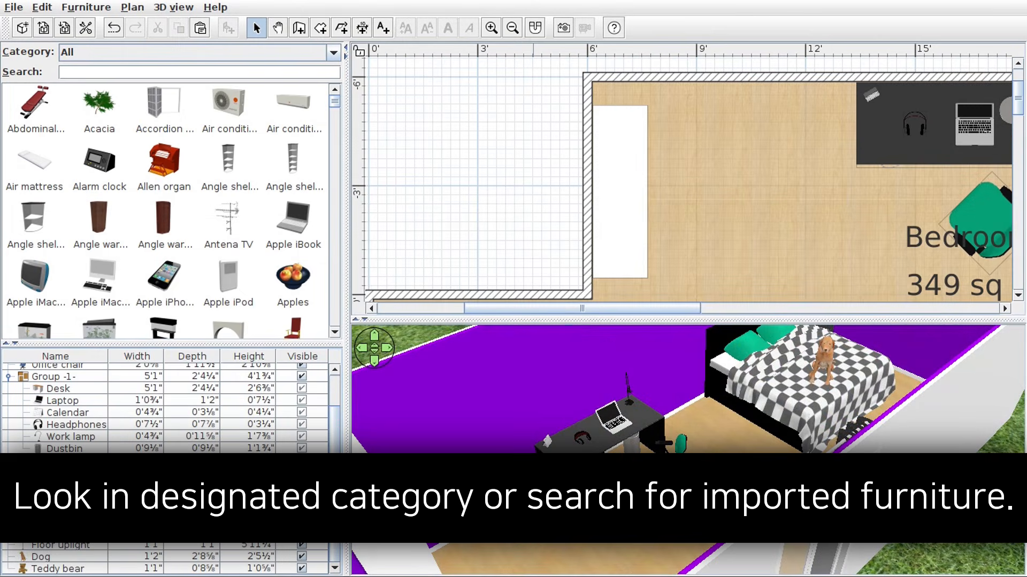
- Place My Cube from the User category on the desk beside the headphones and check its height above the desktop
click(335, 56)
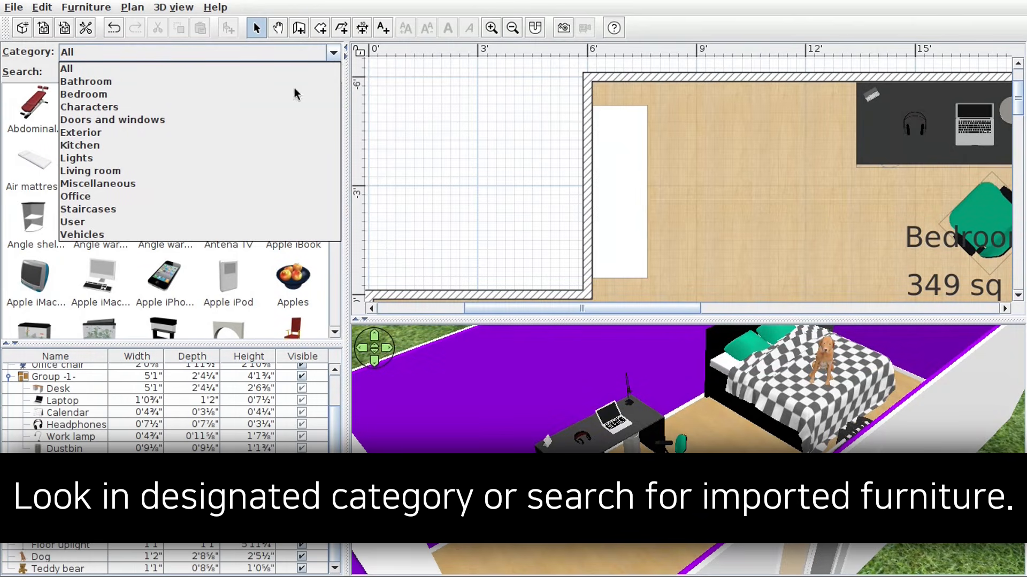
click(121, 225)
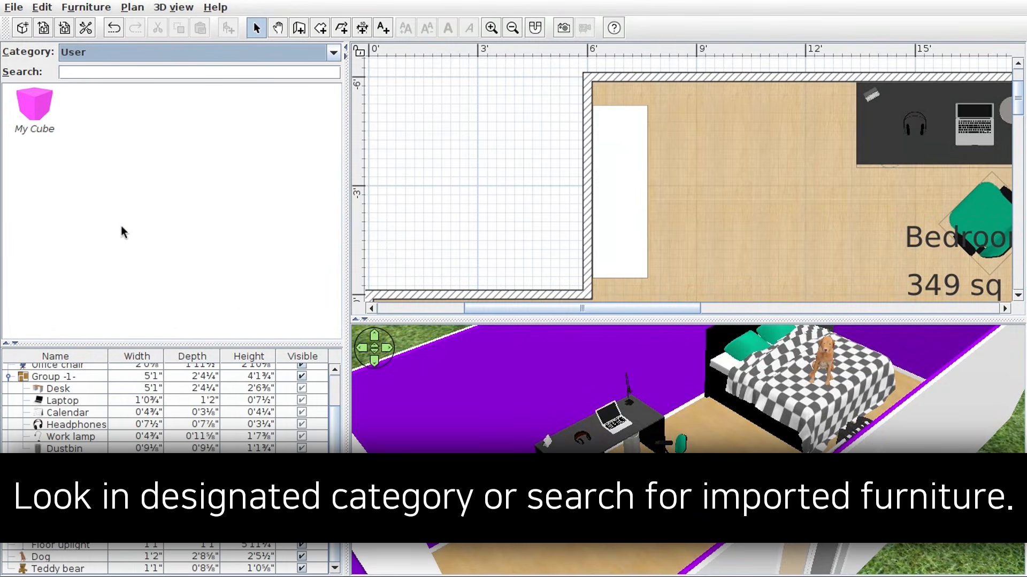
mouse_move(41, 117)
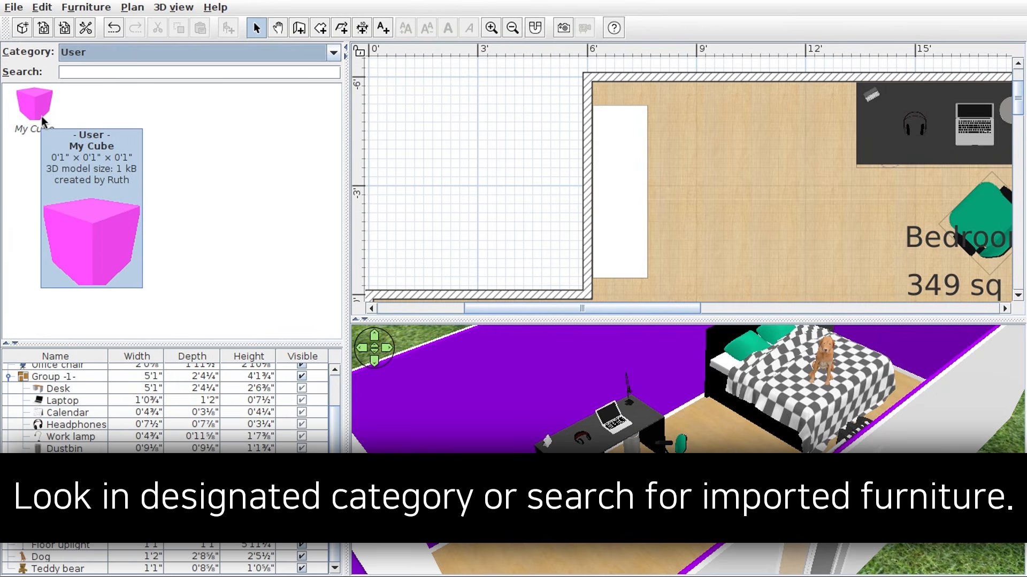
drag(41, 116, 883, 133)
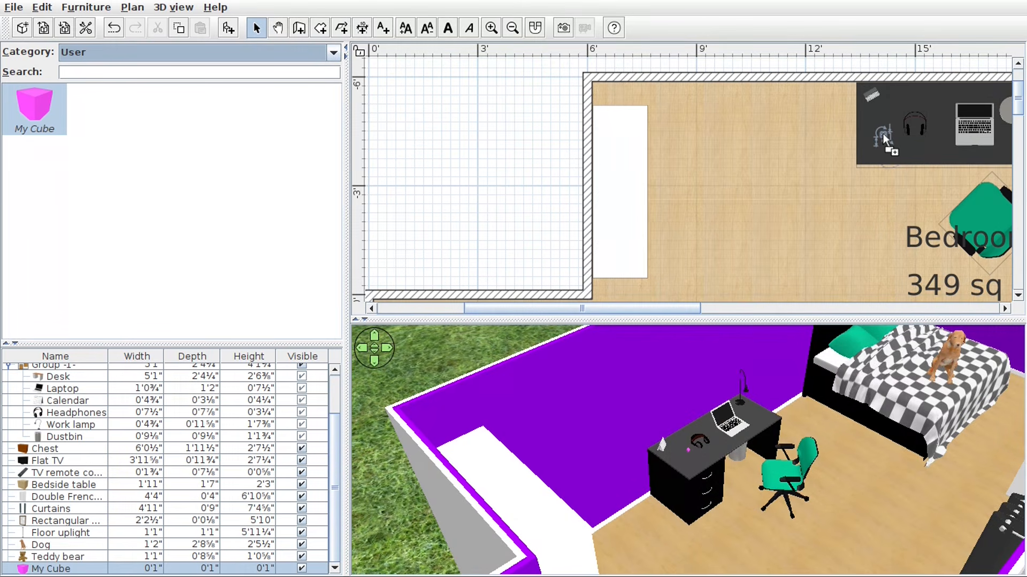
scroll(686, 467, up, 10)
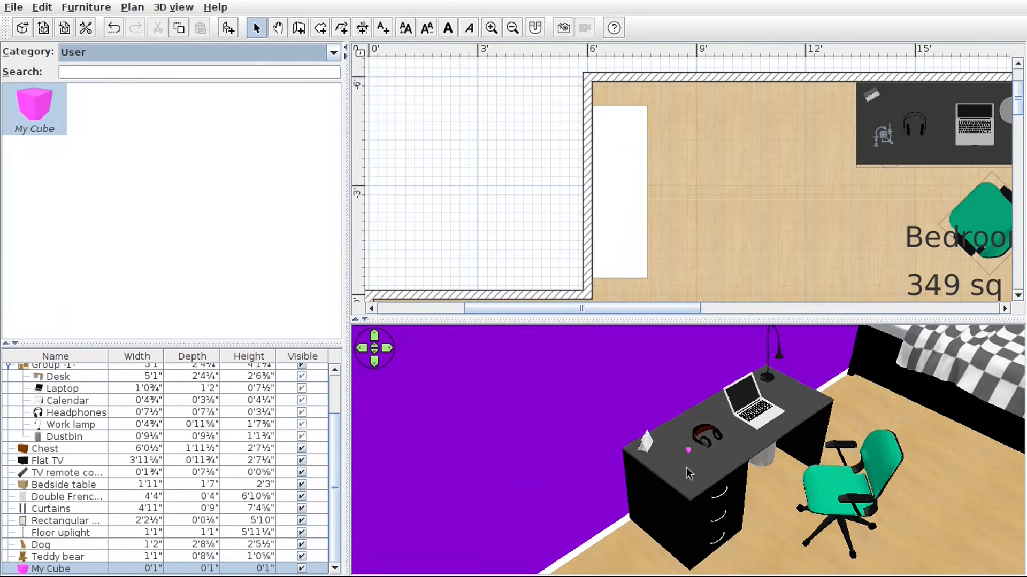
scroll(685, 467, up, 1)
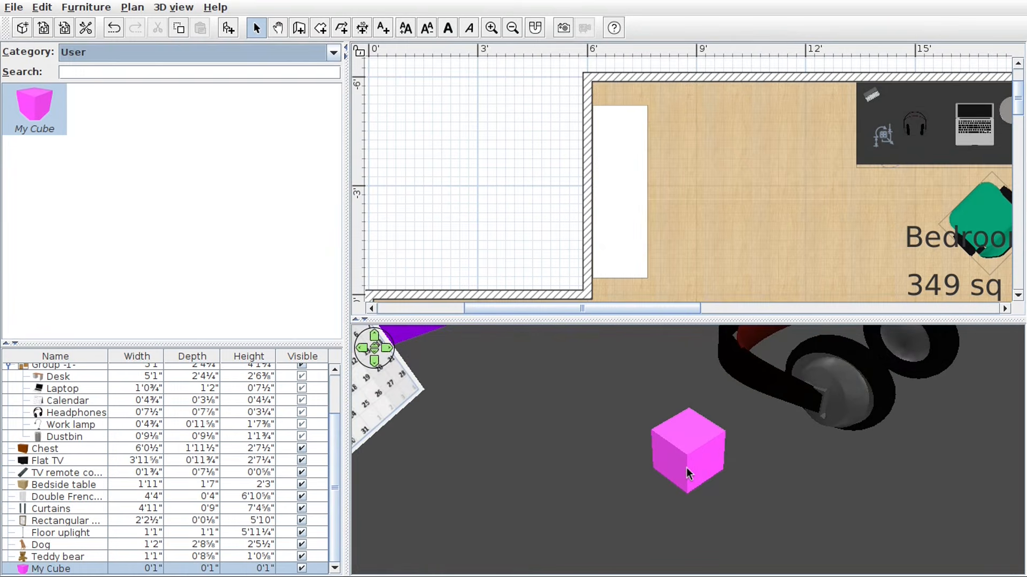
scroll(686, 468, down, 2)
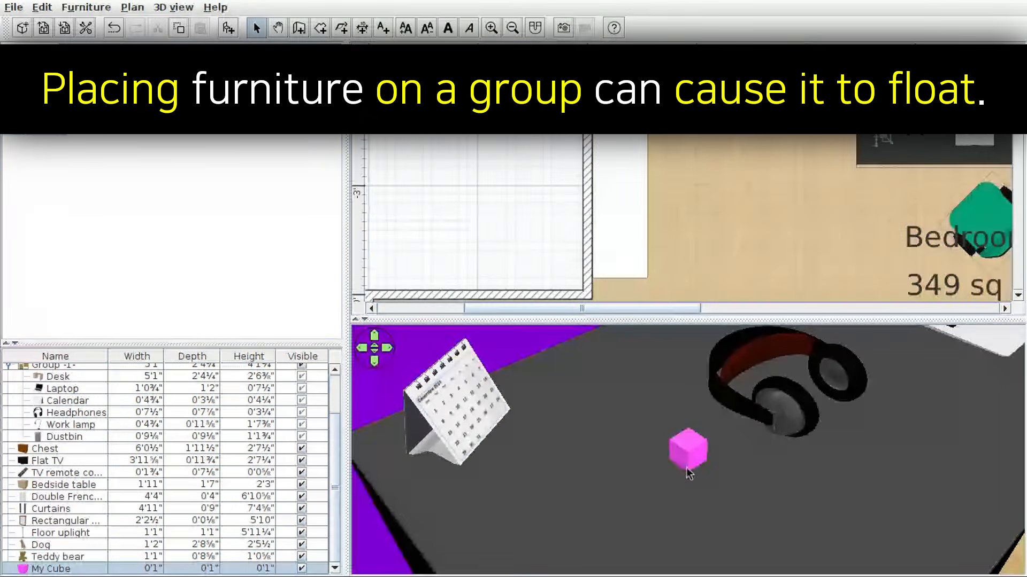
drag(678, 496, 824, 375)
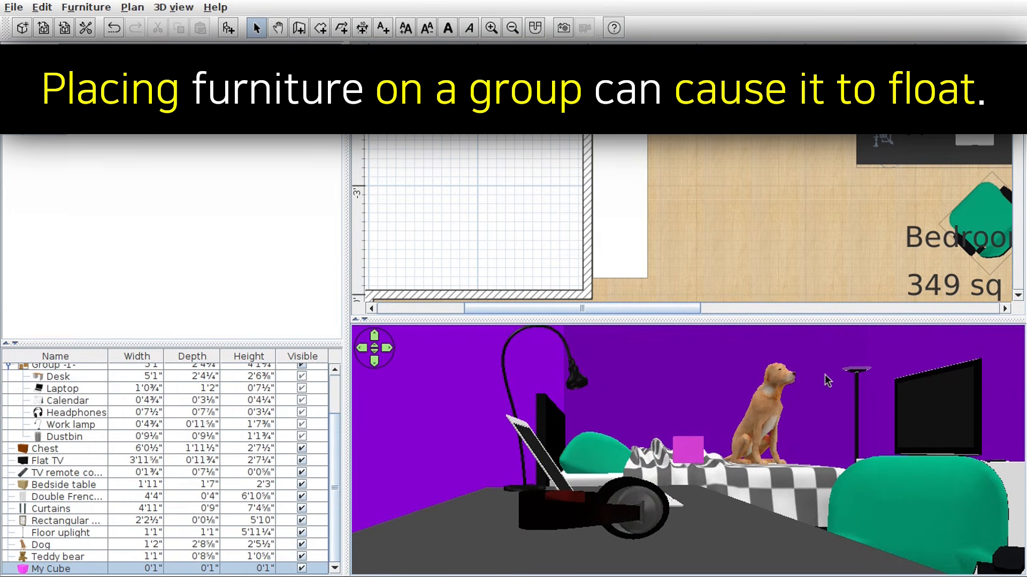
- Move My Cube into Group -1- in the furniture list and reset its elevation so it rests on the desk
drag(824, 374, 812, 405)
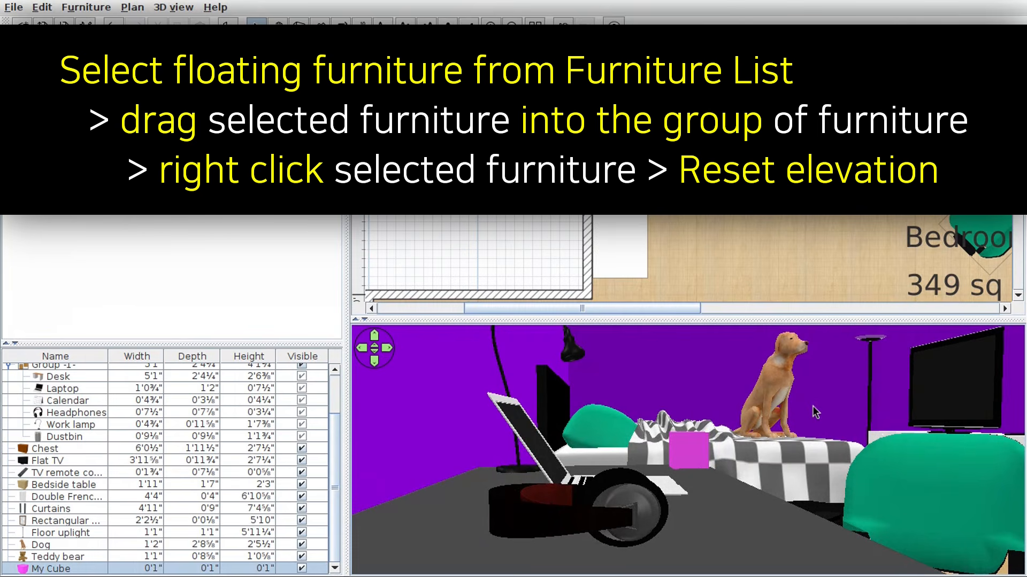
click(93, 570)
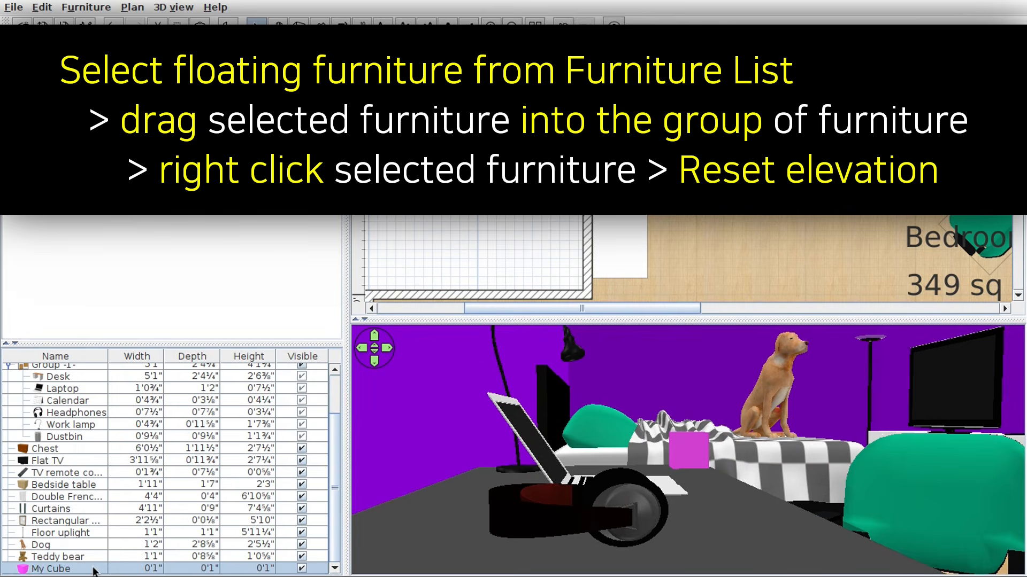
drag(93, 570, 93, 376)
scroll(95, 375, up, 1)
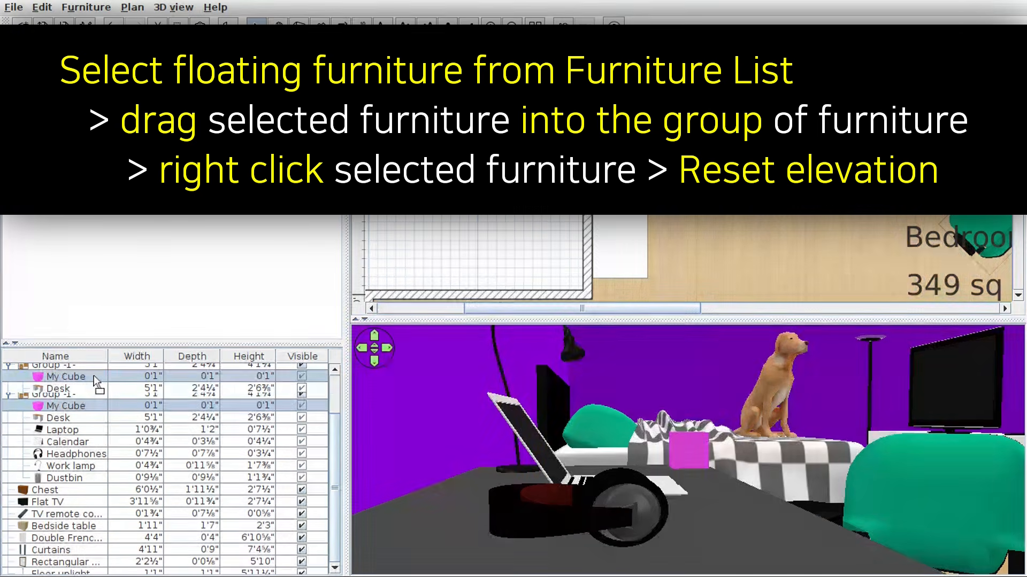
right_click(94, 405)
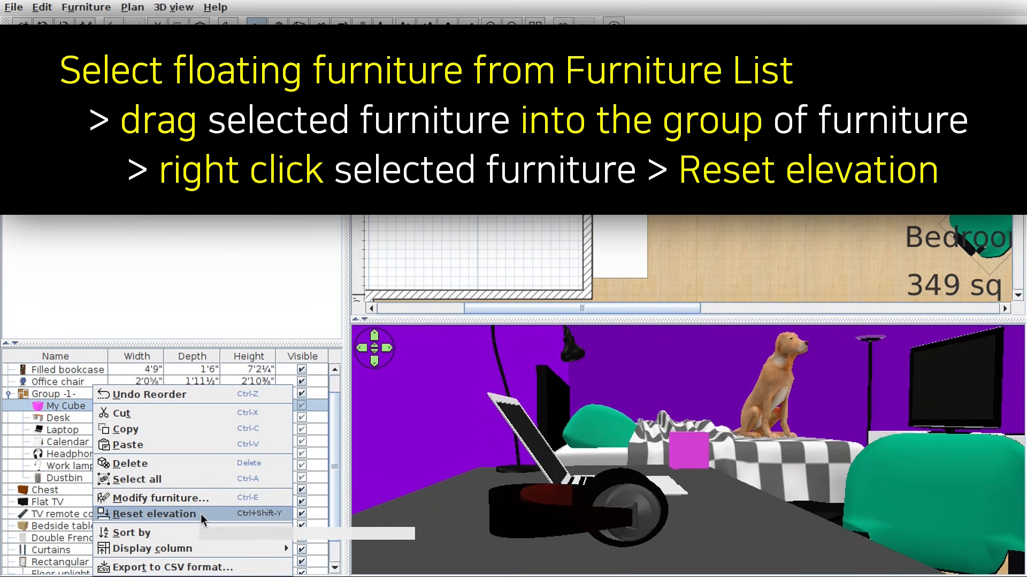
click(200, 514)
drag(705, 497, 610, 482)
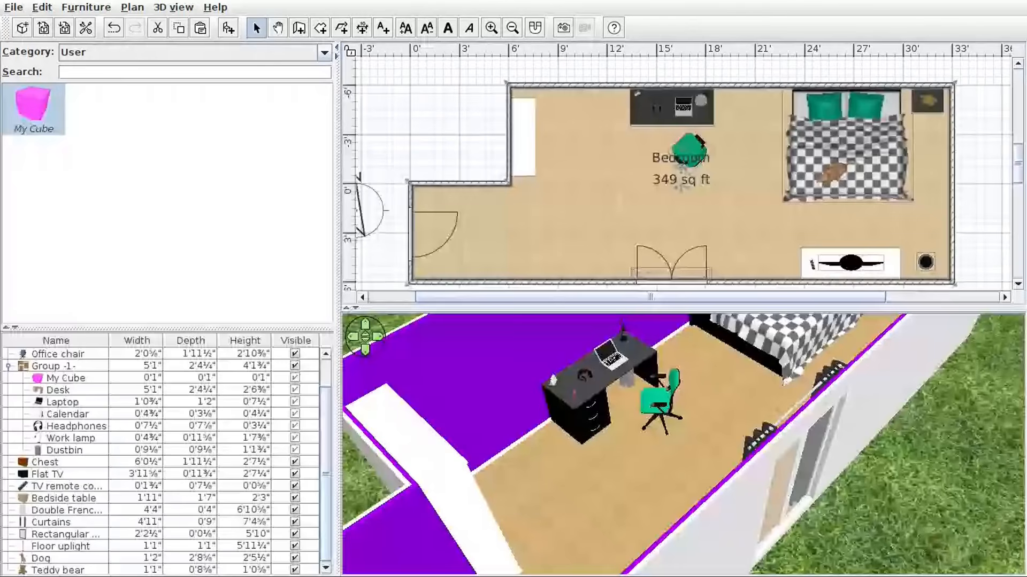
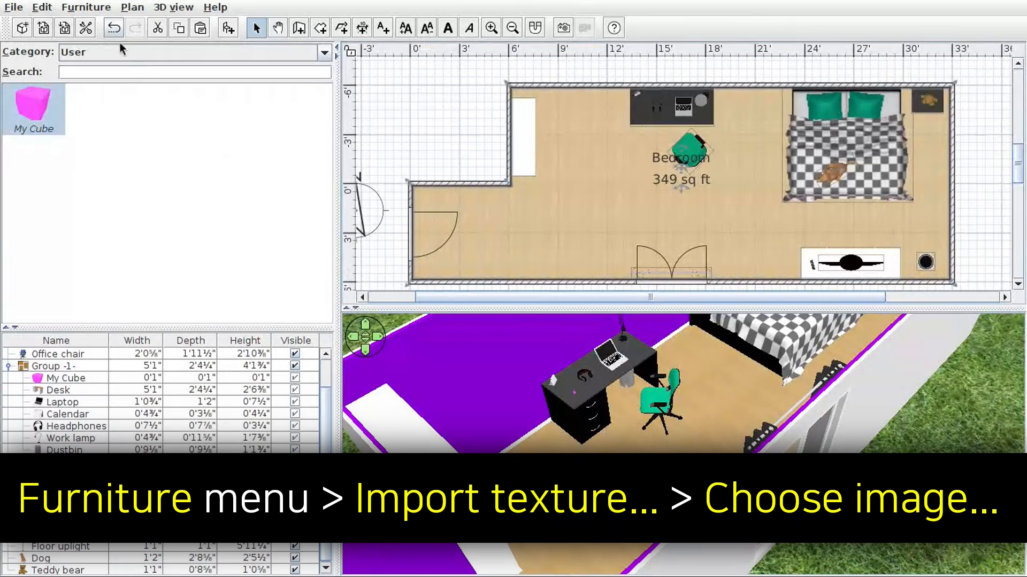
- Start a texture import with Colorful Tile Cubism.png from the Pictures folder, keeping the image size unchanged
click(88, 7)
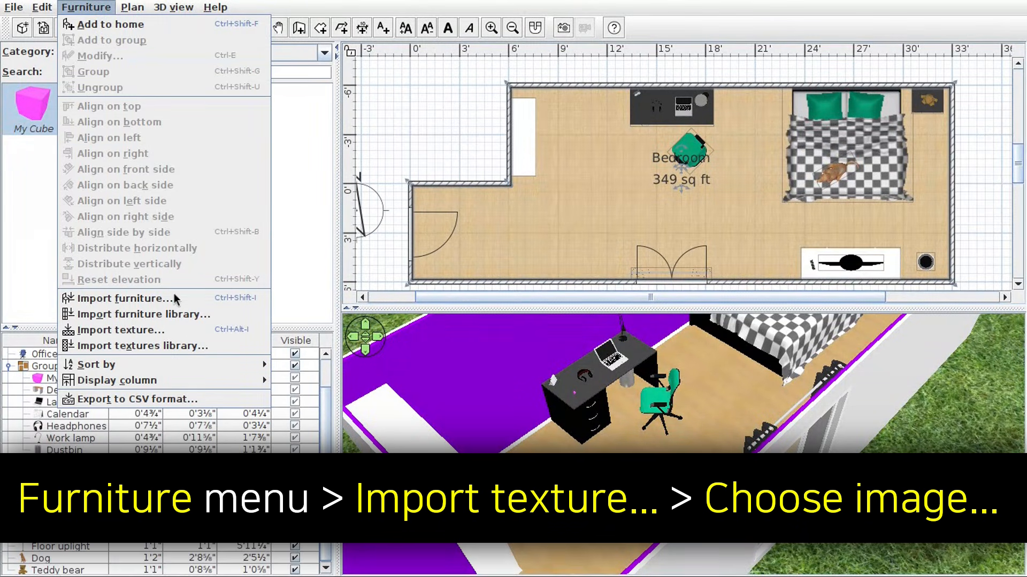
click(173, 331)
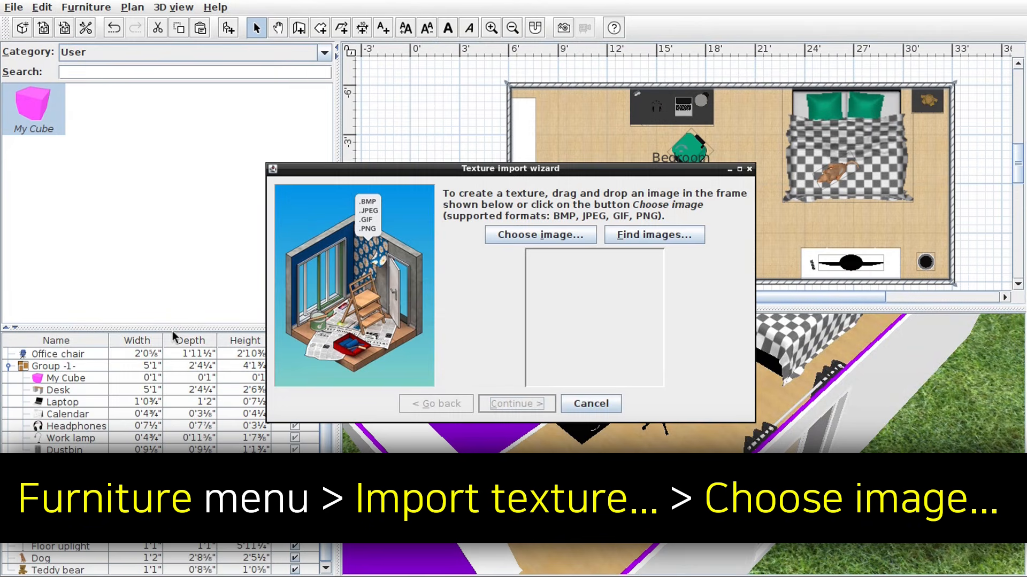
click(529, 237)
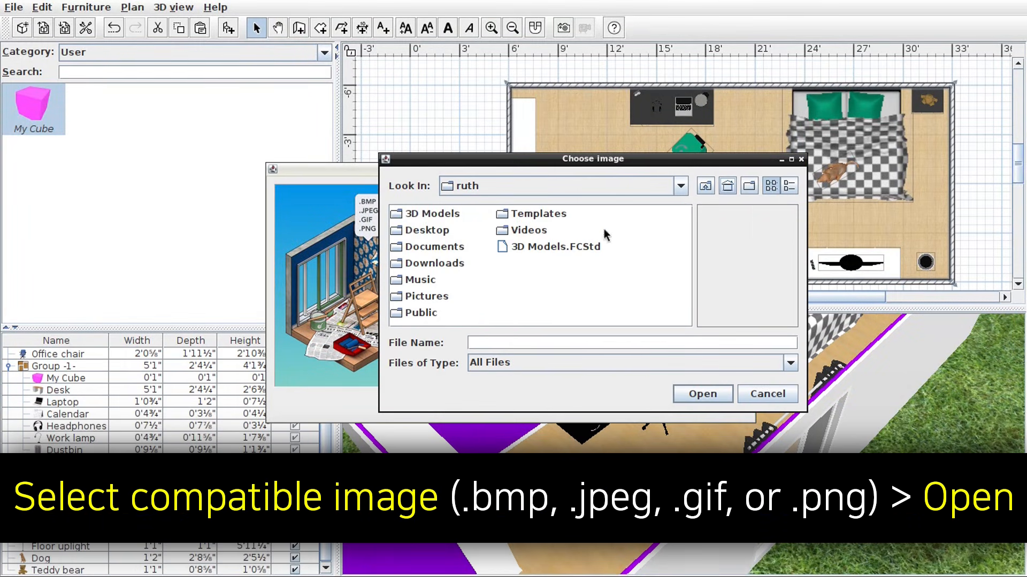
double_click(416, 300)
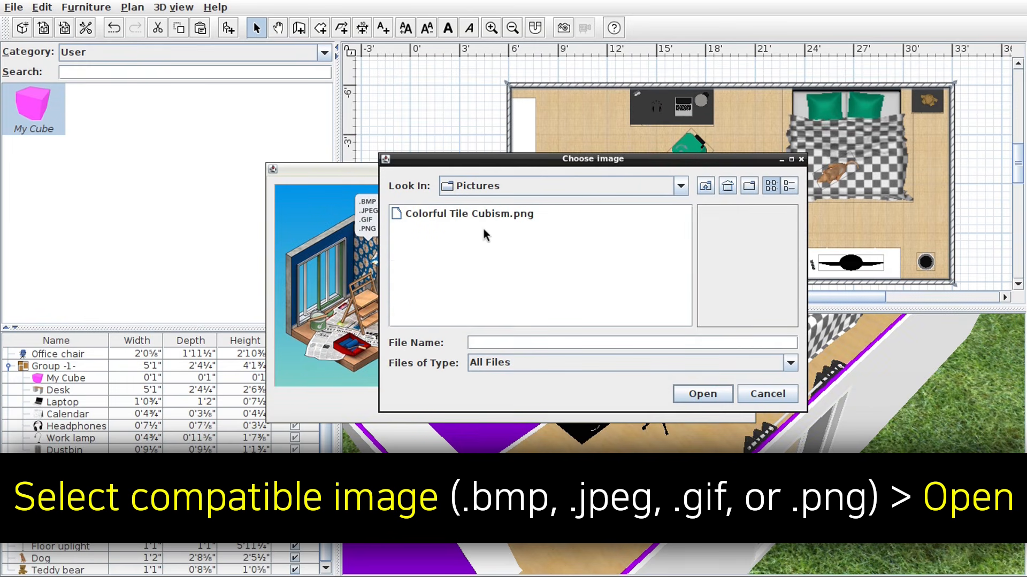
click(469, 217)
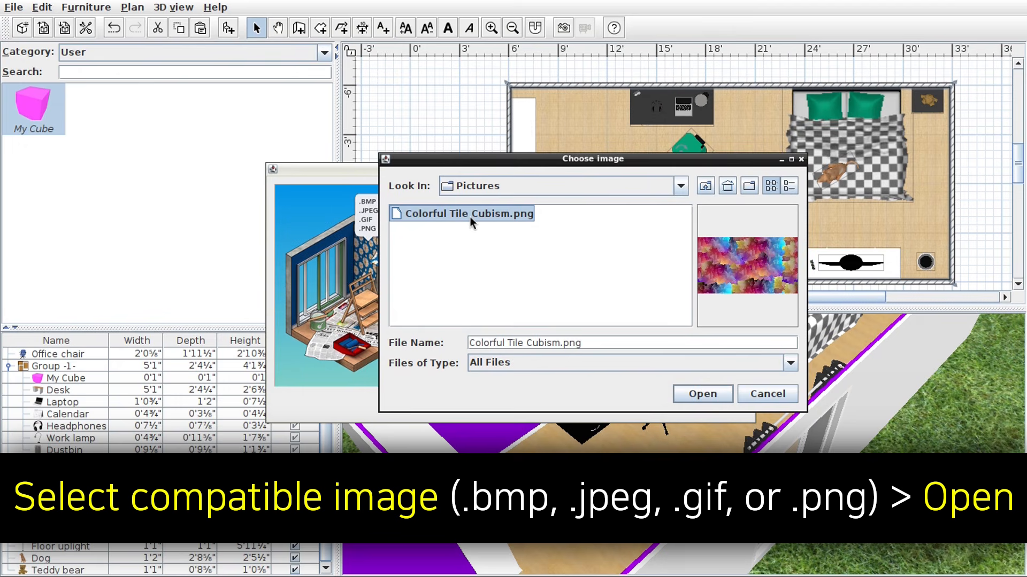
click(702, 394)
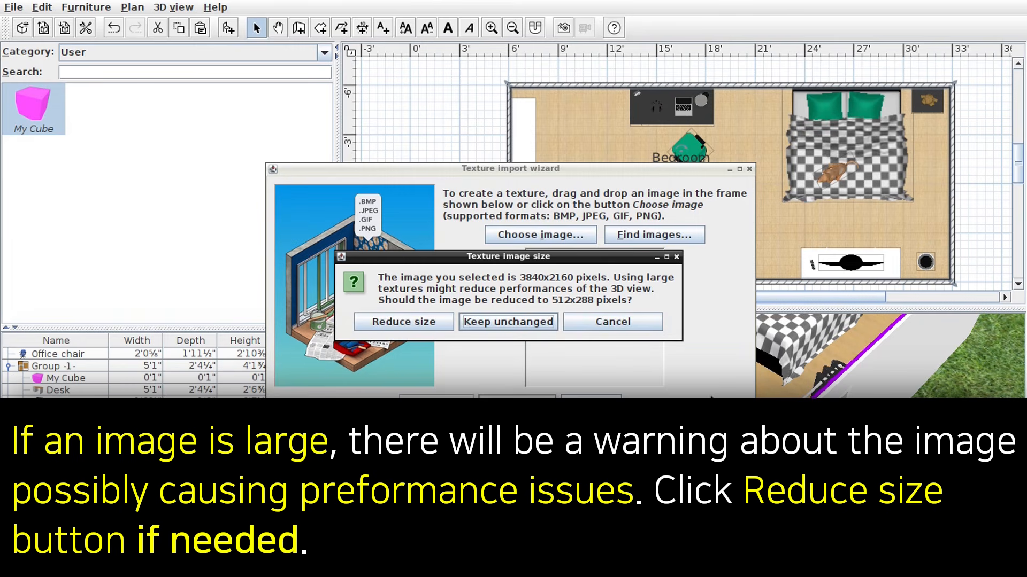
click(499, 322)
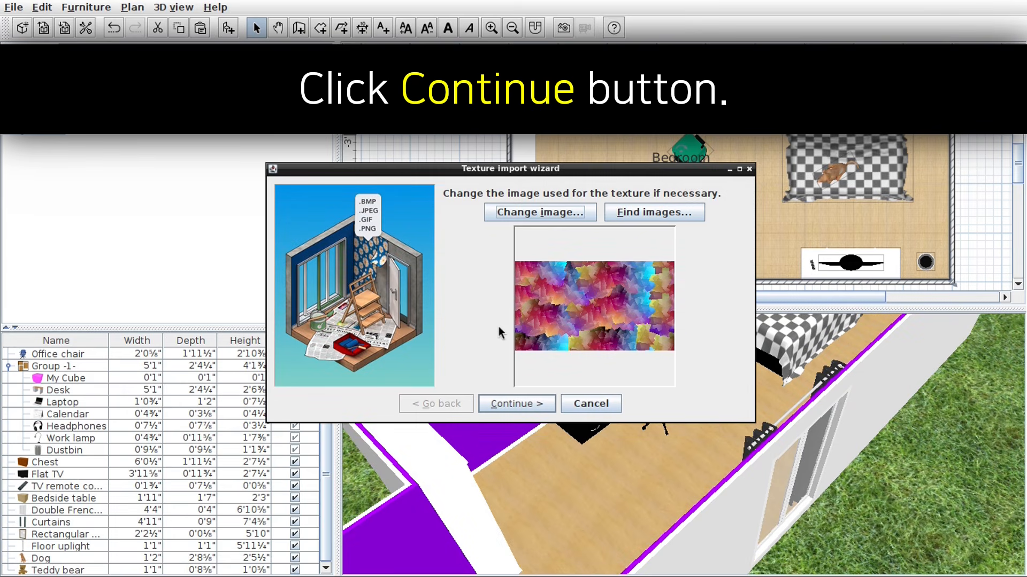
click(516, 403)
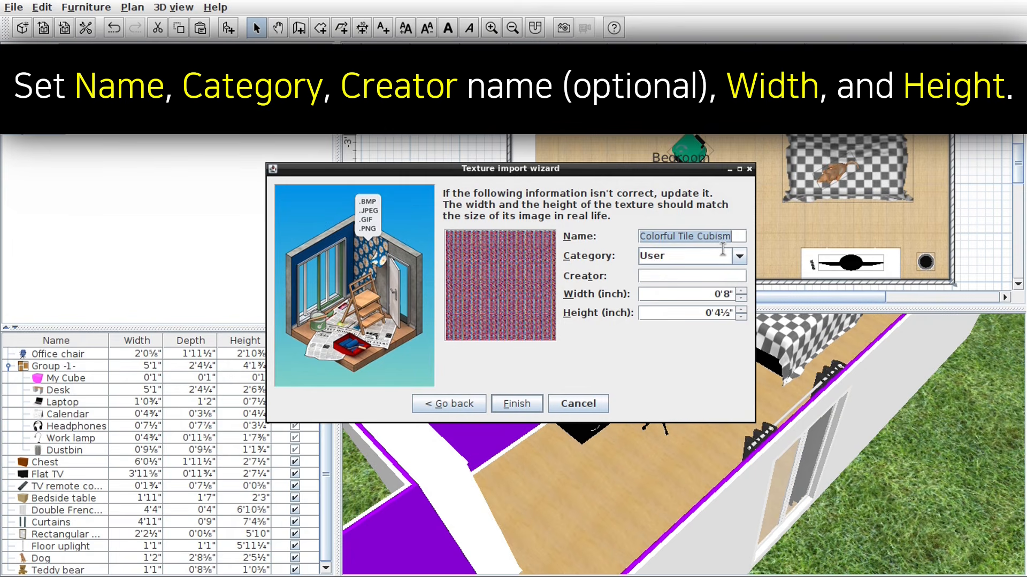
- Enter the creator's name, set the texture width to 15', and finish the import
click(721, 276)
text(Ru)
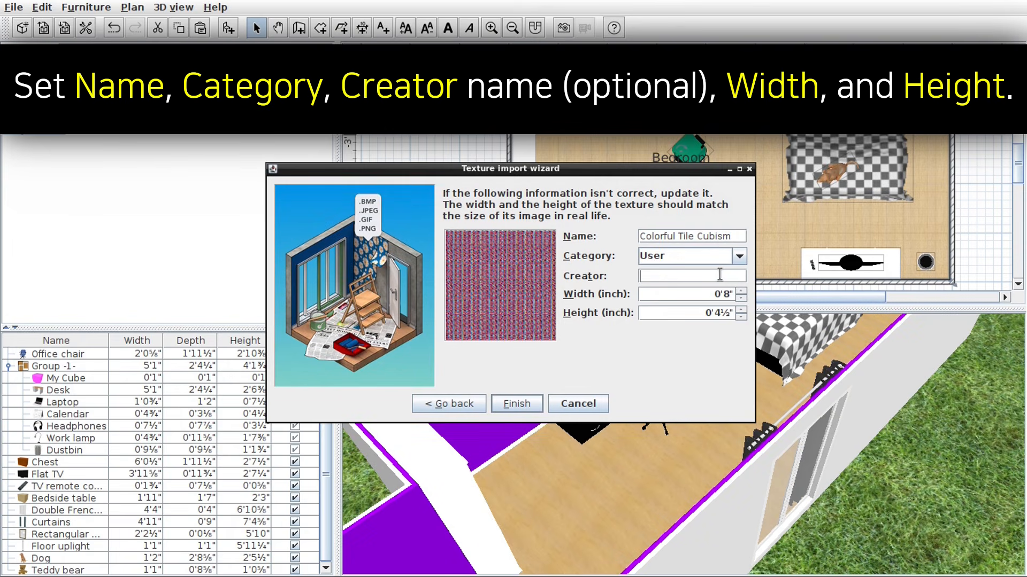
text(th)
click(727, 295)
text(15')
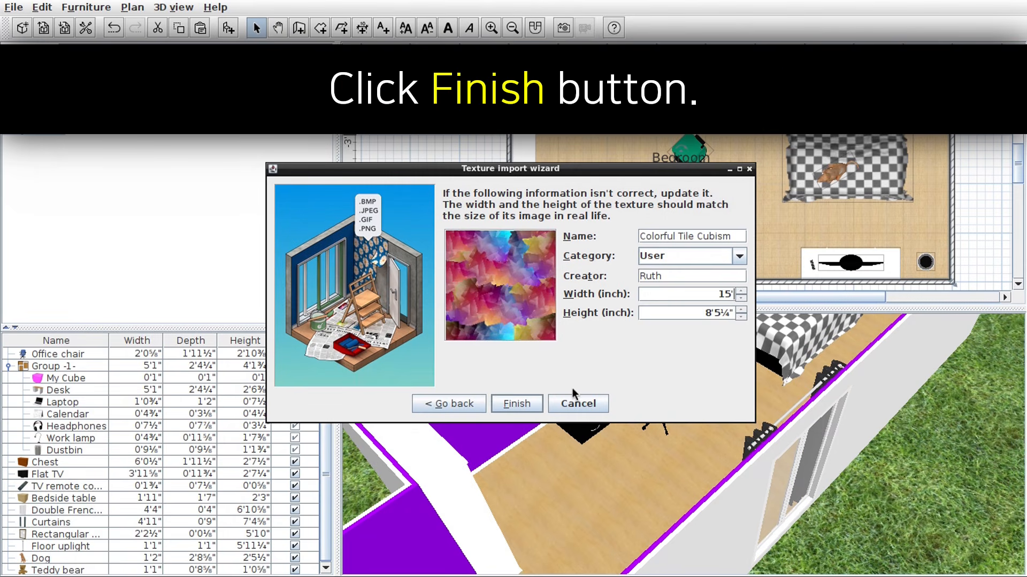
click(534, 406)
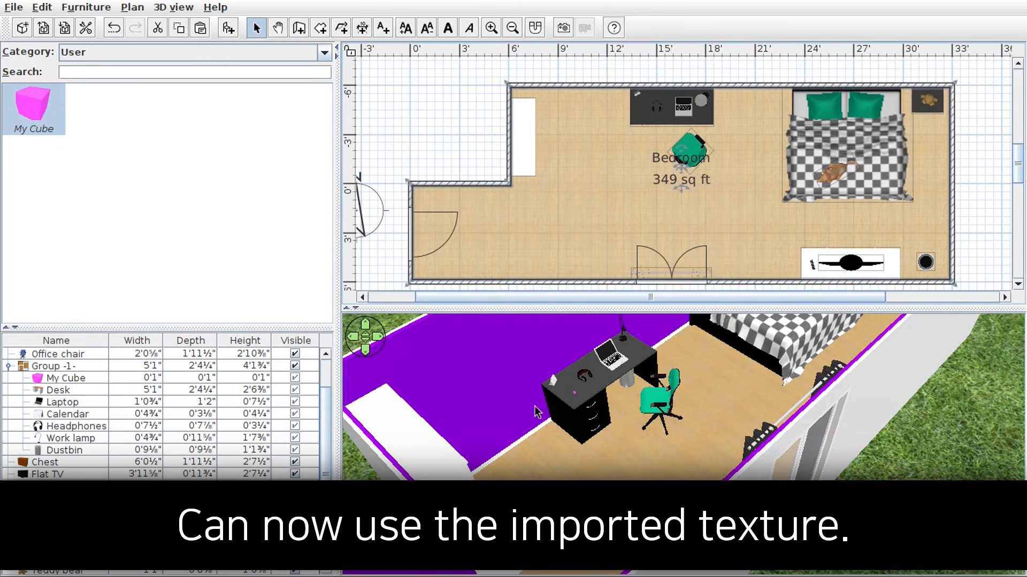
- Apply the User - Colorful Tile Cubism texture to the Bedroom floor and check it in 3D
right_click(591, 199)
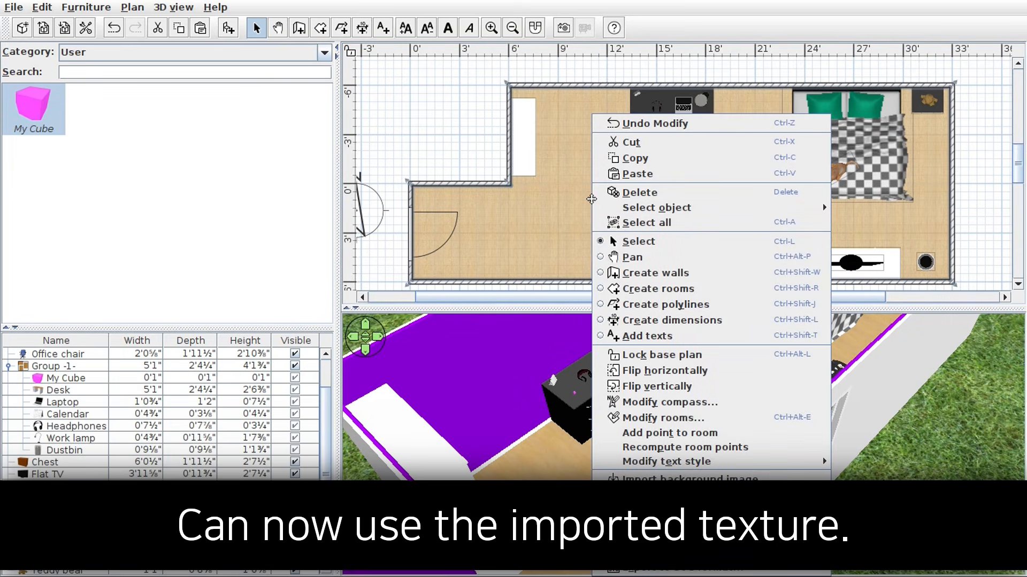
click(692, 419)
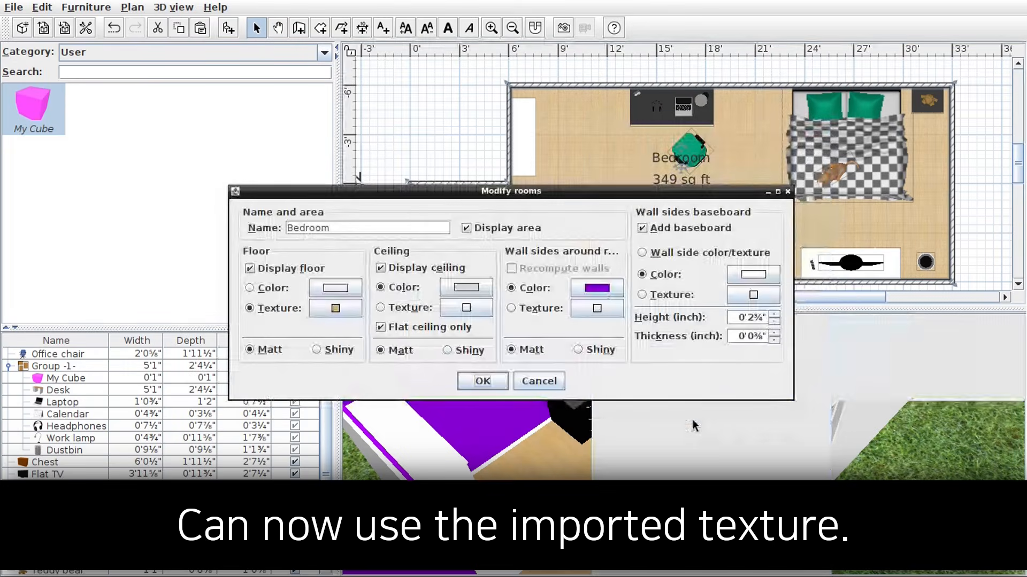
click(353, 310)
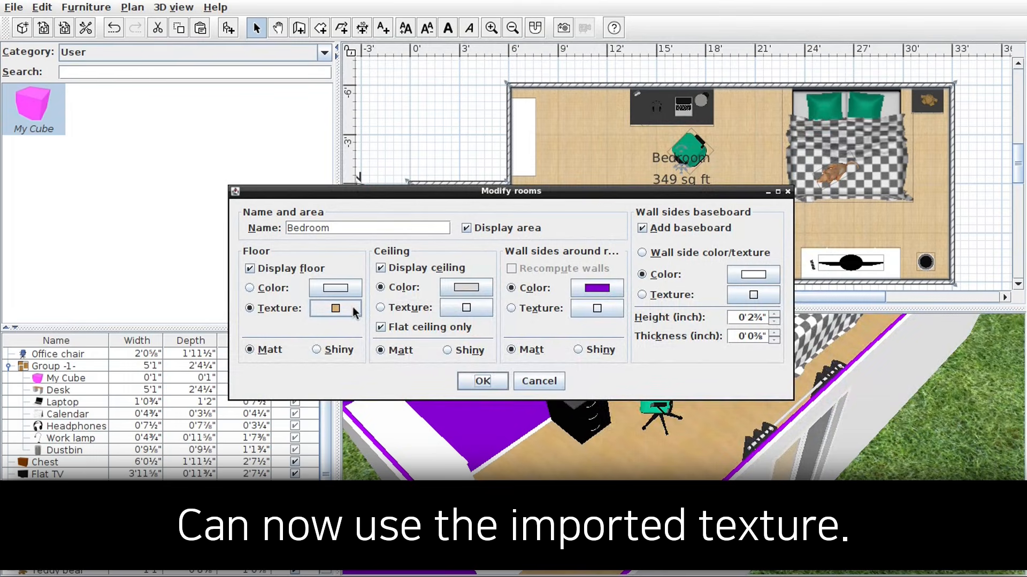
scroll(353, 310, down, 5)
scroll(354, 310, down, 2)
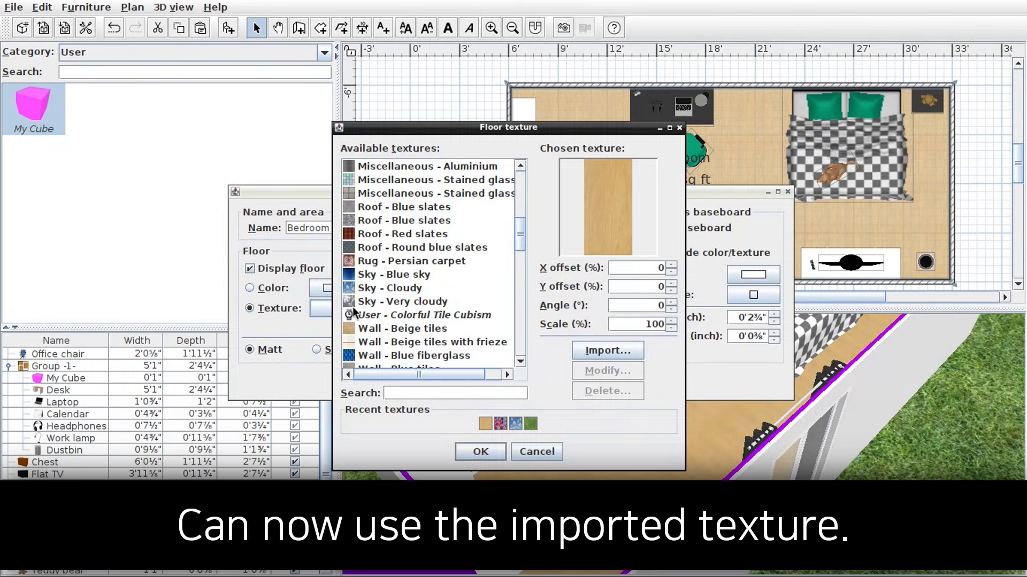
click(390, 316)
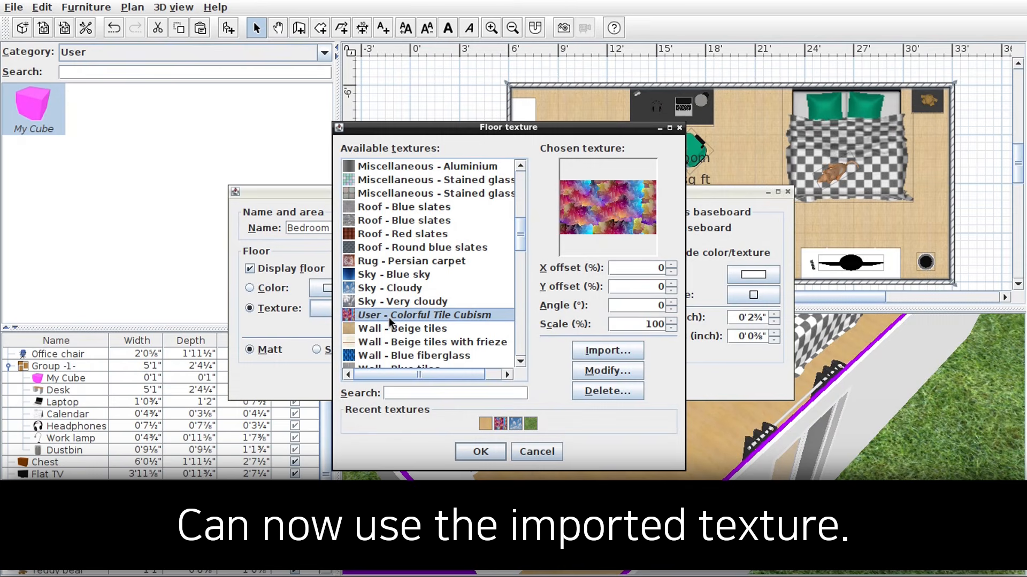
click(480, 452)
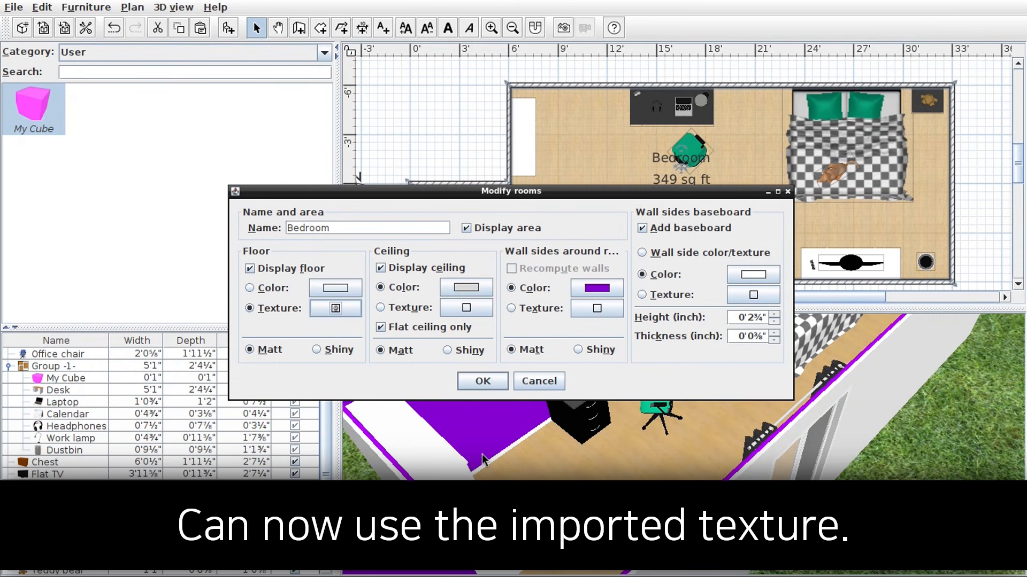
click(471, 385)
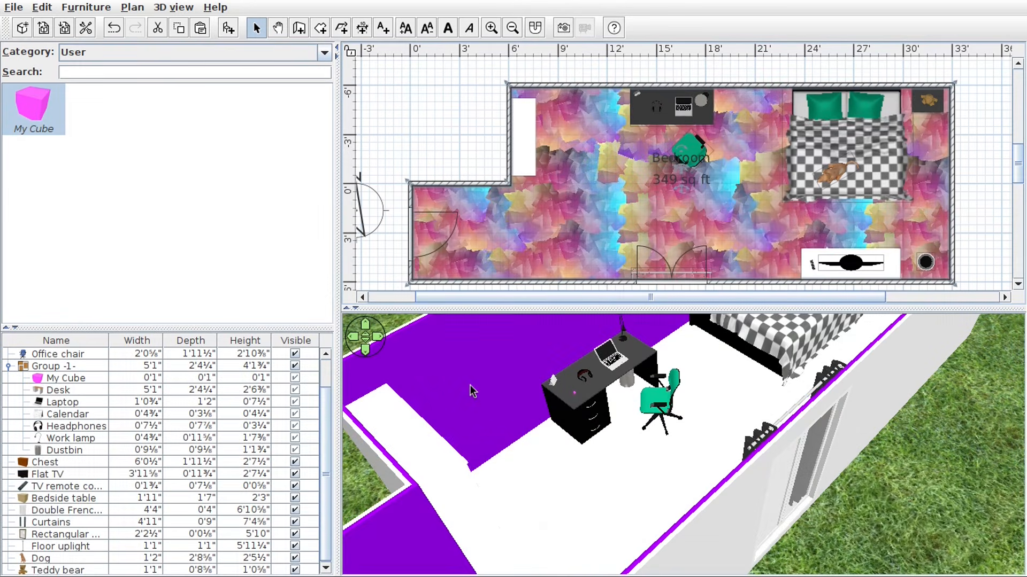
drag(546, 440, 653, 444)
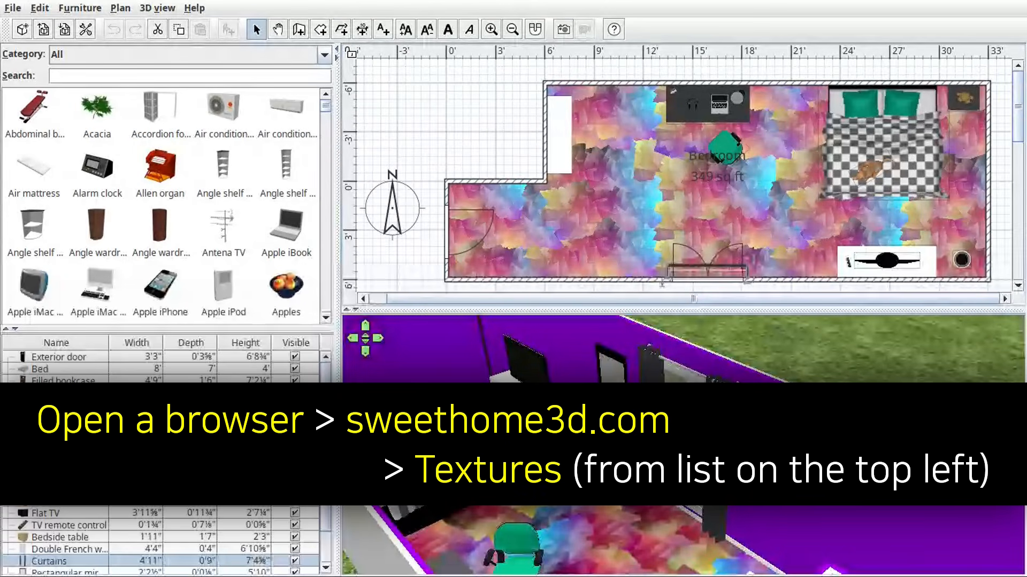
- Switch to Firefox, load sweethome3d.com and open its Textures page
key(ctrl+alt+Right)
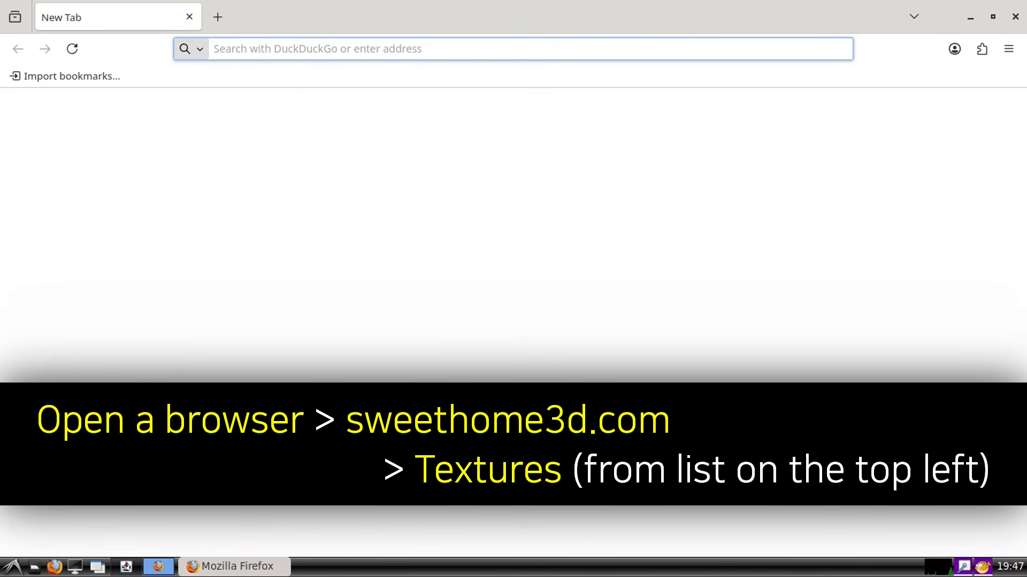
text(sweethome3d.com)
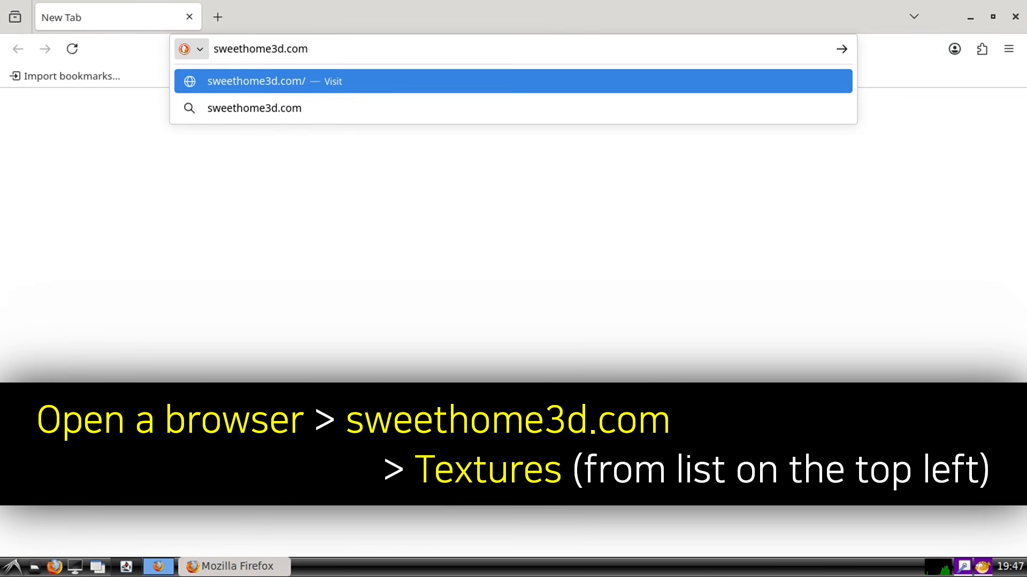
key(Return)
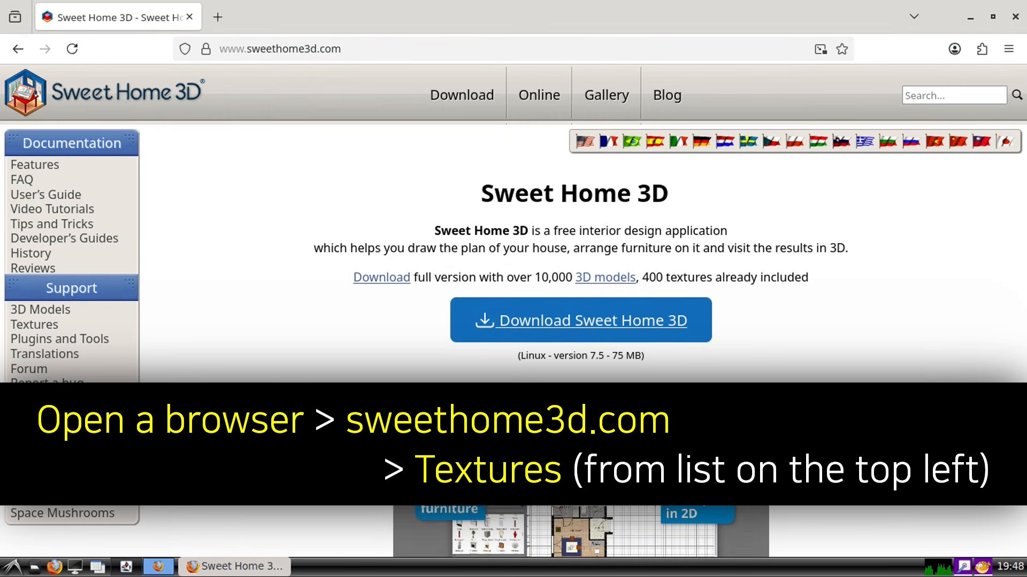
click(40, 330)
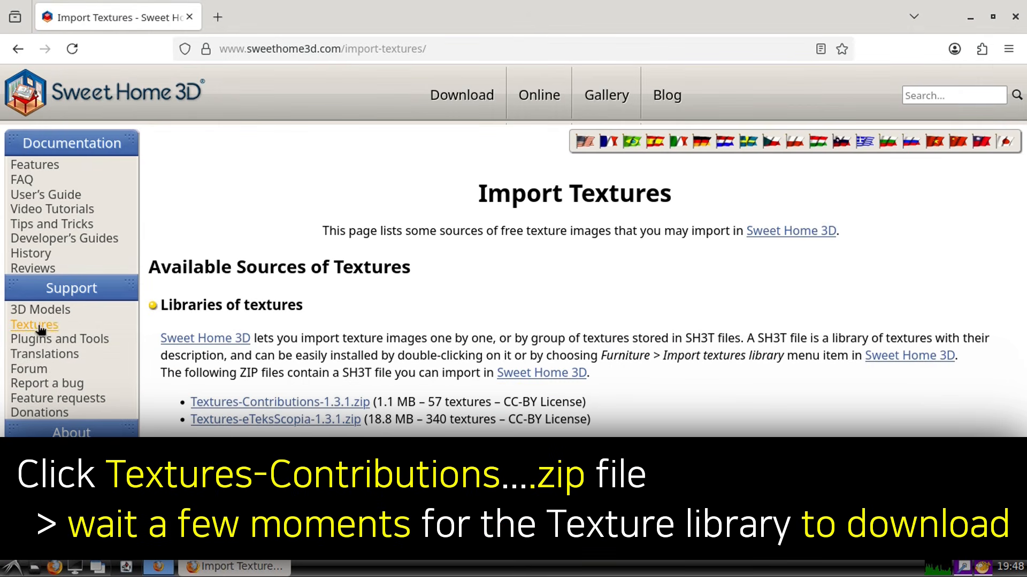
- Download the Textures-Contributions-1.3.1.zip texture library, dismissing the ad, and close the browser
scroll(645, 342, down, 3)
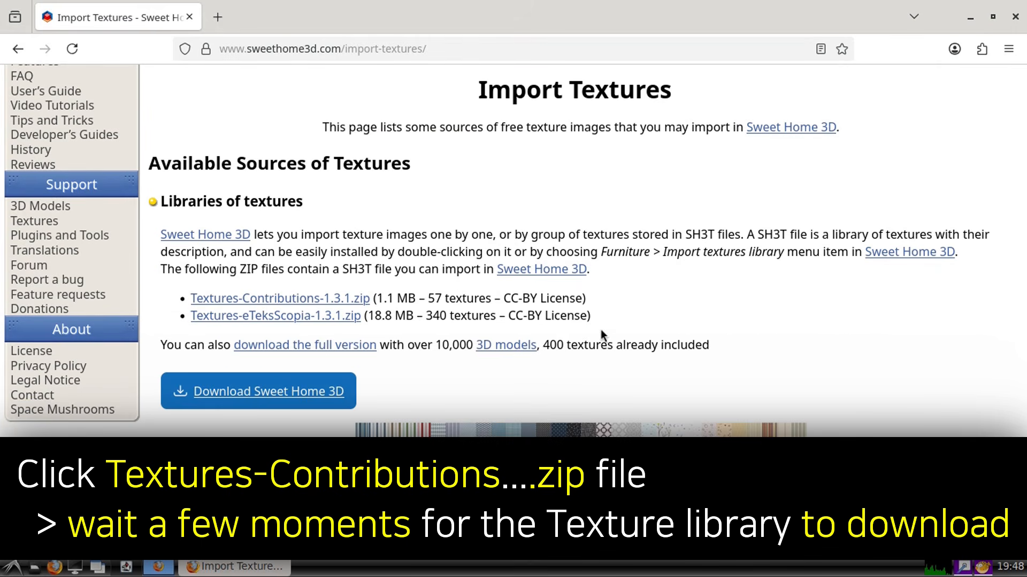
click(331, 300)
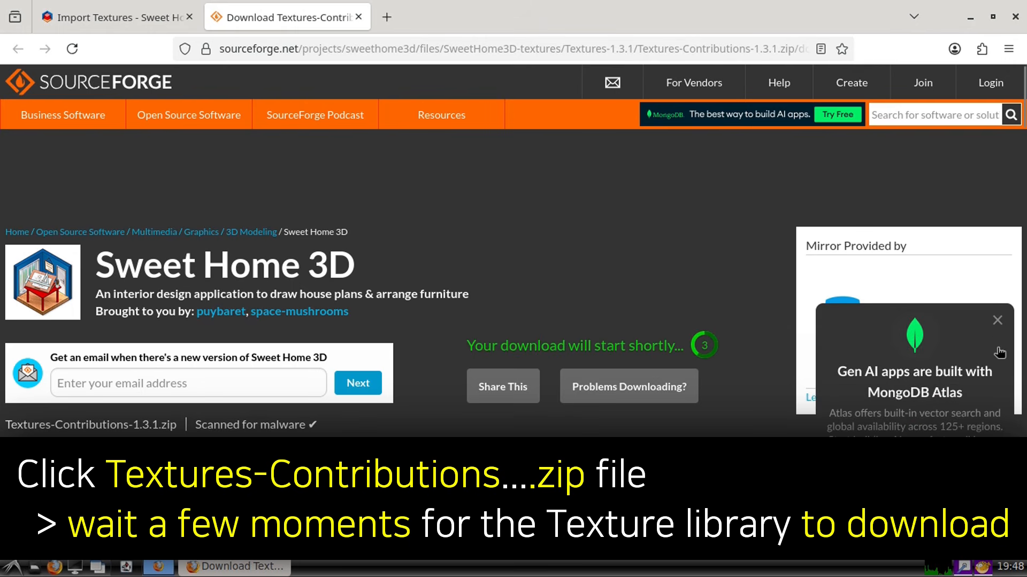
click(996, 321)
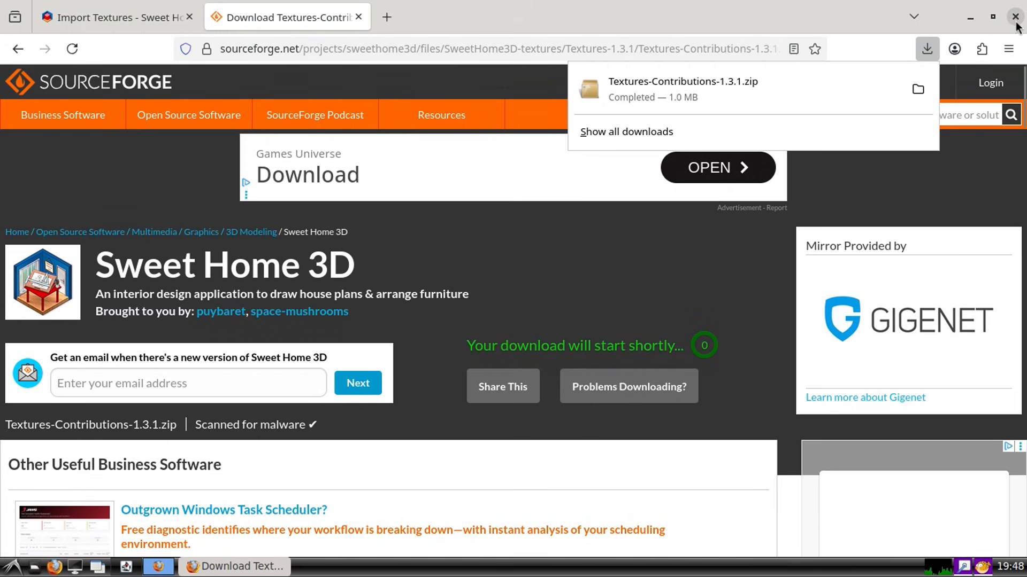
click(1016, 22)
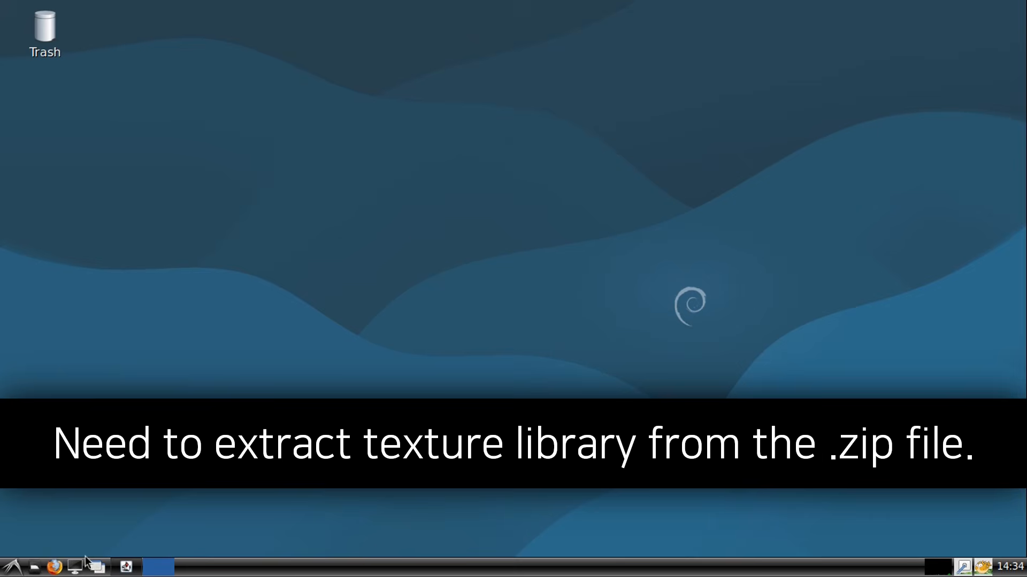
- Open a terminal, go to the Downloads folder and list its files
click(75, 567)
click(866, 49)
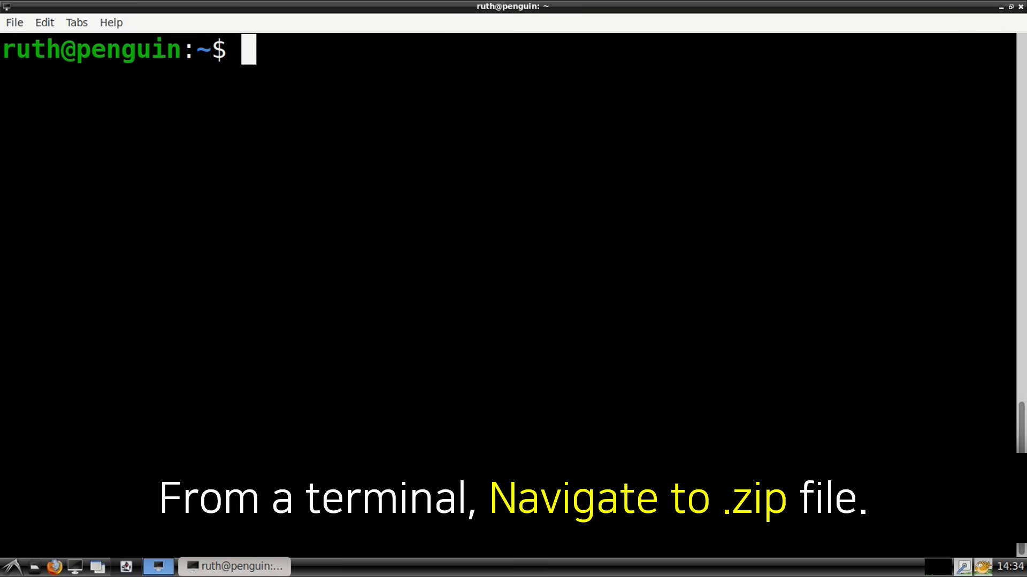
text(cd Download)
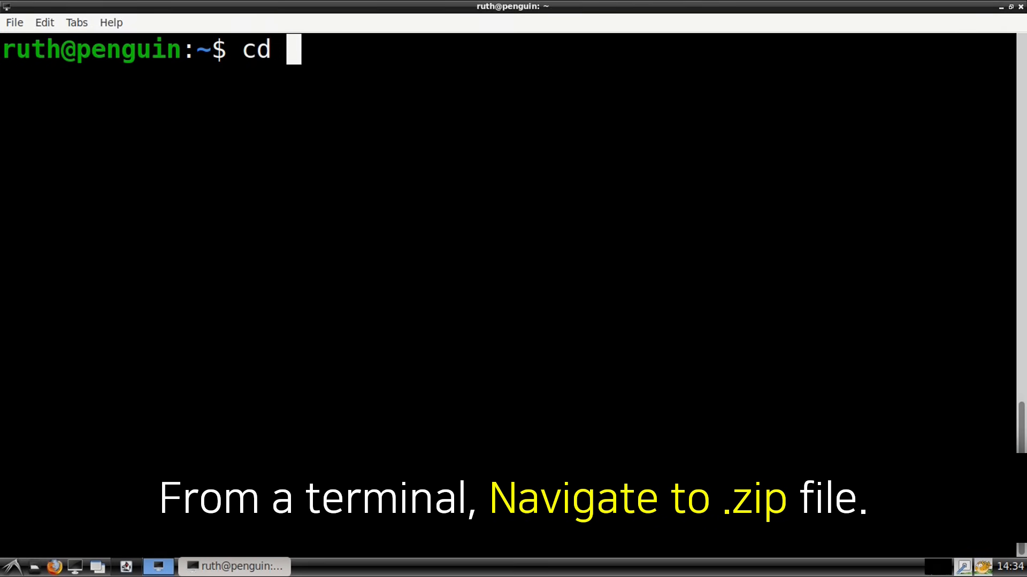
text(s)
key(Return)
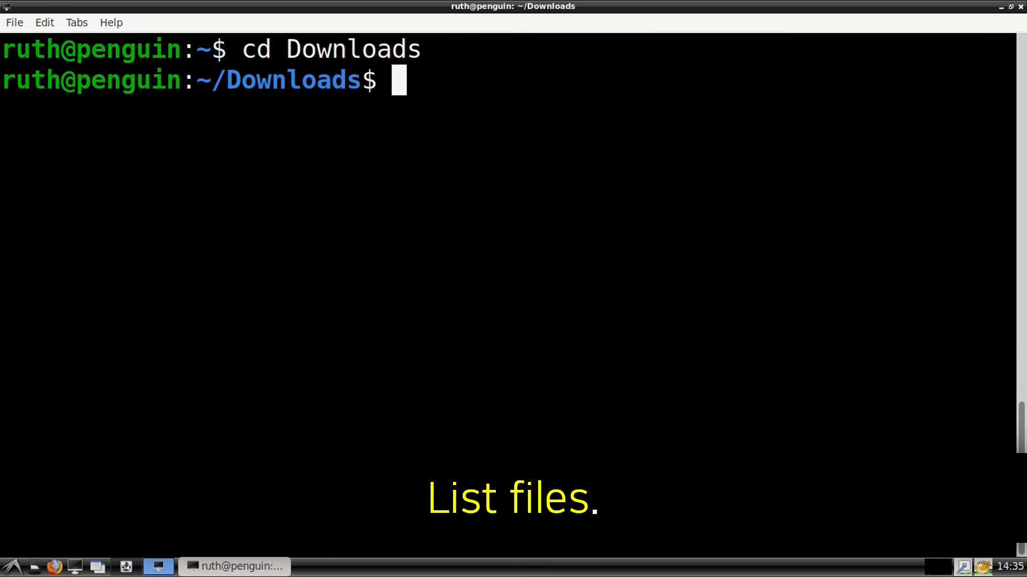
text(ls)
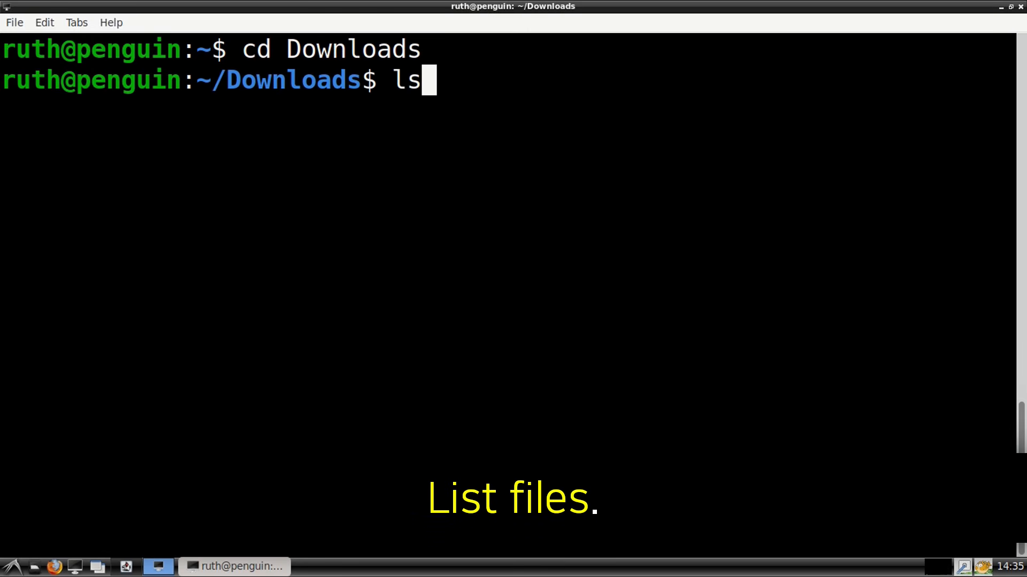
key(Return)
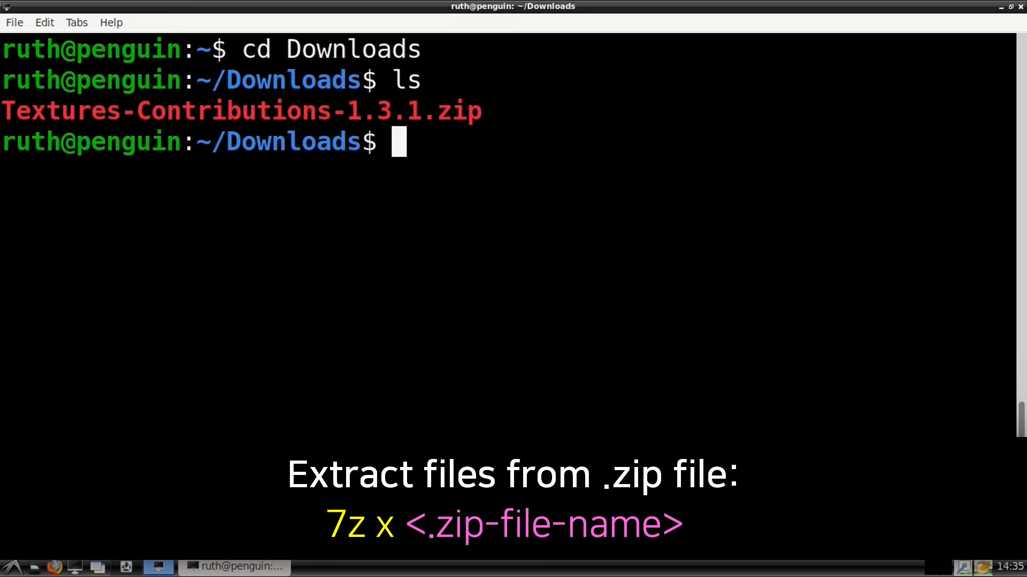
- Extract Textures-Contributions-1.3.1.zip with the 7z x command
text(7z x)
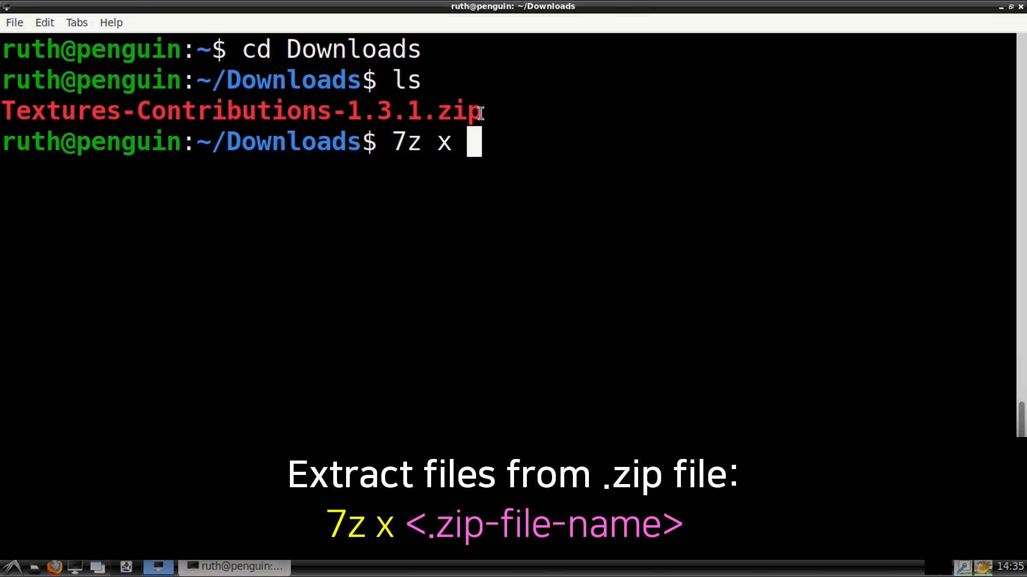
drag(481, 111, 2, 110)
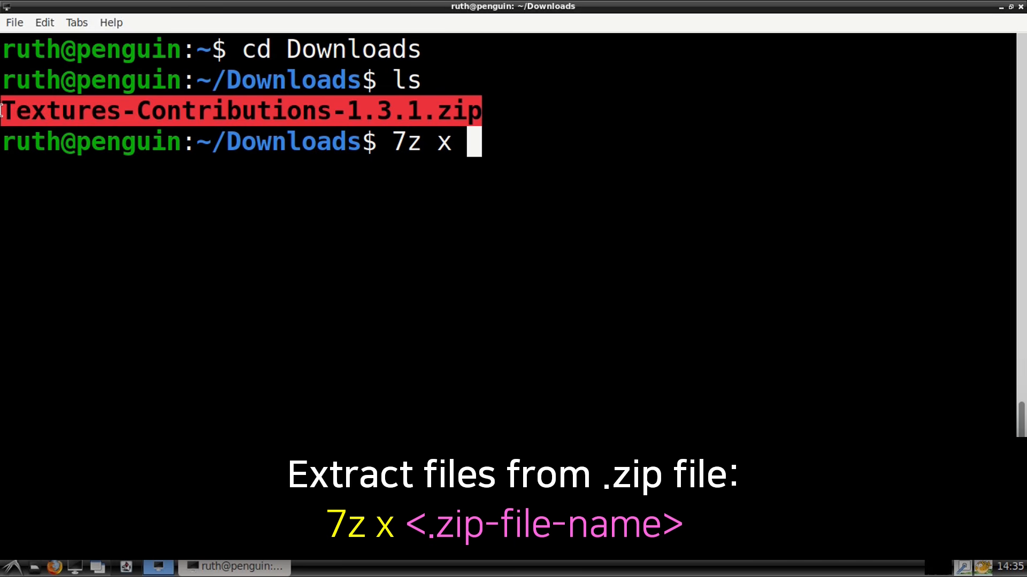
key(ctrl+shift+c)
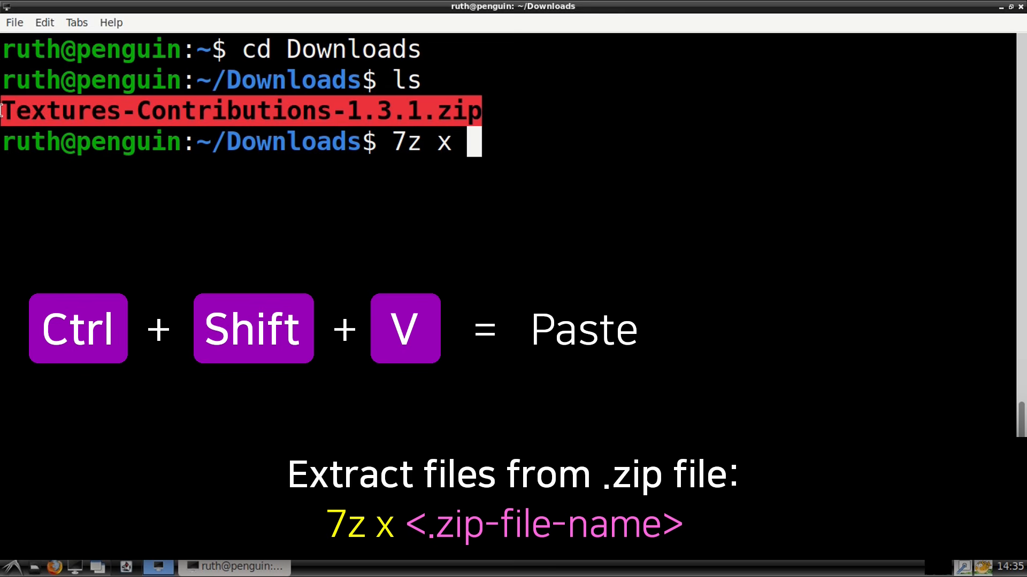
key(ctrl+shift+v)
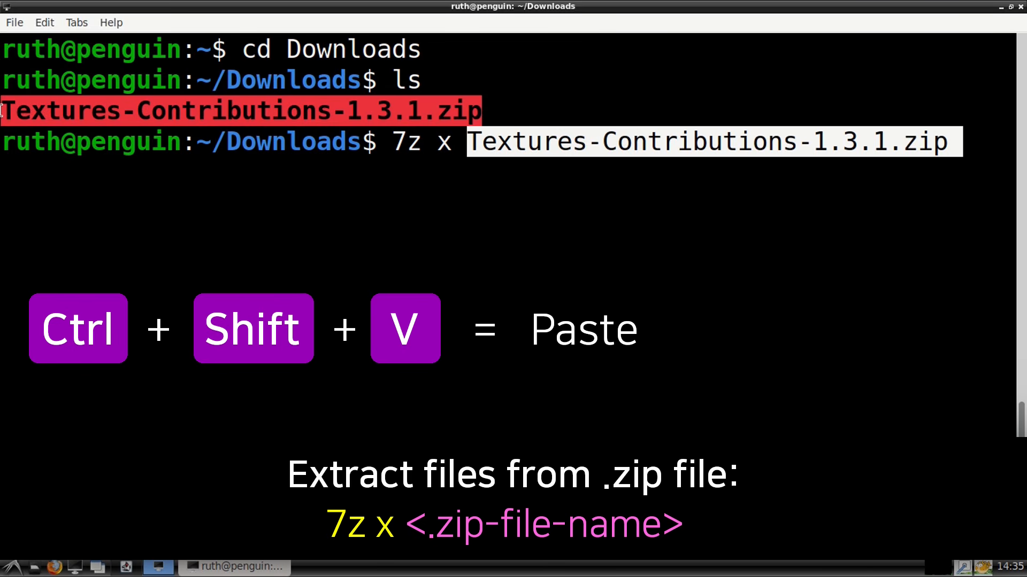
key(Right)
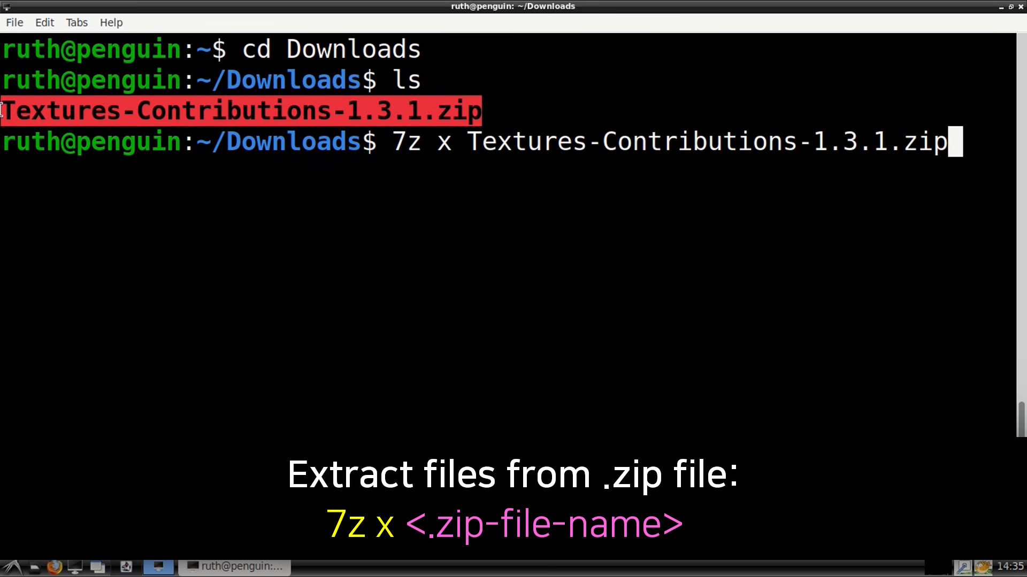
key(Return)
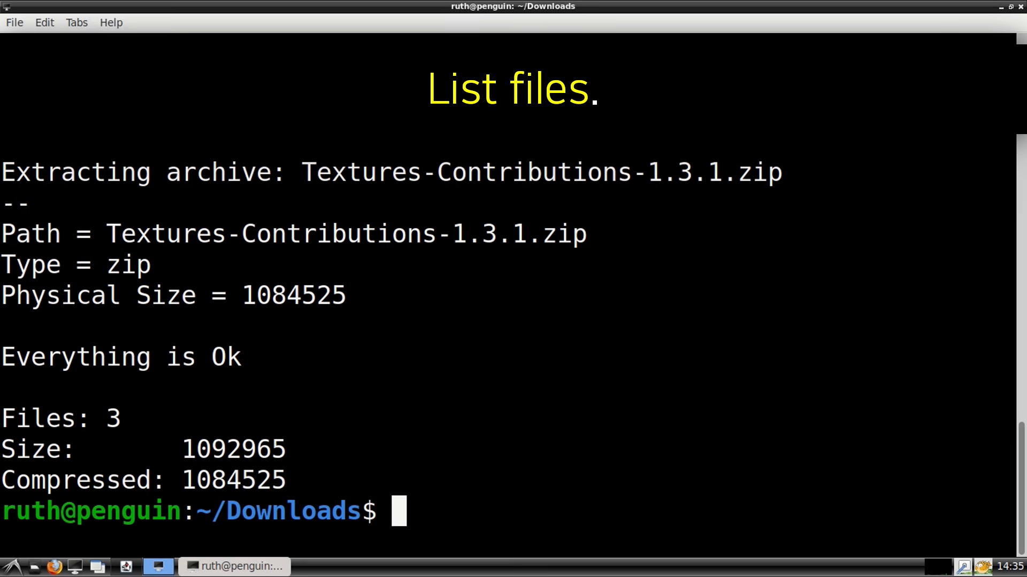
- List the extracted files in the Downloads folder and close the terminal
text(ls)
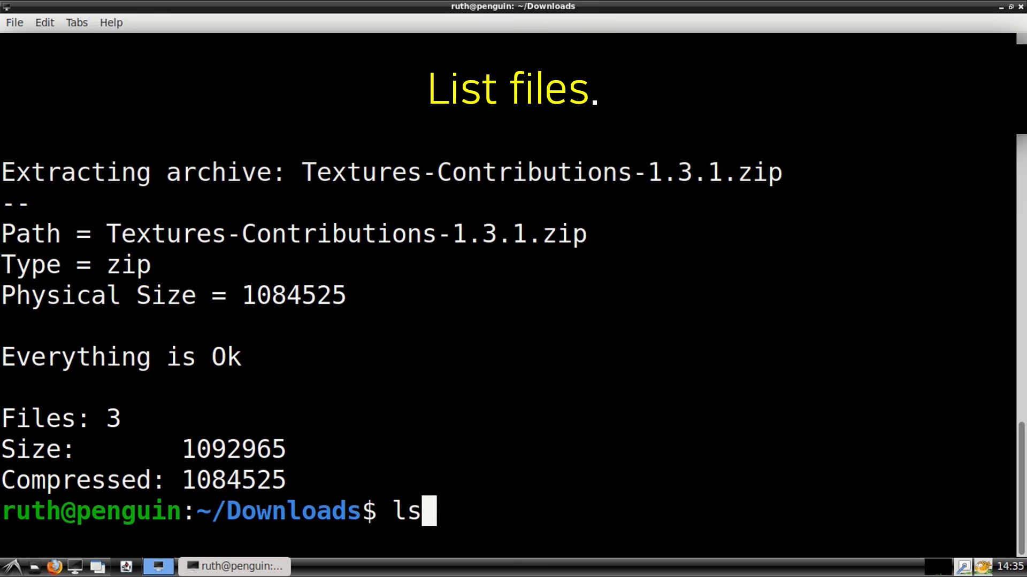
key(Return)
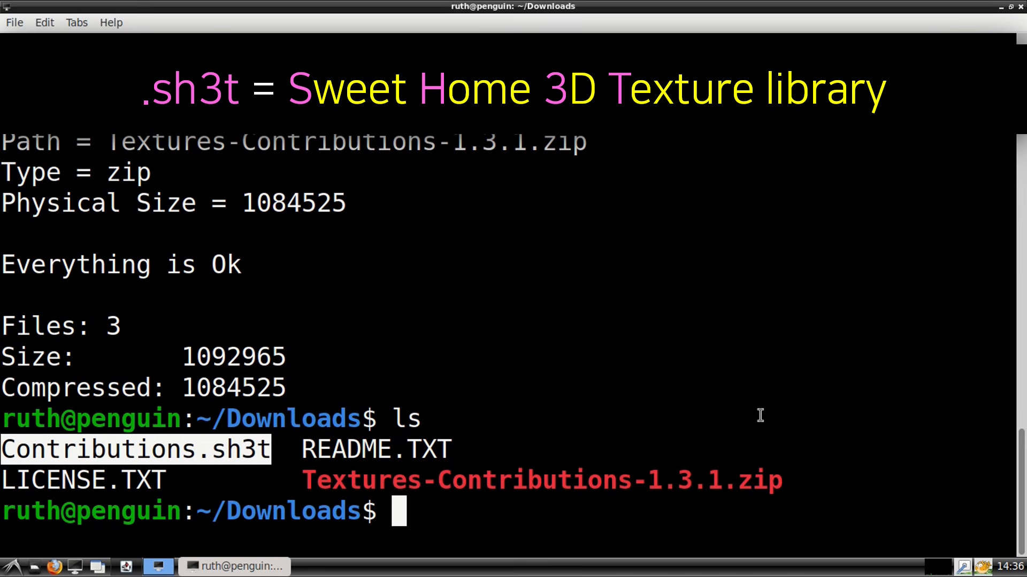
click(760, 415)
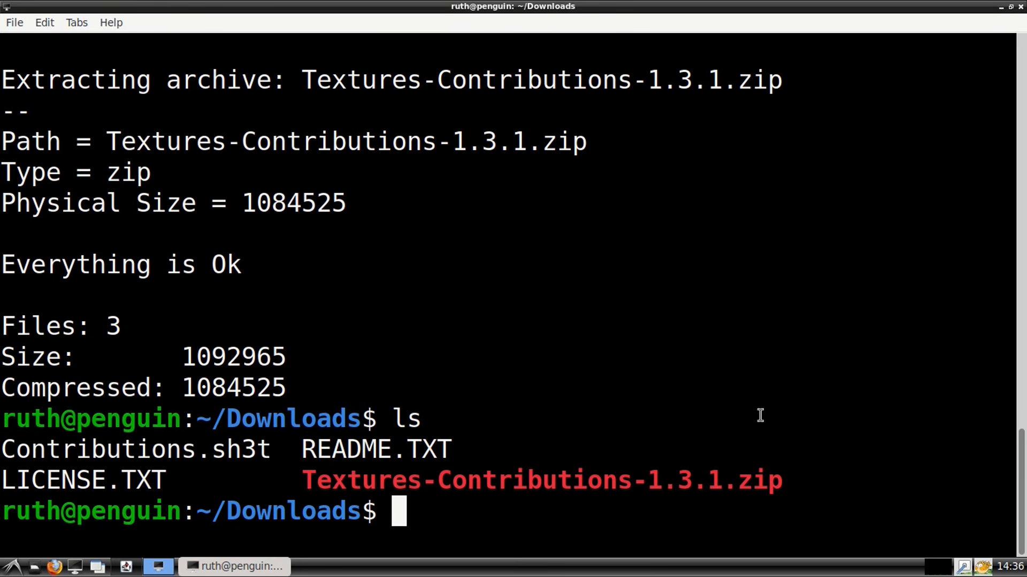
click(1020, 7)
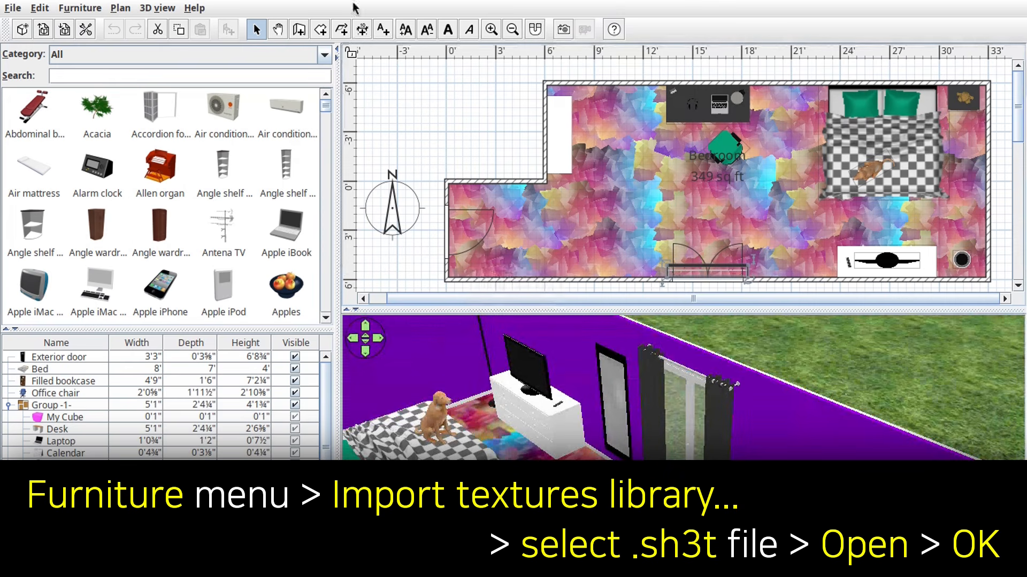
- Import the textures library Contributions.sh3t from the Downloads folder
click(81, 14)
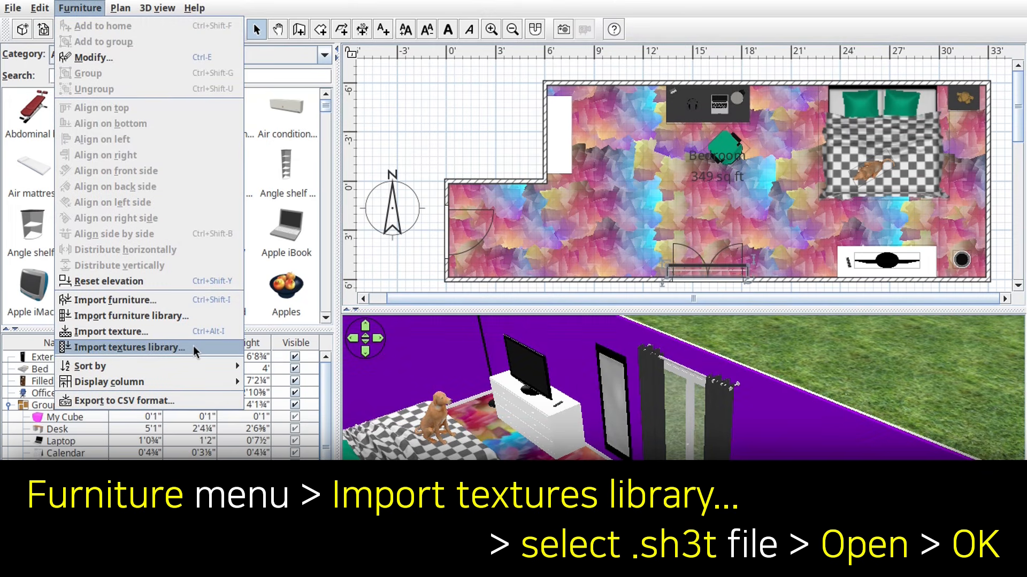
click(194, 348)
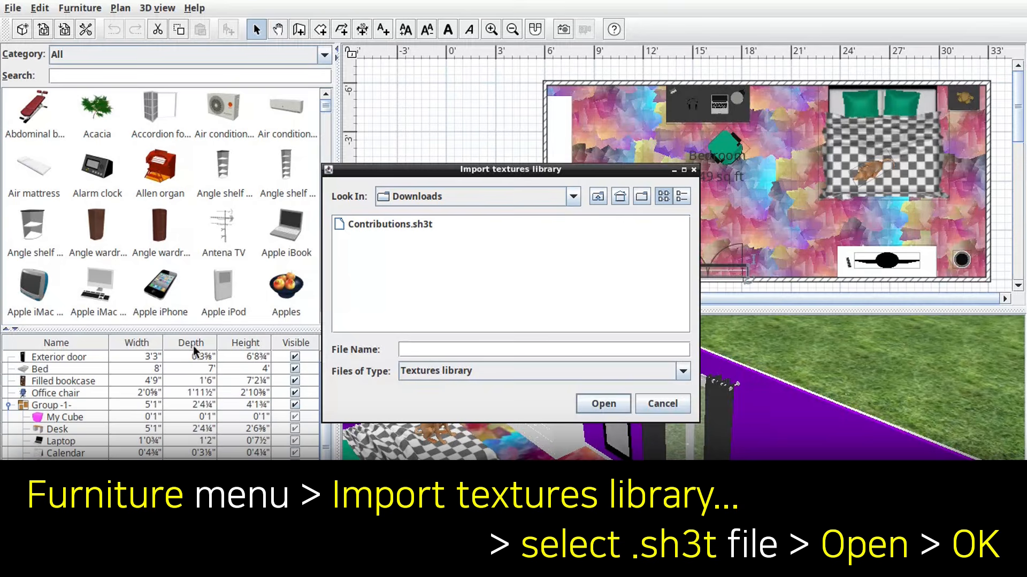
click(407, 231)
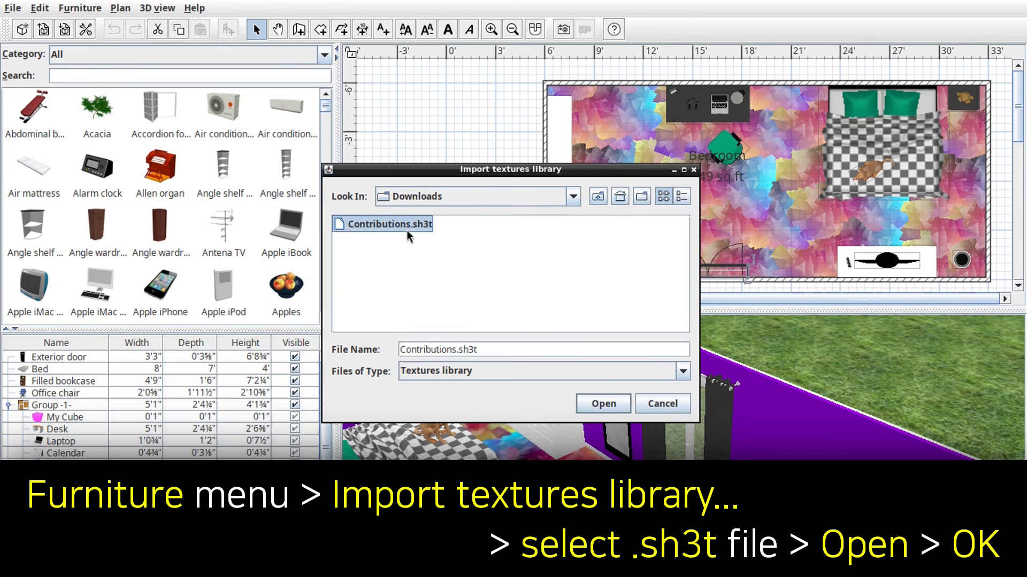
click(595, 412)
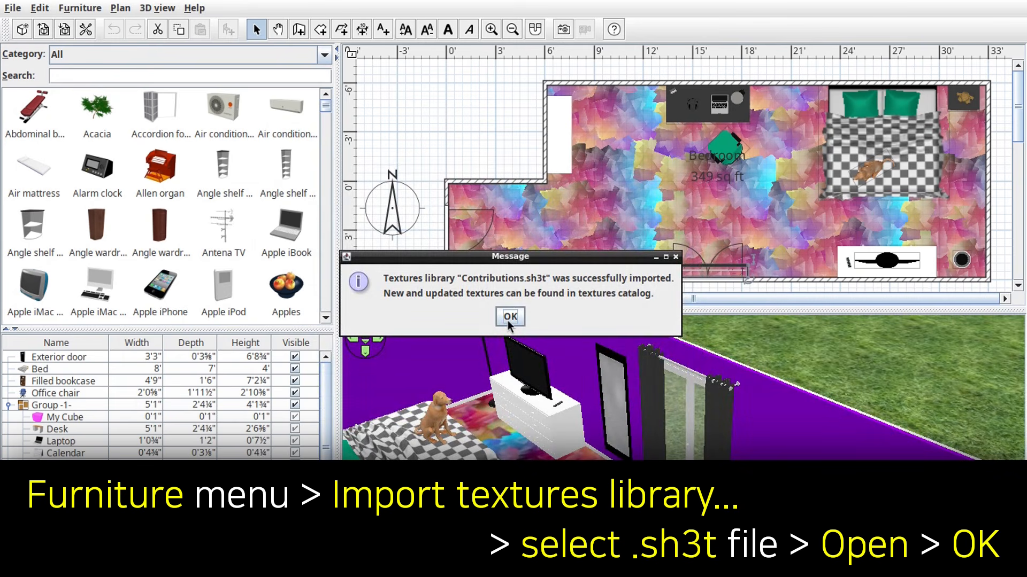
click(509, 317)
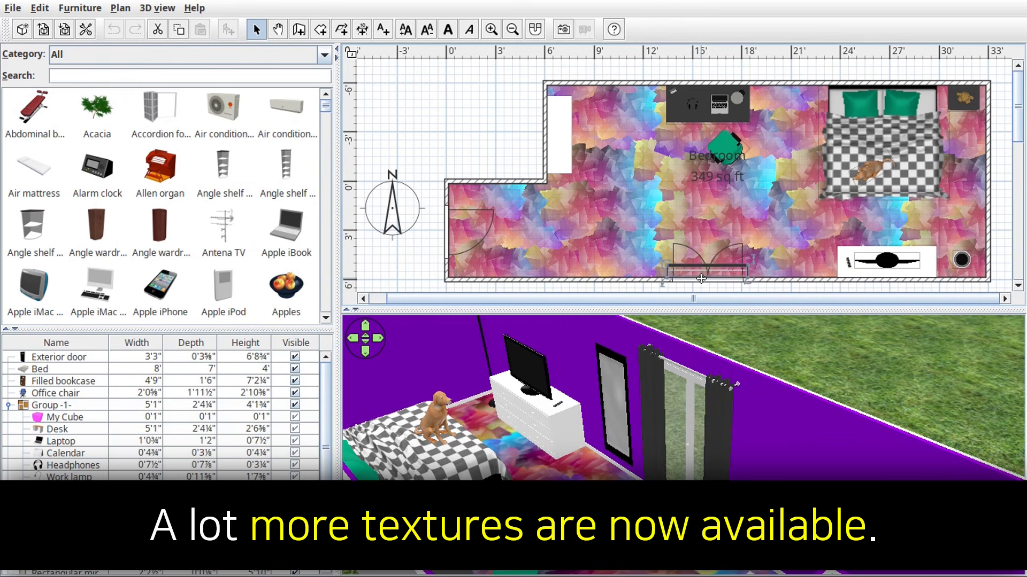
- Apply the colorful Miscellaneous - Stained glass texture to the flltgrey material of the Double French window
drag(701, 278, 701, 280)
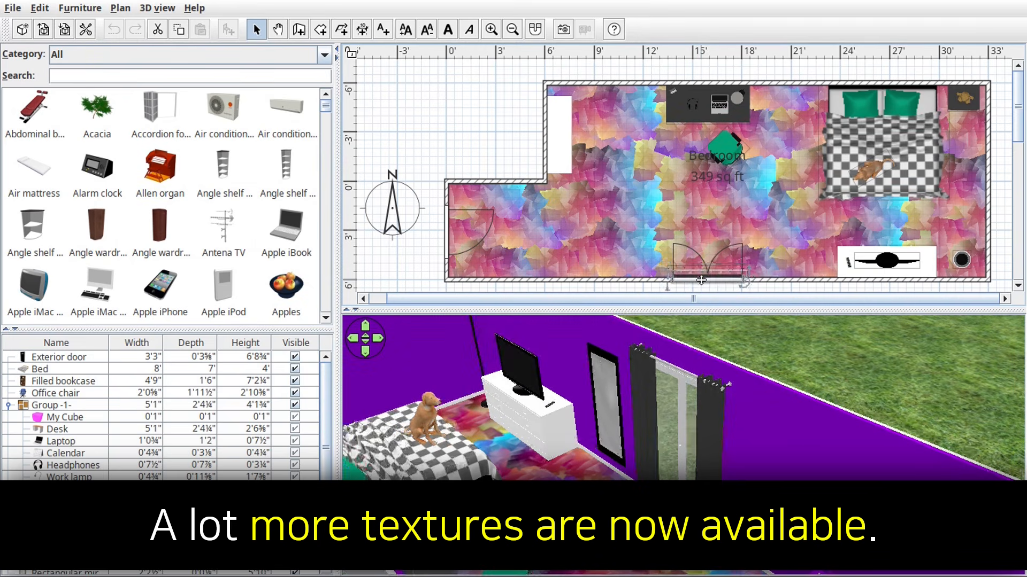
key(ctrl+e)
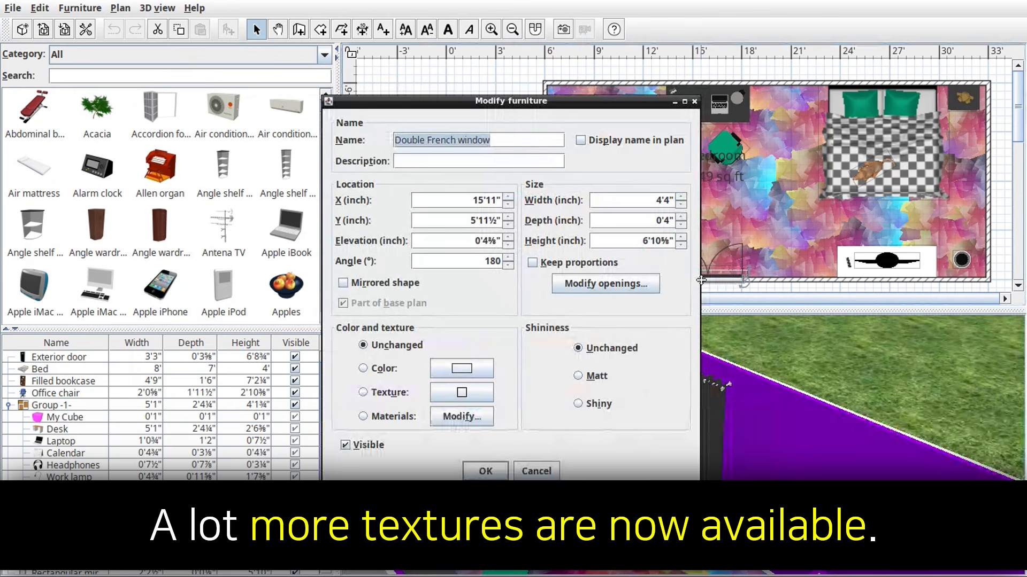
click(483, 416)
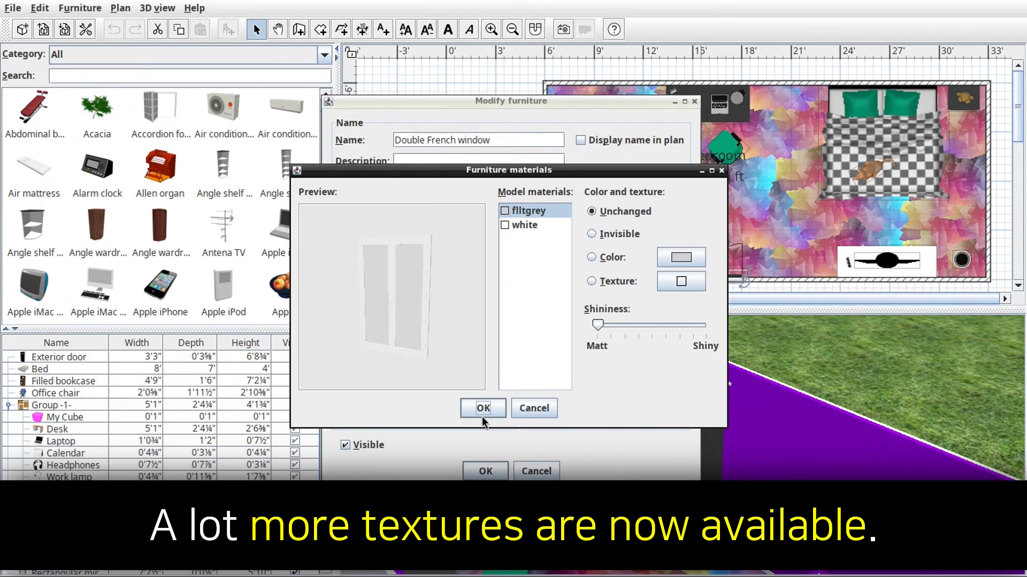
click(694, 281)
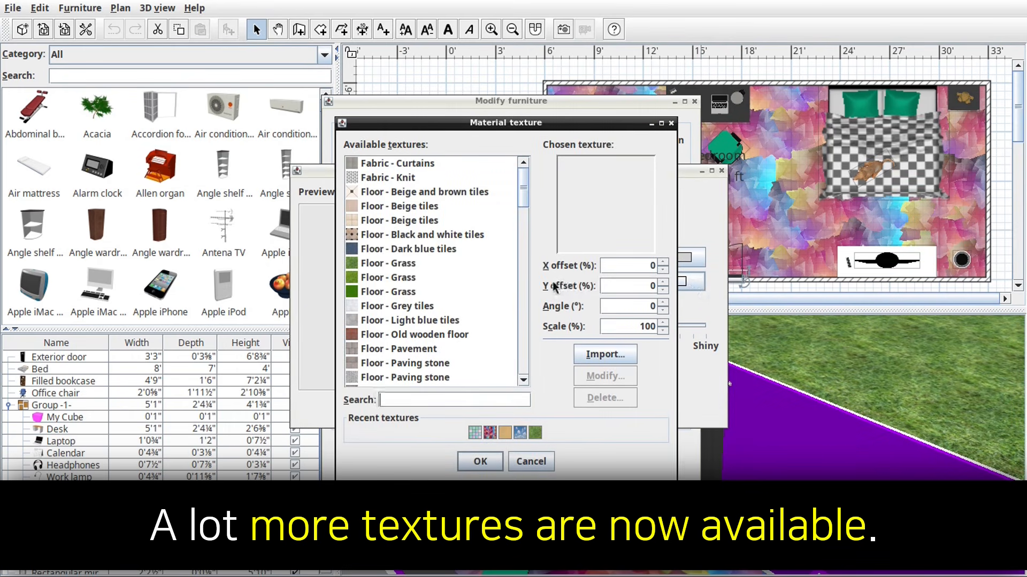
drag(522, 201, 518, 240)
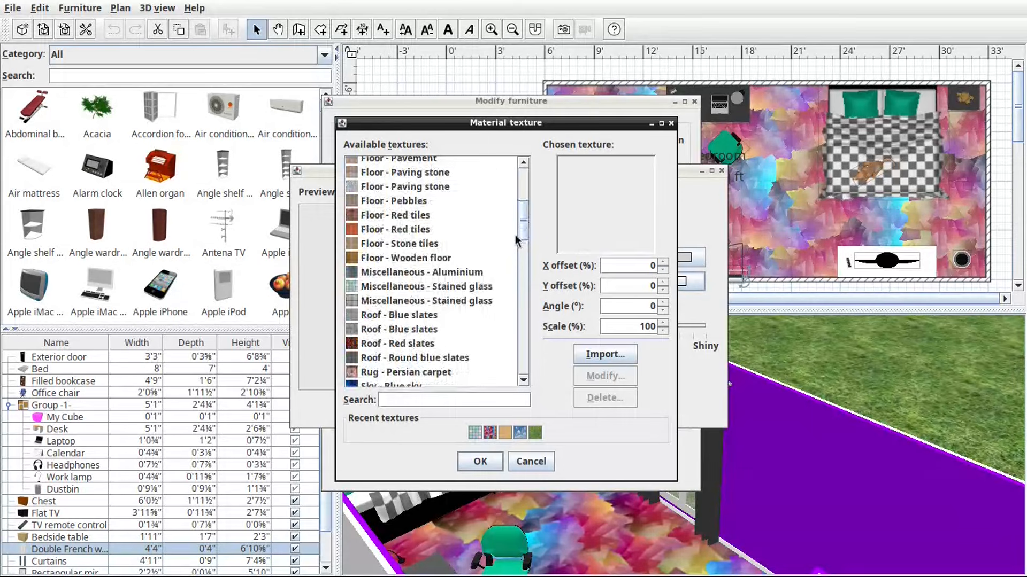
click(441, 288)
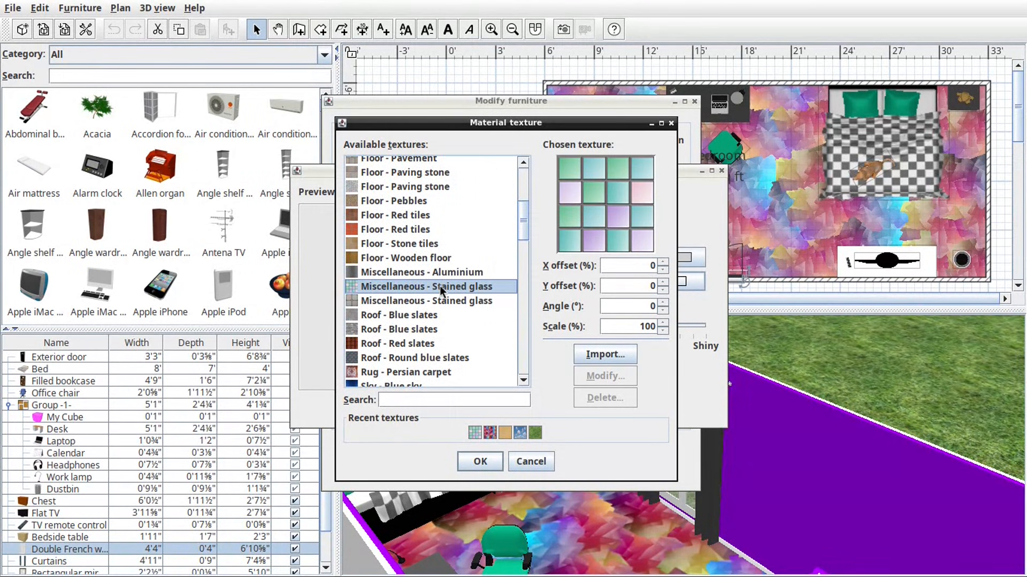
click(481, 461)
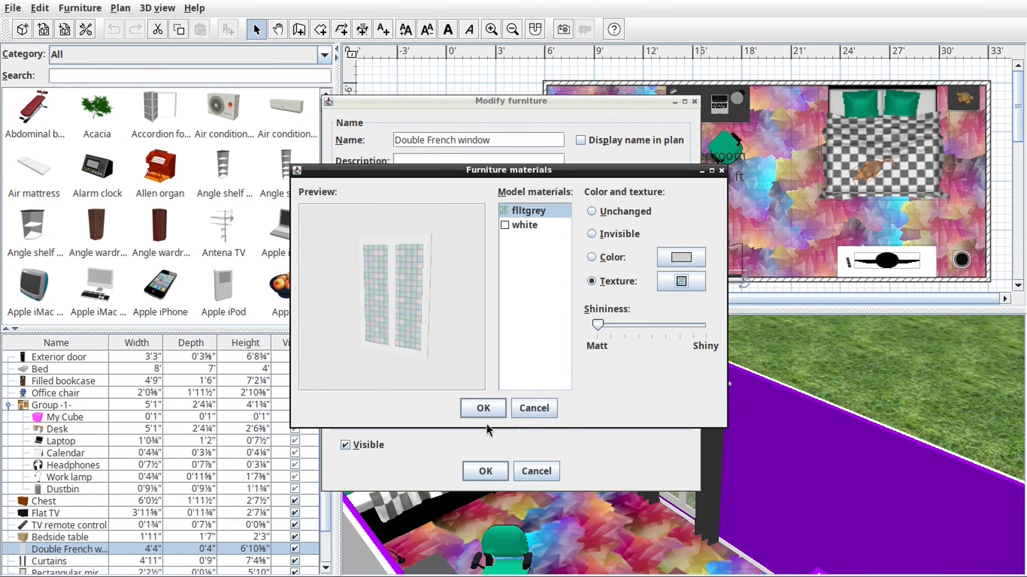
click(480, 411)
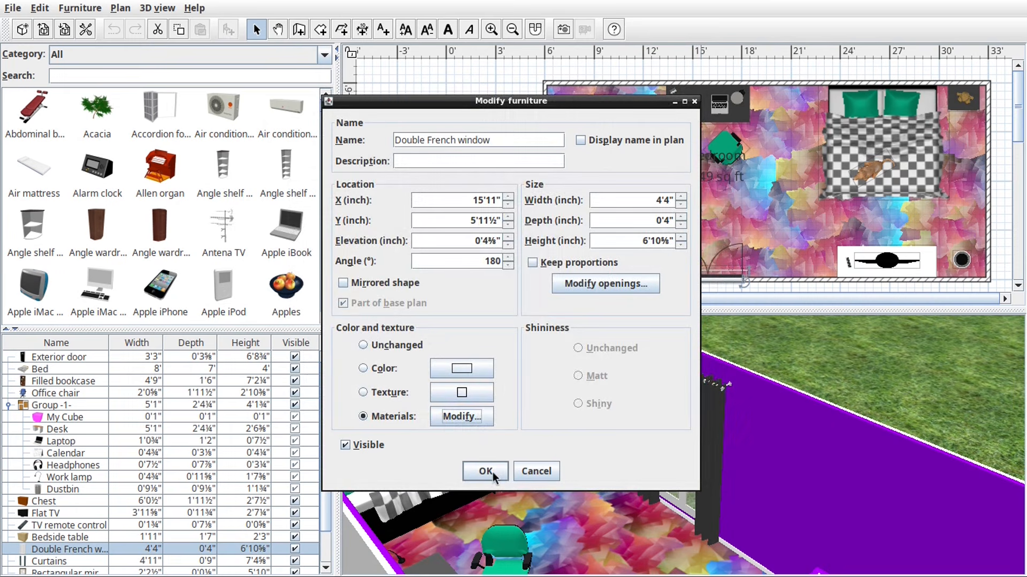
click(492, 473)
scroll(711, 469, up, 10)
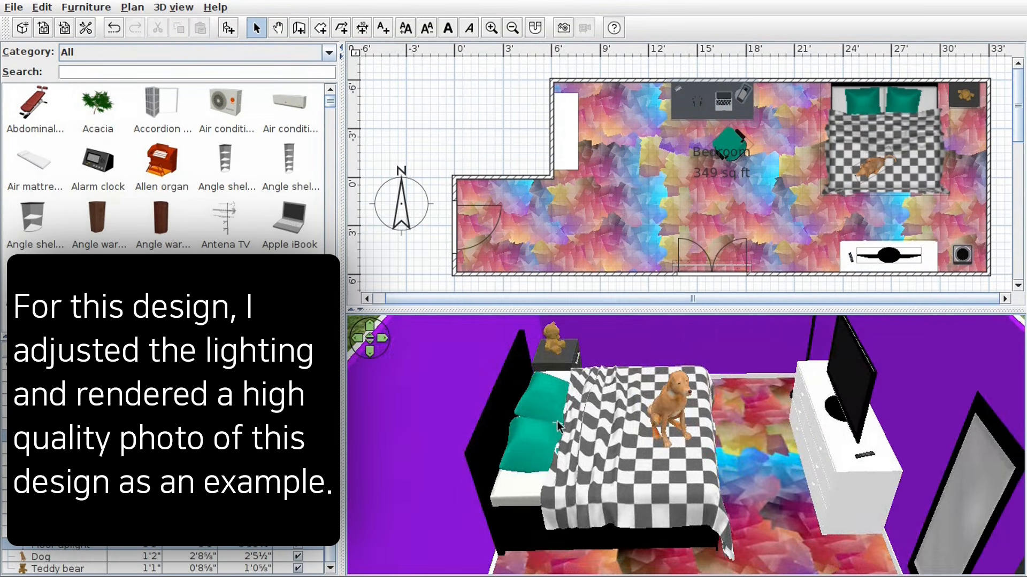
- Find the incandescent light source by searching the Lights category for "incan" and place three of them across the Bedroom
click(329, 52)
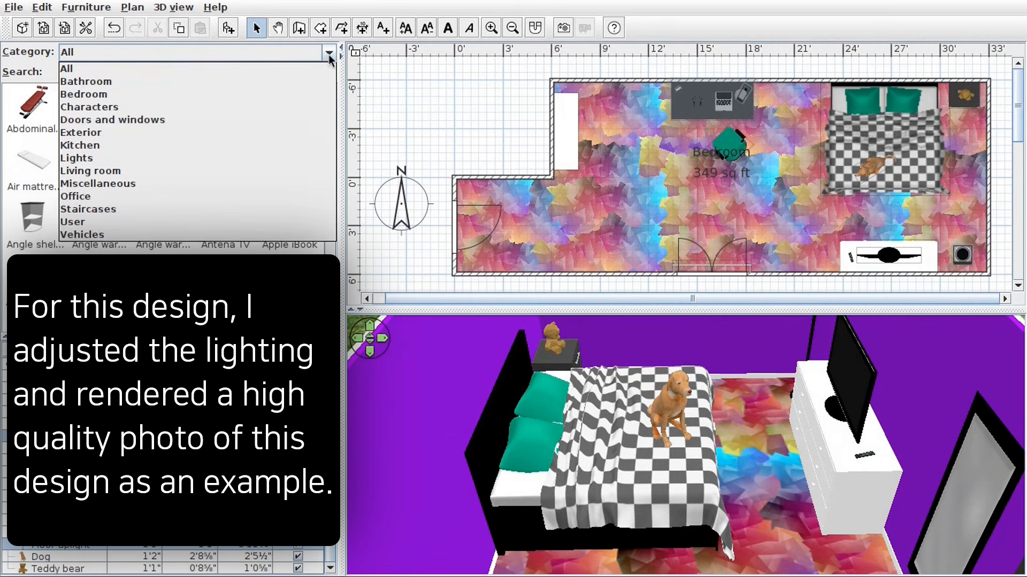
click(124, 159)
scroll(124, 159, down, 7)
click(146, 72)
text(incan)
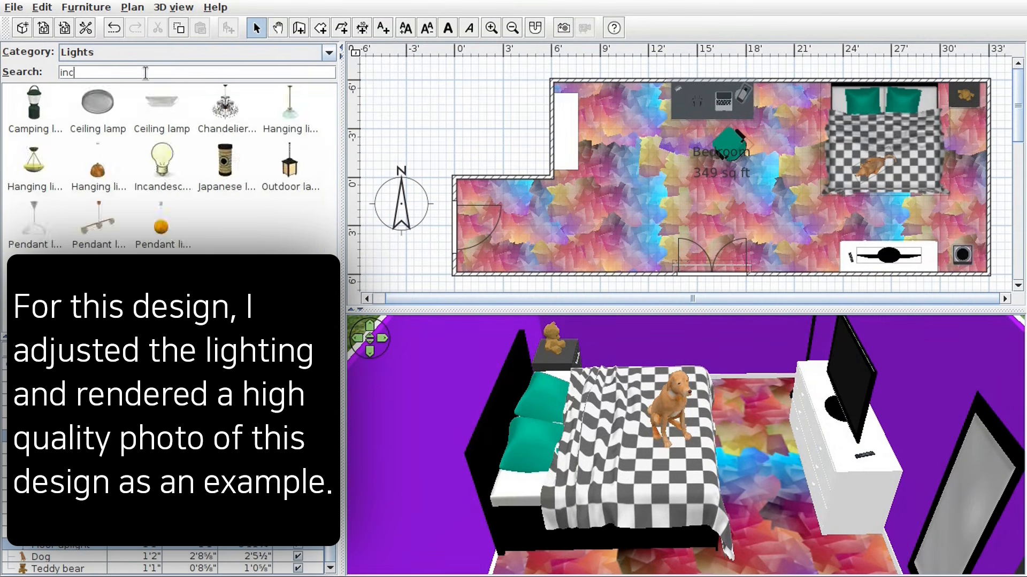
drag(35, 107, 740, 191)
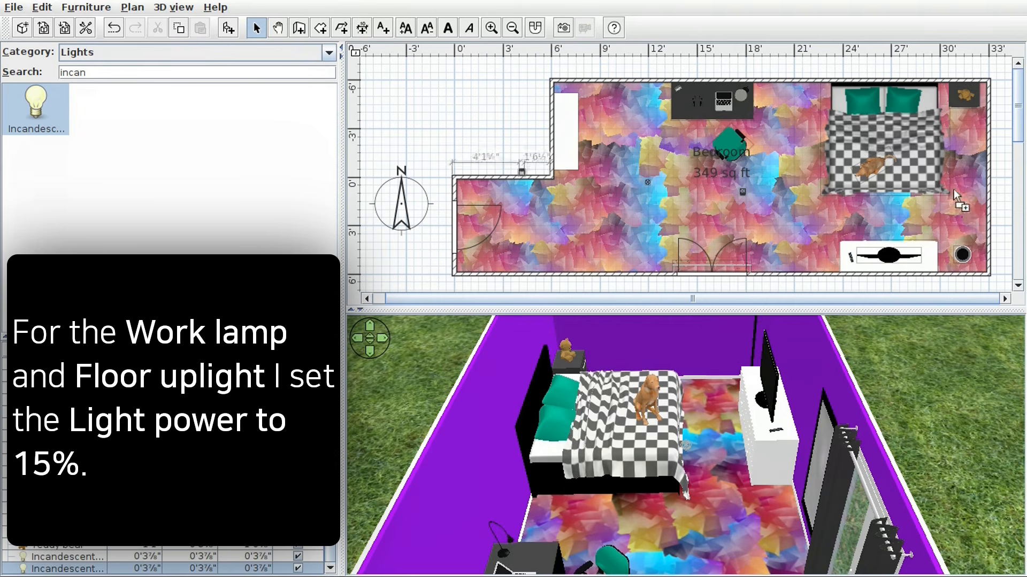
drag(909, 179, 908, 179)
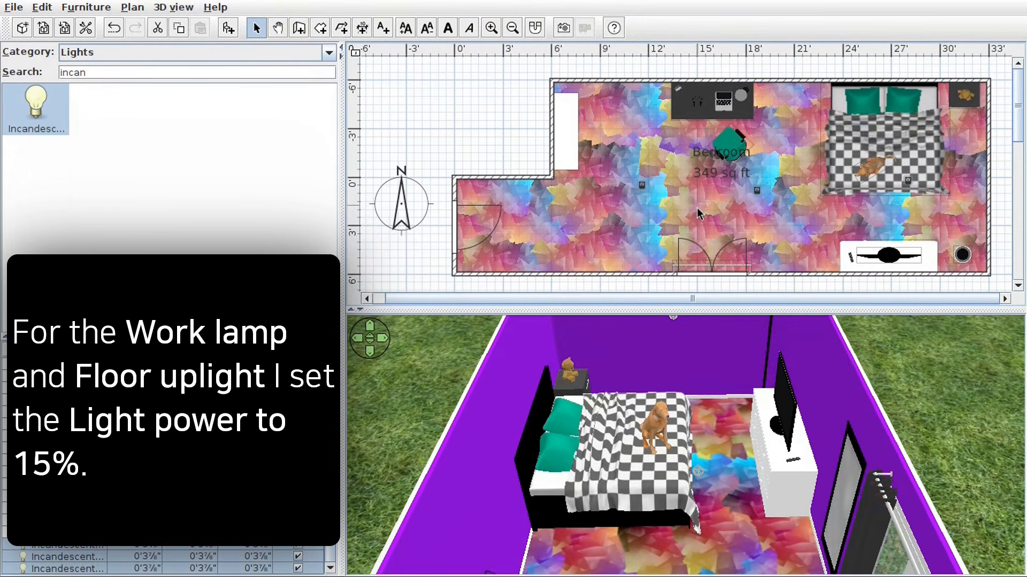
- Set the light power of the incandescent light sources to 30%
right_click(756, 191)
click(893, 374)
double_click(639, 381)
text(15)
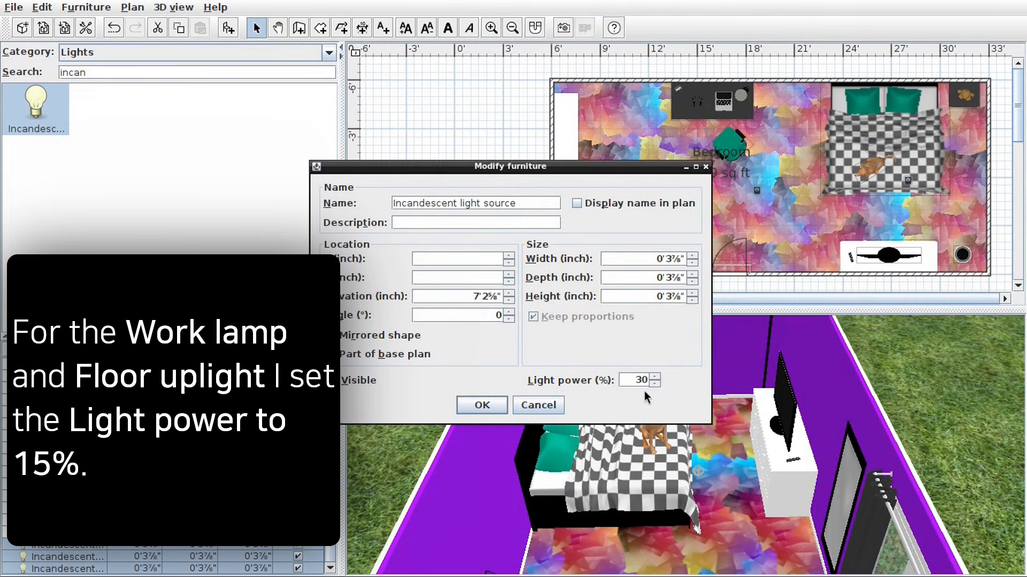
click(496, 409)
- Display the 3D view in a separate window and go to the stored point of view facing the bed and TV
right_click(616, 390)
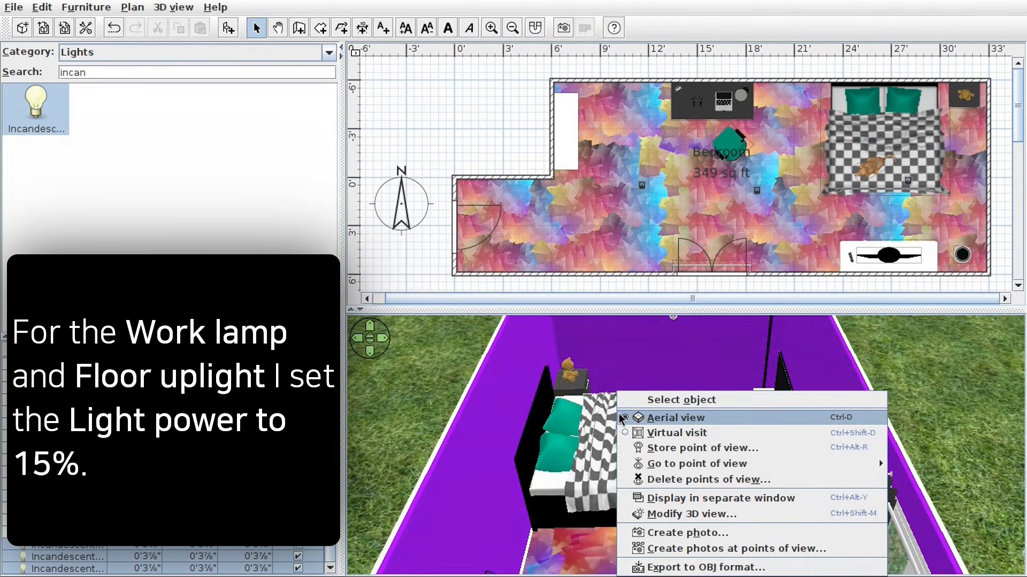
click(689, 500)
right_click(632, 387)
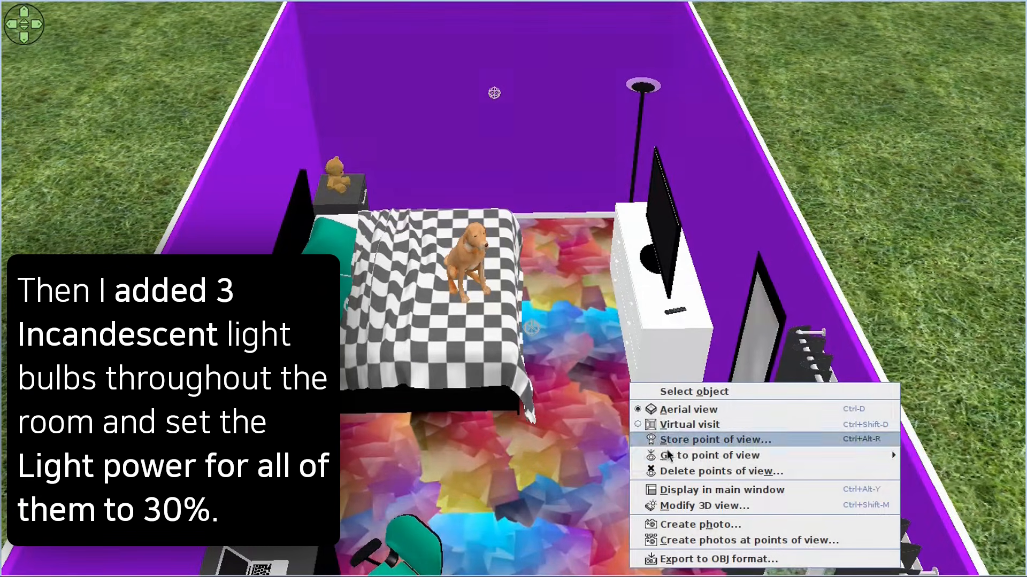
click(805, 421)
- Create a photo of the bedroom from this viewpoint, with a width of 1920 pixels, 16:9 proportions and Best quality
right_click(638, 350)
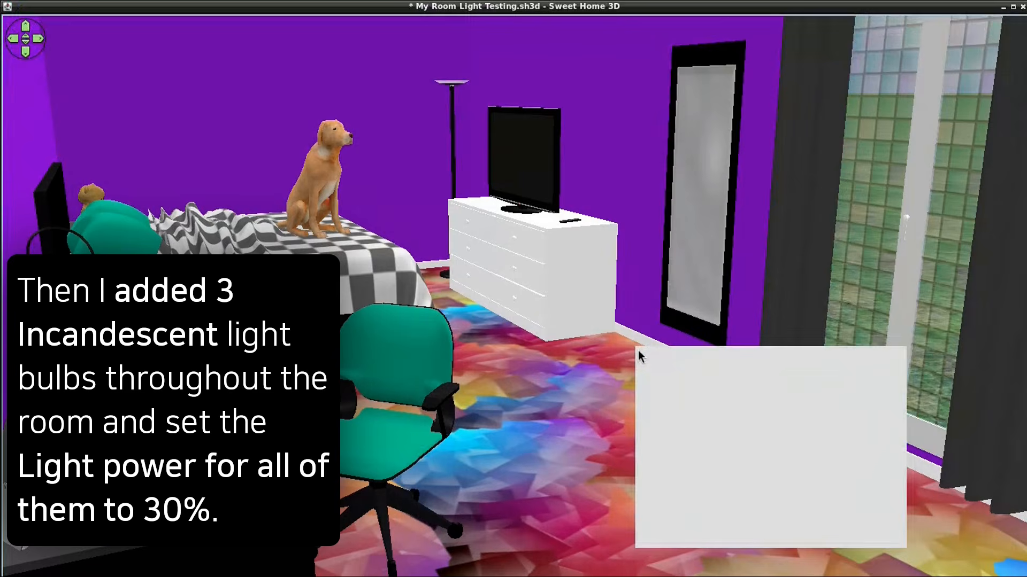
click(695, 501)
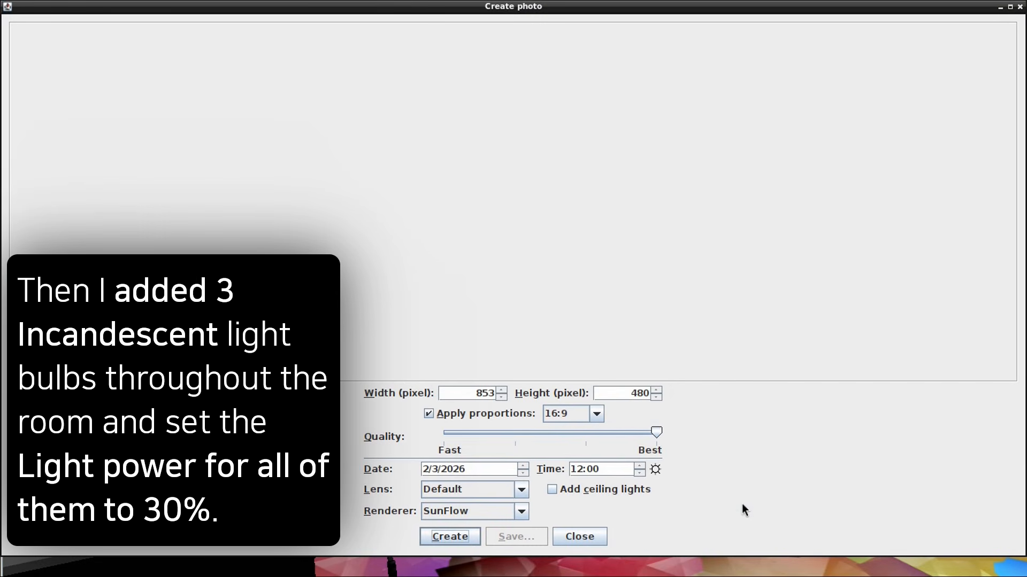
key(alt+F11)
click(482, 414)
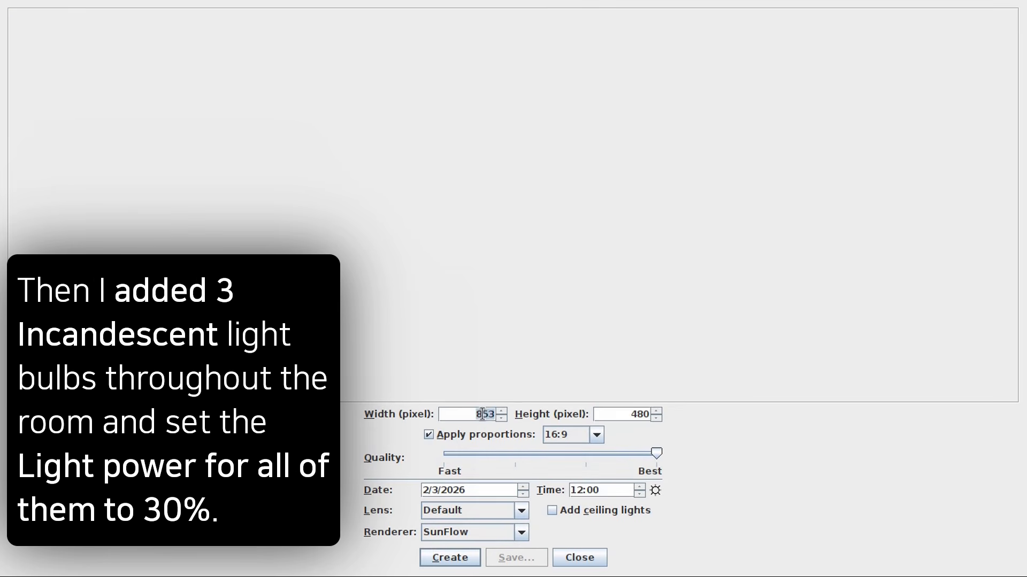
text(1920)
key(Return)
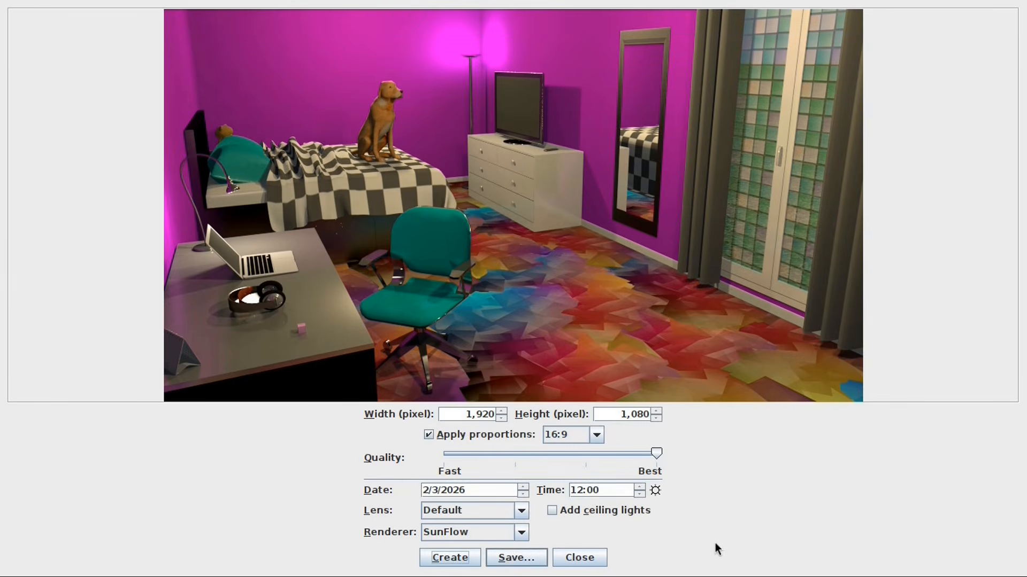
- Save the rendered bedroom photo to a file
click(521, 557)
click(606, 387)
key(ctrl+alt+Right)
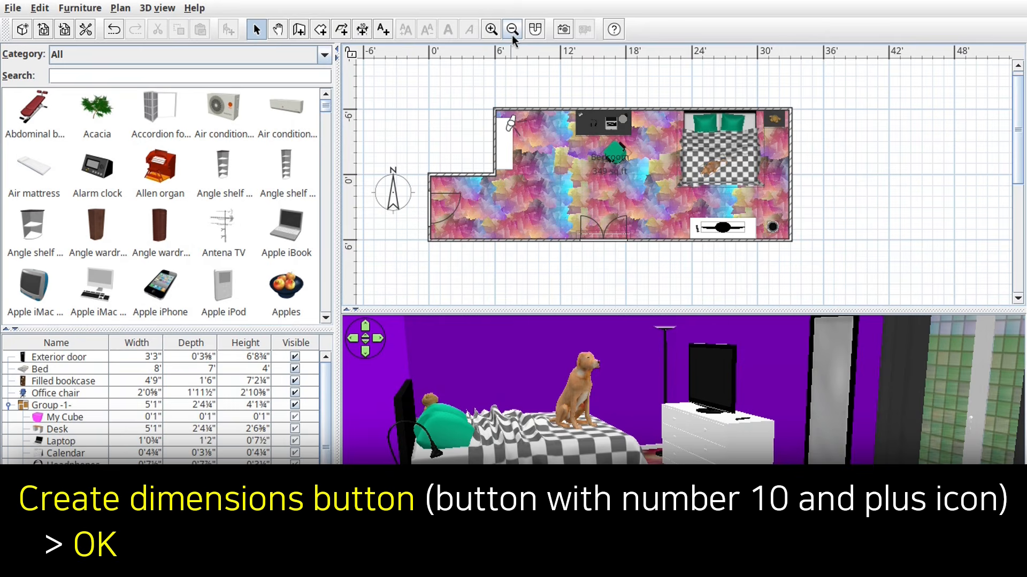
- Add a dimension for the Bedroom's north side, placing its line above the wall in the plan
click(362, 30)
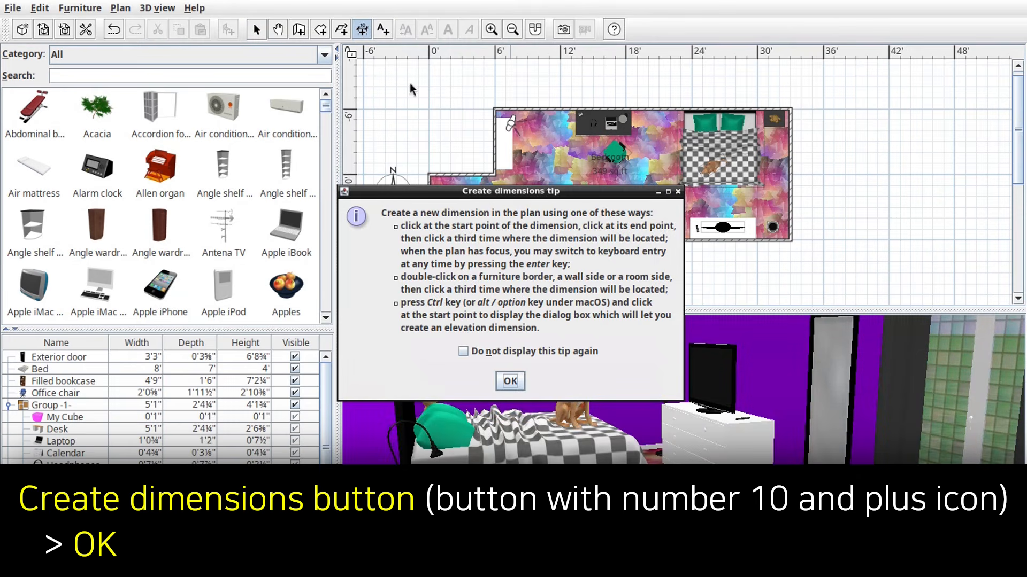
click(510, 381)
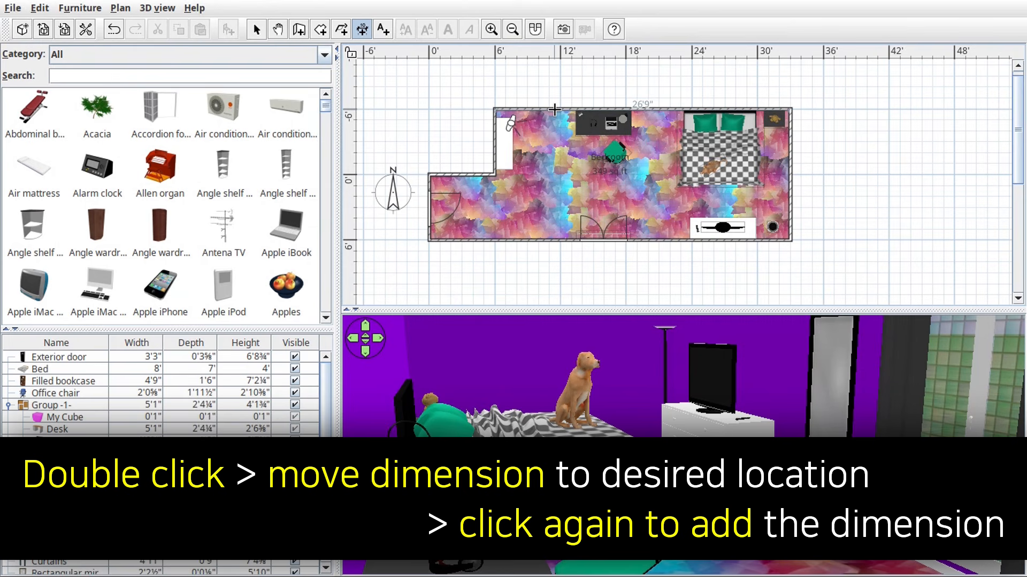
double_click(554, 109)
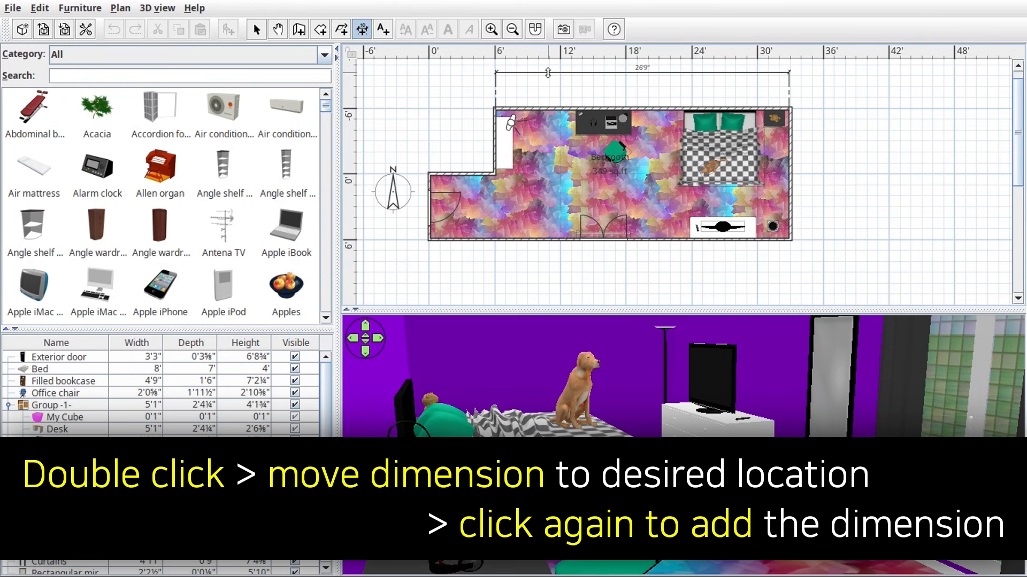
click(548, 72)
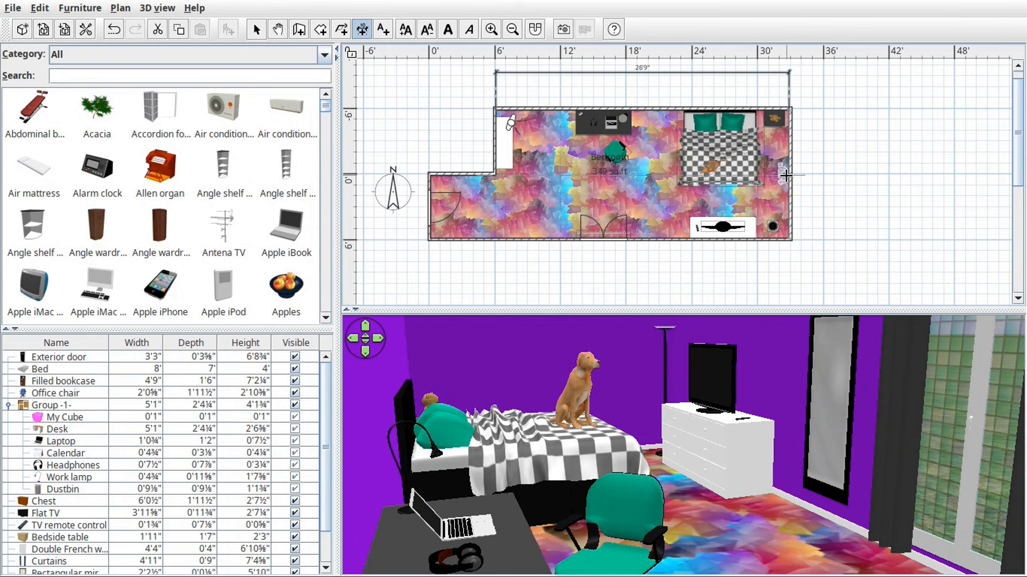
- Add dimensions for the Bedroom's east, south and short west sides, placing each line outside the walls
click(791, 180)
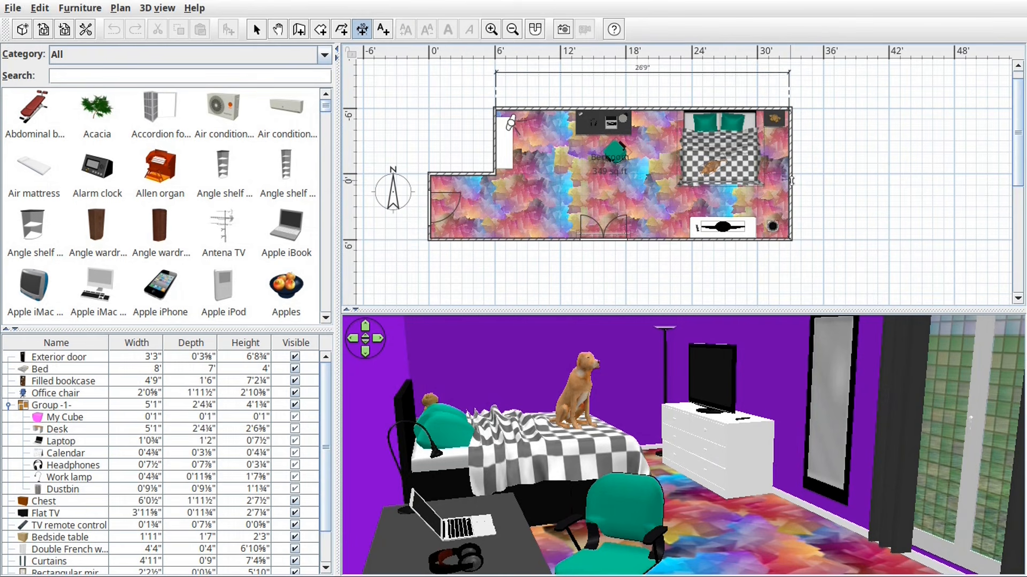
click(851, 177)
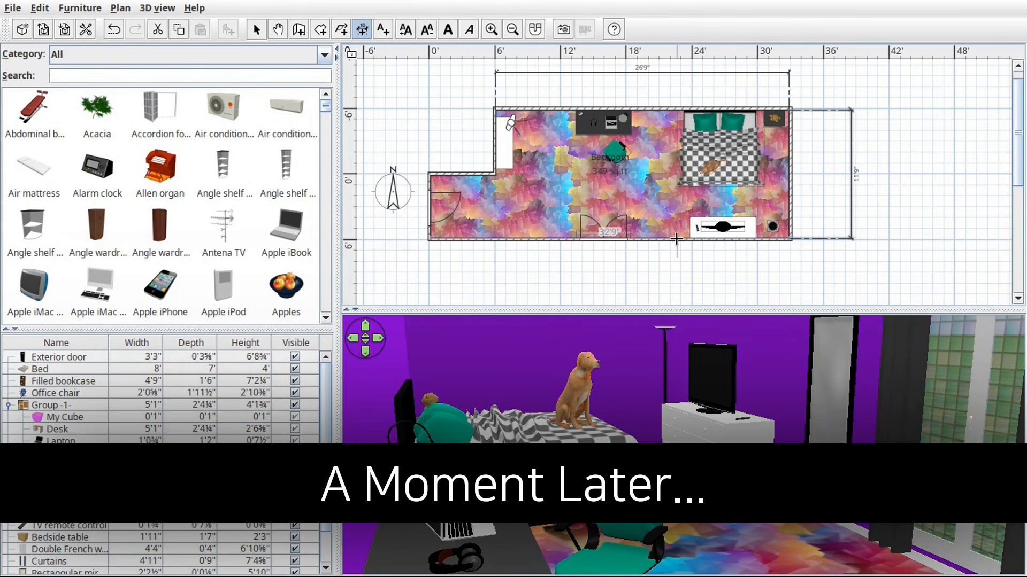
click(676, 239)
click(676, 279)
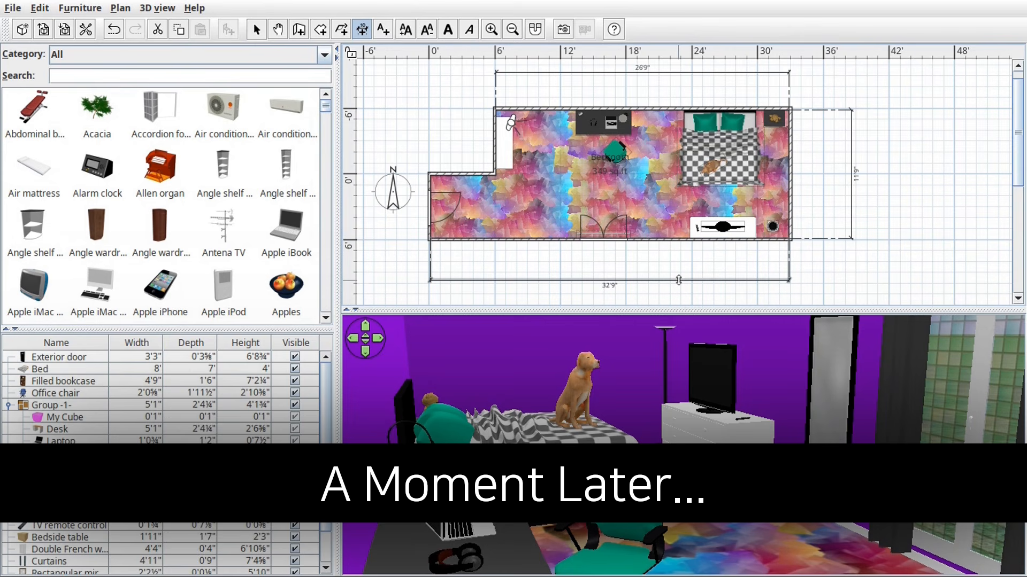
click(428, 231)
click(417, 209)
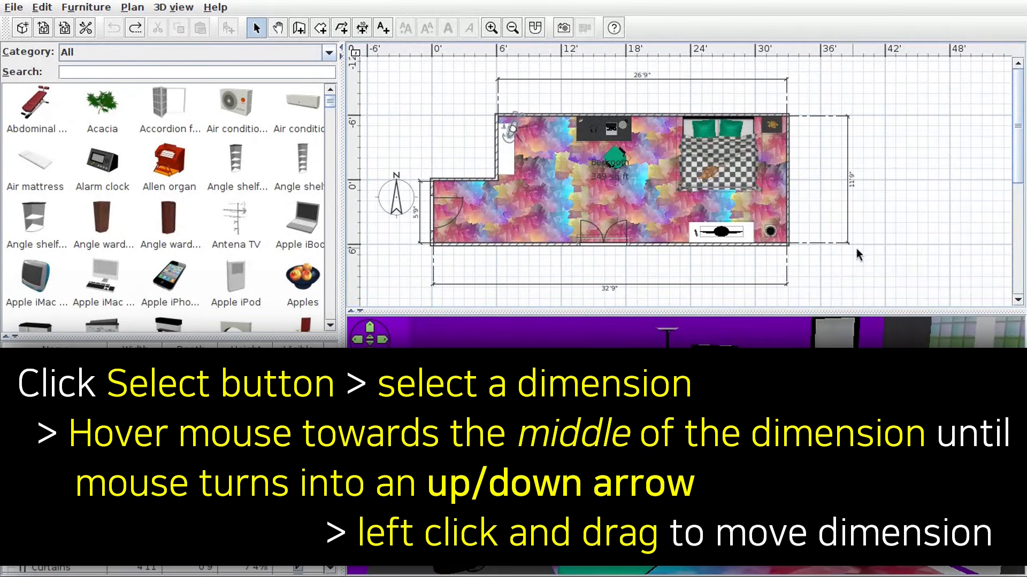
- Move the east side's dimension line slightly farther from the wall and place the compass higher, beside the Bedroom's northwest corner
click(846, 200)
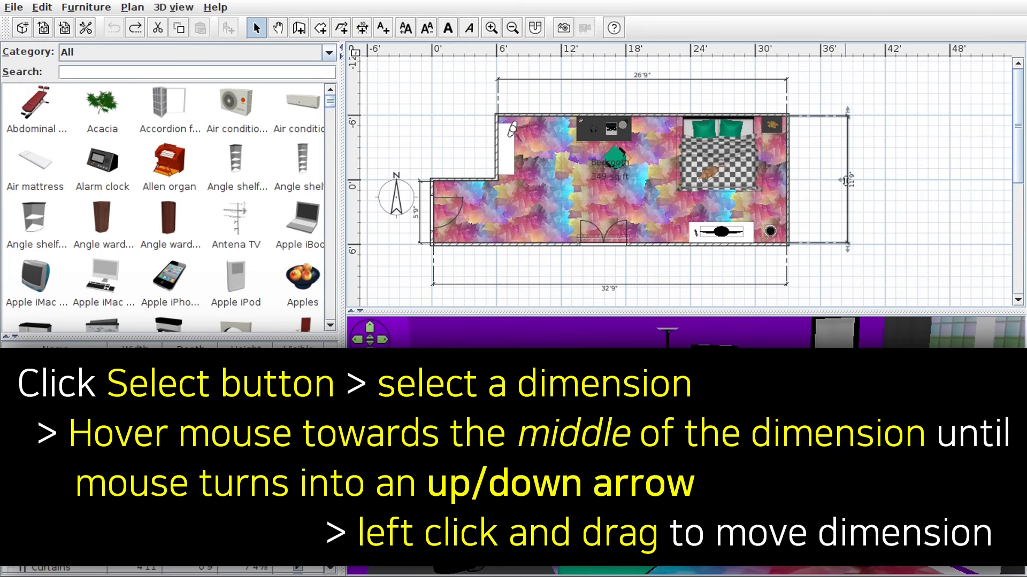
mouse_move(845, 181)
mouse_down()
mouse_move(824, 194)
mouse_move(887, 195)
mouse_move(856, 198)
mouse_up()
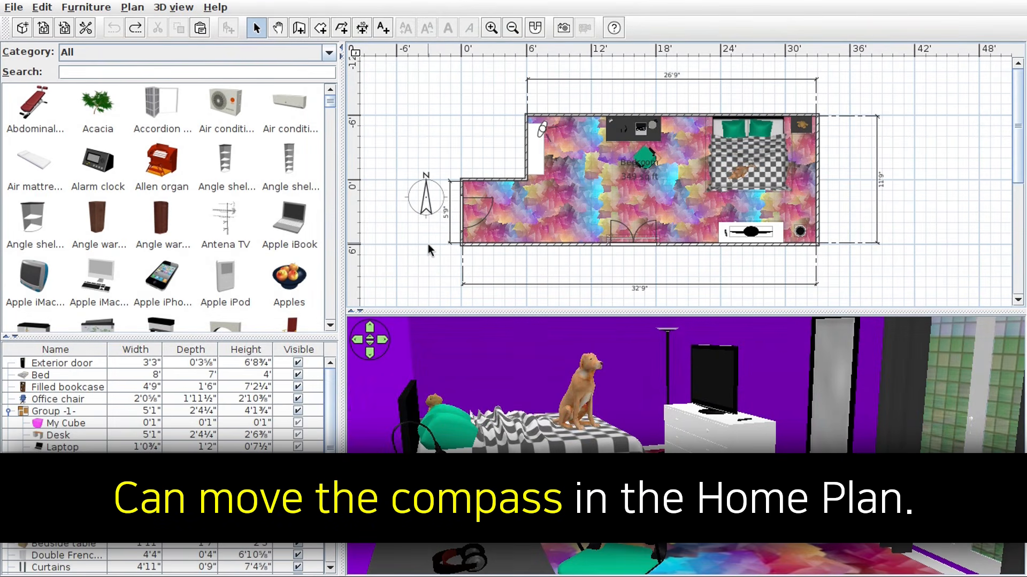
drag(428, 194, 439, 119)
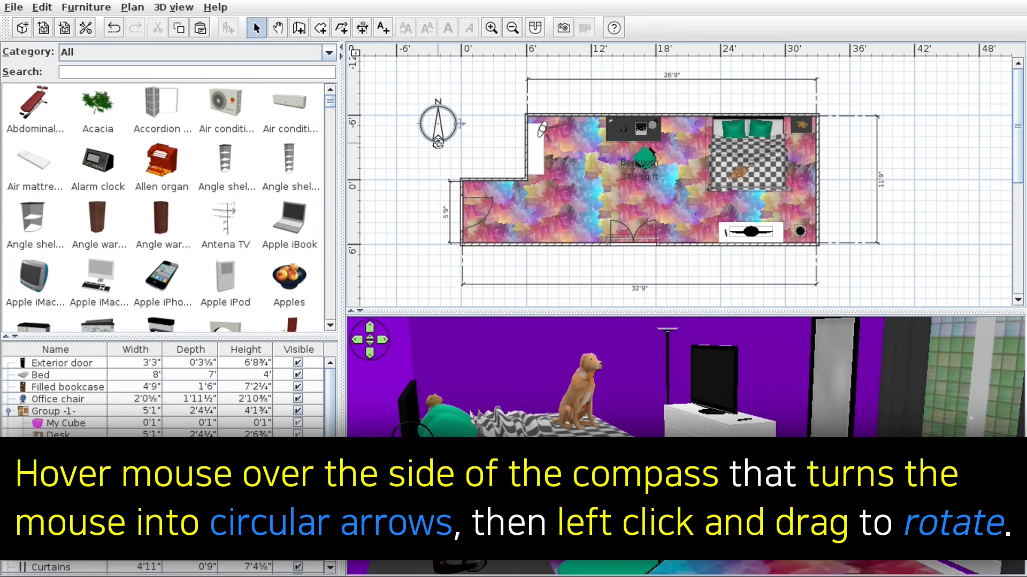
- Try rotating the compass slightly counterclockwise and shrinking it, and undo both changes
mouse_move(438, 143)
mouse_down()
mouse_move(414, 124)
mouse_move(442, 142)
mouse_up()
drag(442, 142, 442, 142)
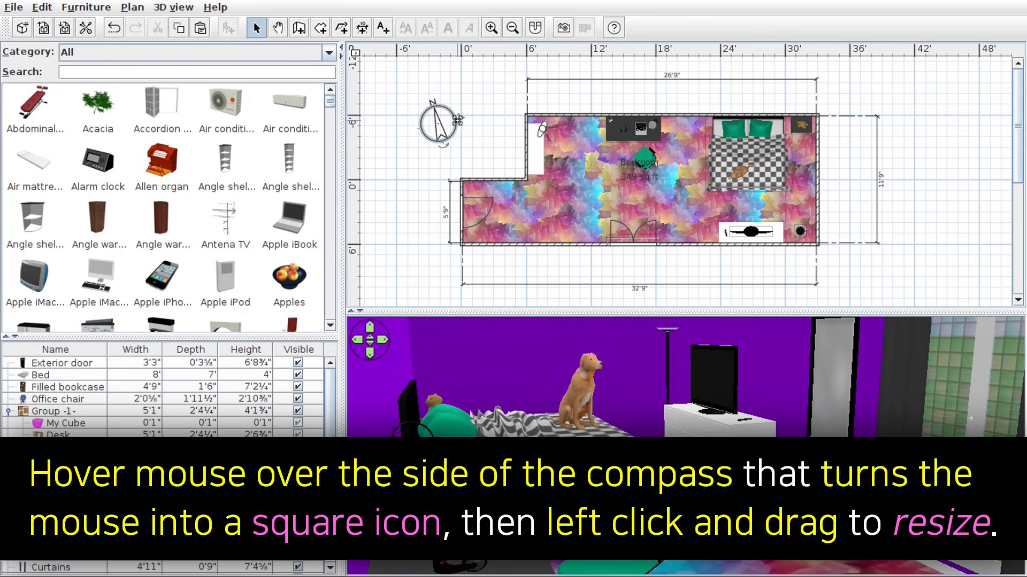
mouse_move(457, 120)
mouse_down()
mouse_move(386, 123)
mouse_move(482, 123)
mouse_move(454, 130)
mouse_up()
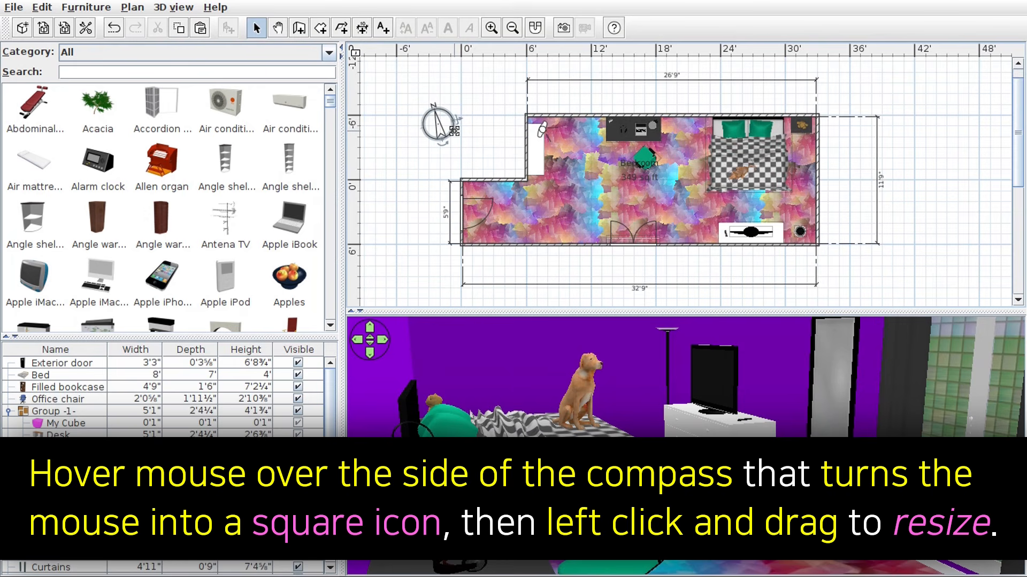
key(ctrl+z)
key(ctrl+z)
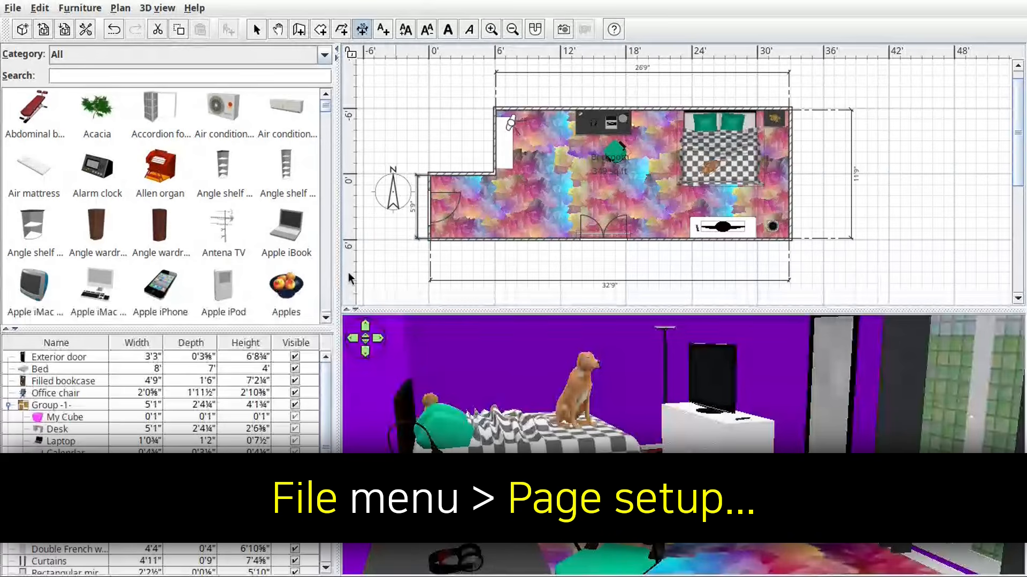
- Set the print page format to Letter size in Landscape orientation
click(8, 11)
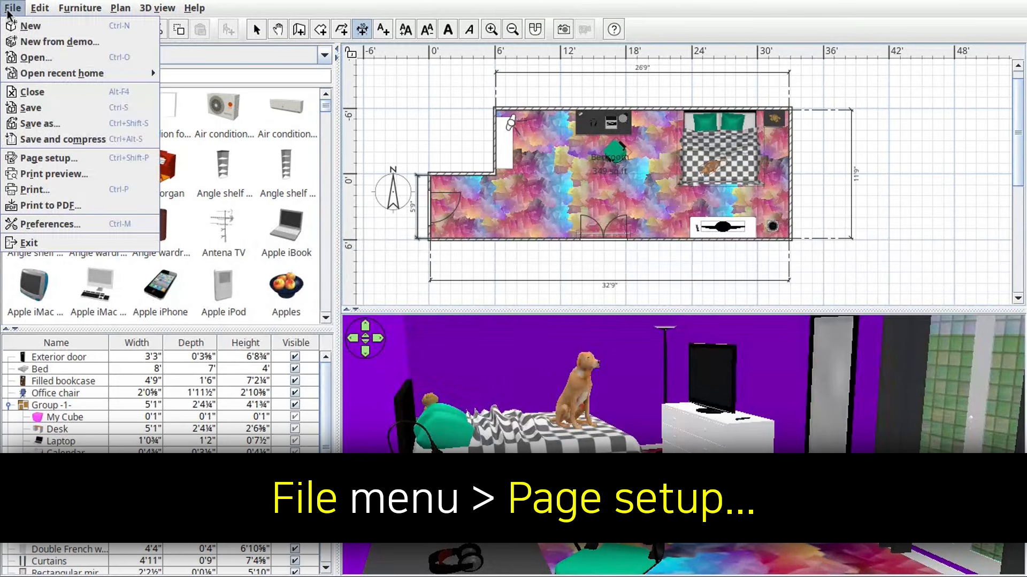
click(92, 159)
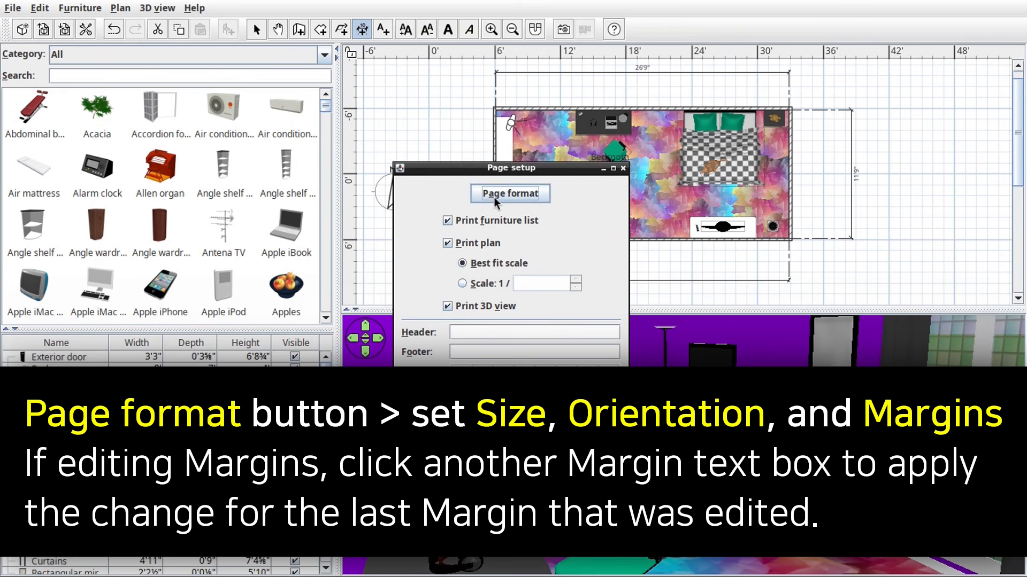
click(493, 196)
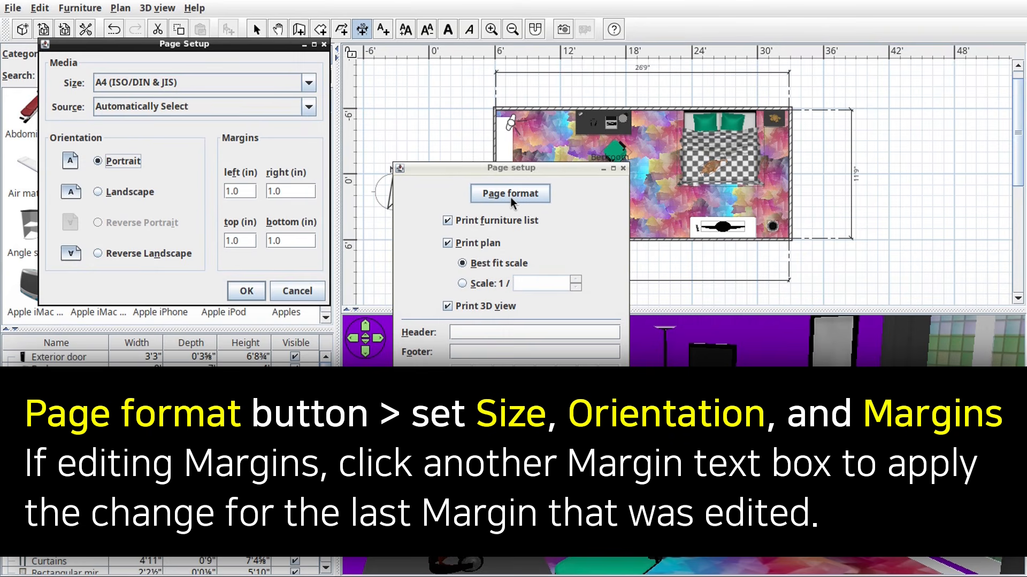
click(309, 83)
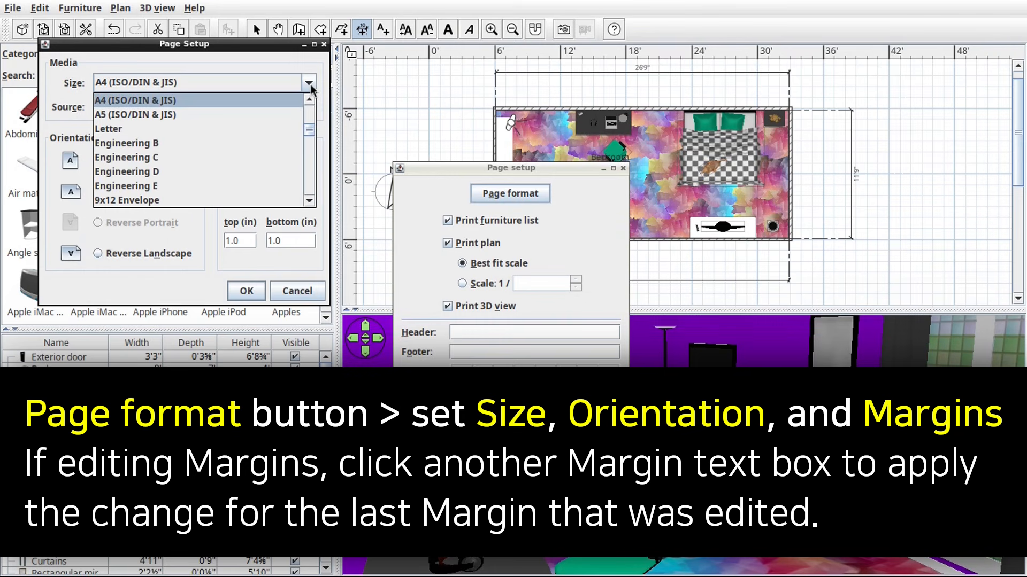
click(202, 130)
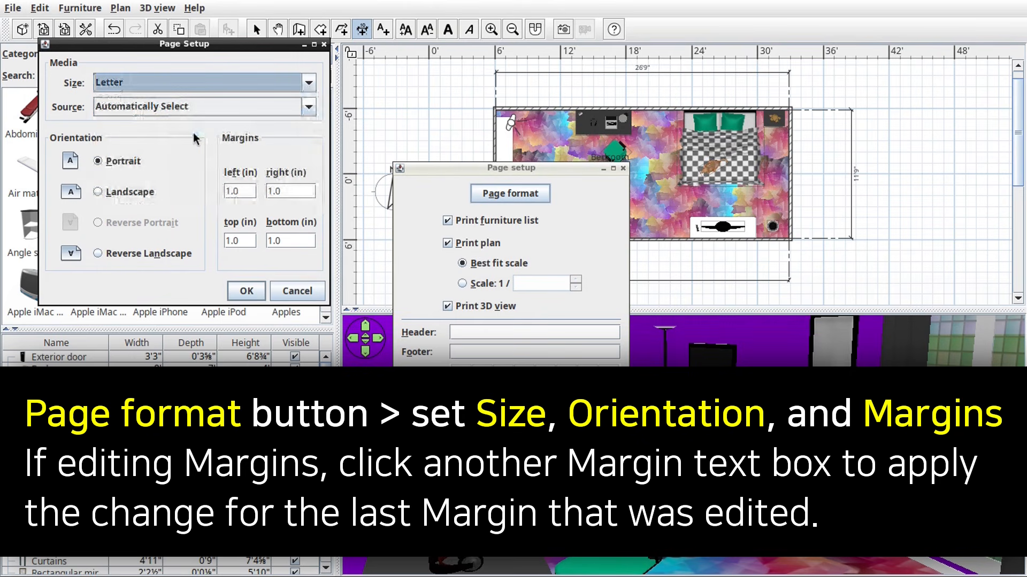
click(99, 193)
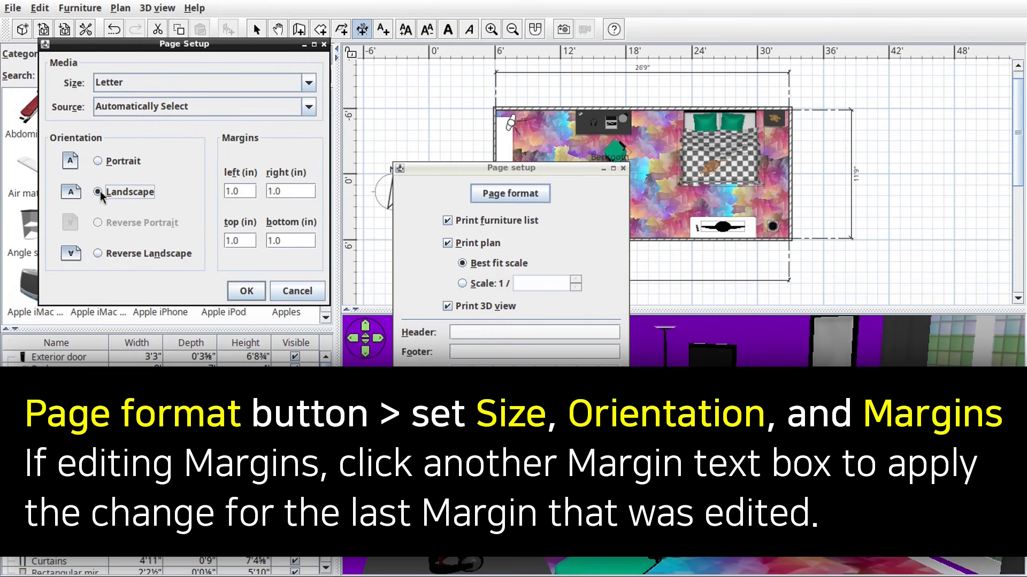
- Set the left, right, top and bottom page margins to 0.5 in and accept the page setup
click(250, 192)
text(0.5)
click(292, 194)
text(0.5)
click(247, 239)
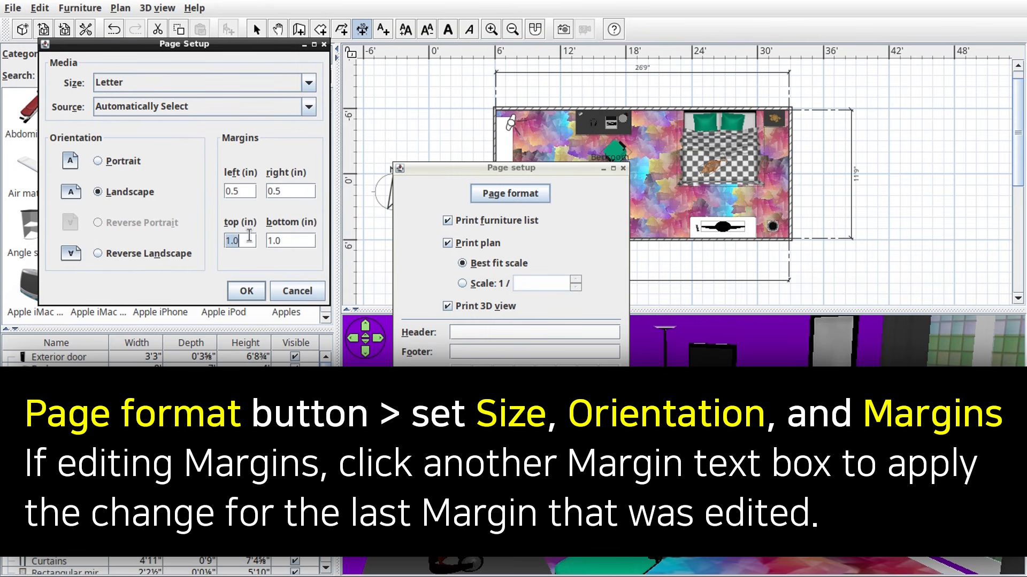
text(0.5)
click(279, 241)
text(0.5)
click(251, 243)
click(256, 295)
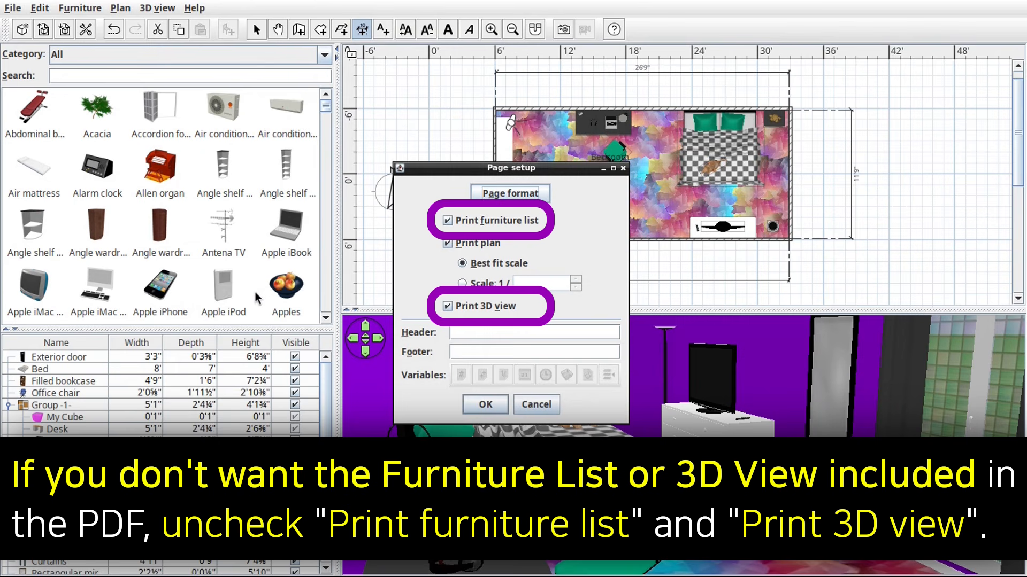
click(491, 411)
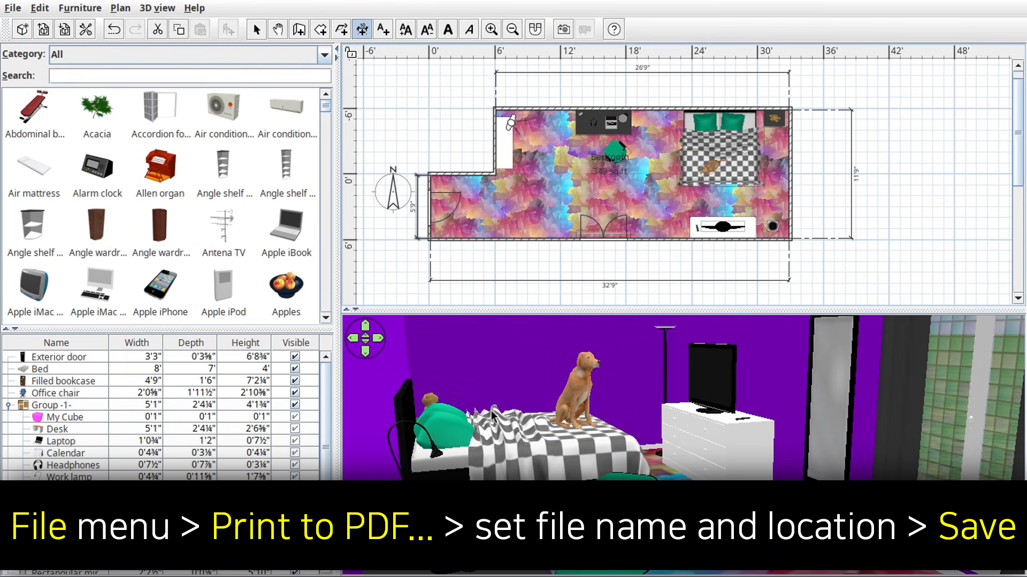
- Print the home to a PDF named My Room.pdf in the Documents folder
click(15, 11)
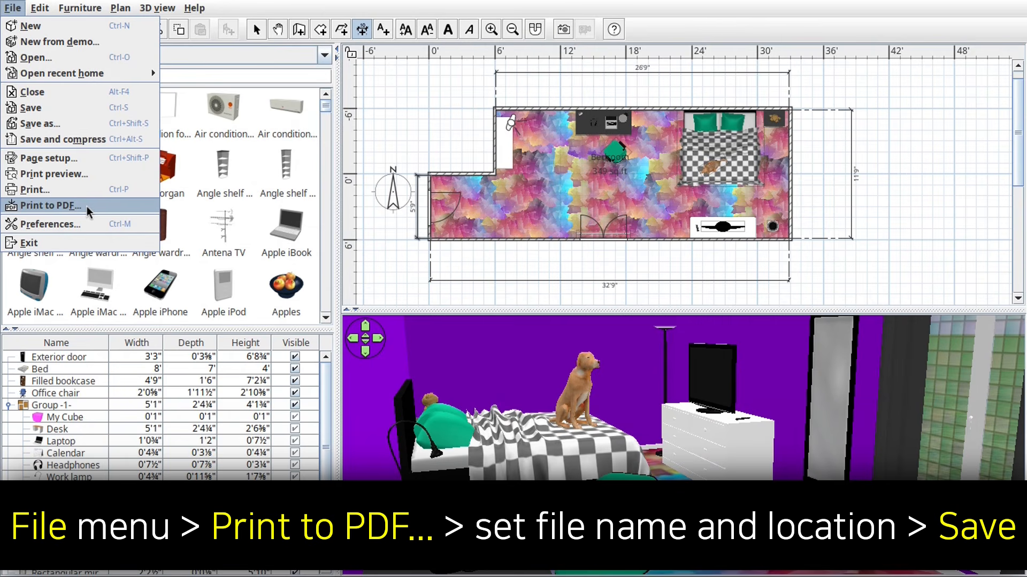
click(87, 210)
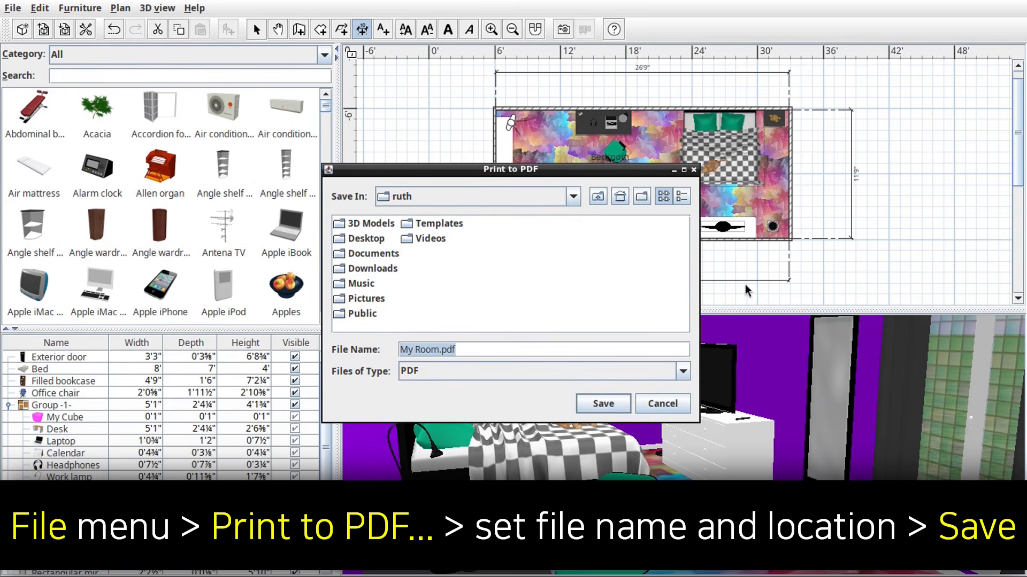
double_click(369, 253)
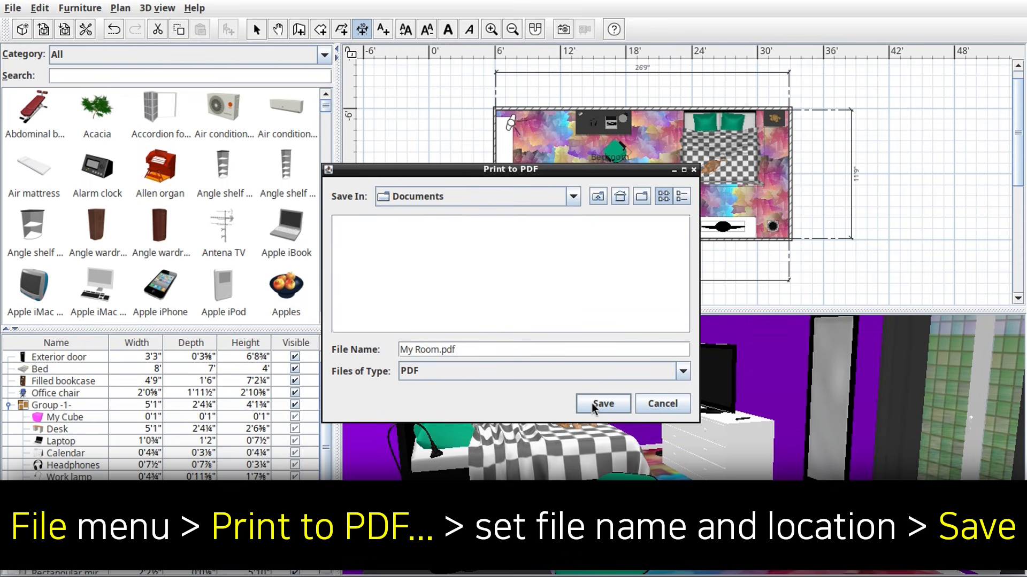
click(602, 404)
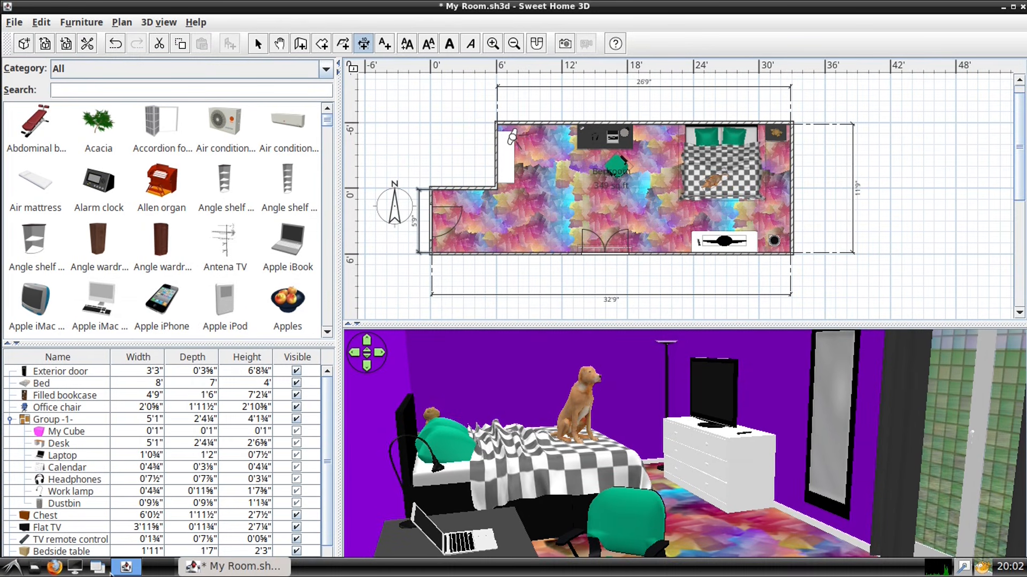
- Switch to the file manager, open My Room.pdf from the Documents folder and look through its pages
click(34, 567)
double_click(315, 111)
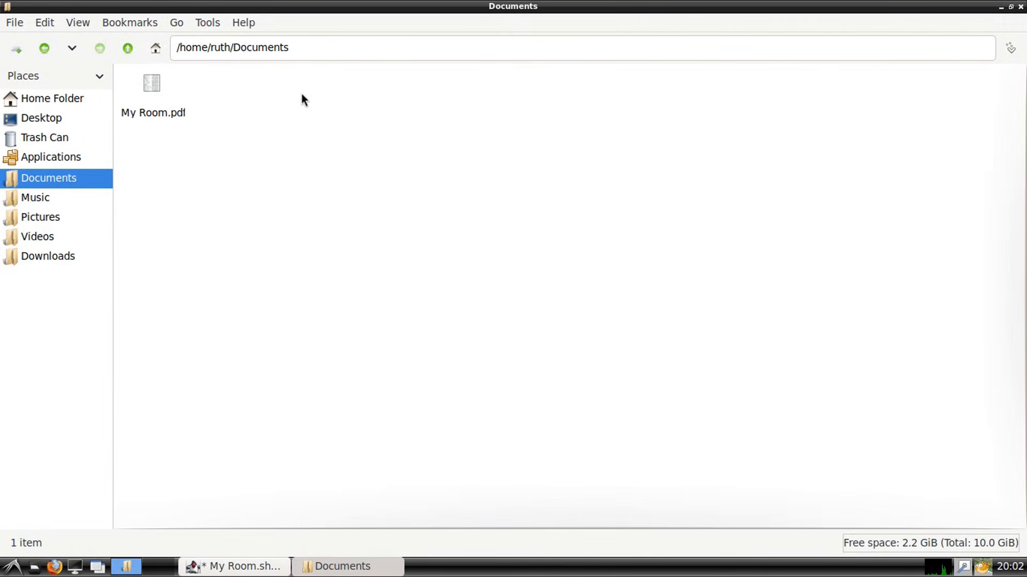
right_click(160, 87)
click(230, 160)
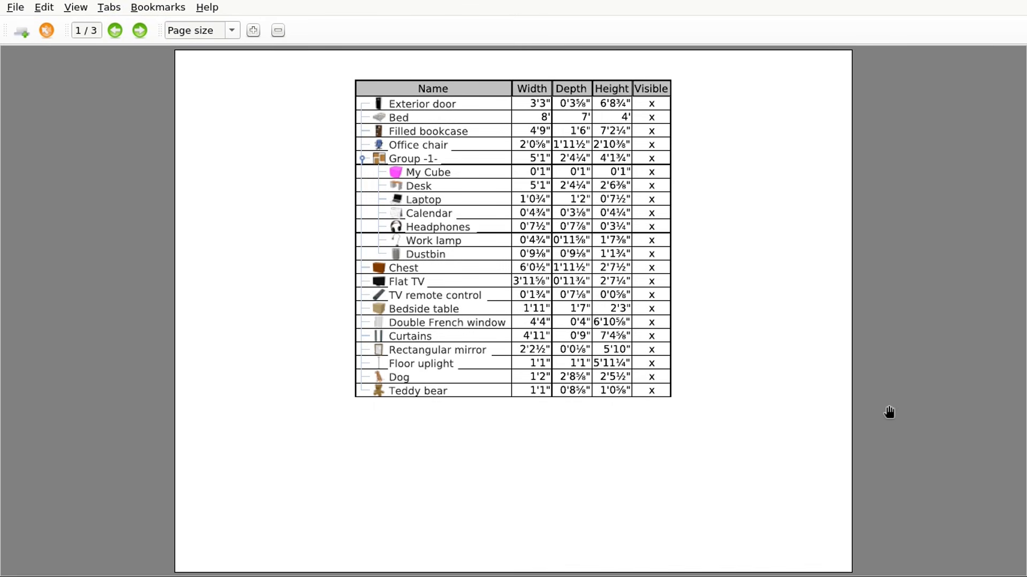
scroll(888, 412, down, 1)
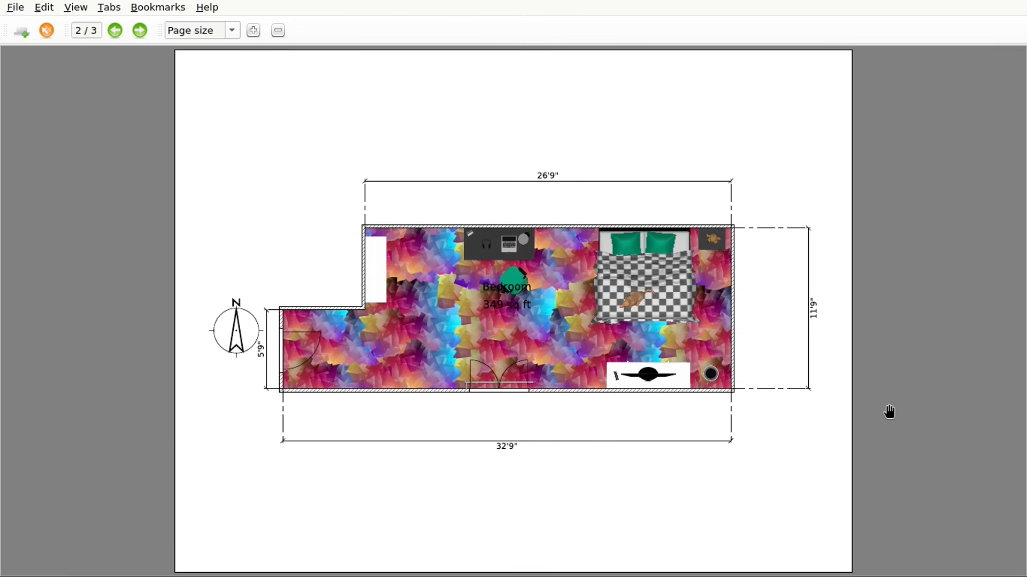
scroll(889, 412, down, 1)
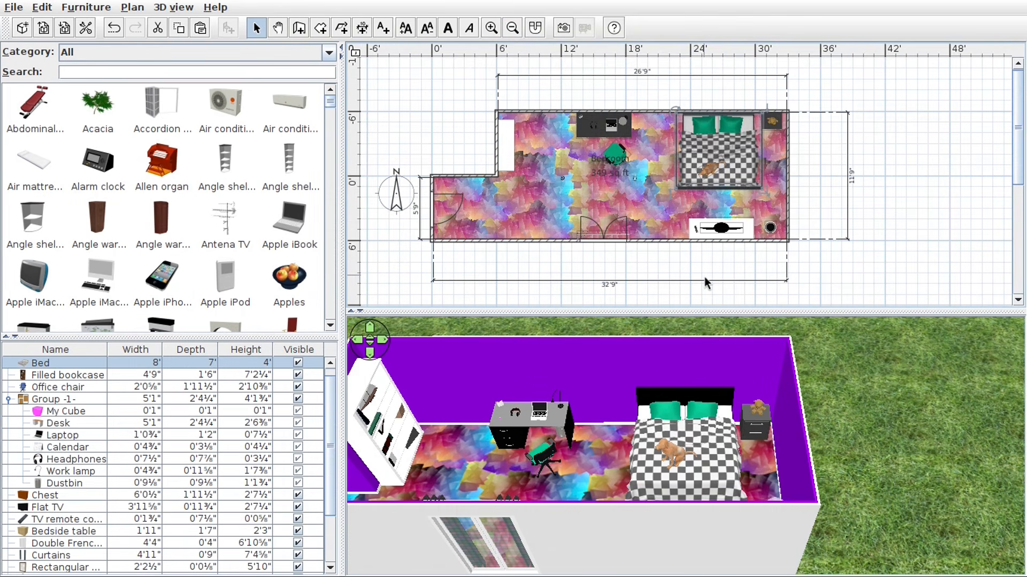
- Clear the bed selection and select all the walls of the bedroom in the plan
click(492, 28)
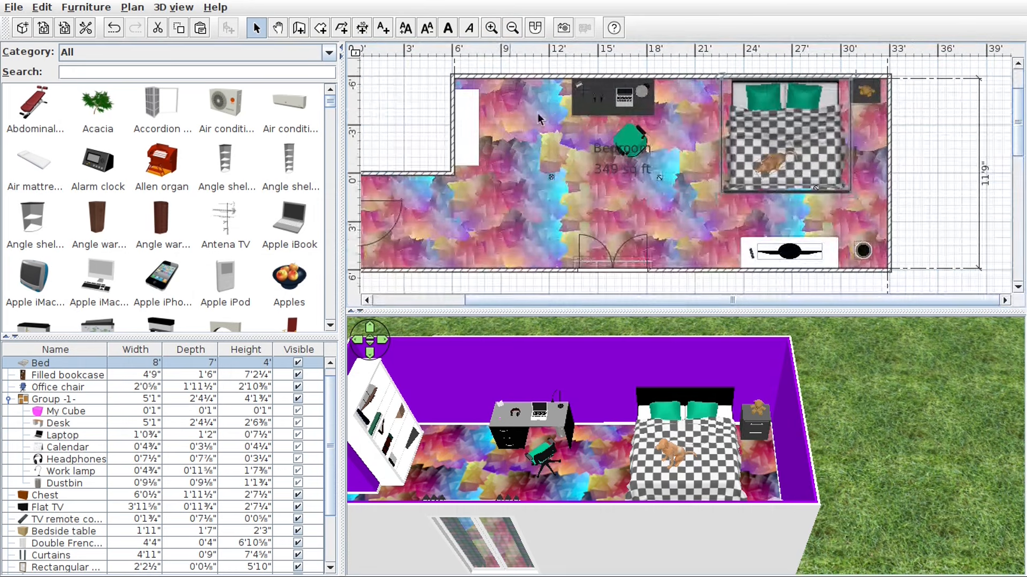
drag(615, 303, 582, 300)
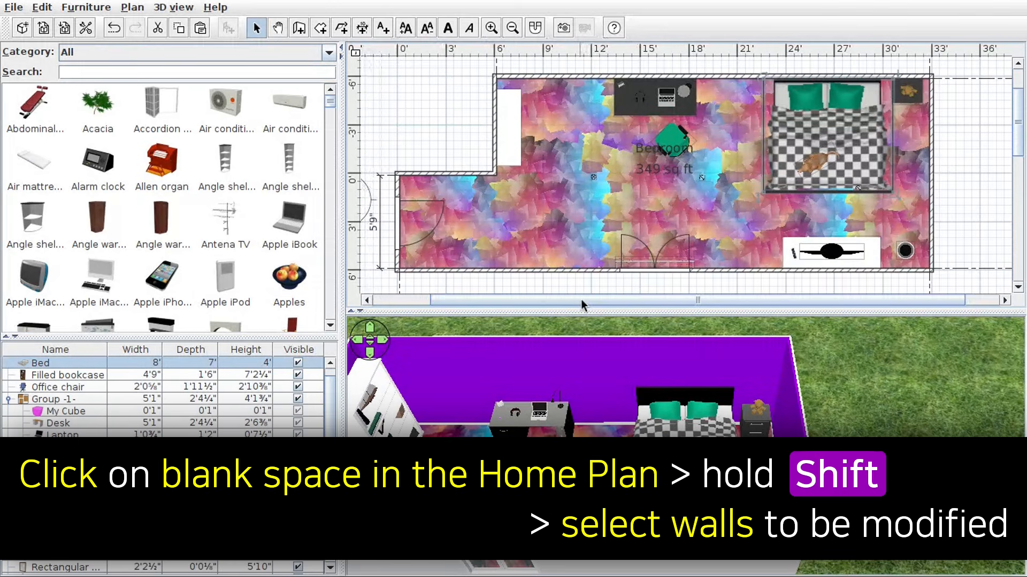
click(954, 164)
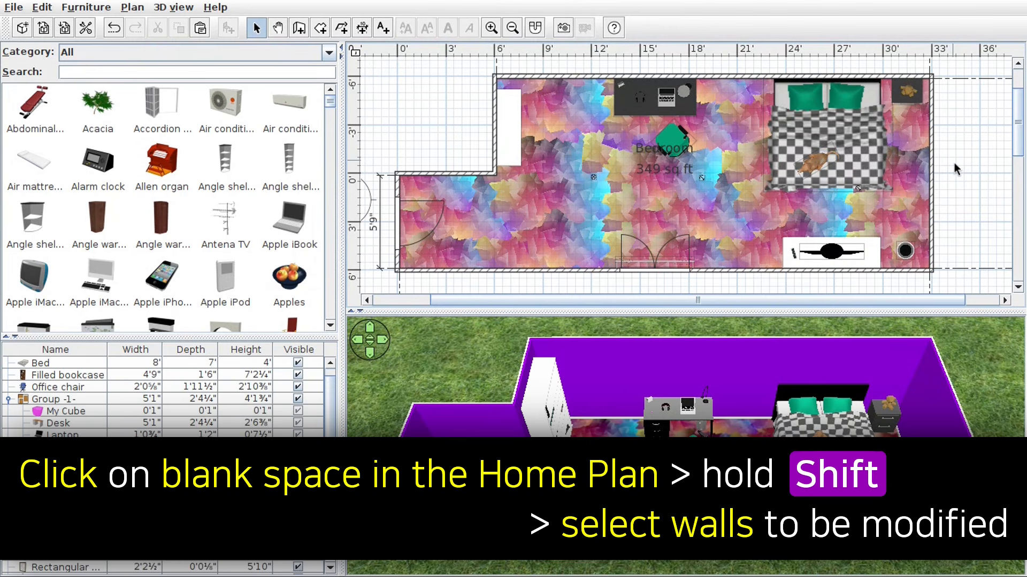
shift+click(932, 163)
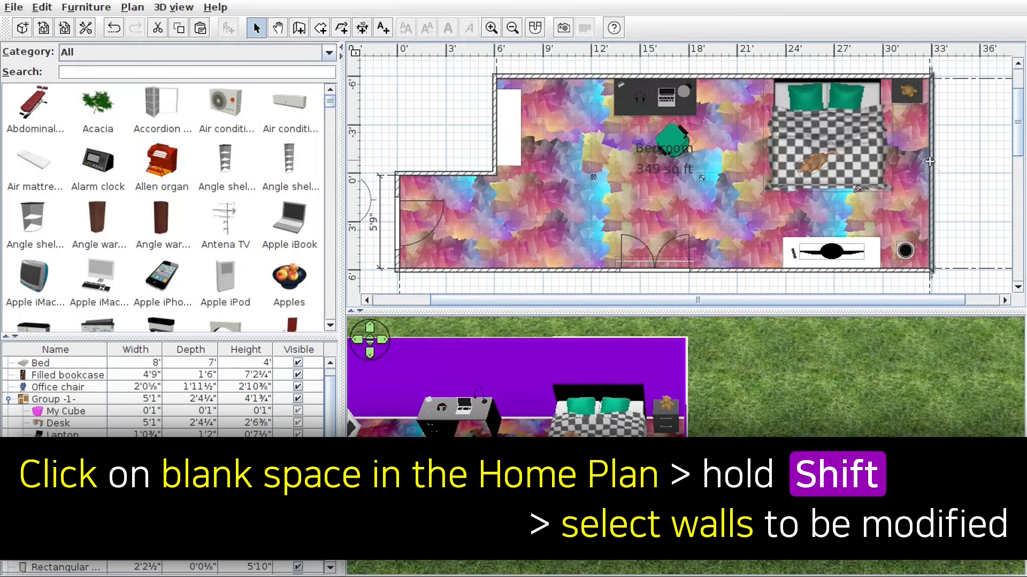
shift+click(859, 269)
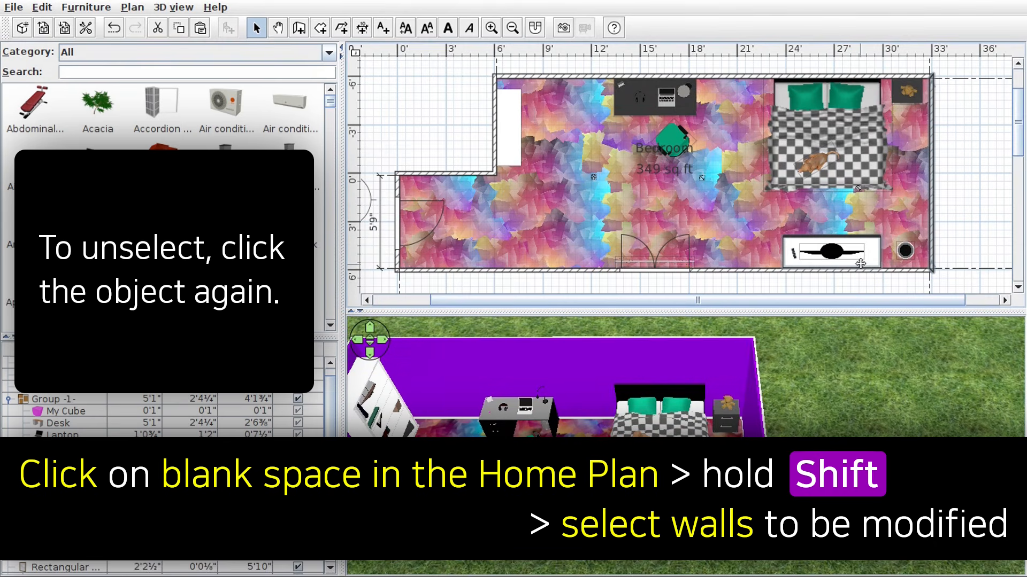
shift+click(871, 259)
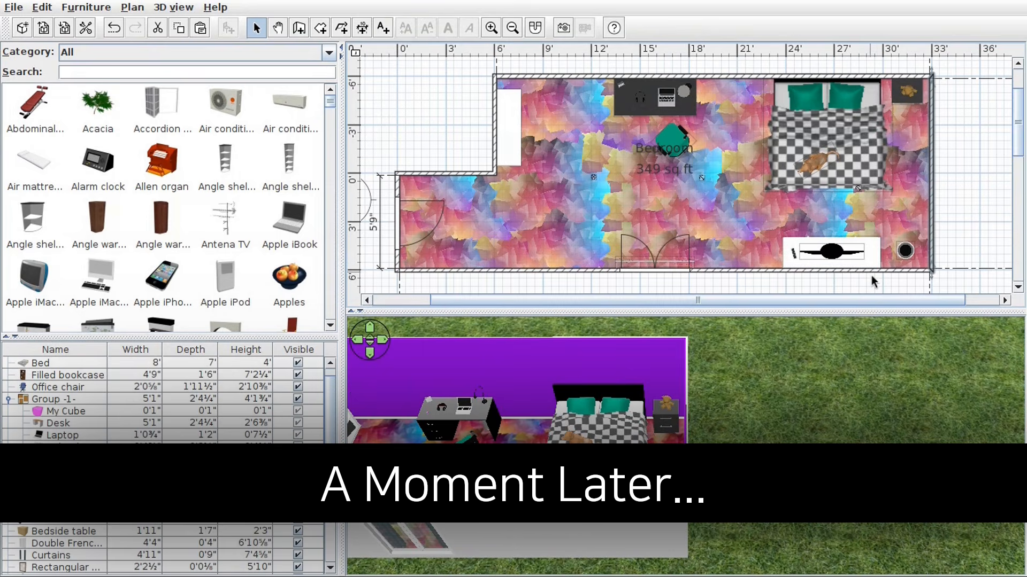
shift+click(540, 270)
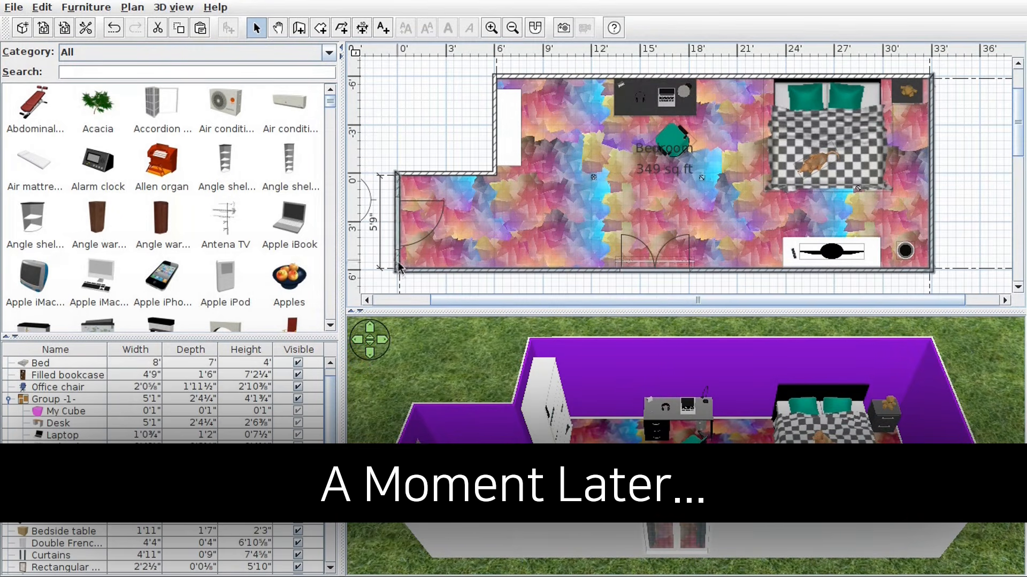
shift+click(497, 169)
shift+click(496, 165)
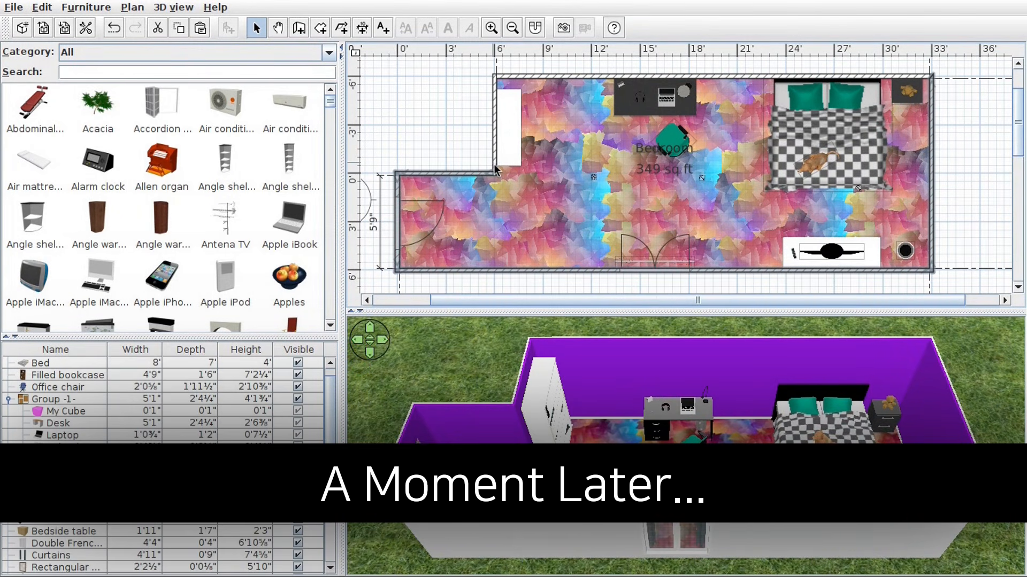
shift+click(493, 164)
shift+click(518, 77)
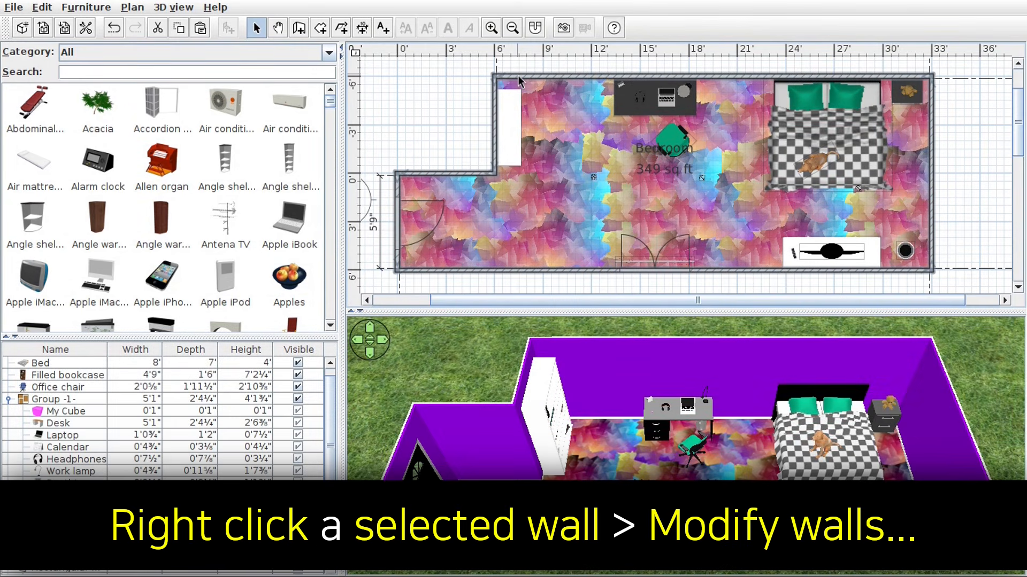
- Apply the Wall - Red bricks texture to the right side of the selected walls and inspect the exterior in 3D
right_click(553, 79)
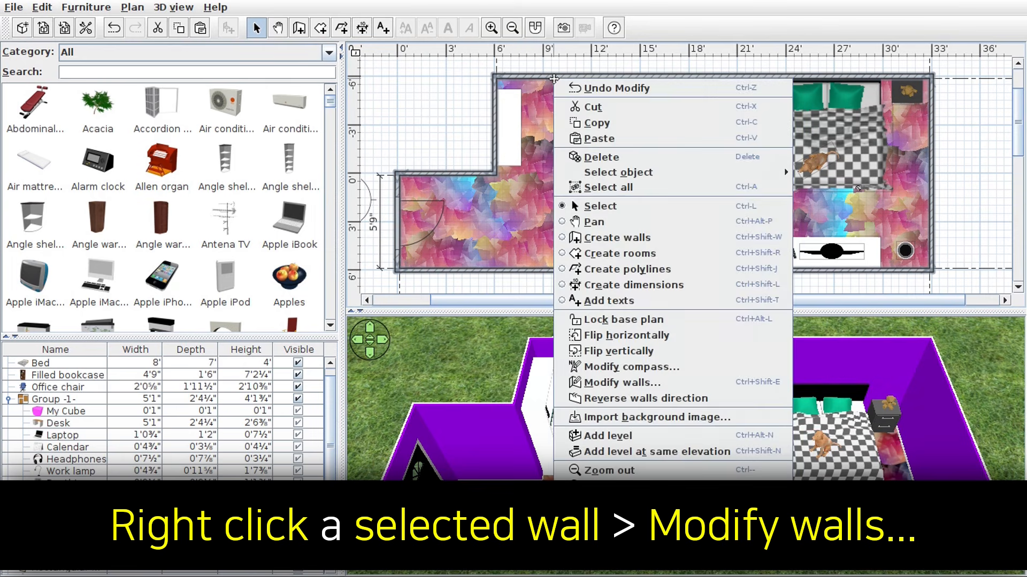
click(666, 383)
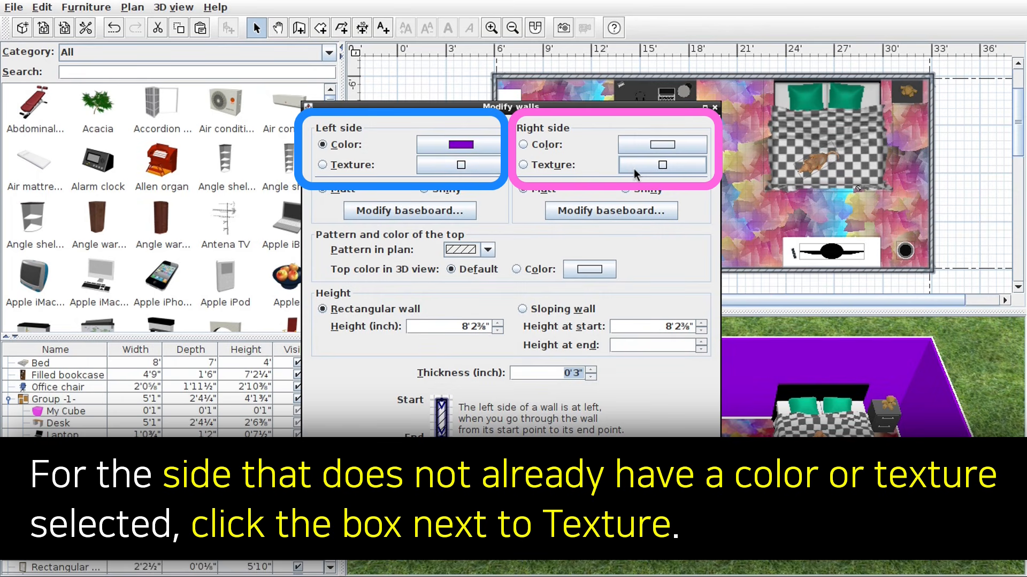
click(634, 165)
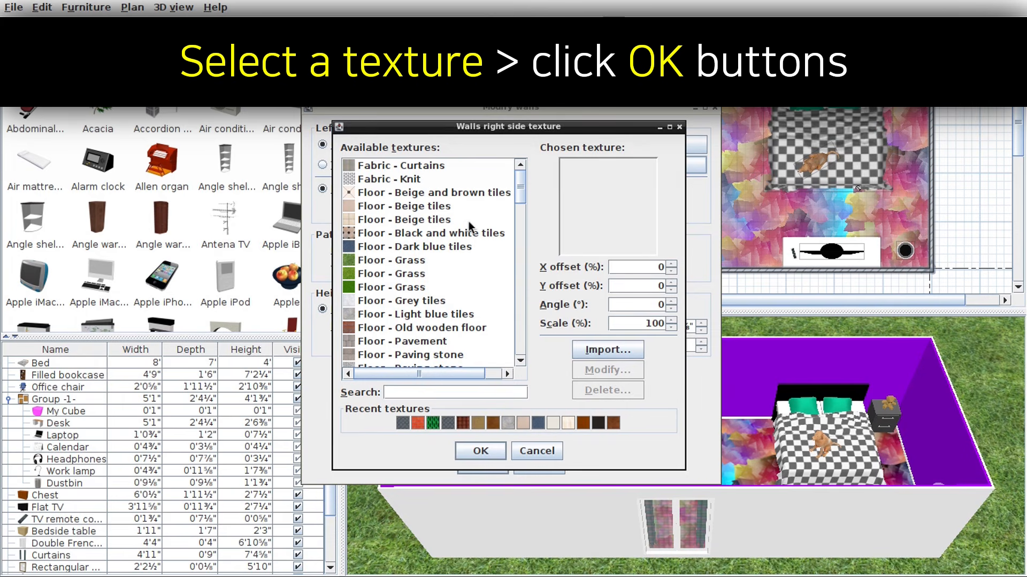
scroll(469, 223, down, 10)
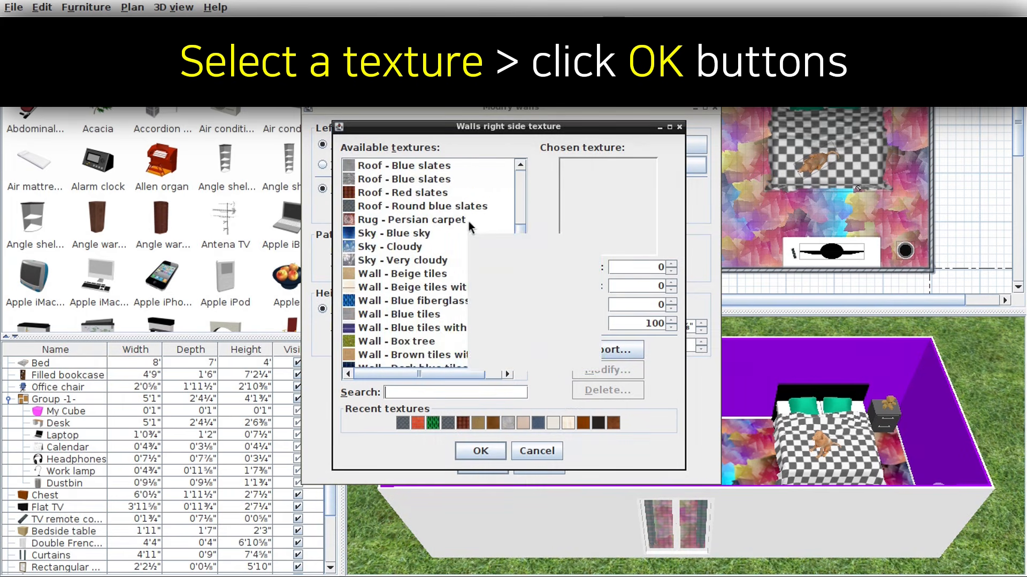
scroll(468, 222, down, 6)
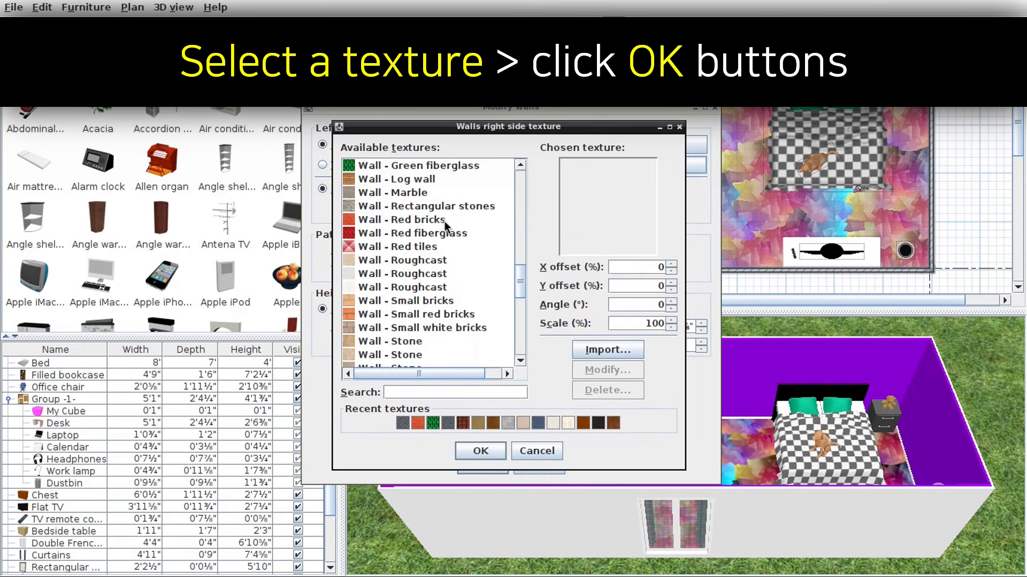
click(444, 221)
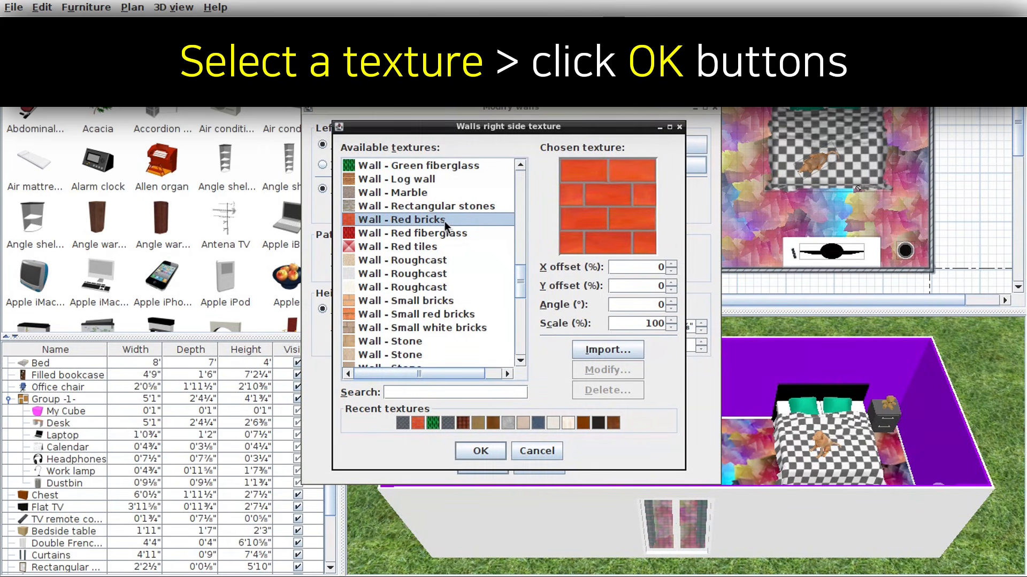
click(501, 457)
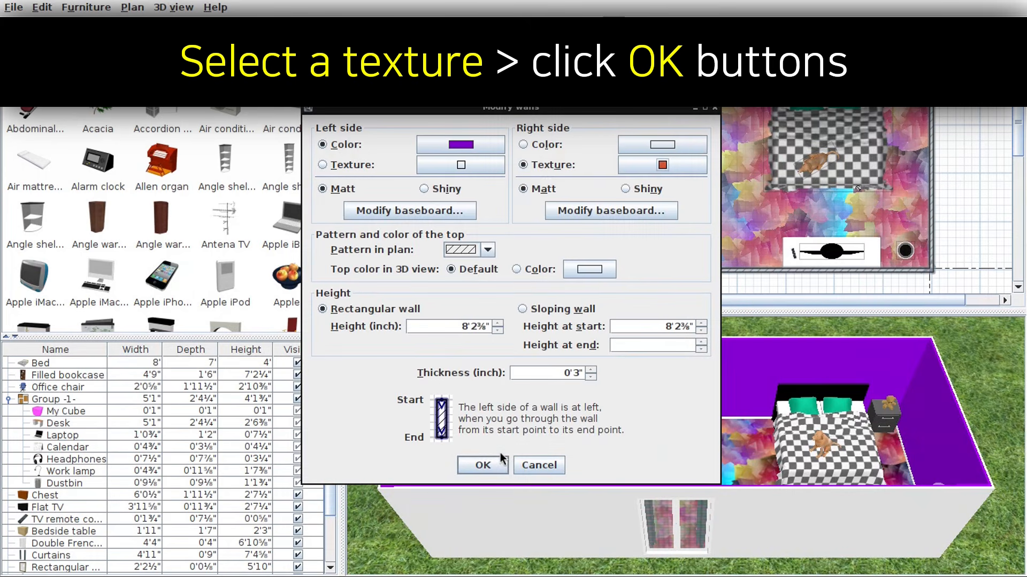
click(502, 463)
scroll(500, 474, down, 5)
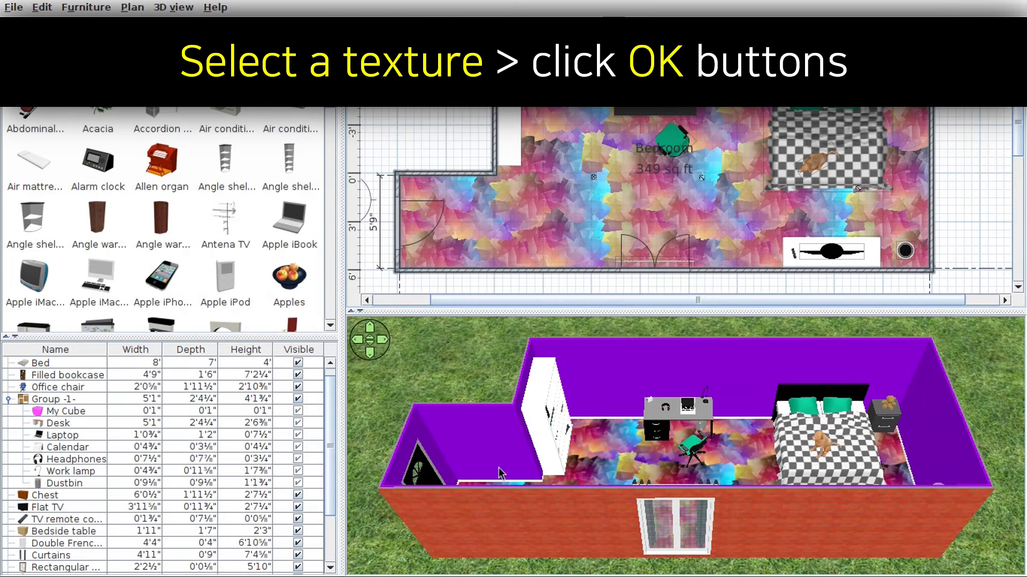
scroll(499, 468, down, 2)
drag(499, 467, 606, 367)
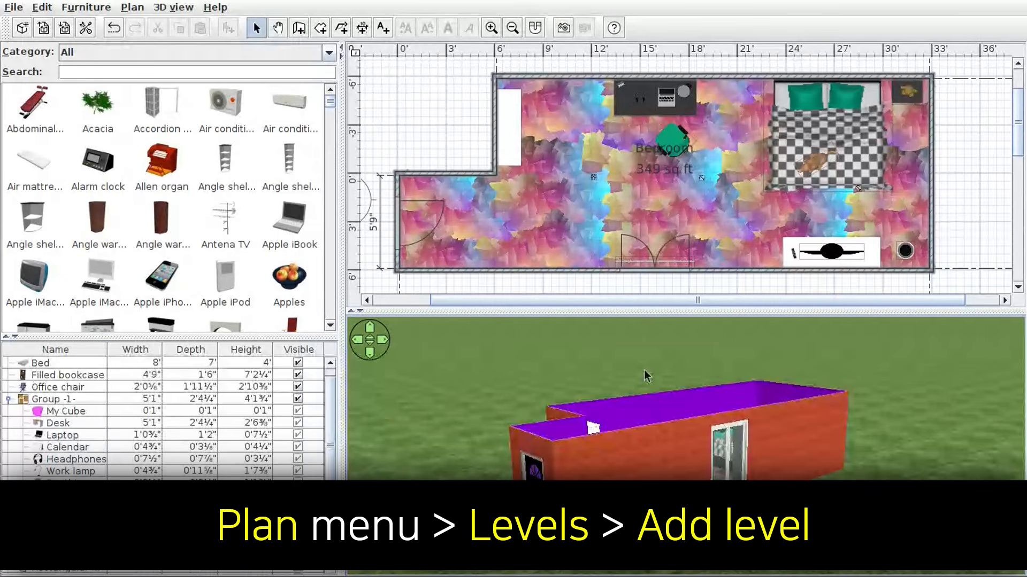
- Add a new level to the home plan and delete that level again
click(137, 11)
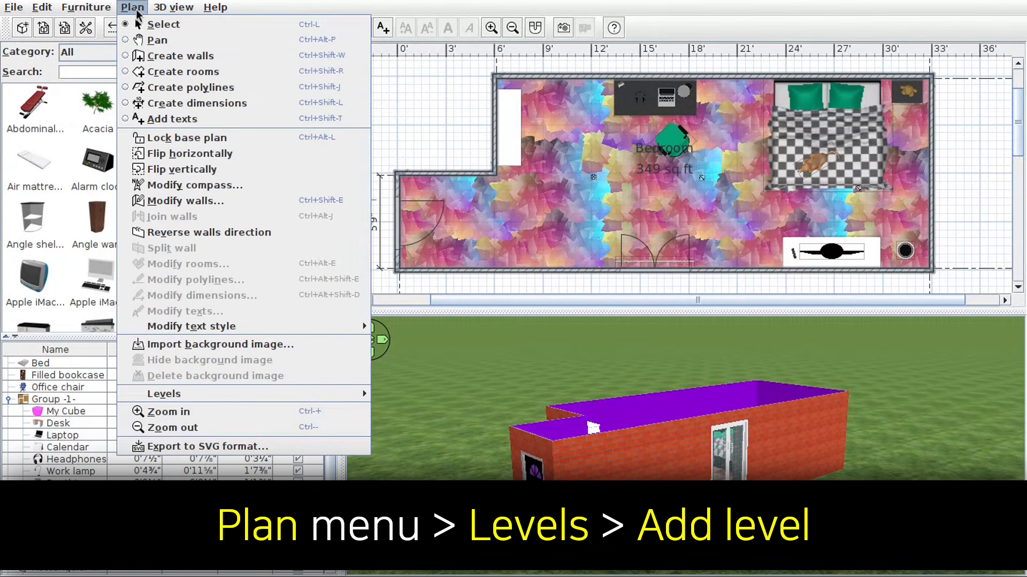
mouse_move(249, 401)
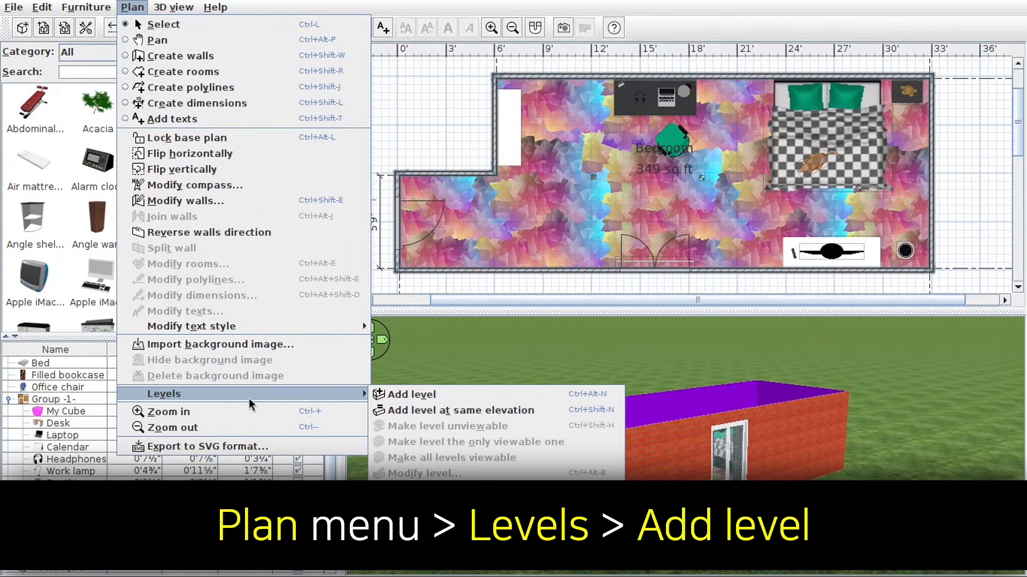
click(445, 395)
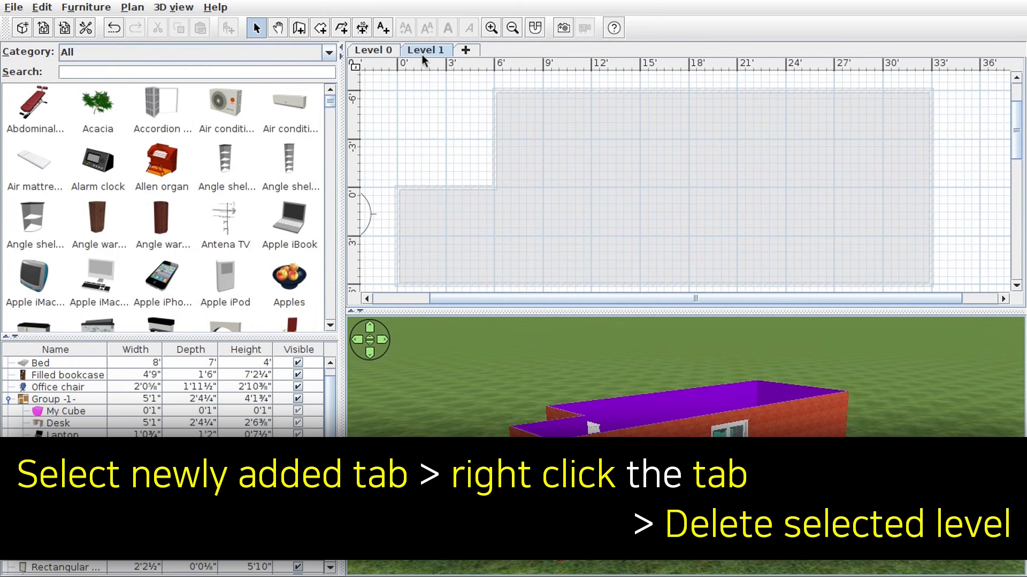
right_click(422, 55)
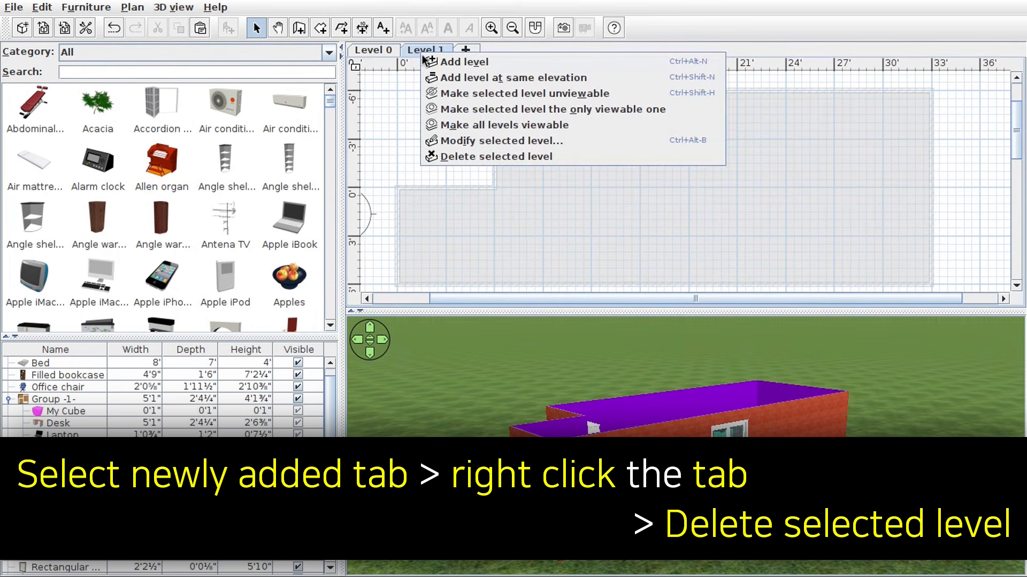
click(562, 157)
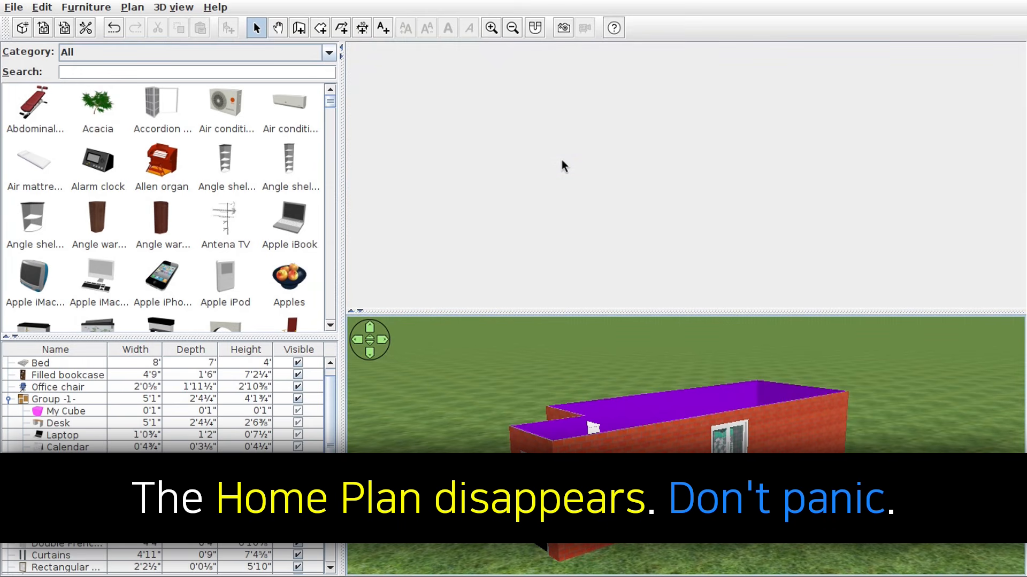
- Save the home and restart Sweet Home 3D in a maximized window
key(ctrl+s)
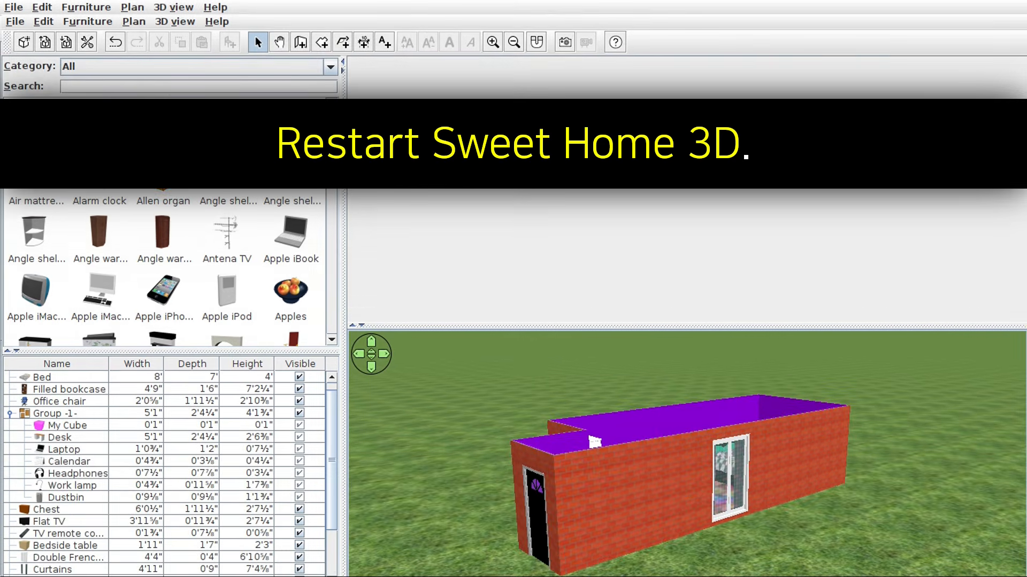
click(1022, 7)
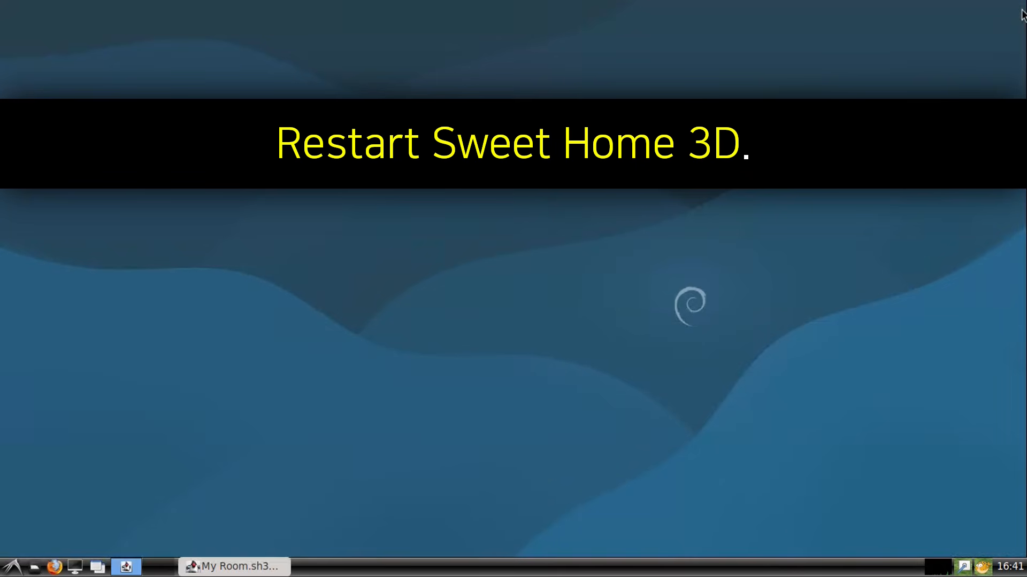
click(12, 567)
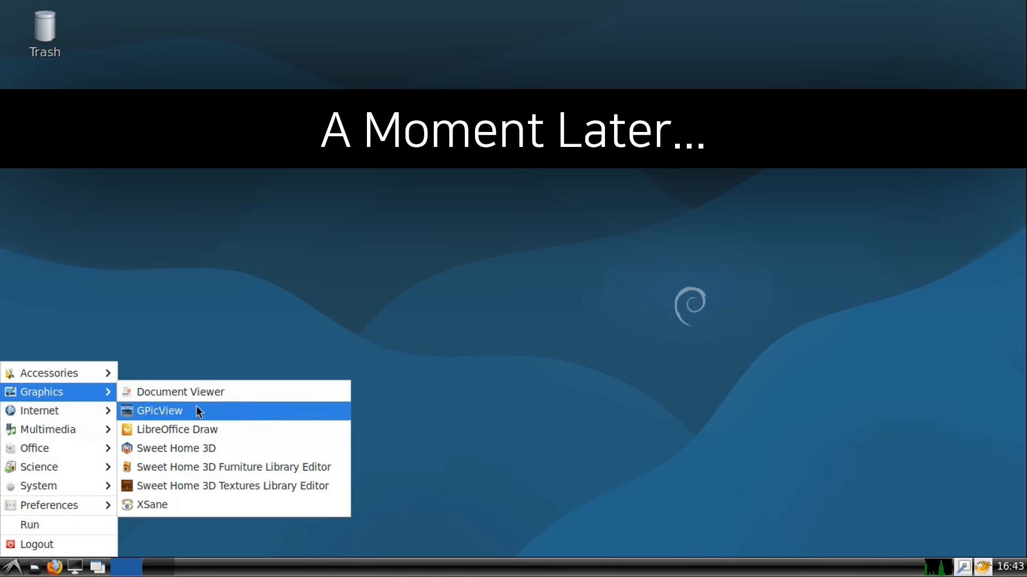
click(177, 448)
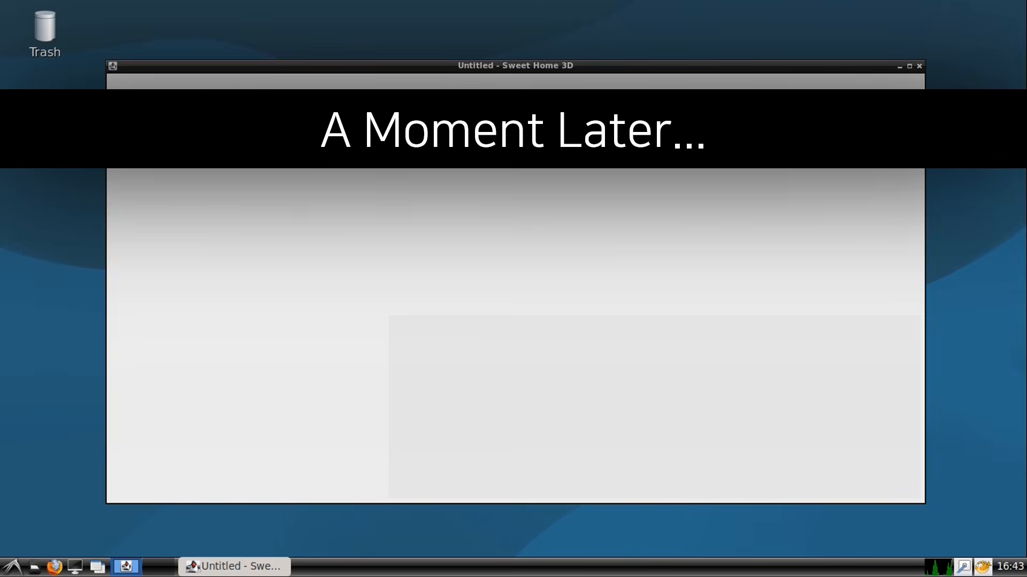
click(907, 65)
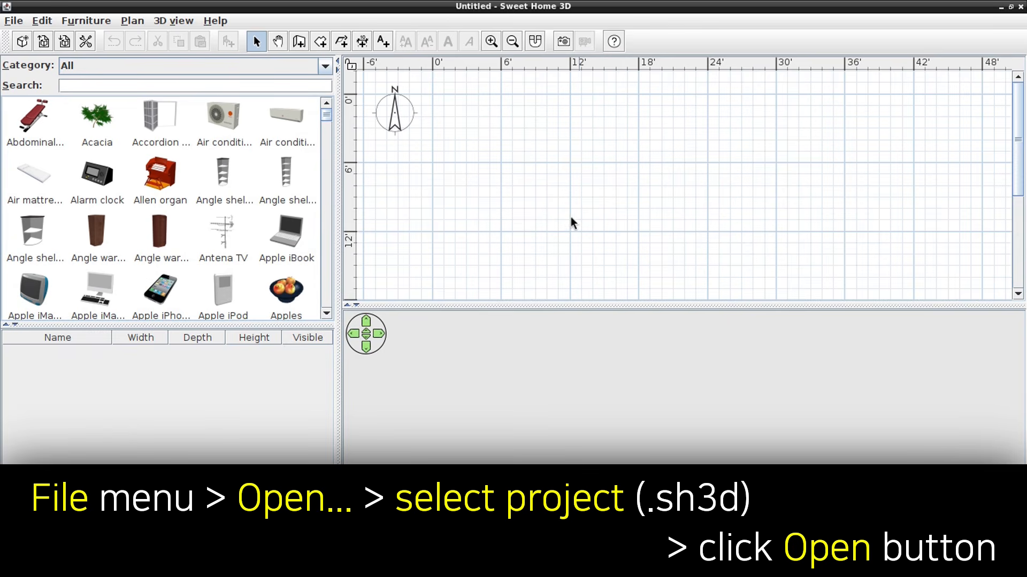
- Open the saved home My Room.sh3d from the home folder
click(14, 21)
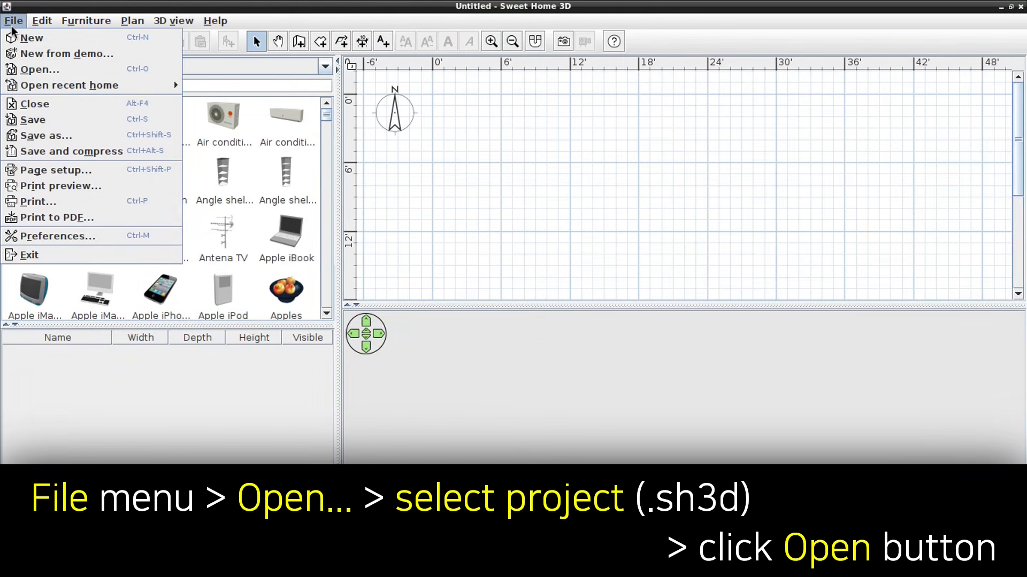
click(68, 73)
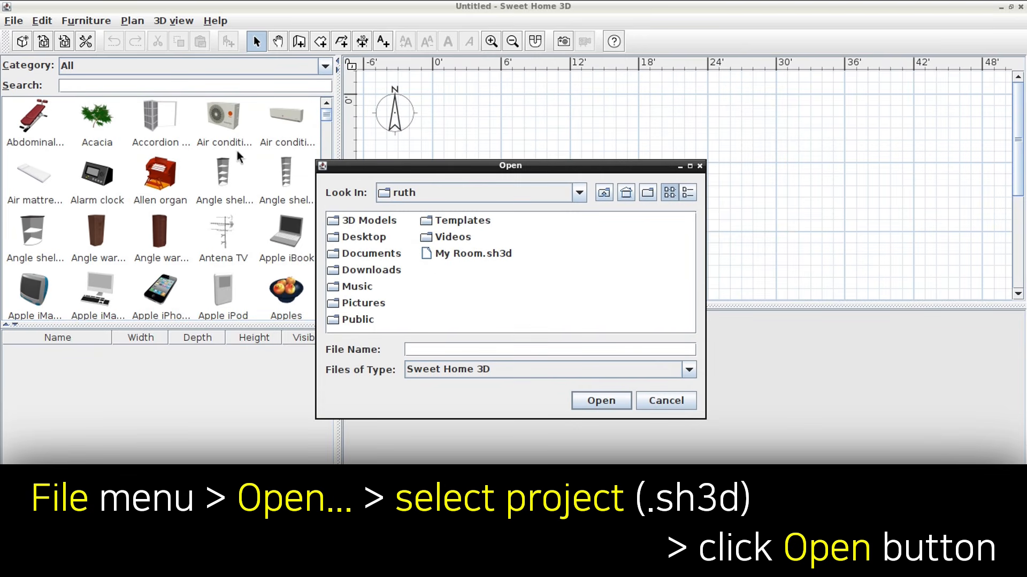
click(486, 255)
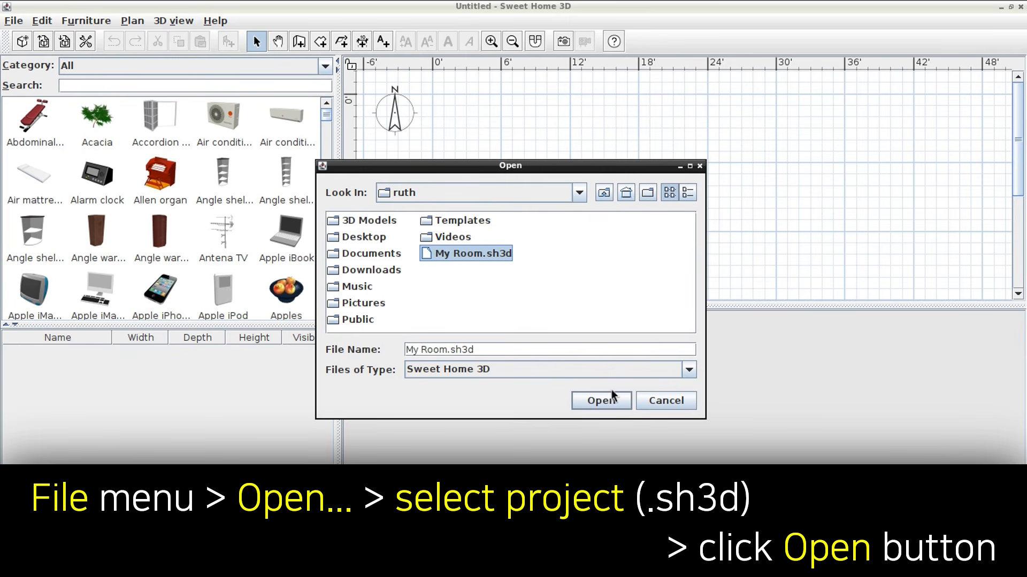
click(618, 406)
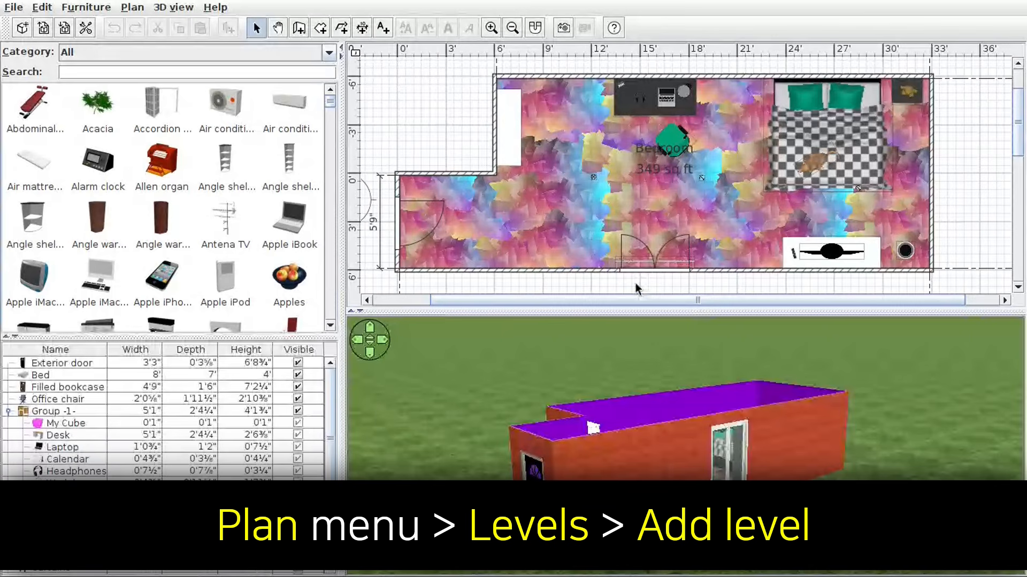
- Add a new level above the existing bedroom plan
click(133, 7)
mouse_move(254, 401)
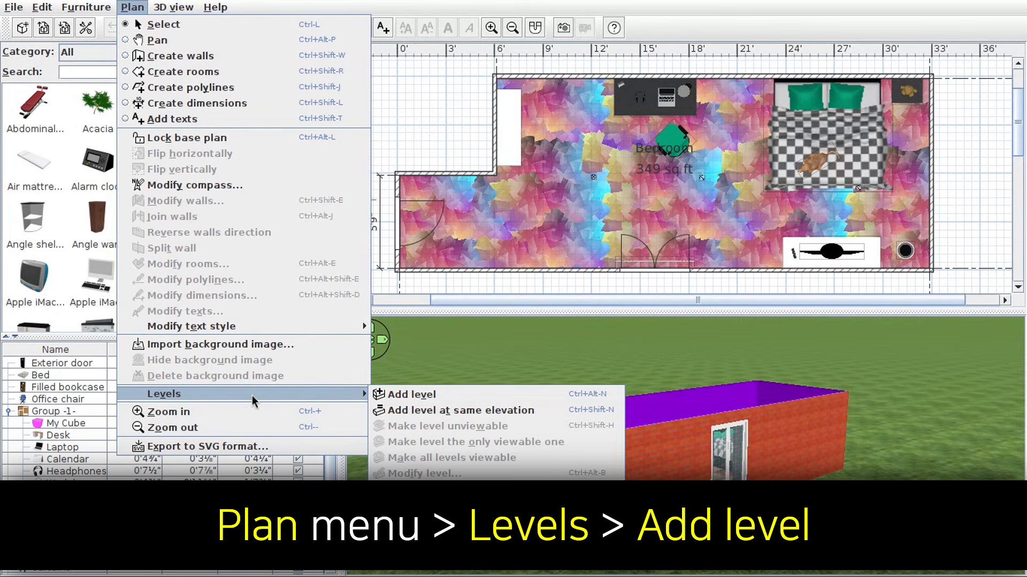
click(450, 396)
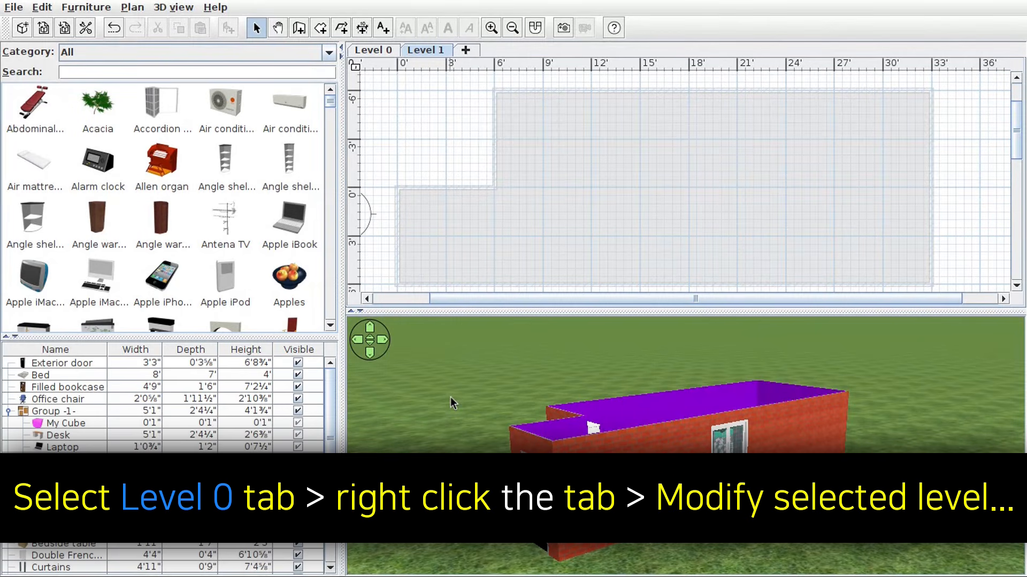
- Rename Level 0 as Bedroom
click(383, 53)
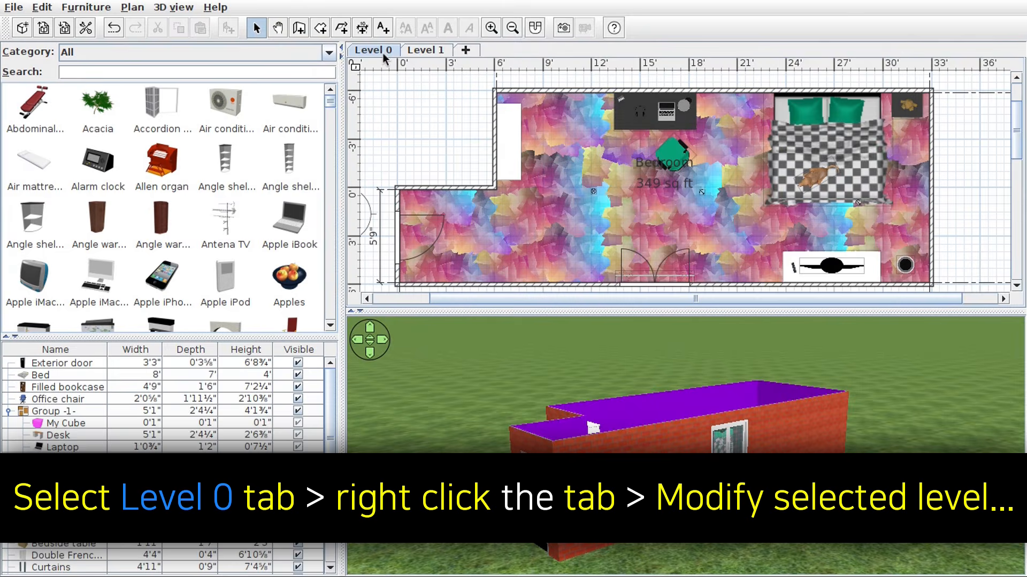
right_click(383, 53)
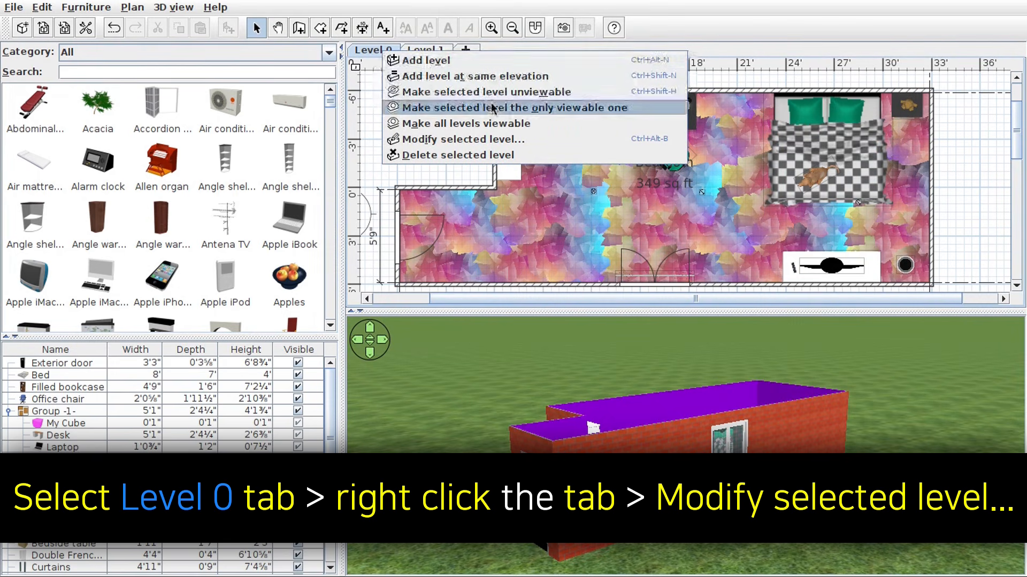
click(536, 140)
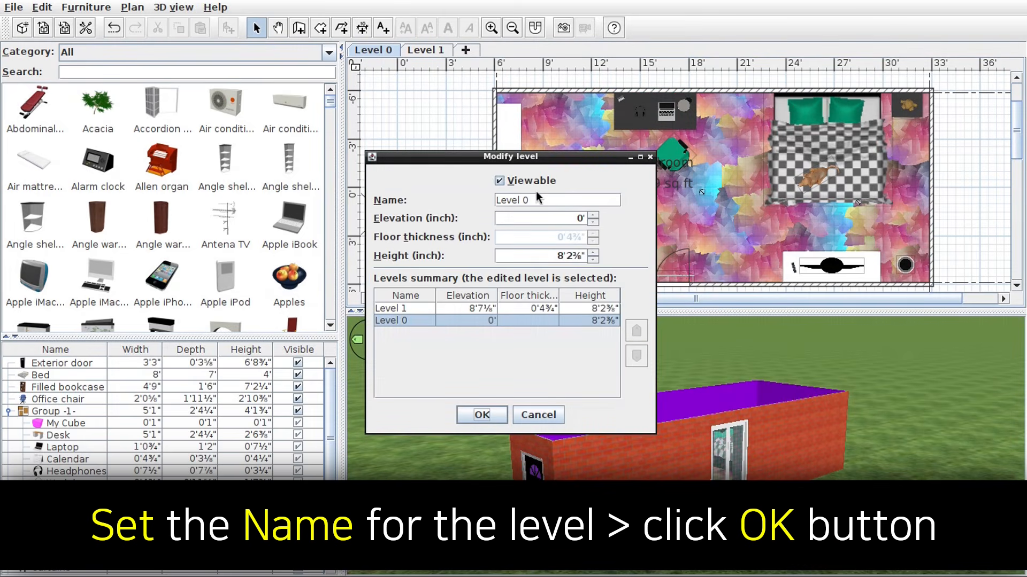
drag(528, 200, 487, 200)
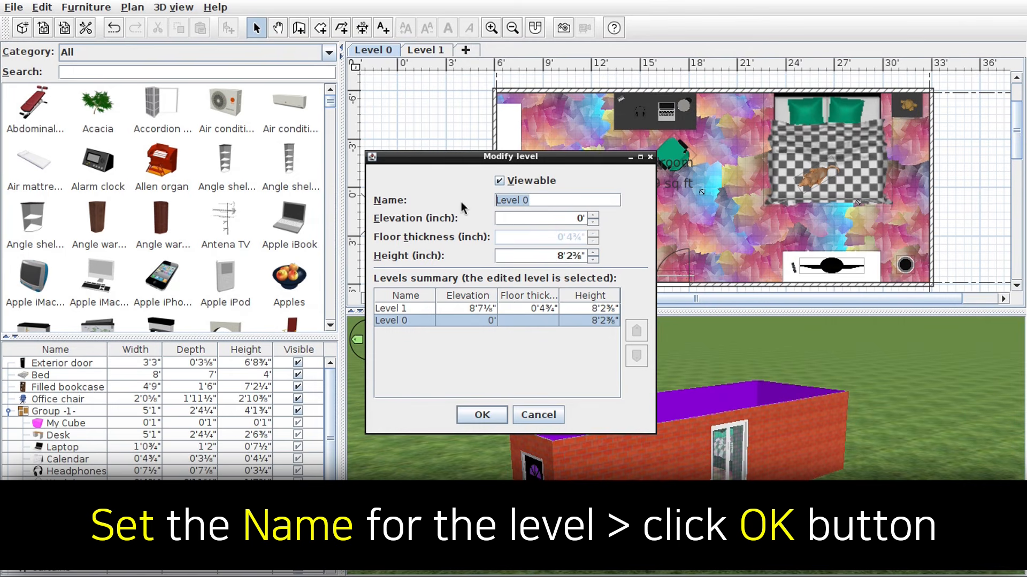
text(Bedroom)
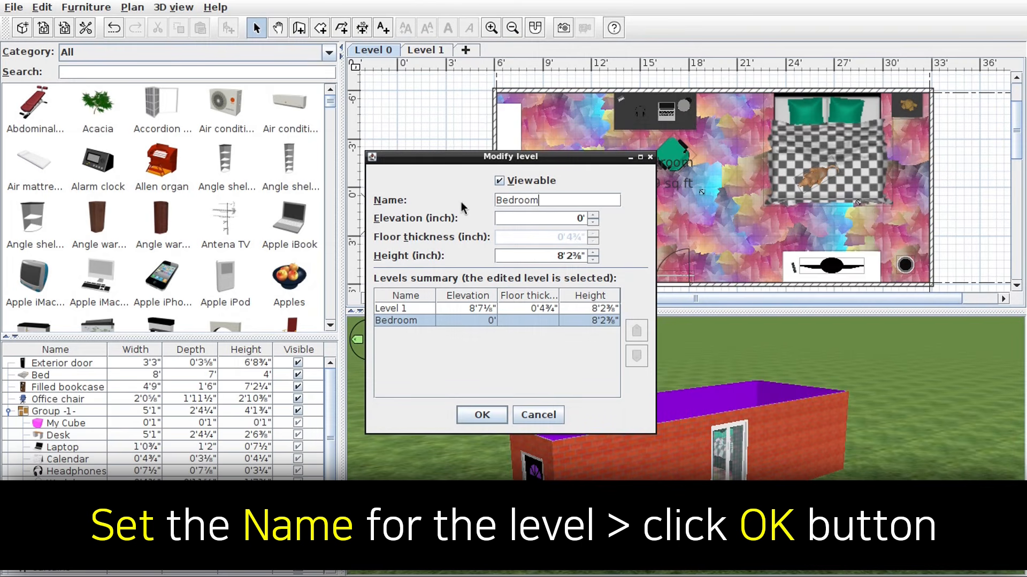
click(502, 415)
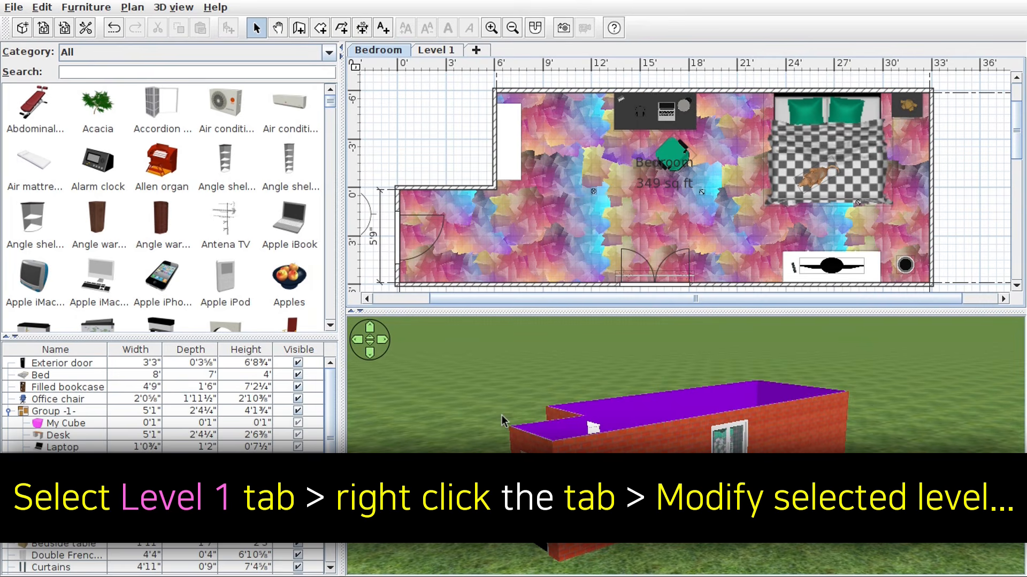
- Open the settings of Level 1 and change its name to Roof
click(440, 53)
right_click(439, 53)
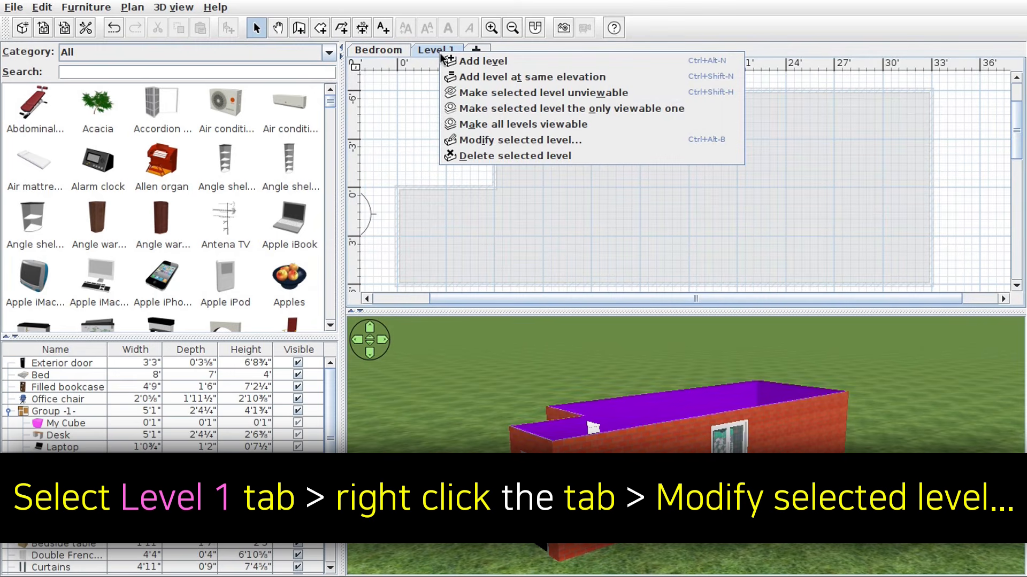
click(589, 139)
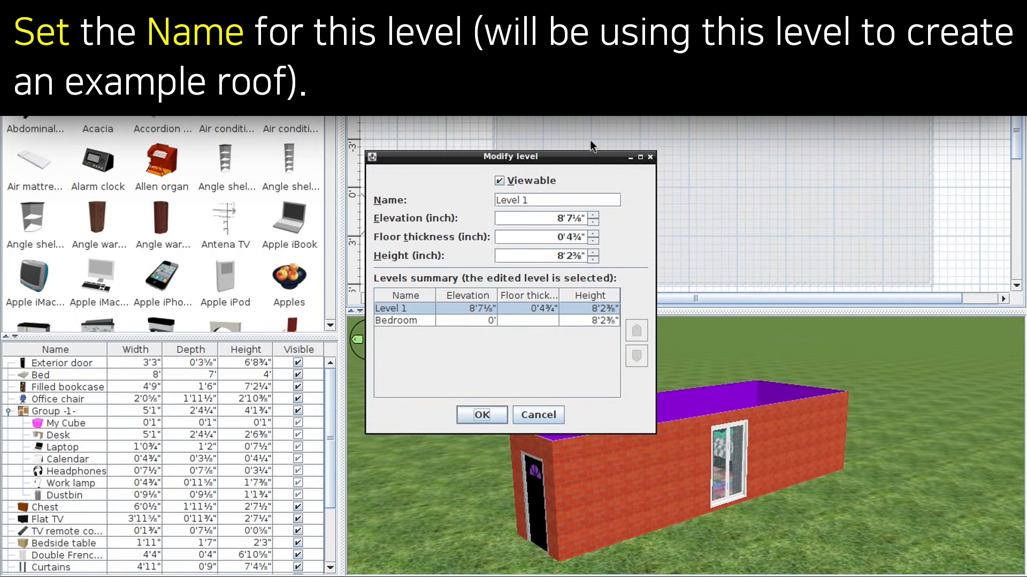
drag(553, 199, 479, 199)
text(Roof)
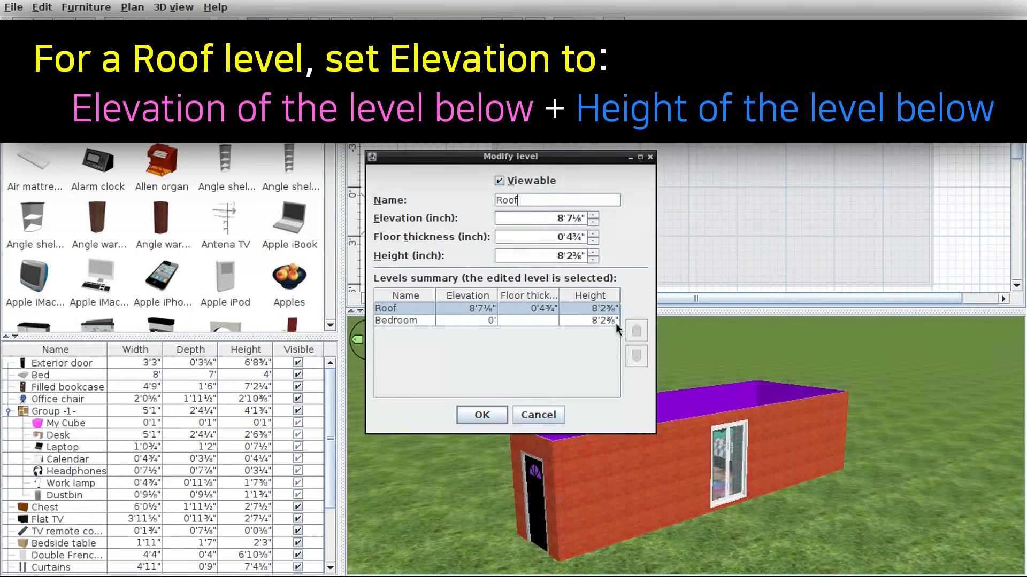
- Set the Roof level's elevation to 8'2⅜", matching the Bedroom level's height, and apply the level settings
triple_click(574, 218)
text(8'2)
text(")
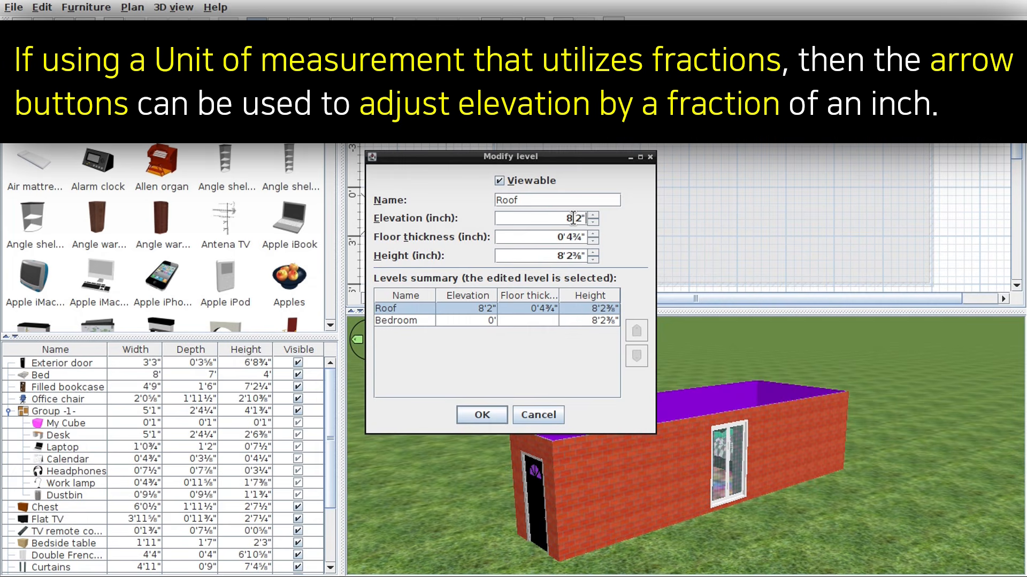
click(593, 217)
click(492, 416)
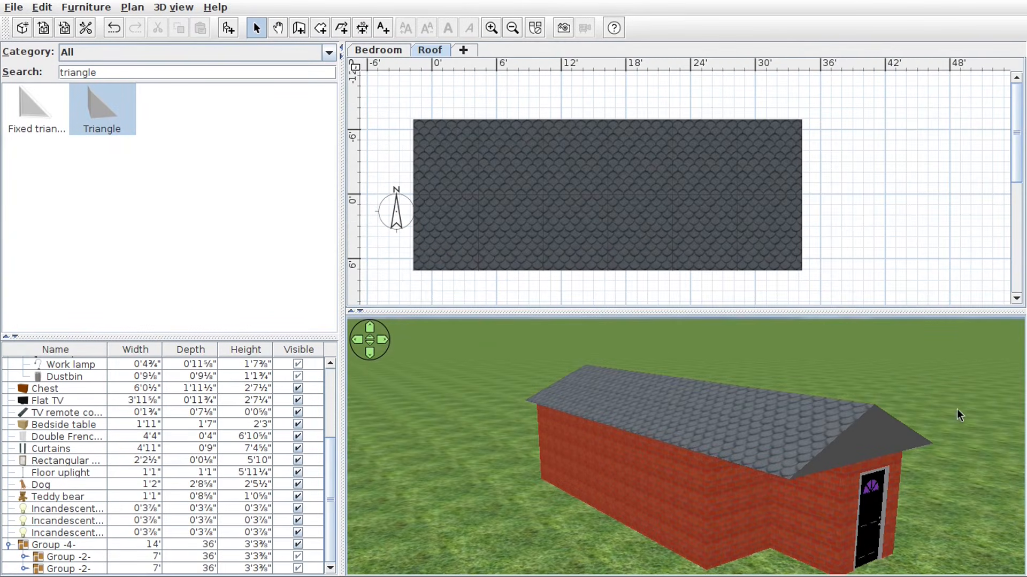
drag(957, 409, 662, 502)
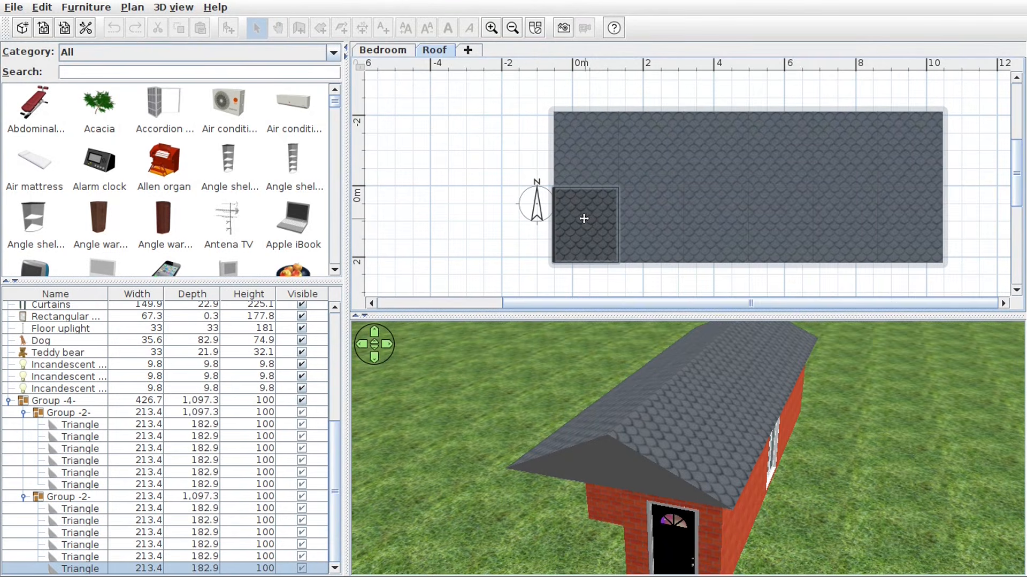
drag(585, 217, 471, 218)
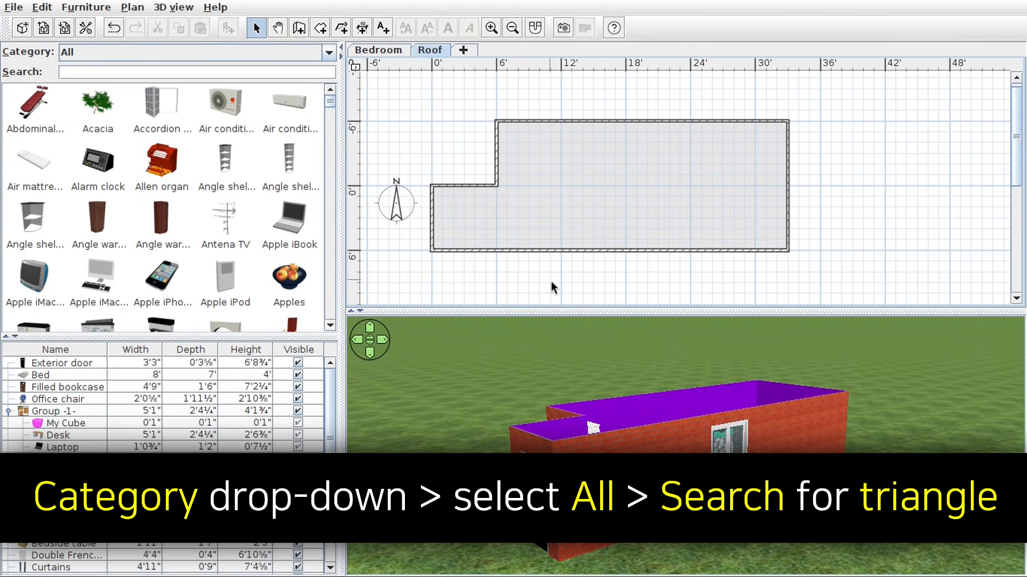
- Search all categories of the furniture catalog for triangle
click(331, 54)
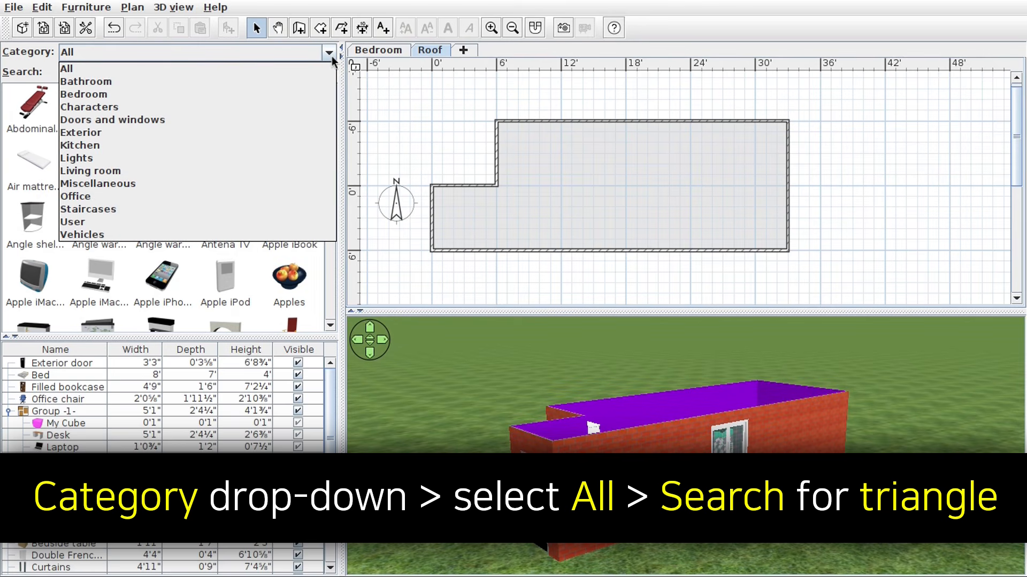
click(313, 70)
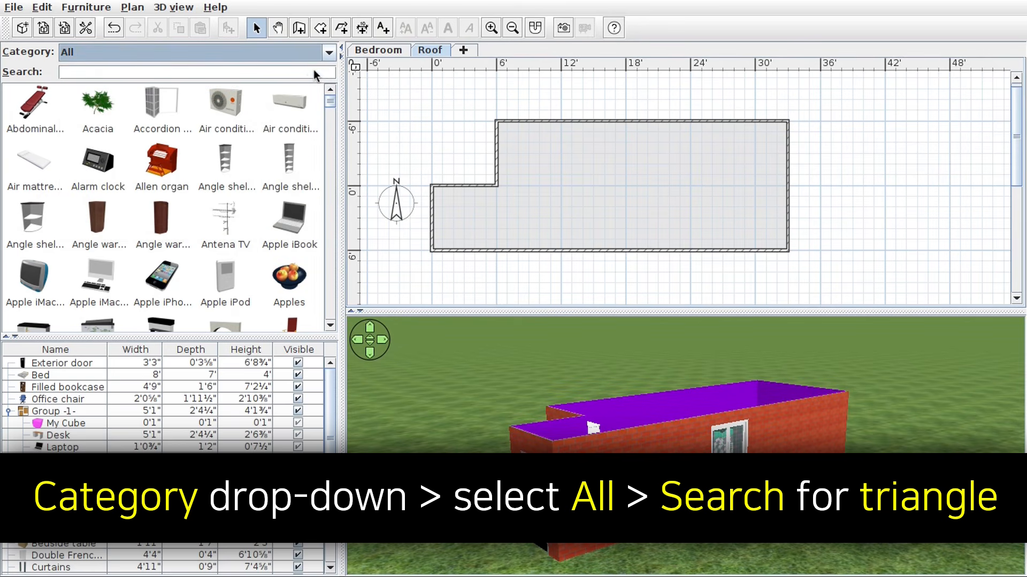
click(308, 73)
text(triangle)
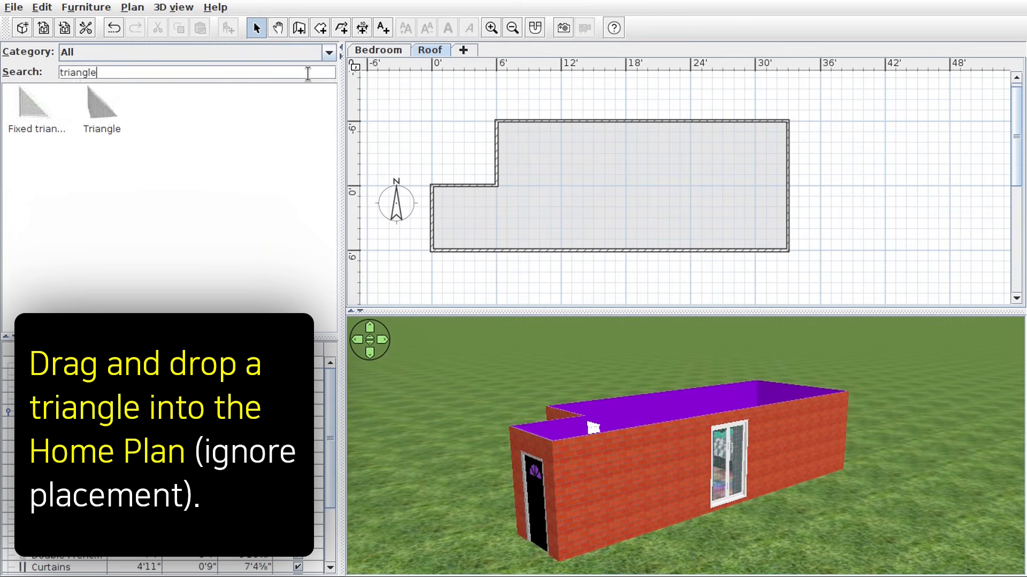
- Place a Triangle from the catalog on the Roof level plan, in the empty area east of the walls
click(100, 106)
drag(100, 105, 852, 215)
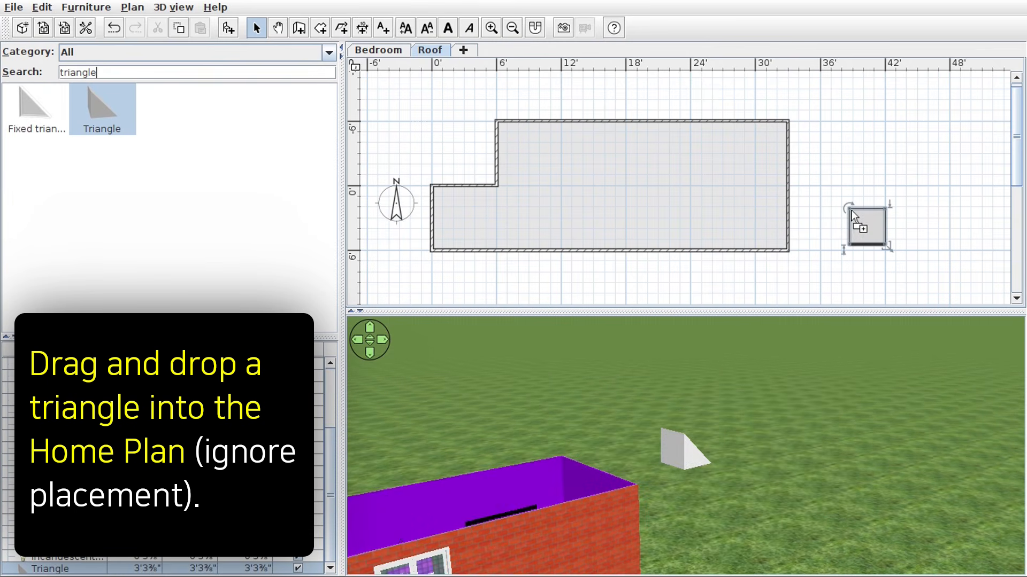
drag(588, 471, 365, 421)
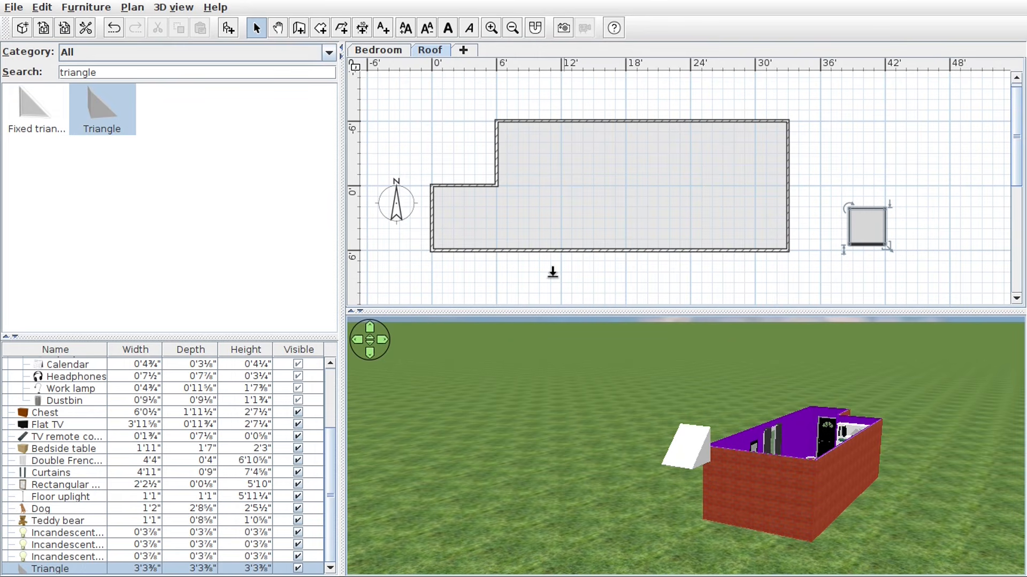
- Check the length dimension of the east wall on the Bedroom level and return to the Roof level
click(404, 54)
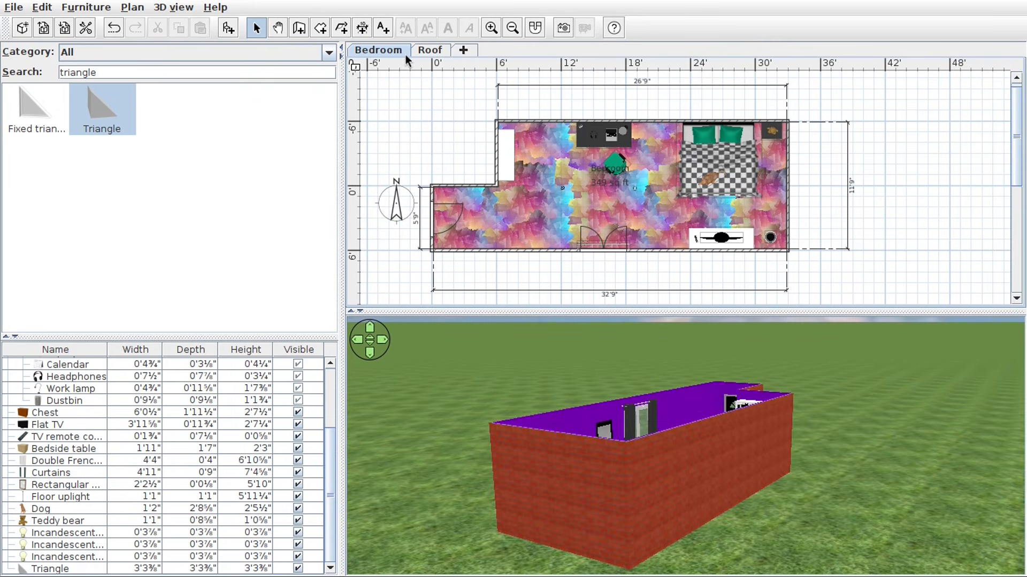
click(849, 211)
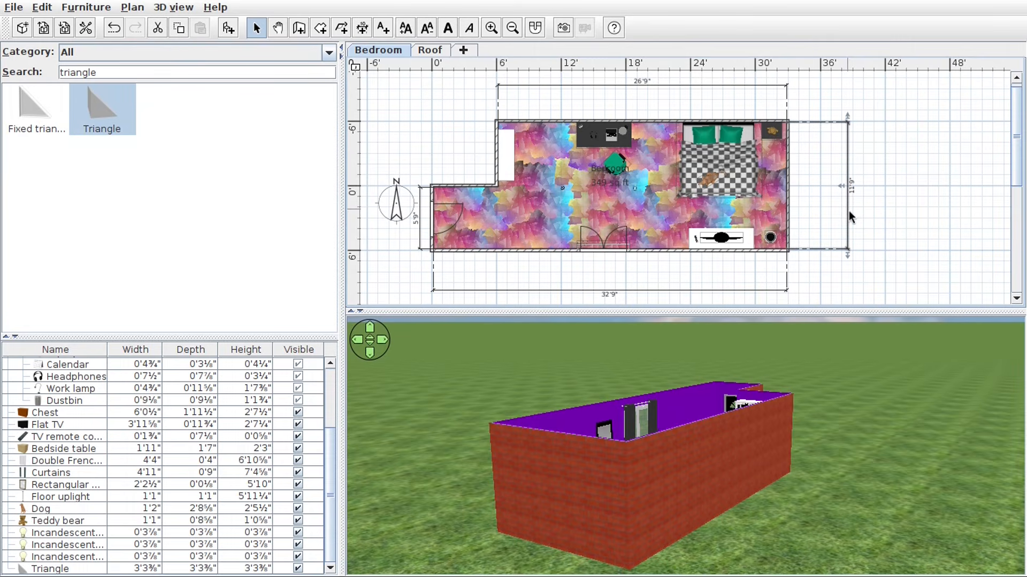
click(430, 54)
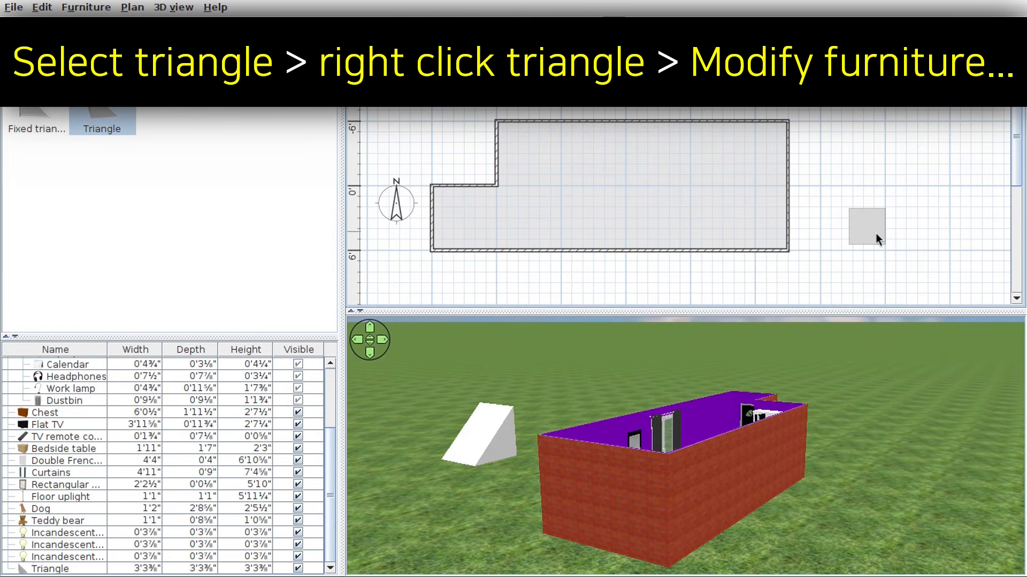
- Open the placed triangle's furniture settings and set its width to 7' and its depth to 6'
click(876, 233)
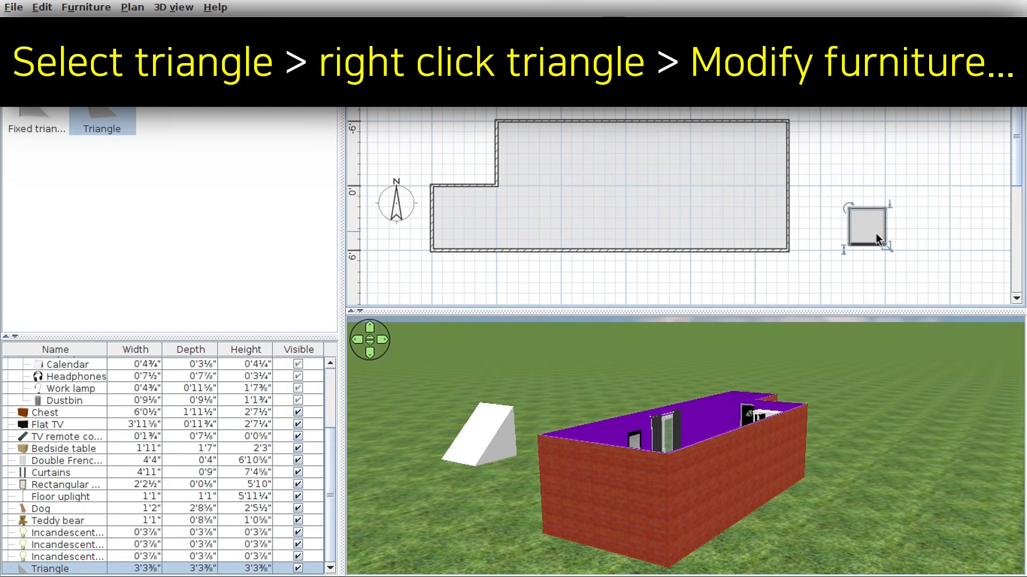
right_click(876, 233)
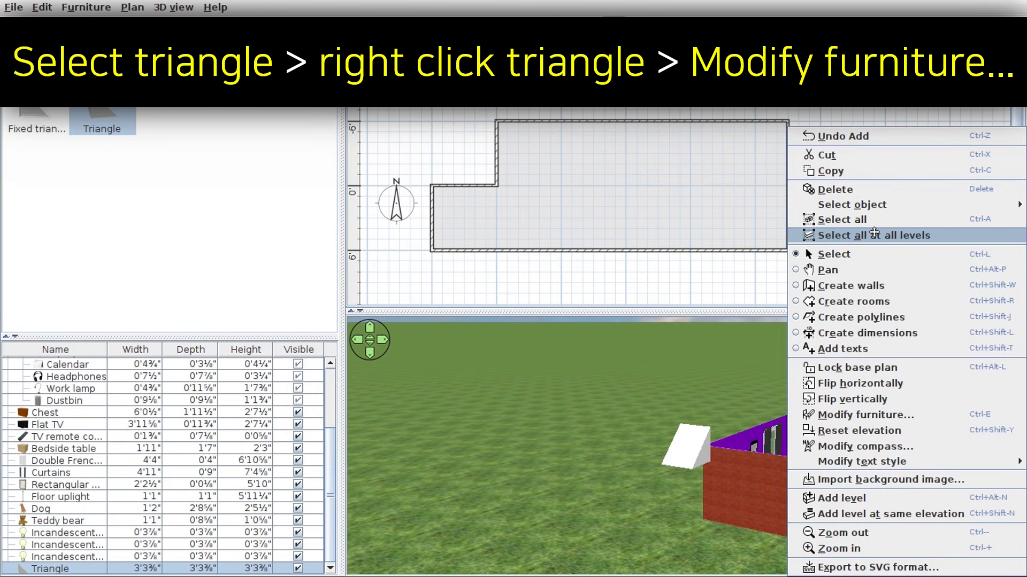
click(915, 415)
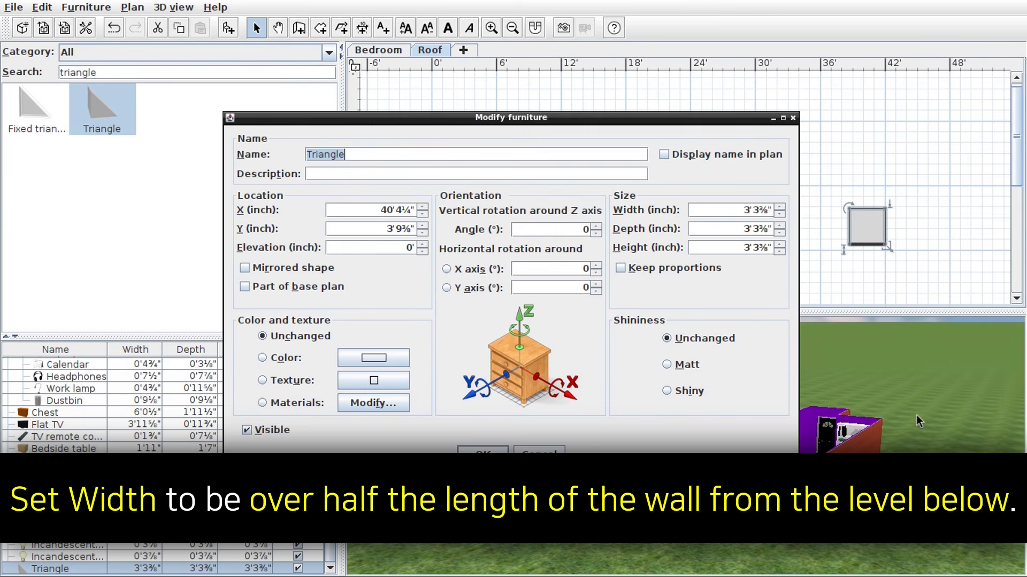
double_click(756, 209)
click(757, 210)
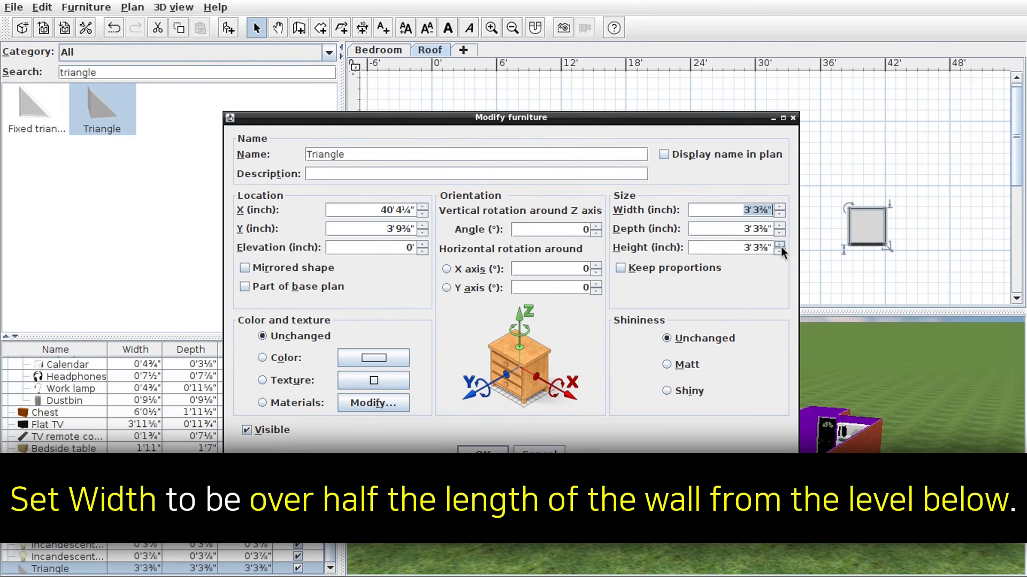
text(7')
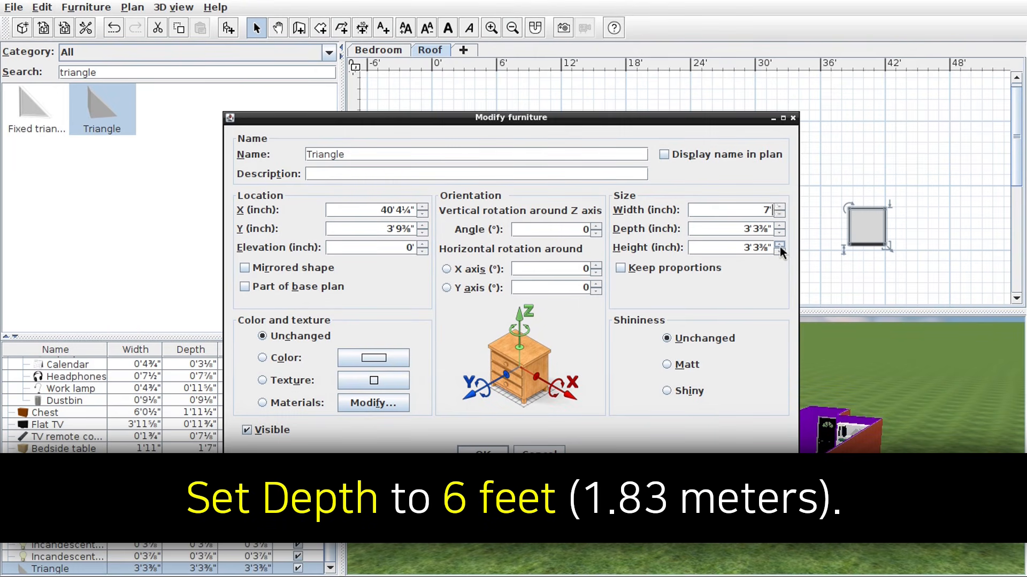
key(Tab)
text(6')
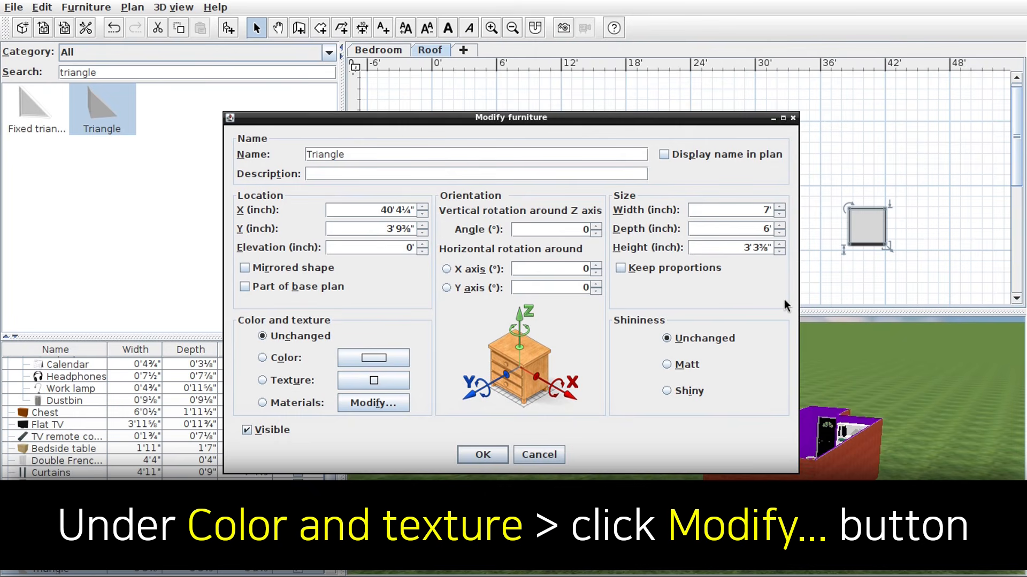
- Choose the Roof - Round blue slates texture for the triangle's slope material
click(394, 407)
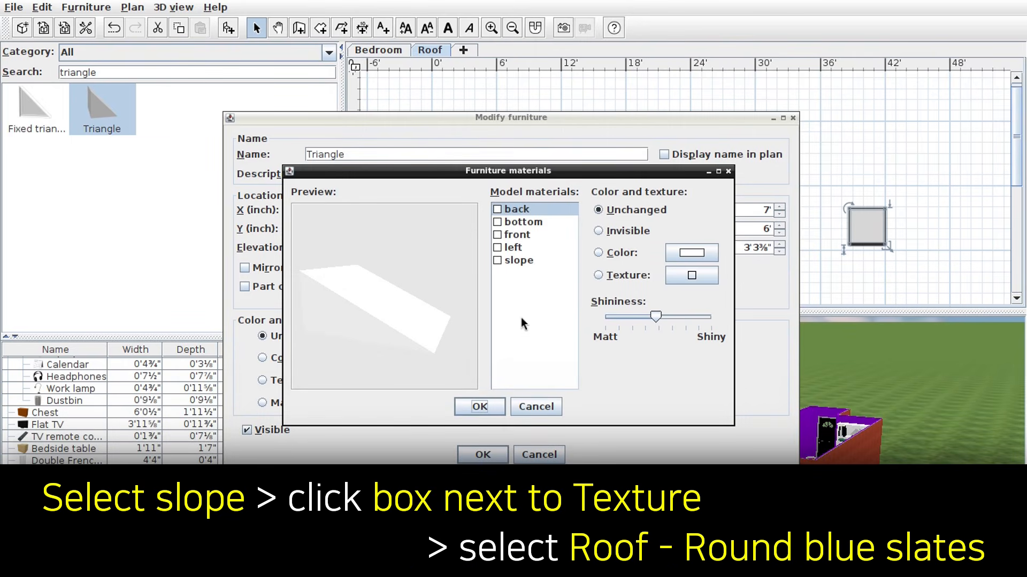
click(530, 265)
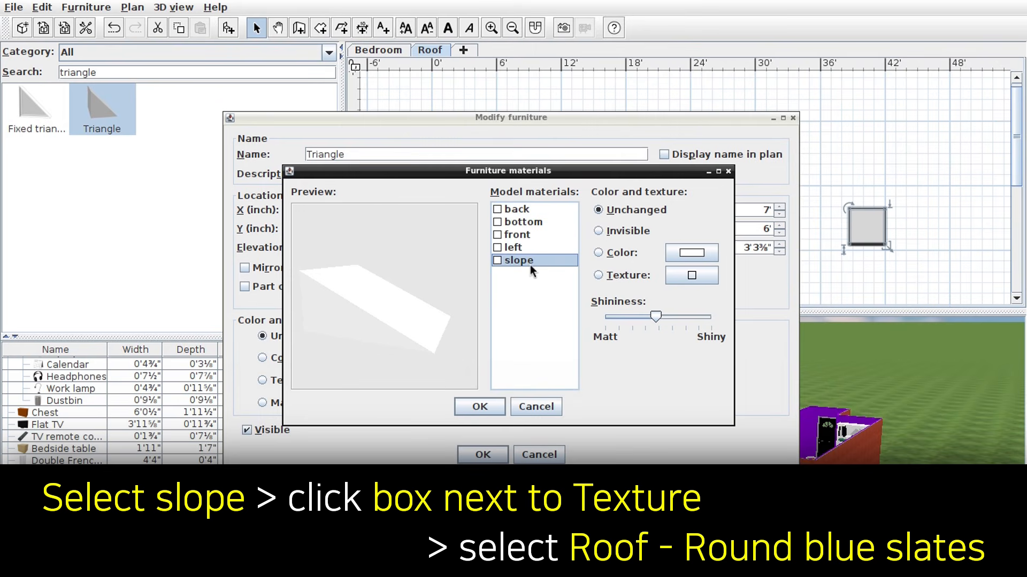
click(679, 281)
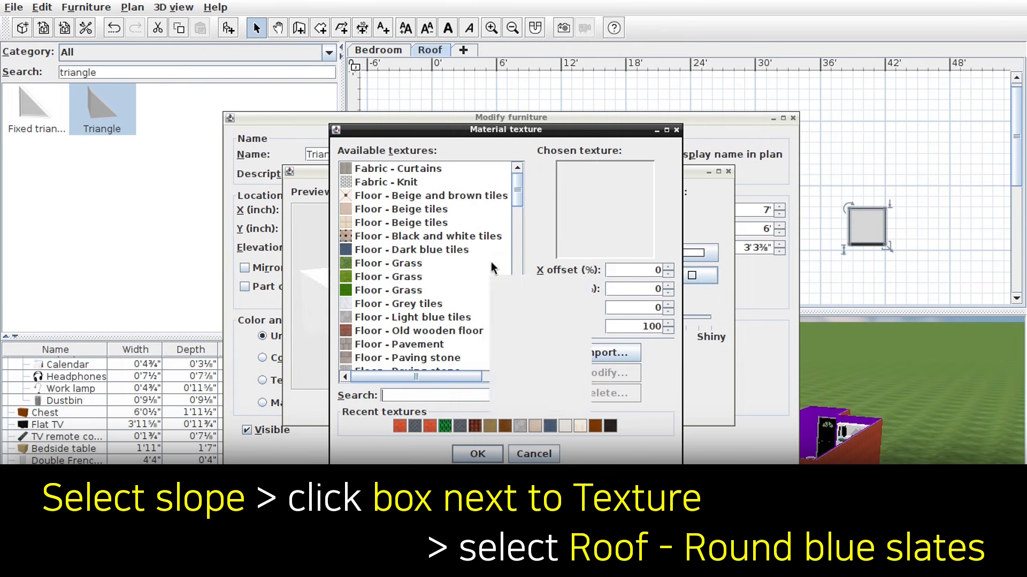
scroll(491, 261, down, 5)
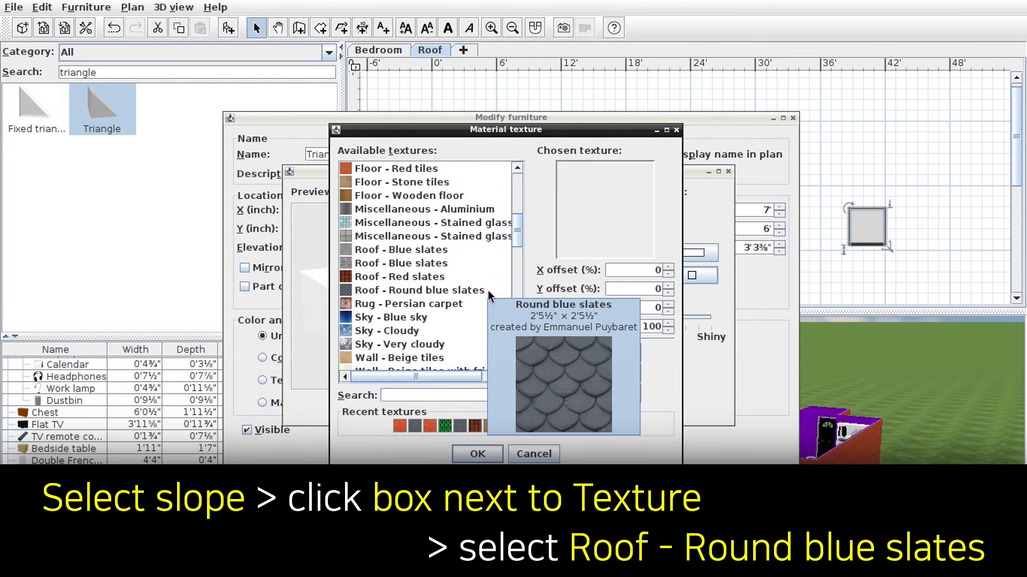
click(487, 290)
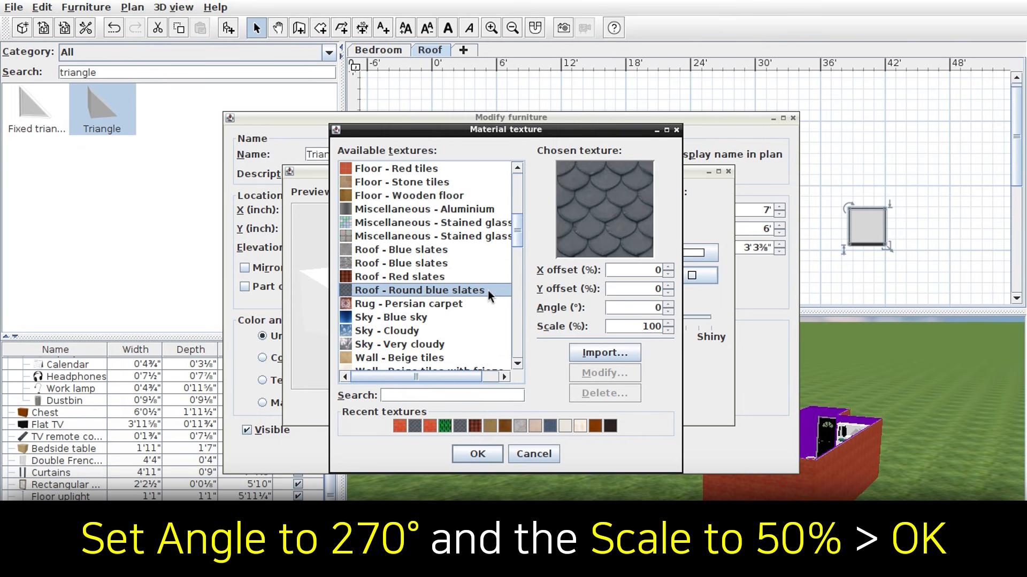
- Set the slate texture's angle to 270° and its scale to 50%, and apply it to the slope
click(657, 307)
key(BackSpace)
text(27)
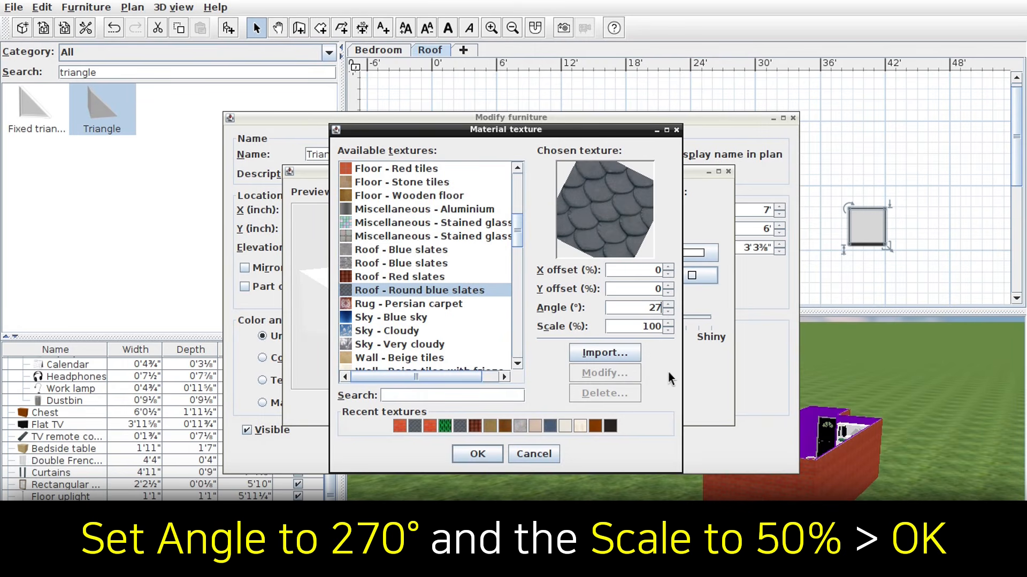
text(0)
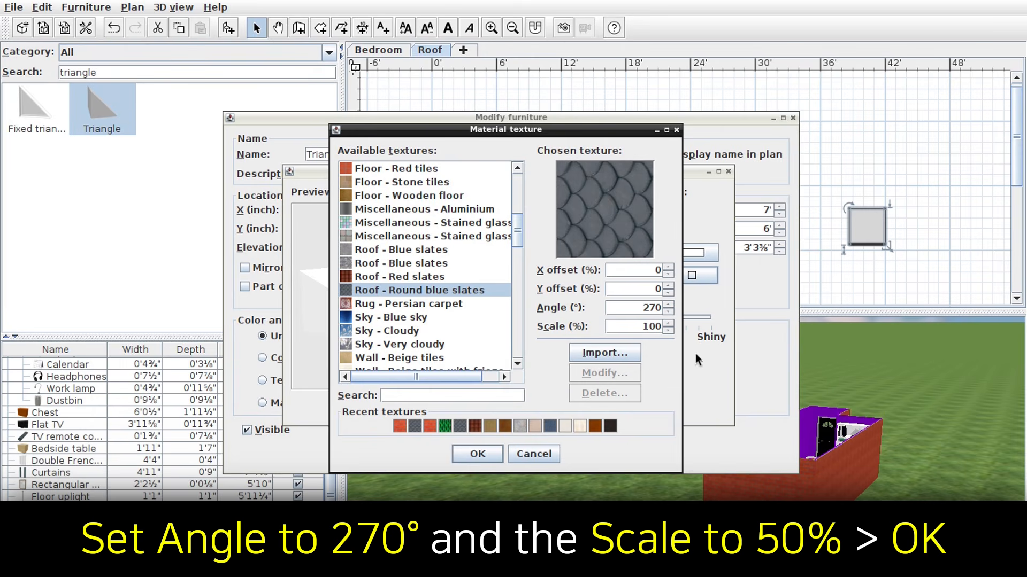
click(656, 327)
key(BackSpace)
key(BackSpace)
key(BackSpace)
text(50)
click(493, 456)
mouse_move(462, 281)
mouse_down()
mouse_move(440, 308)
mouse_move(454, 277)
mouse_up()
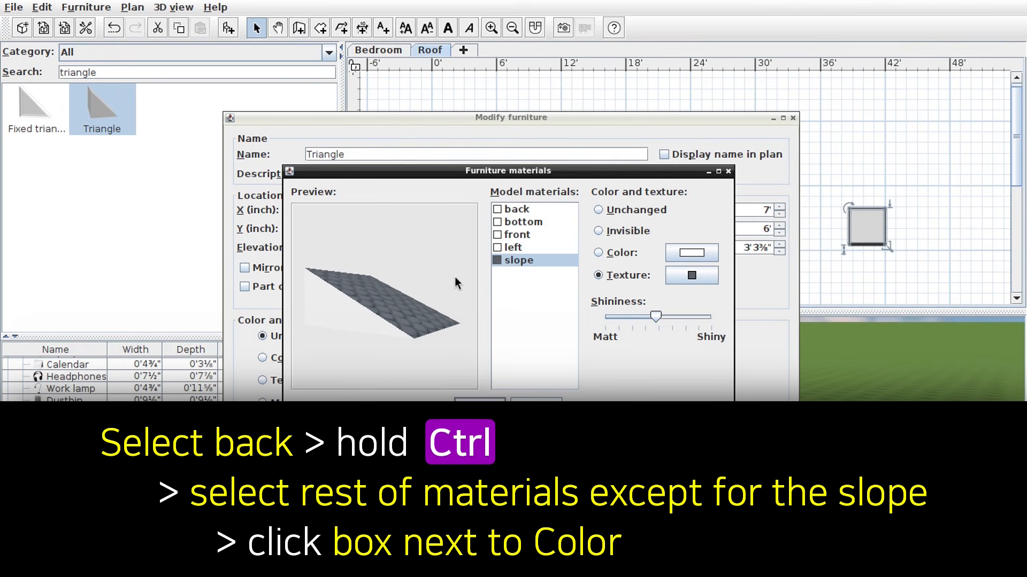
- Color the triangle's back, bottom, front and left materials dark grey and apply all the furniture changes
click(514, 212)
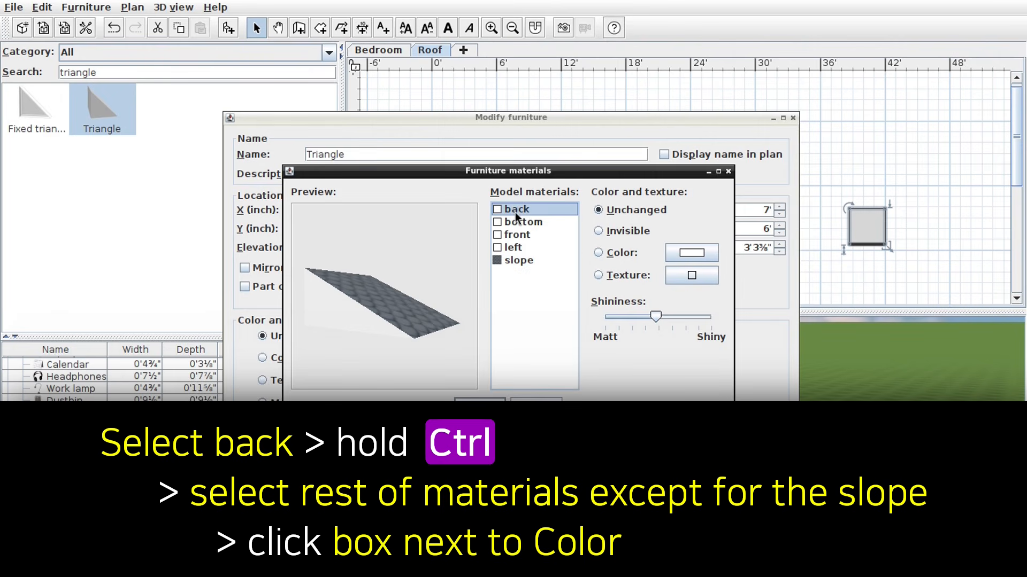
ctrl+click(518, 222)
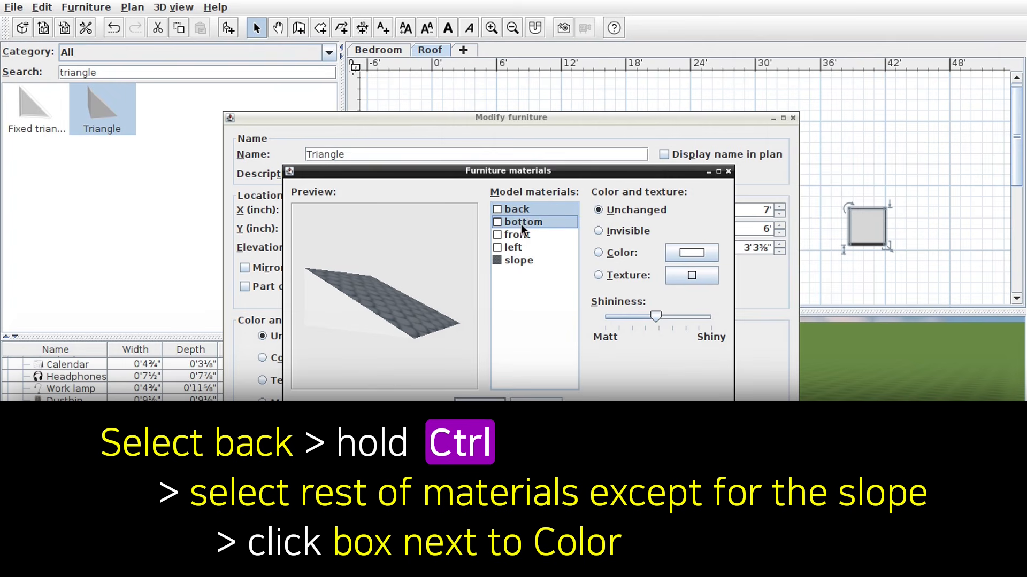
ctrl+click(525, 237)
ctrl+click(524, 248)
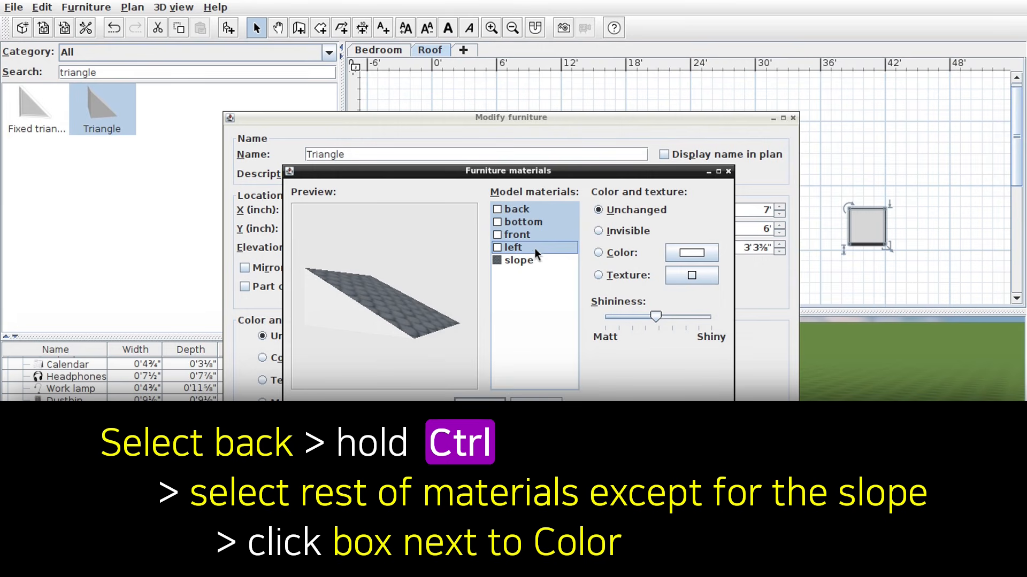
click(676, 257)
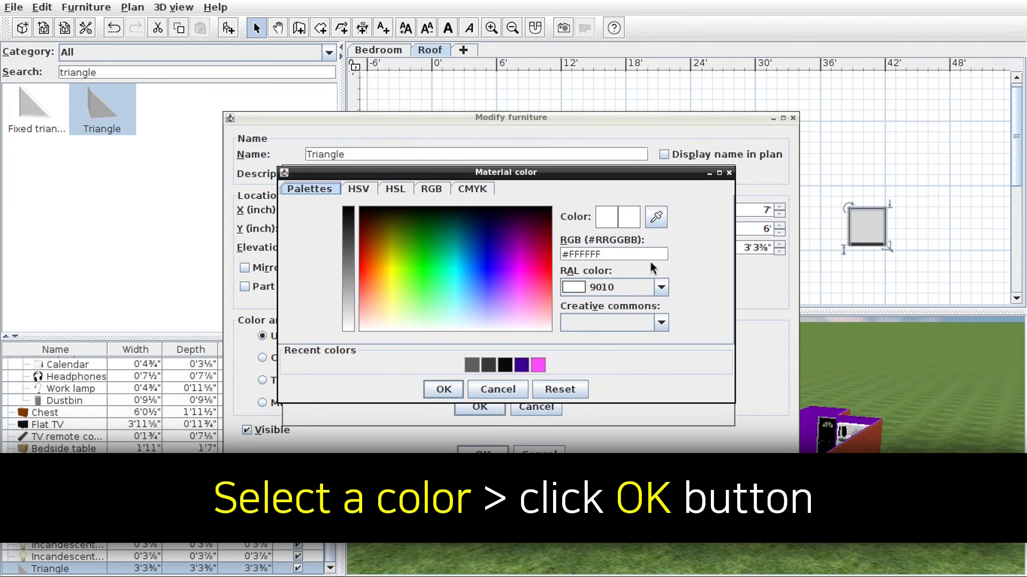
click(350, 251)
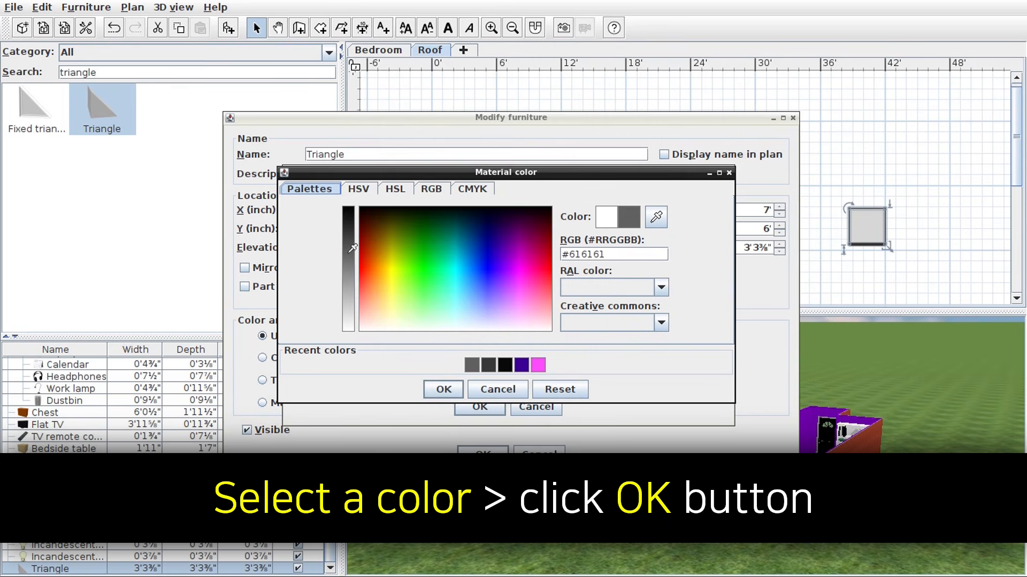
click(353, 244)
click(455, 390)
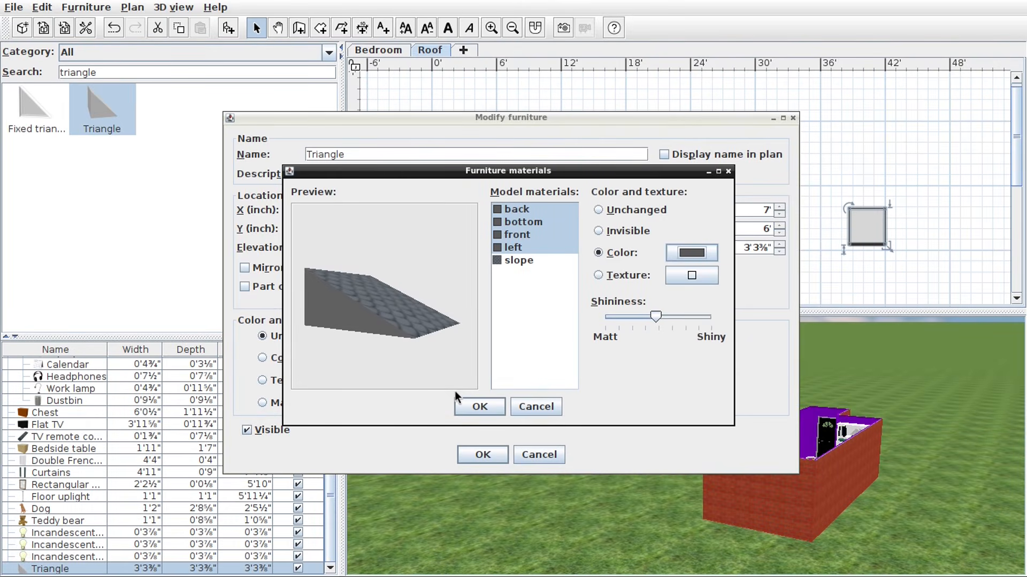
mouse_move(359, 336)
mouse_down()
mouse_move(350, 333)
mouse_move(414, 327)
mouse_move(417, 312)
mouse_move(359, 322)
mouse_up()
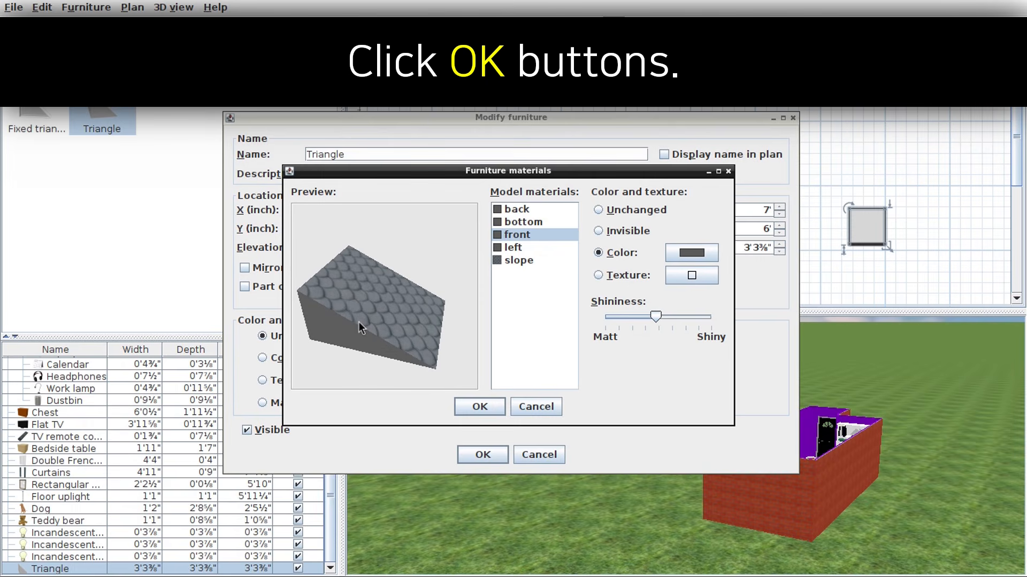
click(489, 409)
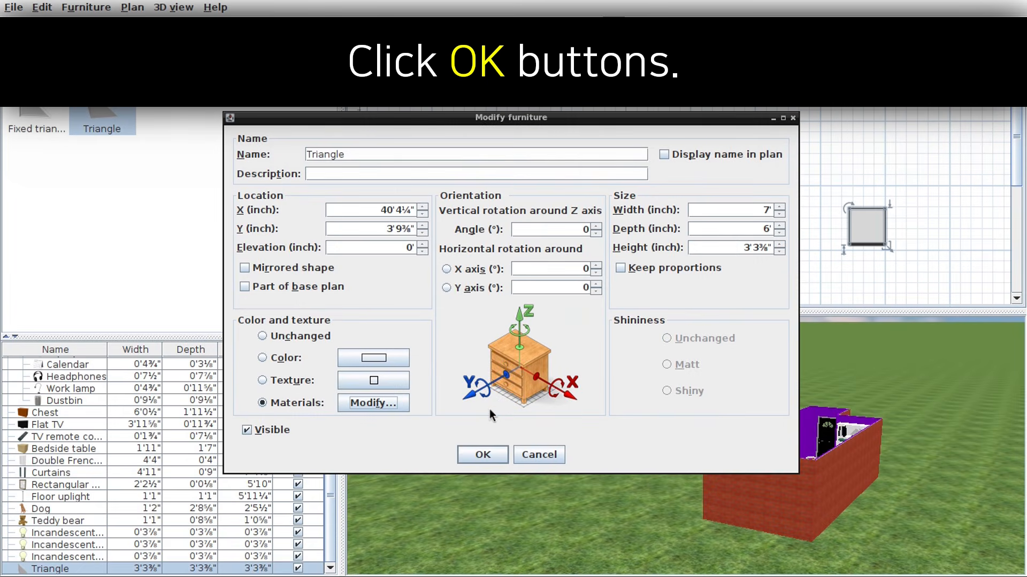
click(502, 459)
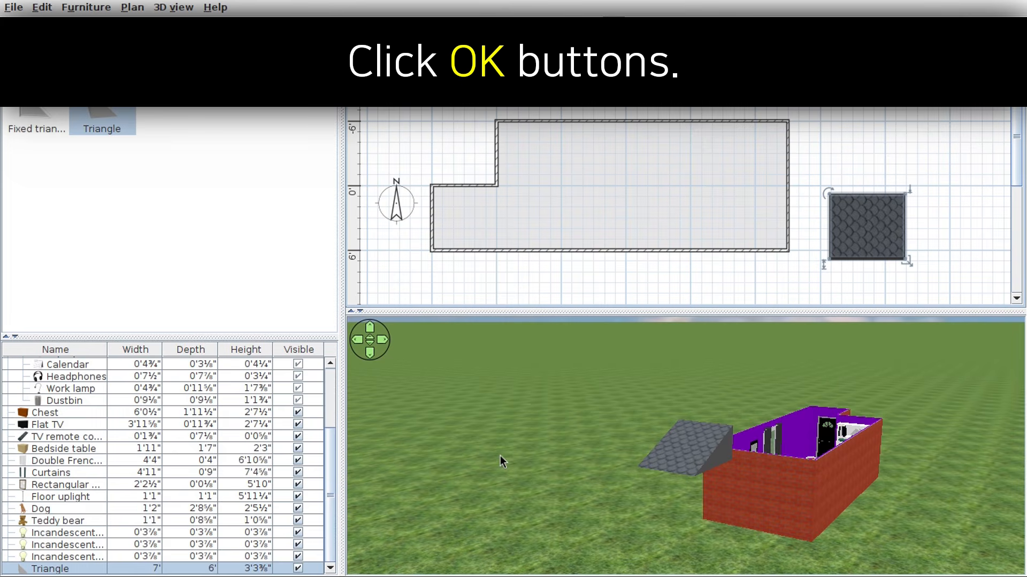
- Rotate the slate triangle a quarter turn clockwise and move it just south of the building's southeast corner
scroll(782, 475, up, 5)
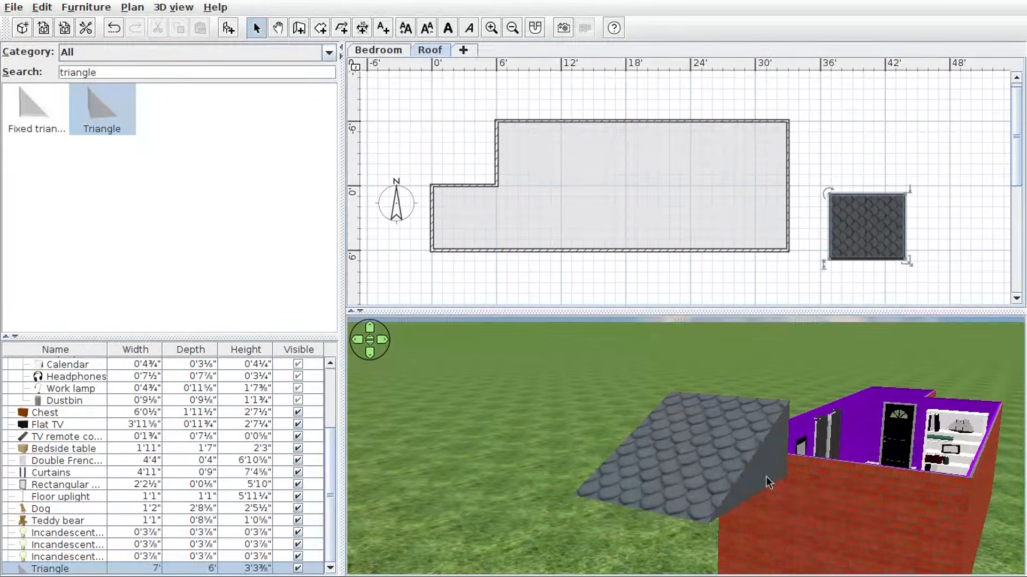
drag(766, 476, 869, 305)
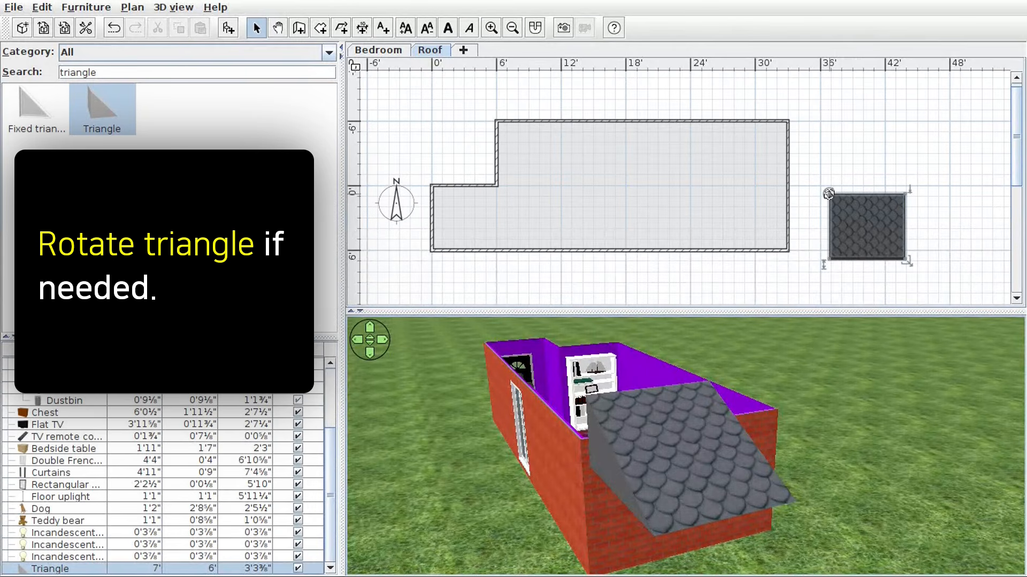
drag(828, 194, 899, 196)
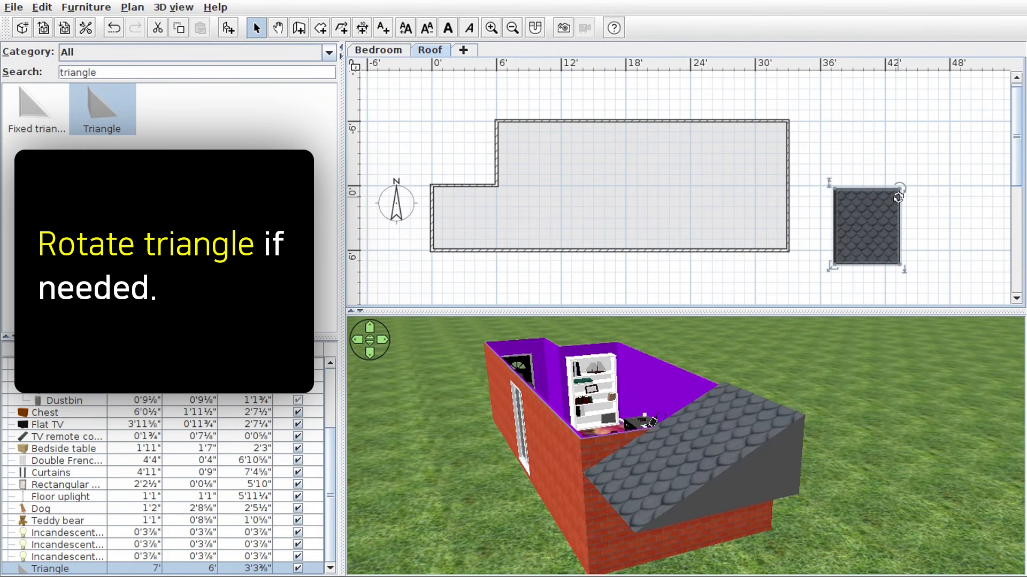
scroll(898, 197, down, 1)
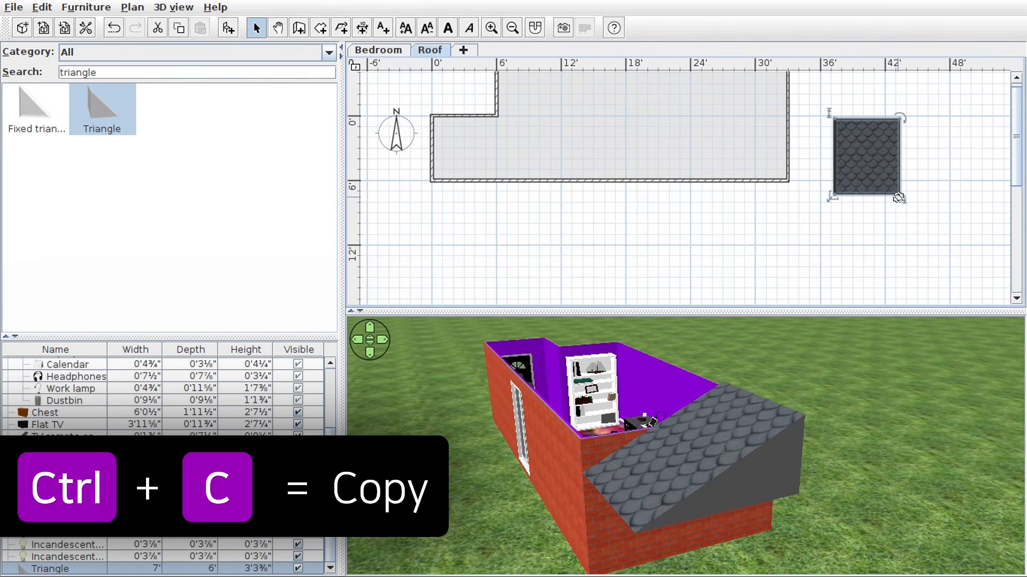
drag(860, 170, 768, 236)
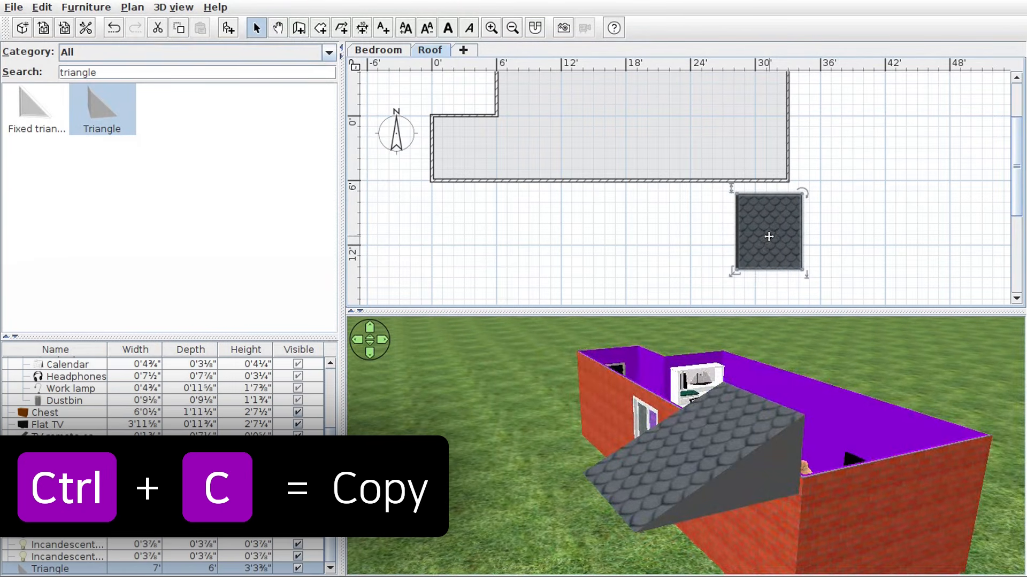
- Copy the slate triangle and snap two pasted copies in a row along its west side, ignoring their alignment
key(ctrl+v)
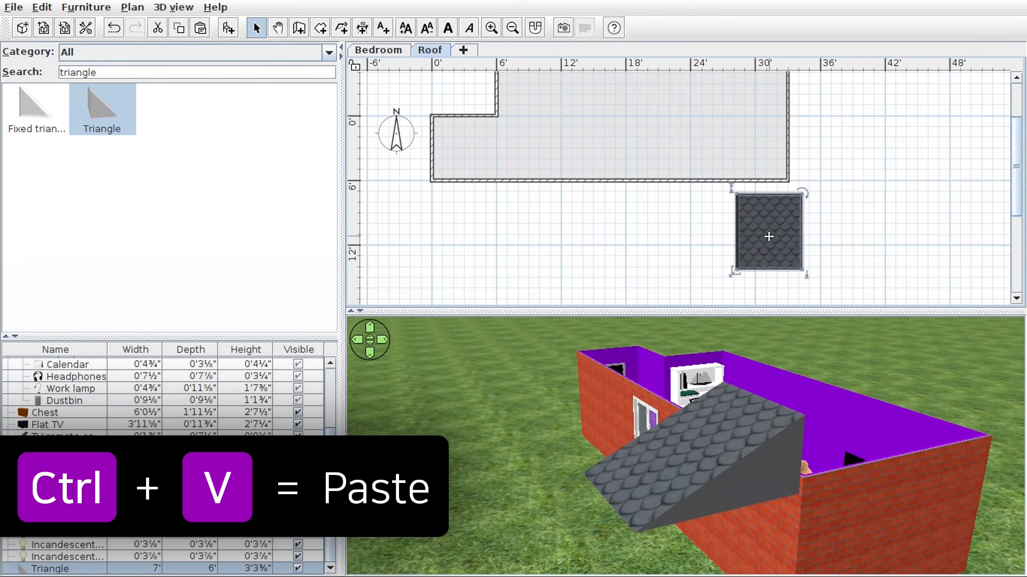
key(ctrl+v)
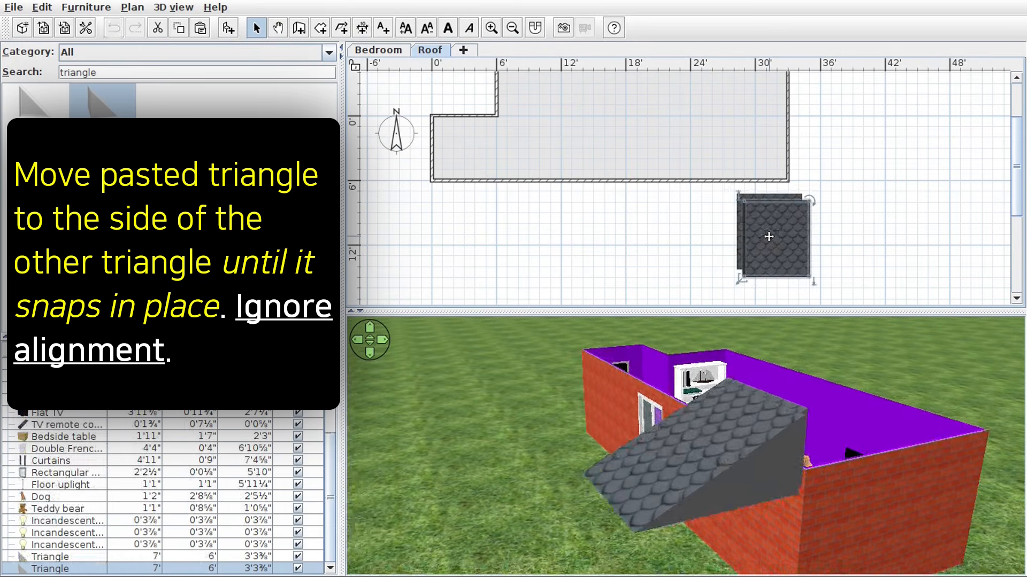
drag(768, 236, 695, 232)
drag(696, 235, 696, 238)
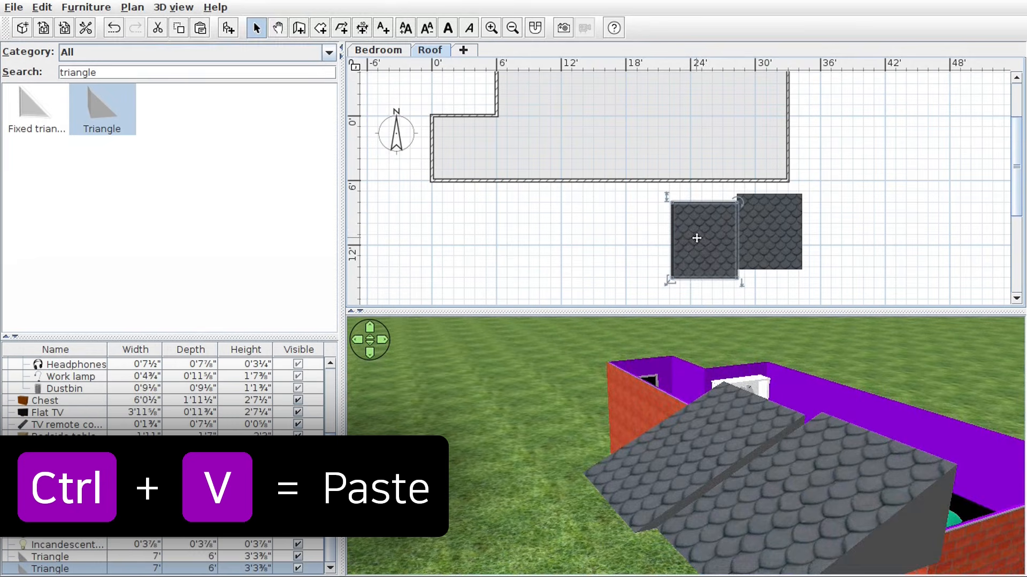
key(ctrl+v)
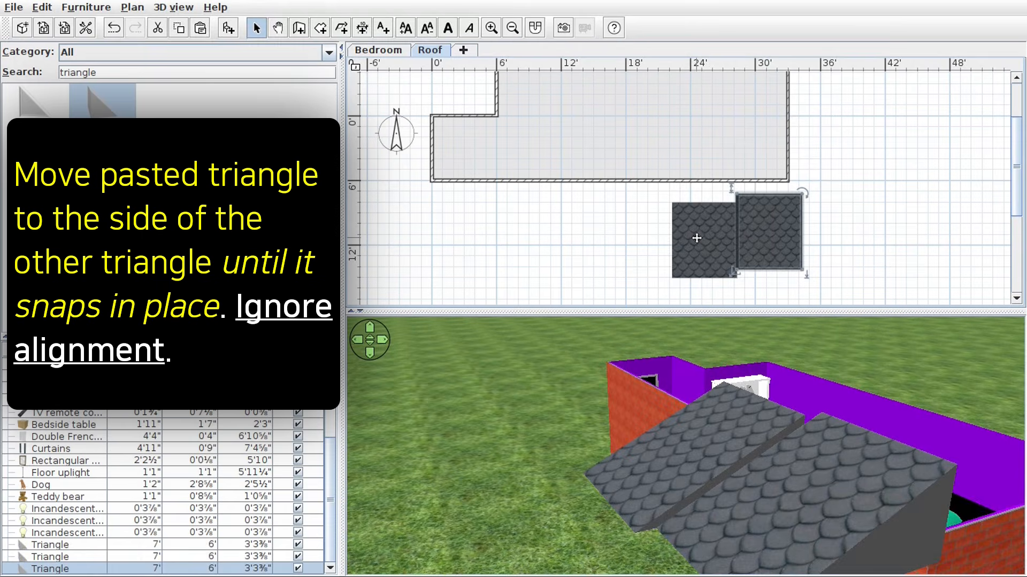
drag(758, 229, 625, 232)
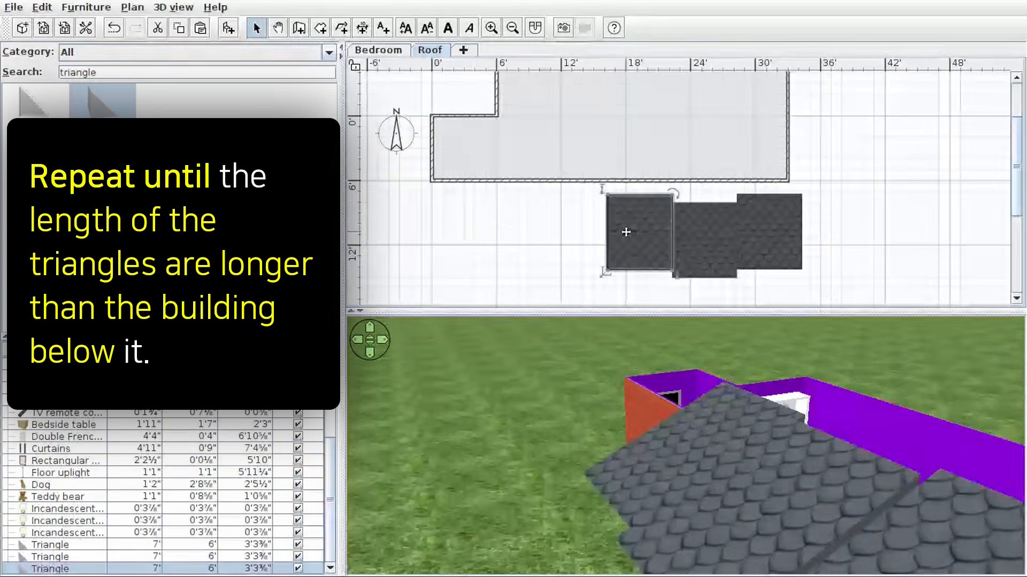
- Paste three more triangles and snap them onto the row's west end until it is longer than the building
key(ctrl+v)
drag(591, 247, 578, 230)
key(ctrl+v)
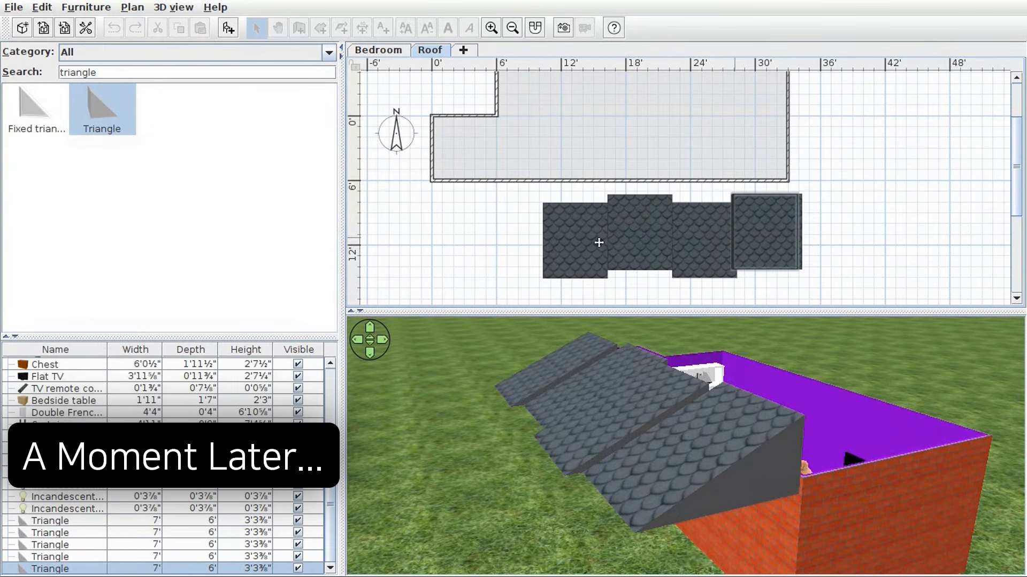
drag(601, 241, 493, 236)
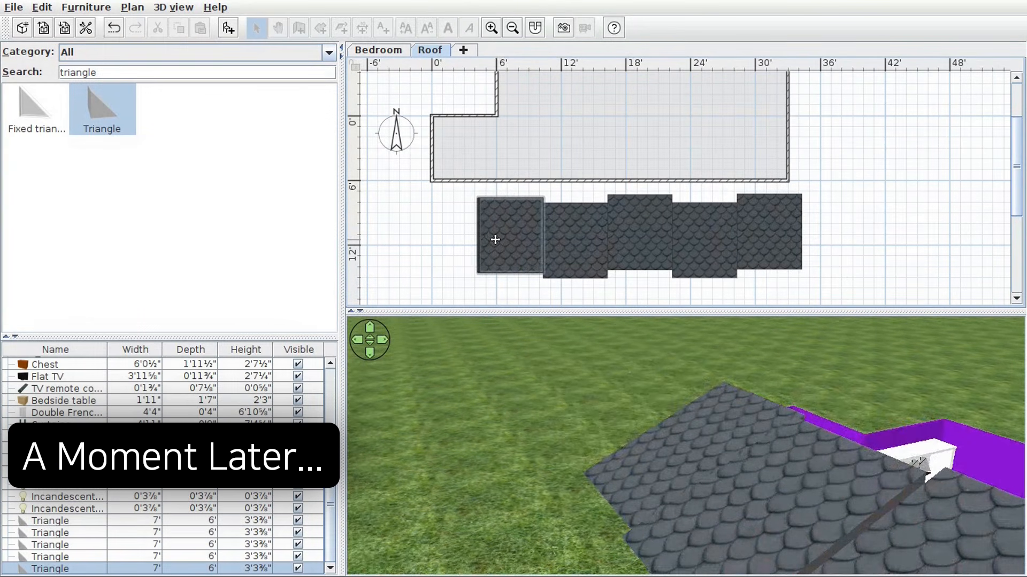
key(ctrl+v)
drag(749, 230, 426, 241)
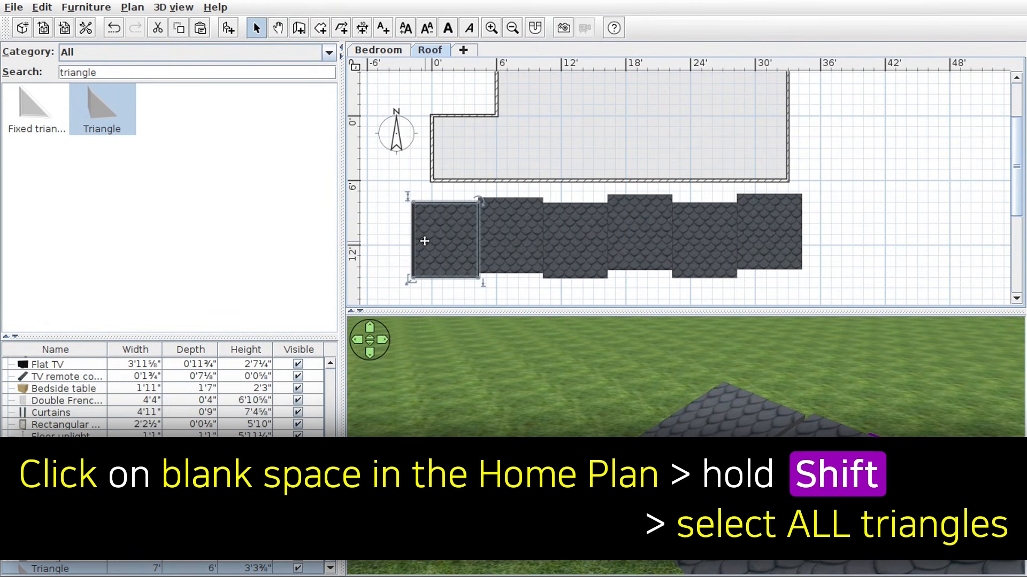
- Select all six triangles in the row and align them on the left side
click(396, 235)
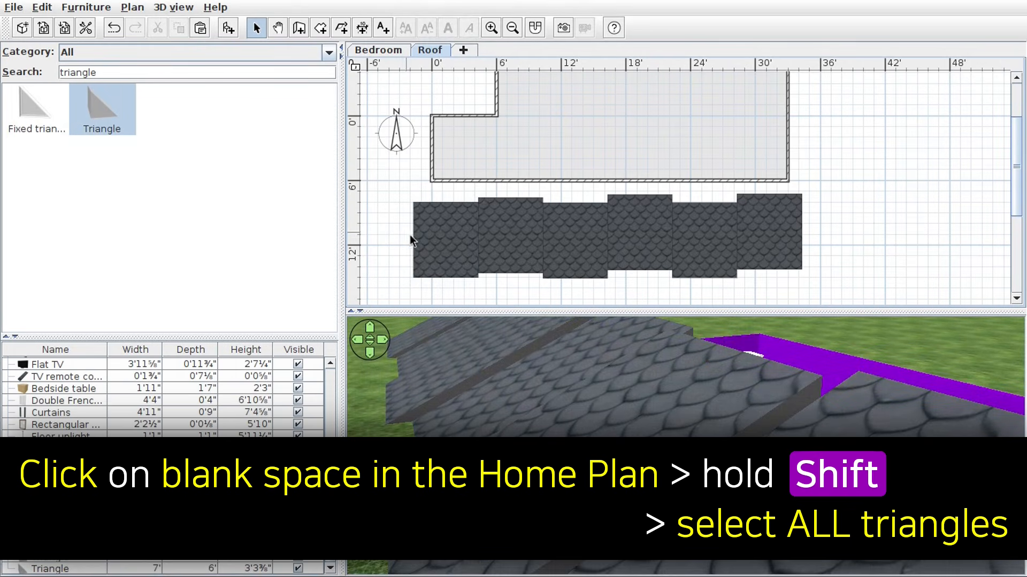
shift+click(438, 237)
shift+click(512, 237)
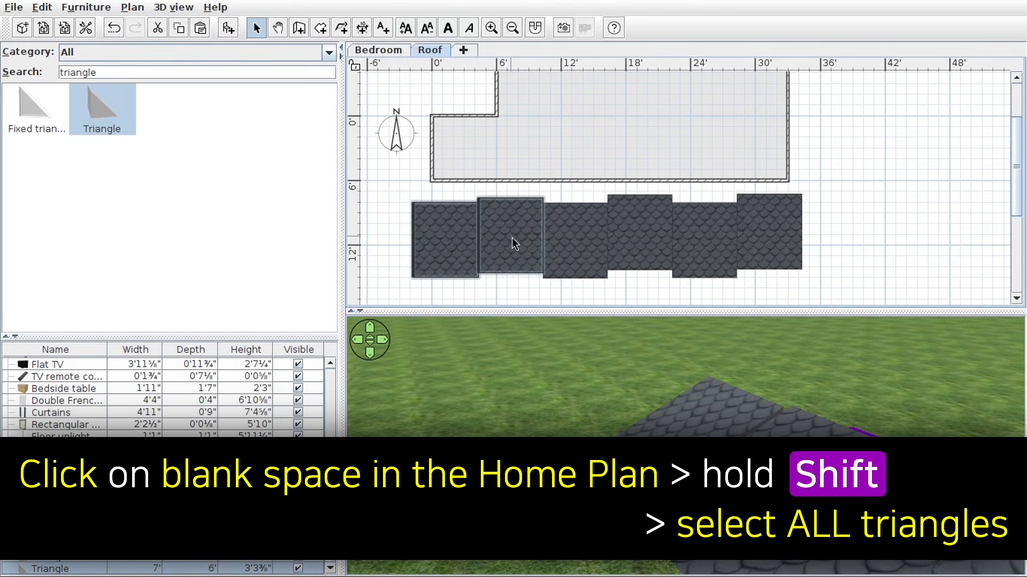
shift+click(569, 244)
shift+click(626, 242)
shift+click(700, 248)
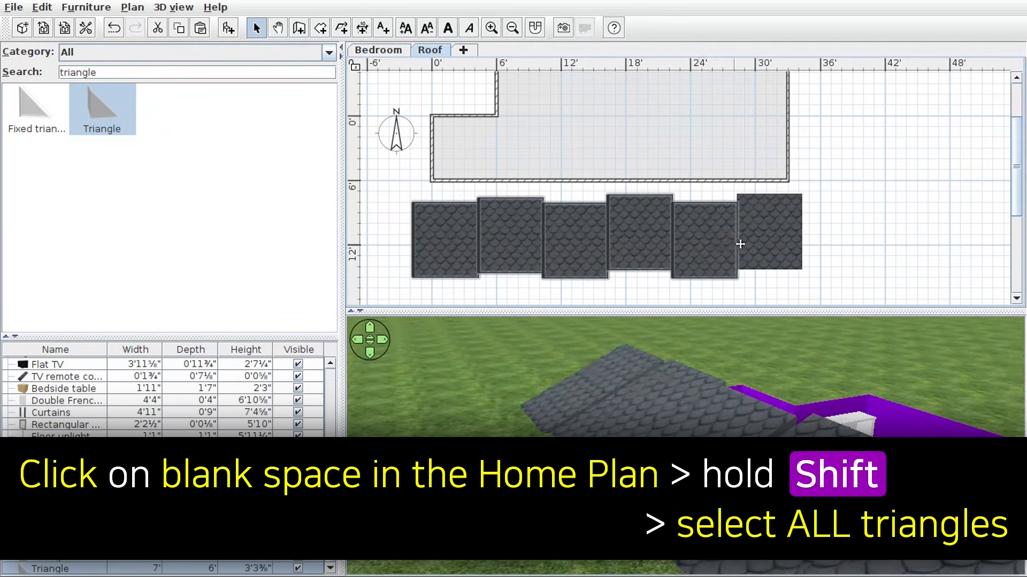
shift+click(759, 248)
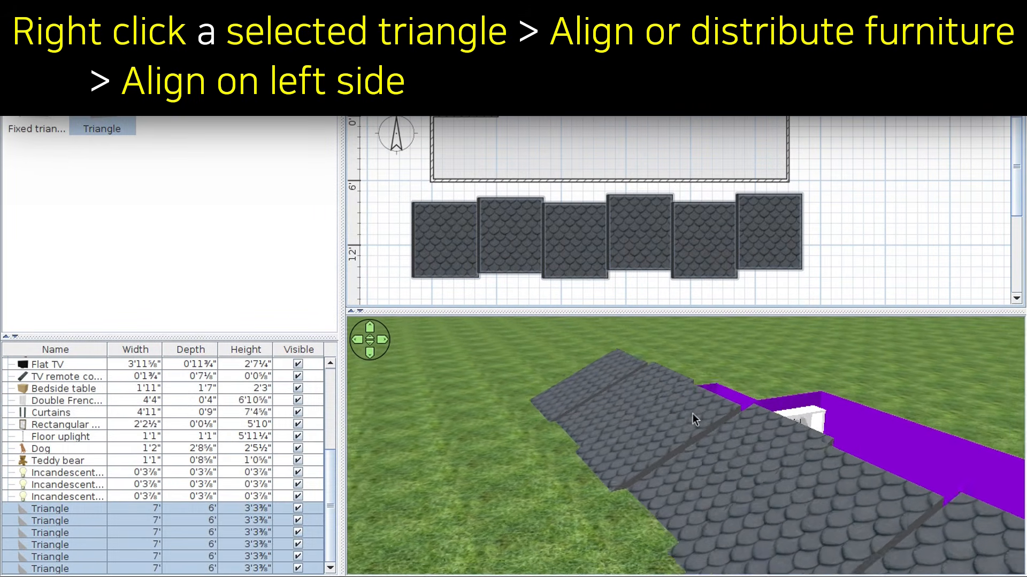
right_click(633, 229)
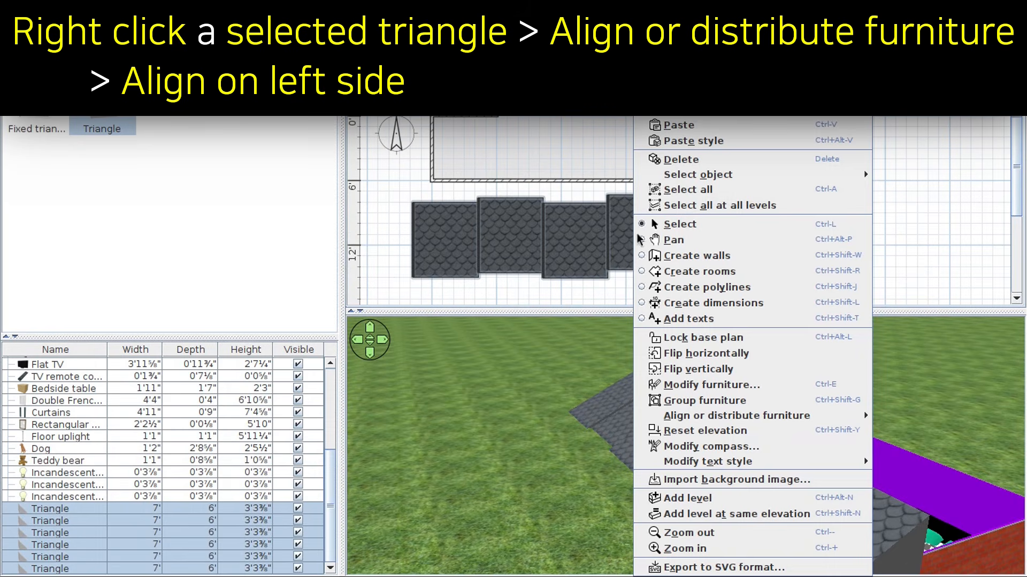
mouse_move(827, 422)
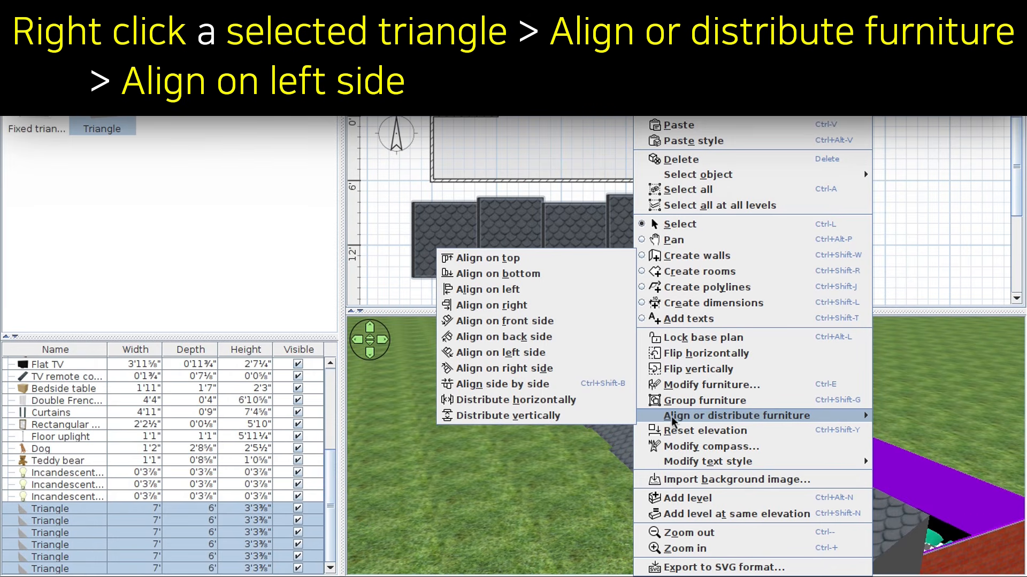
click(579, 356)
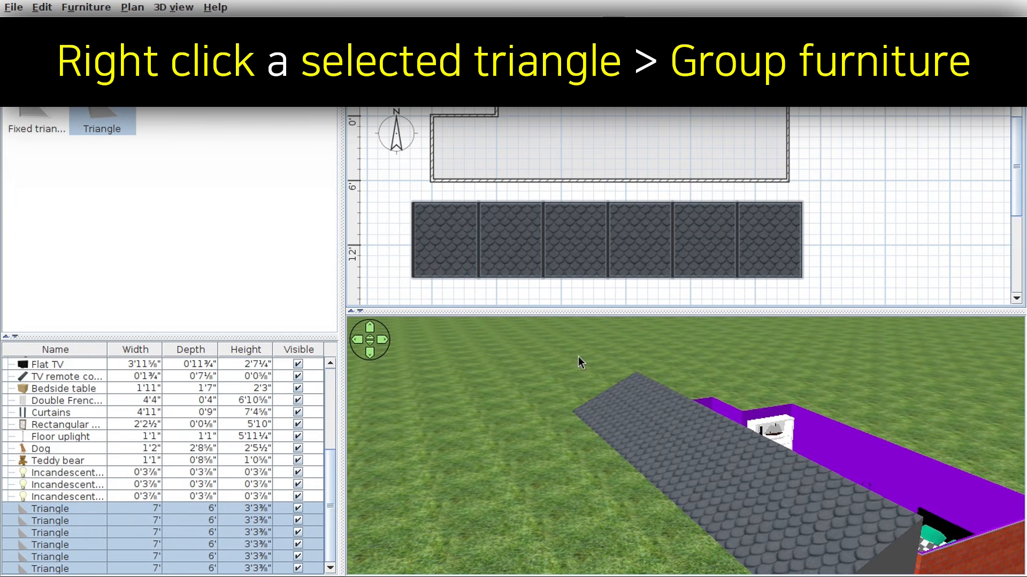
- Group the six aligned triangles and shift the group slightly east so it overhangs both ends of the building
right_click(570, 250)
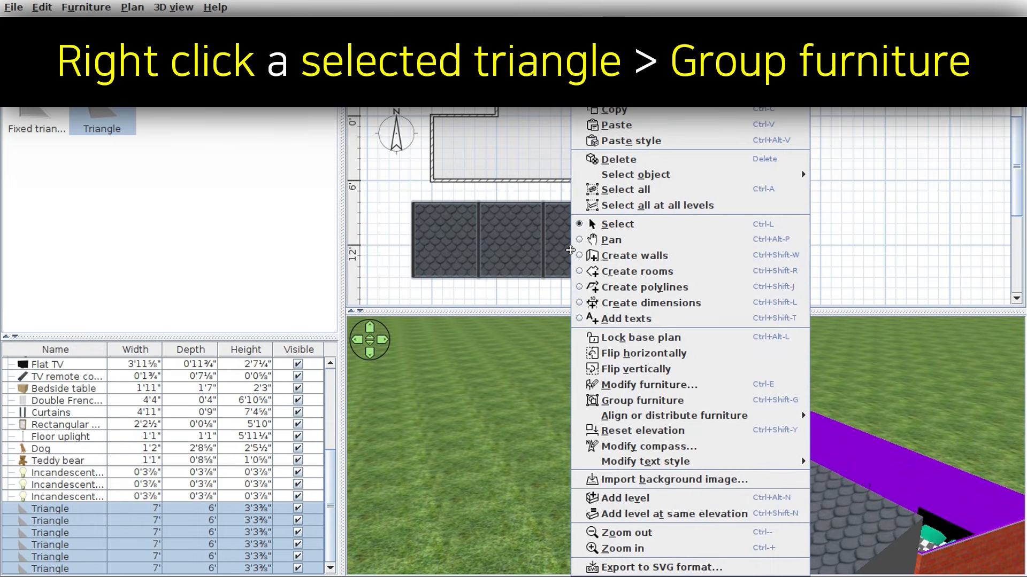
click(691, 401)
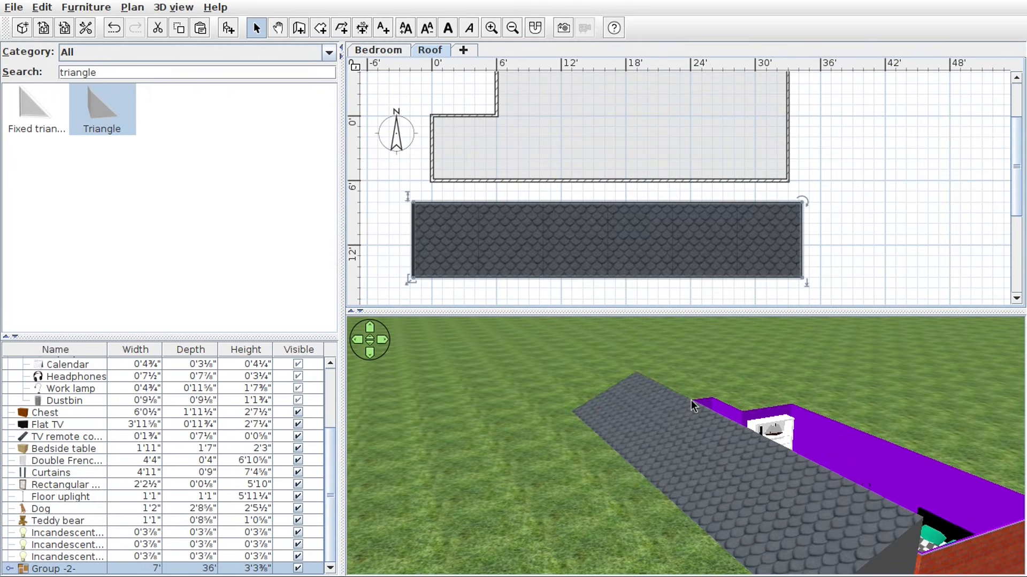
mouse_move(651, 255)
mouse_down()
mouse_move(674, 270)
mouse_move(653, 240)
mouse_move(626, 256)
mouse_move(659, 251)
mouse_up()
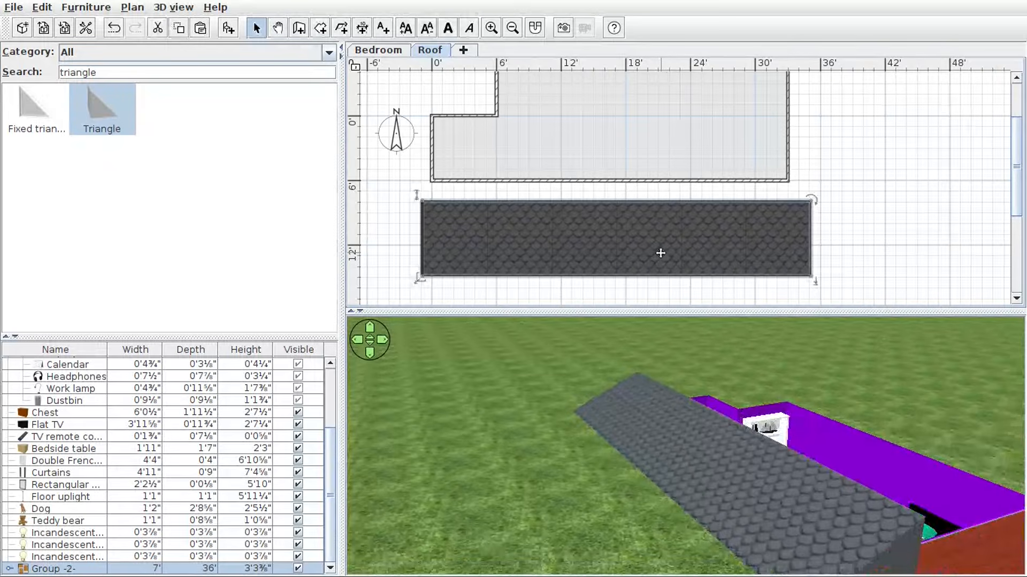
- Copy the triangle group and place the pasted copy parallel to it, a small gap further south
key(ctrl+c)
scroll(660, 253, down, 2)
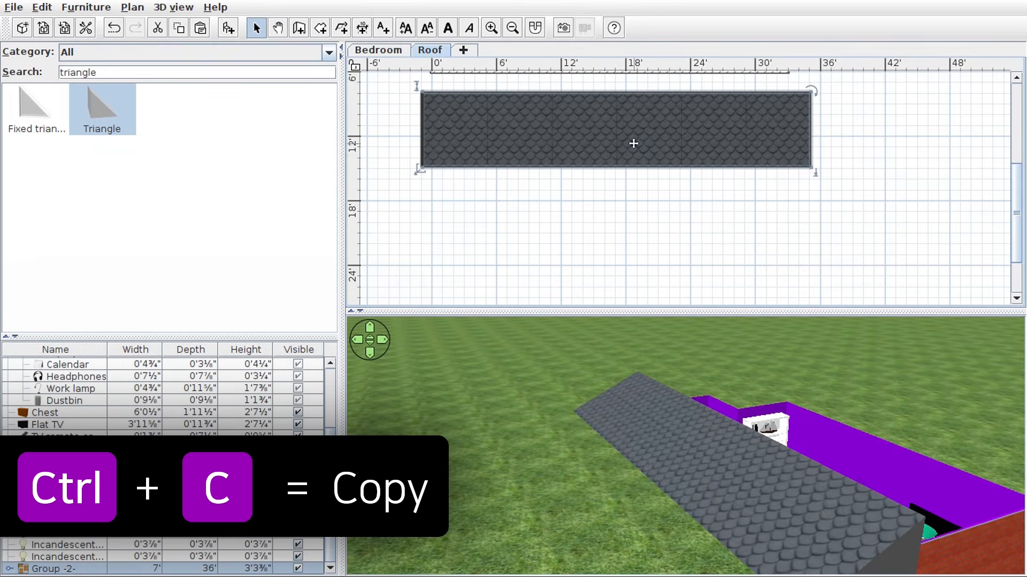
key(ctrl+v)
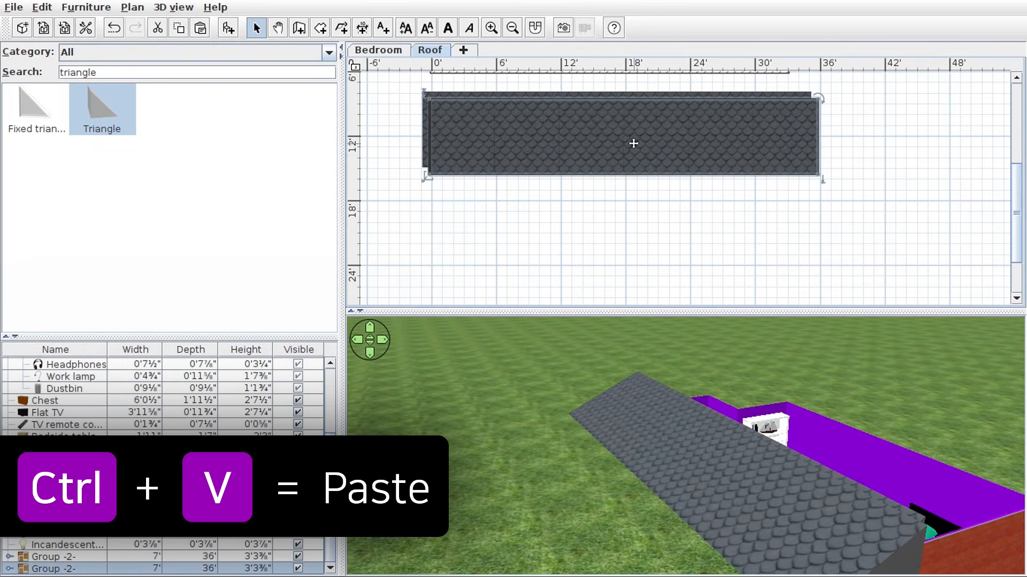
drag(632, 142, 627, 230)
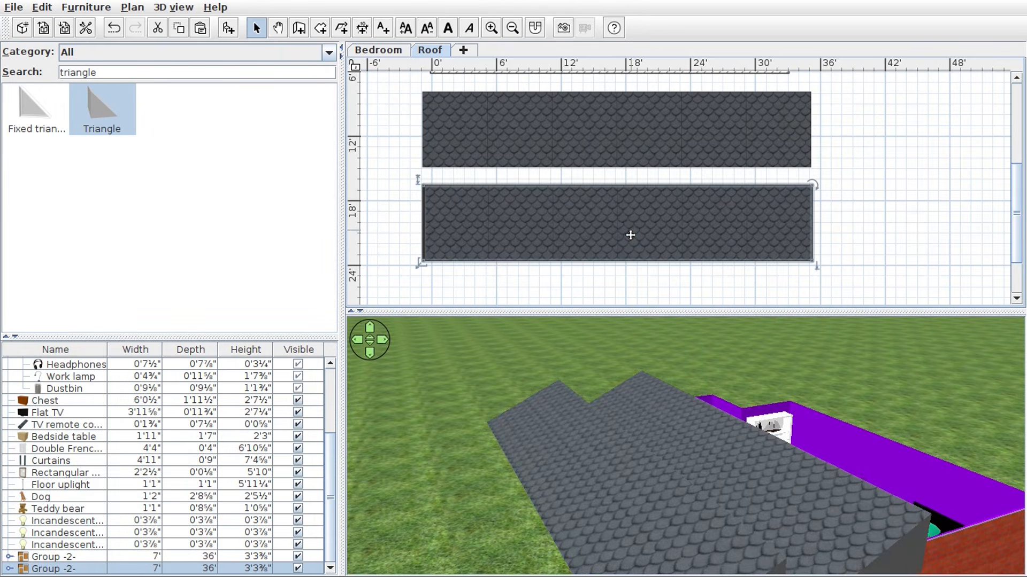
- Rotate the north triangle group 180° so the tall sides face each other, and snap it against the south group
scroll(752, 433, down, 2)
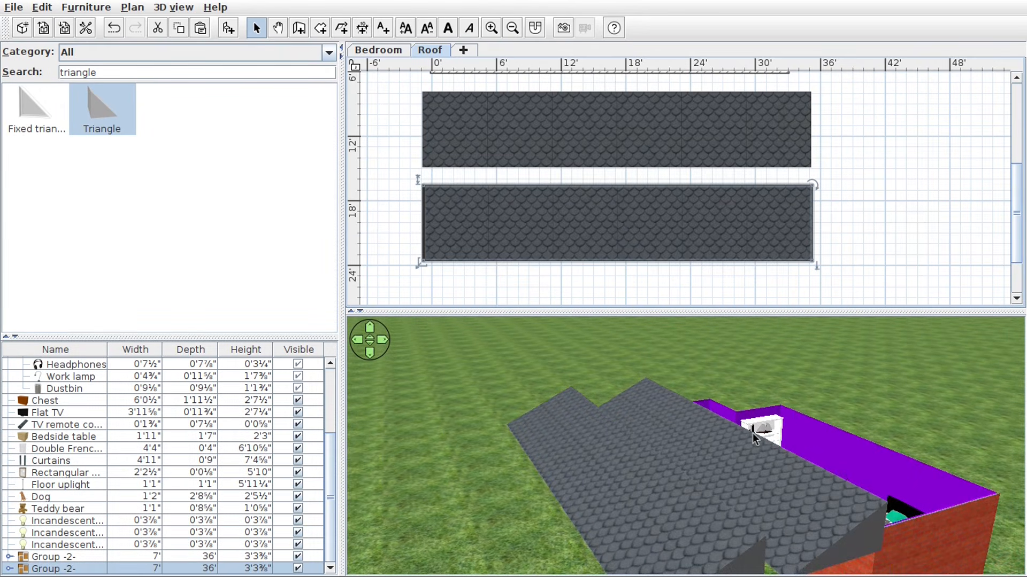
click(672, 423)
drag(671, 422, 643, 418)
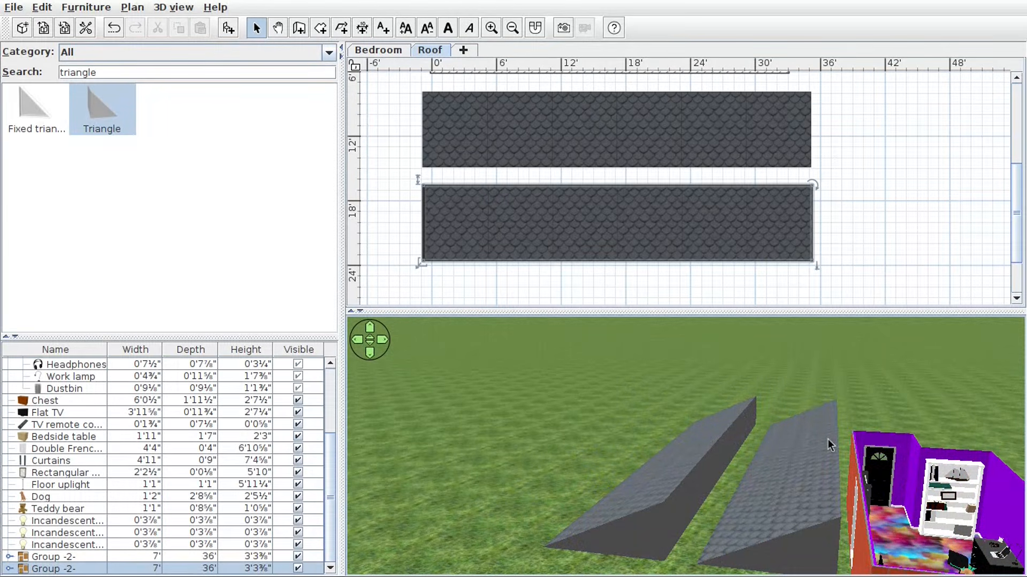
click(772, 144)
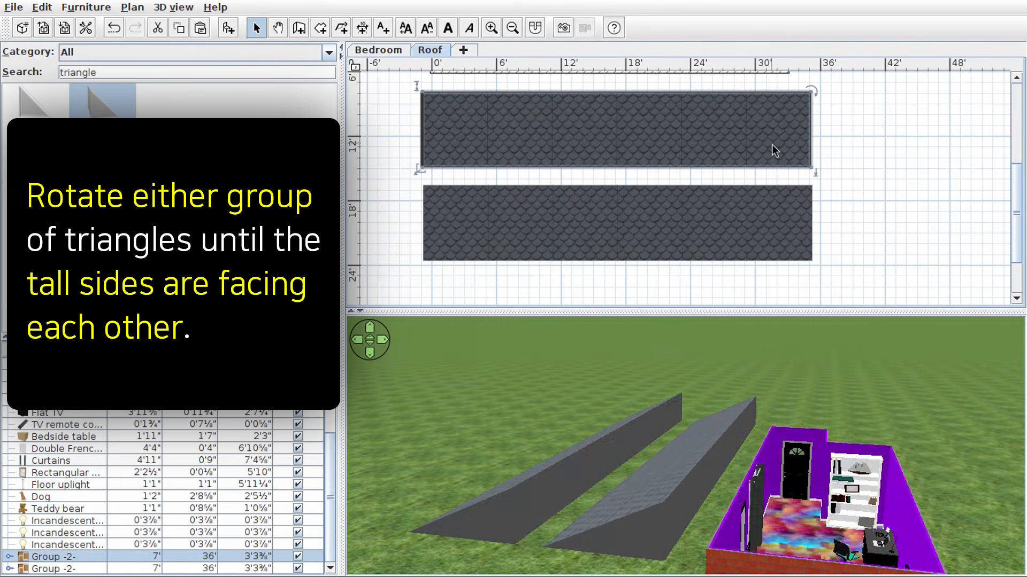
drag(812, 90, 477, 160)
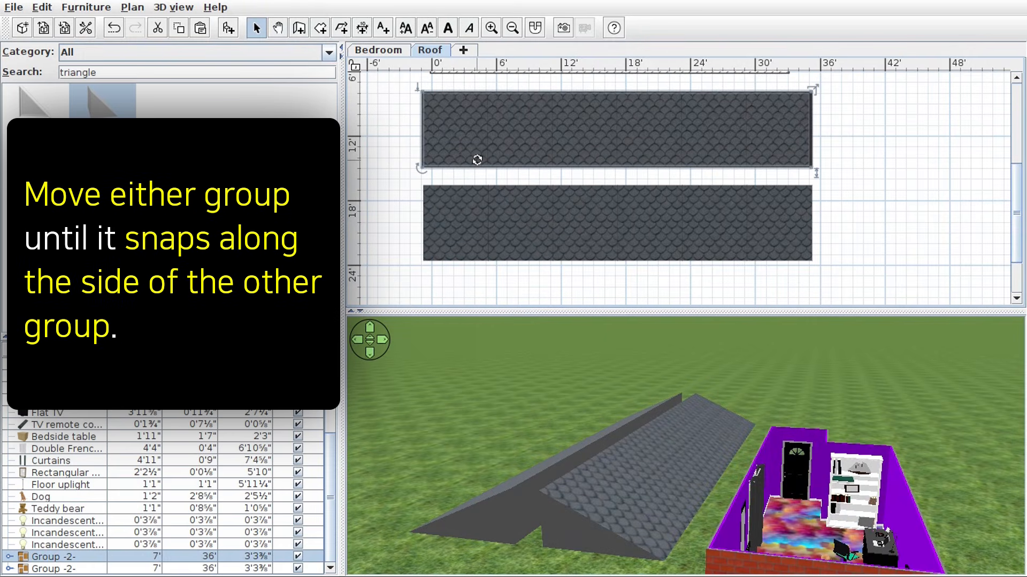
drag(598, 111, 563, 136)
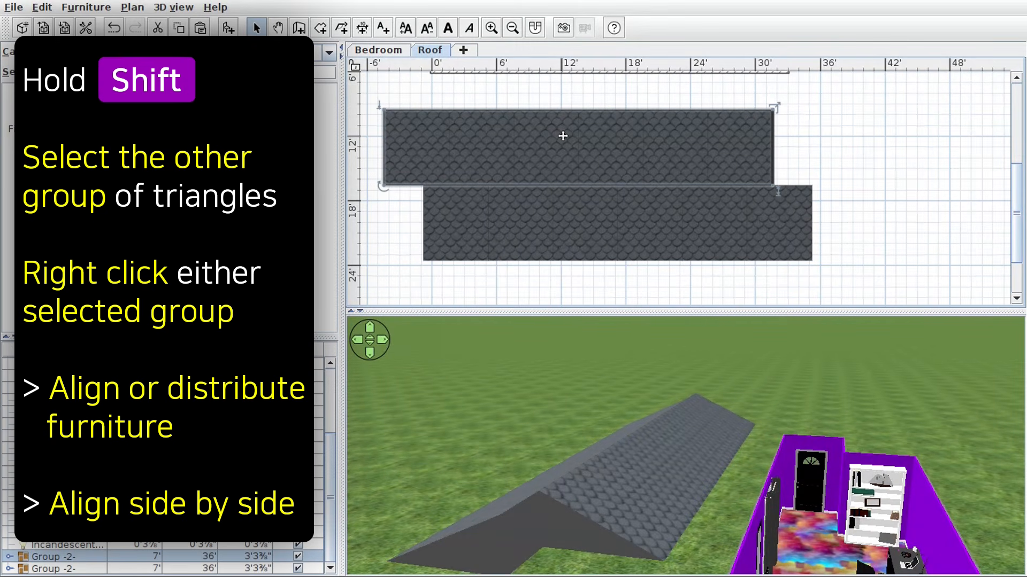
- Add the south triangle group to the selection and align the two groups side by side
shift+click(593, 217)
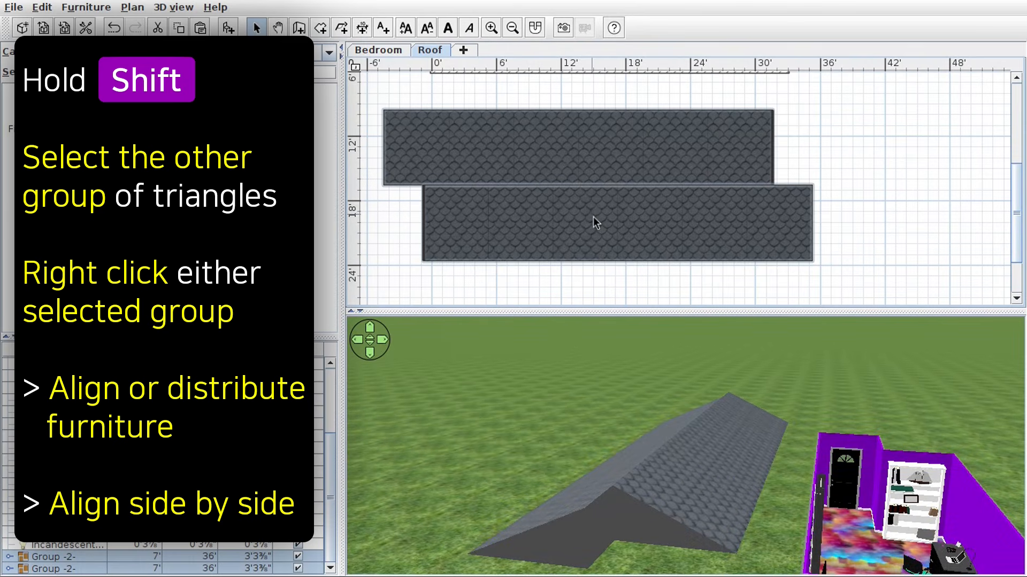
right_click(592, 215)
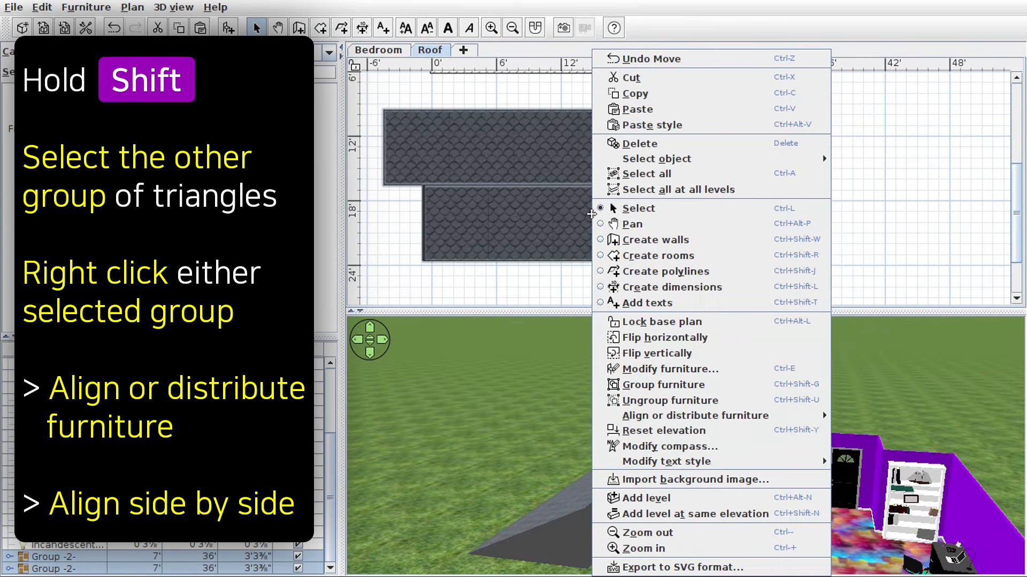
mouse_move(774, 420)
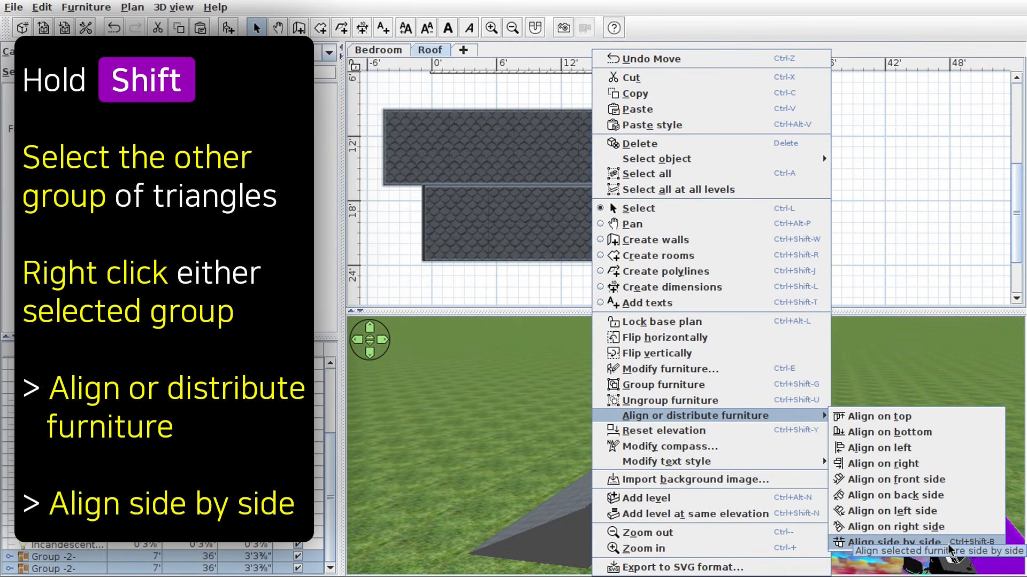
click(902, 543)
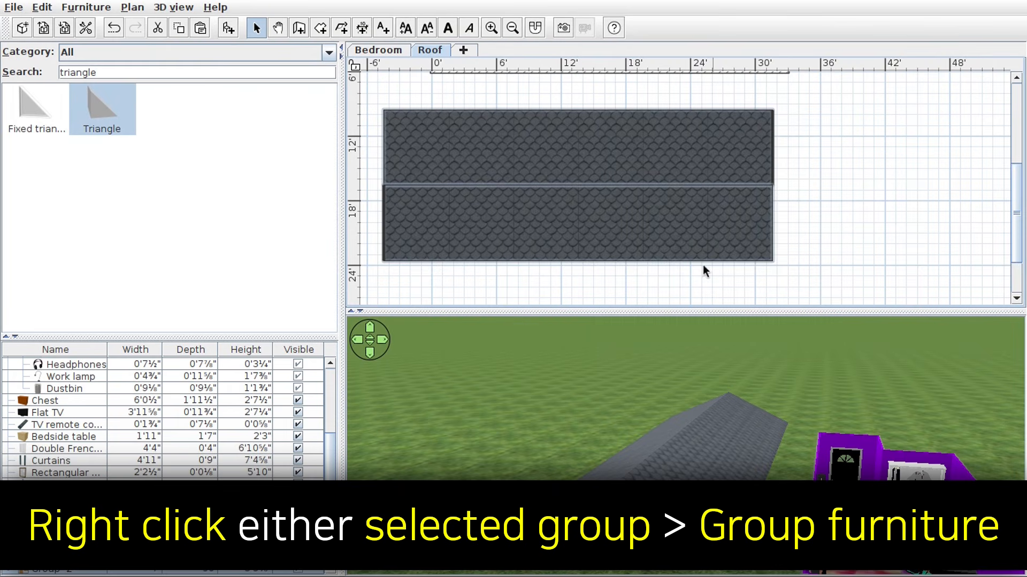
- Group the two facing triangle groups into one roof and move it north over the building
right_click(686, 218)
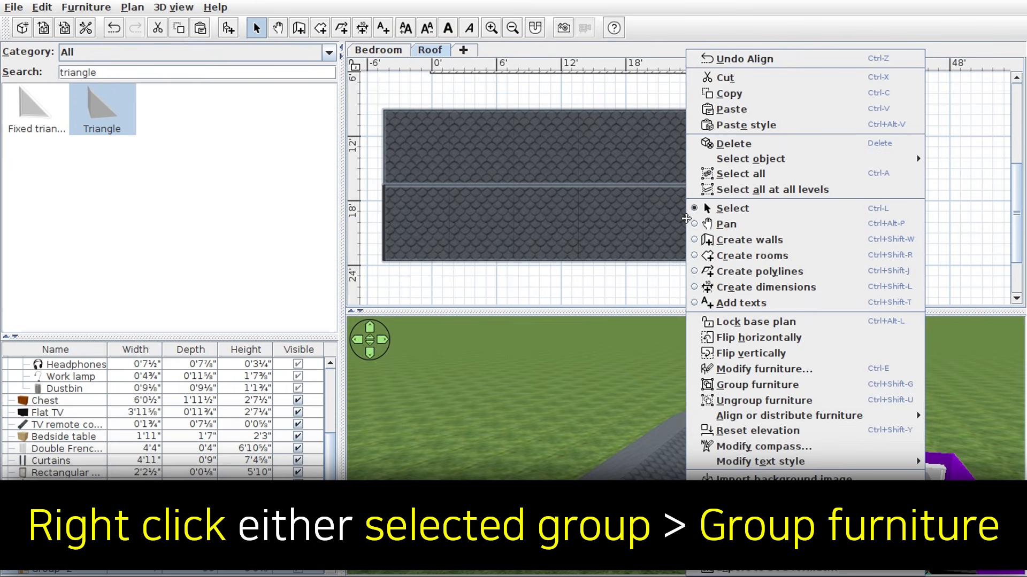
click(802, 387)
drag(601, 172, 685, 161)
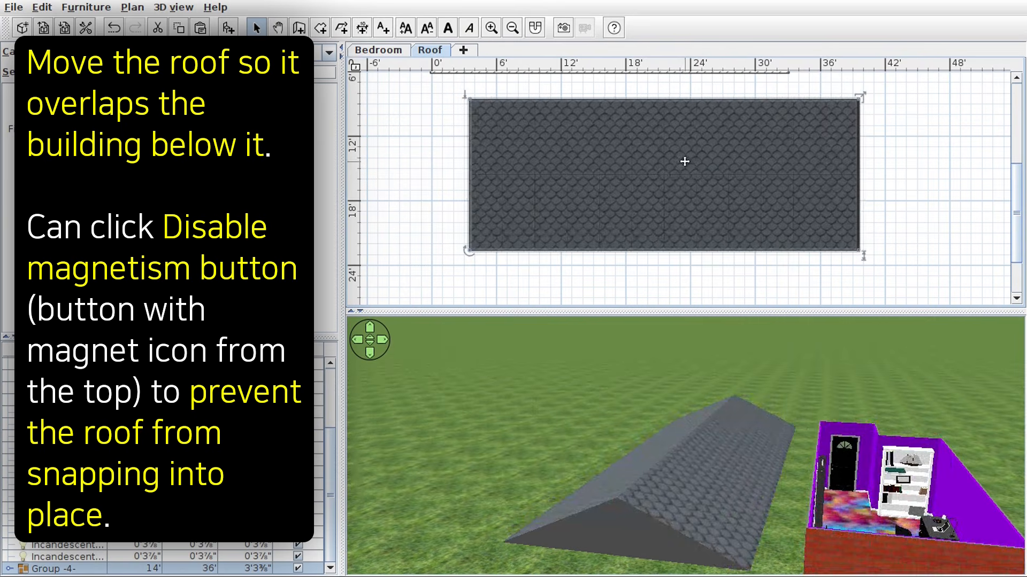
scroll(682, 166, up, 4)
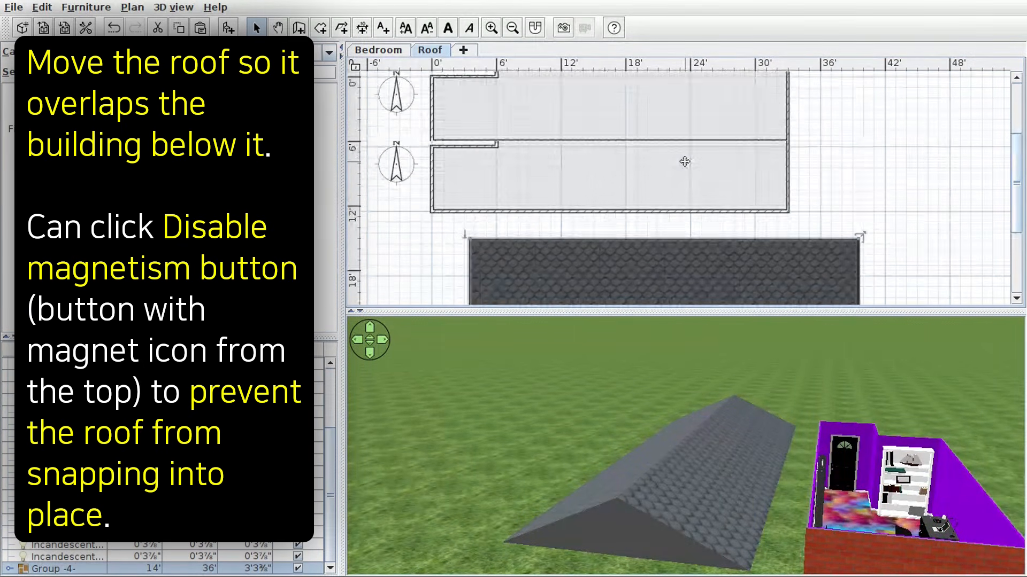
drag(657, 258, 670, 239)
scroll(680, 172, up, 2)
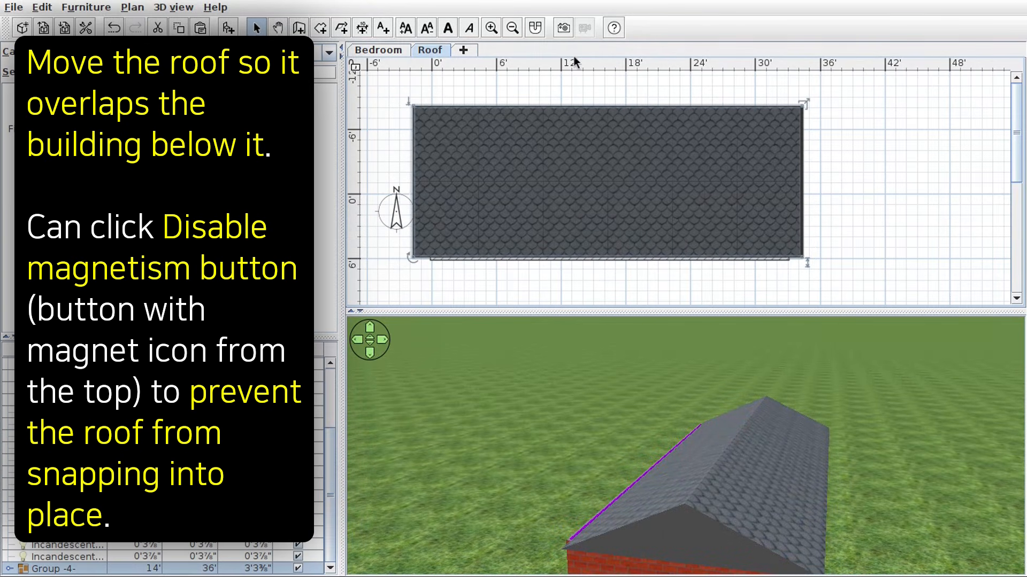
- Disable magnetism and shift the roof slightly south so it also covers the building's south wall
click(534, 30)
drag(593, 140, 589, 154)
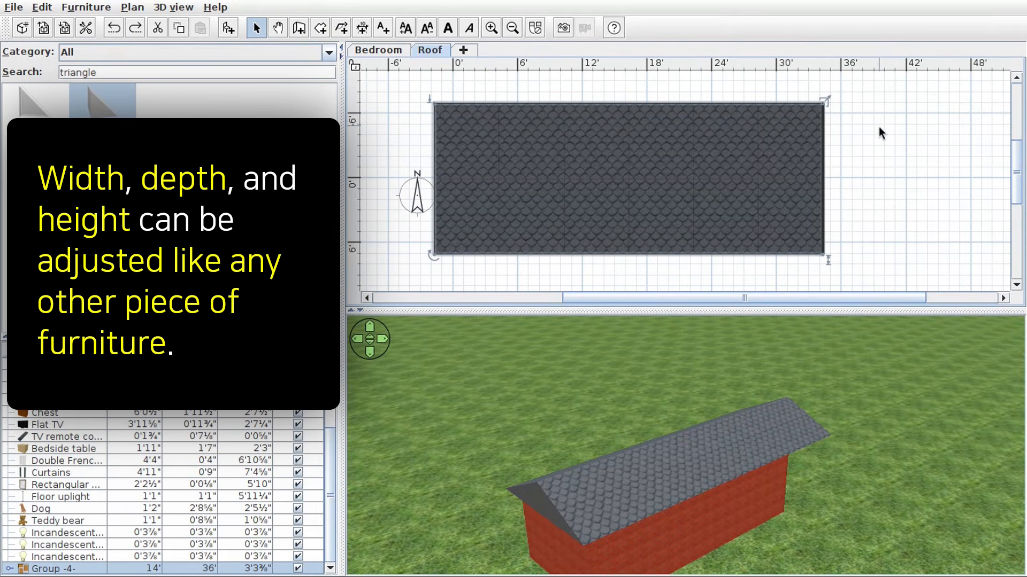
- Try resizing the grouped roof's width and depth in the plan, as well as its height
drag(822, 104, 896, 70)
drag(897, 255, 897, 154)
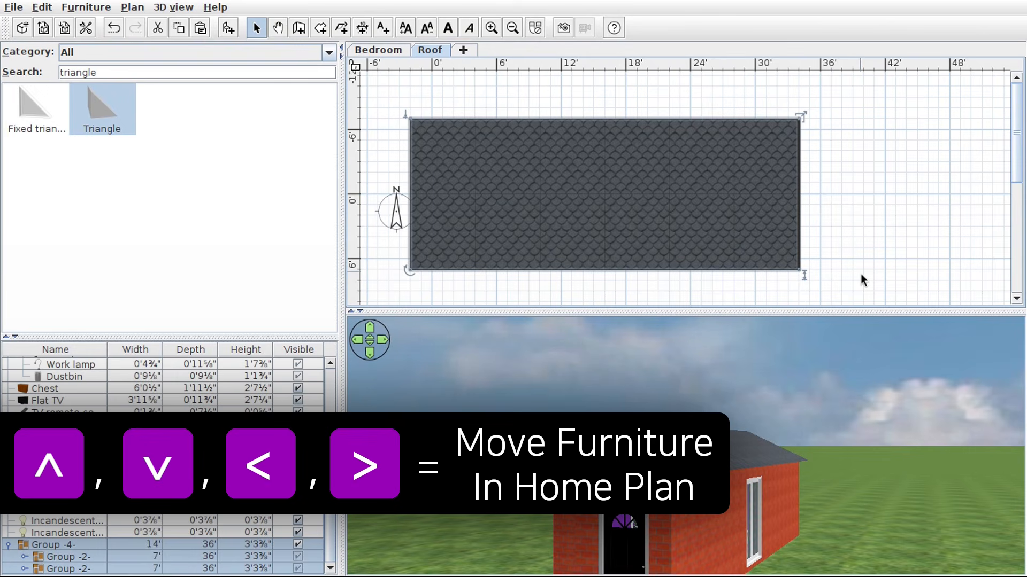
- Nudge the selected roof group in small increments south, east, north and west over the building
key(Down)
key(Down)
key(Right)
key(Right)
key(Up)
key(Up)
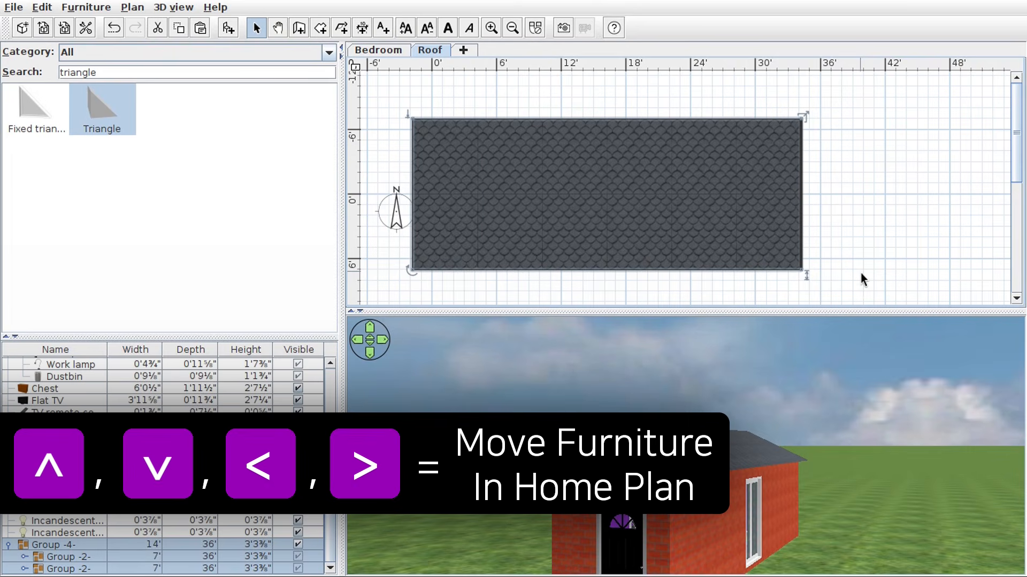
key(Left)
key(Left)
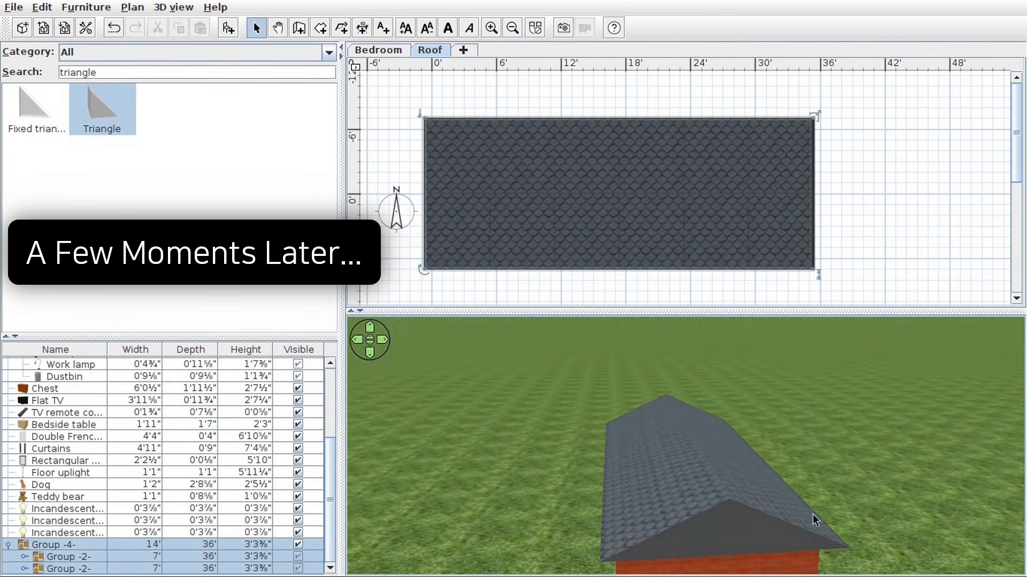
- Nudge the roof group west in small increments to even out its overhang at the building's two ends
drag(813, 514, 790, 430)
scroll(619, 458, up, 3)
key(Left)
key(Left)
key(Left)
key(Left)
key(Left)
key(Left)
key(Left)
key(Left)
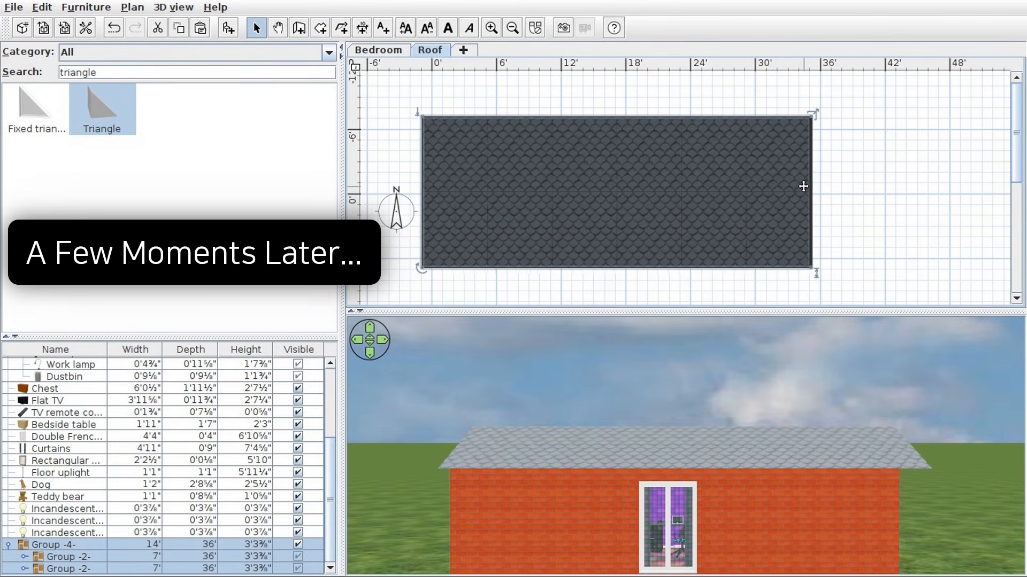
- Make Bedroom the current level and set the 3D view to display all levels
drag(759, 422, 683, 457)
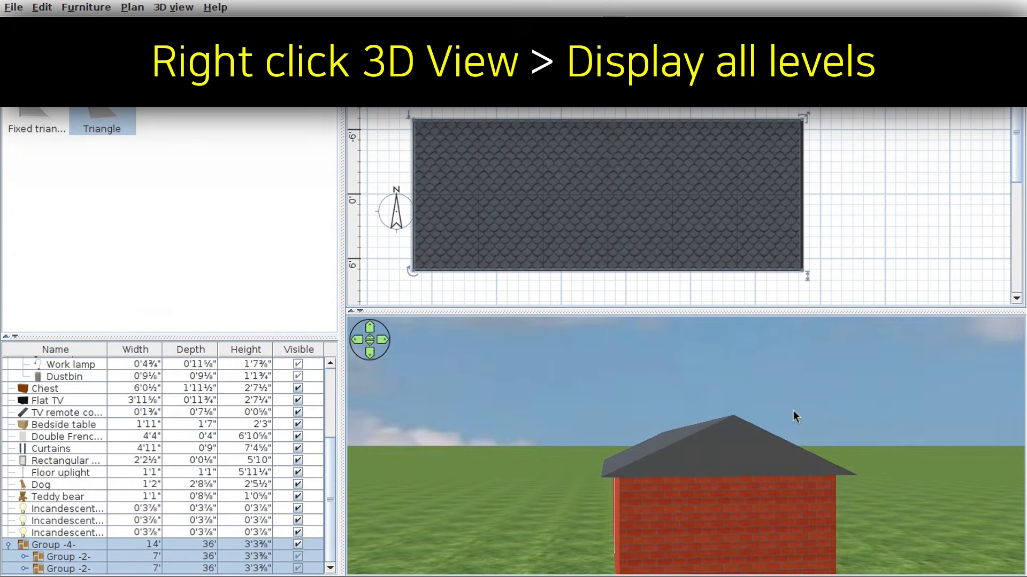
drag(793, 411, 772, 396)
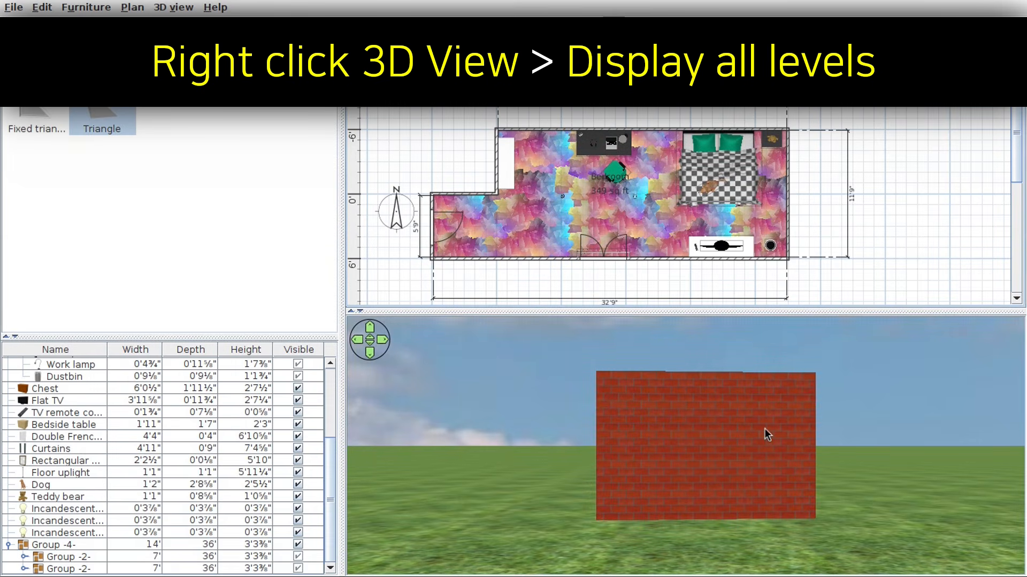
right_click(764, 430)
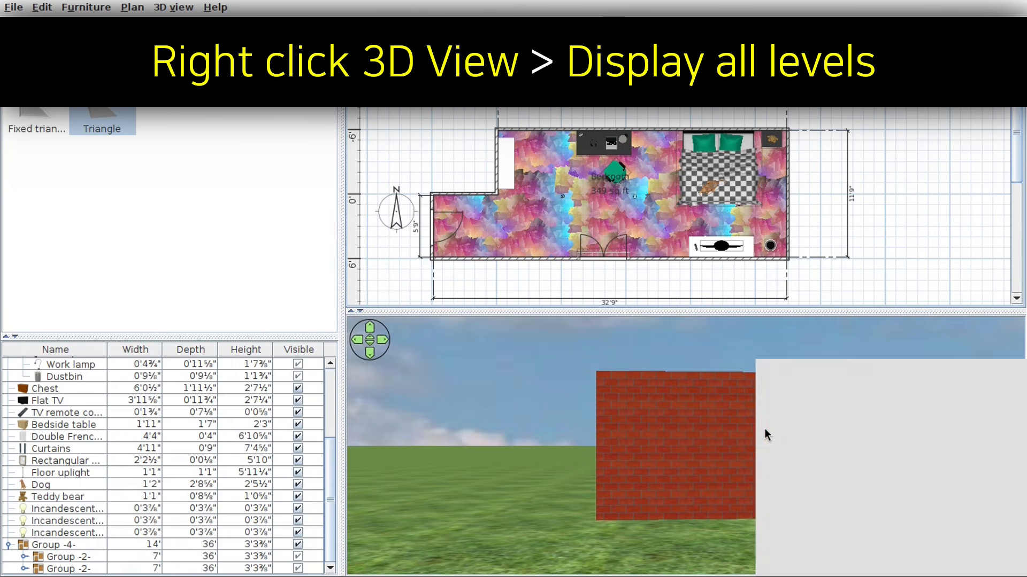
mouse_move(765, 431)
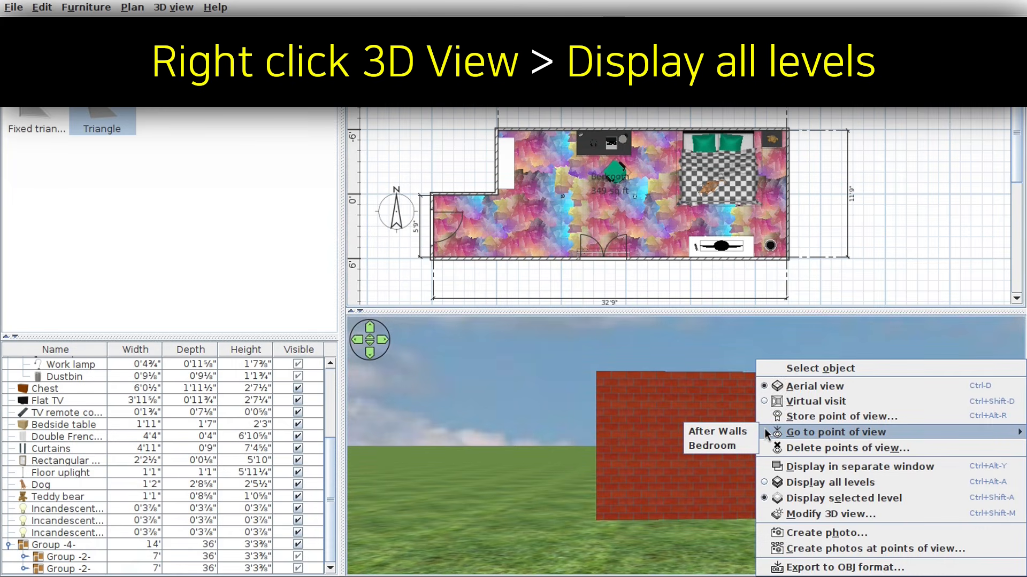
click(902, 484)
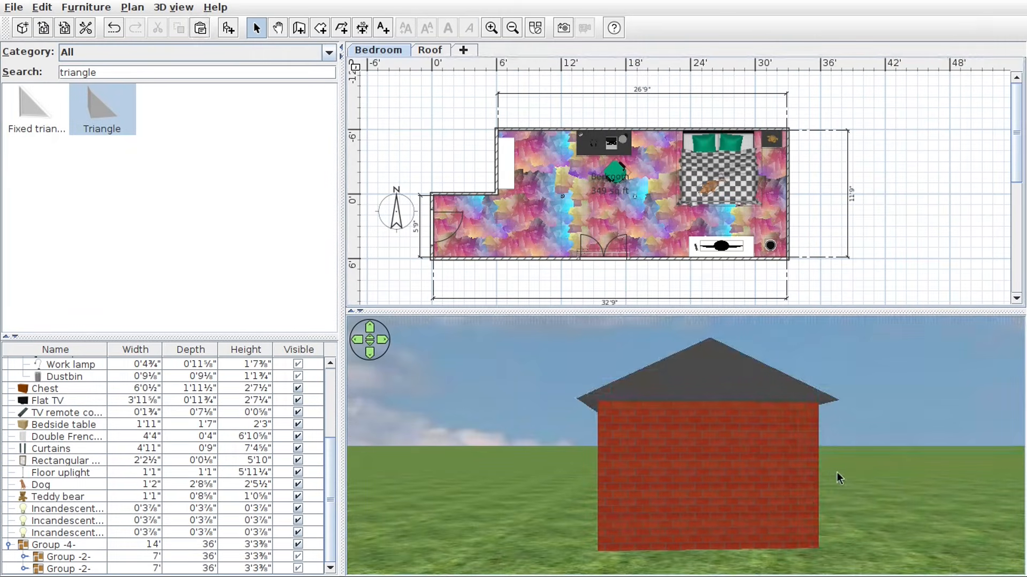
- Examine the roofed building from several sides in the 3D view and switch the plan to the Roof level
drag(837, 472, 945, 480)
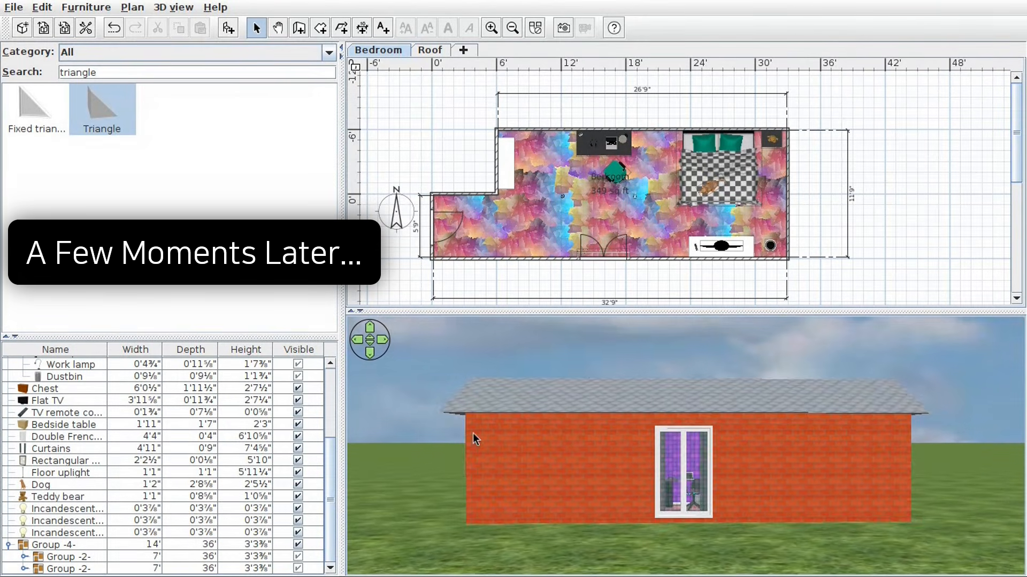
drag(923, 441, 692, 419)
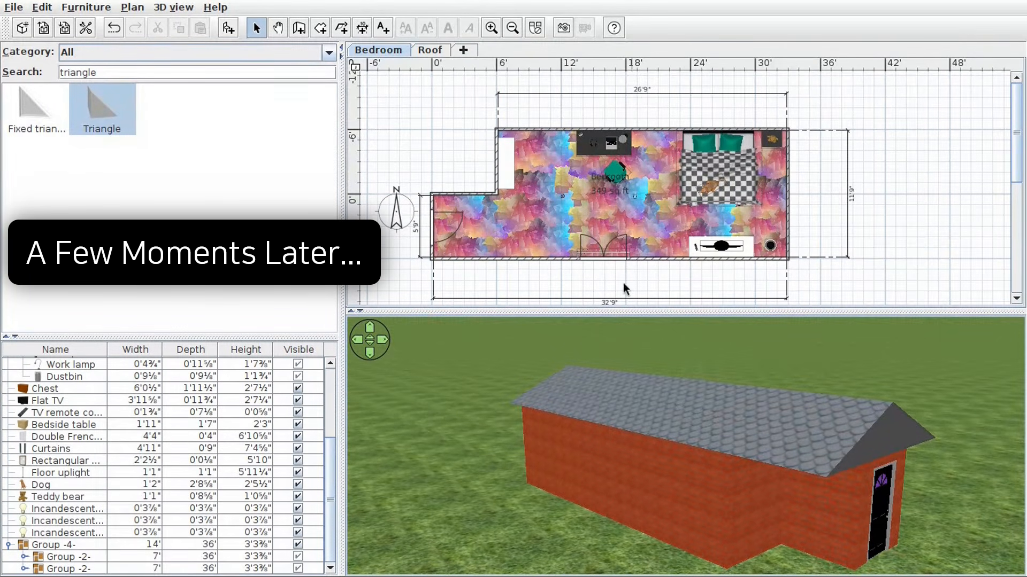
click(434, 50)
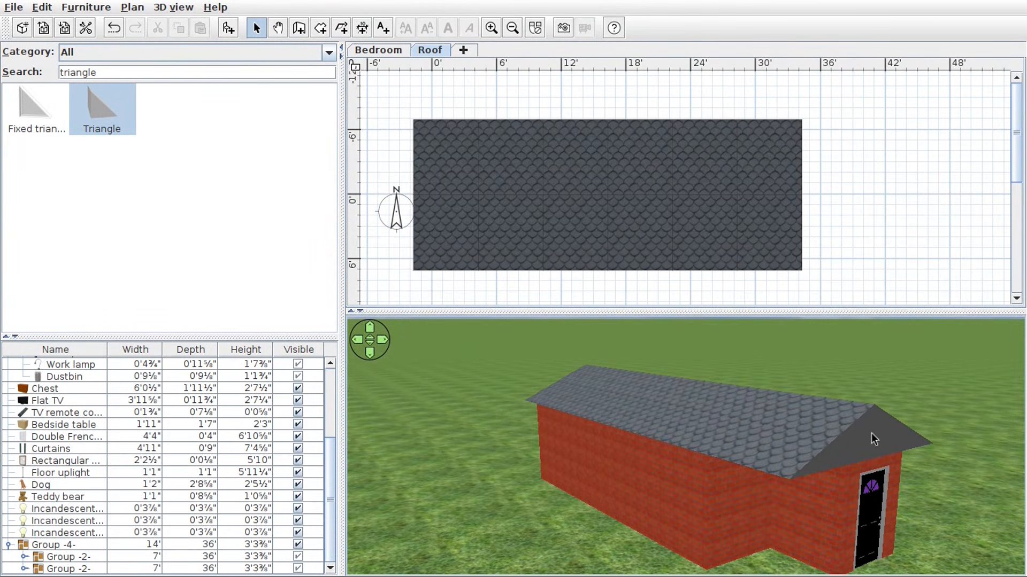
drag(871, 433, 708, 428)
drag(663, 421, 755, 421)
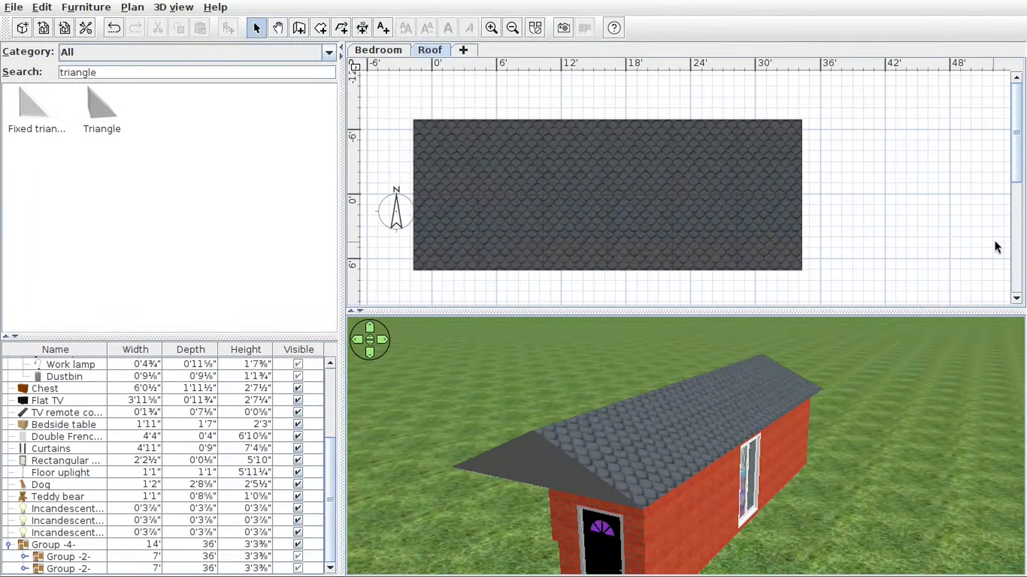
- Filter the furniture catalog to the Vehicles category and clear the "triangle" search text to browse the models
drag(1017, 179, 1012, 235)
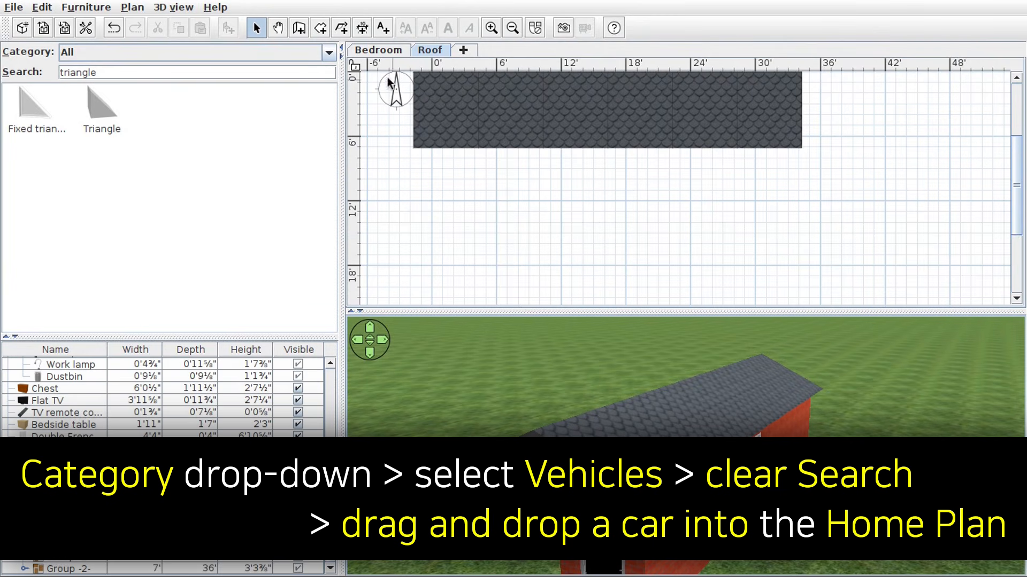
click(331, 53)
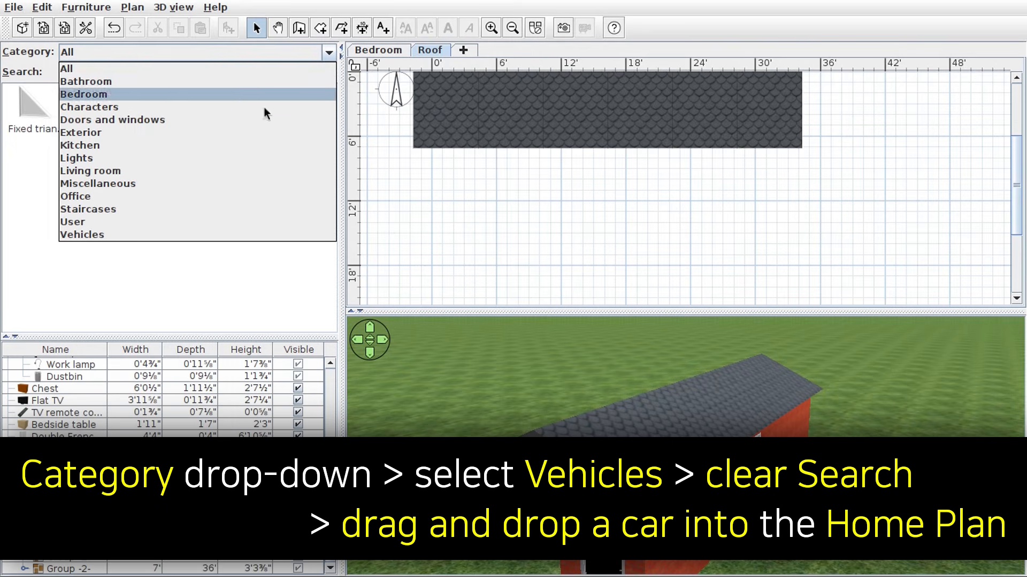
click(135, 236)
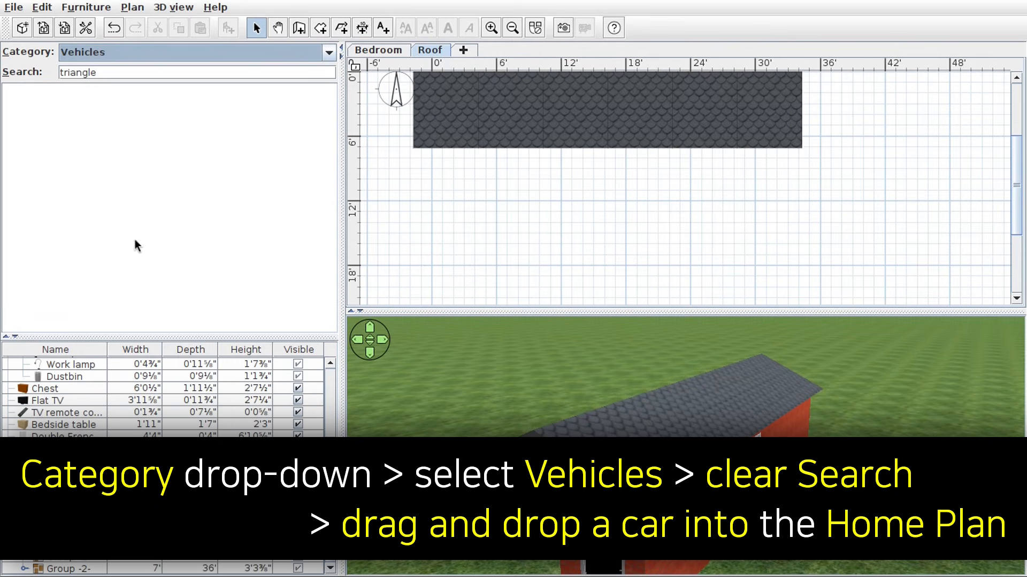
drag(109, 74, 51, 70)
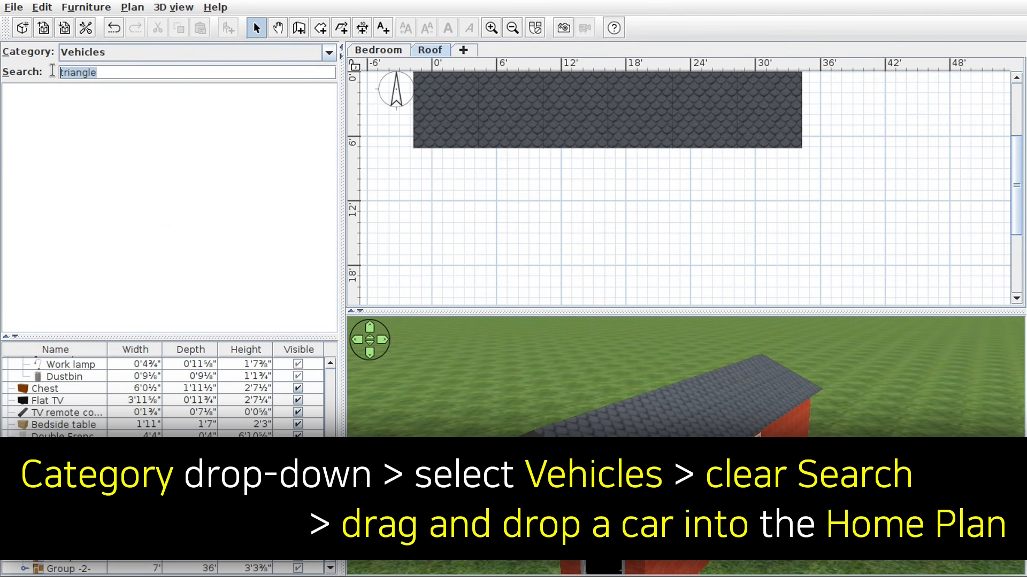
key(BackSpace)
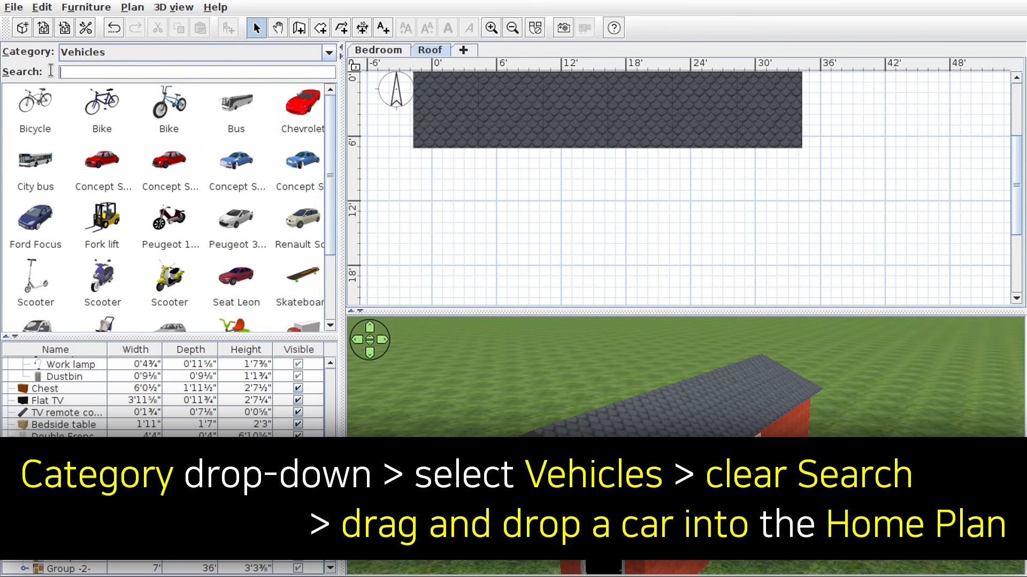
drag(332, 120, 326, 229)
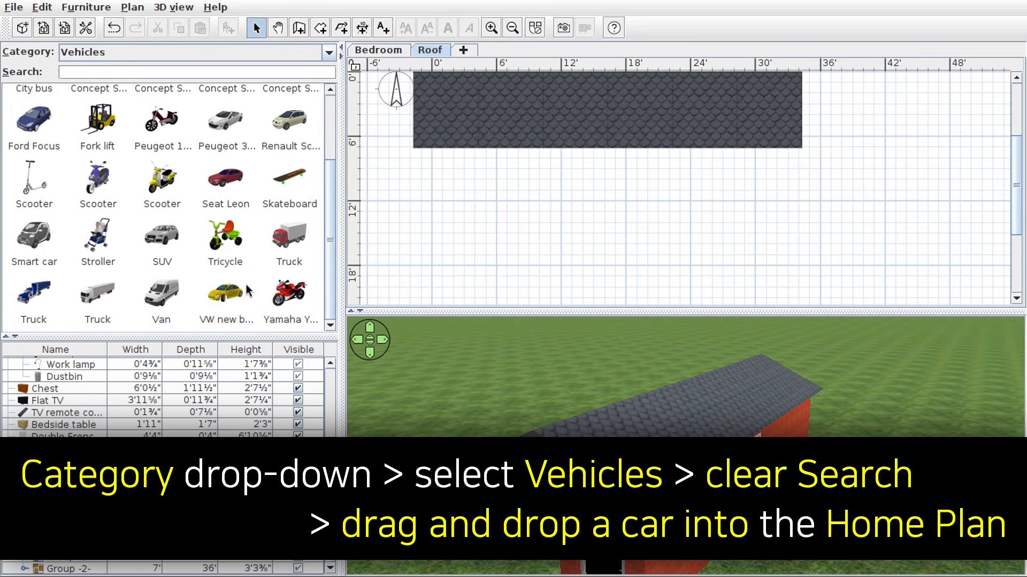
- Place a yellow VW new beetle south of the building on the Roof level, check it in 3D, and delete it
drag(247, 290, 439, 163)
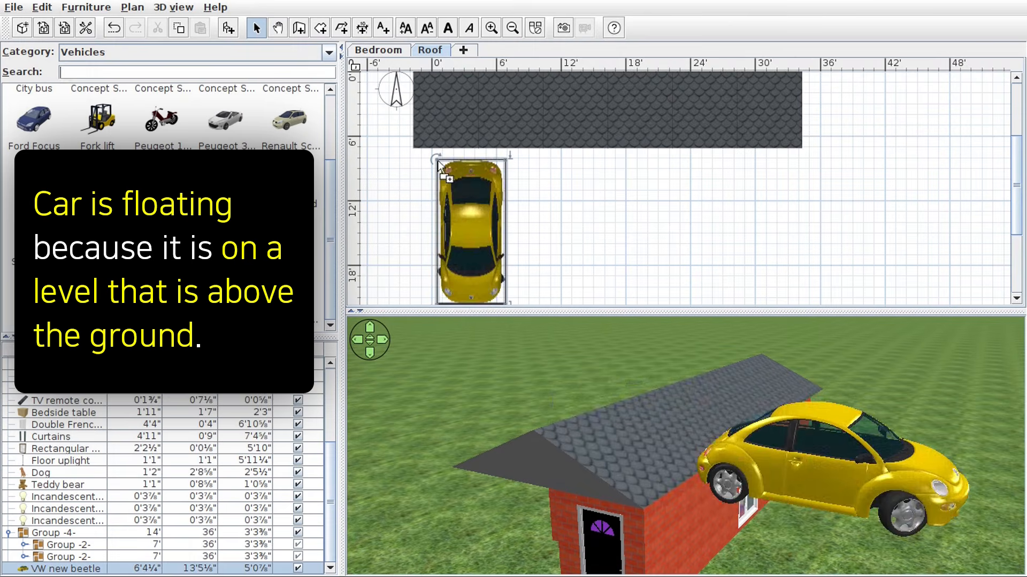
drag(778, 427, 785, 417)
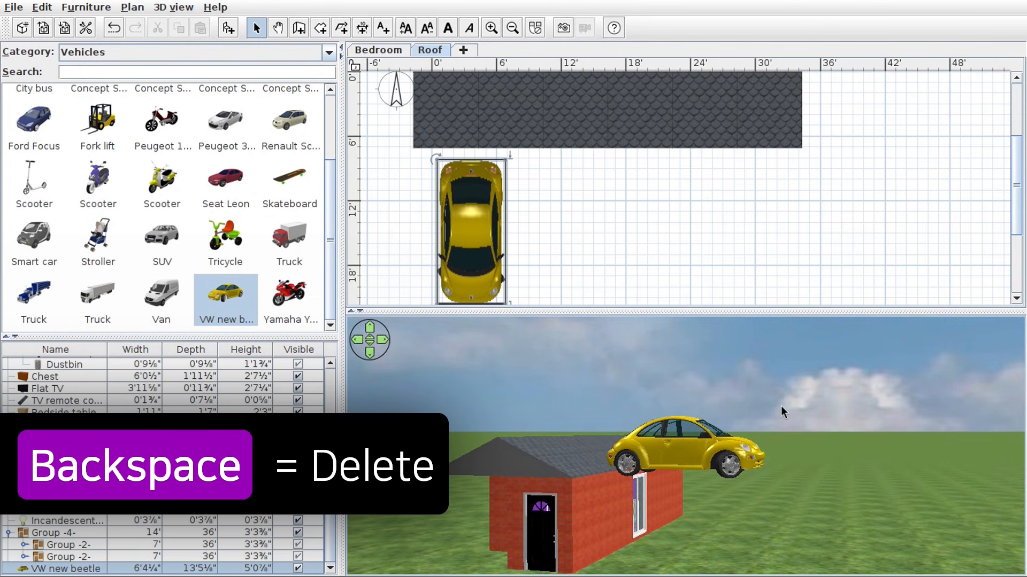
click(485, 236)
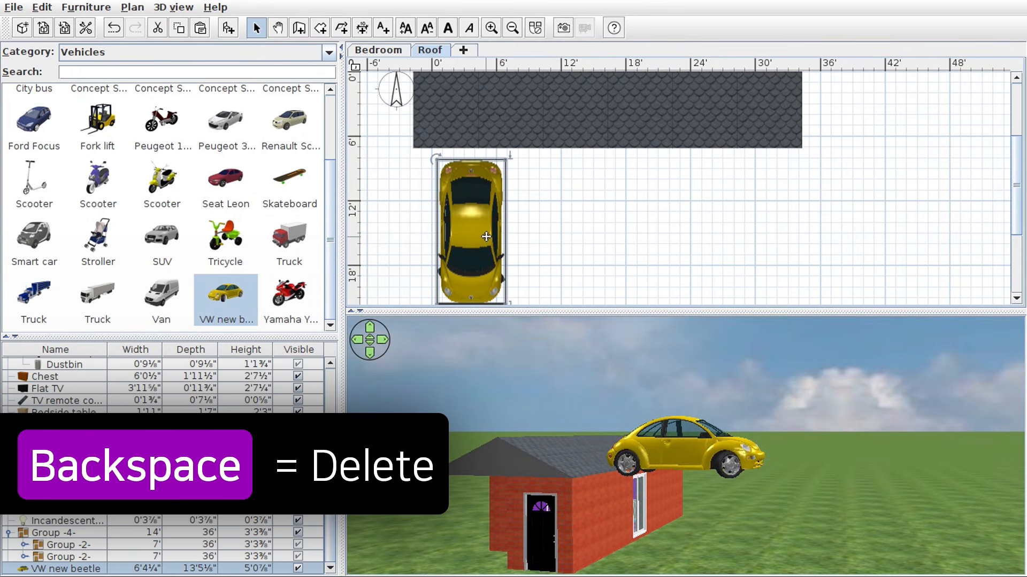
key(BackSpace)
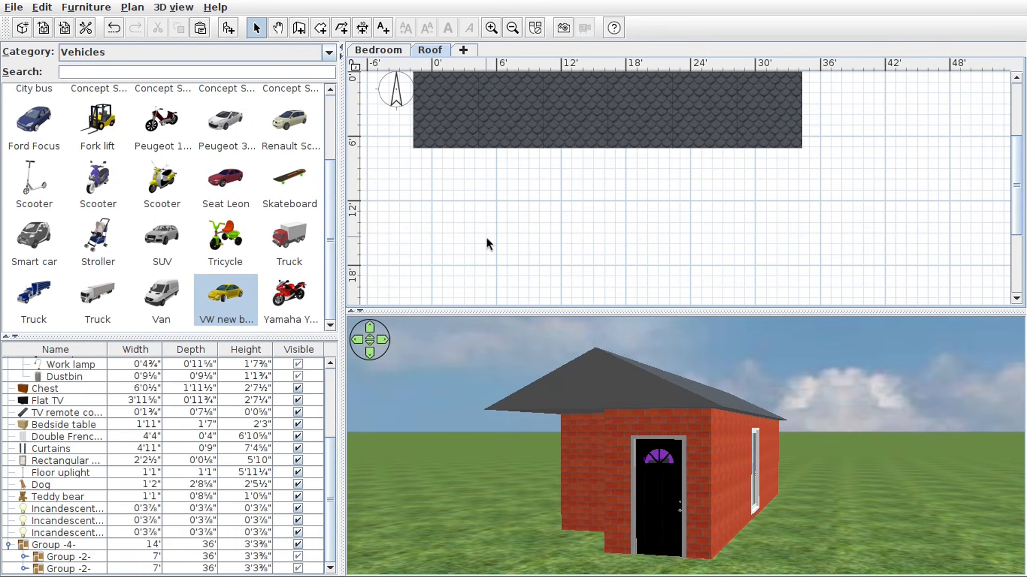
- Place a yellow VW new beetle on the Bedroom level, just south of the building's west end
click(389, 52)
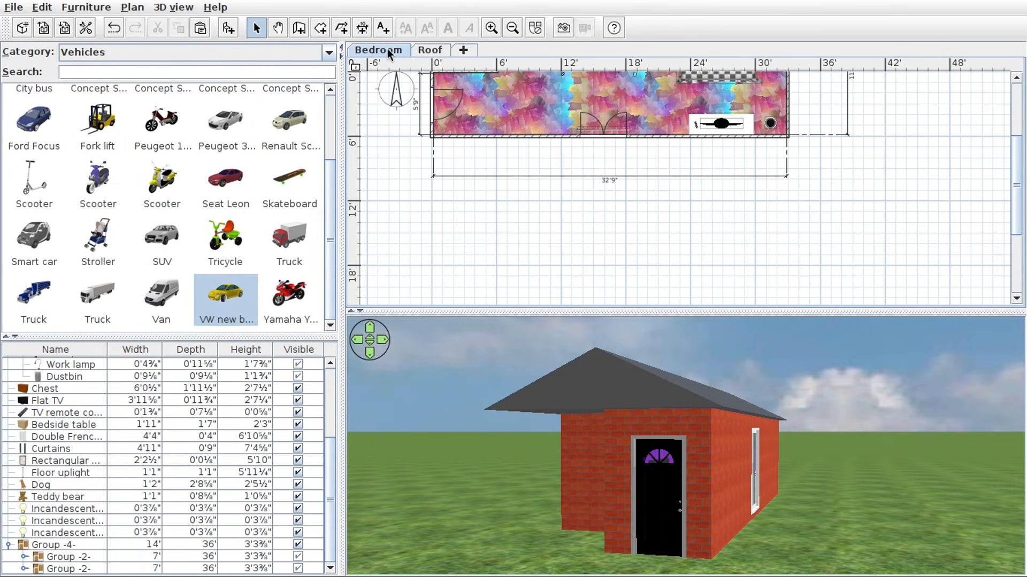
drag(220, 300, 456, 159)
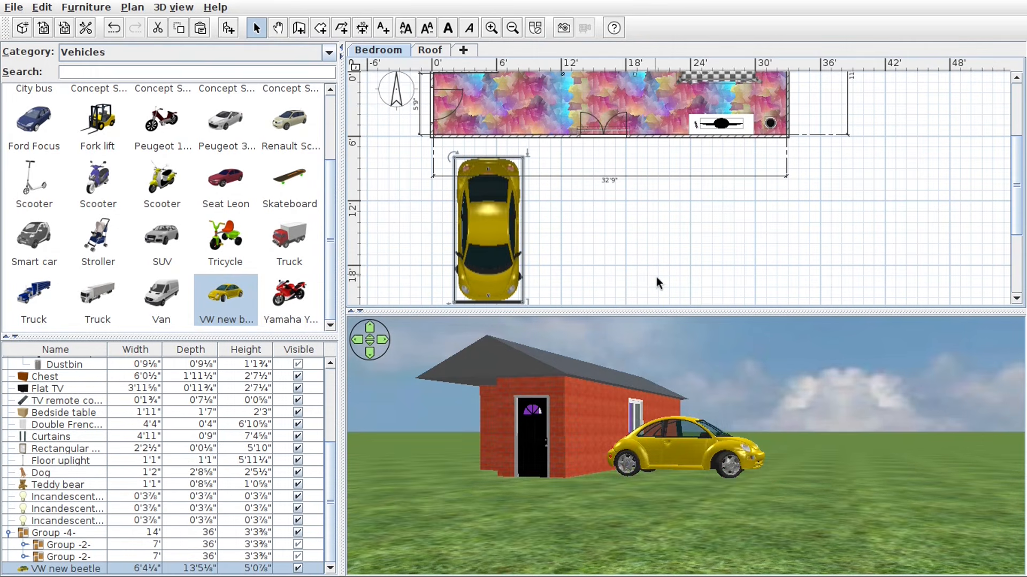
- Rotate the yellow beetle to 90° so it is parallel to the building, and move it slightly closer to the south wall
drag(693, 434, 638, 467)
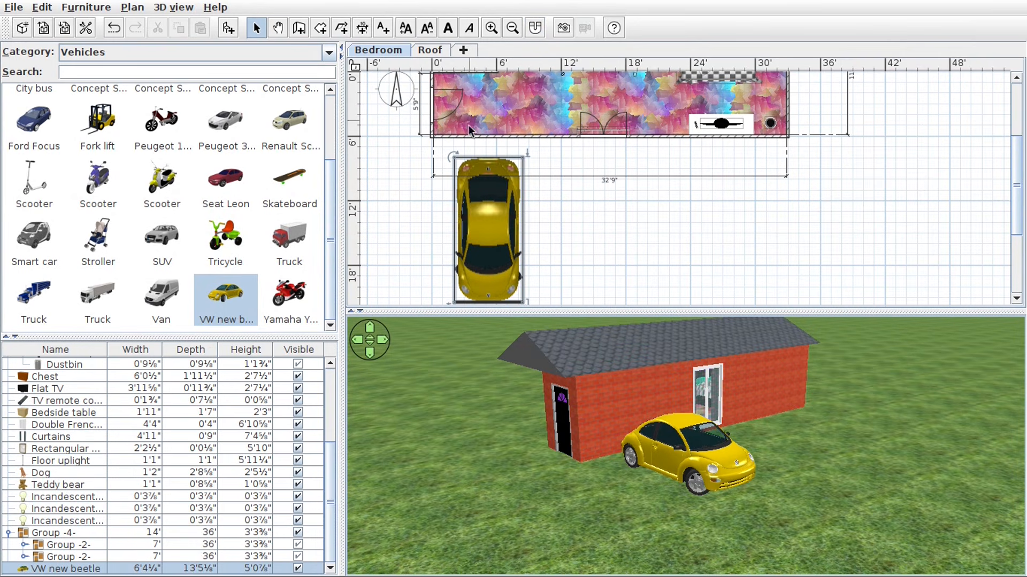
drag(452, 156, 518, 165)
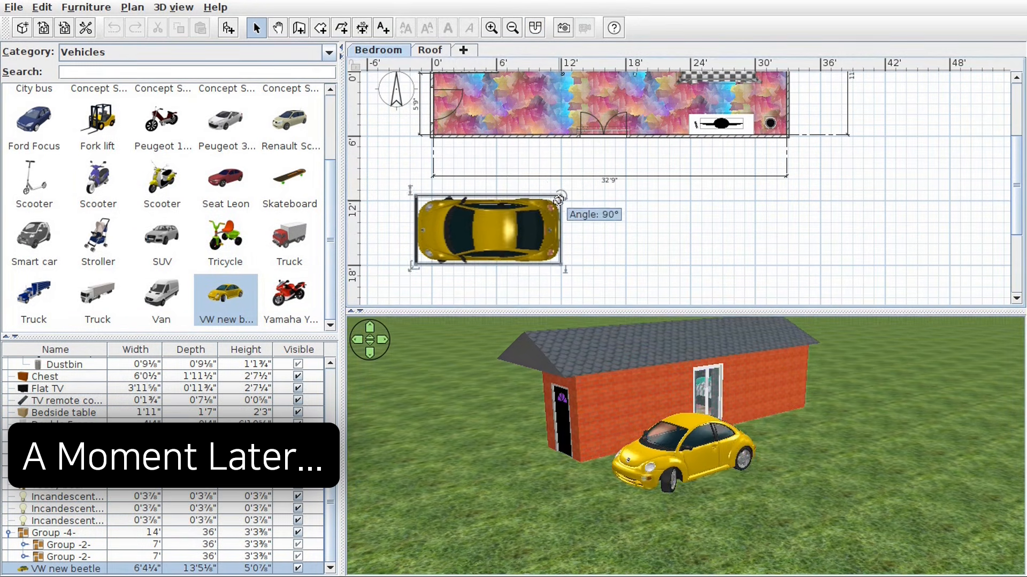
drag(496, 232, 497, 211)
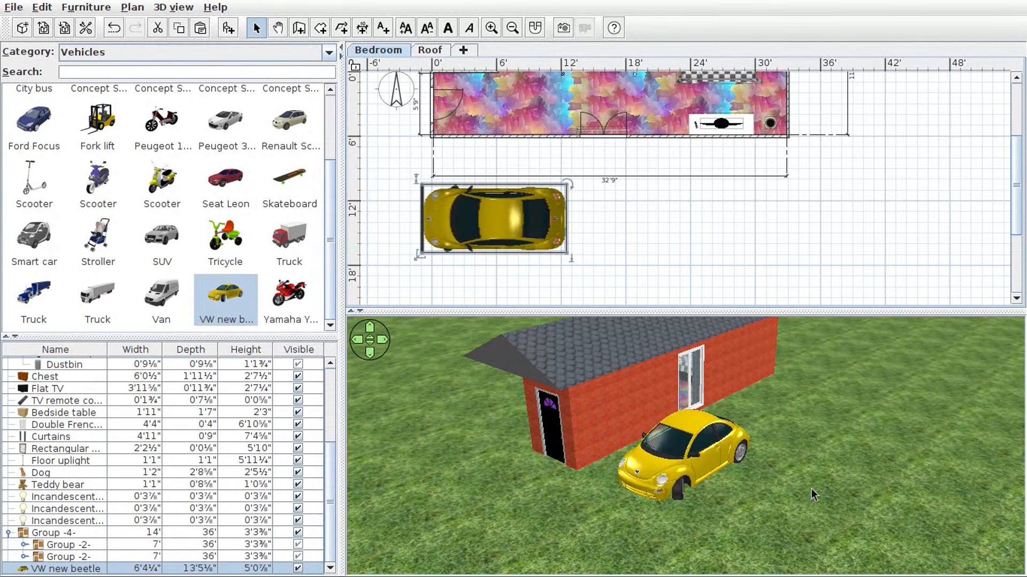
- Search all categories of the furniture catalog for "box"
click(329, 53)
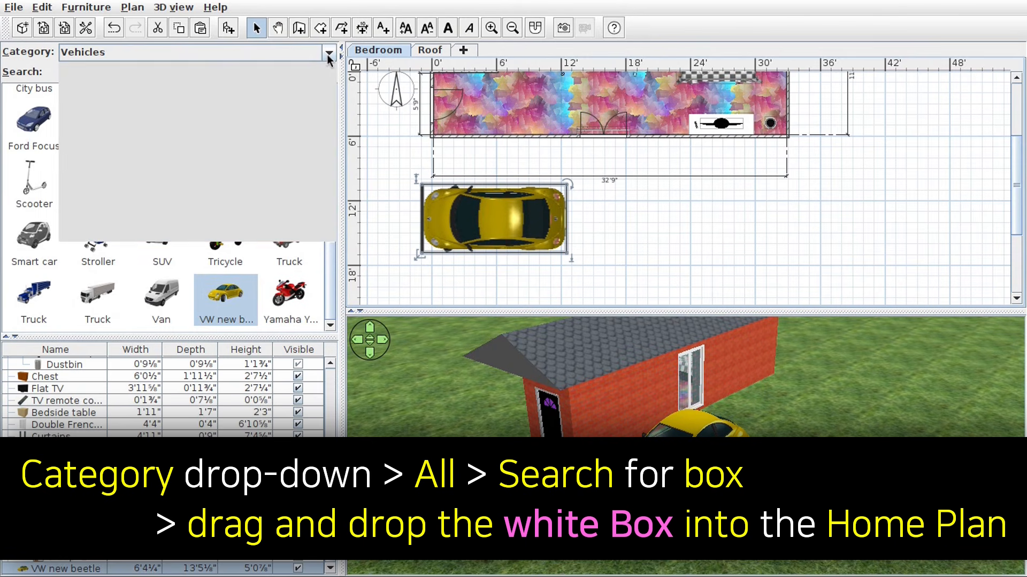
click(247, 69)
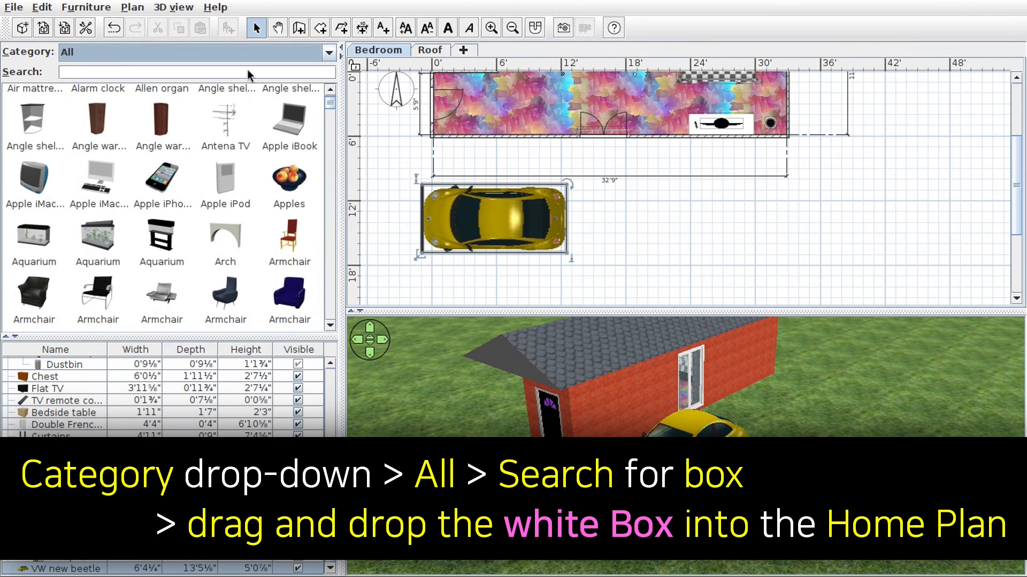
click(246, 73)
text(box)
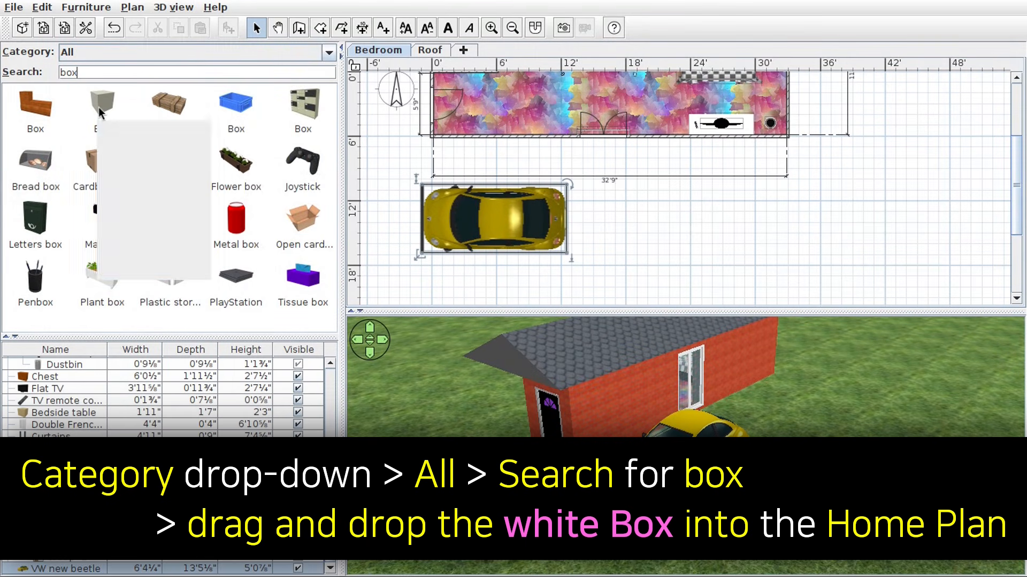
- Place the white Box under the car and resize it into a thin slab about 36'3" wide, 9'6" deep and 0'0⅛" high
drag(98, 107, 397, 301)
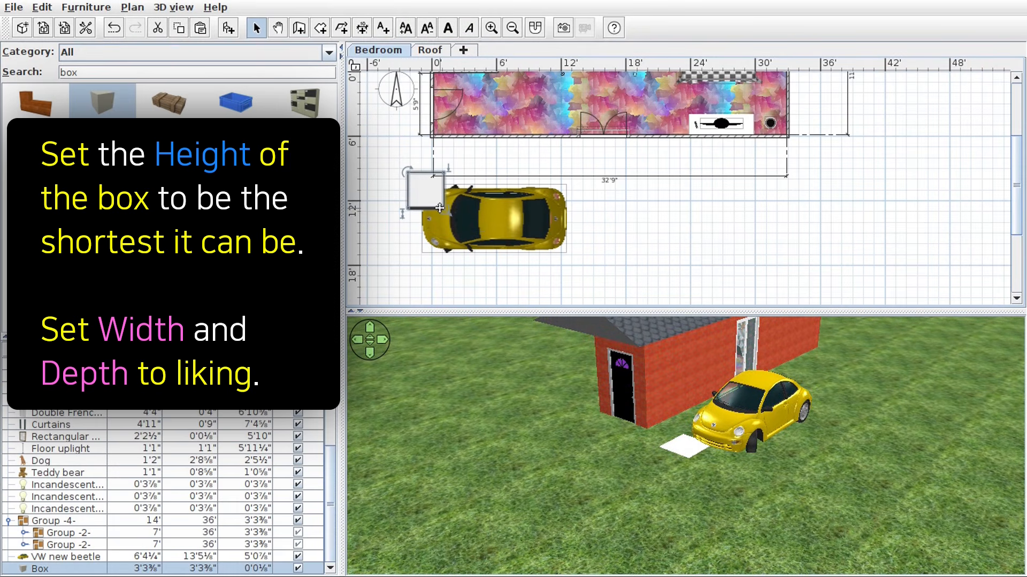
drag(444, 209, 748, 226)
mouse_move(616, 471)
mouse_down()
mouse_move(687, 471)
mouse_move(614, 472)
mouse_up()
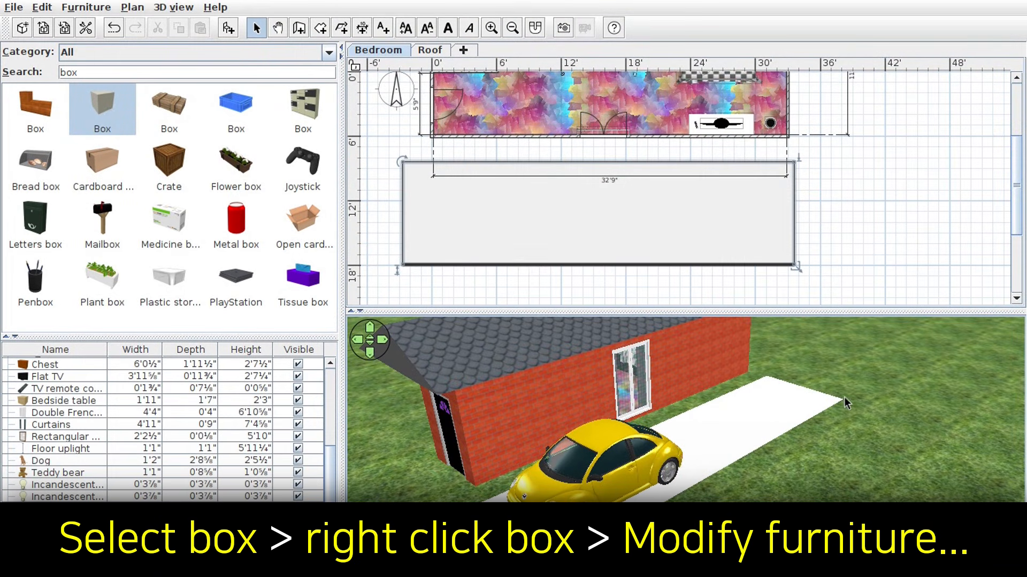
- Modify the slab-like box under the car to matt shininess and the gray color #5A5A5A
click(702, 217)
right_click(702, 217)
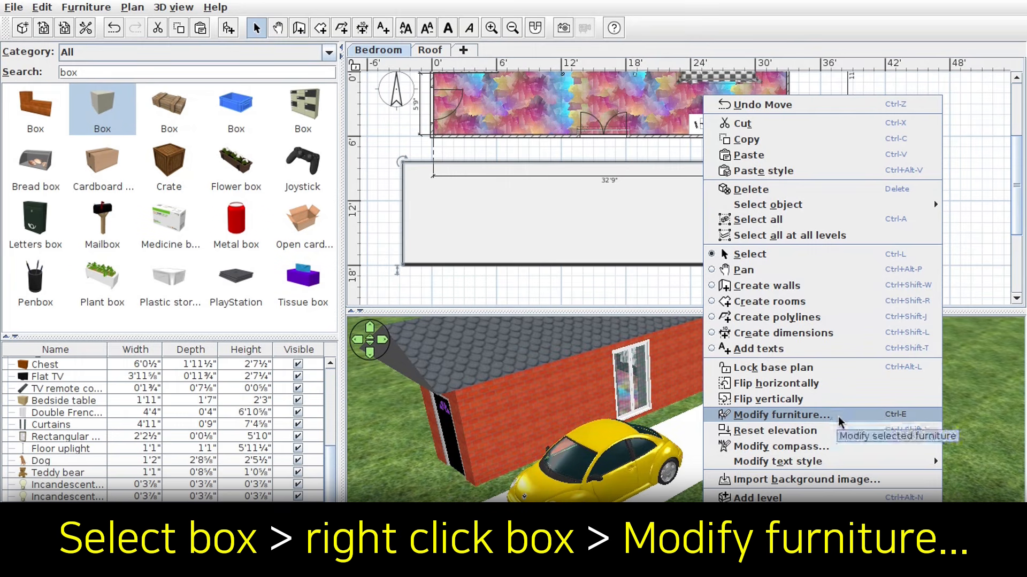
click(780, 415)
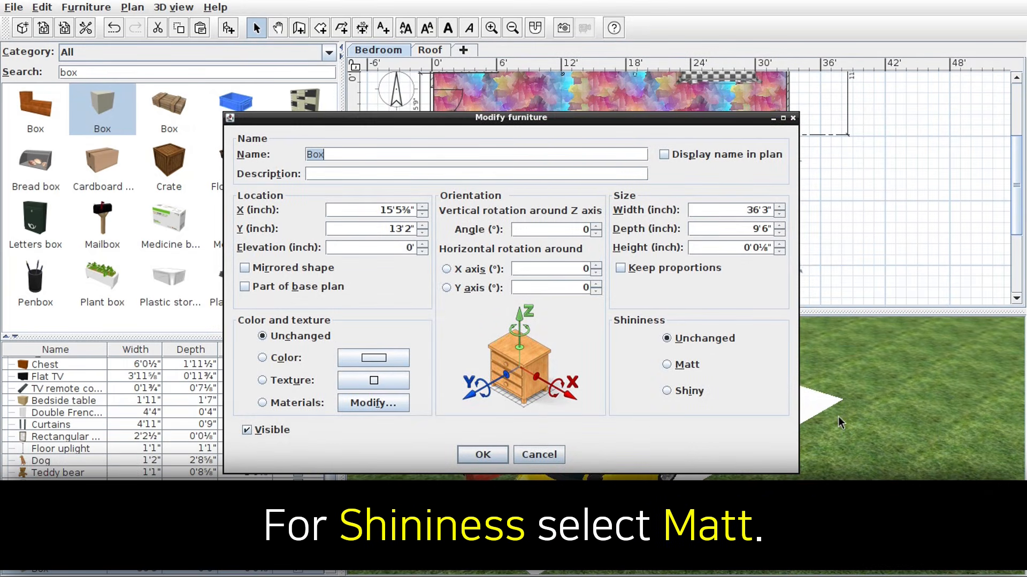
click(670, 368)
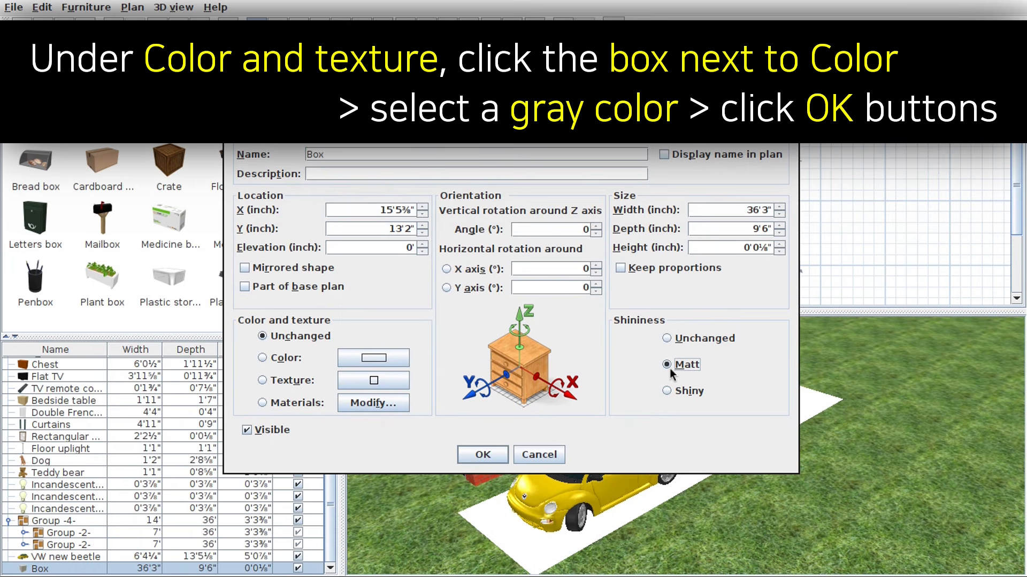
click(402, 365)
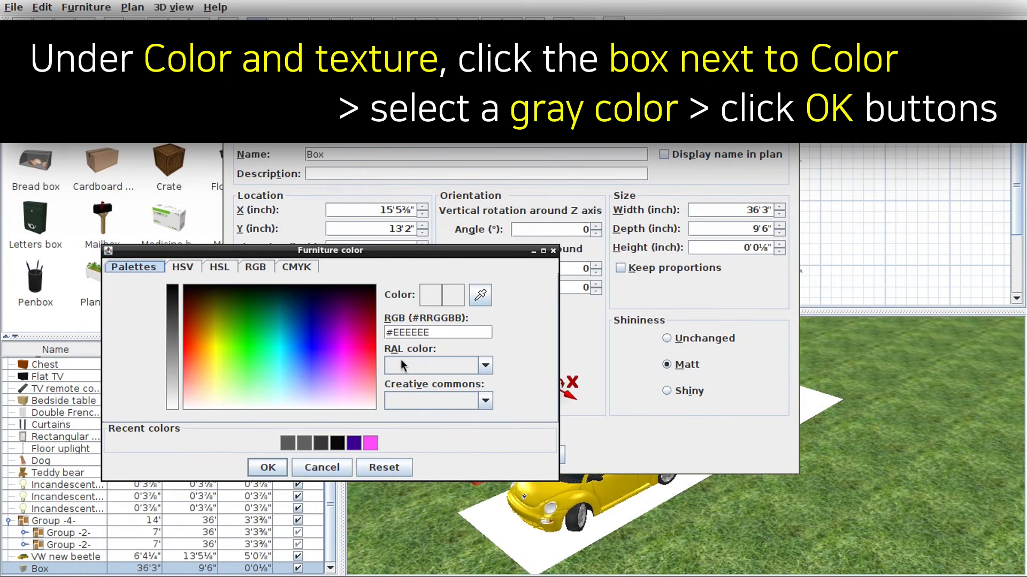
click(292, 440)
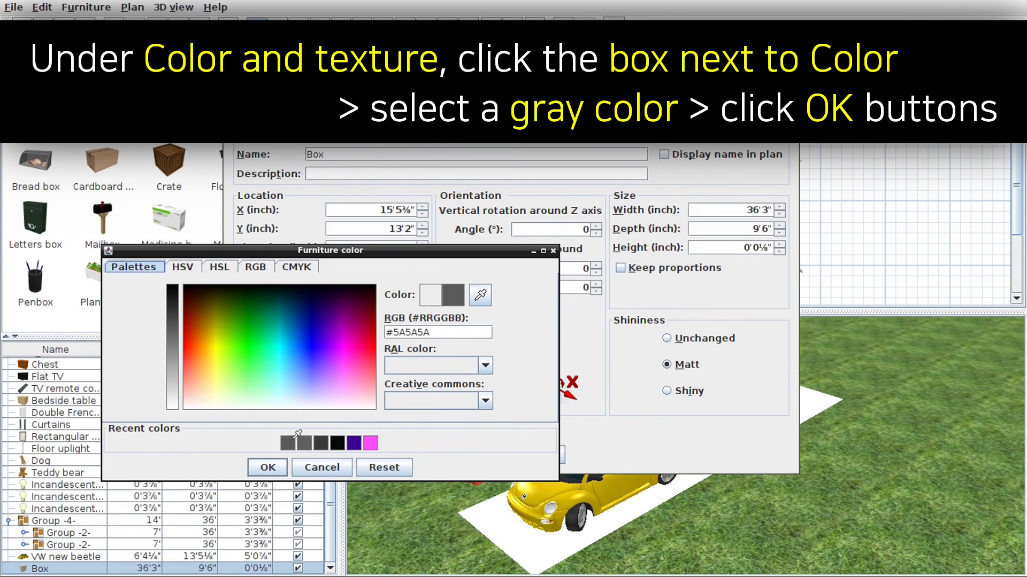
click(267, 468)
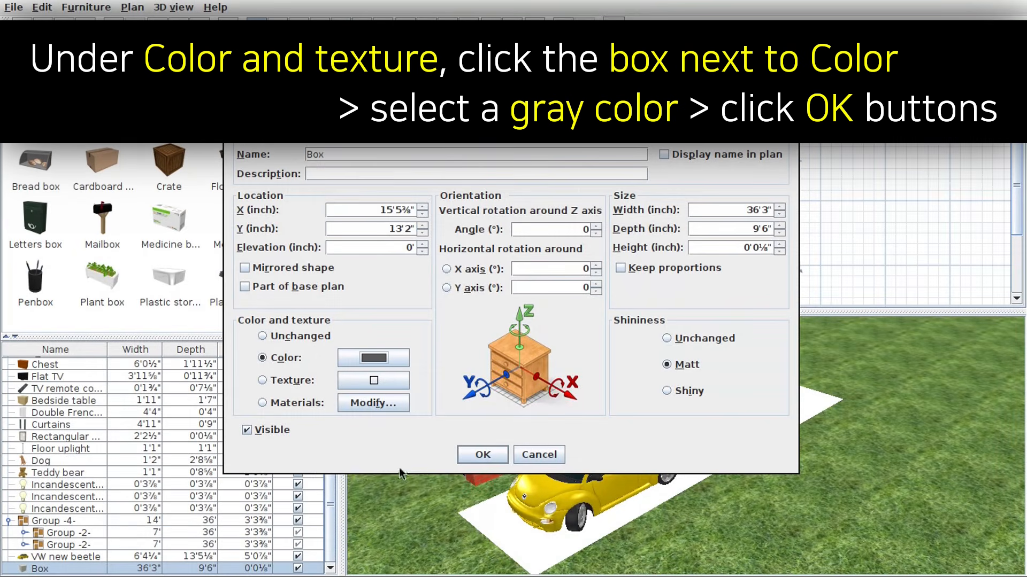
click(480, 458)
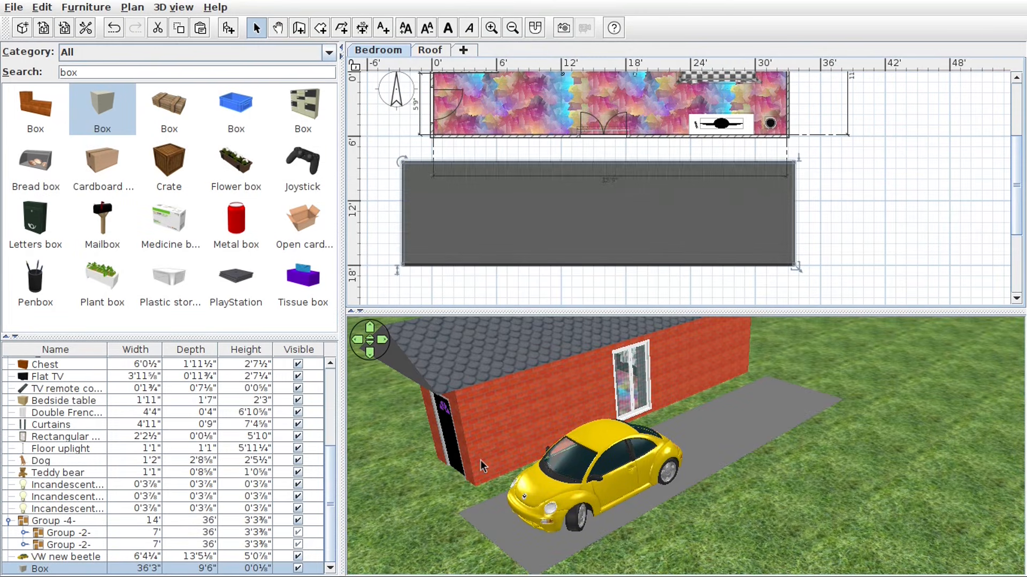
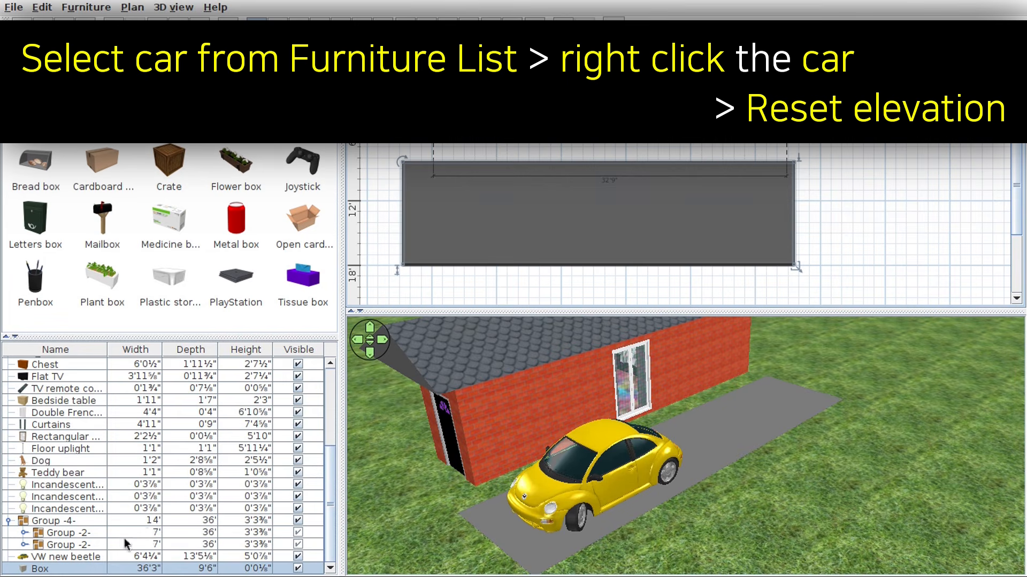
- Reset the elevation of the VW new beetle so it rests on the gray slab, and center it across the slab's depth
click(102, 557)
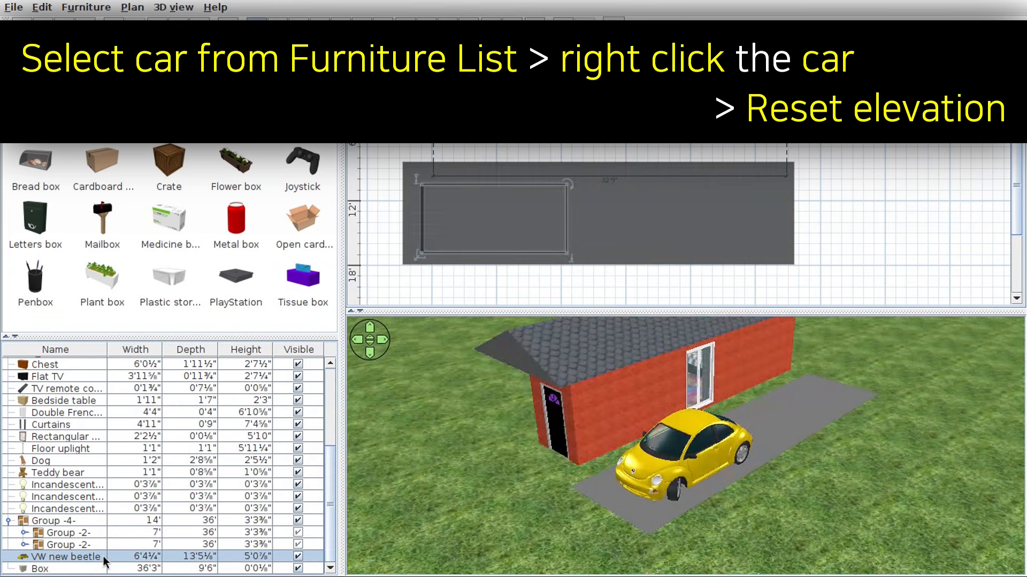
right_click(104, 557)
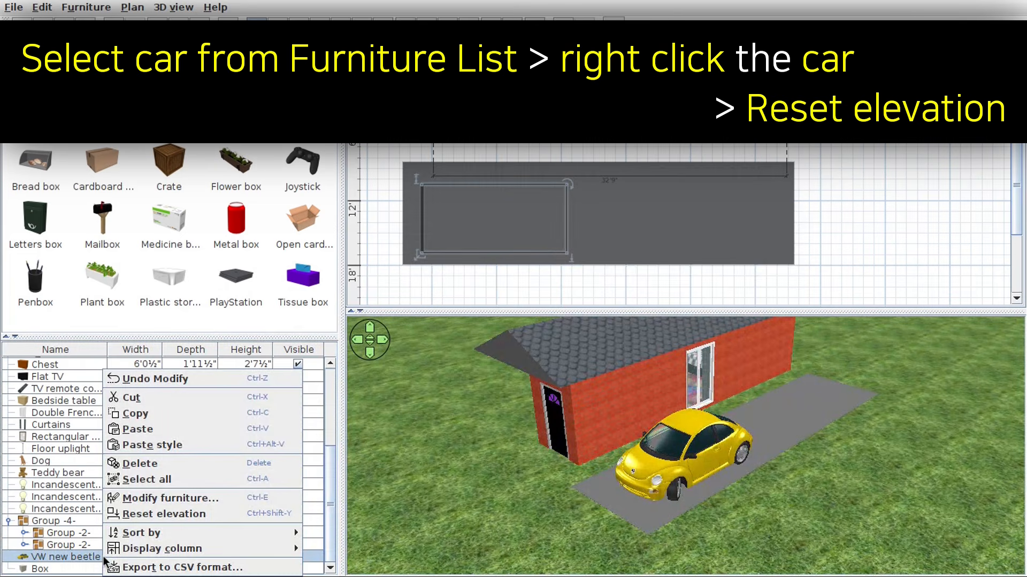
click(182, 520)
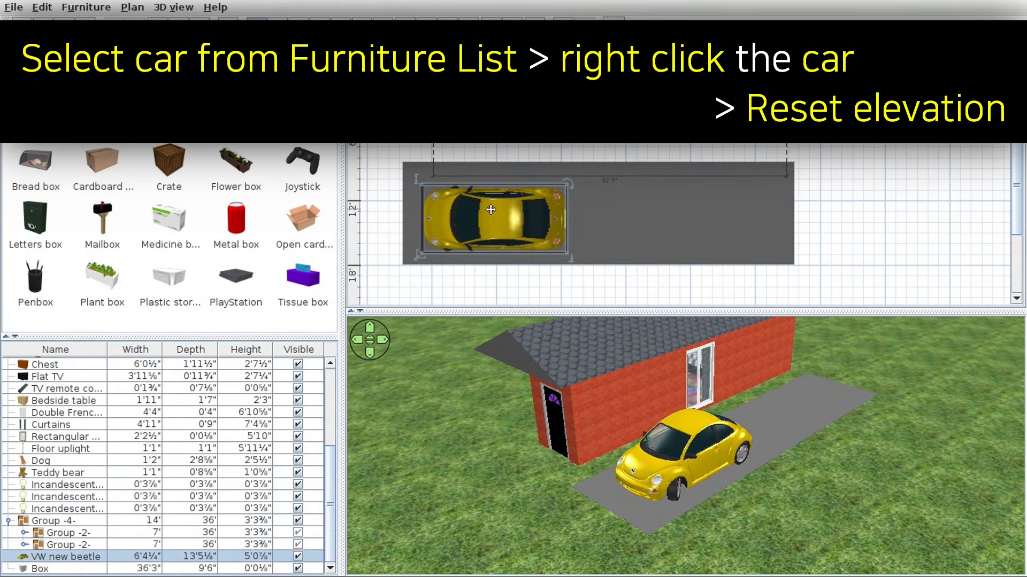
drag(491, 209, 490, 207)
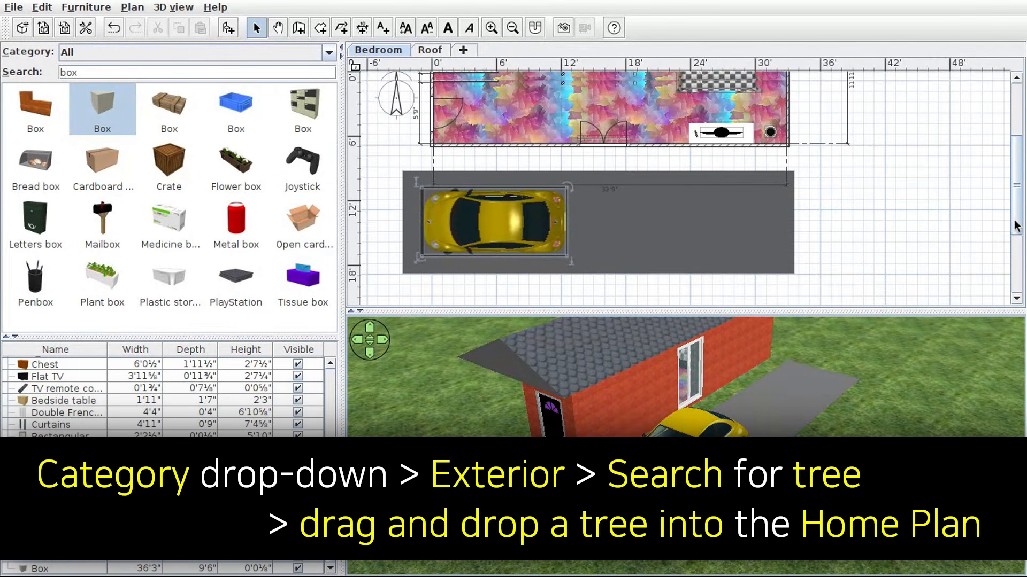
- Filter the furniture catalog to the Exterior category and search it for "tree"
drag(1016, 225, 1004, 150)
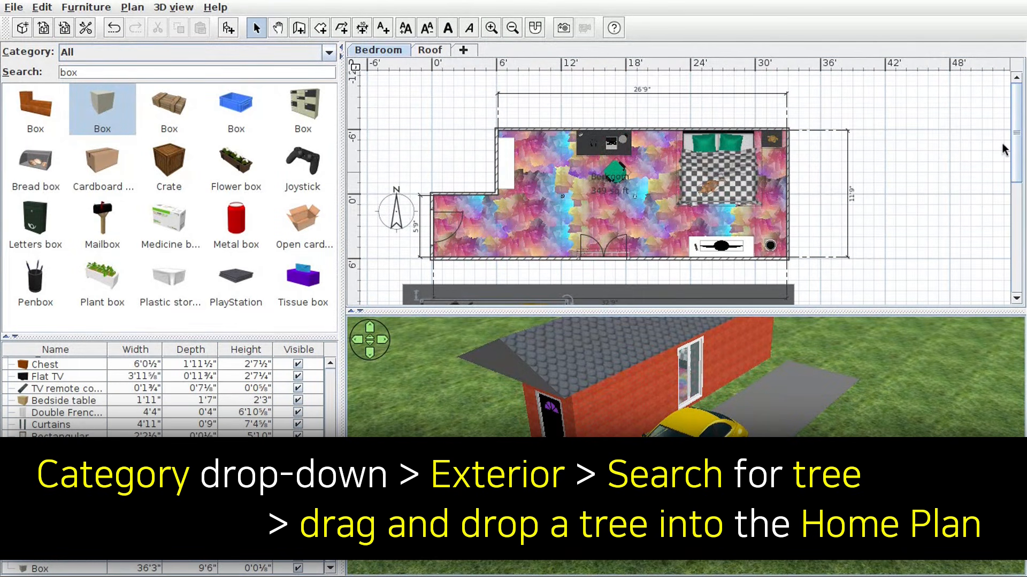
click(328, 53)
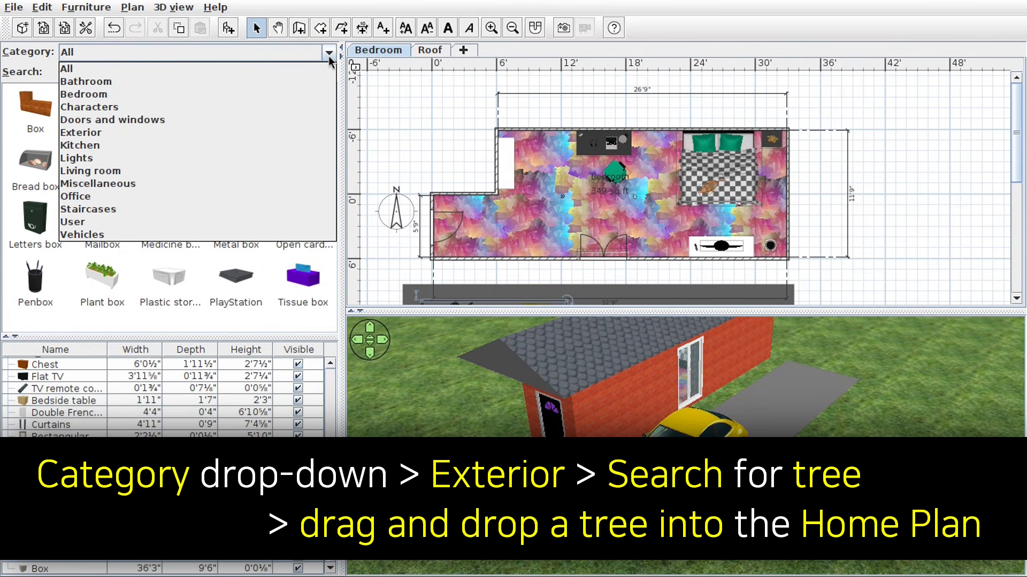
click(153, 136)
double_click(70, 72)
text(tree)
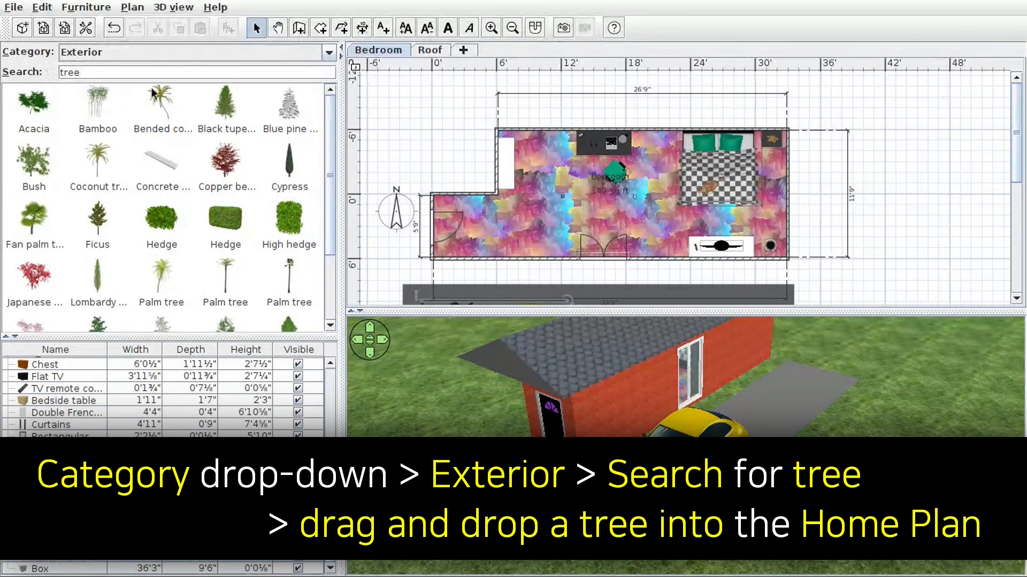
- Place a Peach blossom tree in the yard just west of the building
drag(330, 176, 327, 240)
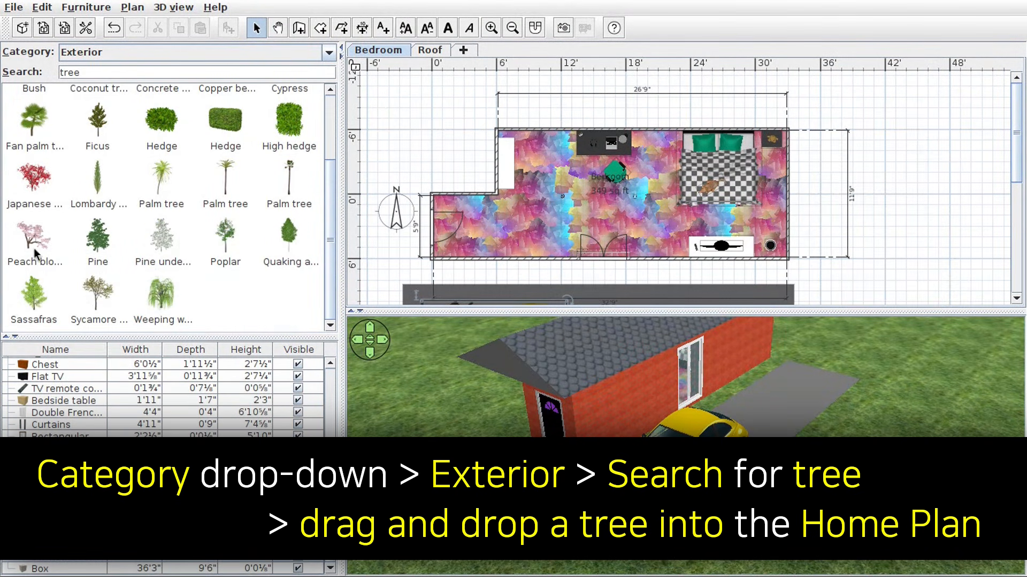
drag(31, 248, 409, 115)
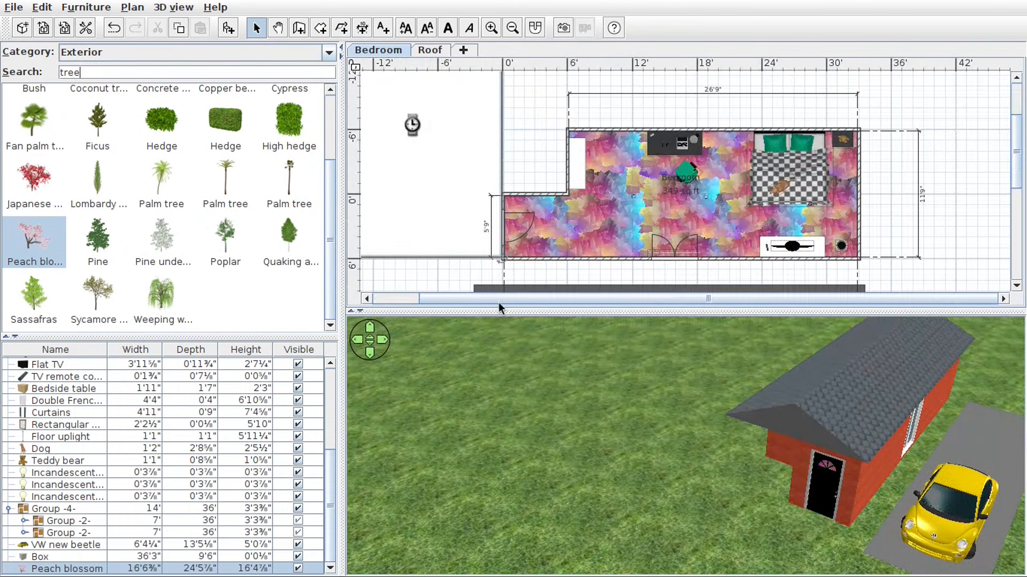
drag(499, 303, 418, 300)
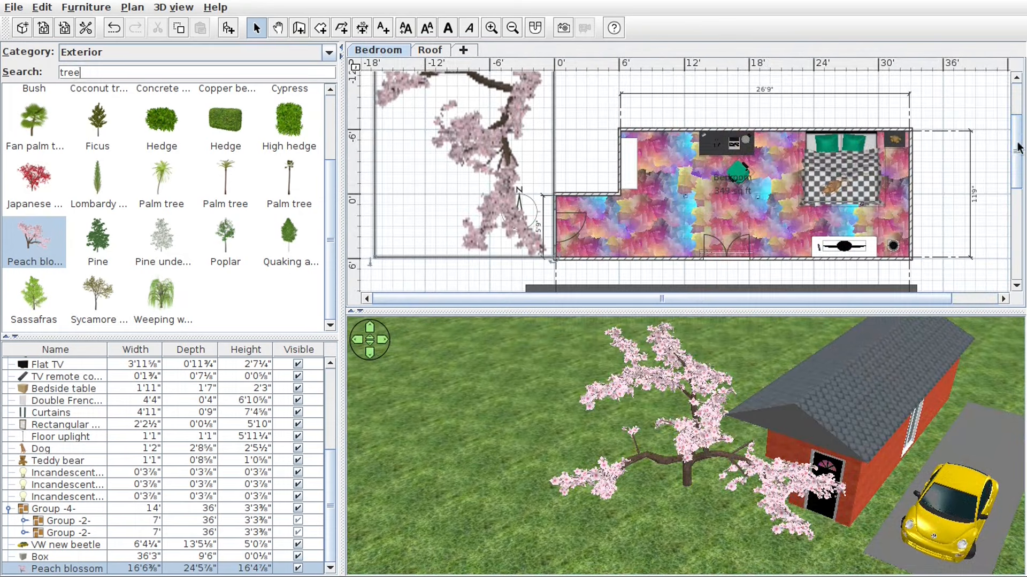
scroll(1017, 149, up, 2)
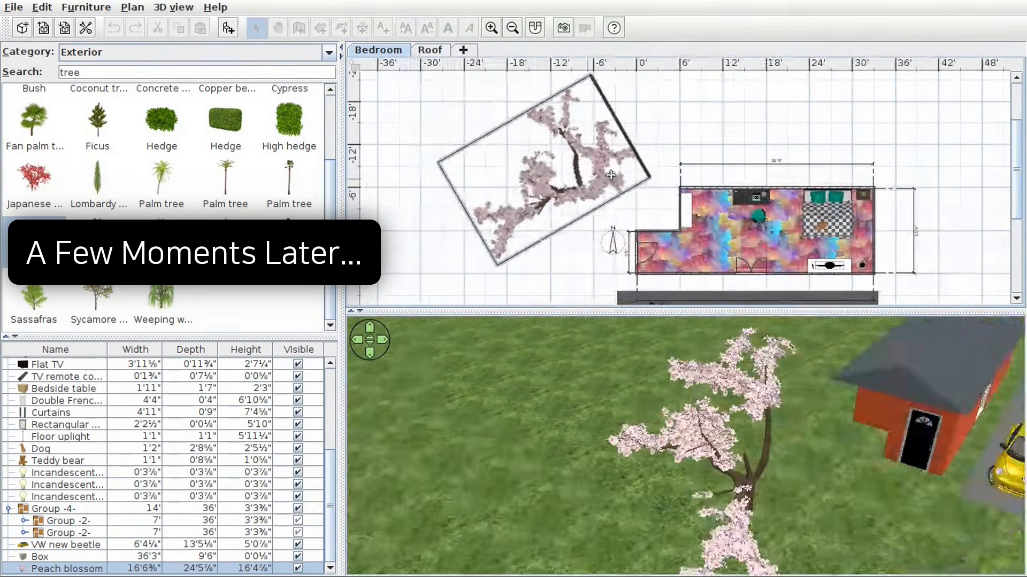
- Rotate the peach blossom tree to a diagonal orientation and position it northwest of the building, clear of the walls
drag(508, 257, 534, 239)
drag(802, 428, 811, 367)
drag(544, 242, 540, 239)
drag(808, 375, 802, 428)
scroll(958, 291, down, 3)
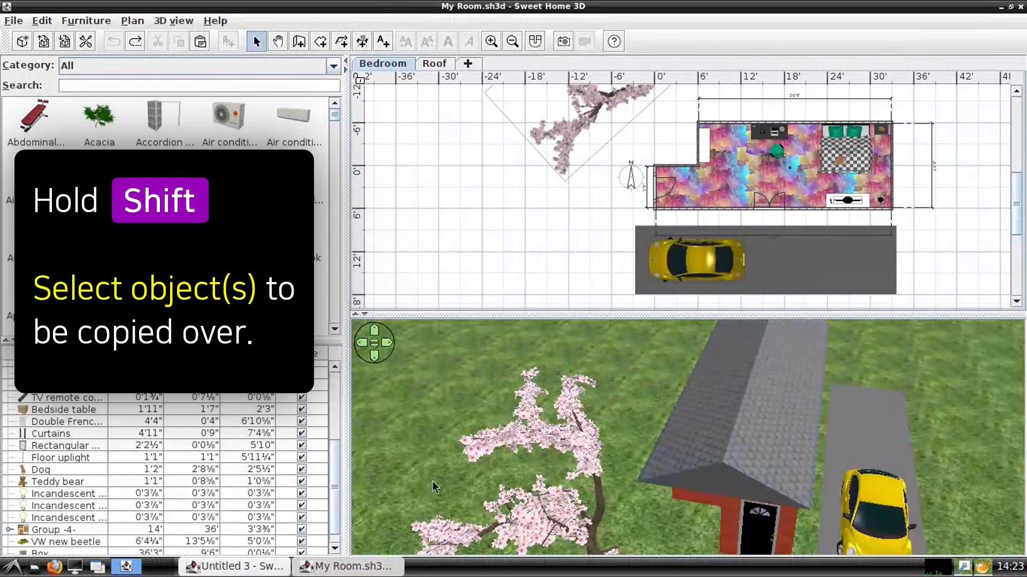
- Switch to the Untitled 3 home and copy the living room's round table together with its seven chairs
click(261, 568)
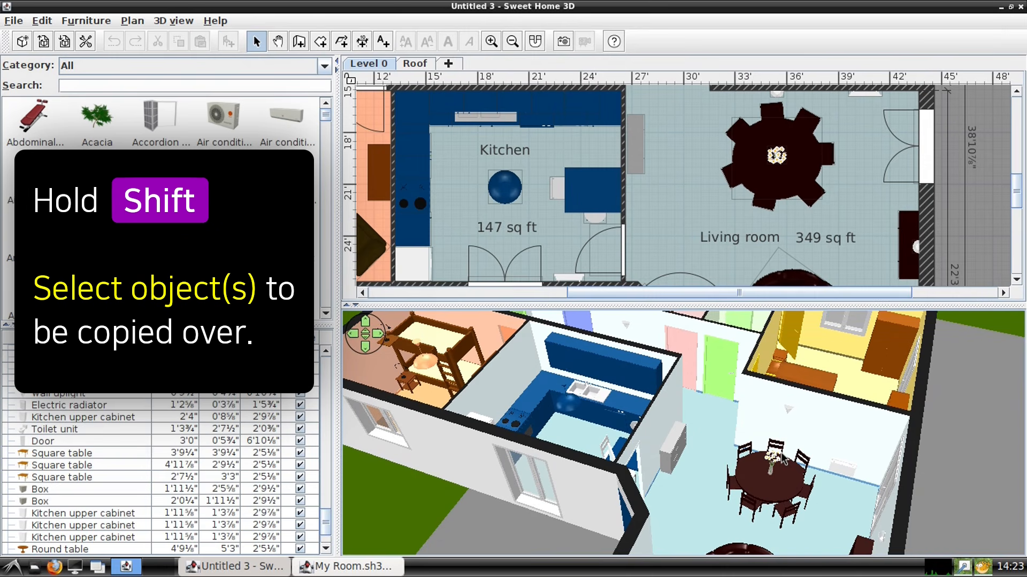
click(759, 172)
shift+click(732, 178)
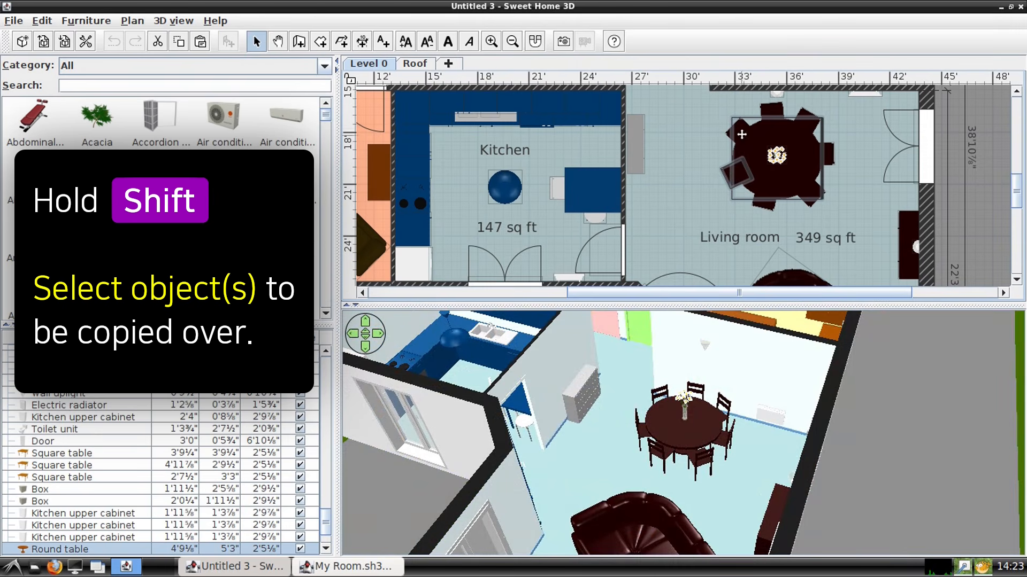
shift+click(742, 133)
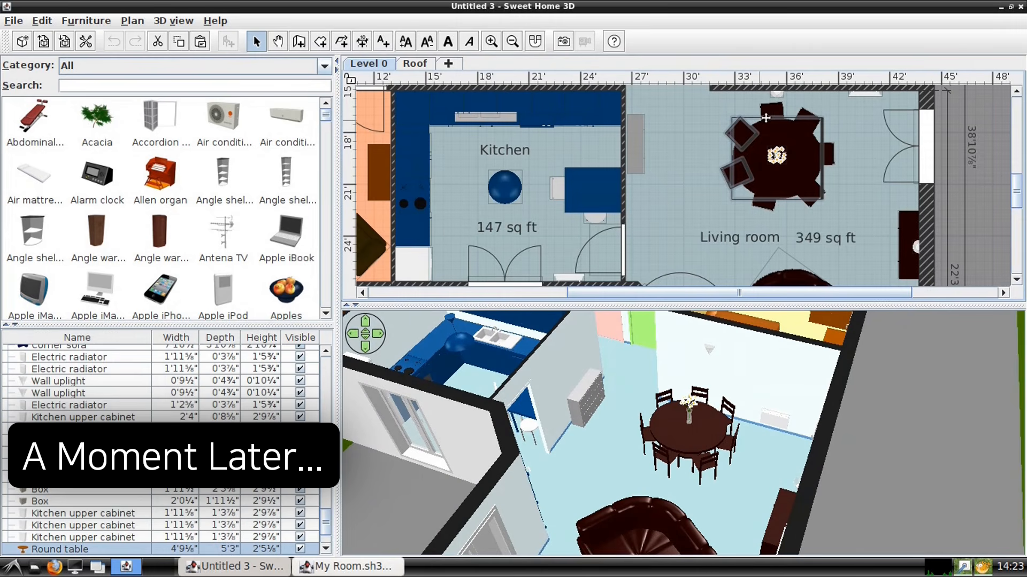
shift+click(774, 113)
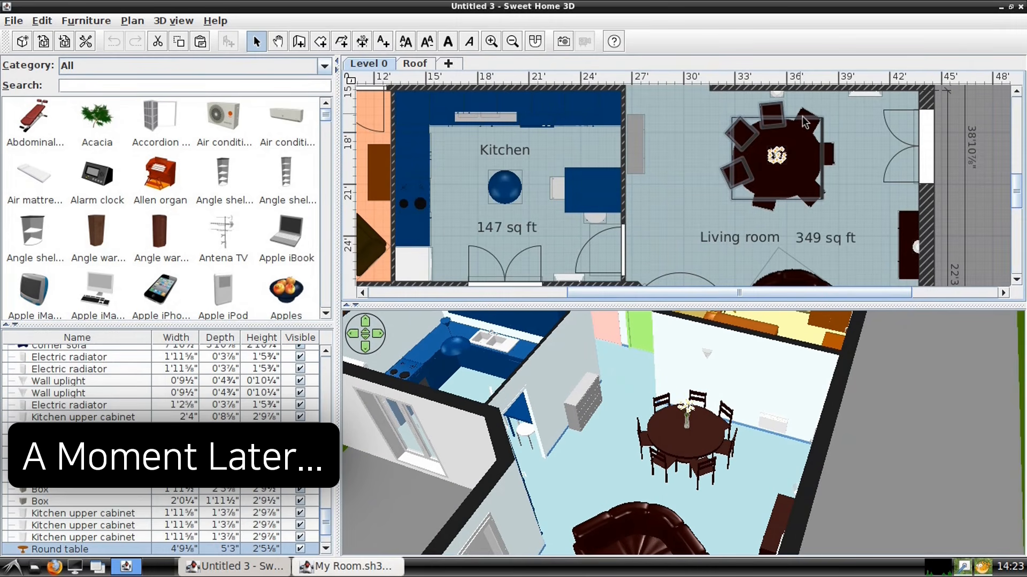
shift+click(806, 122)
shift+click(830, 158)
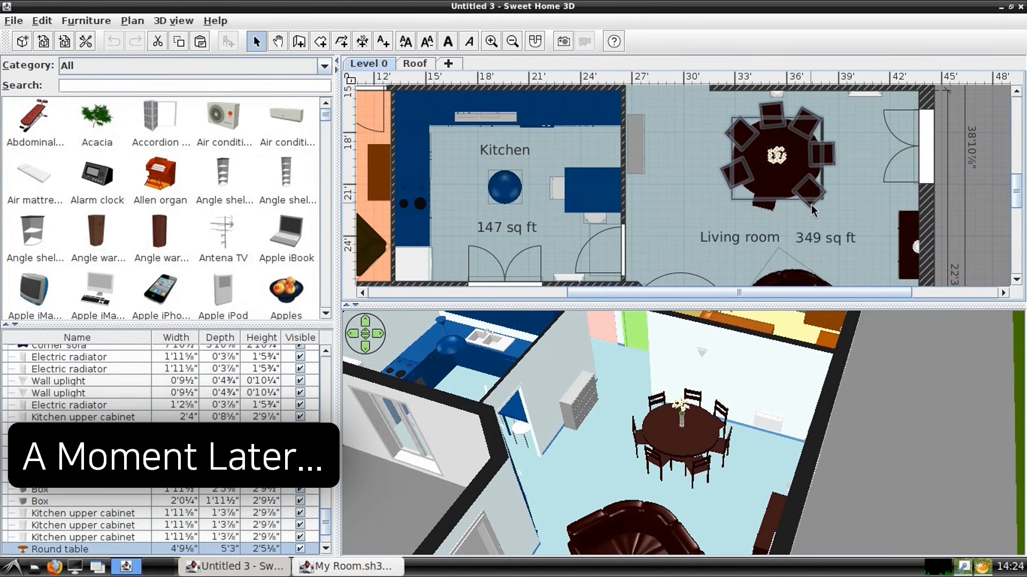
shift+click(811, 204)
shift+click(774, 212)
key(ctrl+c)
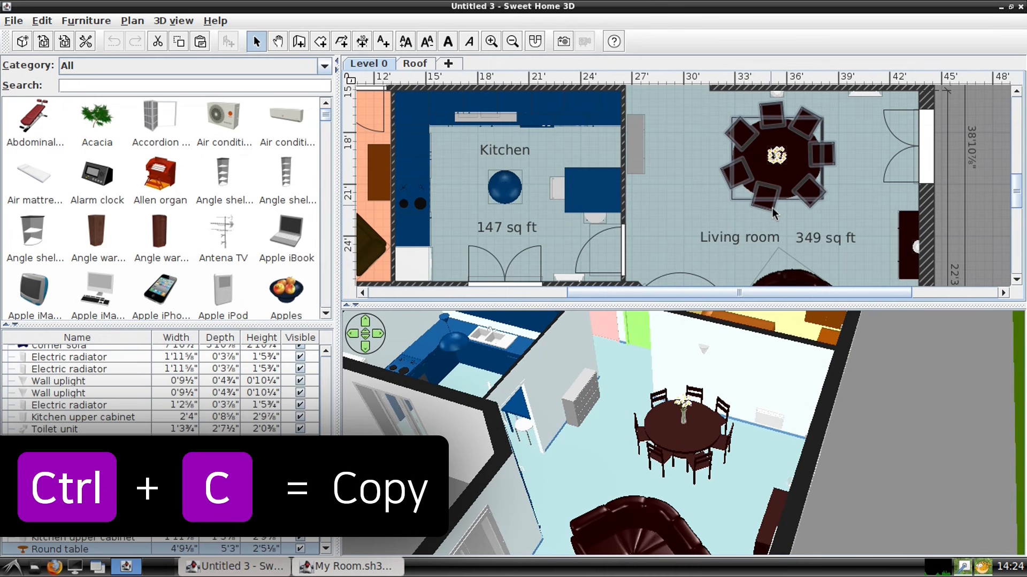
- Switch to the My Room home, paste the table and chairs, and move them outdoors between the peach blossom tree and the building's northwest corner
click(360, 565)
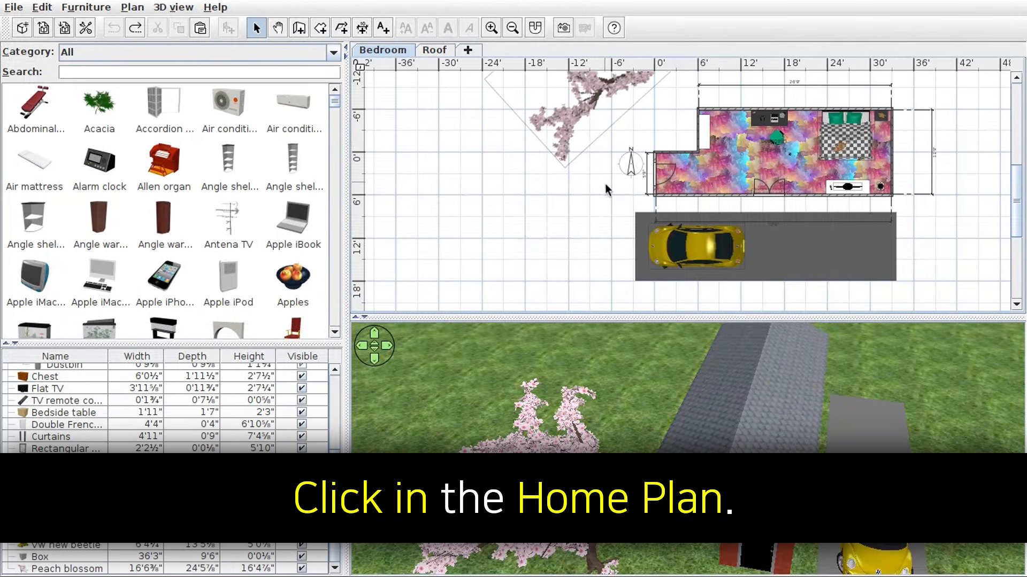
click(609, 162)
key(ctrl+v)
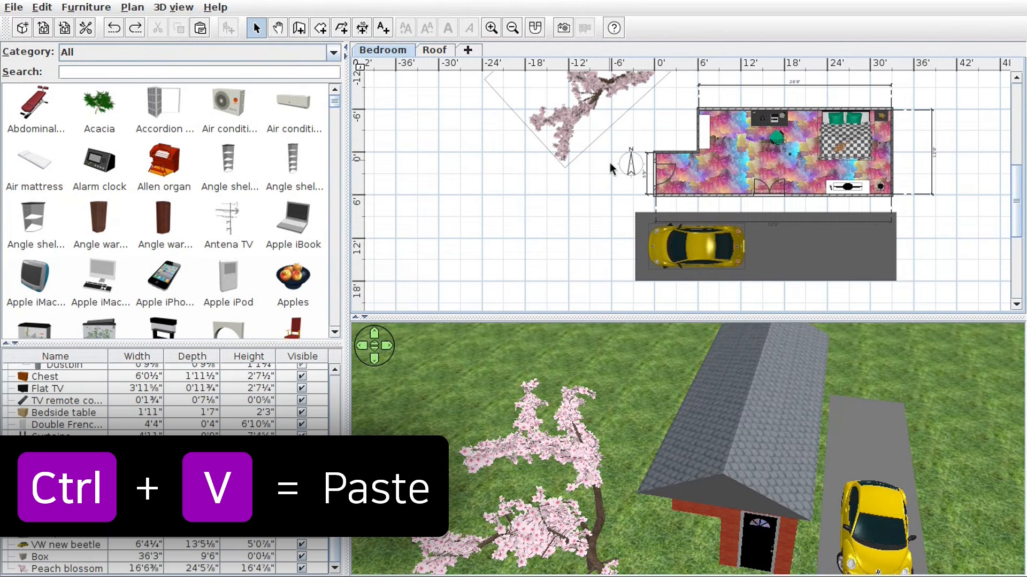
key(ctrl+v)
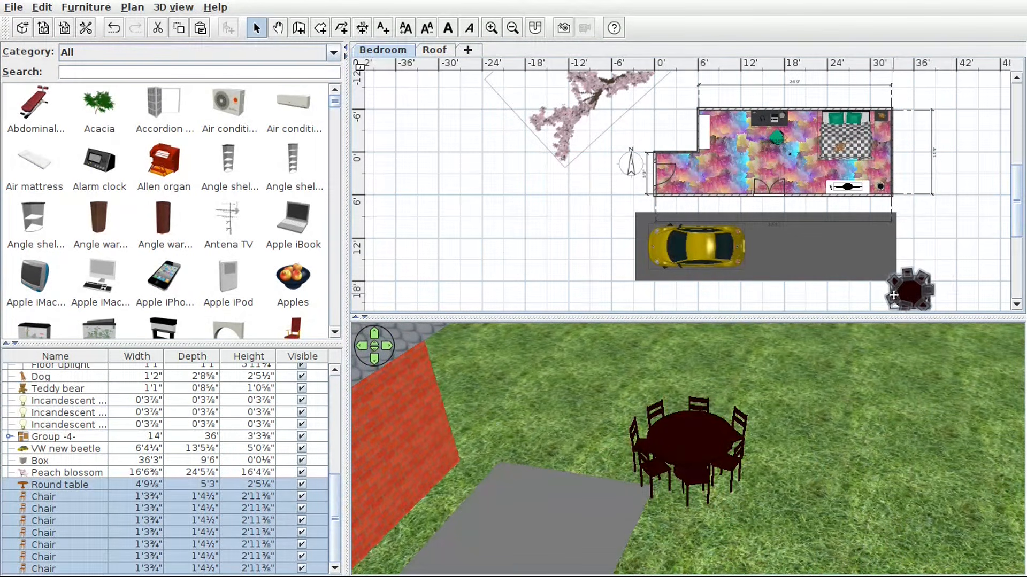
drag(901, 295, 656, 120)
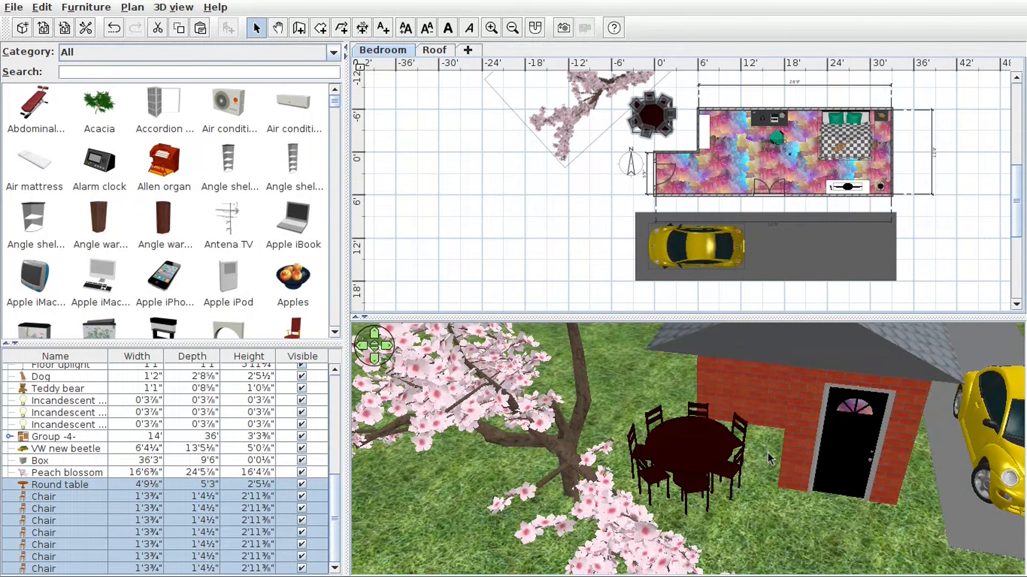
- Switch the 3D view to Virtual visit and place the visitor southwest of the building, facing the door, tree and car at about 234° body angle
scroll(768, 452, down, 3)
drag(746, 423, 724, 410)
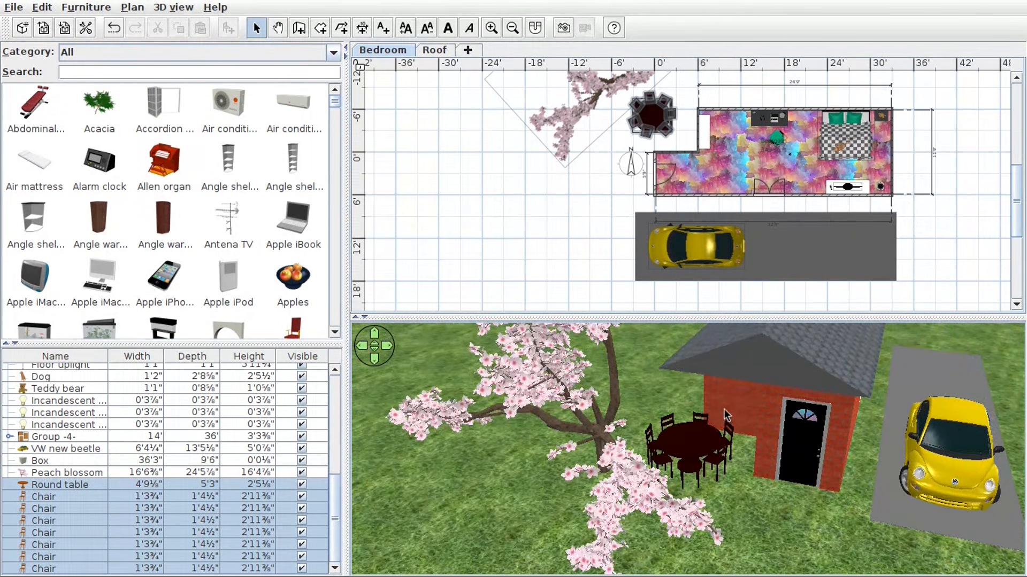
right_click(691, 363)
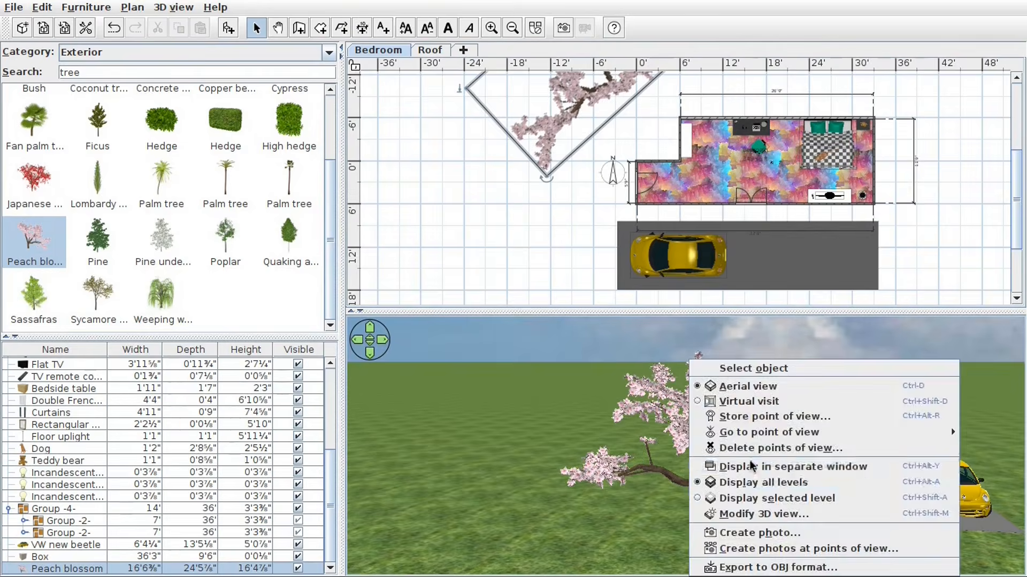
click(751, 466)
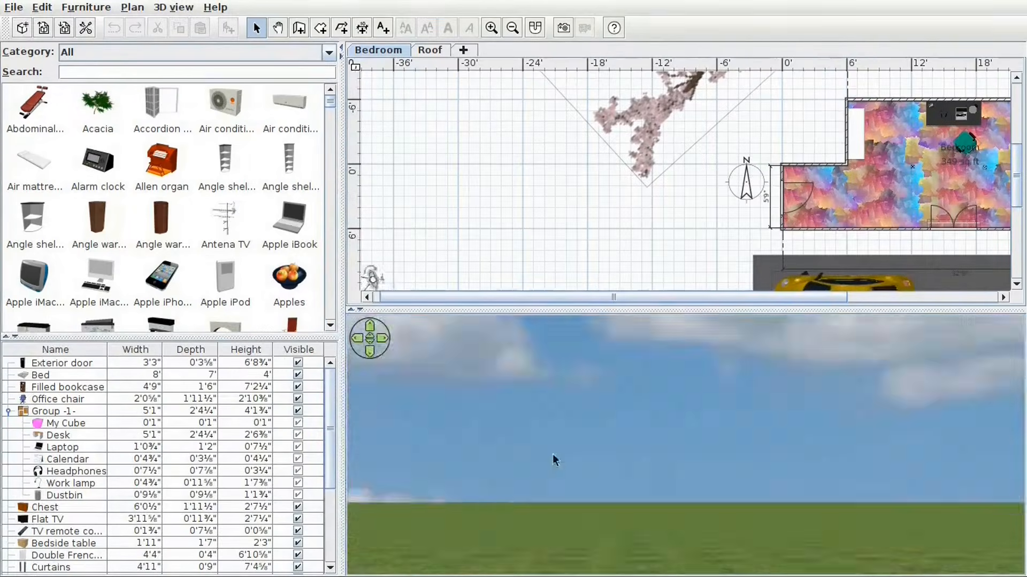
drag(377, 251, 419, 283)
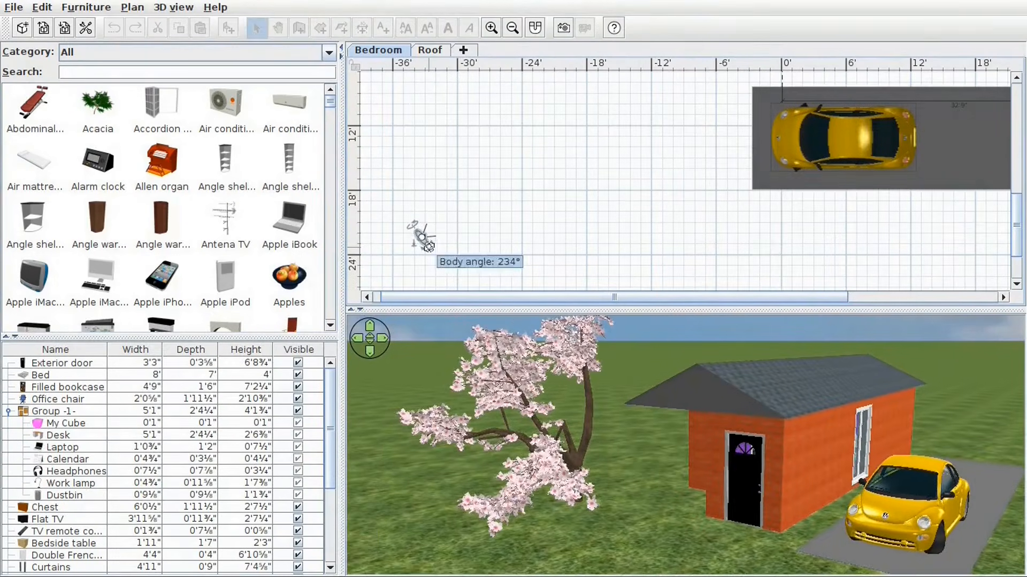
drag(425, 235, 425, 232)
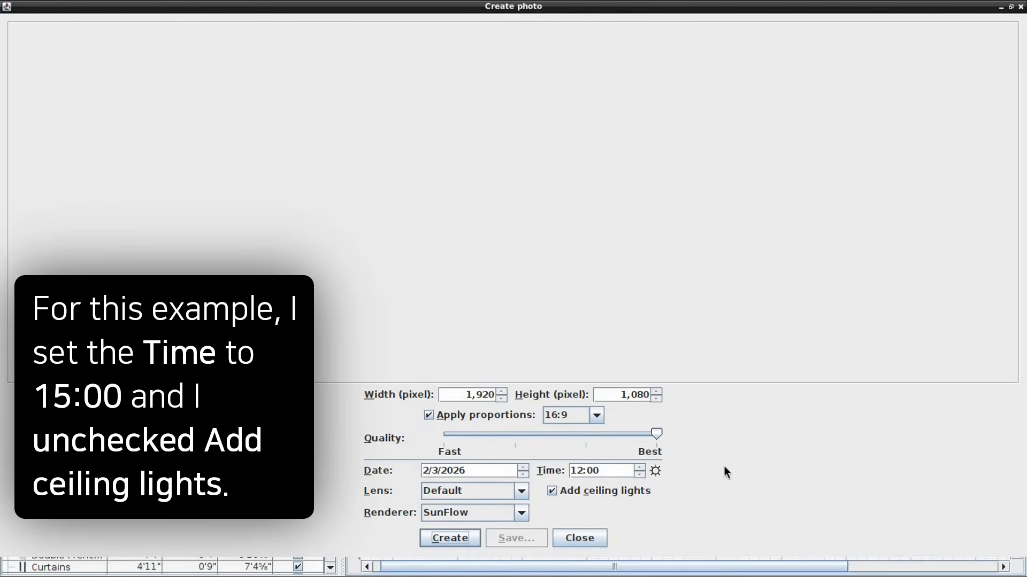
- Render a 1920 × 1080 photo at 15:00 without ceiling lights, save it as My Room Outside.png in Pictures, and open it
key(Return)
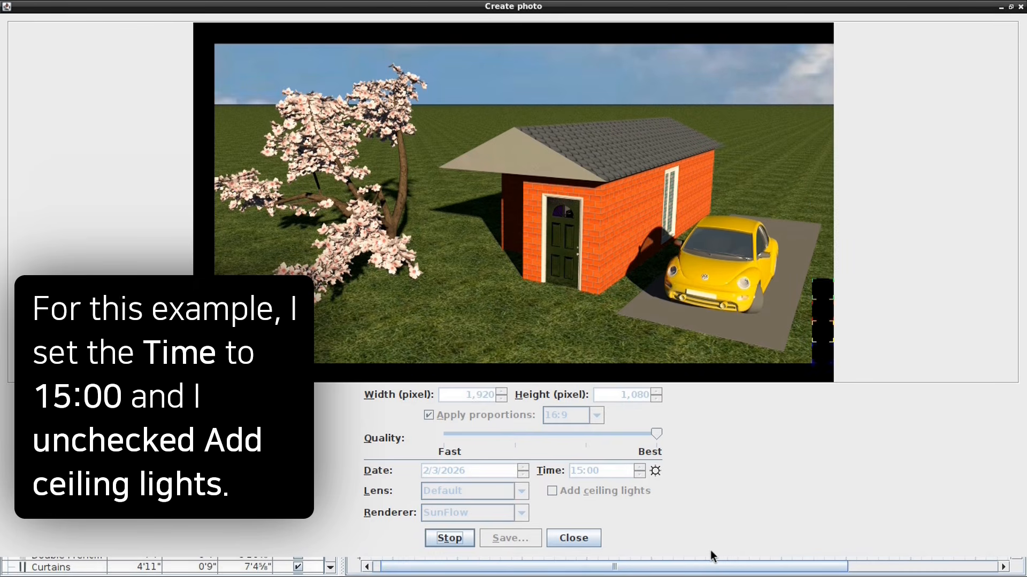
click(541, 544)
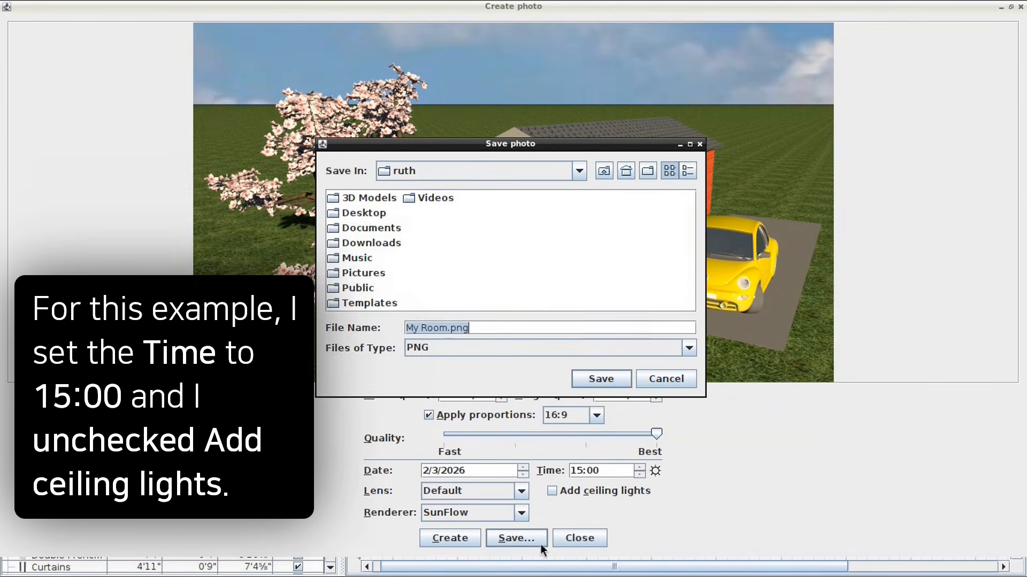
double_click(363, 273)
text(Outside)
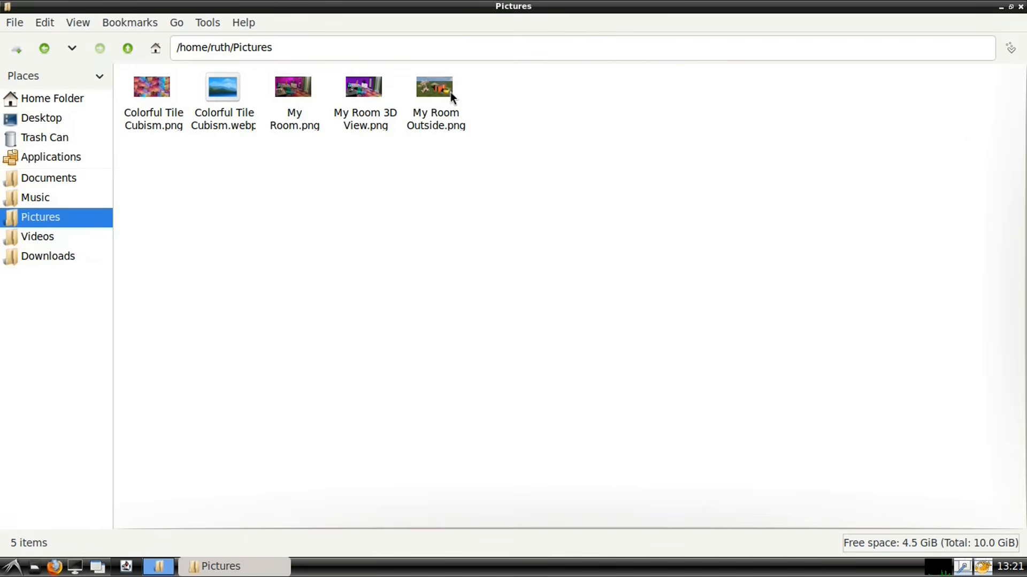
double_click(450, 92)
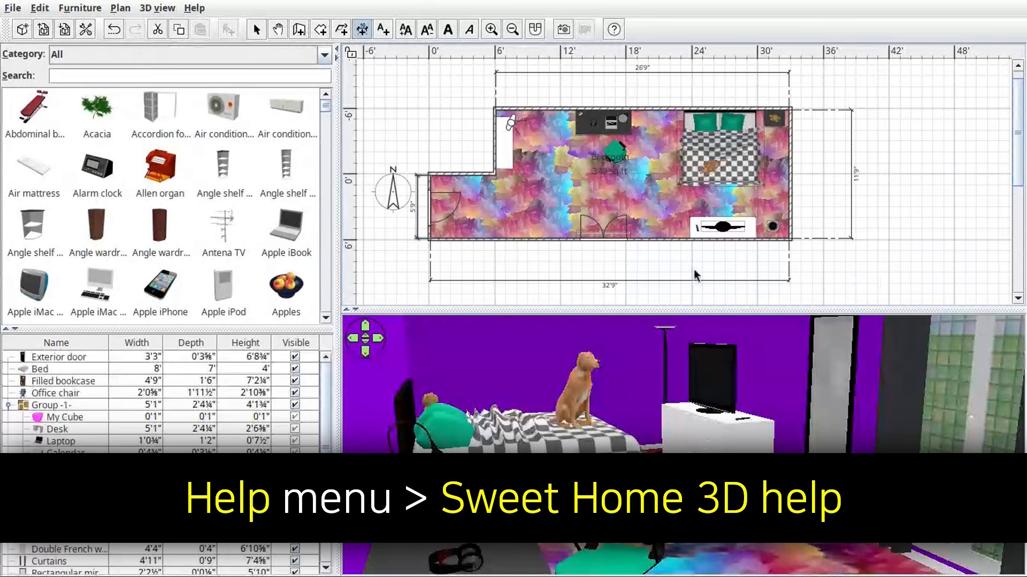
- Read the Sweet Home 3D User Interface page of the built-in help in fullscreen, and close the help
click(192, 10)
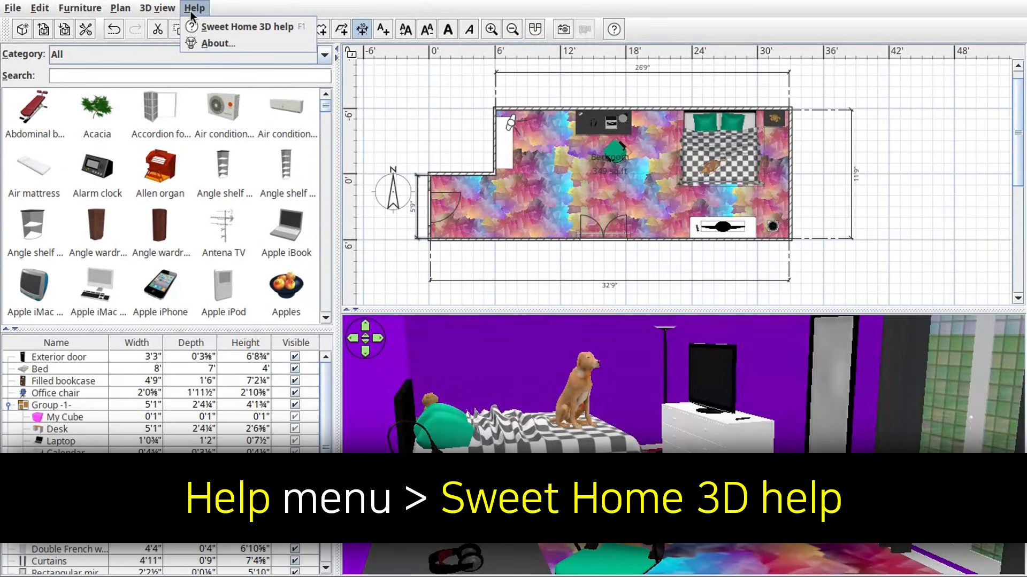
click(216, 29)
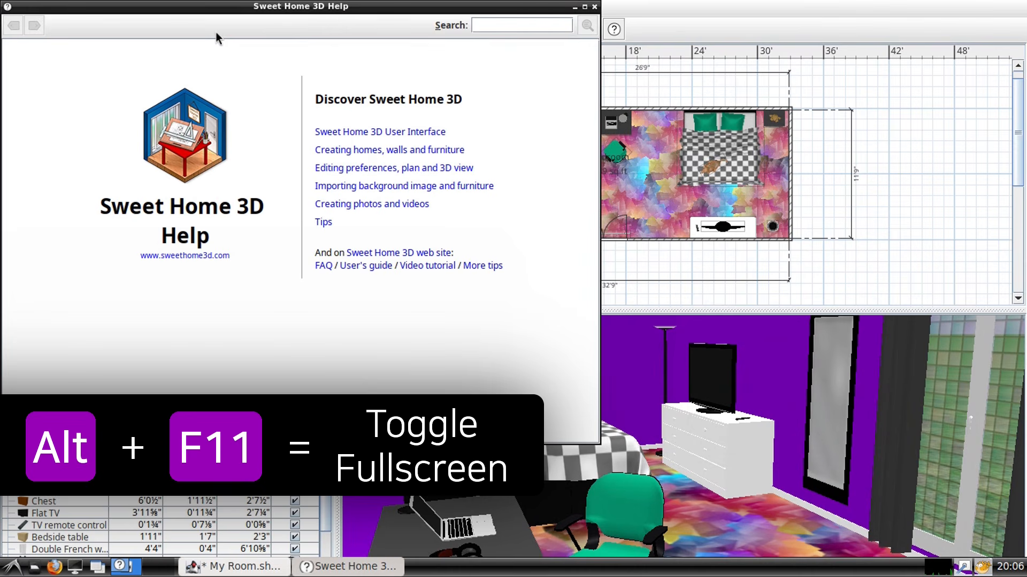
key(alt+F11)
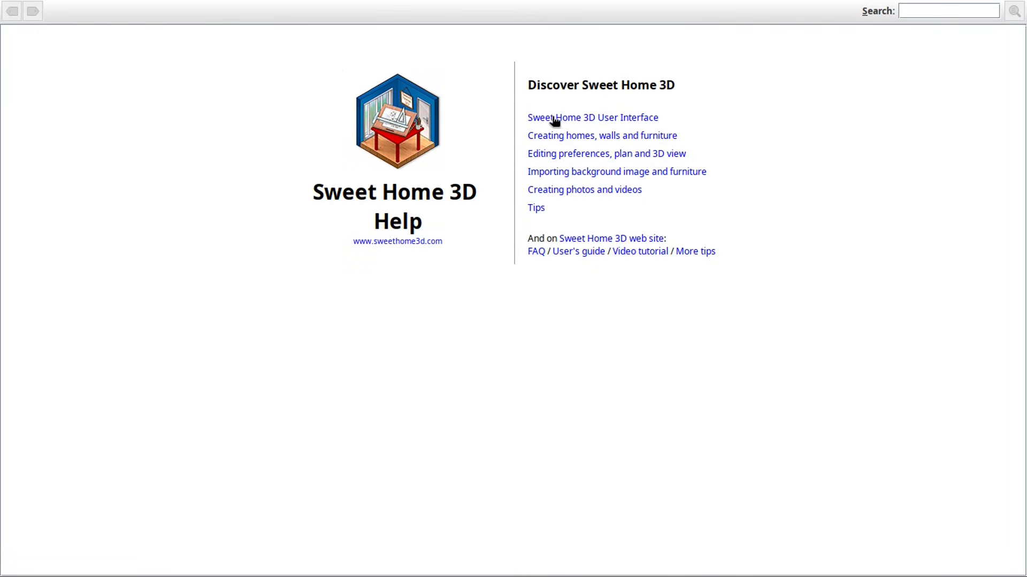
click(555, 115)
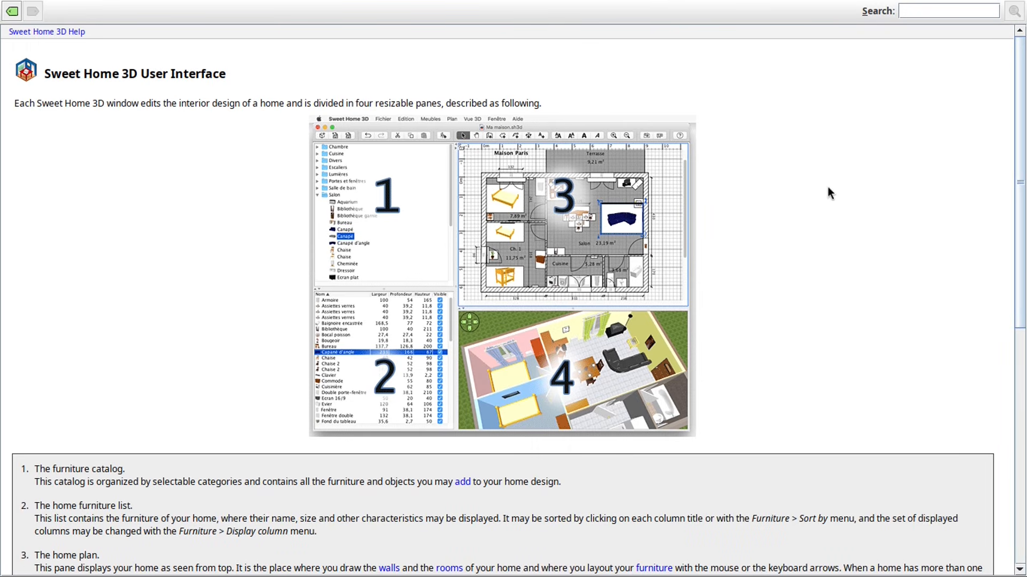
scroll(828, 191, down, 8)
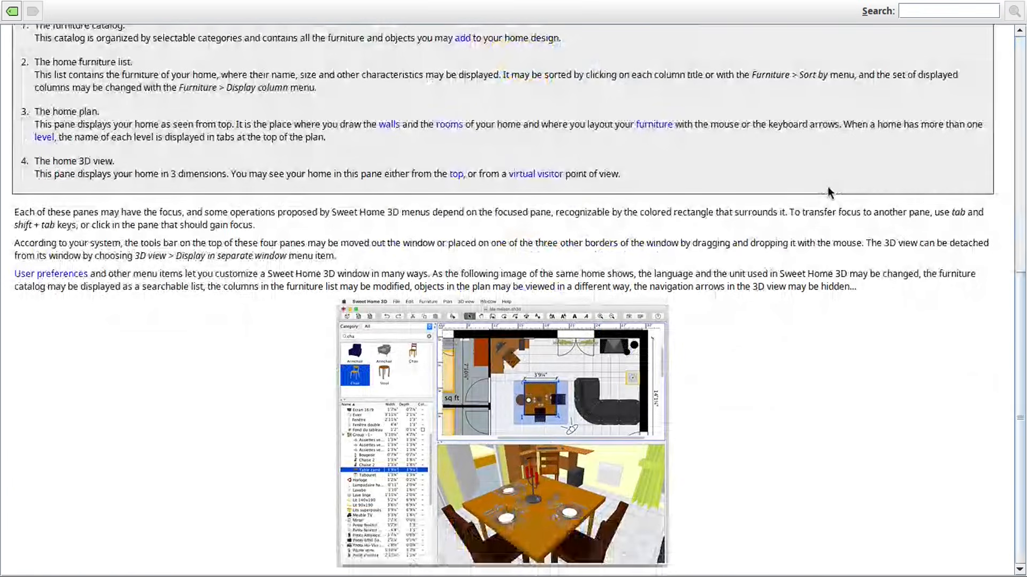
scroll(828, 188, up, 8)
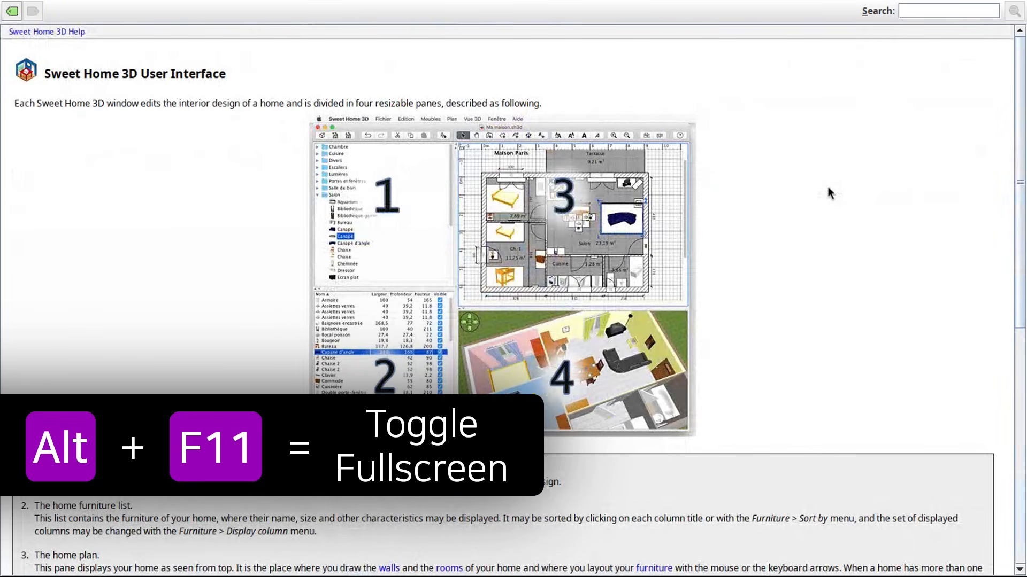
key(alt+F11)
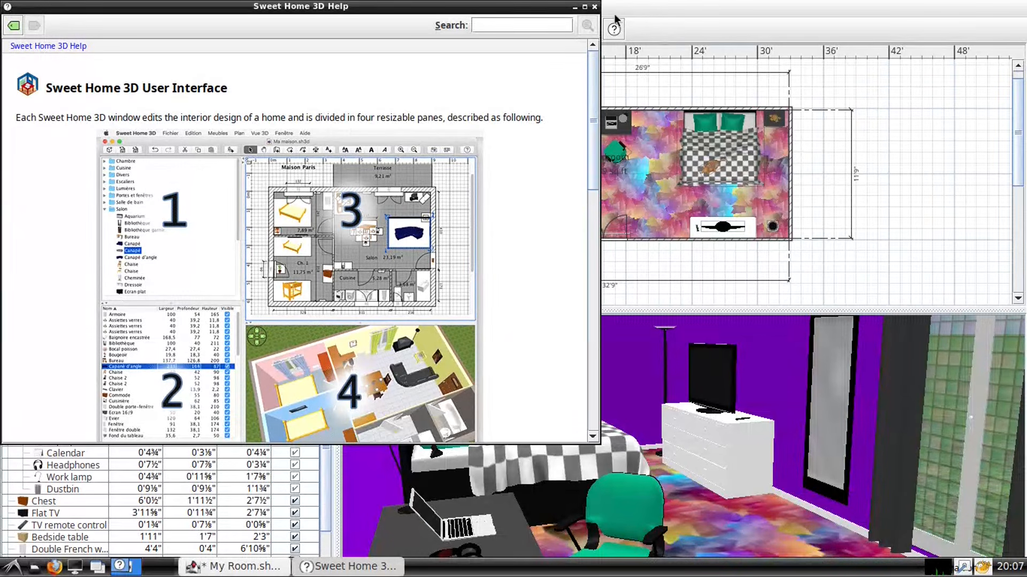
click(594, 7)
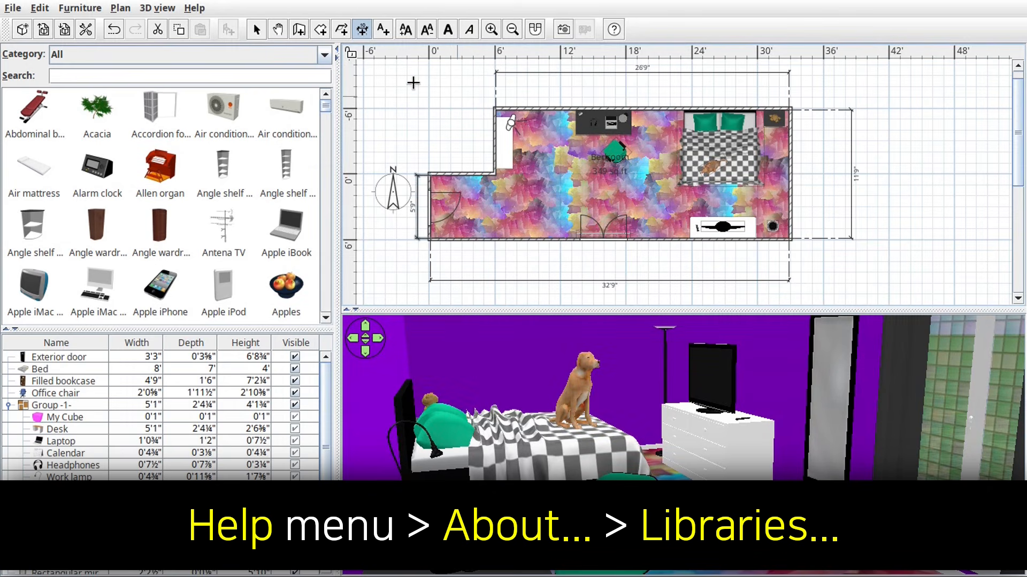
- Review the furniture and texture libraries in use and open the file location of the Blend Swap CC-0 library
click(194, 8)
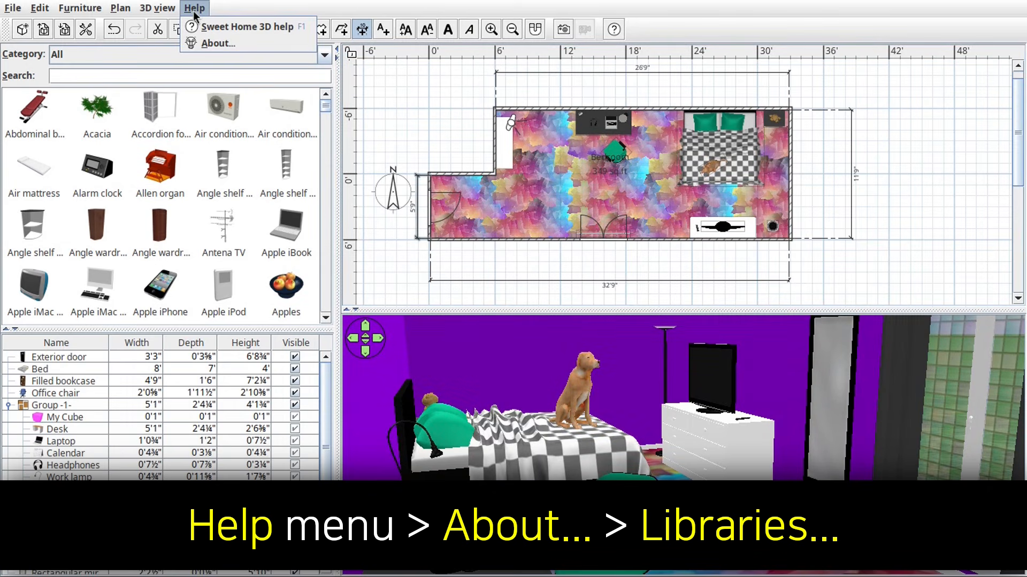
click(231, 44)
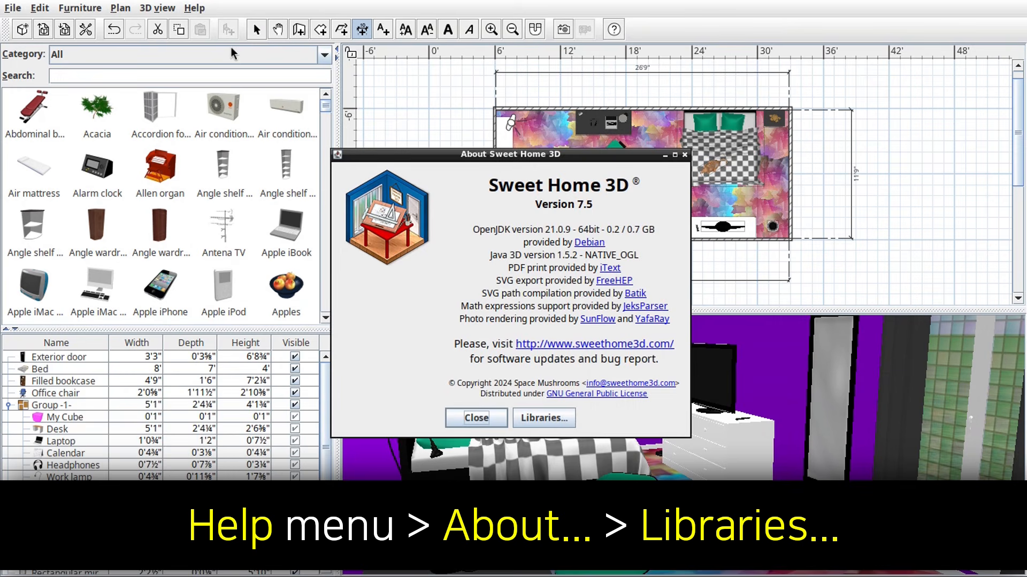
click(550, 425)
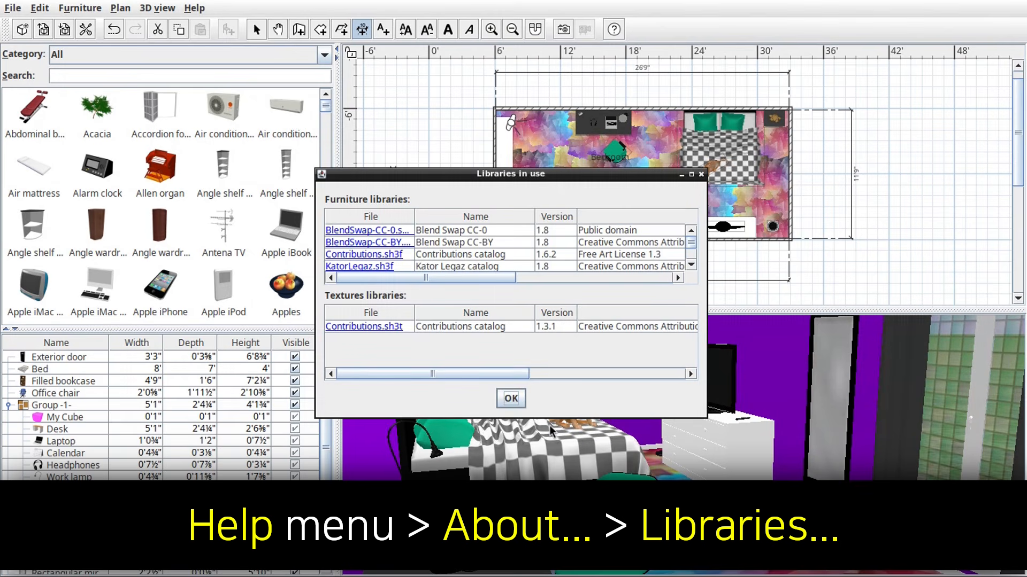
scroll(465, 255, down, 2)
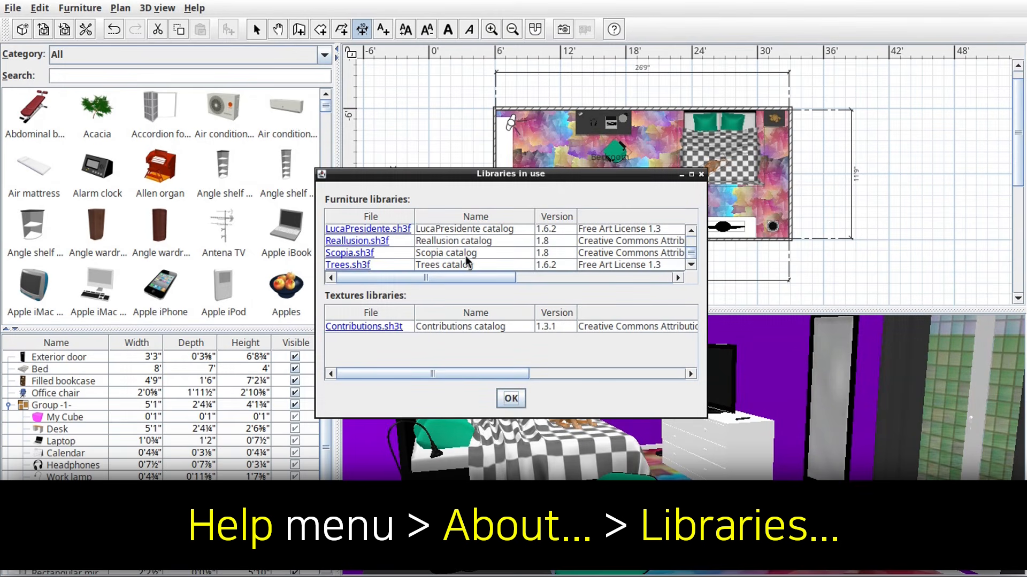
scroll(465, 256, up, 2)
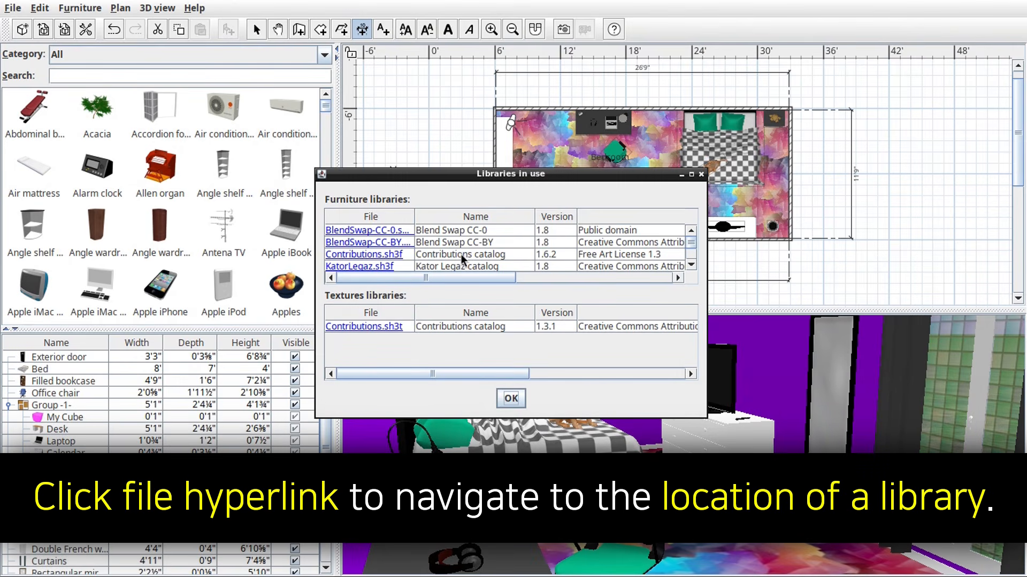
click(376, 231)
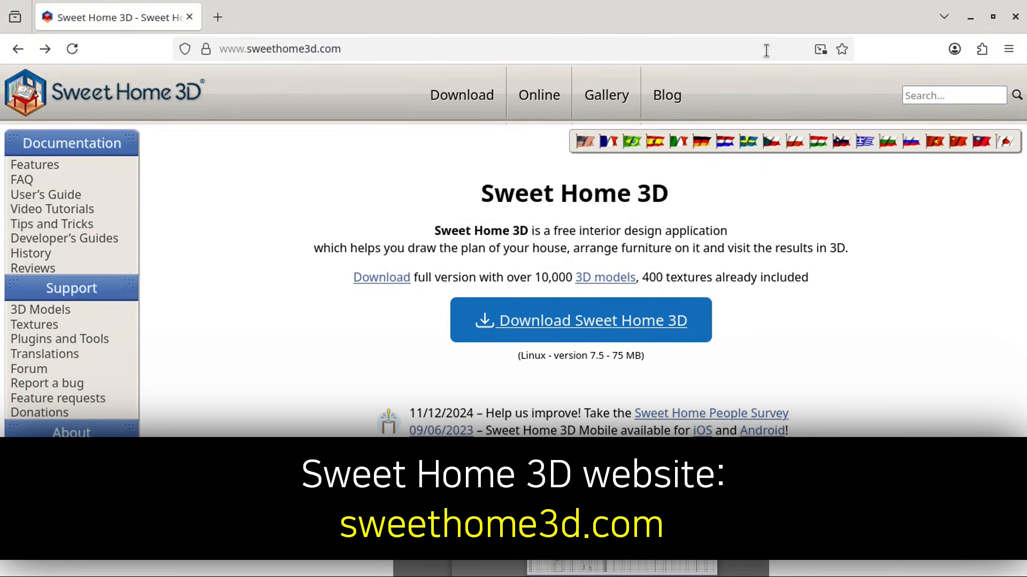
- Look over the sweethome3d.com home page in fullscreen and the Editing 3D view section of its User's Guide
key(F11)
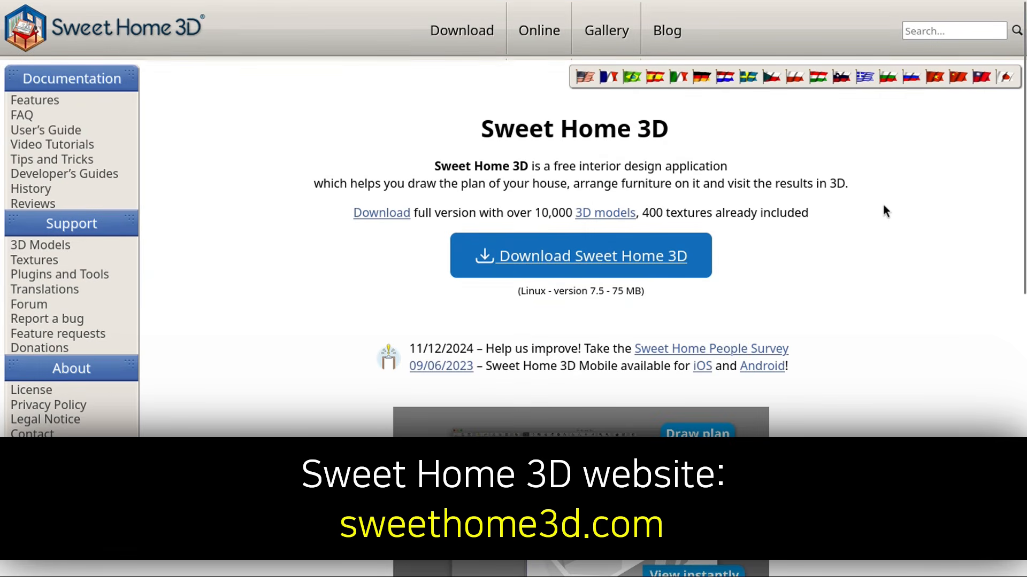
scroll(883, 208, down, 10)
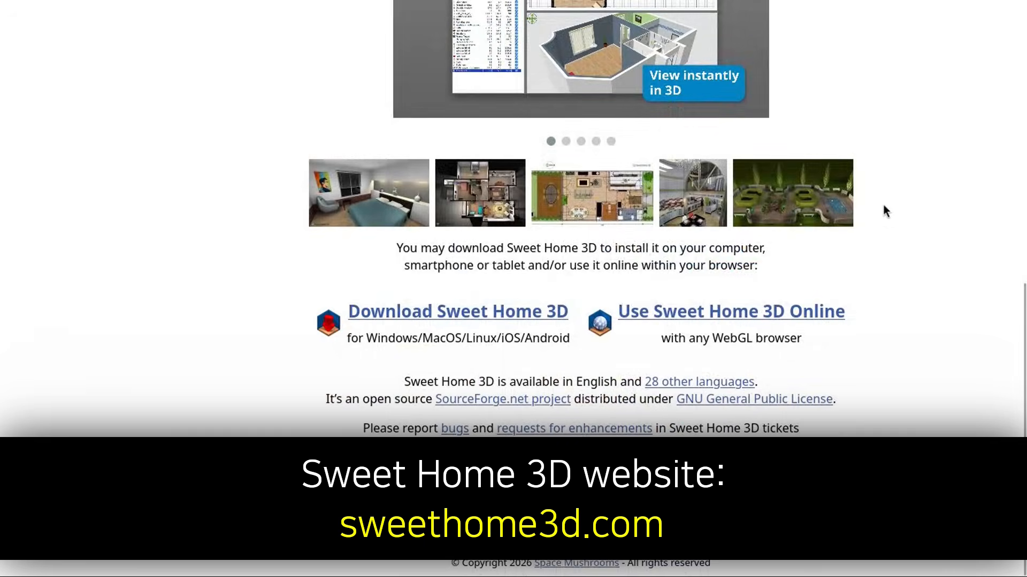
scroll(885, 211, up, 10)
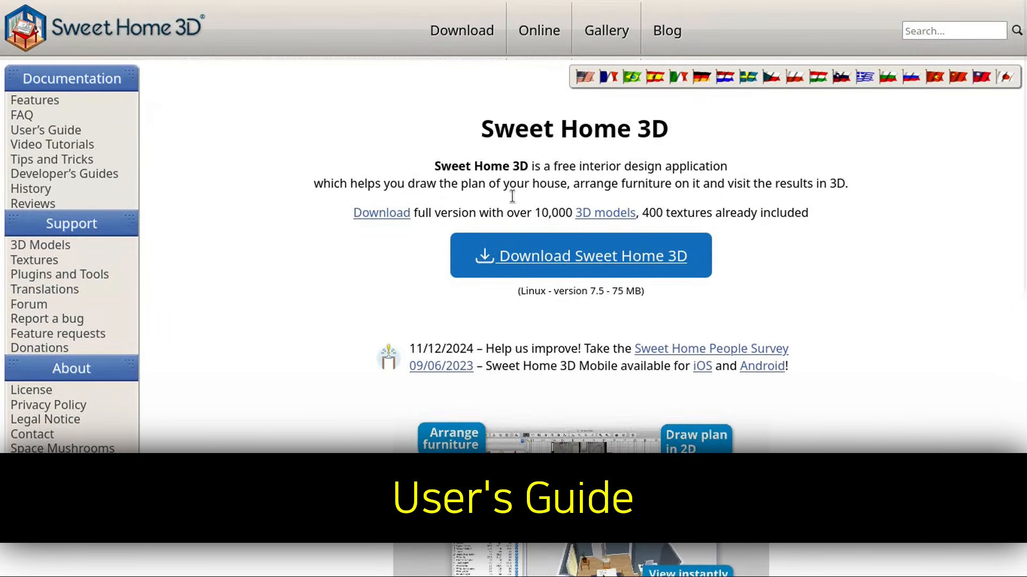
click(47, 132)
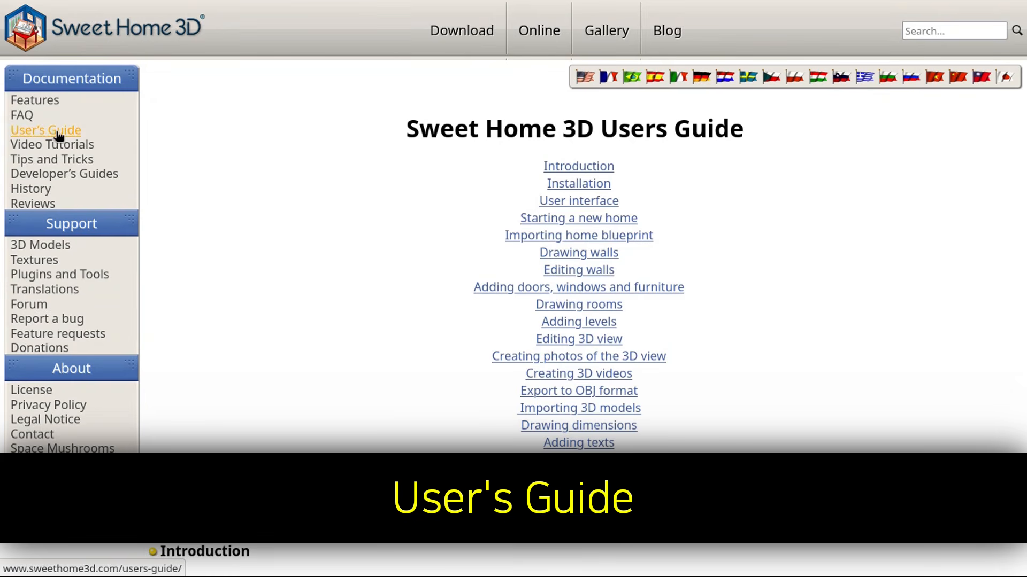
click(610, 339)
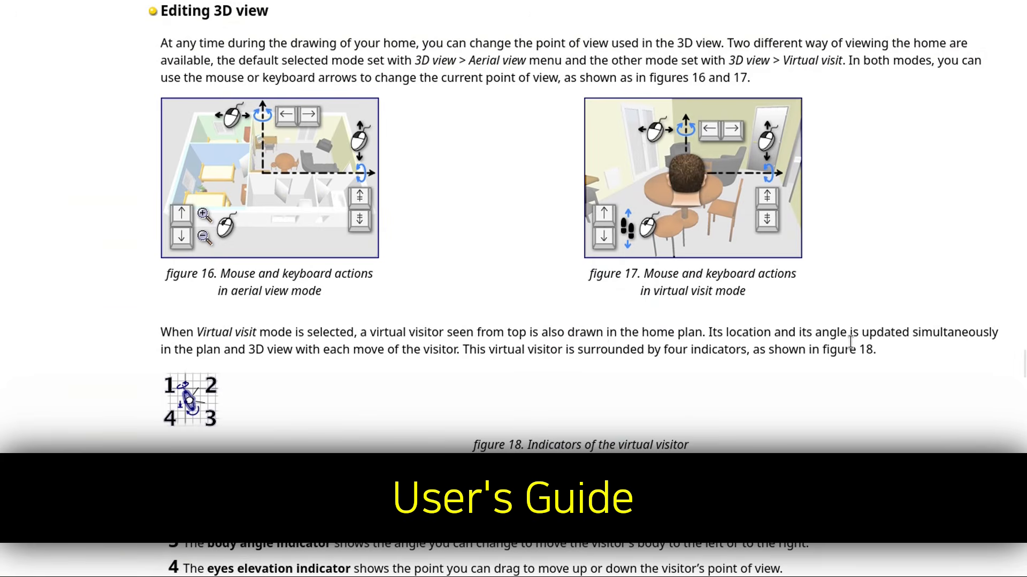
key(alt+Left)
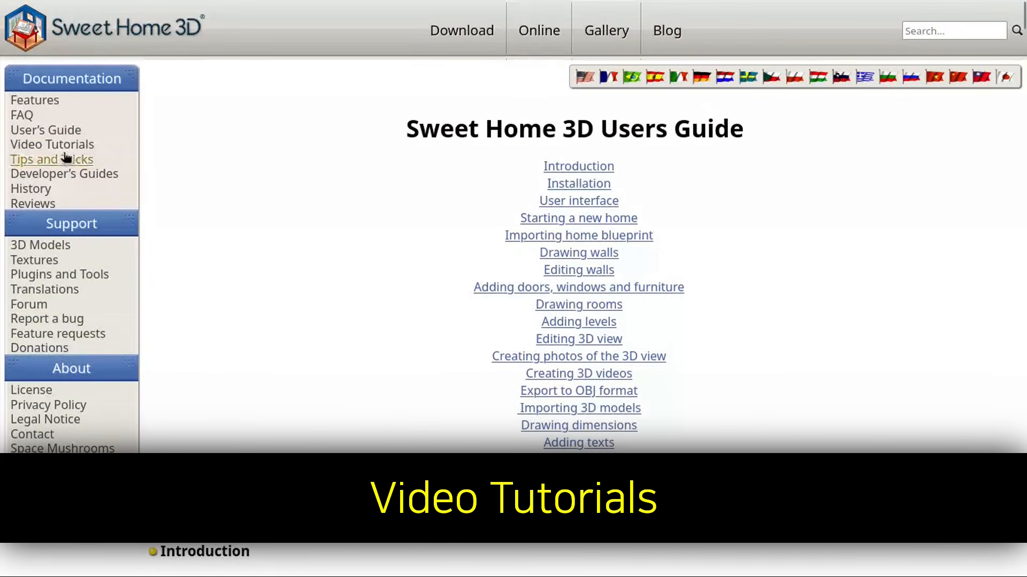
- Browse the website's Video Tutorials section and its Tips and Tricks page, including the blog and YouTube tips
click(49, 153)
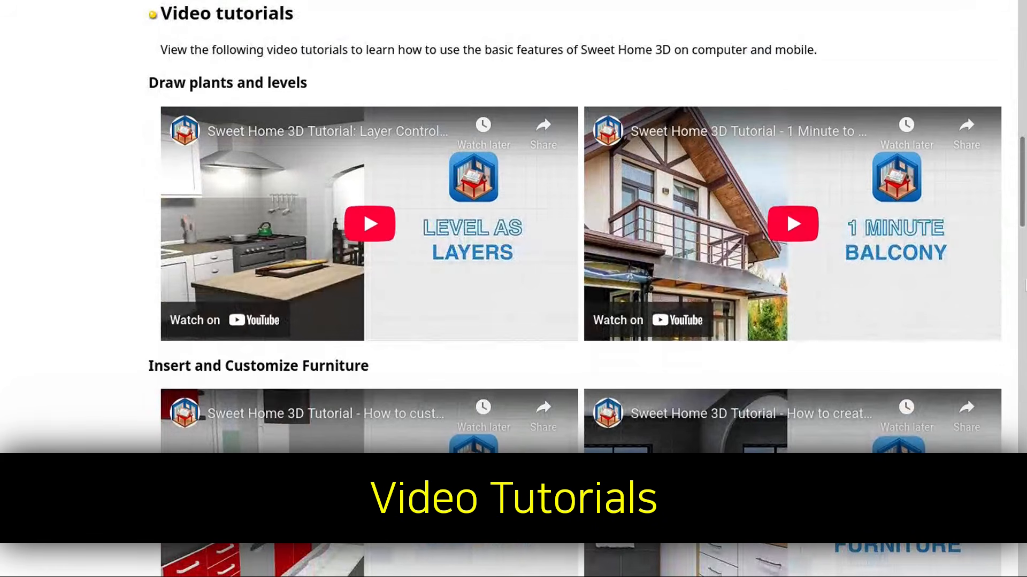
scroll(363, 365, down, 15)
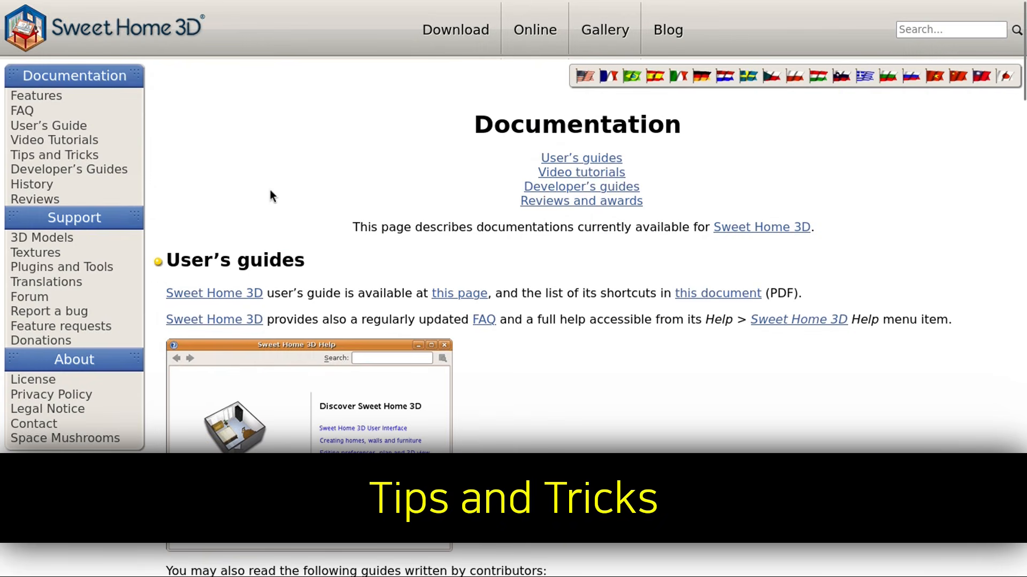
click(66, 156)
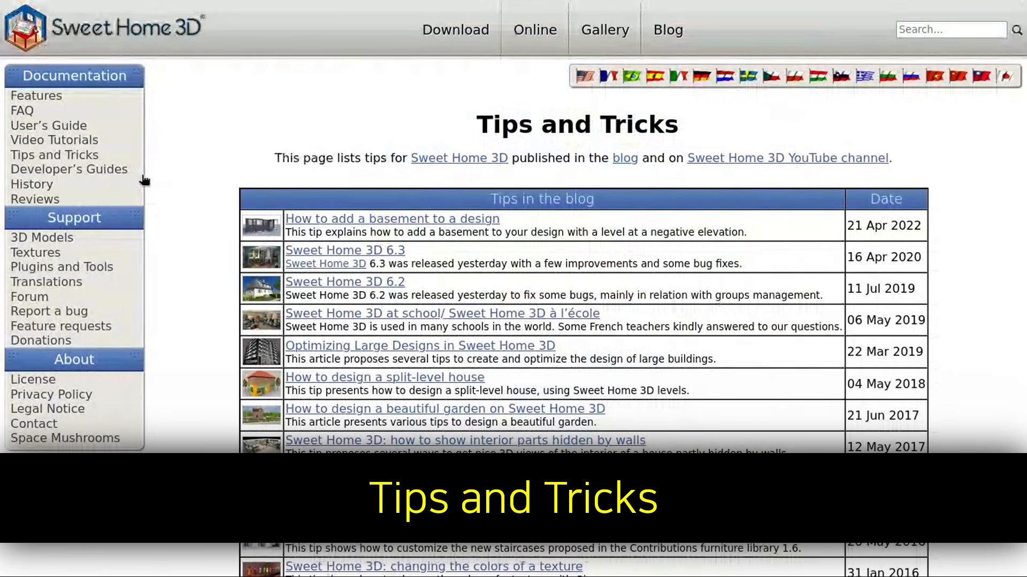
scroll(145, 180, down, 14)
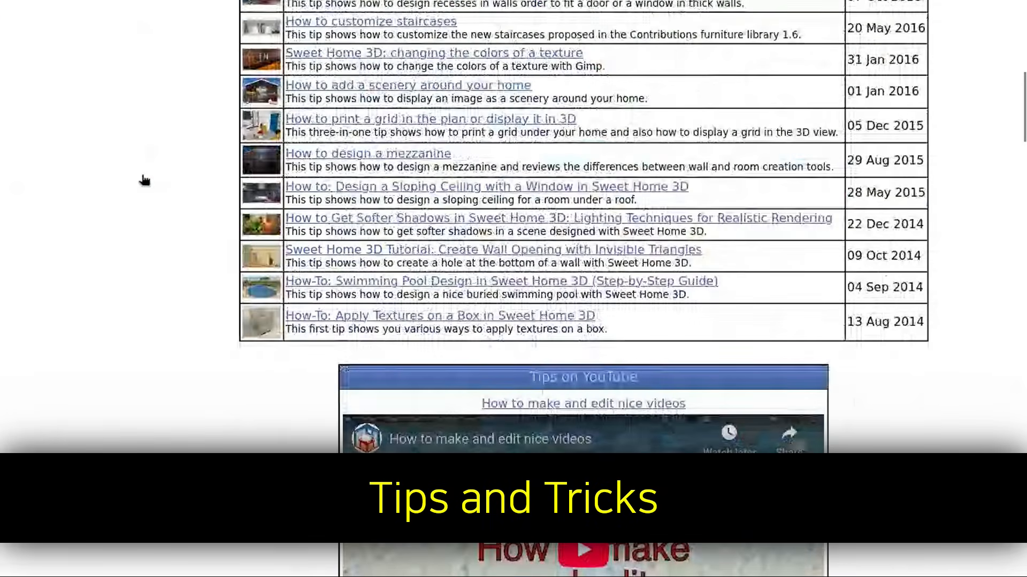
scroll(145, 180, down, 20)
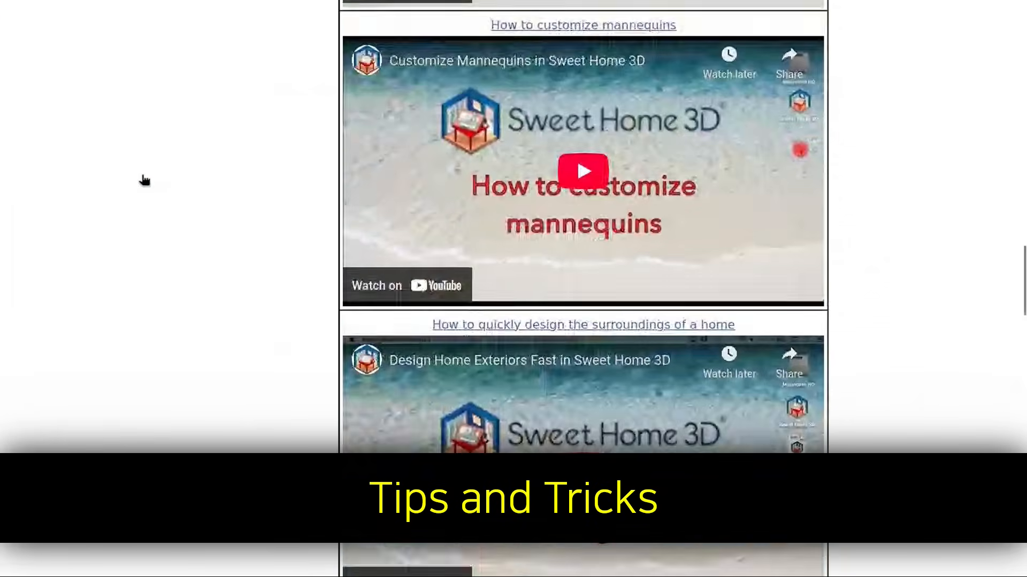
scroll(144, 180, up, 20)
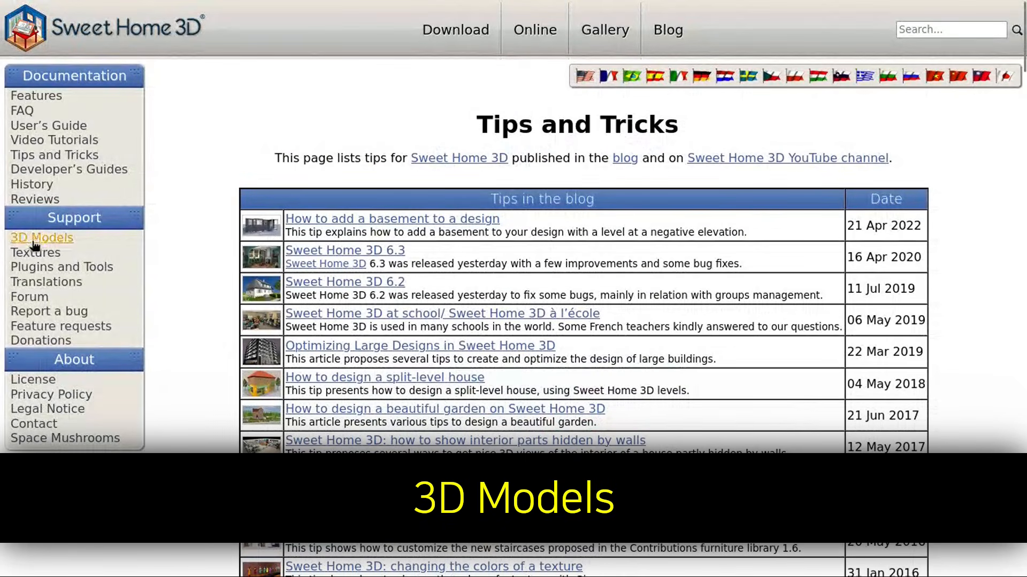
- Browse the website's 3D Models, Textures and Forum pages and the official Sweet Home 3D YouTube channel
click(31, 241)
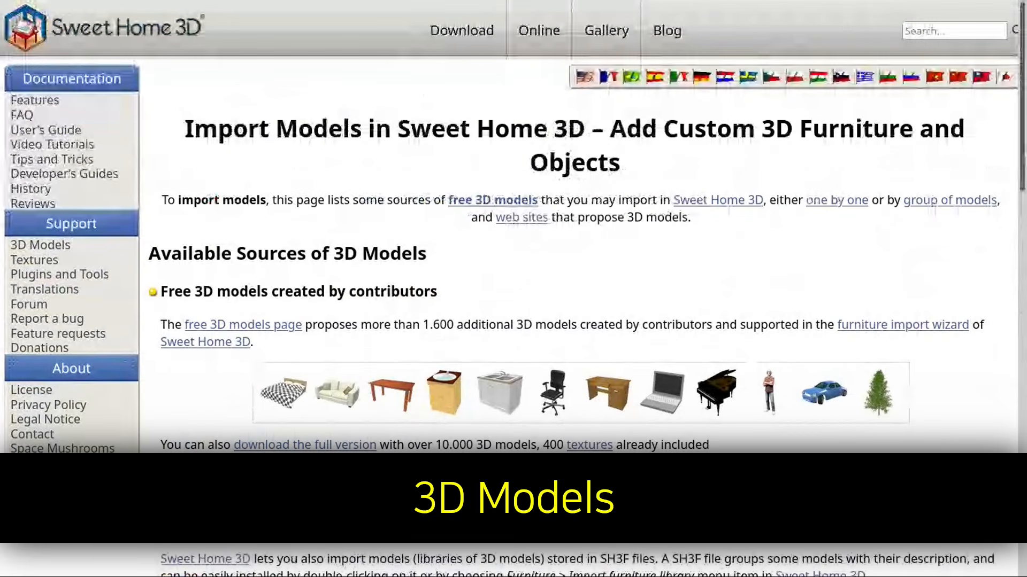
scroll(514, 227, down, 8)
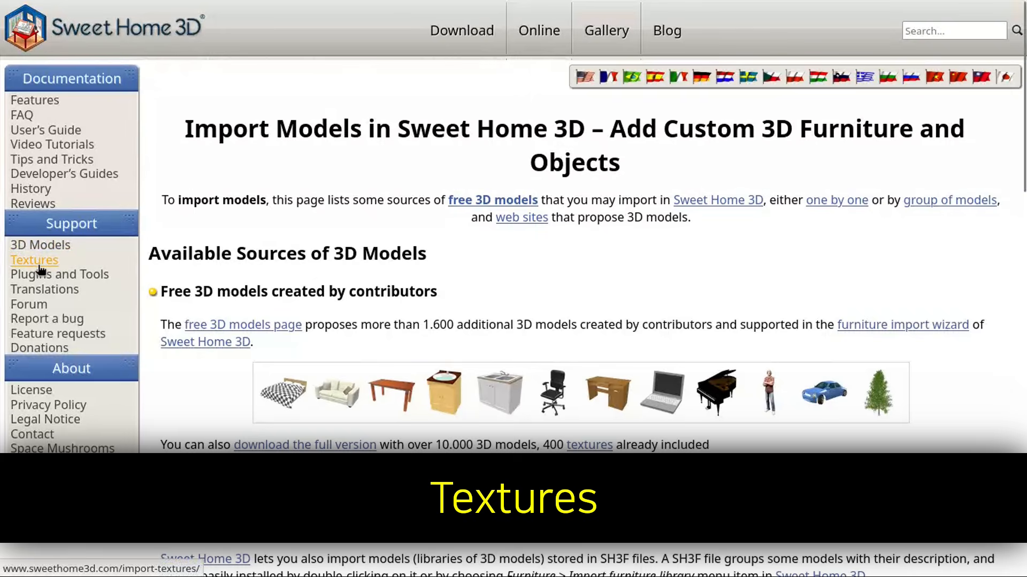
click(39, 267)
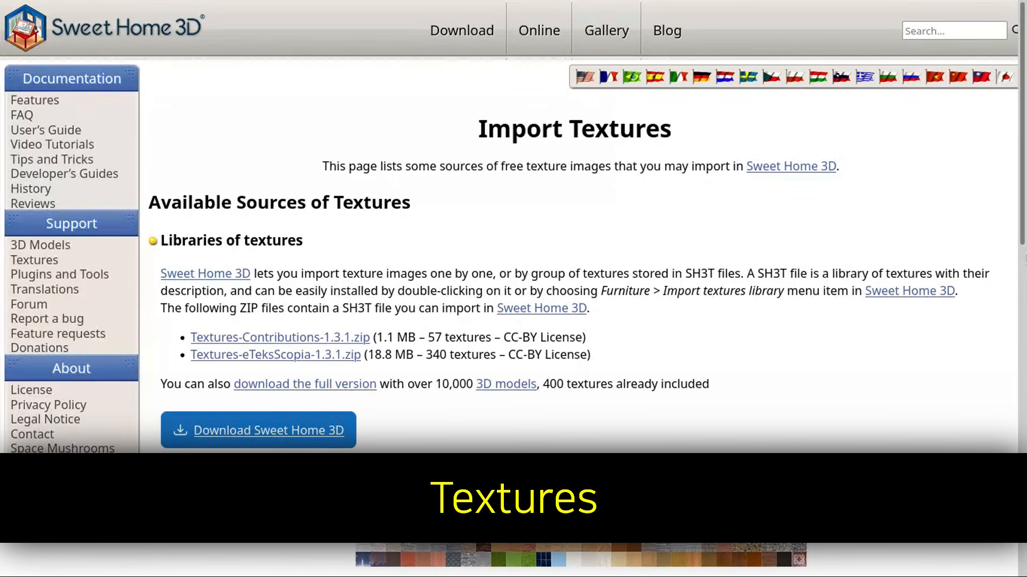
scroll(513, 225, down, 3)
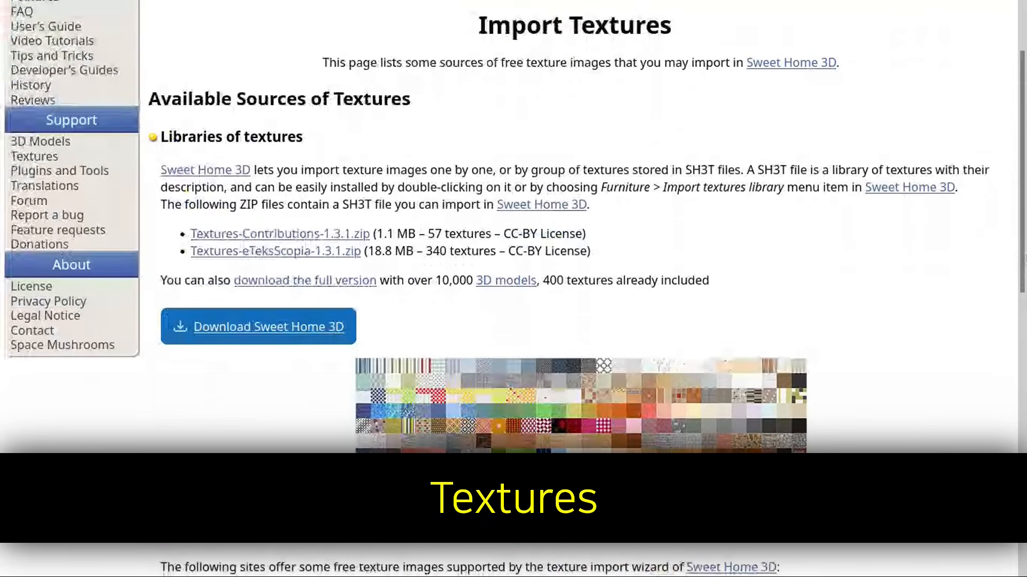
scroll(514, 224, down, 10)
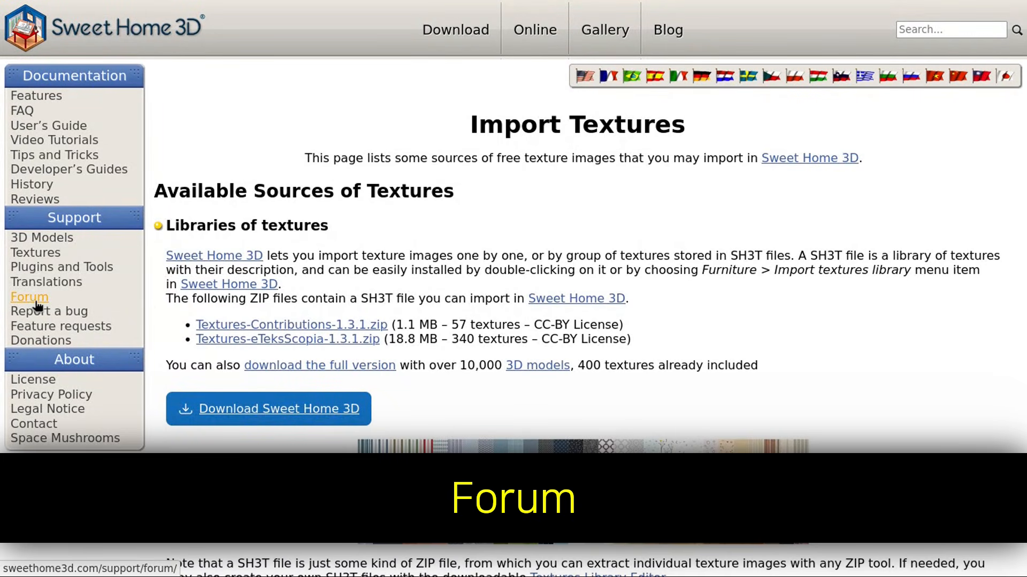
click(36, 302)
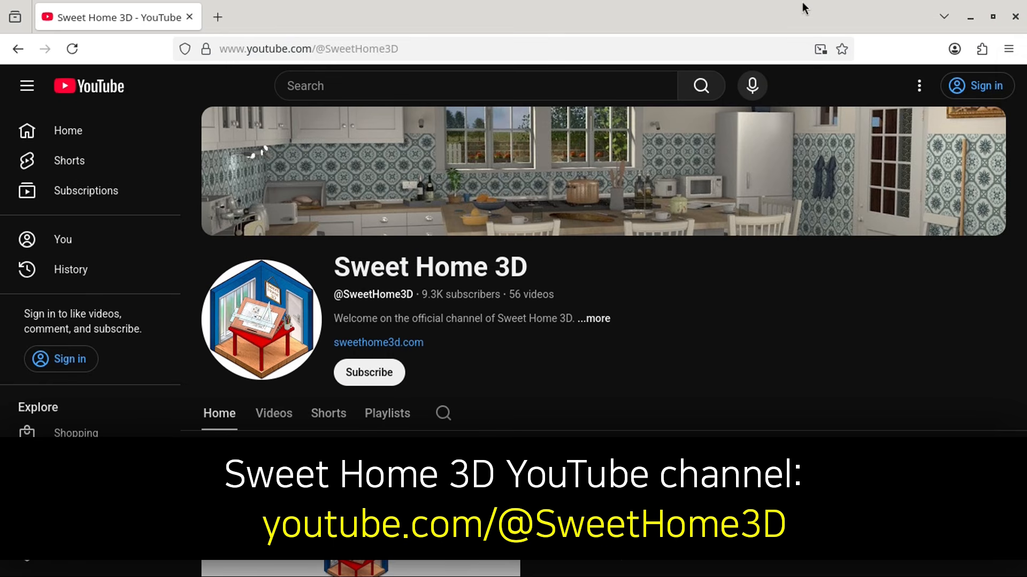
scroll(941, 221, down, 8)
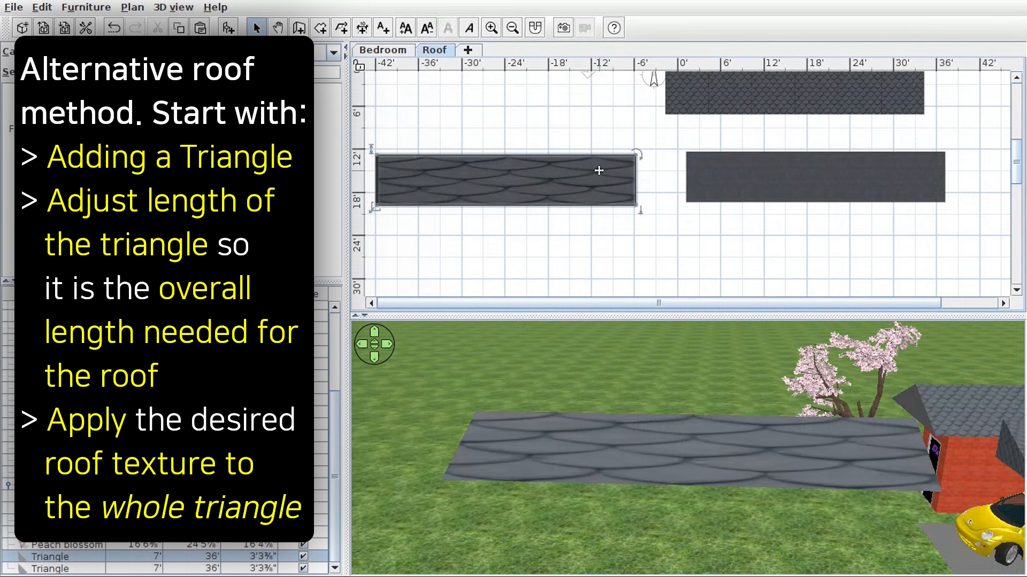
- Delete the triangle with the oversized shingle texture and place a copy of the remaining long roof triangle to its left in the plan
key(Delete)
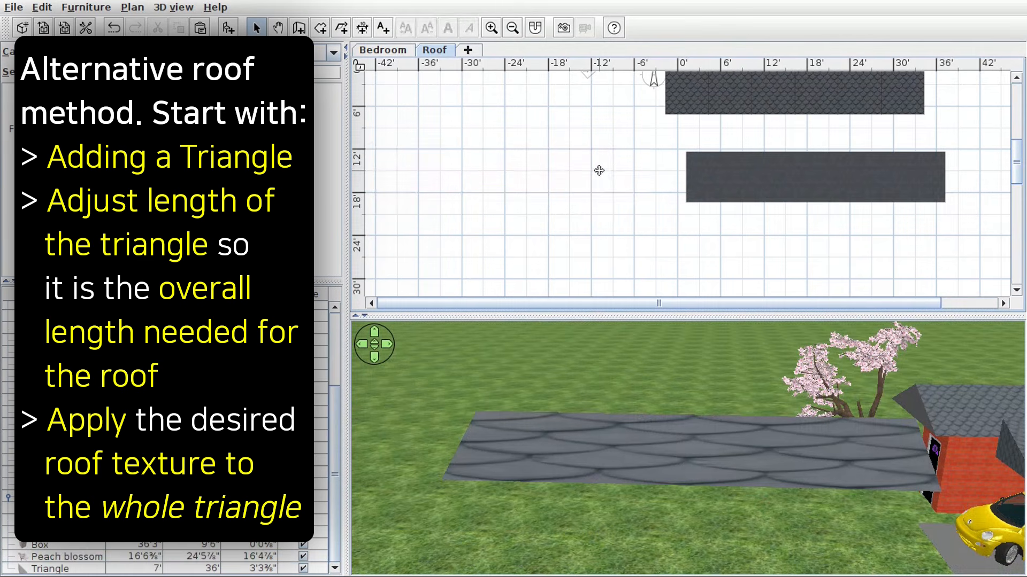
click(763, 187)
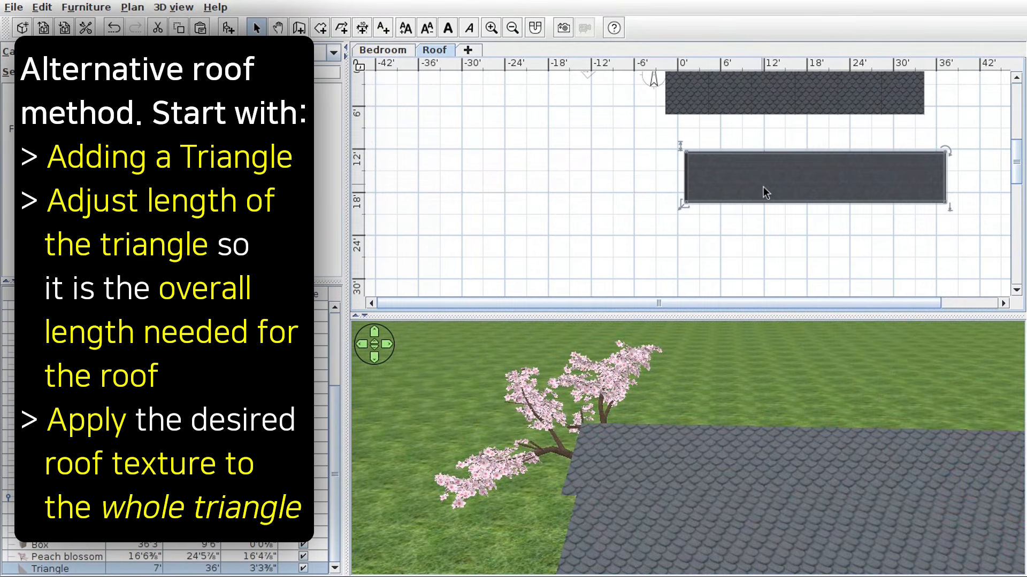
drag(706, 335, 579, 442)
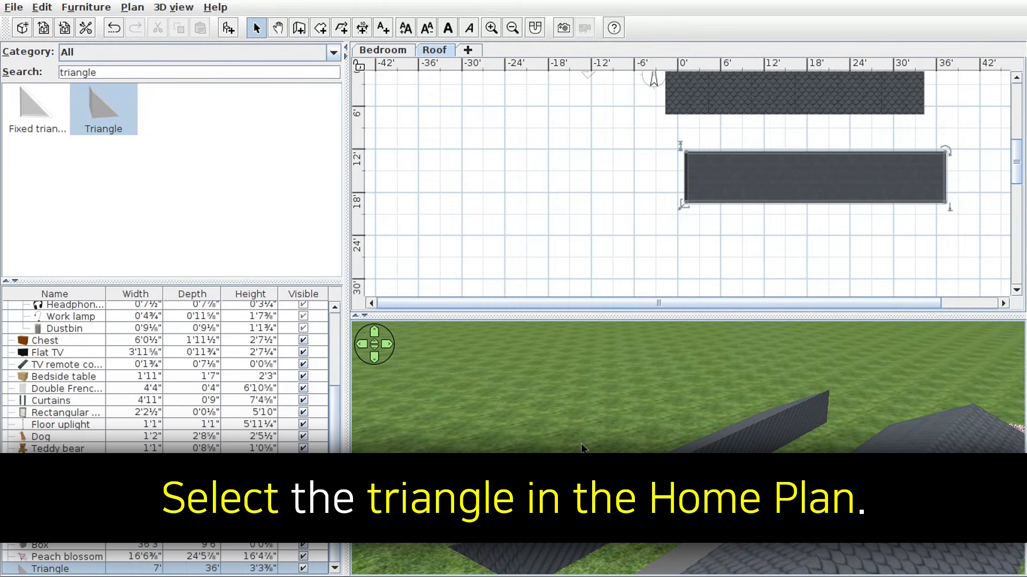
click(833, 188)
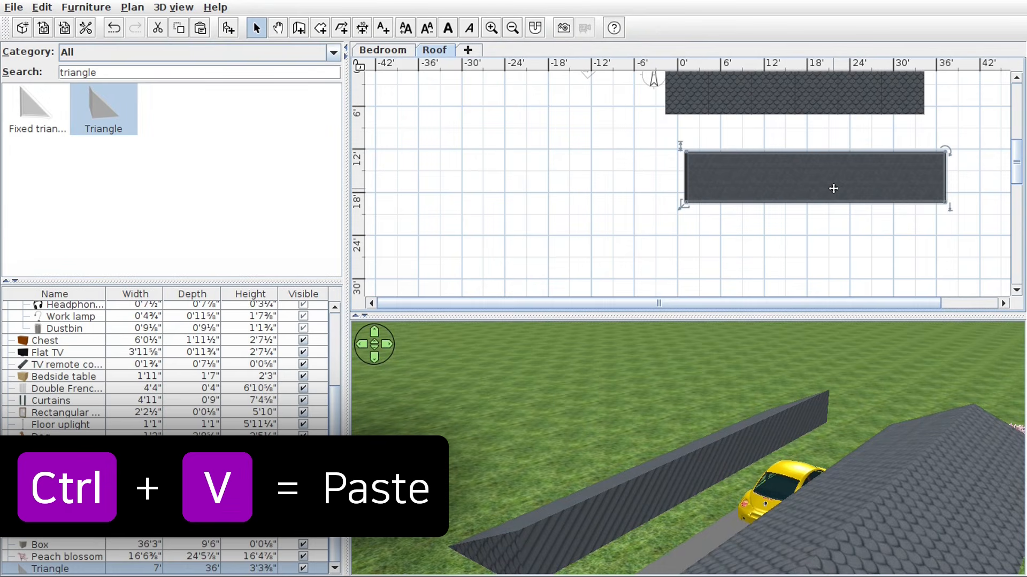
key(ctrl+v)
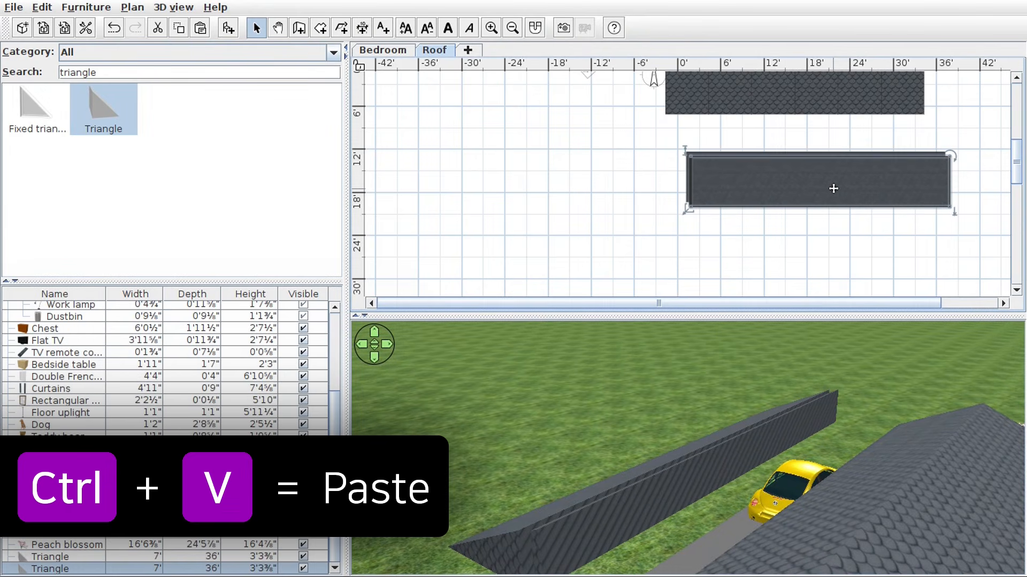
drag(833, 188, 544, 190)
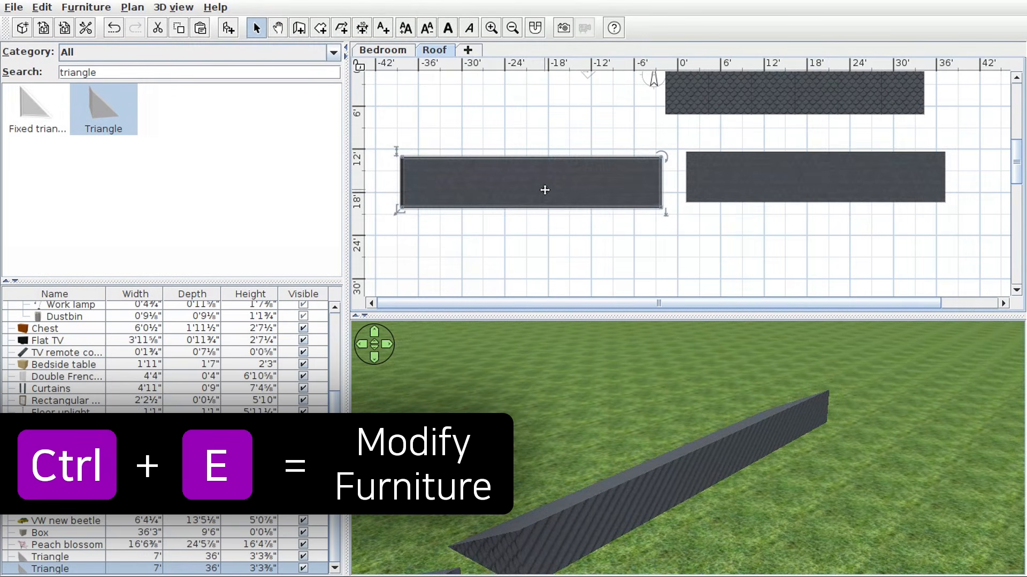
- Set the copied triangle's depth to the minimum, 0'0⅛", and replace its texture with the dark color #2B2B2B
key(ctrl+e)
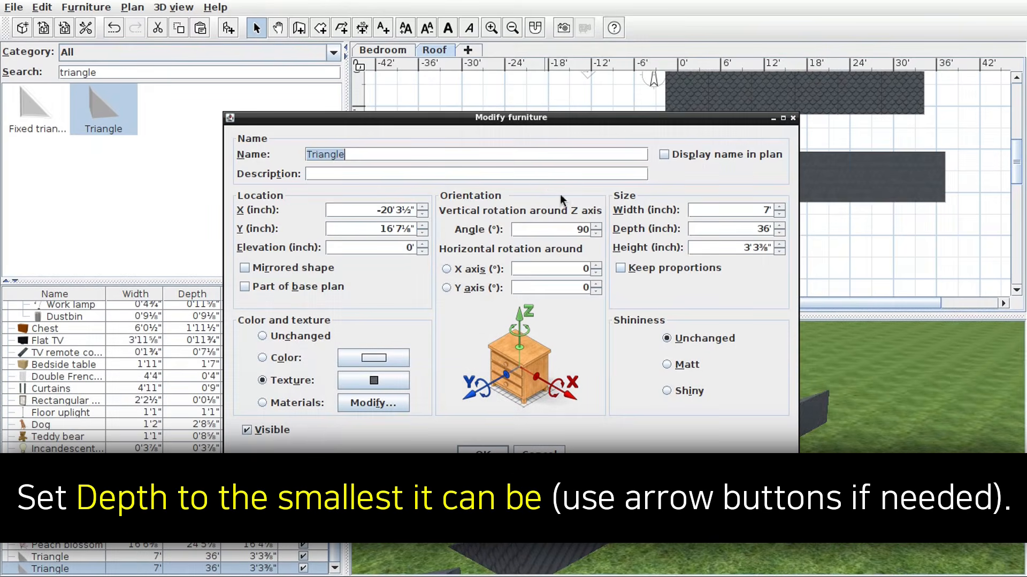
double_click(761, 230)
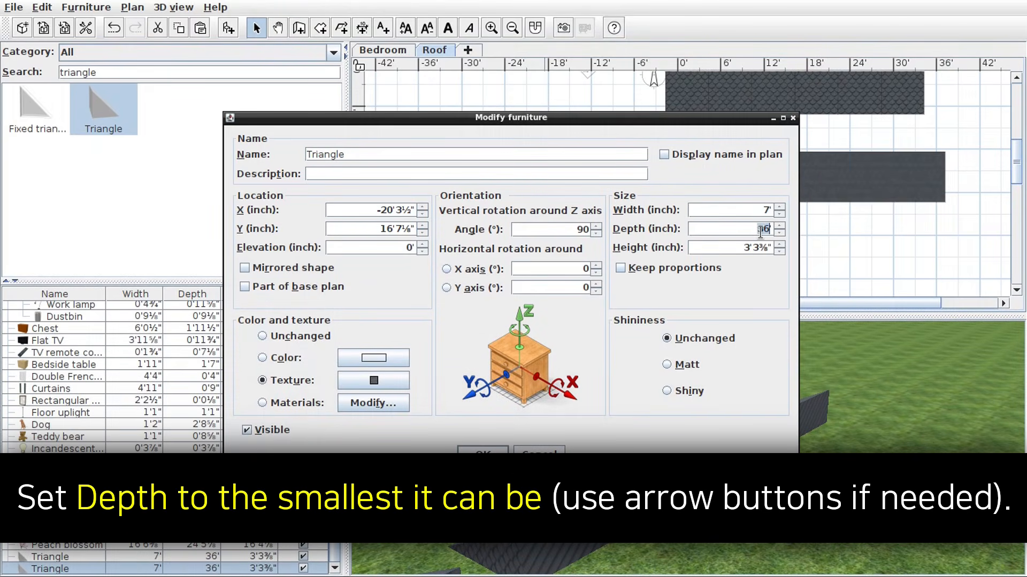
key(BackSpace)
text(1)
click(780, 236)
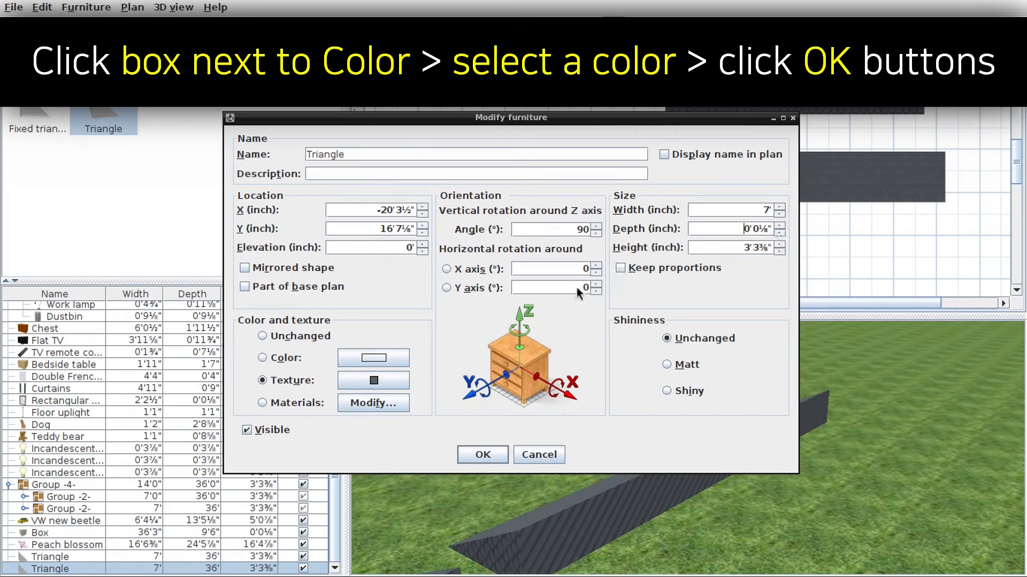
click(391, 357)
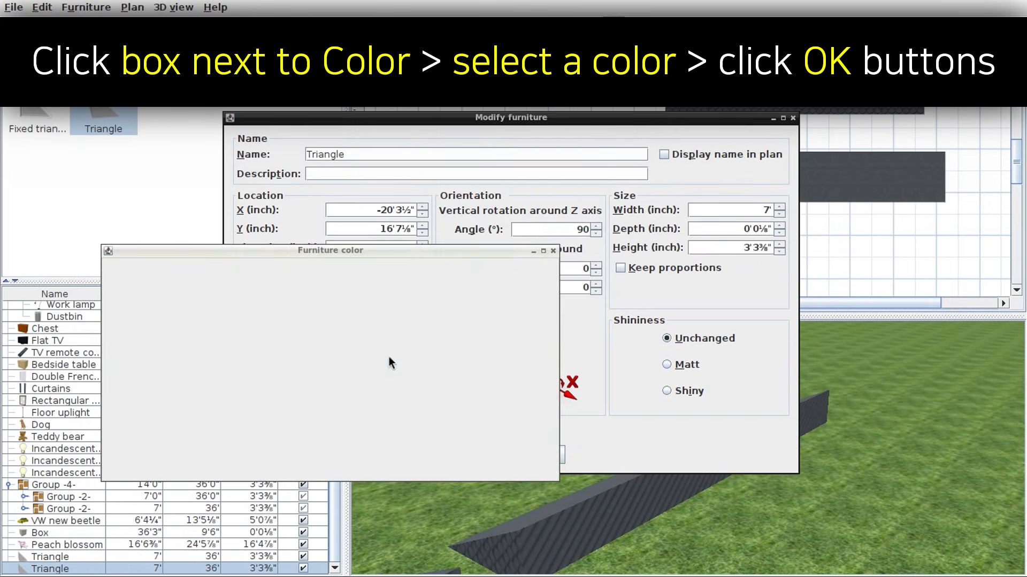
click(260, 437)
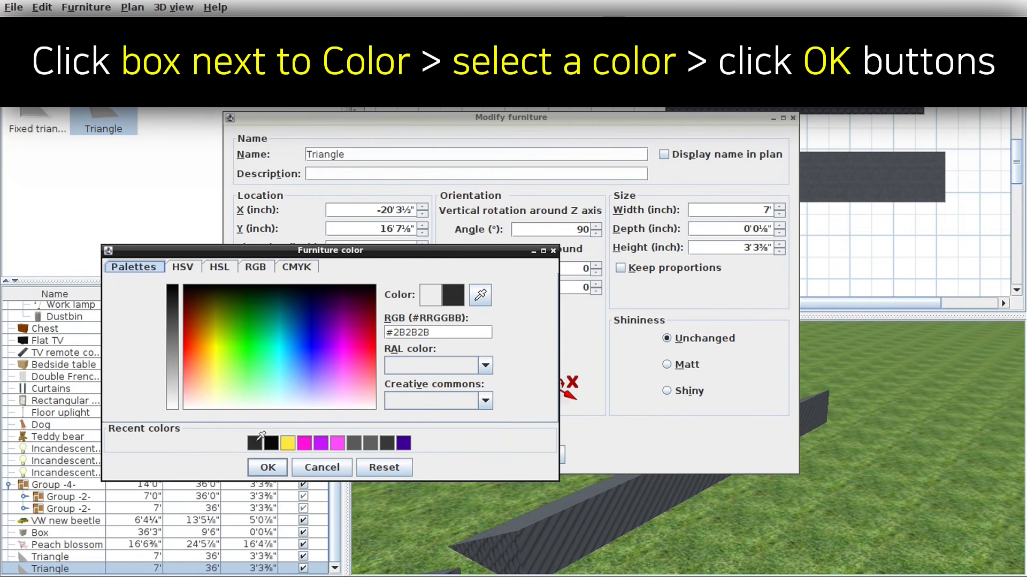
click(269, 467)
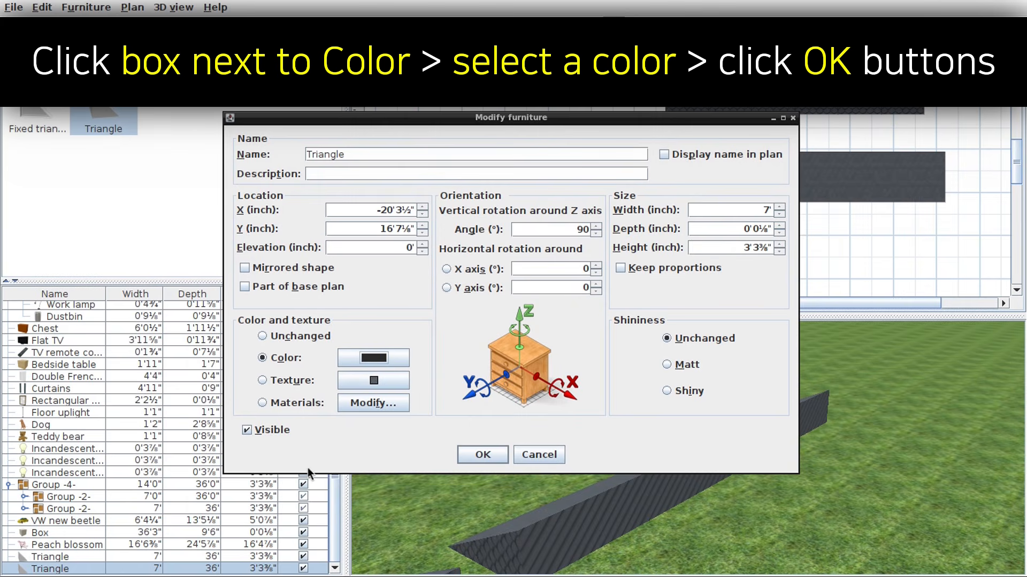
click(461, 456)
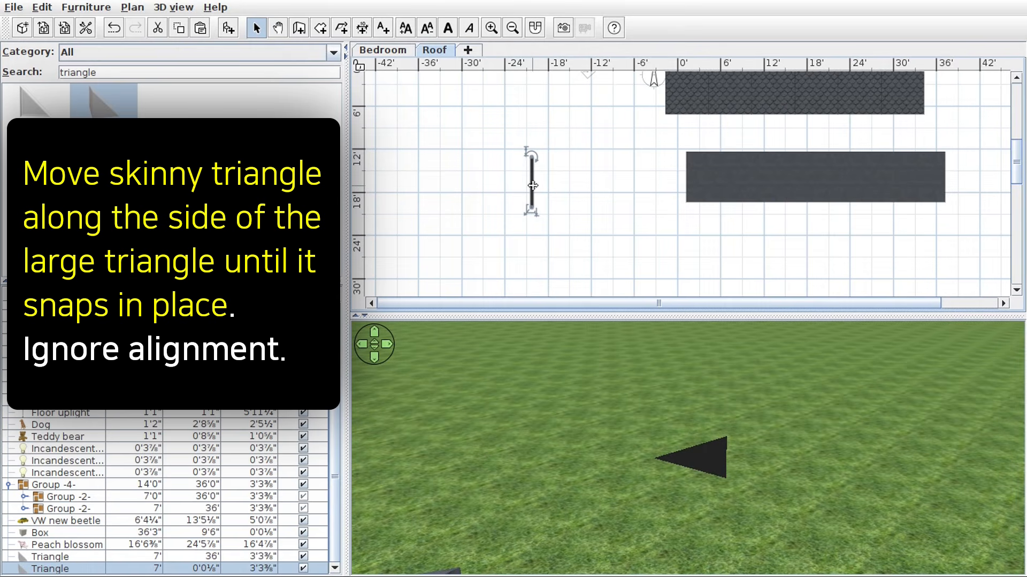
- Snap the thin dark triangle against the left end of the long triangle and place a copy of it against the right end
drag(532, 185, 689, 193)
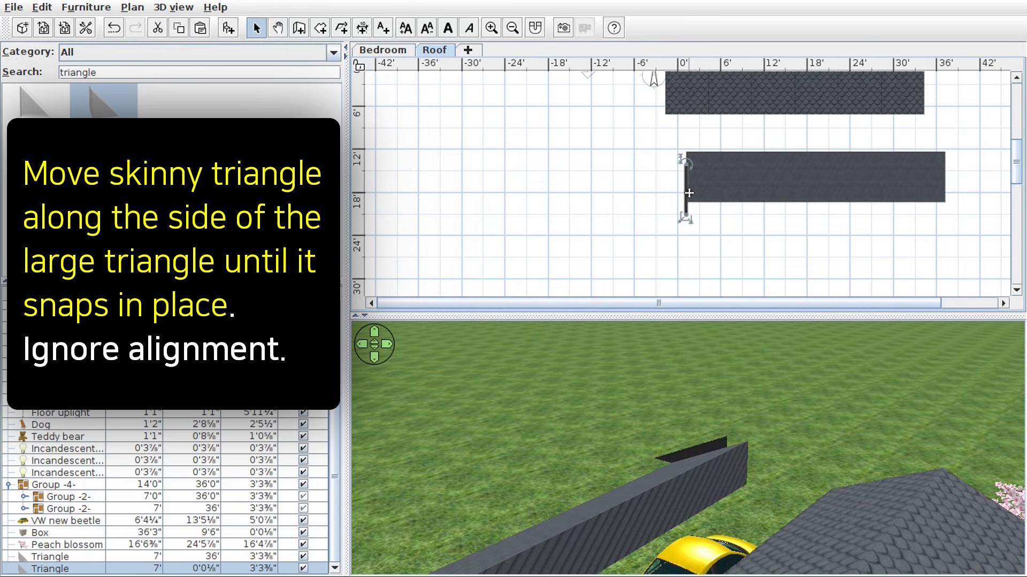
key(ctrl+c)
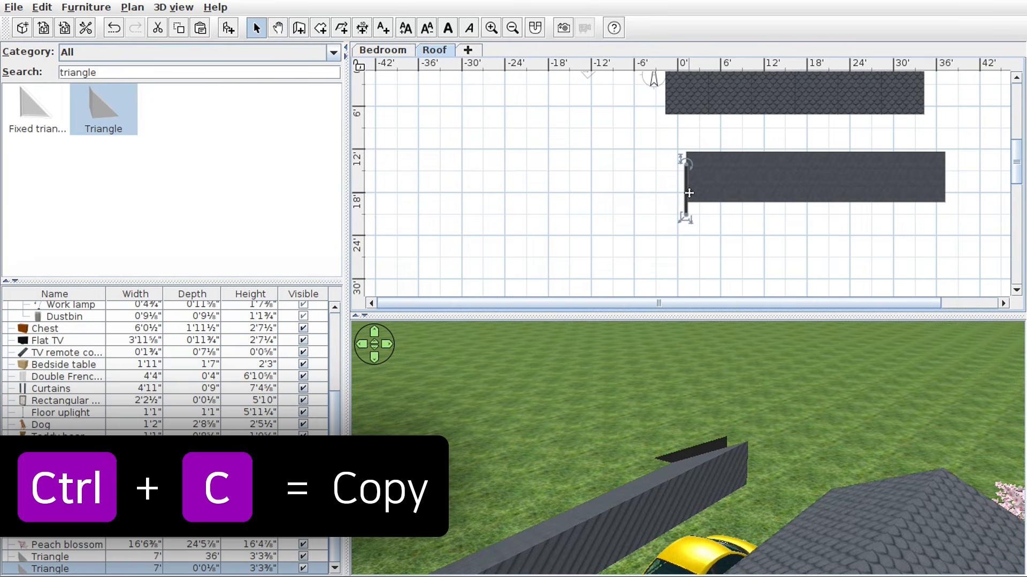
key(ctrl+v)
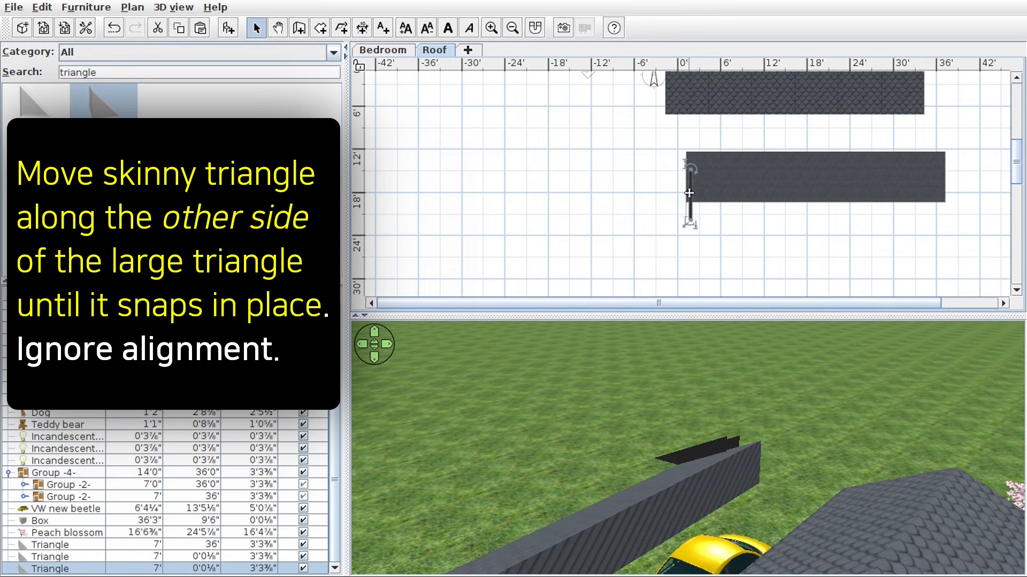
drag(689, 193, 947, 186)
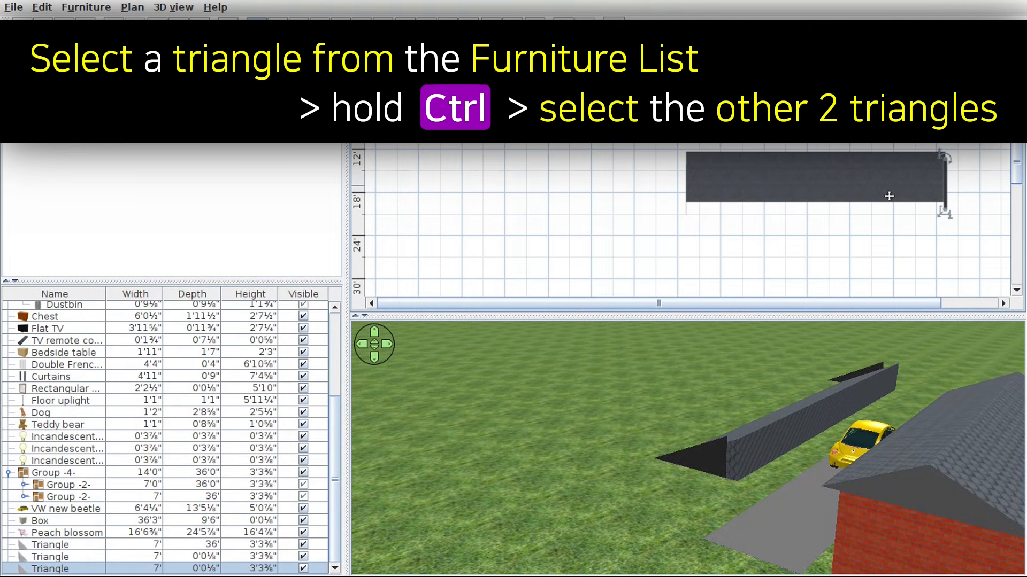
- Align the long triangle and both thin end triangles on their left side and combine the three into one group
ctrl+click(72, 556)
ctrl+click(72, 544)
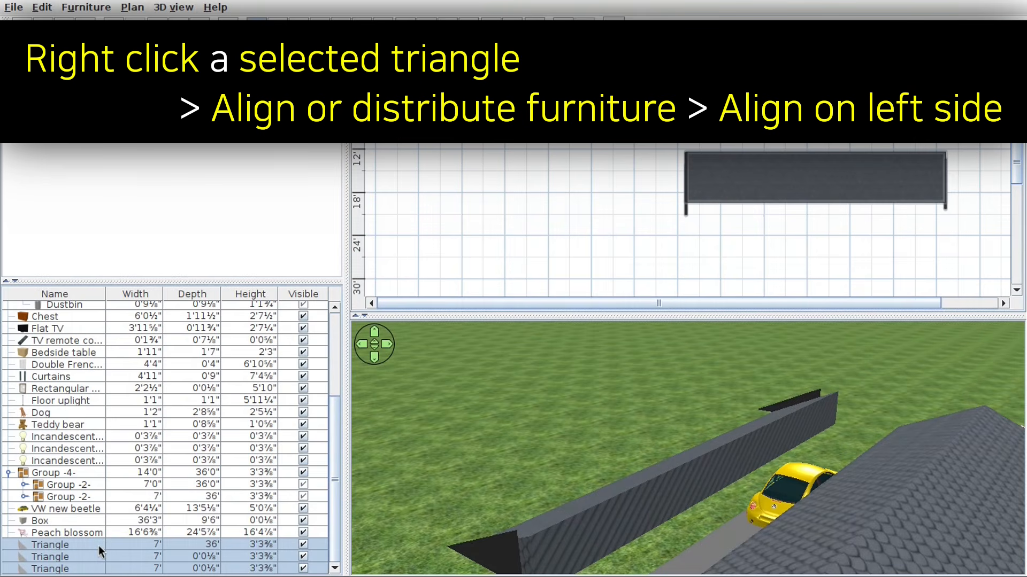
right_click(98, 545)
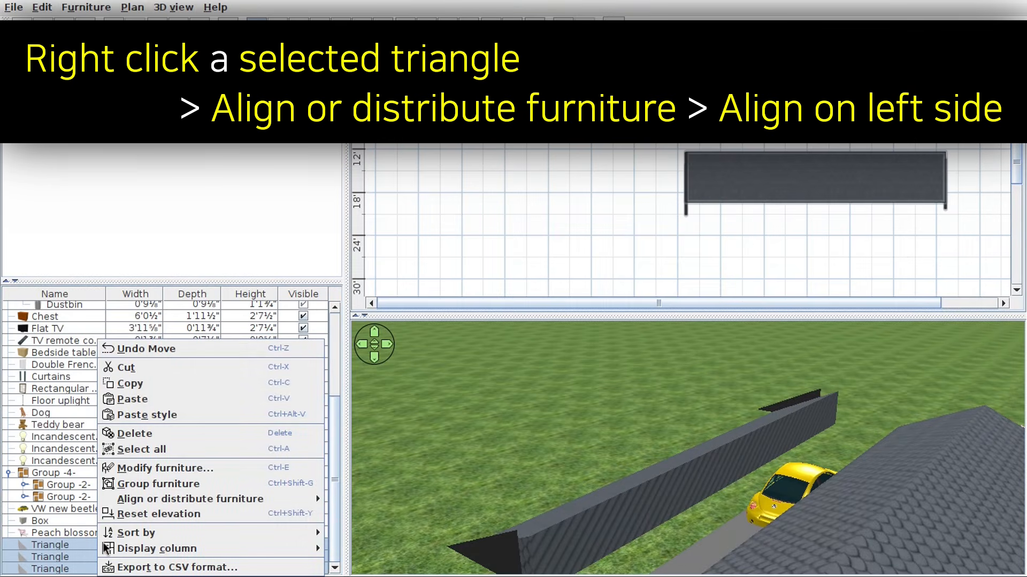
mouse_move(268, 501)
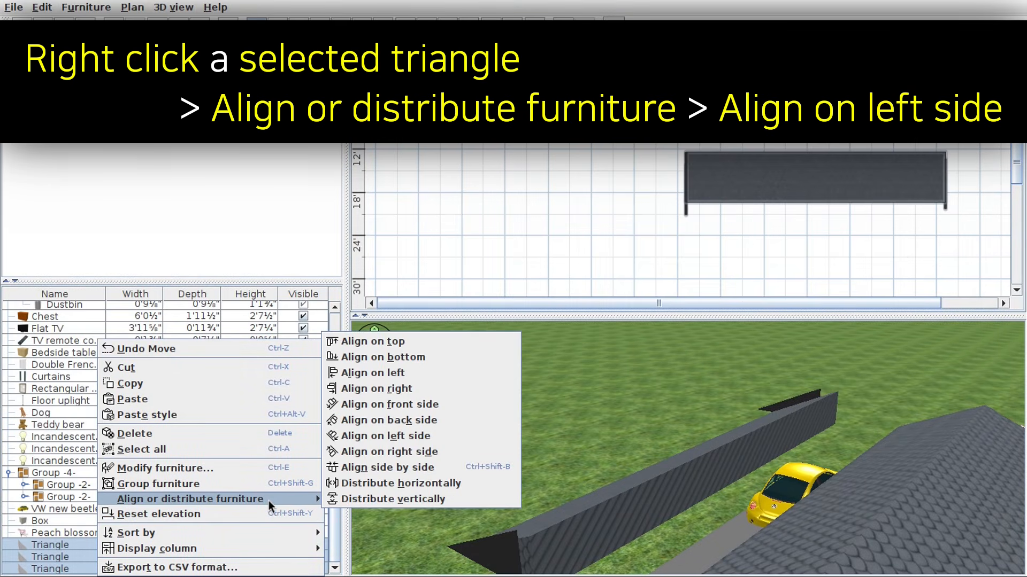
click(431, 438)
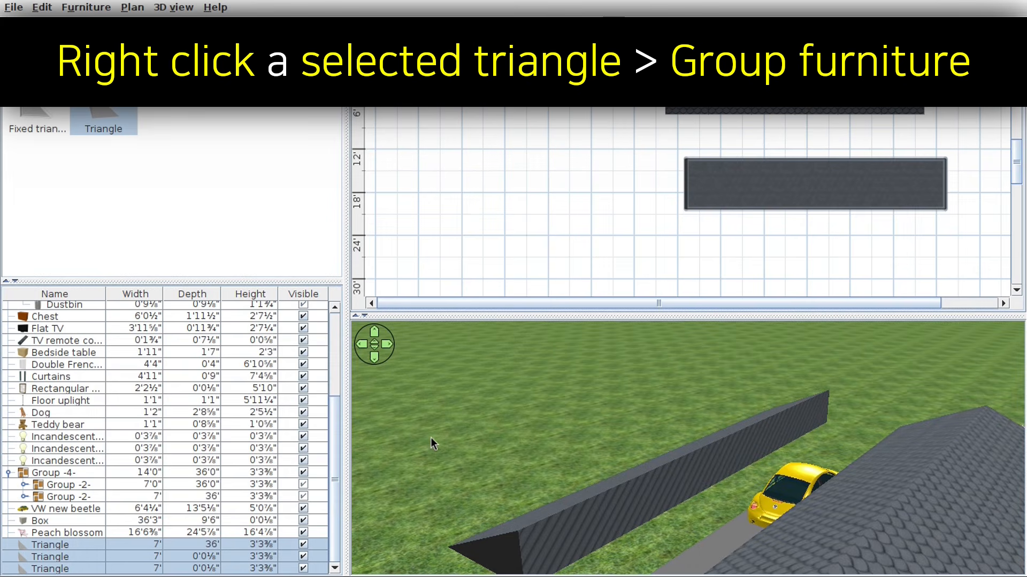
right_click(127, 546)
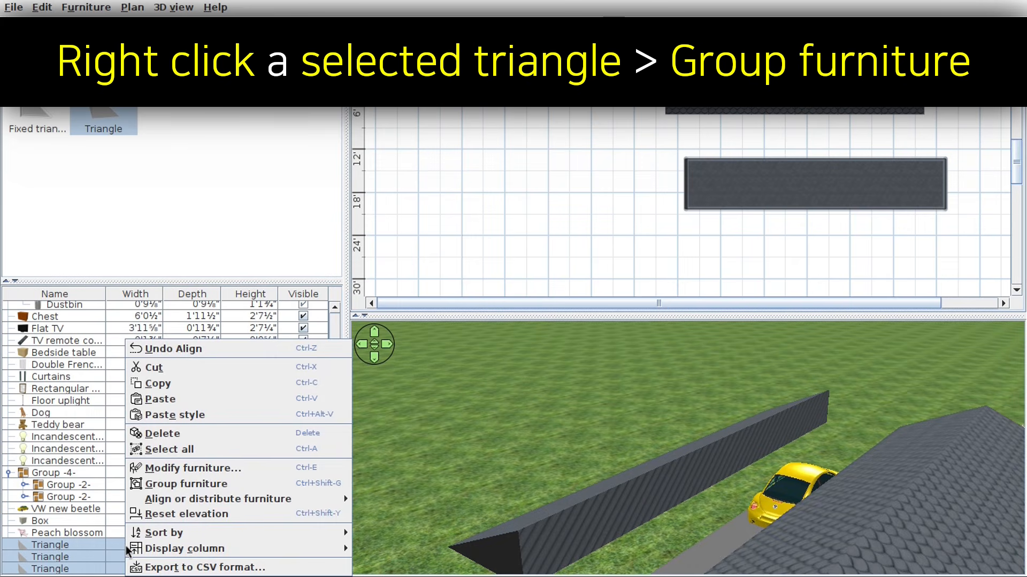
click(245, 484)
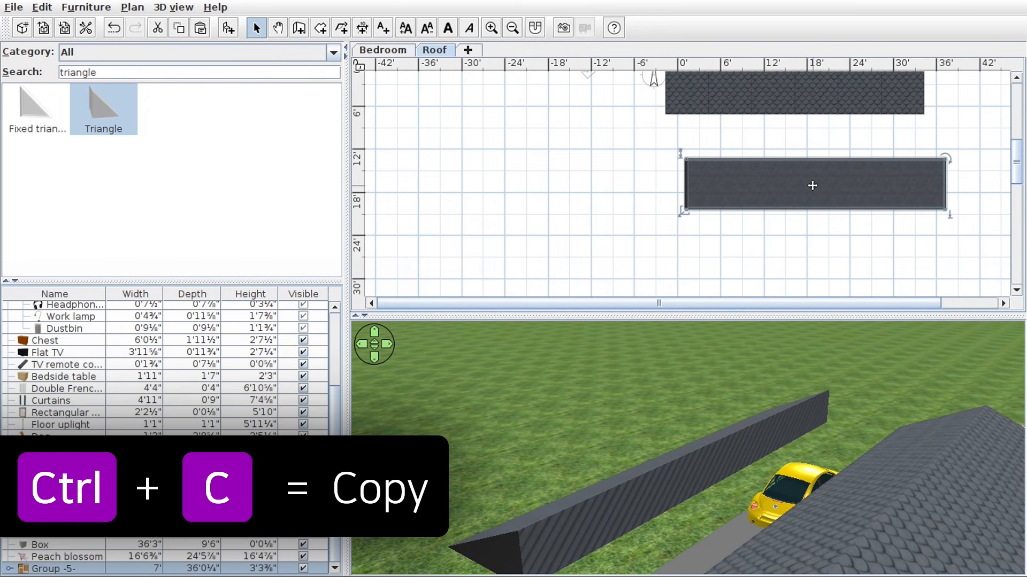
- Place a copy of the triangle group below the original and turn the original around against it so the tall sides face each other
key(ctrl+v)
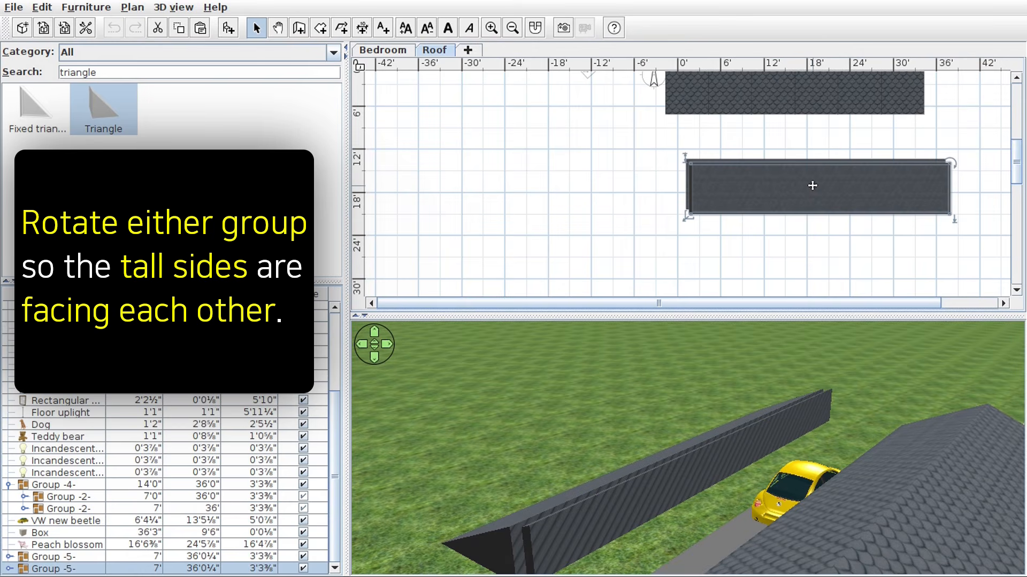
drag(813, 185, 801, 255)
click(777, 195)
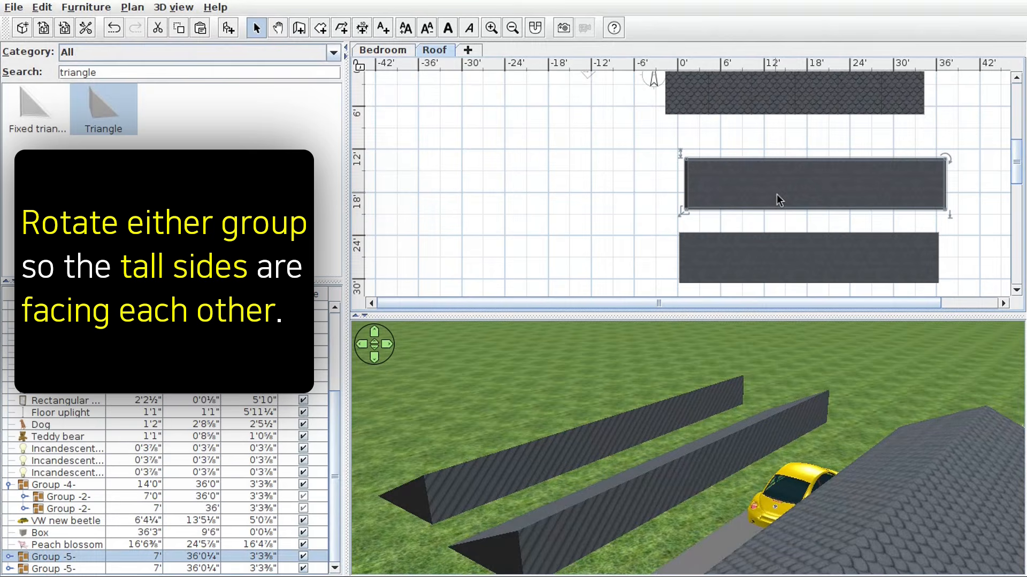
drag(945, 158, 812, 220)
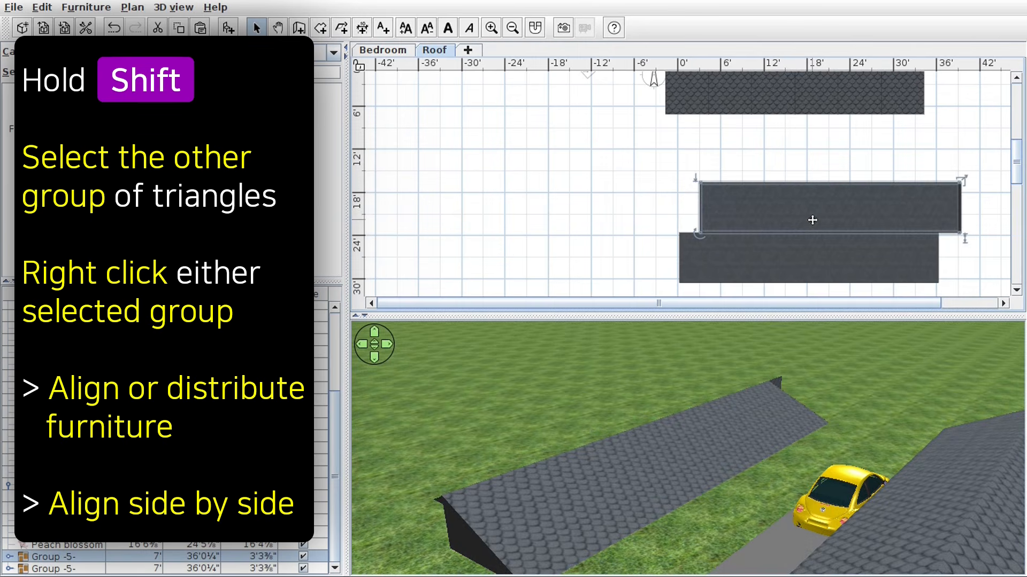
- Align the two triangle groups side by side and combine them into a single gable roof group
shift+click(760, 259)
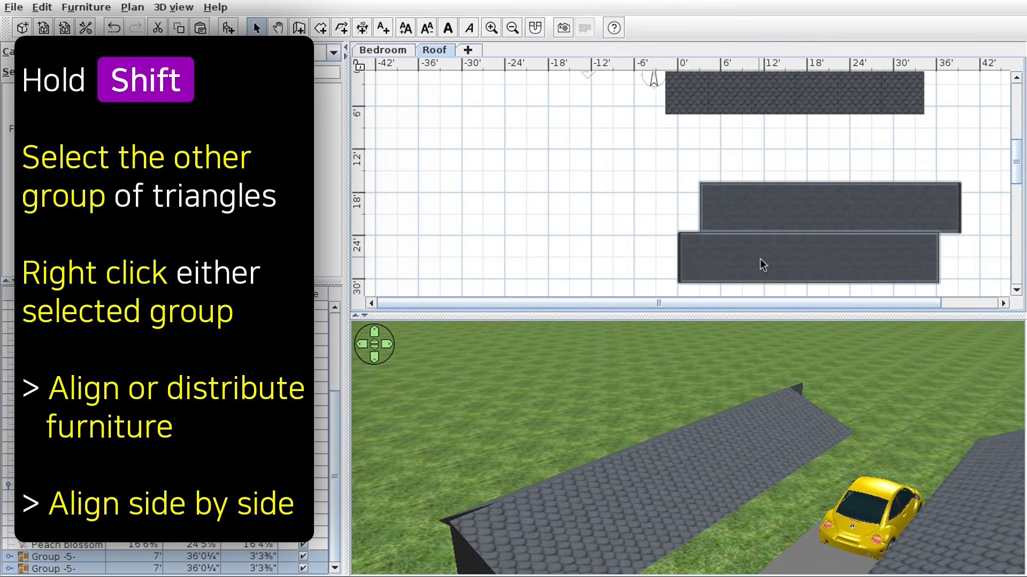
right_click(759, 259)
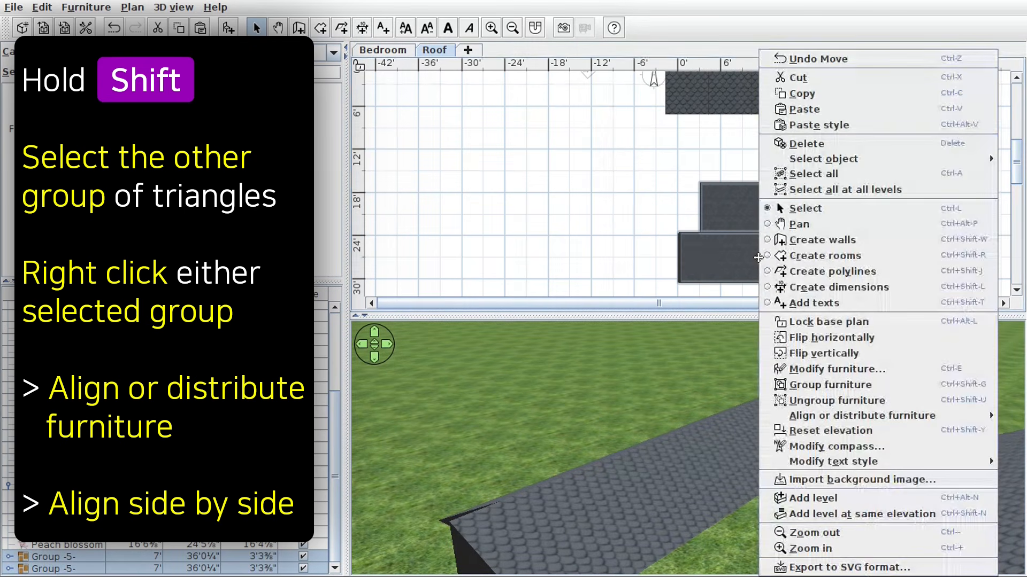
mouse_move(818, 421)
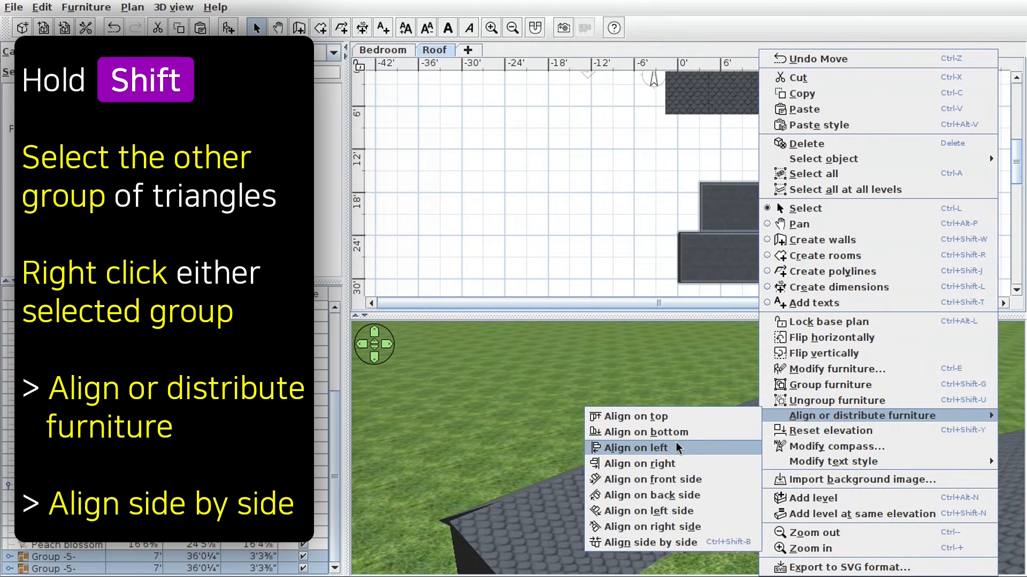
click(704, 542)
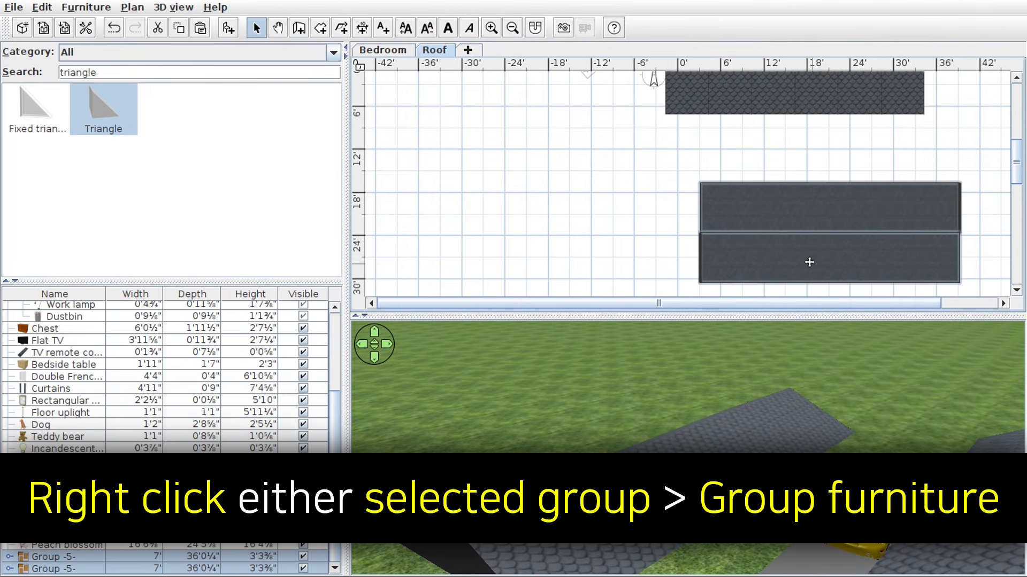
right_click(798, 257)
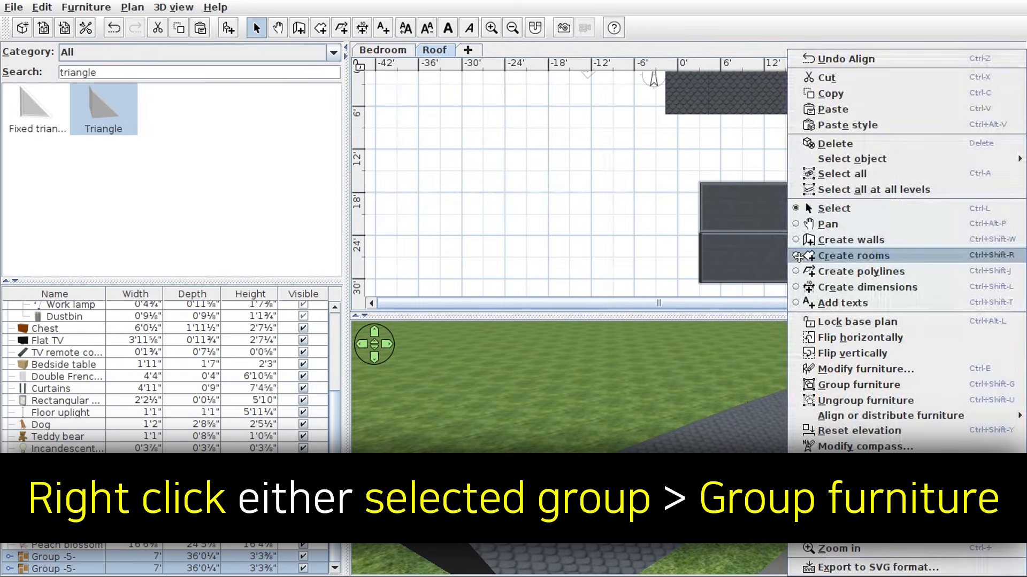
click(906, 385)
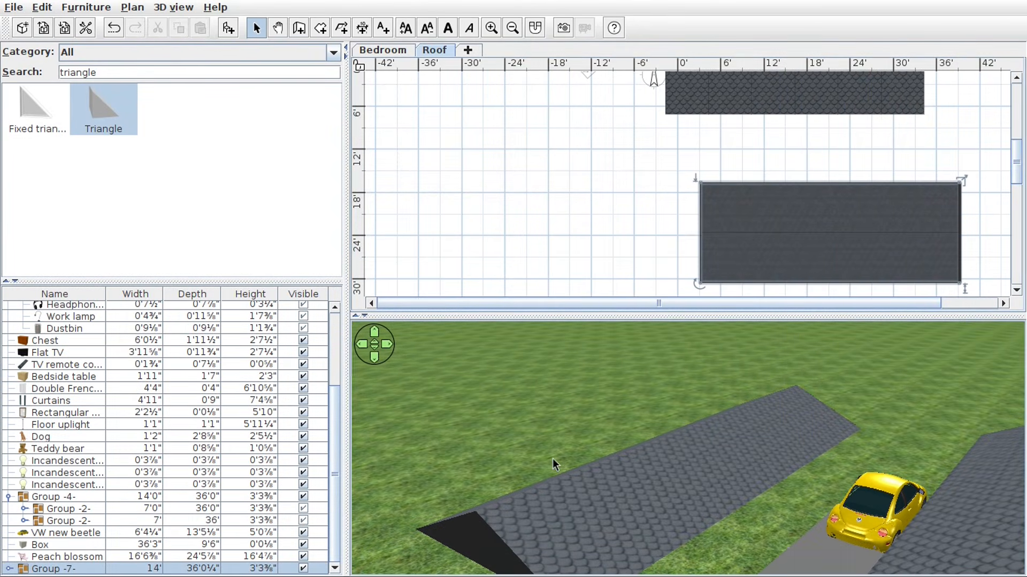
scroll(553, 458, down, 3)
drag(624, 502, 835, 501)
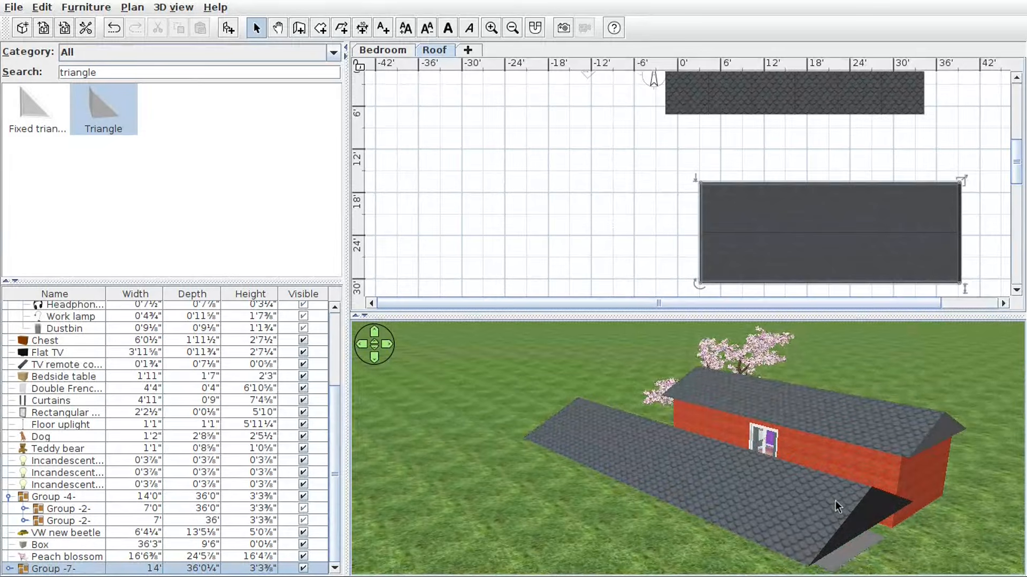